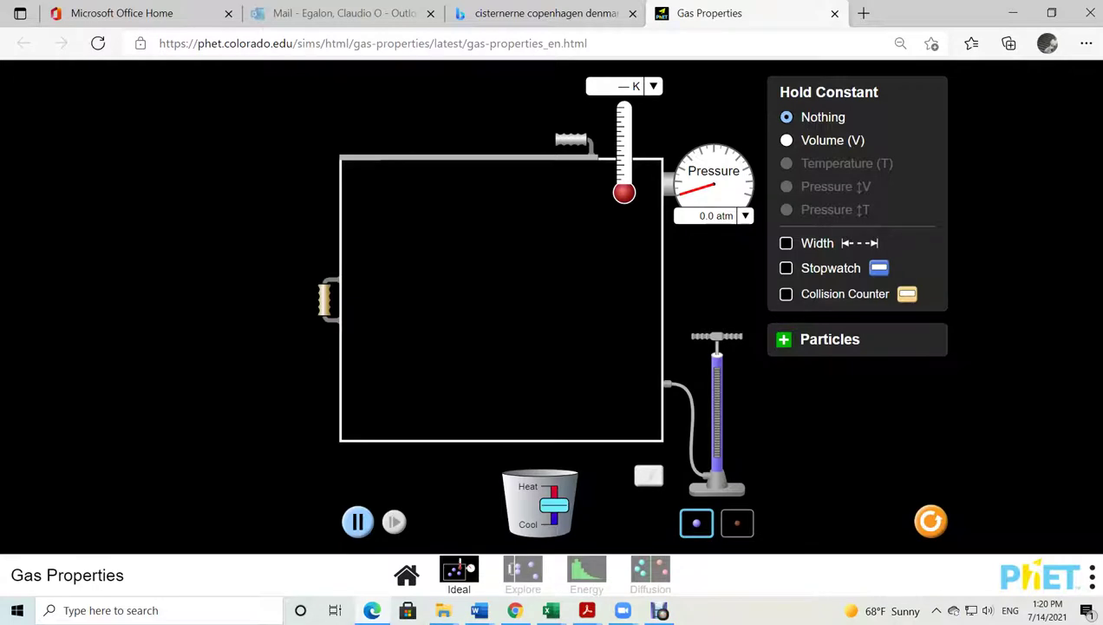
Pump eight heavy particles into the empty container and hold pressure constant with the Pressure ↕T option
{"action": "left_click", "coordinate": [786, 140]}
{"action": "left_click", "coordinate": [787, 117]}
{"action": "left_click_drag", "start_coordinate": [716, 335], "coordinate": [716, 321]}
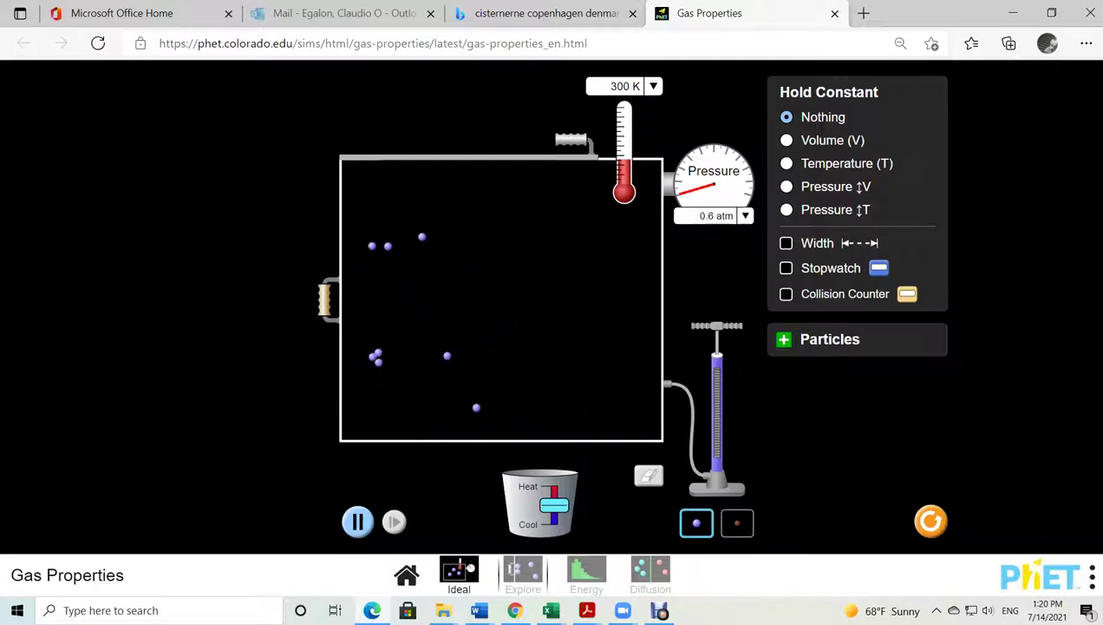
{"action": "left_click", "coordinate": [479, 610]}
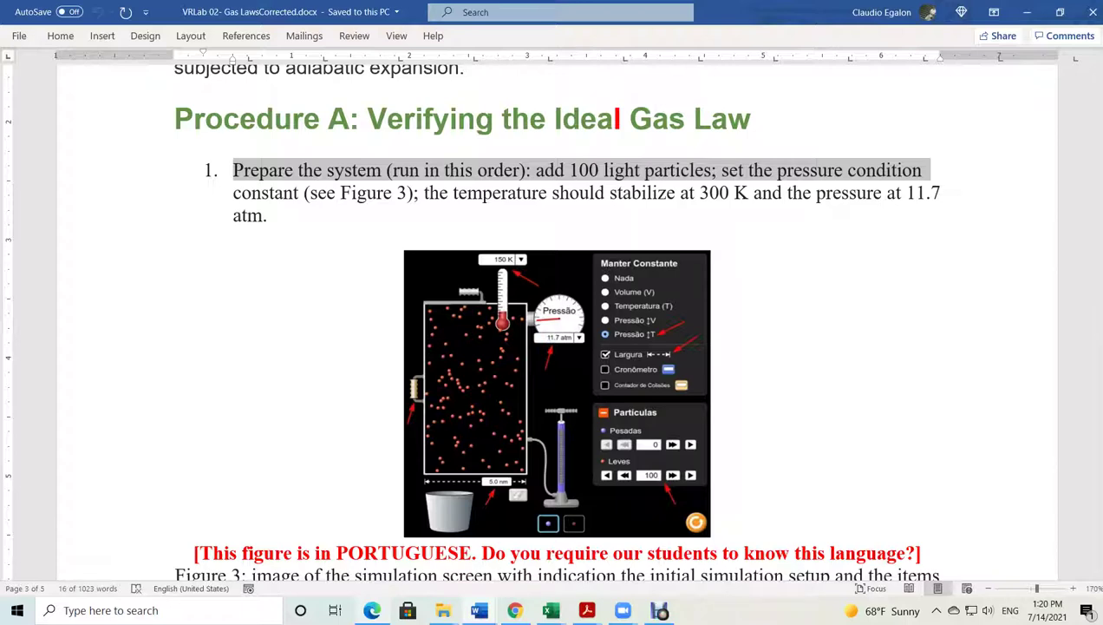
{"action": "key", "text": "alt+Tab"}
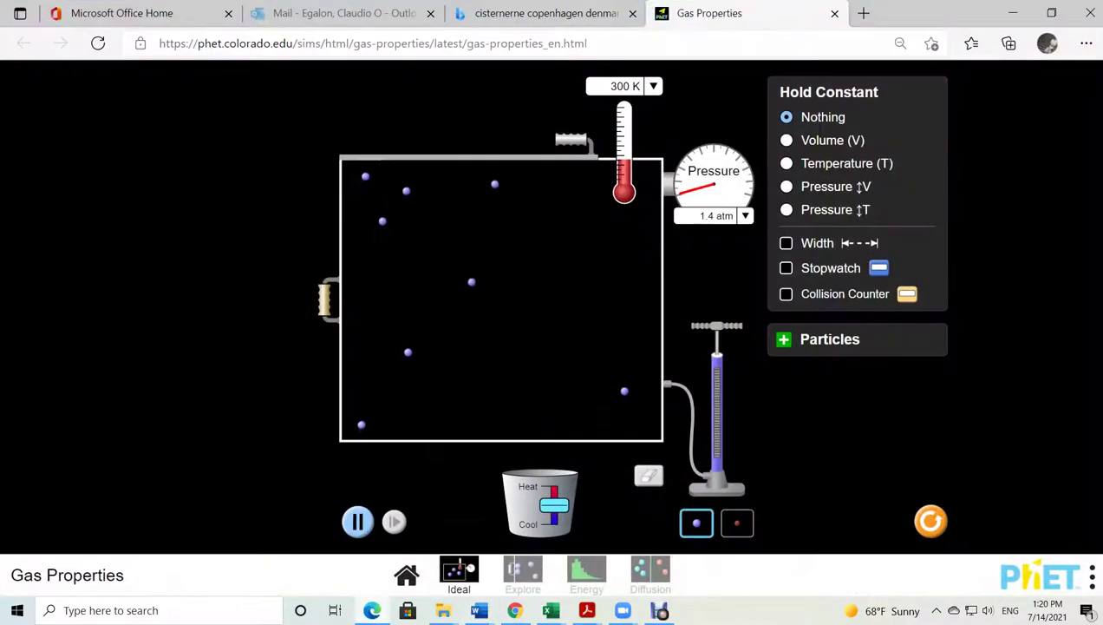
{"action": "left_click", "coordinate": [787, 209]}
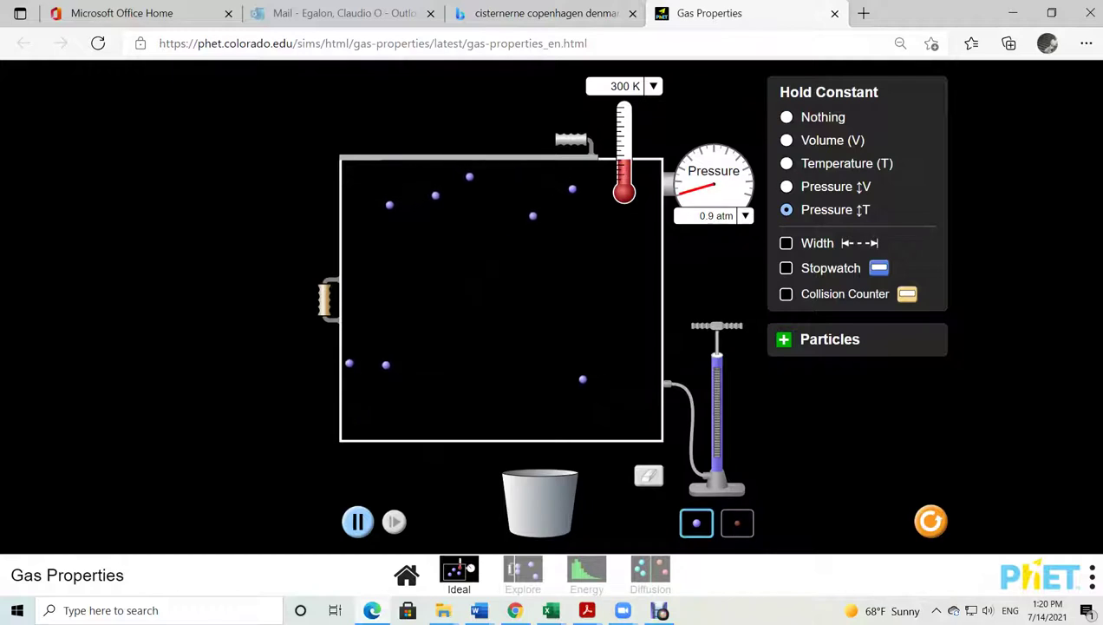
Expand the particle counts and add 50 heavy particles, checking against Procedure A in P122-21L02GY.docx in Word
{"action": "left_click", "coordinate": [784, 339]}
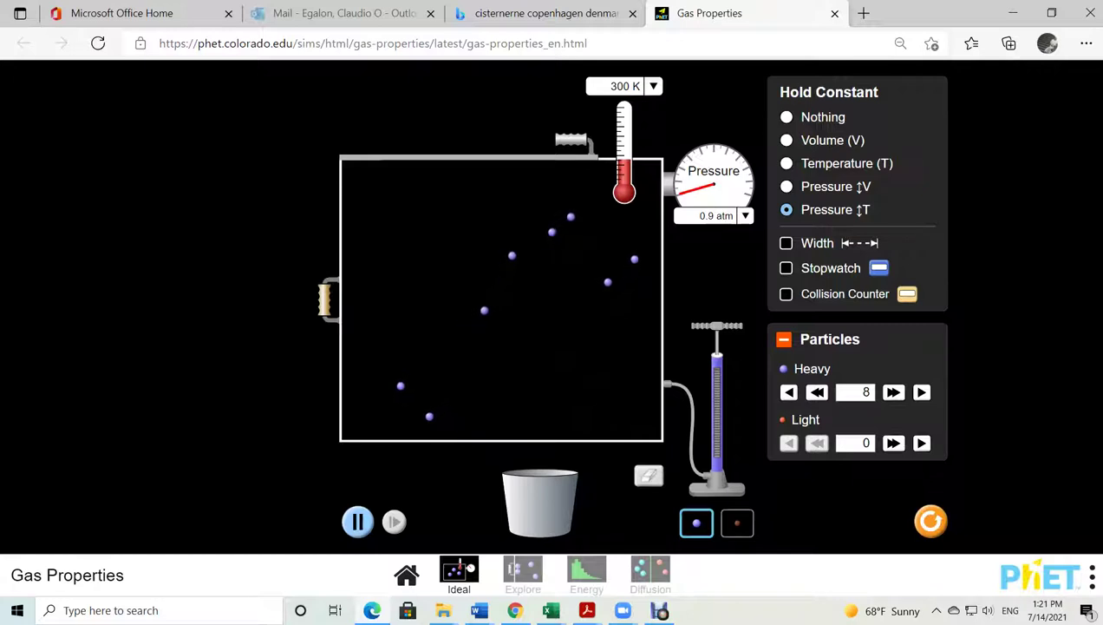
{"action": "left_click", "coordinate": [893, 392]}
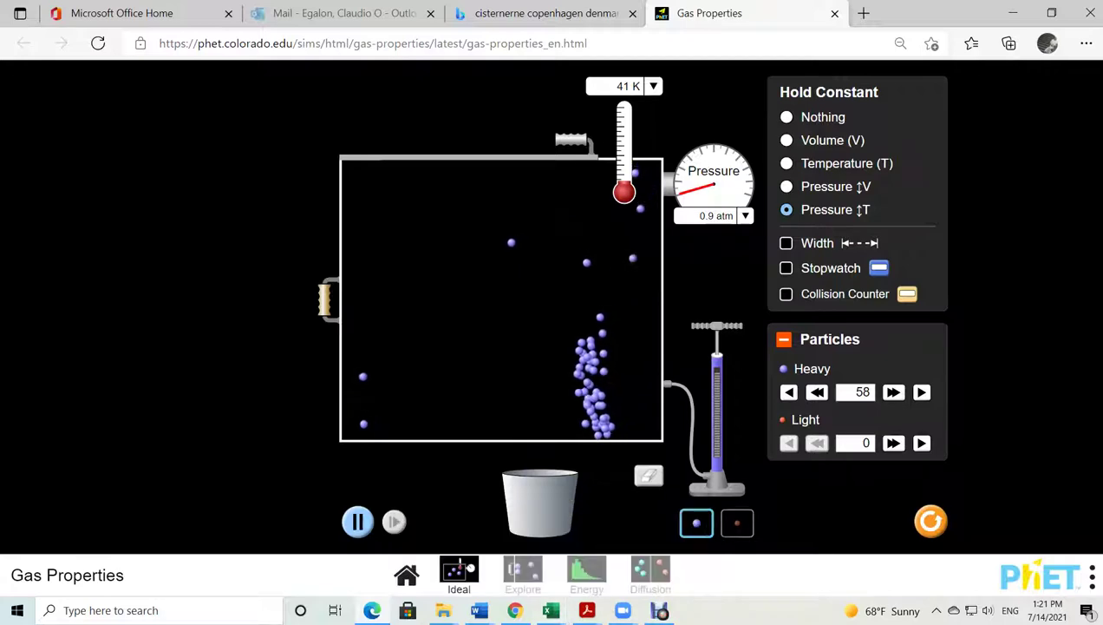
{"action": "left_click", "coordinate": [479, 610]}
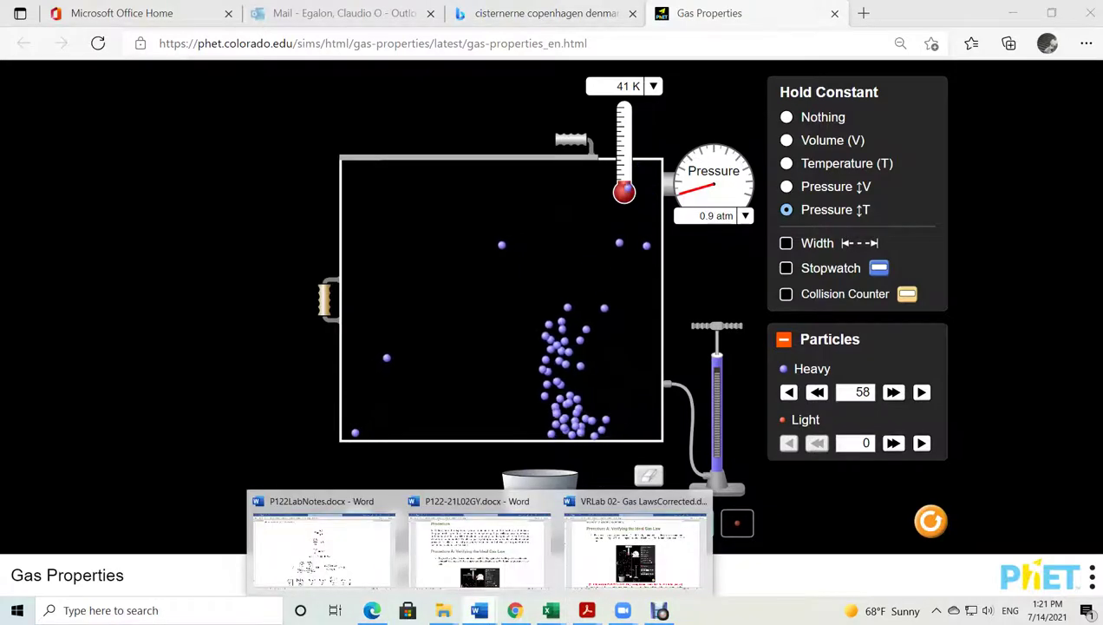
{"action": "left_click", "coordinate": [478, 547]}
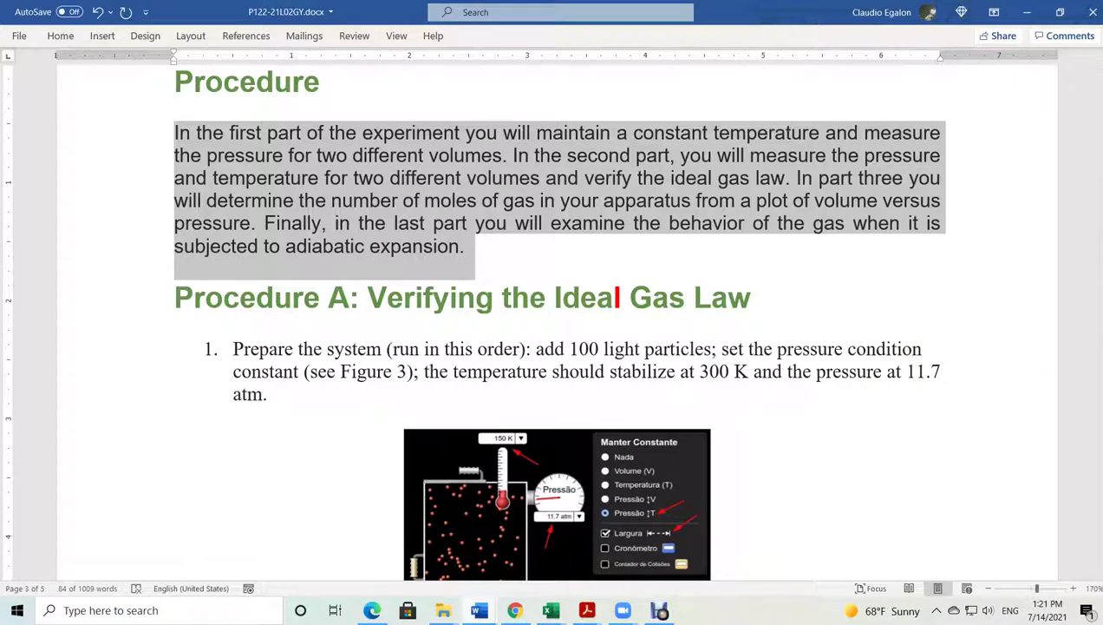
Return to the Gas Properties simulation in the browser, dismiss the message and add 100 light particles to the container
{"action": "left_click", "coordinate": [372, 609]}
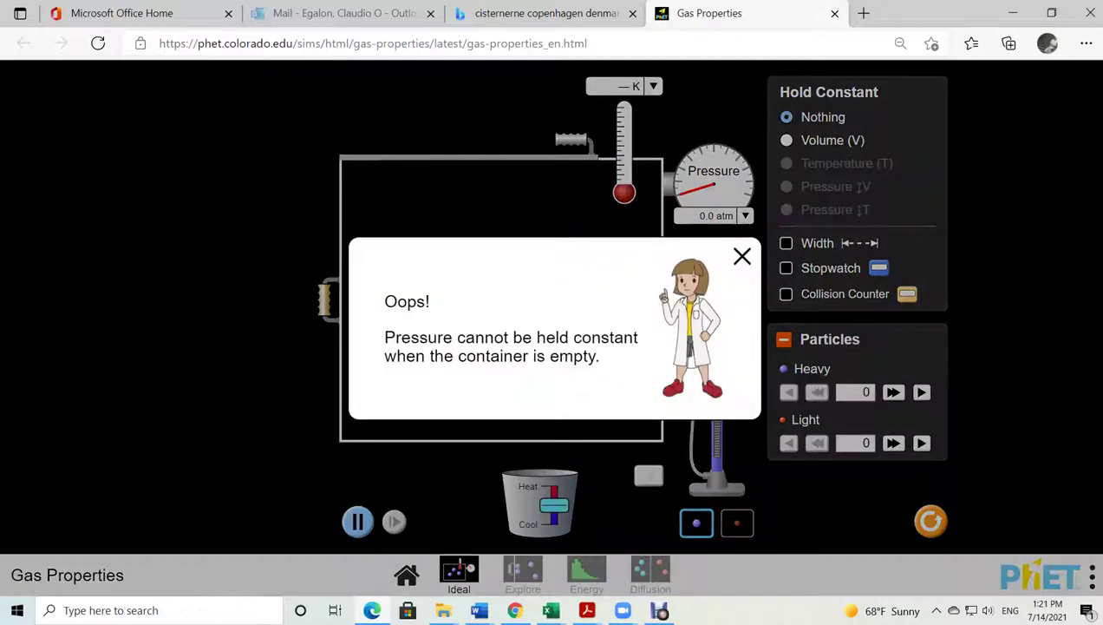
{"action": "left_click", "coordinate": [742, 255]}
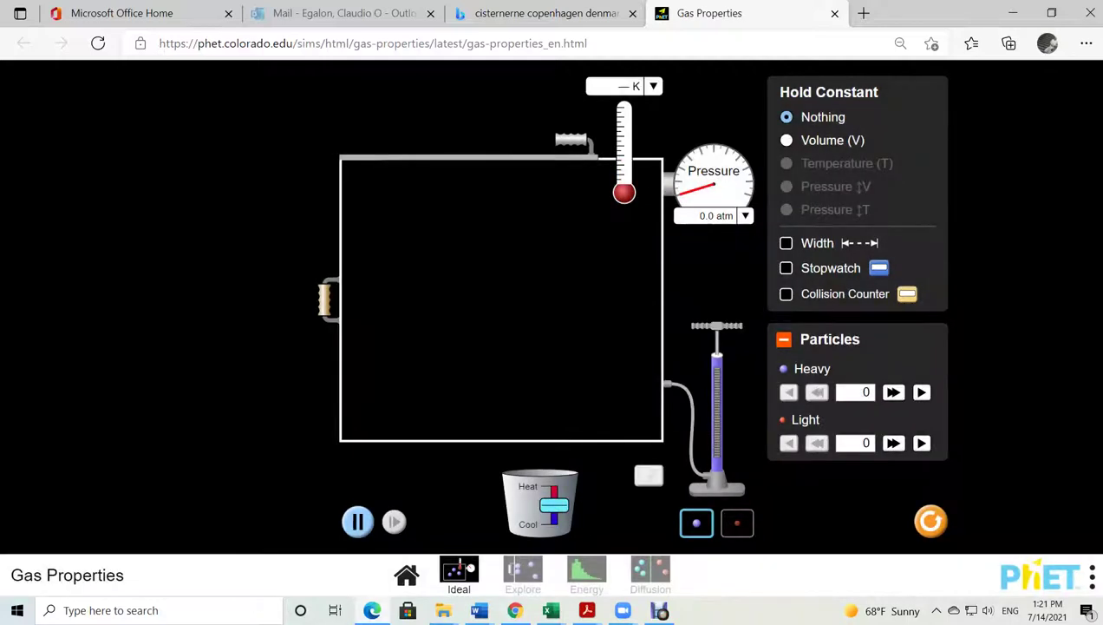
{"action": "left_click", "coordinate": [893, 443]}
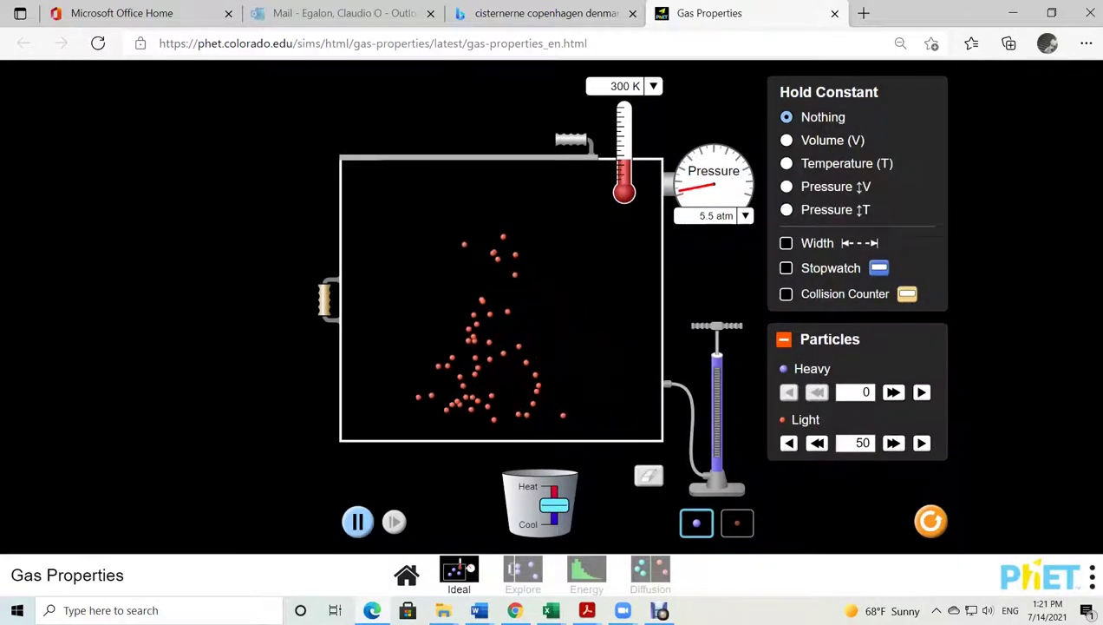
{"action": "left_click", "coordinate": [892, 442]}
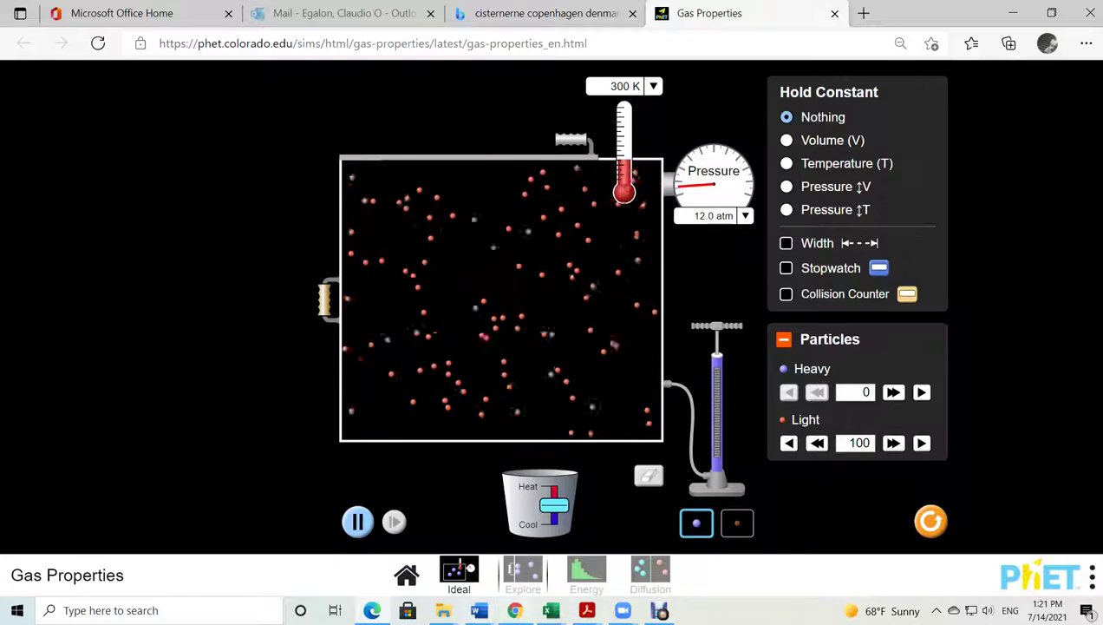
Compare the simulation with step 1 of Procedure A in Word and hold pressure constant with the Pressure ↕T option
{"action": "key", "text": "alt+Tab"}
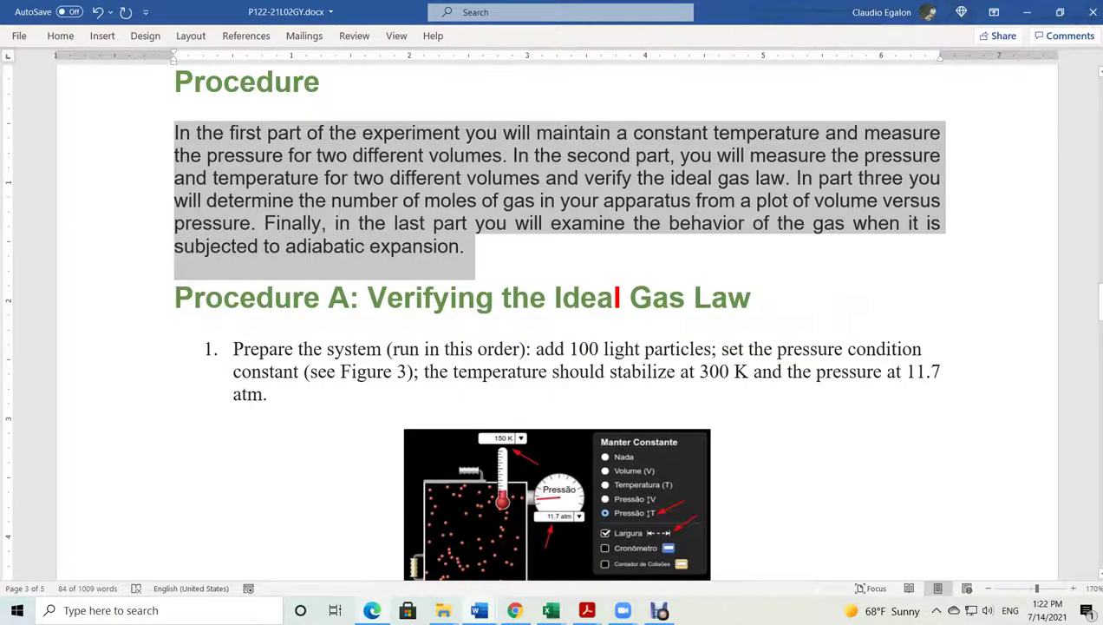
{"action": "key", "text": "alt+Tab"}
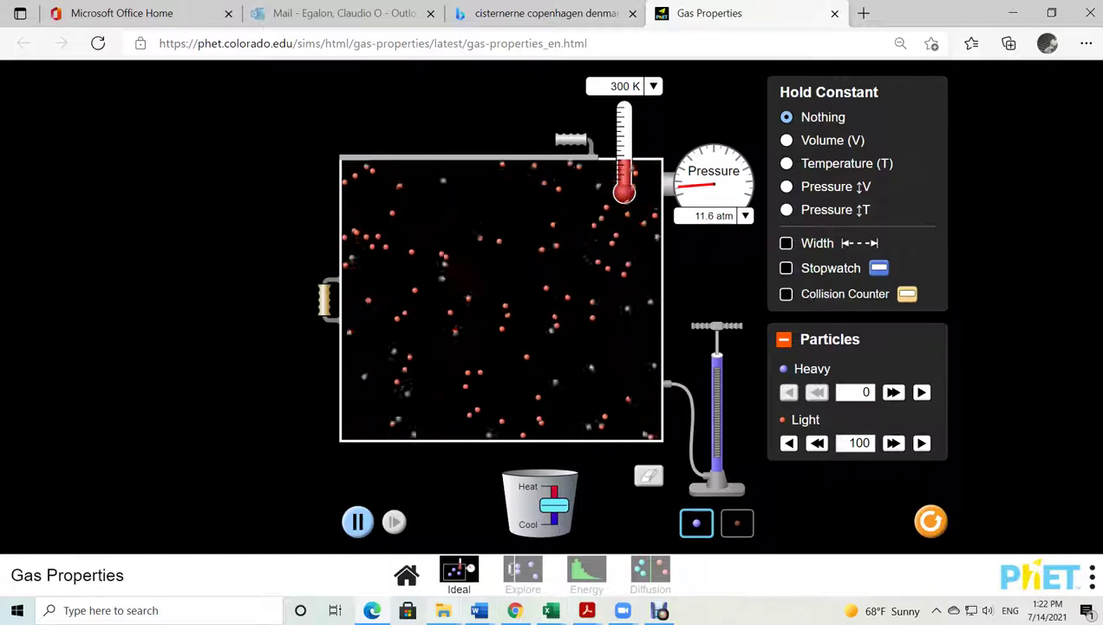
{"action": "key", "text": "alt+Tab"}
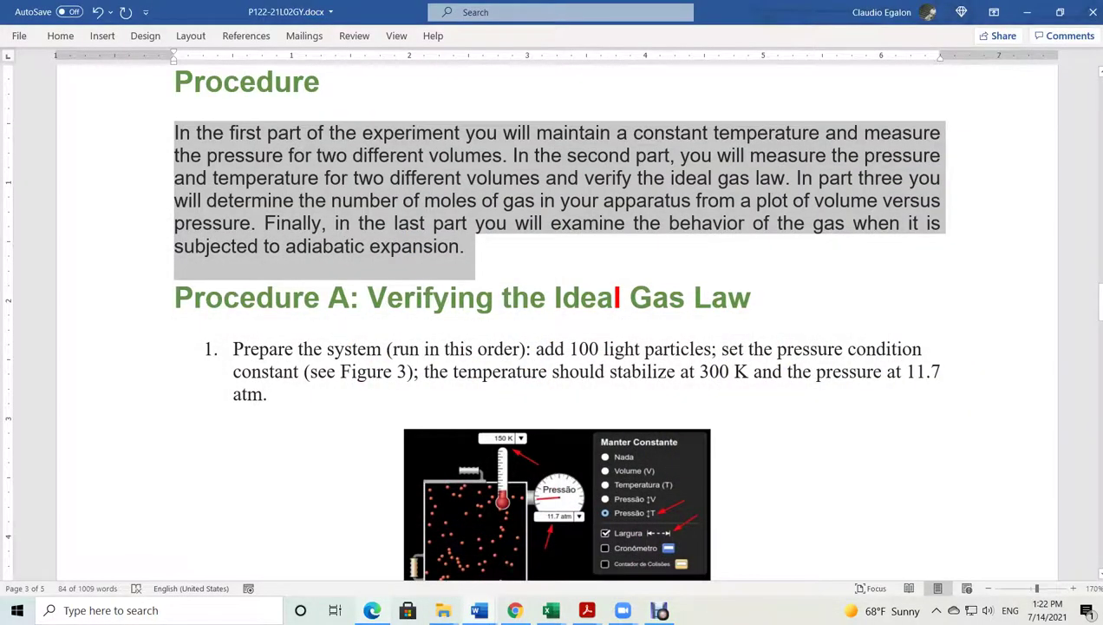
{"action": "key", "text": "alt+Tab"}
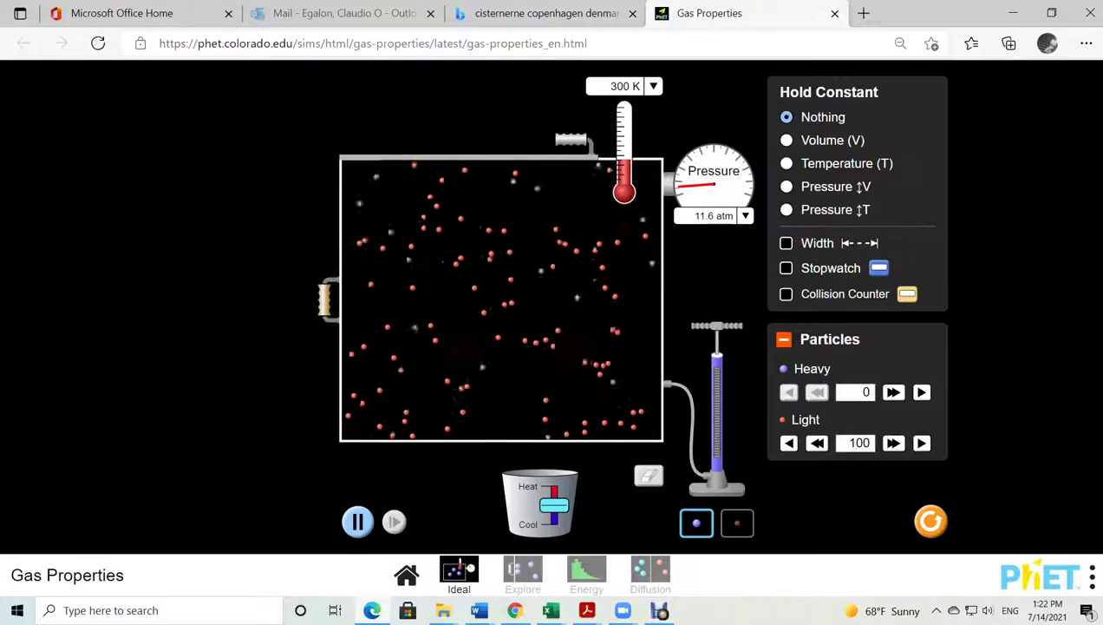
{"action": "left_click", "coordinate": [787, 209]}
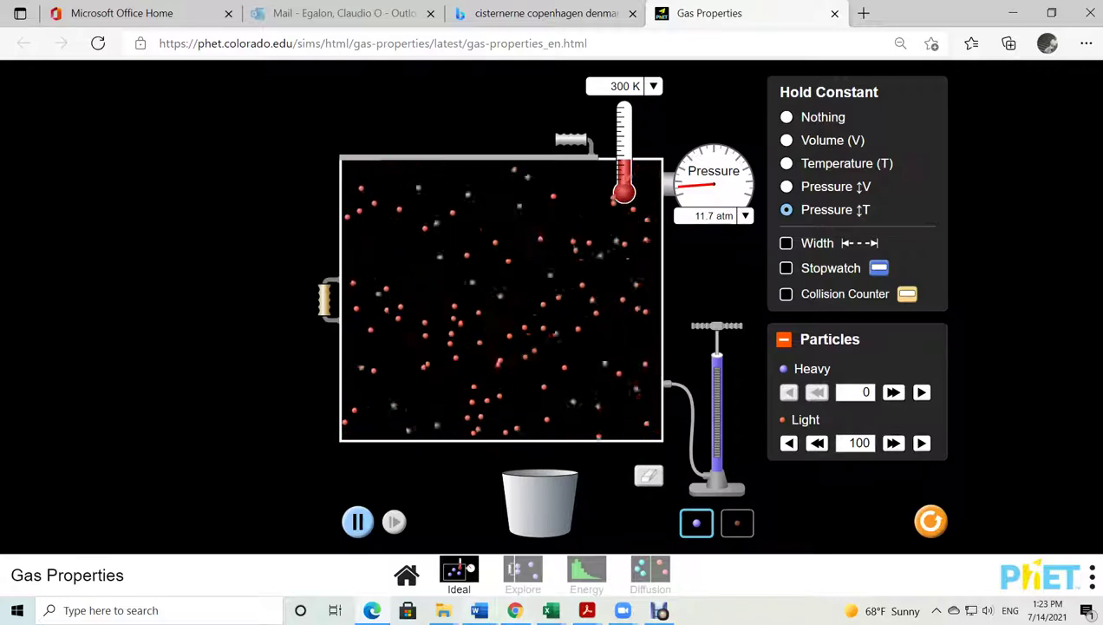
Switch to VRLab 02- Gas LawsCorrected.docx in Word, examine Figure 3 and highlight the language question in the red note below it
{"action": "left_click", "coordinate": [479, 610]}
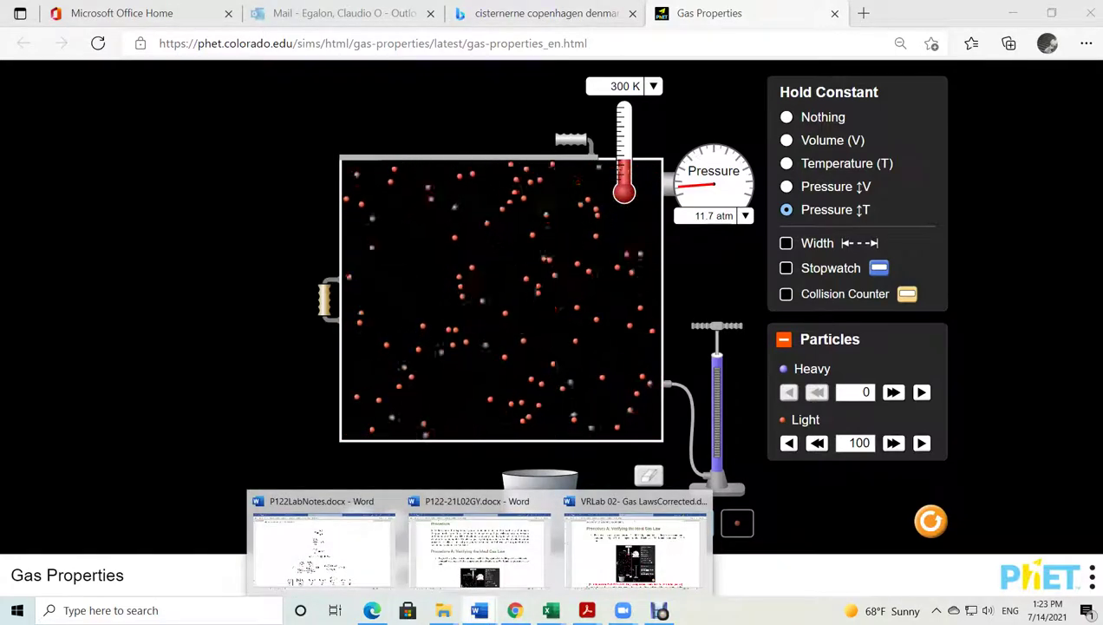
{"action": "left_click", "coordinate": [636, 547]}
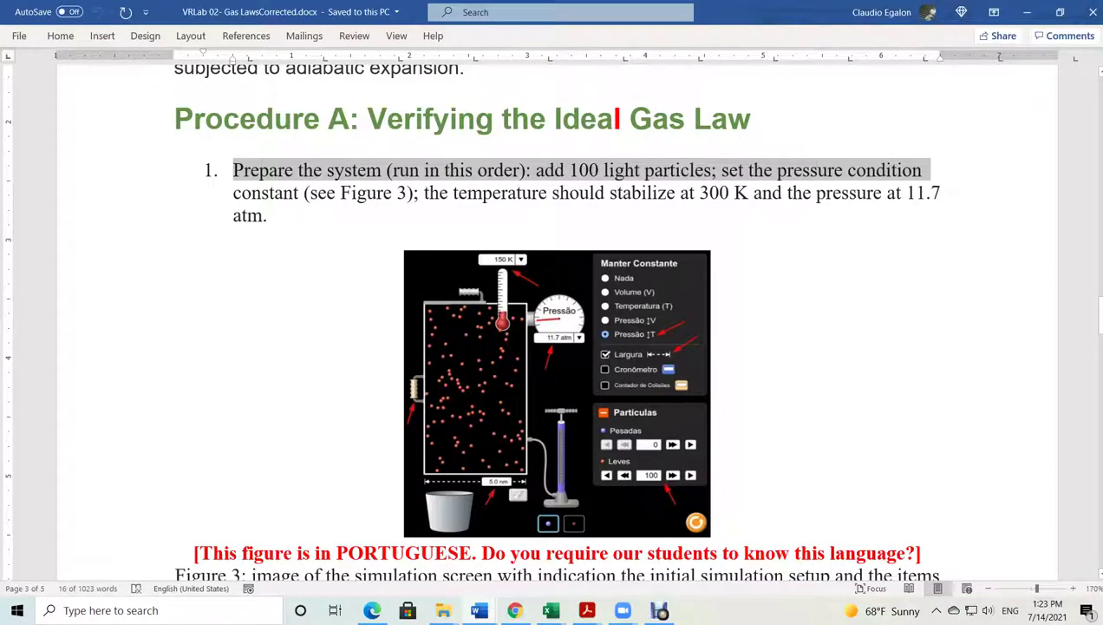
{"action": "scroll", "coordinate": [556, 338], "scroll_direction": "down", "scroll_amount": 2}
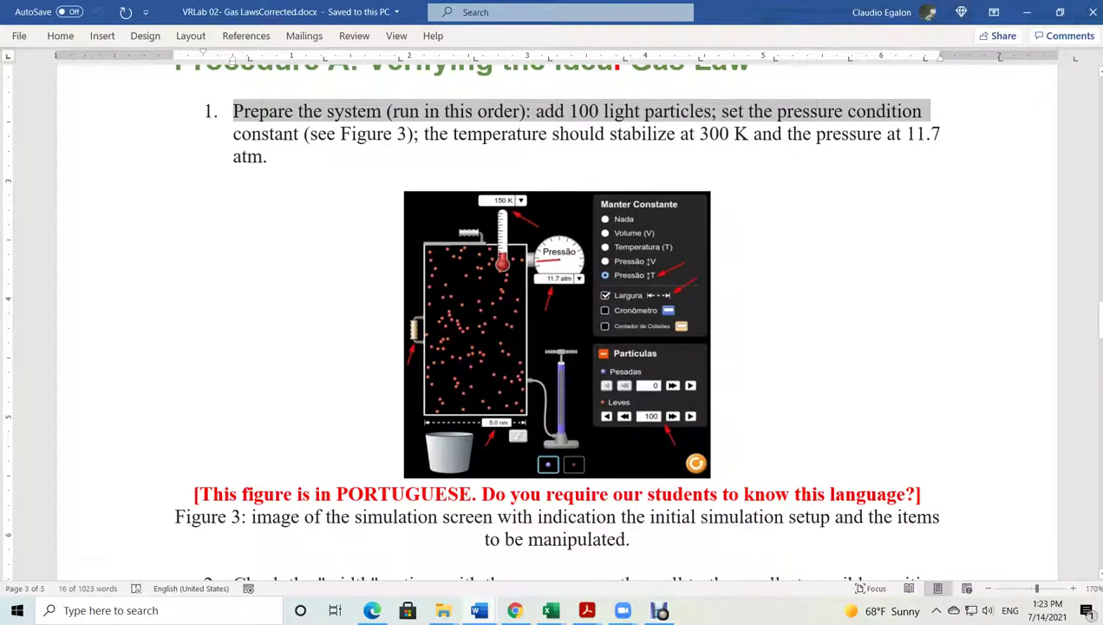
{"action": "left_click", "coordinate": [557, 334]}
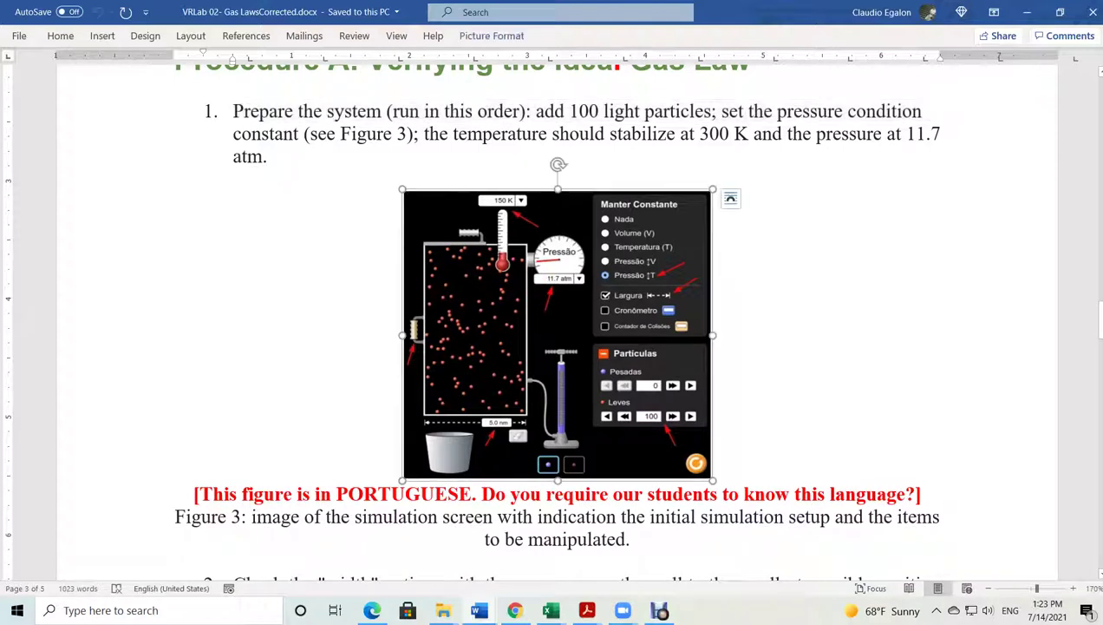
{"action": "left_click", "coordinate": [713, 470]}
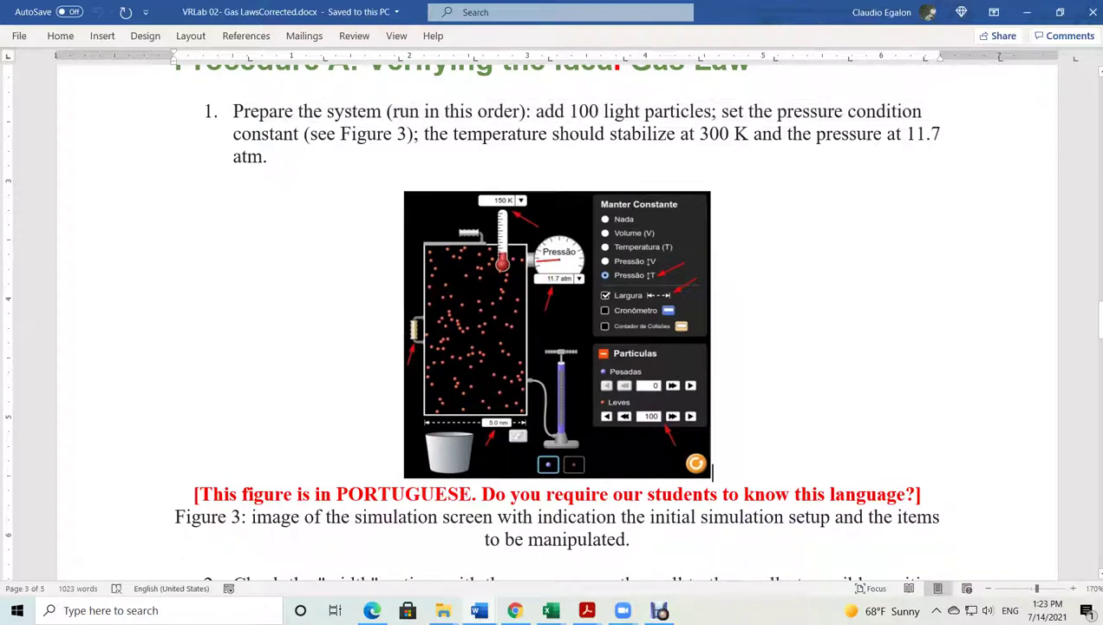
{"action": "left_click", "coordinate": [557, 334]}
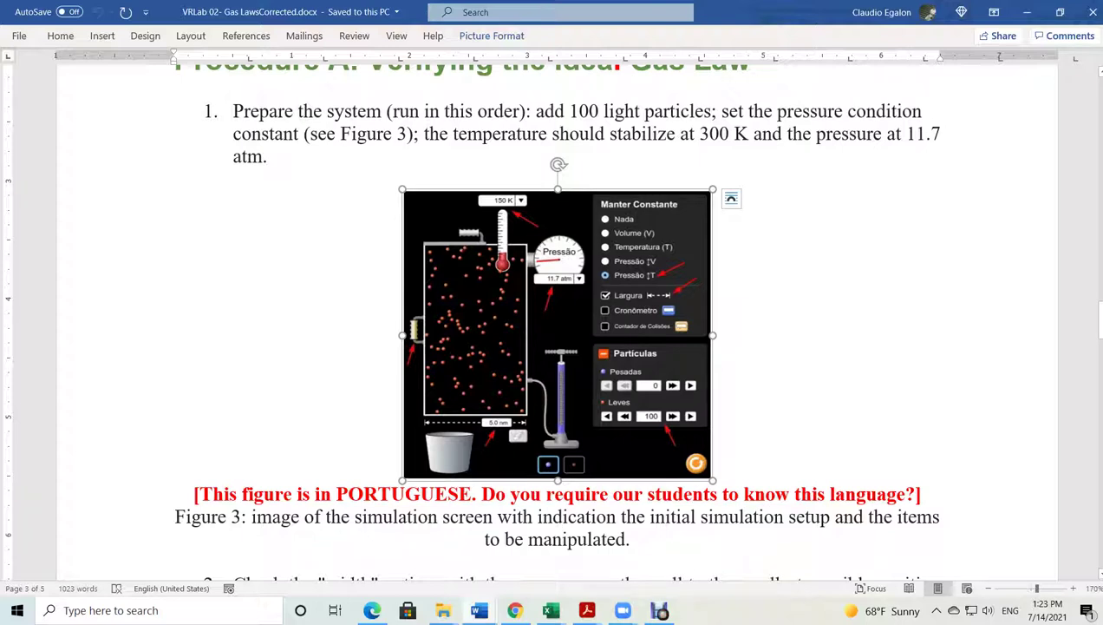
{"action": "left_click_drag", "start_coordinate": [481, 493], "coordinate": [906, 494]}
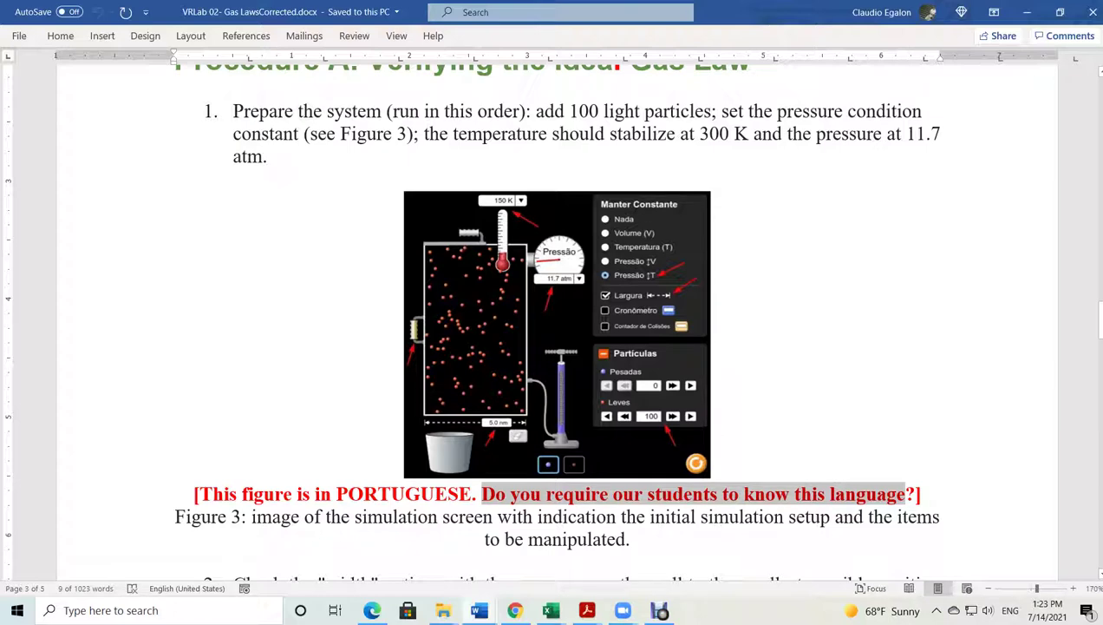
Read steps 2 to 4 of Procedure A below Figure 3
{"action": "scroll", "coordinate": [556, 321], "scroll_direction": "down", "scroll_amount": 3}
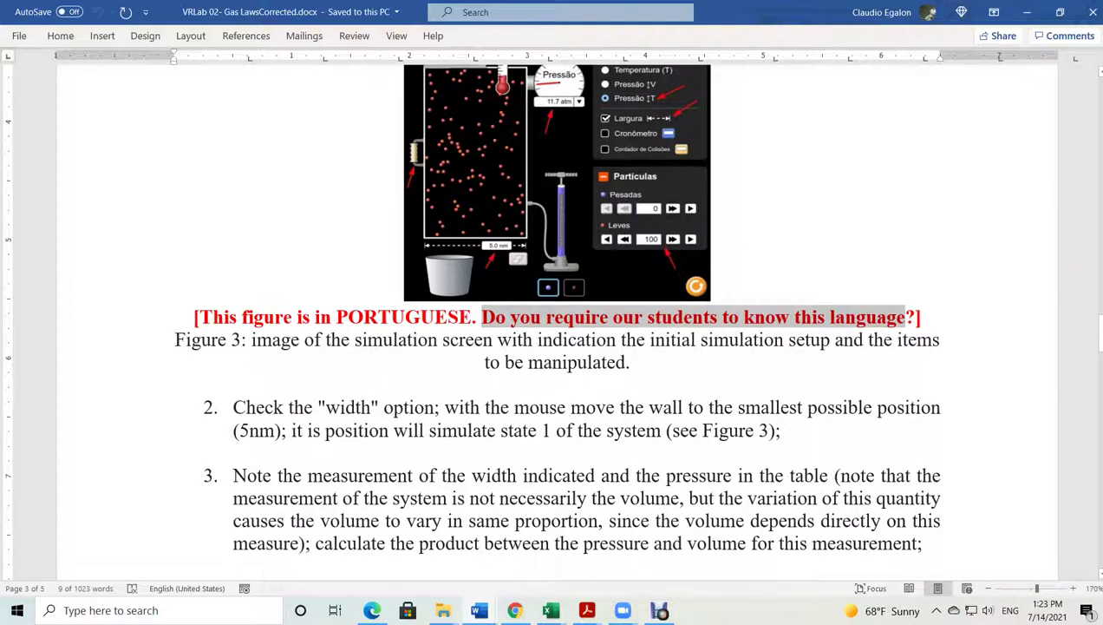
{"action": "scroll", "coordinate": [555, 321], "scroll_direction": "down", "scroll_amount": 7}
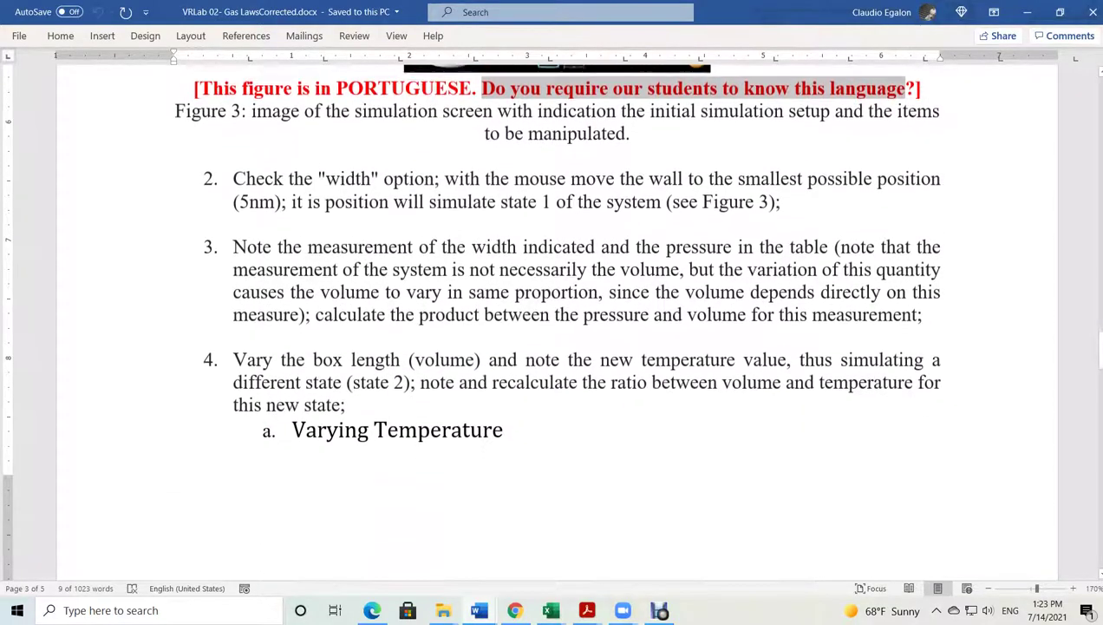
{"action": "scroll", "coordinate": [555, 321], "scroll_direction": "down", "scroll_amount": 3}
{"action": "scroll", "coordinate": [555, 321], "scroll_direction": "up", "scroll_amount": 11}
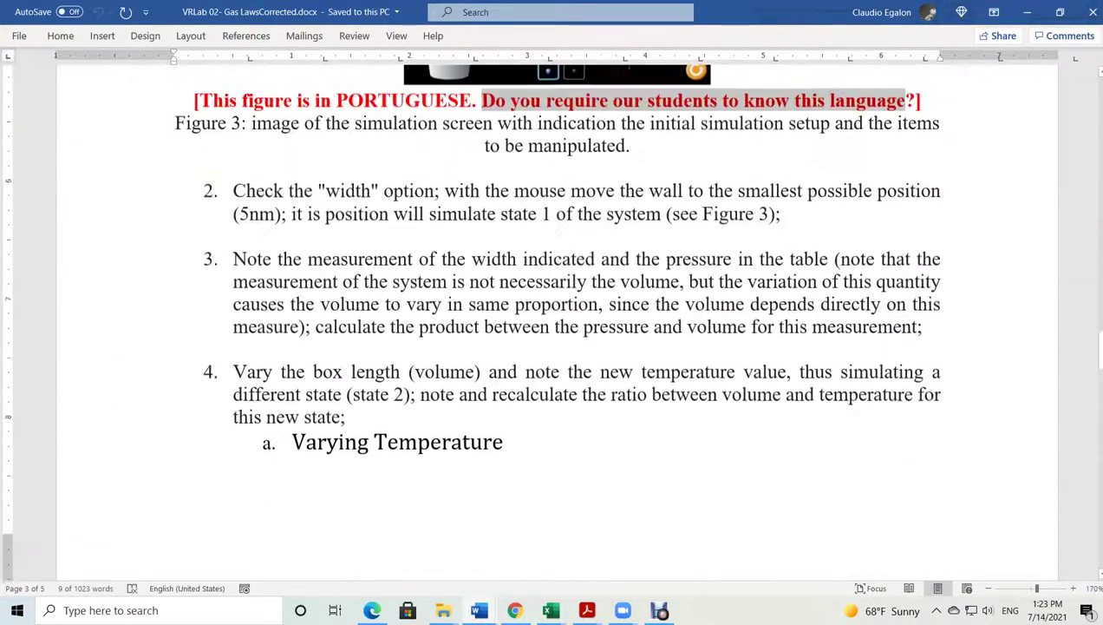
{"action": "scroll", "coordinate": [555, 321], "scroll_direction": "down", "scroll_amount": 1}
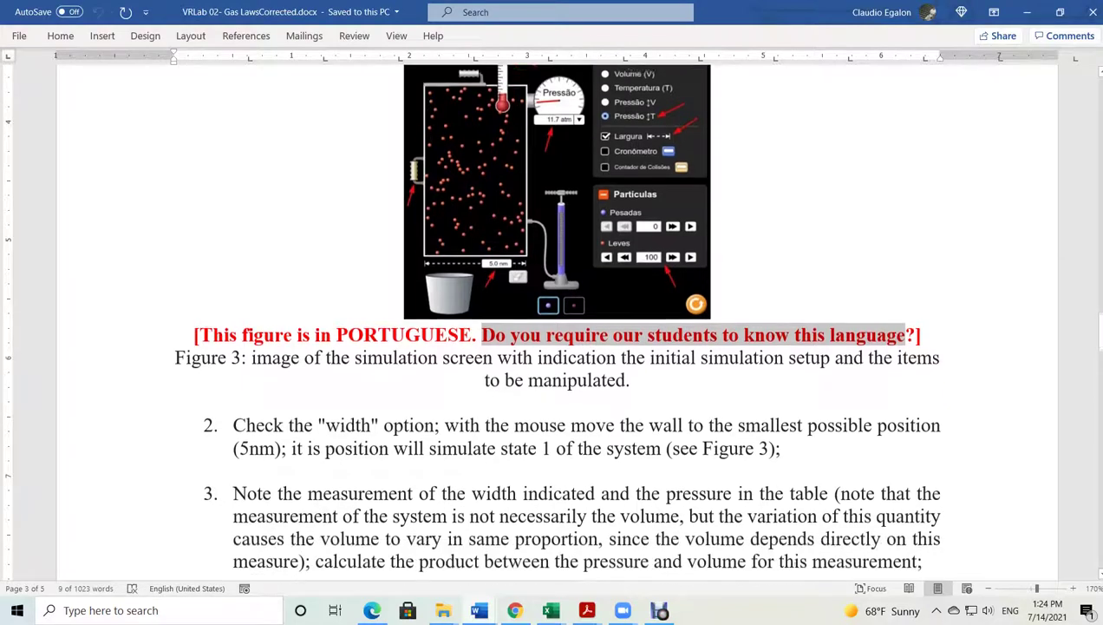
Return to the simulation in the browser, move the container's movable wall inward to a 5.0 nm width and display the width measurement
{"action": "key", "text": "alt+Tab"}
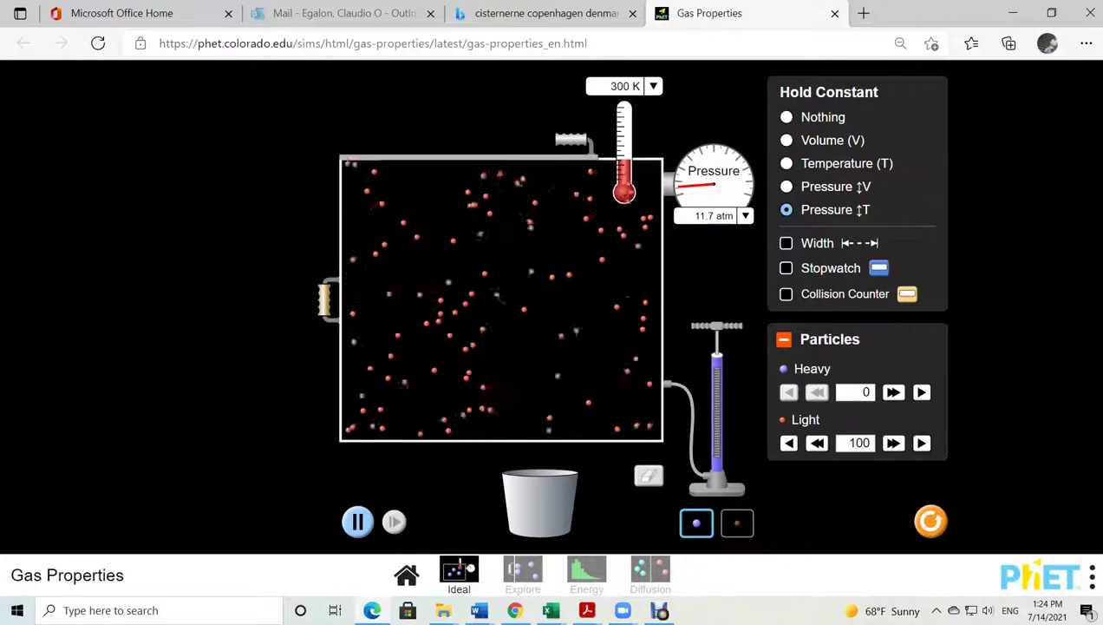
{"action": "left_click_drag", "start_coordinate": [324, 299], "coordinate": [327, 299]}
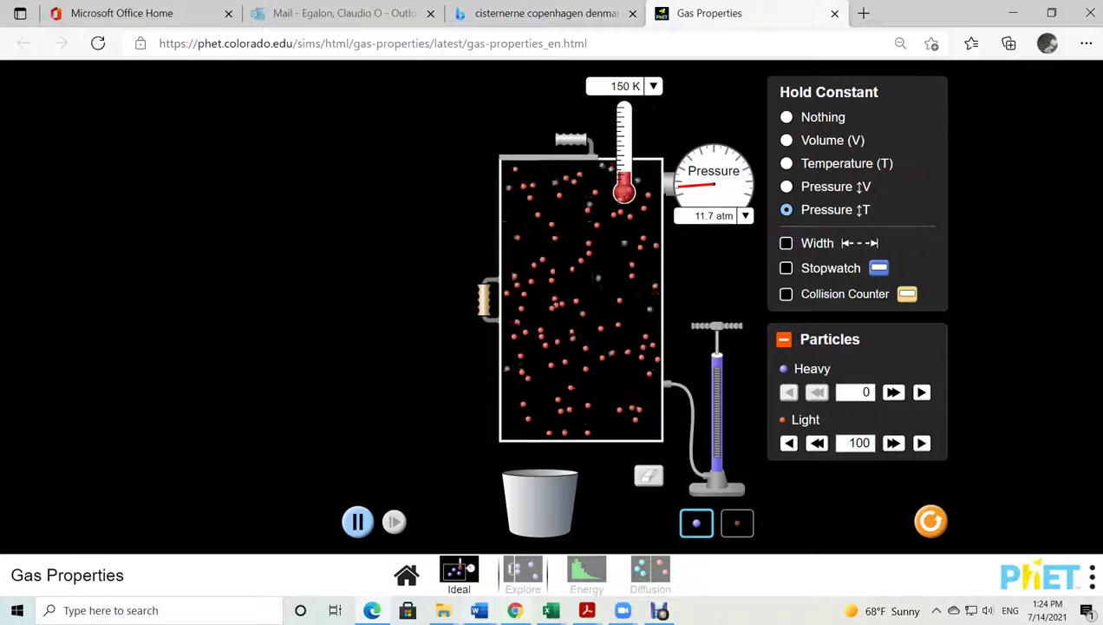
{"action": "key", "text": "alt+Tab"}
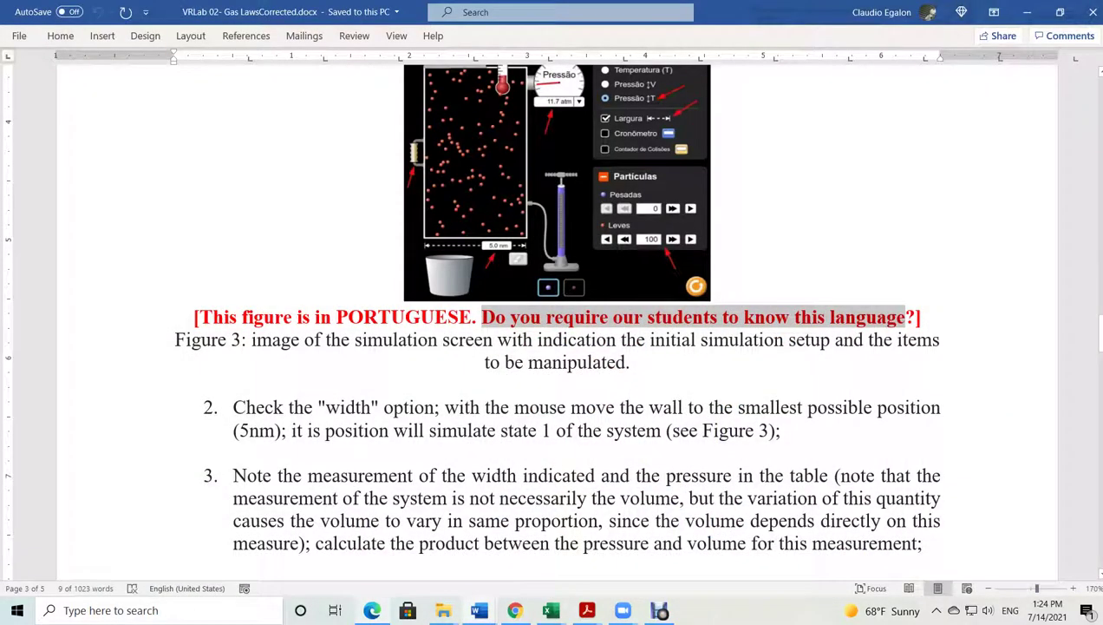
{"action": "key", "text": "alt+Tab"}
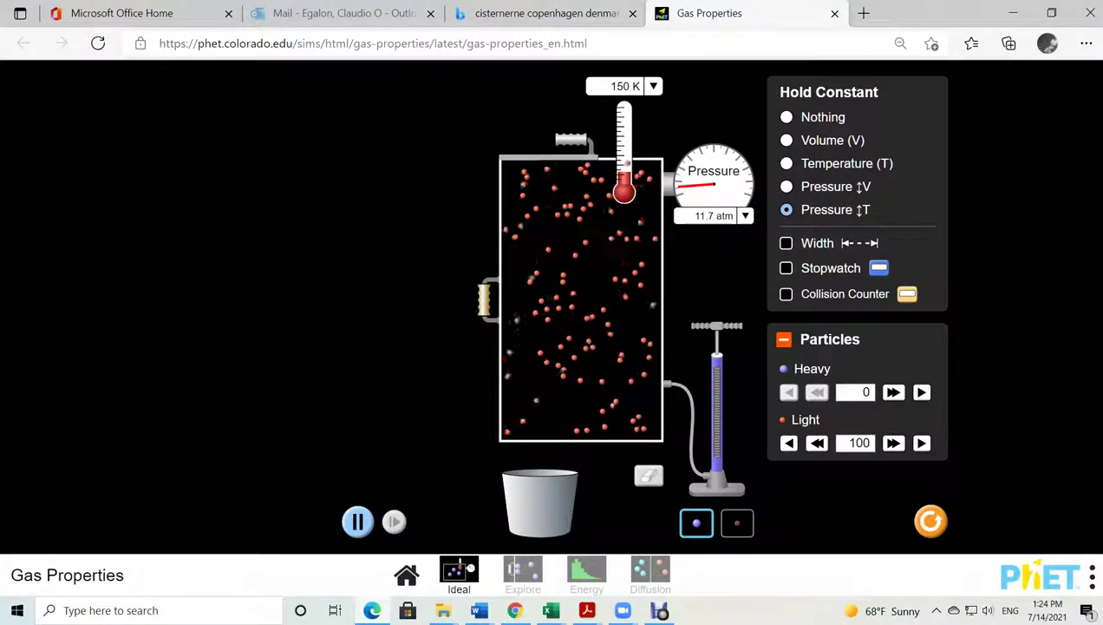
{"action": "left_click", "coordinate": [786, 243]}
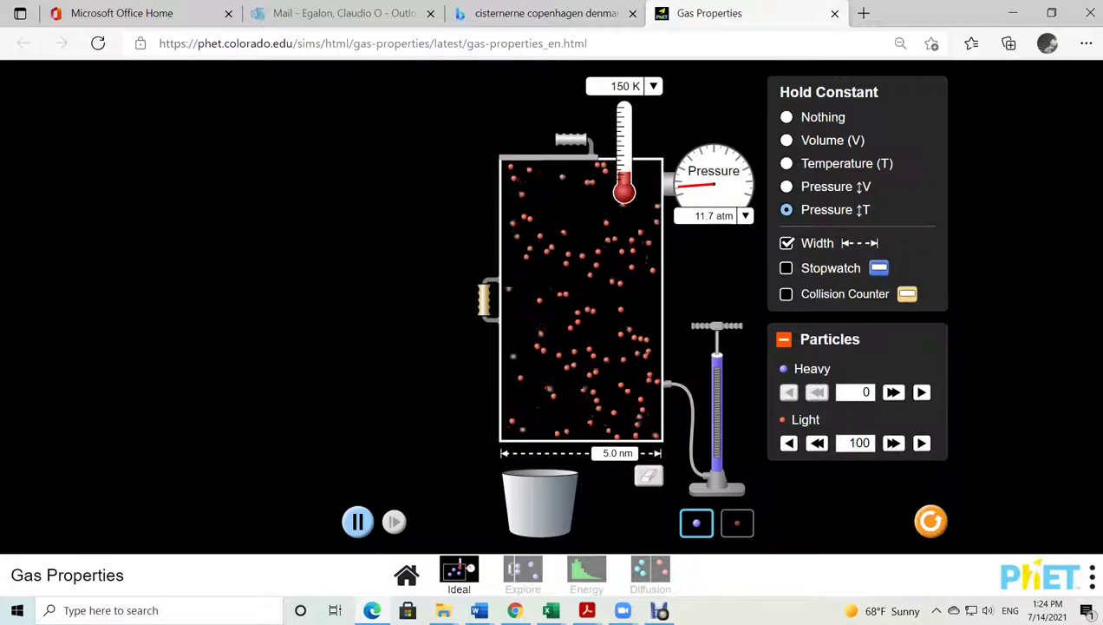
Widen the container to 15.0 nm at constant pressure, and narrow it back to 5.0 nm
{"action": "left_click_drag", "start_coordinate": [484, 299], "coordinate": [164, 300]}
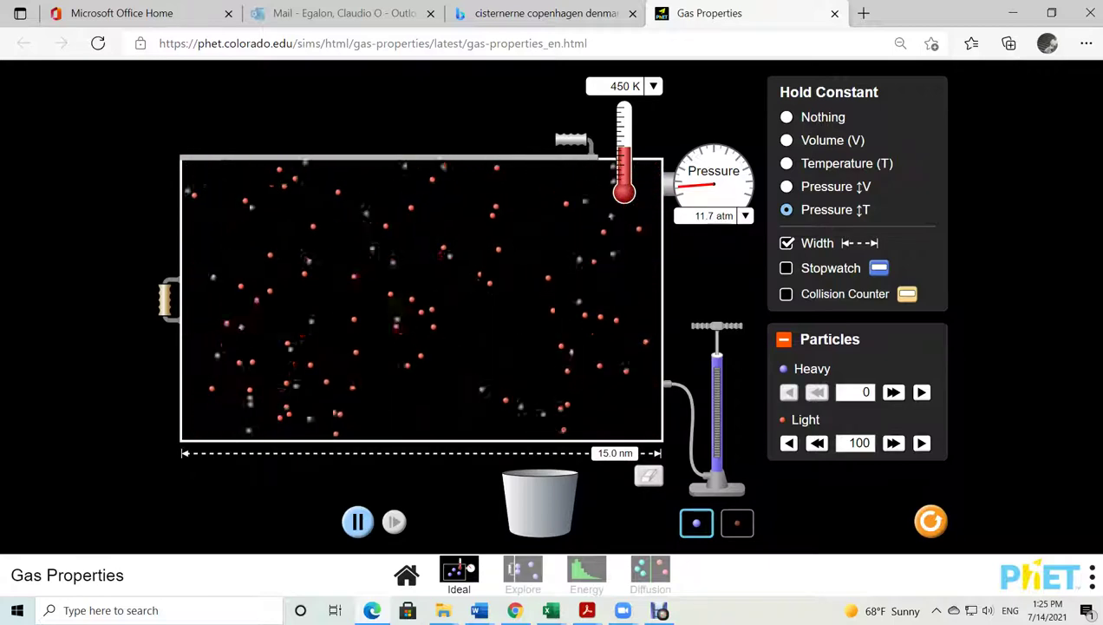
{"action": "left_click_drag", "start_coordinate": [164, 299], "coordinate": [484, 299]}
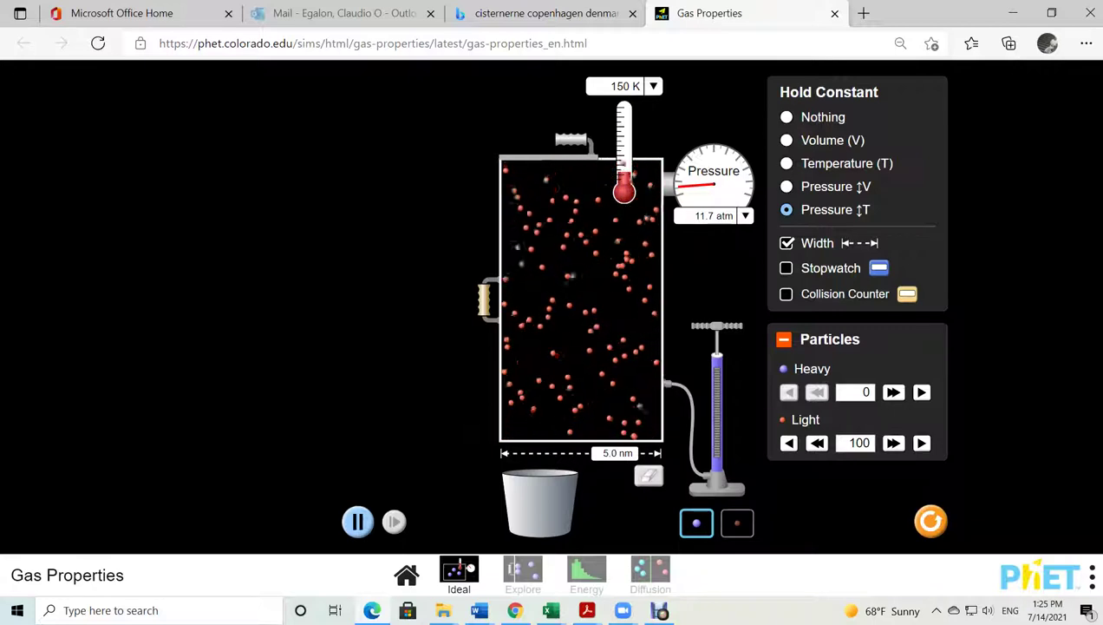
Repeat the constant-pressure expansion of the container to 15.0 nm and return its movable wall to the 5.0 nm width
{"action": "left_click_drag", "start_coordinate": [484, 299], "coordinate": [164, 299]}
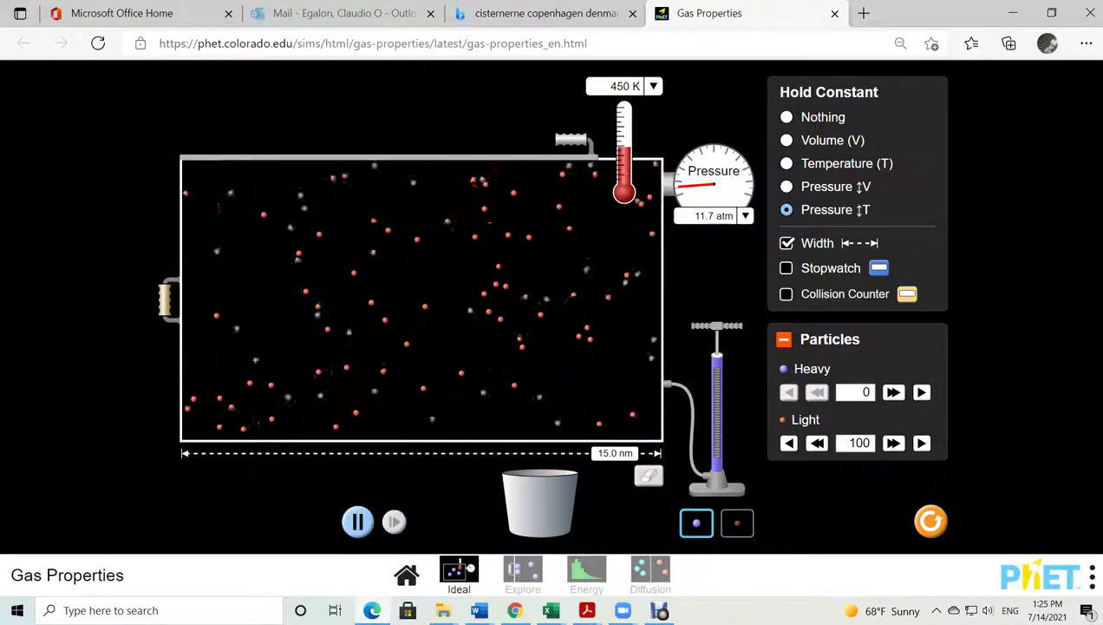
{"action": "left_click_drag", "start_coordinate": [165, 299], "coordinate": [484, 299]}
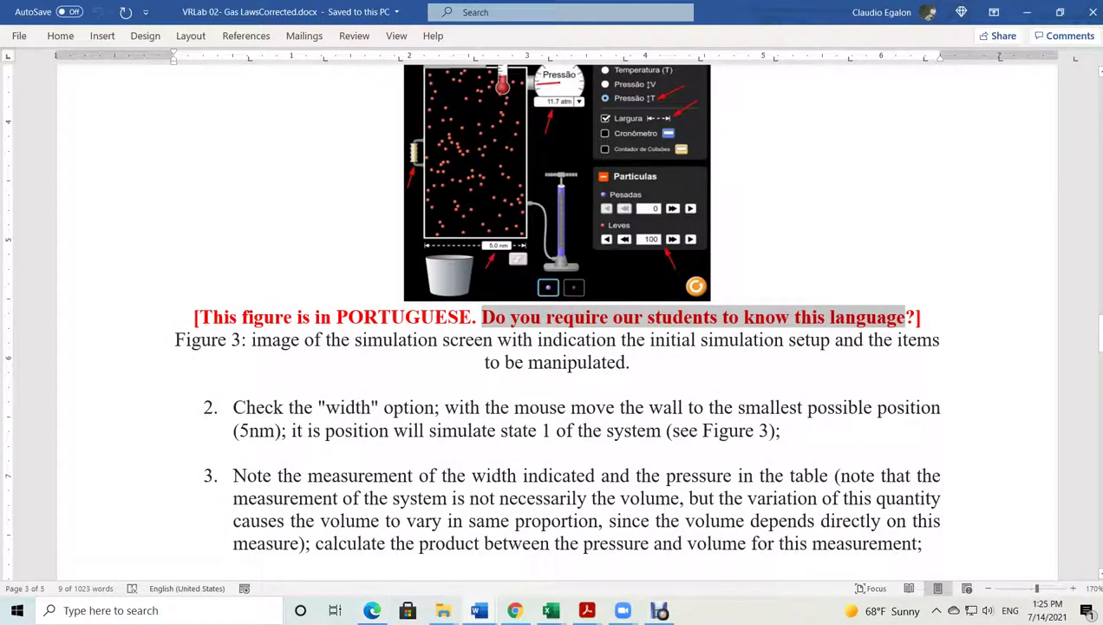
Highlight step 3 of Procedure A in the Word document, and compare it with the simulation in the browser
{"action": "scroll", "coordinate": [556, 321], "scroll_direction": "down", "scroll_amount": 5}
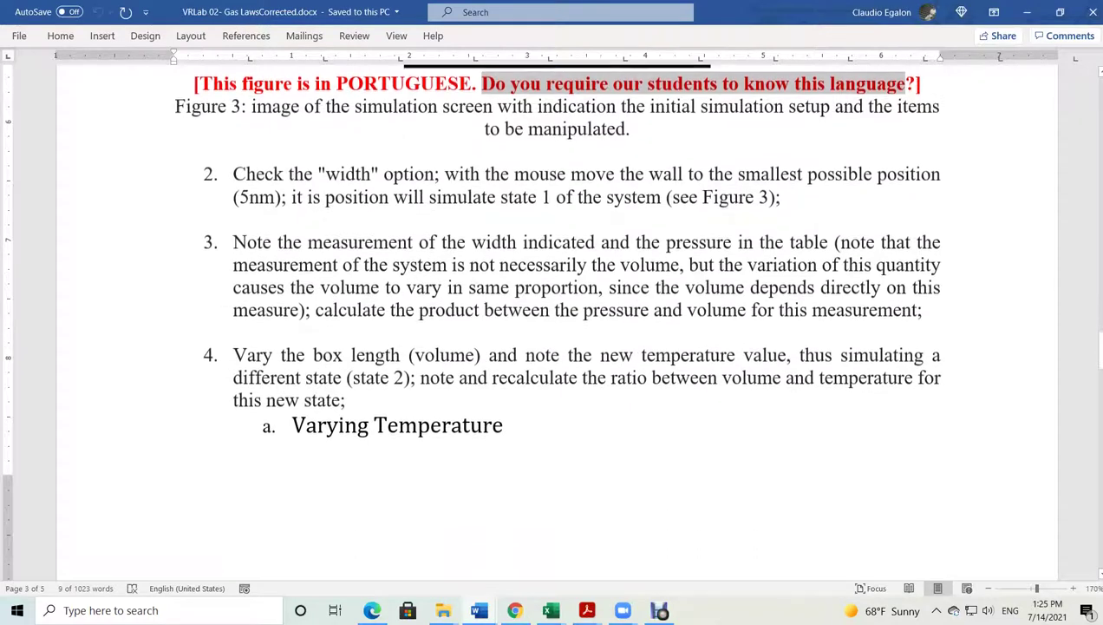
{"action": "triple_click", "coordinate": [495, 239]}
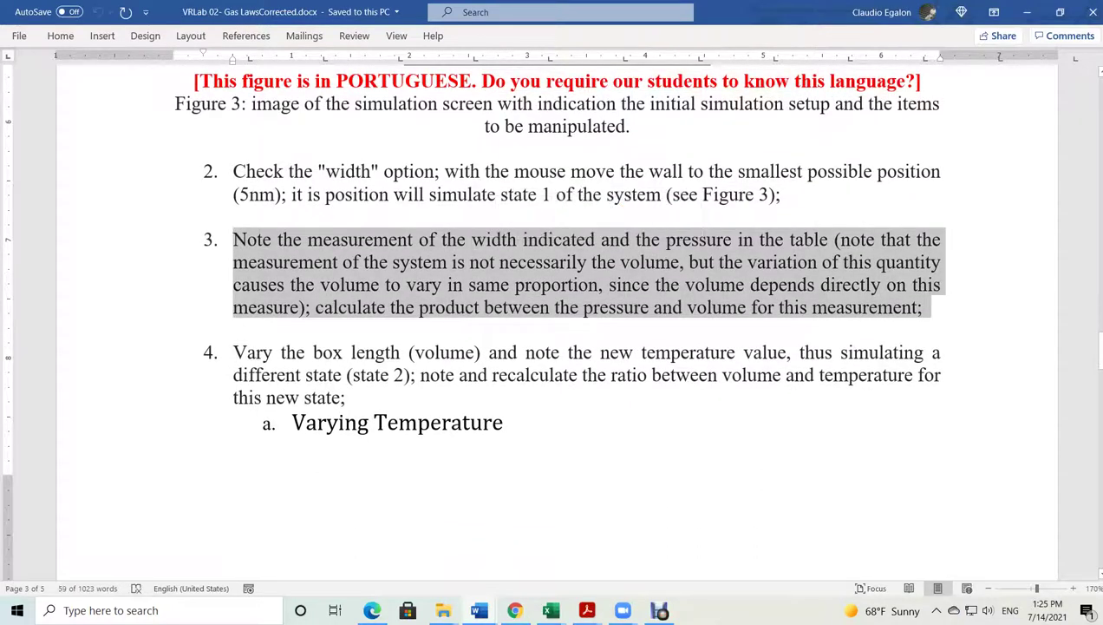
{"action": "triple_click", "coordinate": [406, 282]}
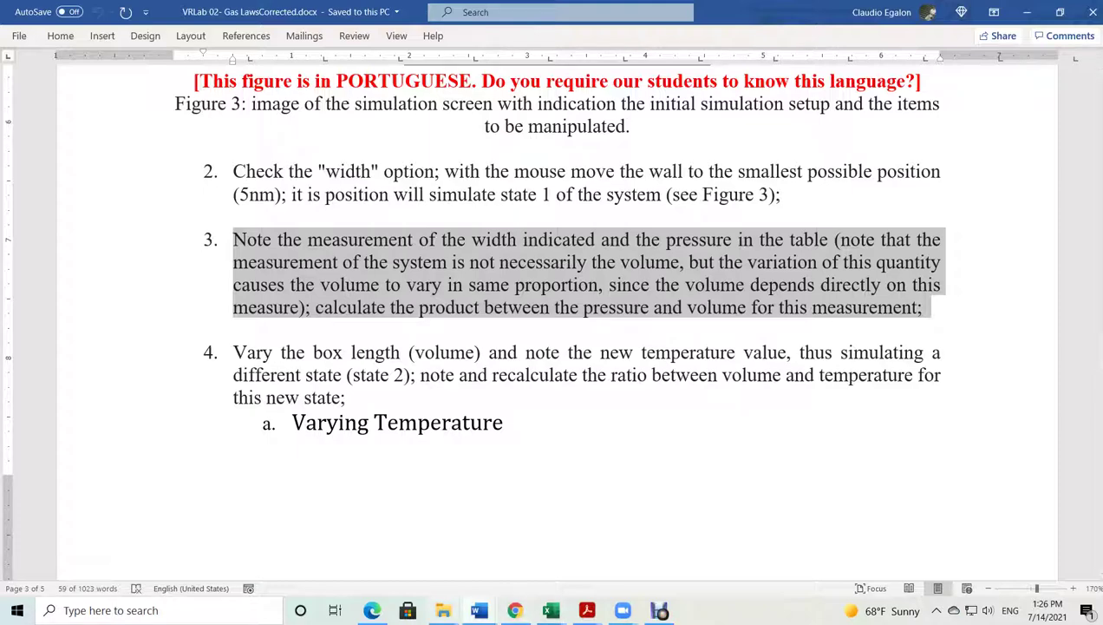
{"action": "left_click", "coordinate": [371, 610]}
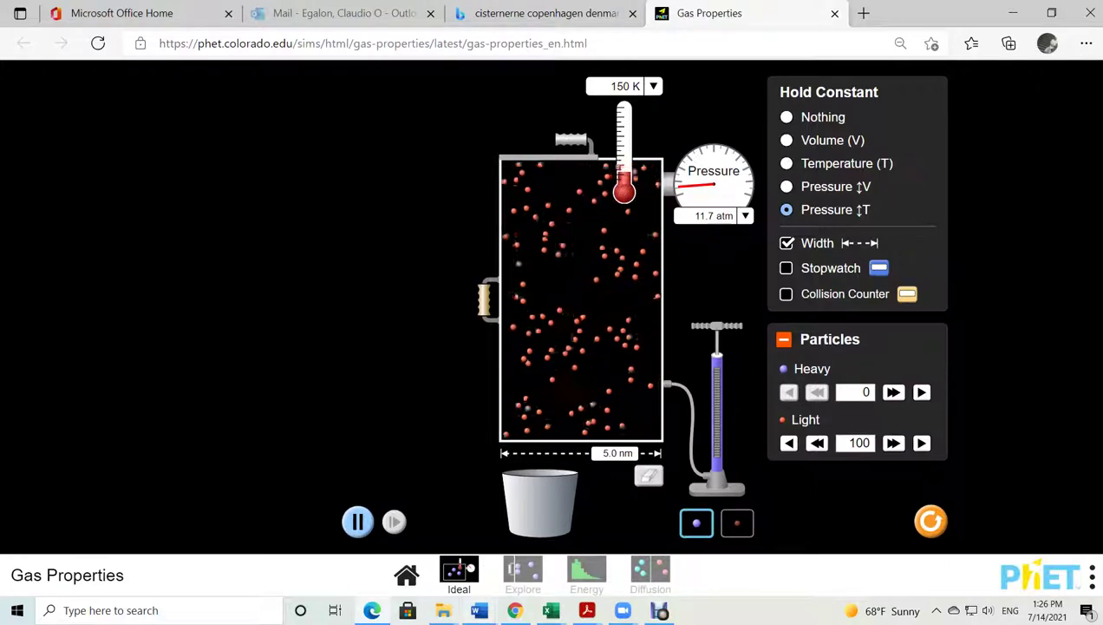
{"action": "mouse_move", "coordinate": [372, 610]}
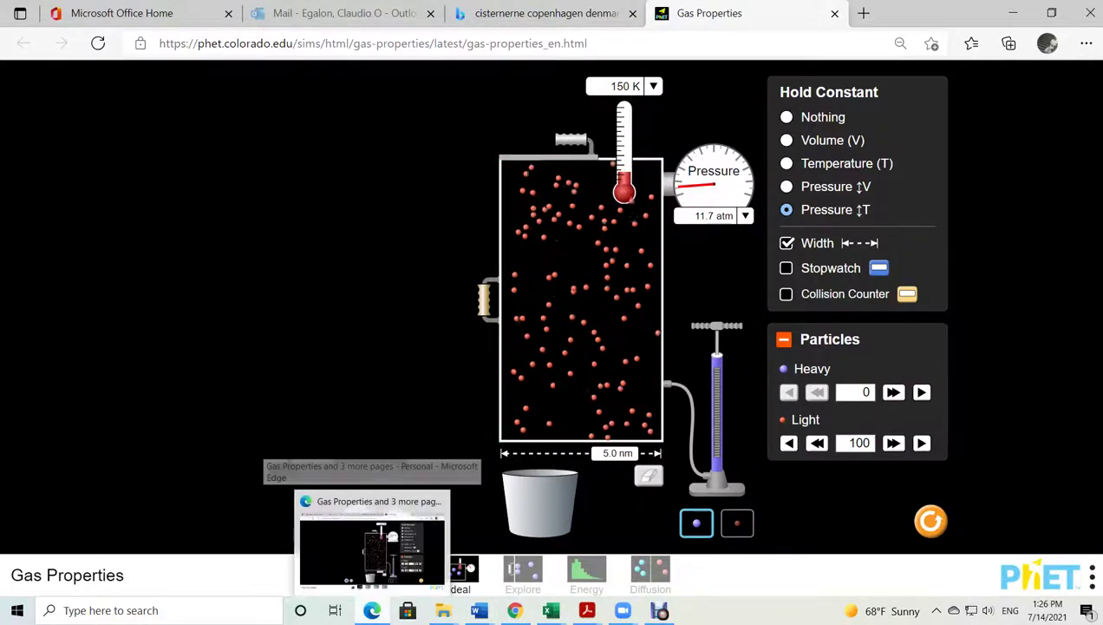
Return to the Word document and examine the V, P, T table and the questions beneath it
{"action": "left_click", "coordinate": [478, 610]}
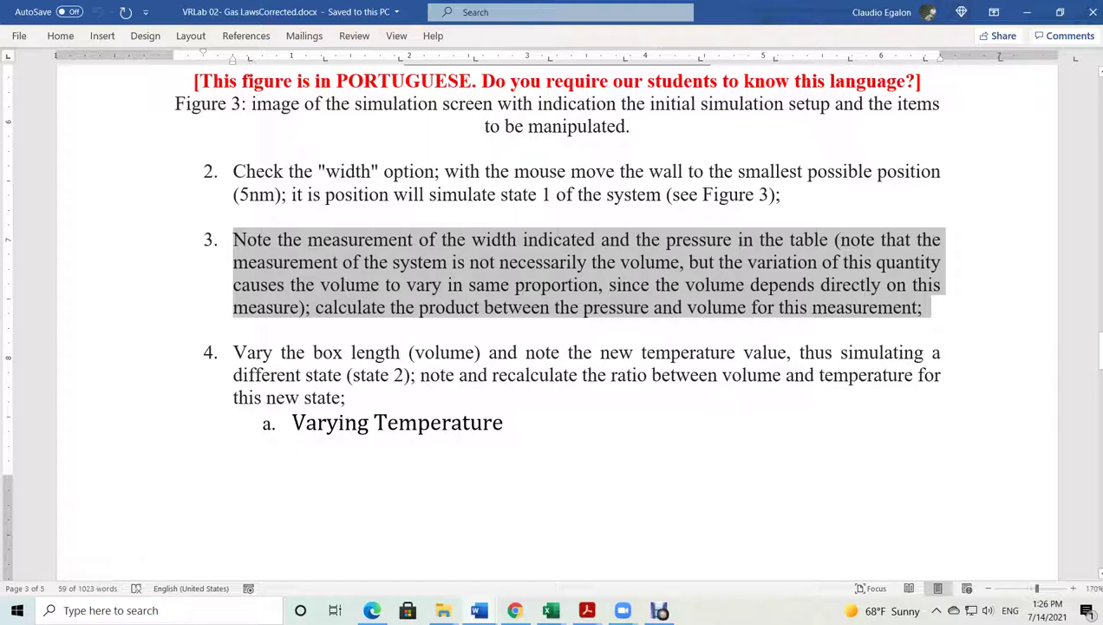
{"action": "scroll", "coordinate": [555, 321], "scroll_direction": "down", "scroll_amount": 5}
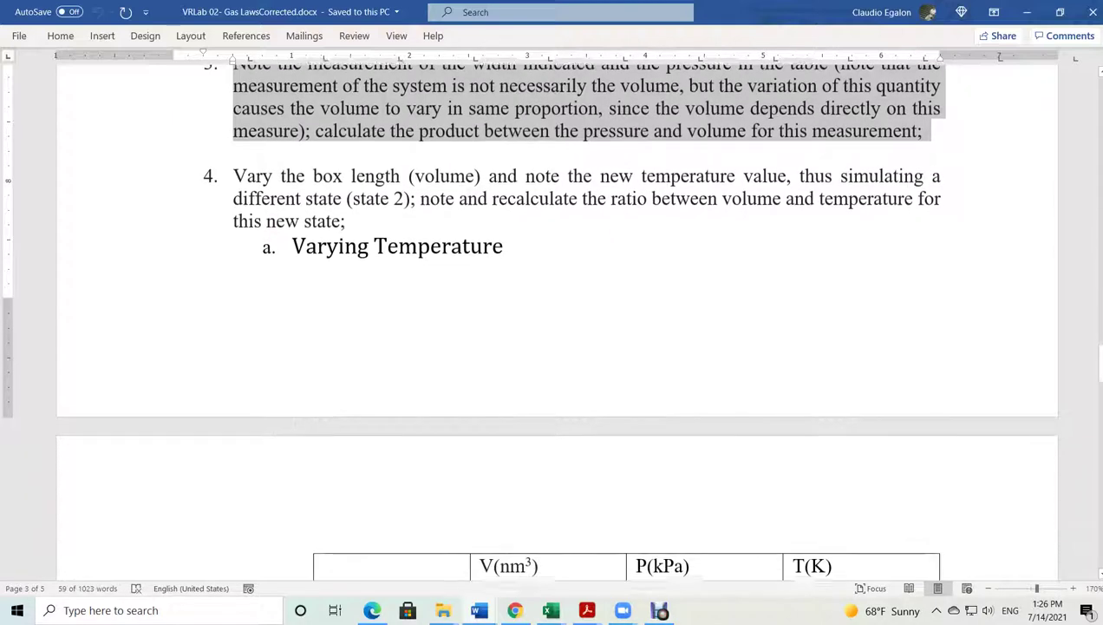
{"action": "scroll", "coordinate": [555, 321], "scroll_direction": "down", "scroll_amount": 3}
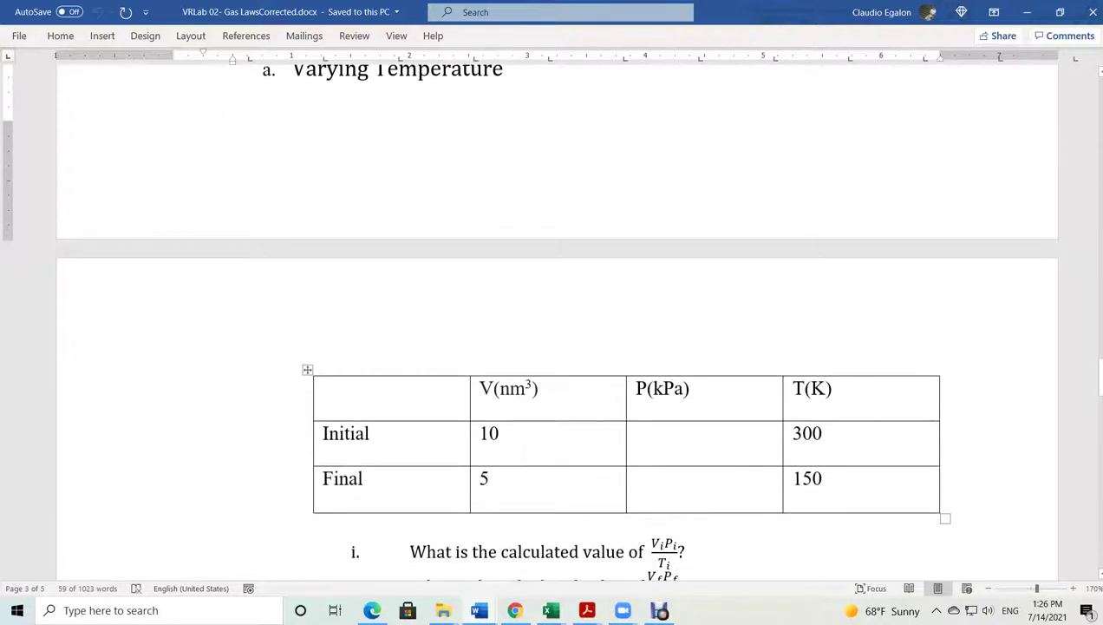
{"action": "scroll", "coordinate": [555, 321], "scroll_direction": "down", "scroll_amount": 3}
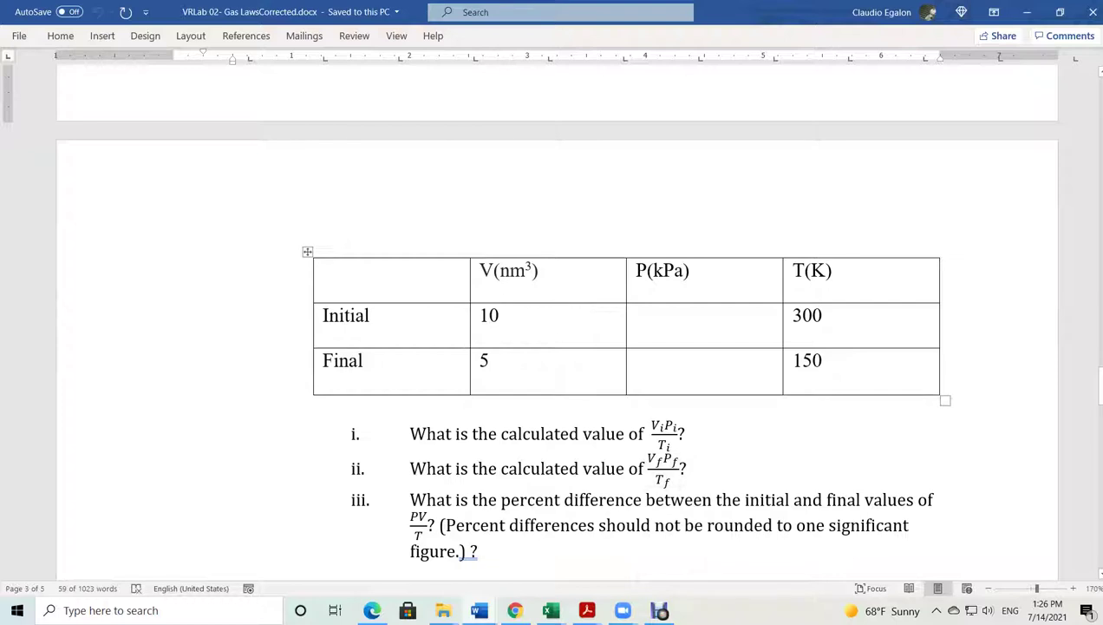
Highlight the initial and final volume entries in the V(nm³) column of the Varying Temperature table
{"action": "double_click", "coordinate": [488, 315]}
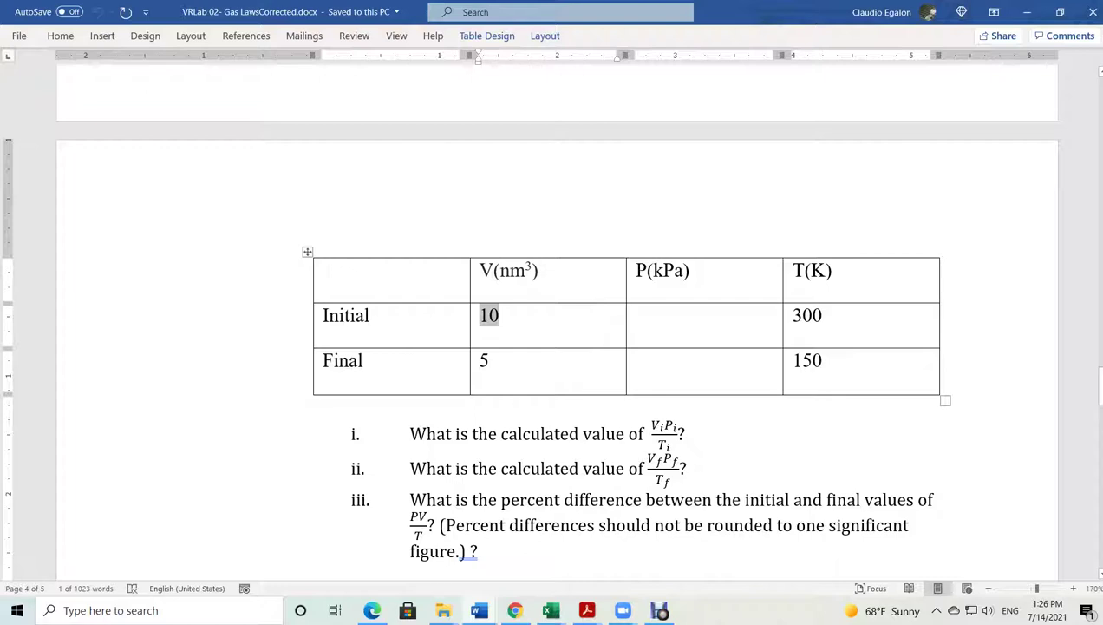
{"action": "key", "text": "Down"}
{"action": "key", "text": "shift+Right"}
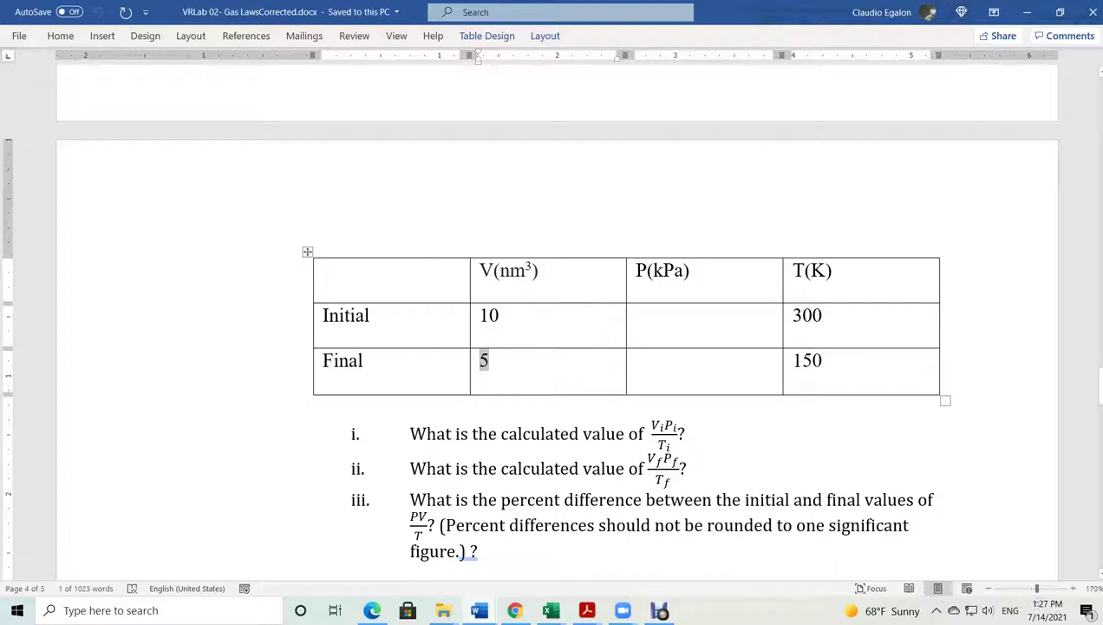
{"action": "left_click", "coordinate": [391, 258]}
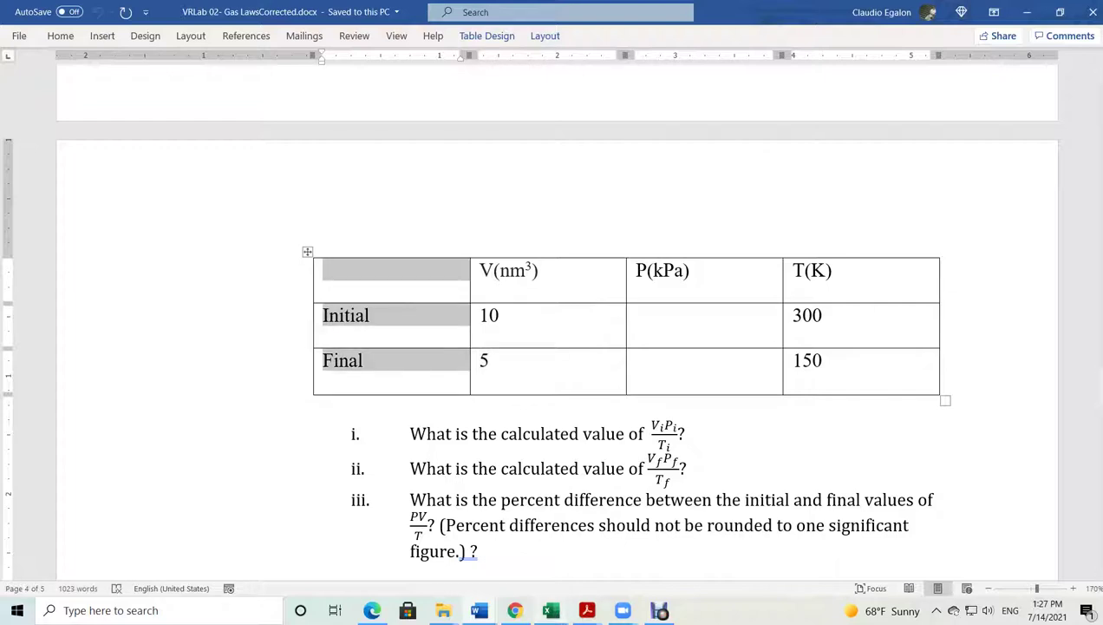
{"action": "mouse_move", "coordinate": [551, 610]}
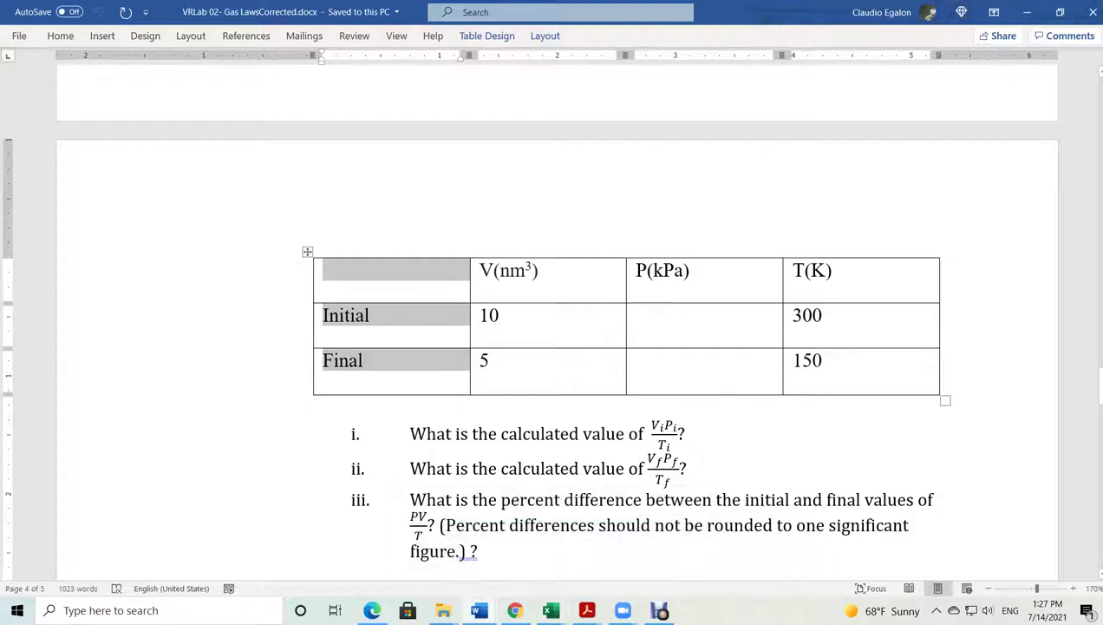
{"action": "left_click", "coordinate": [480, 360]}
{"action": "double_click", "coordinate": [483, 360]}
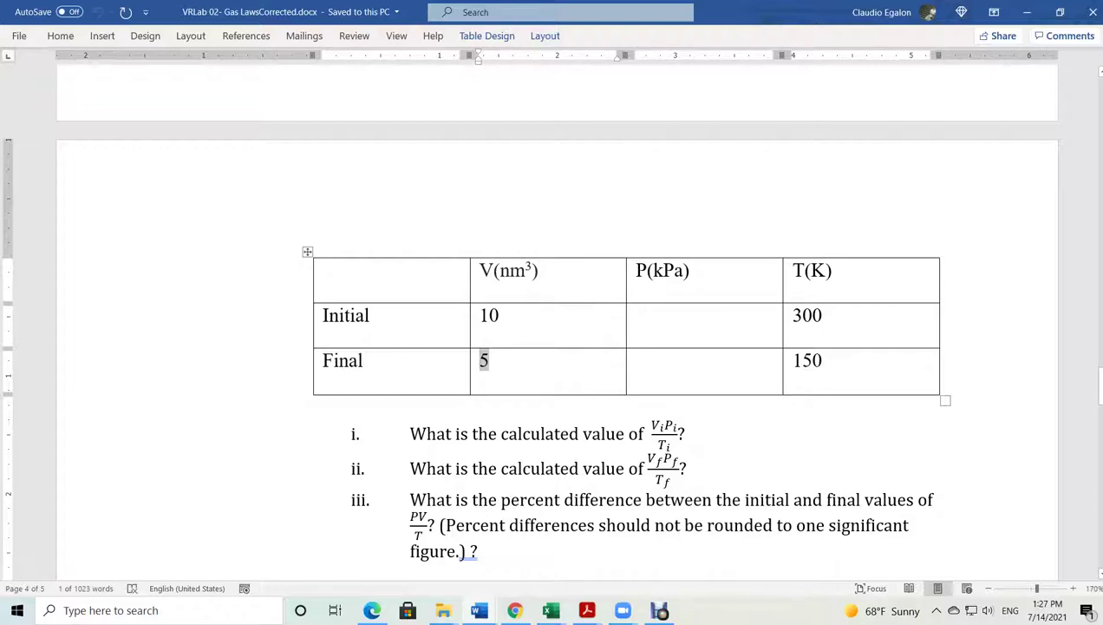
Switch to 08-CSUSum21Roster.xlsx in Excel and review the group assignments in the Group # column of the P122Lab sheet
{"action": "left_click", "coordinate": [551, 610]}
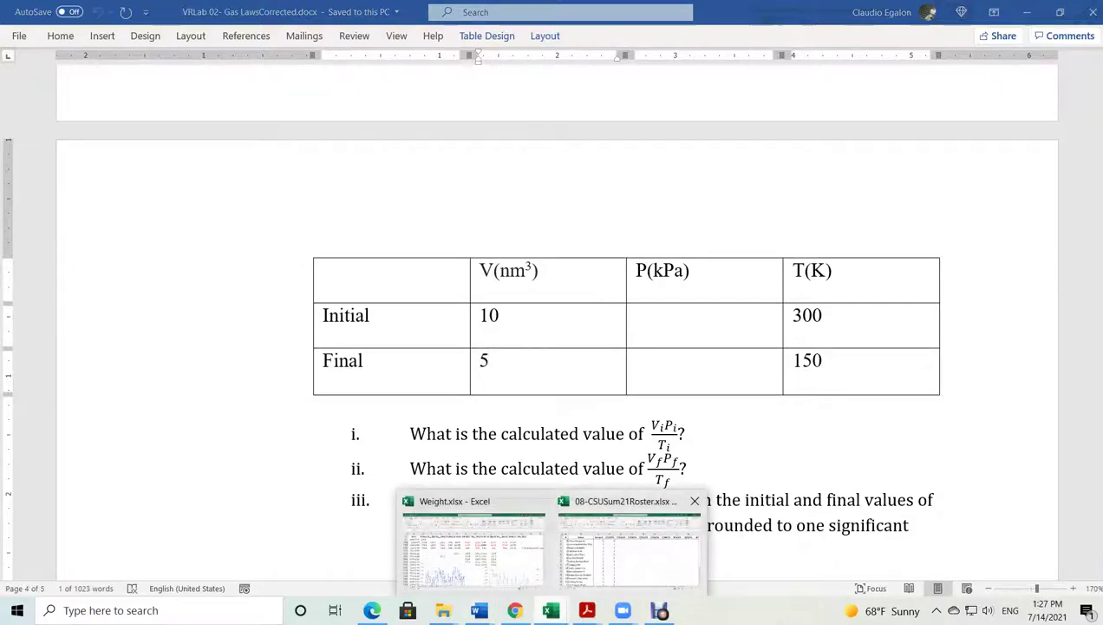
{"action": "left_click", "coordinate": [629, 545]}
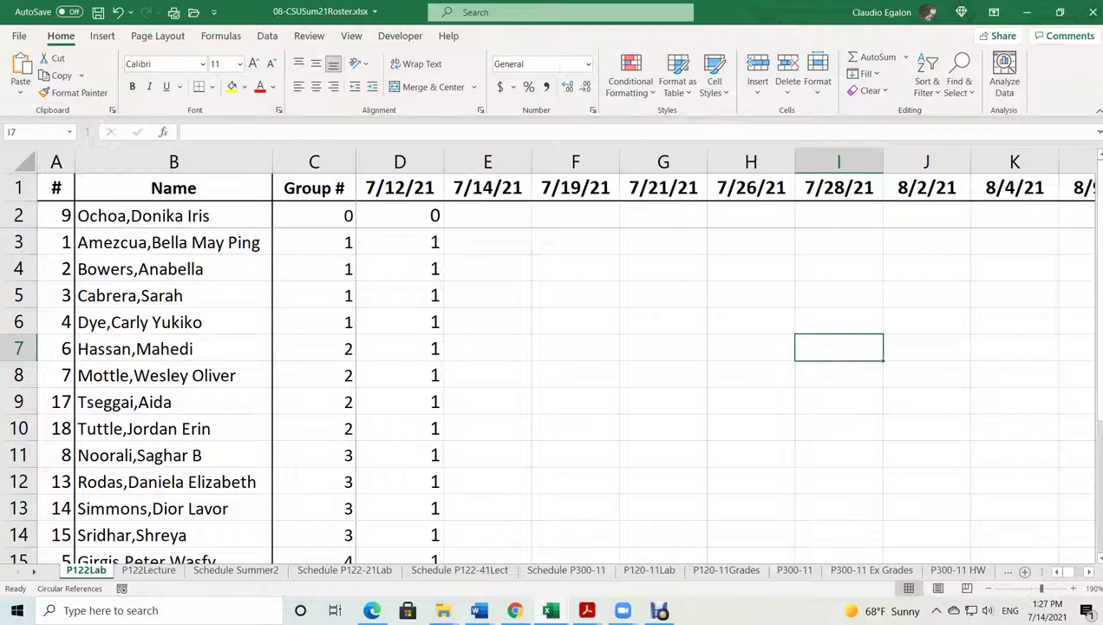
{"action": "left_click", "coordinate": [488, 215]}
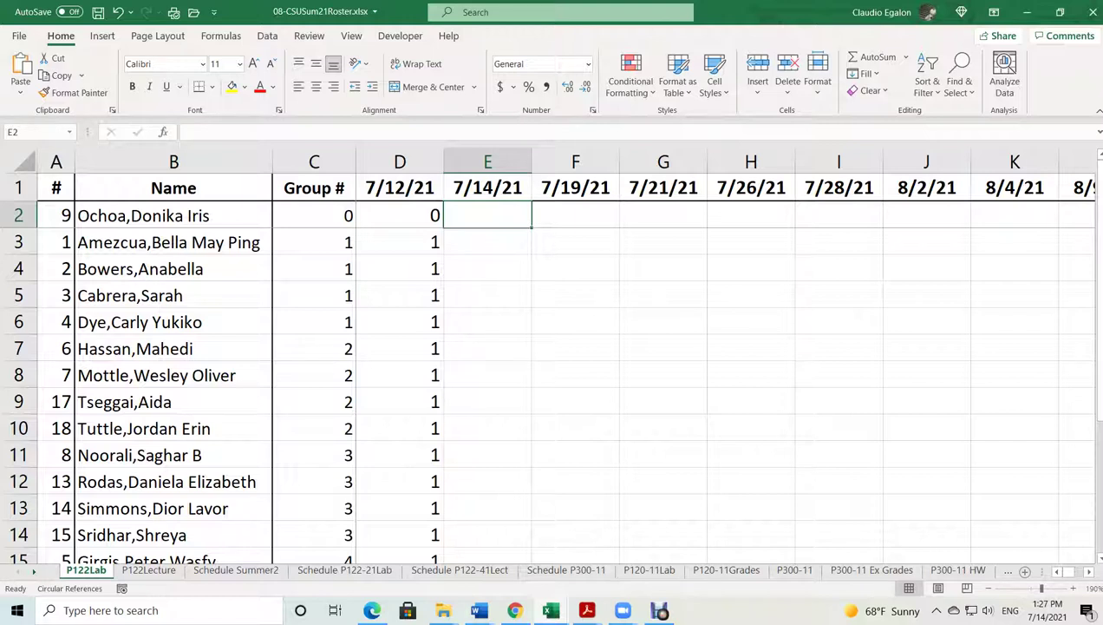
{"action": "left_click_drag", "start_coordinate": [314, 242], "coordinate": [314, 429]}
{"action": "scroll", "coordinate": [548, 390], "scroll_direction": "down", "scroll_amount": 3}
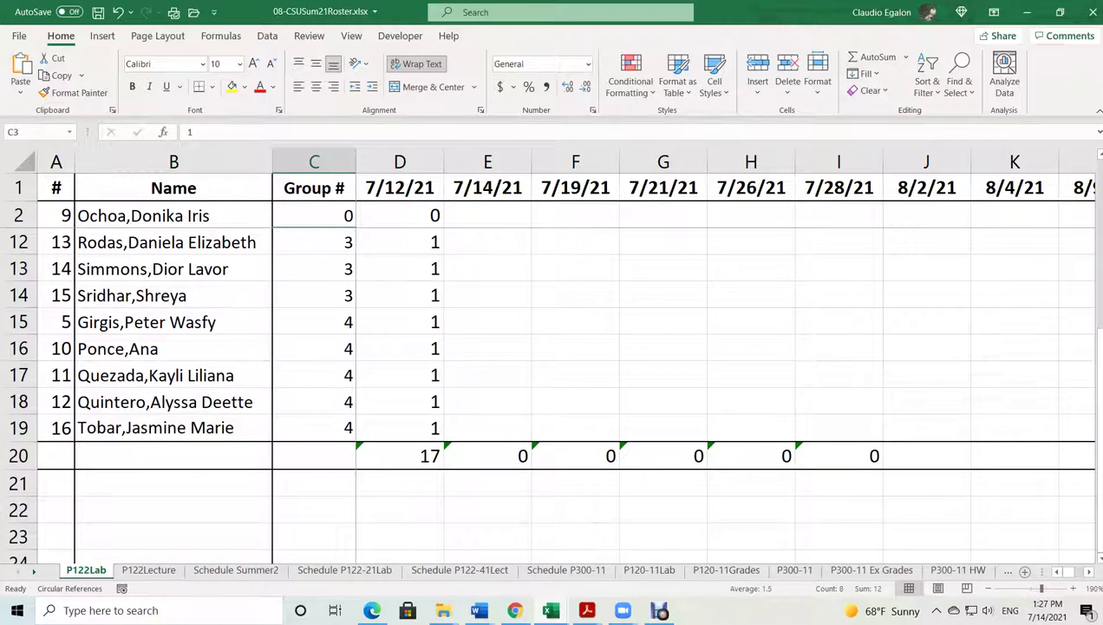
{"action": "left_click_drag", "start_coordinate": [314, 428], "coordinate": [314, 322]}
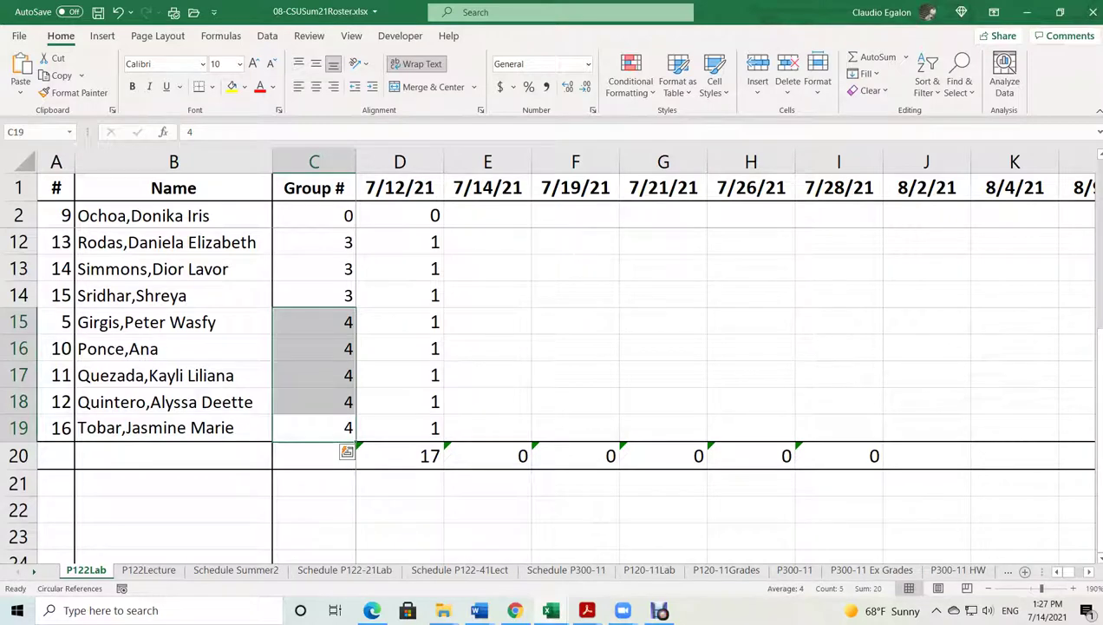
{"action": "scroll", "coordinate": [549, 390], "scroll_direction": "up", "scroll_amount": 2}
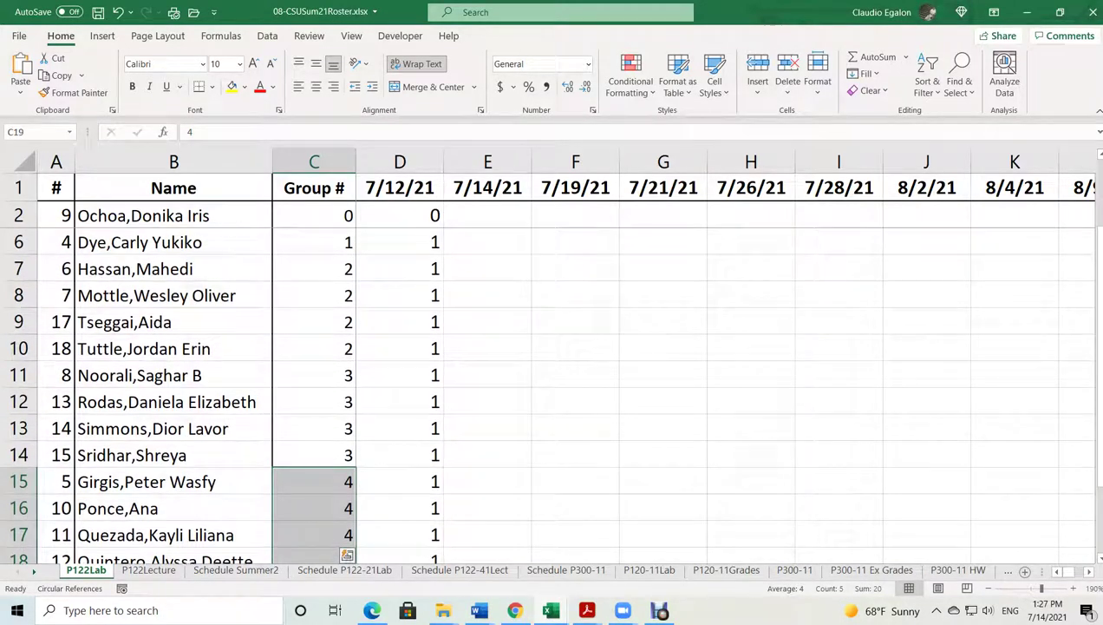
{"action": "scroll", "coordinate": [549, 390], "scroll_direction": "up", "scroll_amount": 1}
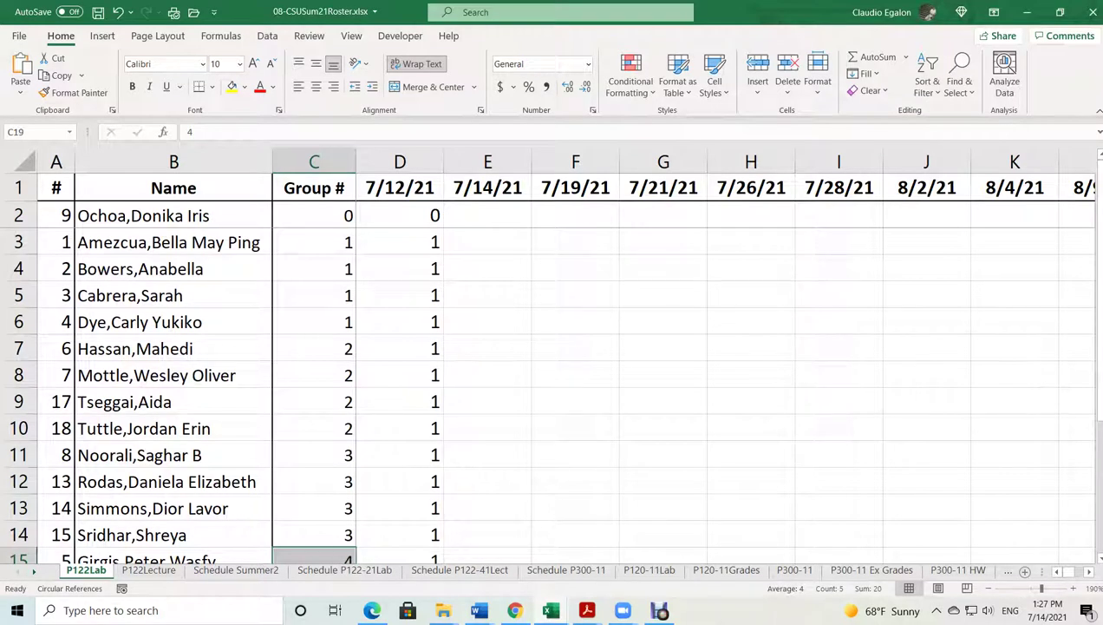
Compare the sizes of the lab groups by highlighting the roster rows of groups 1 to 3 and of group 4
{"action": "left_click_drag", "start_coordinate": [57, 242], "coordinate": [314, 535]}
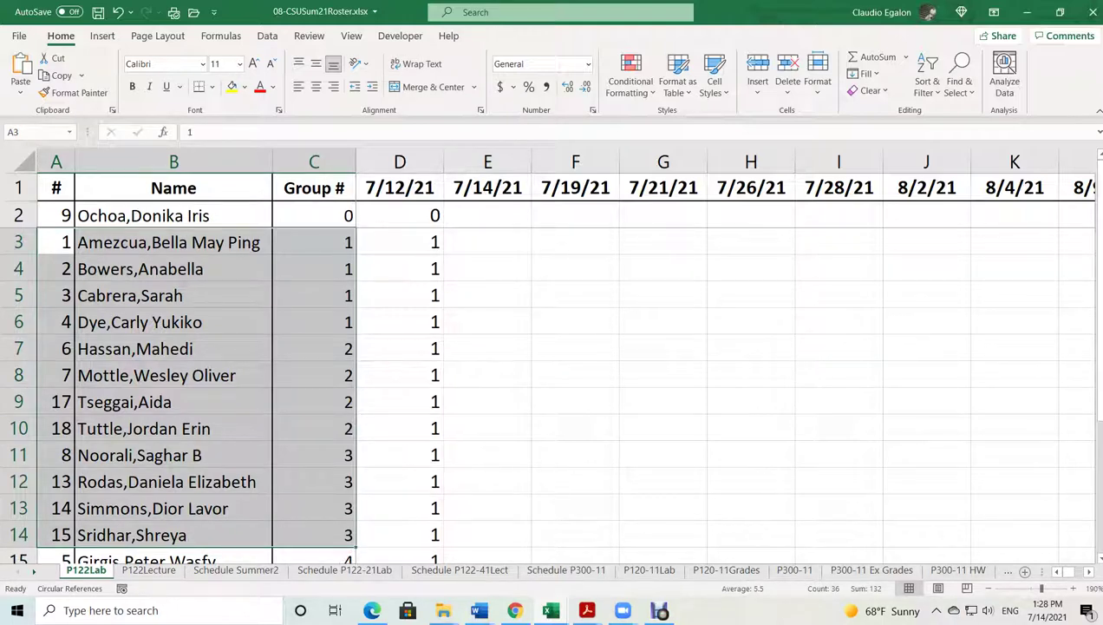
{"action": "scroll", "coordinate": [552, 382], "scroll_direction": "down", "scroll_amount": 2}
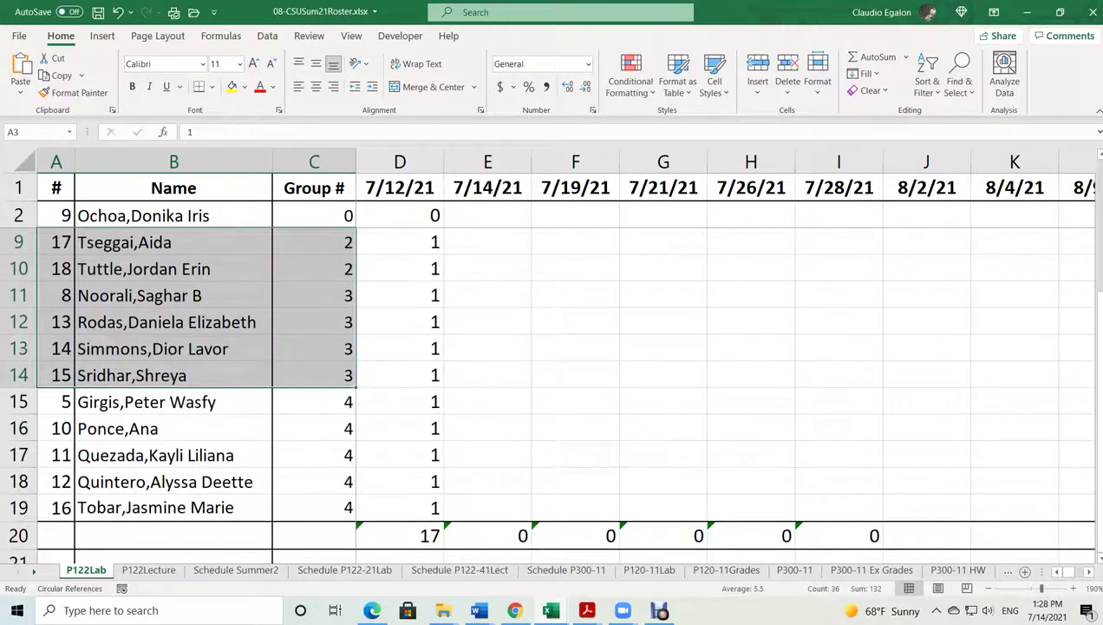
{"action": "left_click_drag", "start_coordinate": [314, 507], "coordinate": [56, 402]}
{"action": "scroll", "coordinate": [552, 382], "scroll_direction": "up", "scroll_amount": 2}
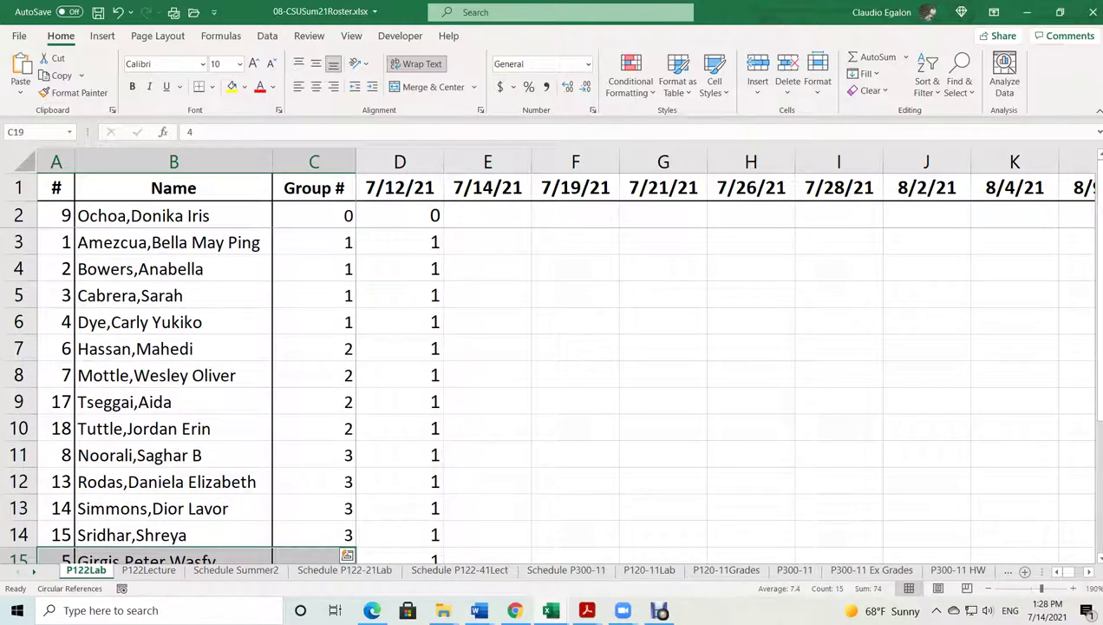
{"action": "left_click_drag", "start_coordinate": [56, 243], "coordinate": [314, 534]}
{"action": "scroll", "coordinate": [547, 390], "scroll_direction": "down", "scroll_amount": 1}
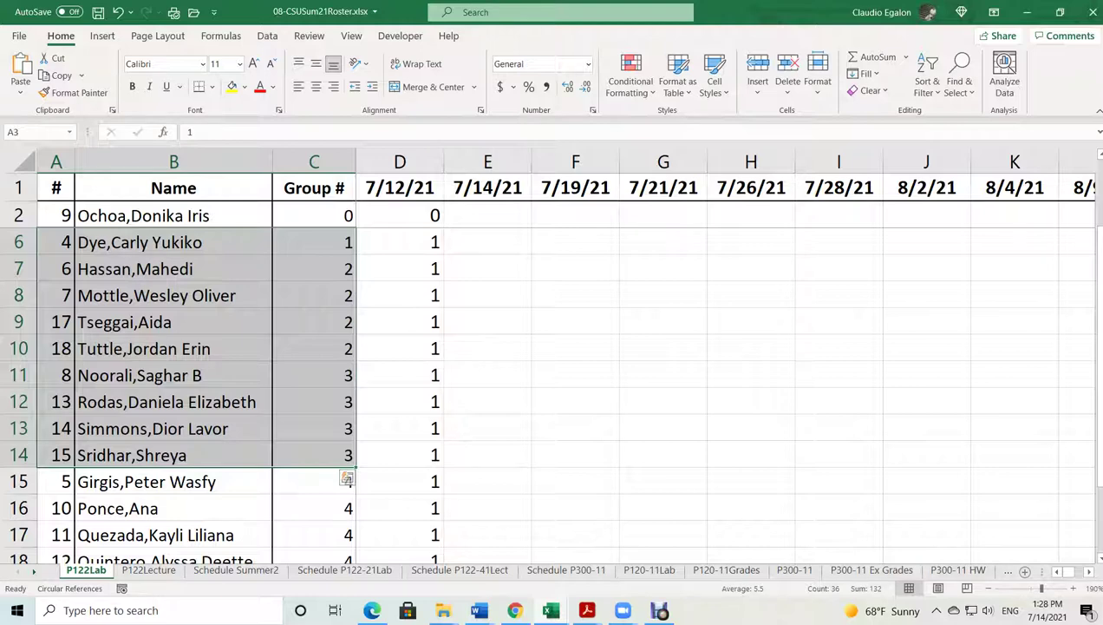
{"action": "scroll", "coordinate": [552, 390], "scroll_direction": "up", "scroll_amount": 1}
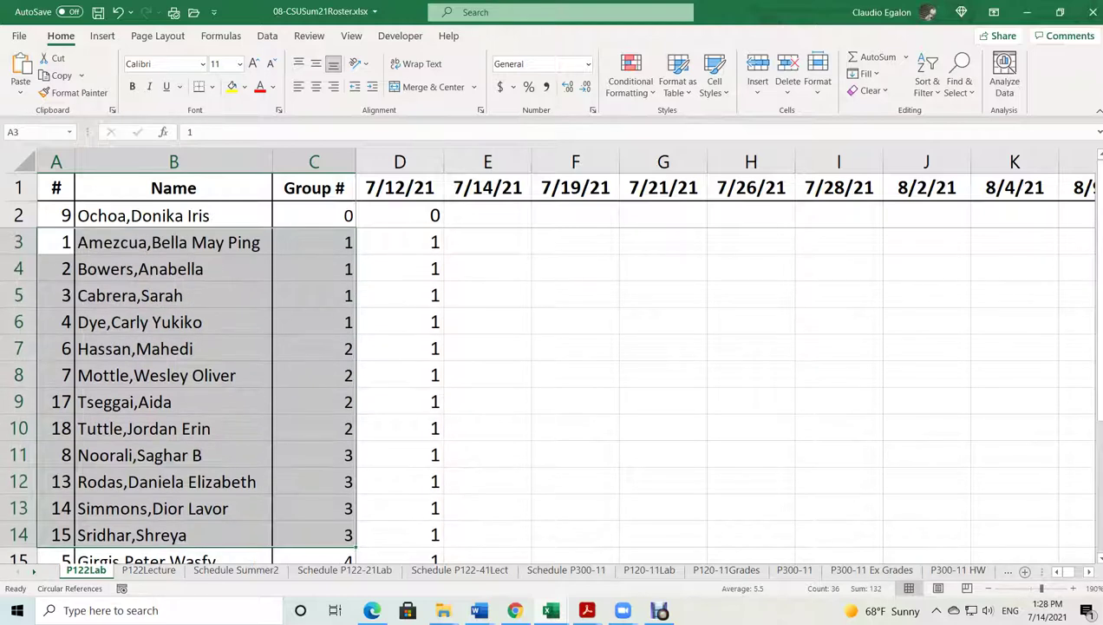
Assign the student in row 2 of the roster to group 3
{"action": "left_click", "coordinate": [314, 215]}
{"action": "type", "text": "3"}
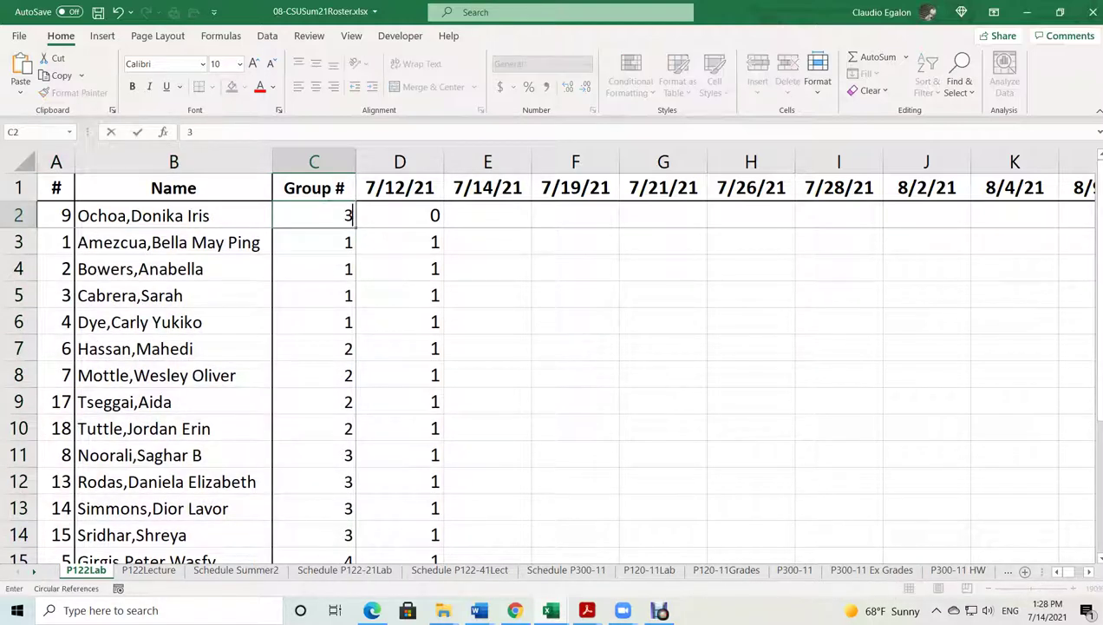
{"action": "key", "text": "Return"}
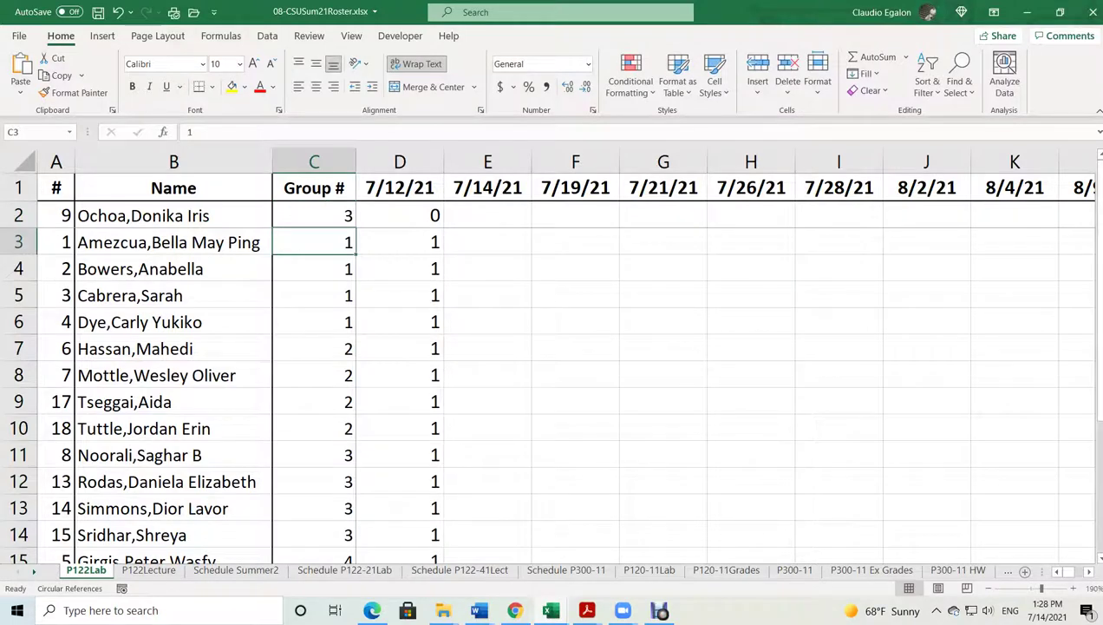
Sort columns A to D of the roster by Group # cell values, smallest to largest, keeping the header row
{"action": "left_click_drag", "start_coordinate": [56, 162], "coordinate": [173, 162]}
{"action": "left_click_drag", "start_coordinate": [314, 162], "coordinate": [400, 162]}
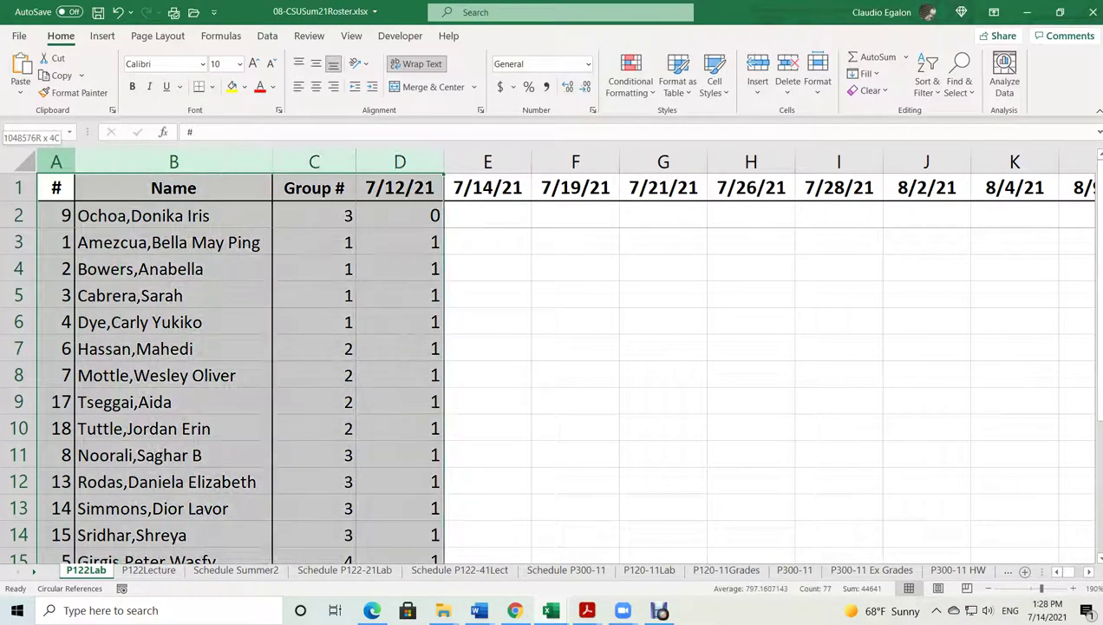
{"action": "scroll", "coordinate": [555, 364], "scroll_direction": "down", "scroll_amount": 10}
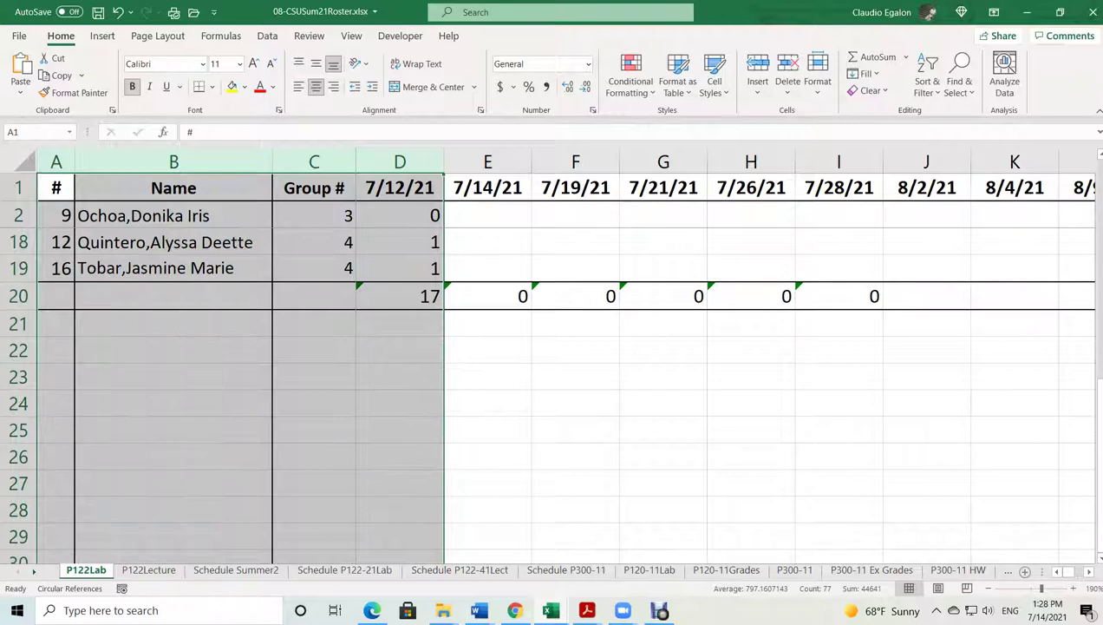
{"action": "scroll", "coordinate": [555, 382], "scroll_direction": "up", "scroll_amount": 10}
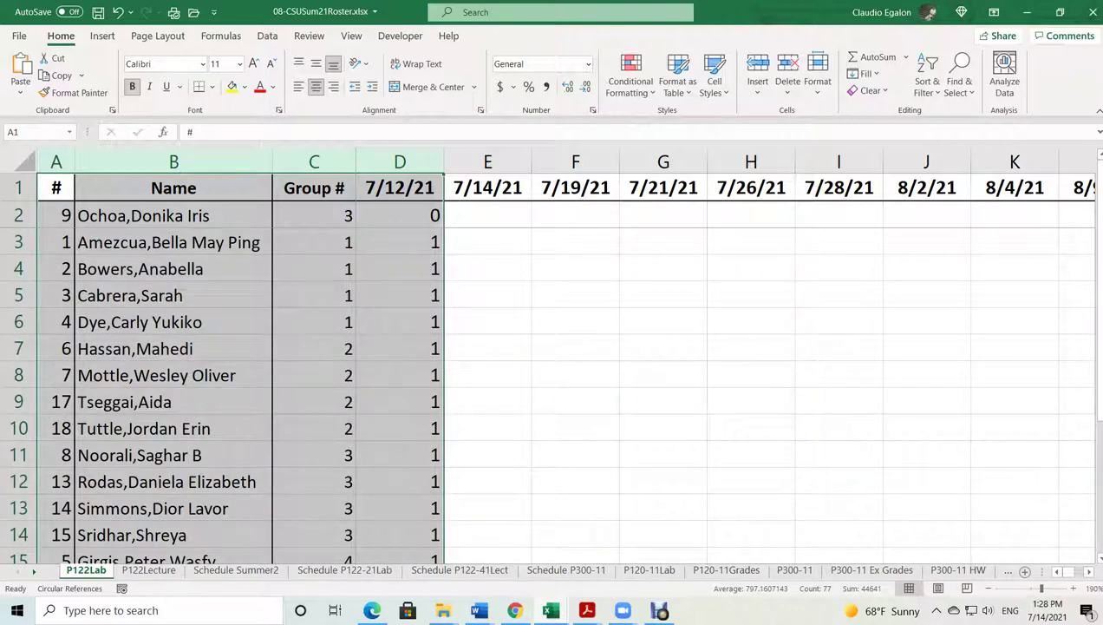
{"action": "left_click", "coordinate": [268, 35]}
{"action": "left_click", "coordinate": [560, 74]}
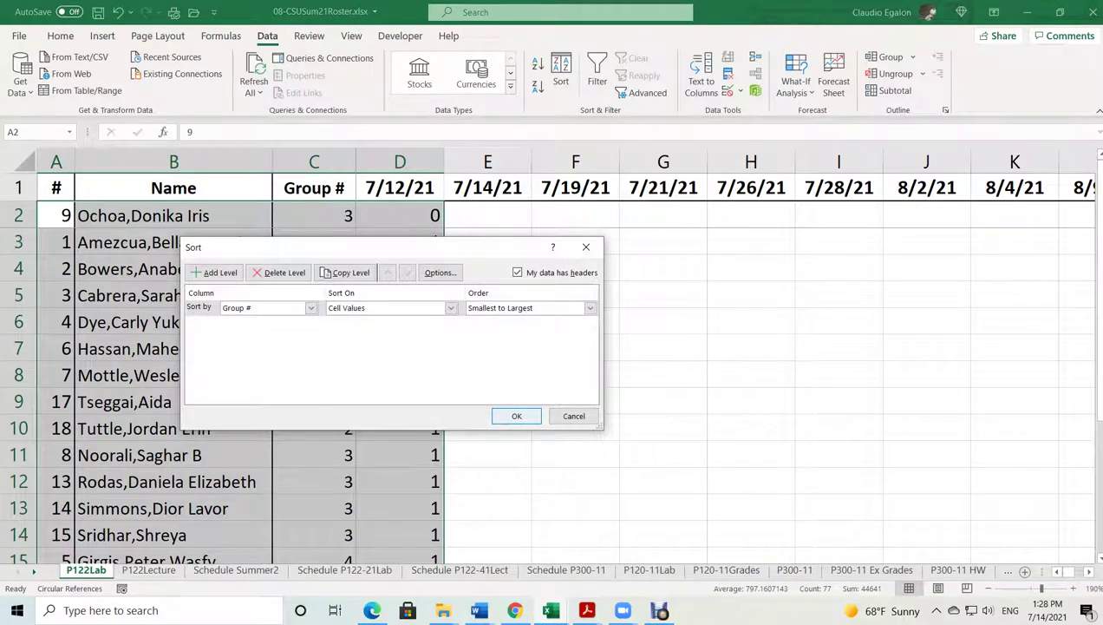
{"action": "key", "text": "Return"}
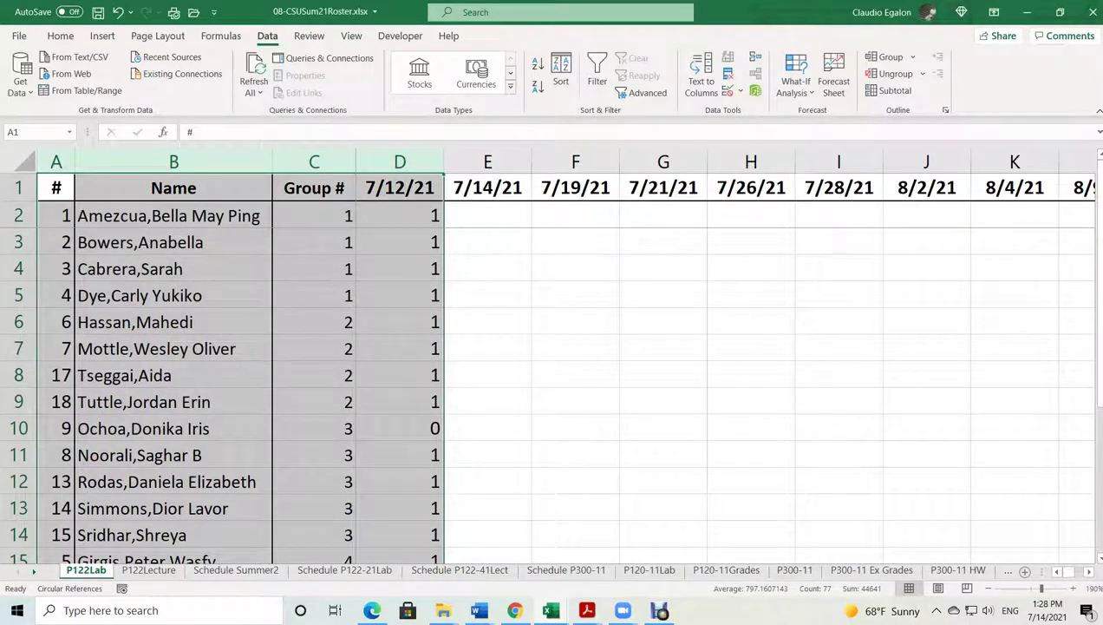
Mark the four group 1 students present on 7/14/21 by entering 1 in cells E2 to E5
{"action": "left_click", "coordinate": [488, 215]}
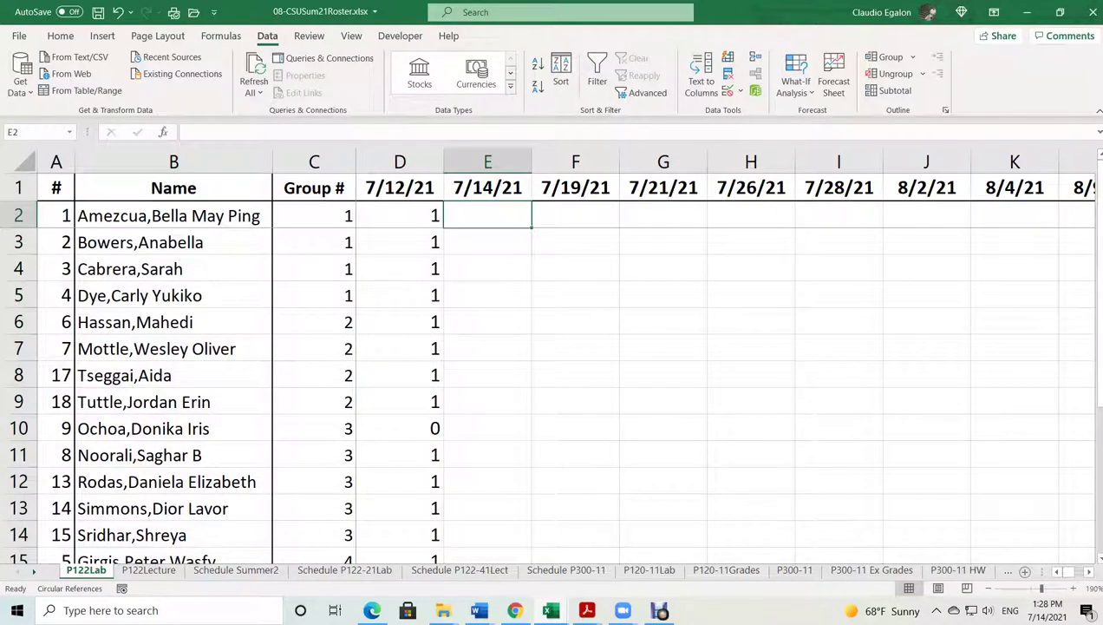
{"action": "type", "text": "1"}
{"action": "key", "text": "Return"}
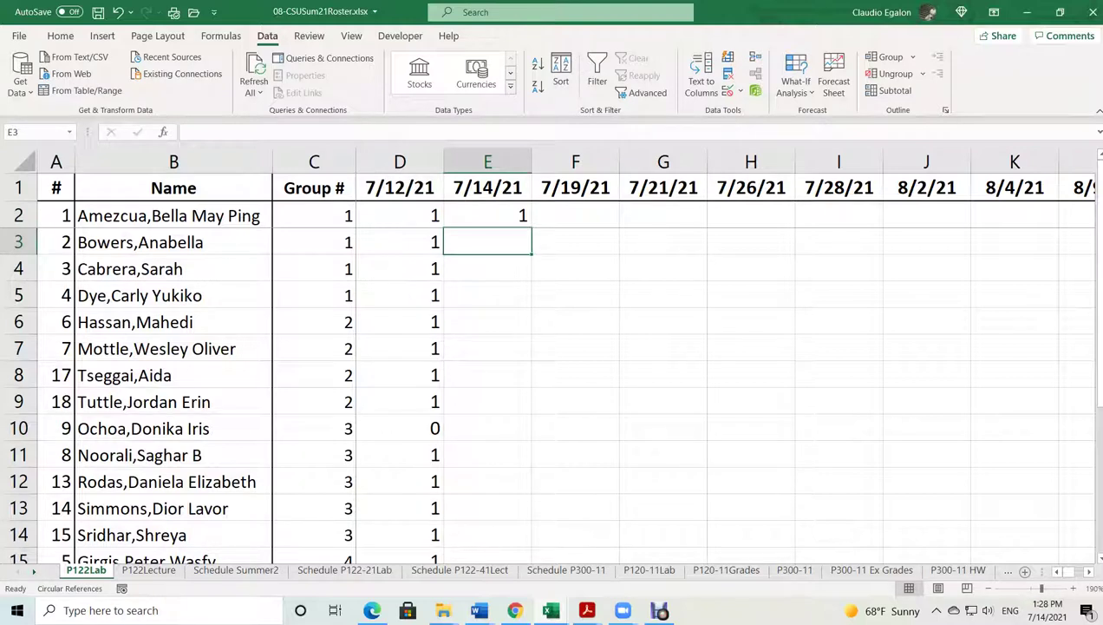
{"action": "type", "text": "1"}
{"action": "key", "text": "Return"}
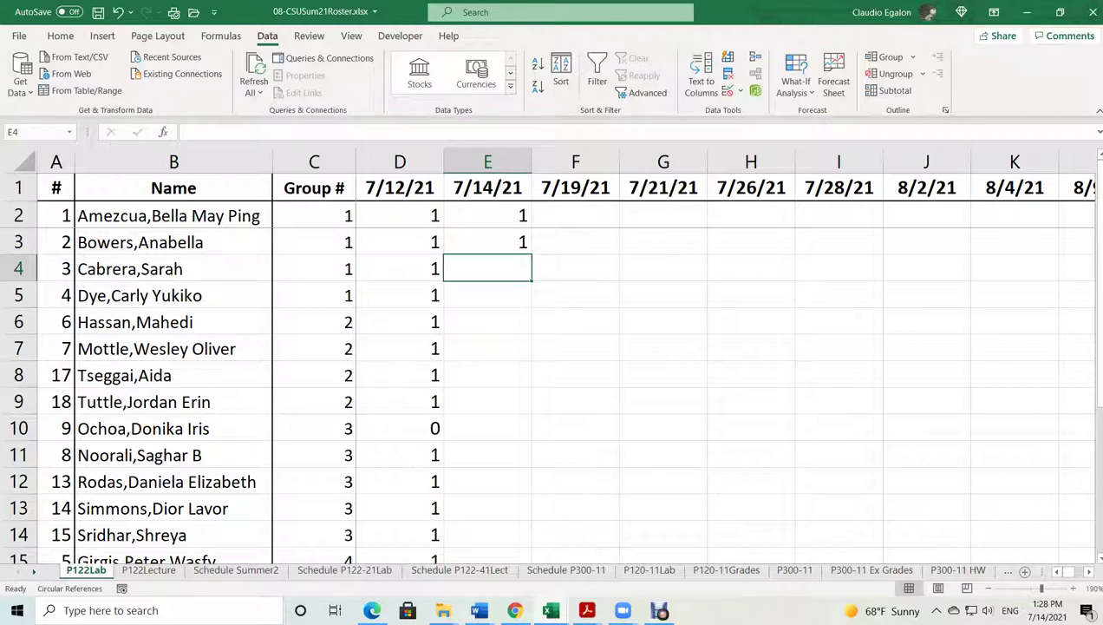
{"action": "type", "text": "1"}
{"action": "key", "text": "Return"}
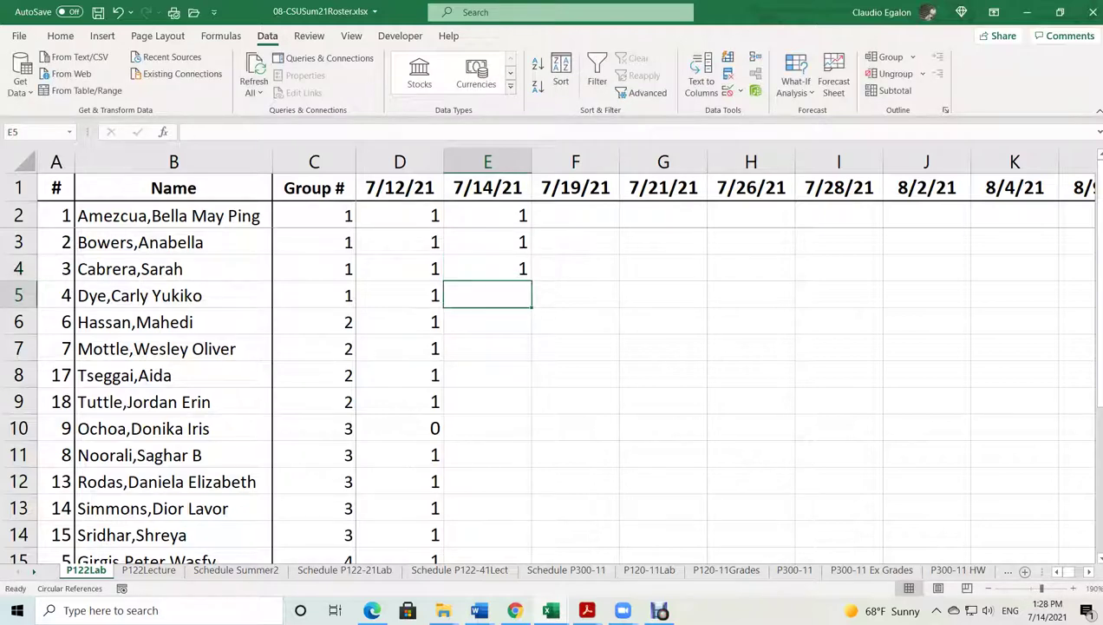
{"action": "type", "text": "1"}
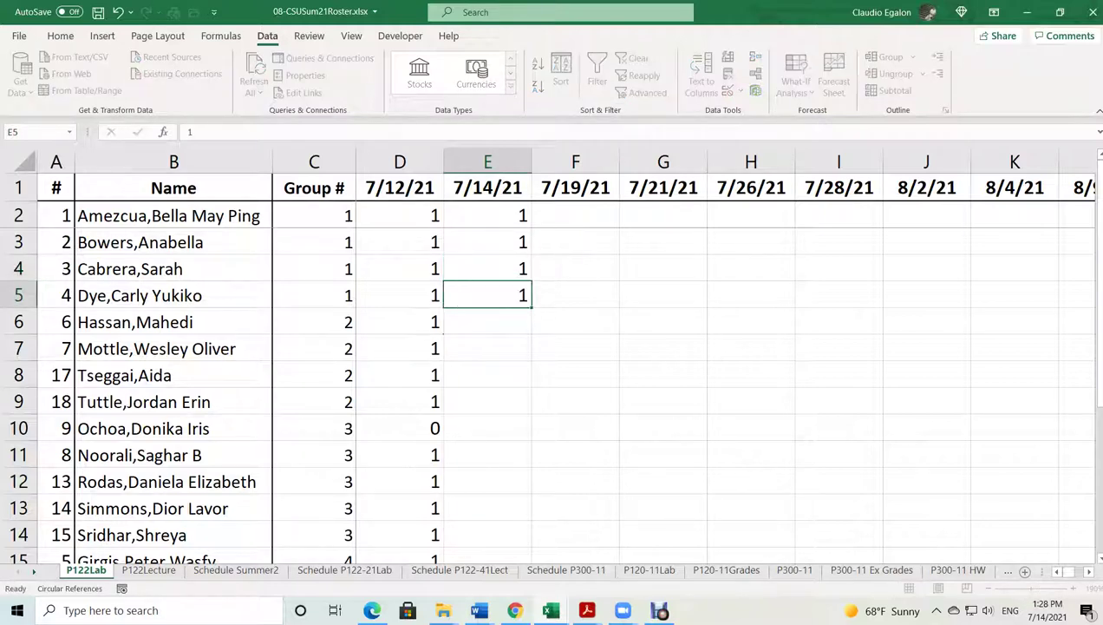
{"action": "key", "text": "Return"}
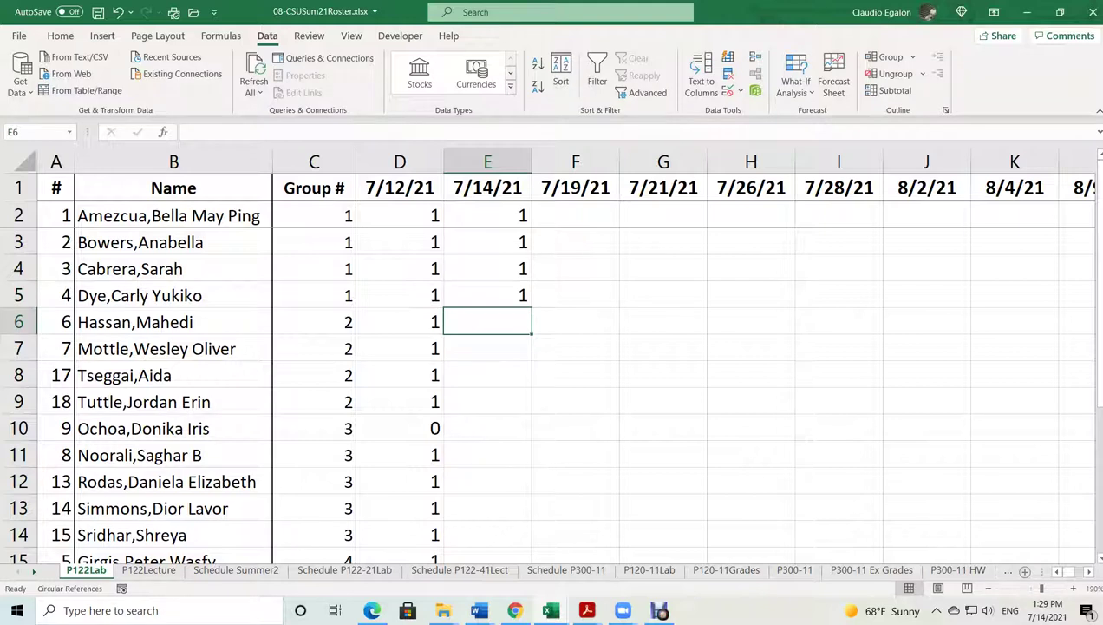
Mark the four group 2 students present on 7/14/21 by entering 1 in cells E6 to E9
{"action": "type", "text": "1"}
{"action": "key", "text": "Return"}
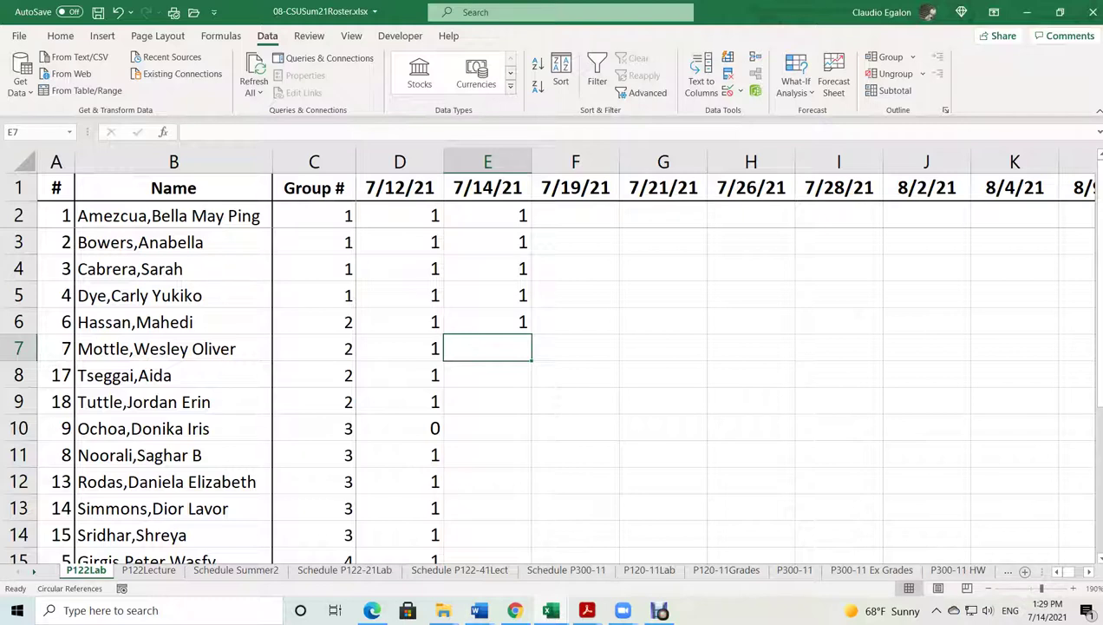
{"action": "key", "text": "alt+Tab"}
{"action": "type", "text": "1"}
{"action": "key", "text": "Return"}
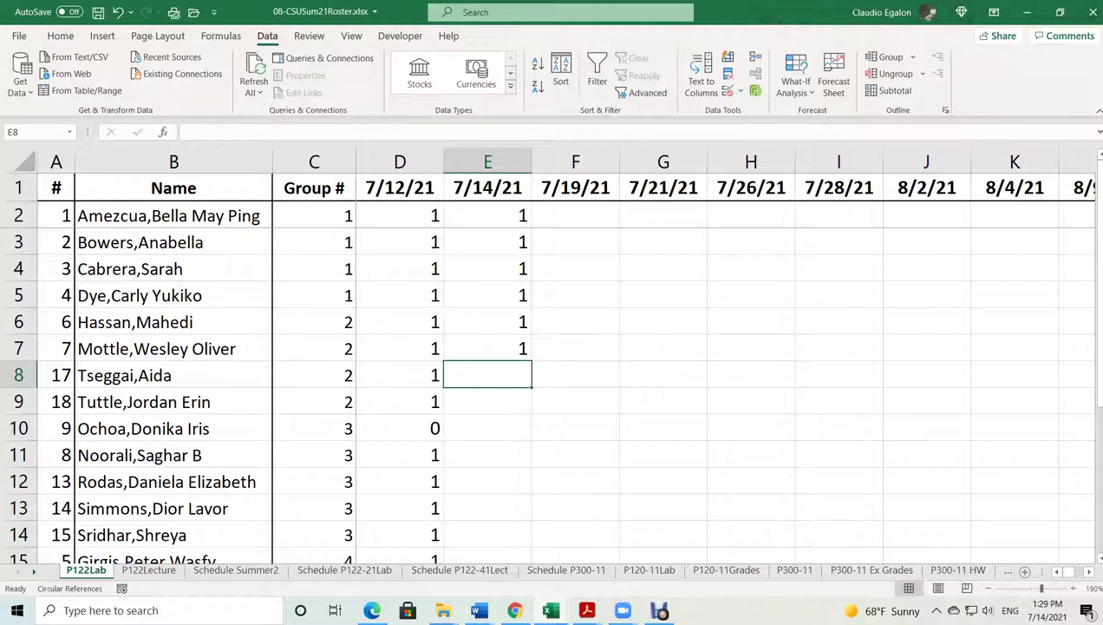
{"action": "type", "text": "1"}
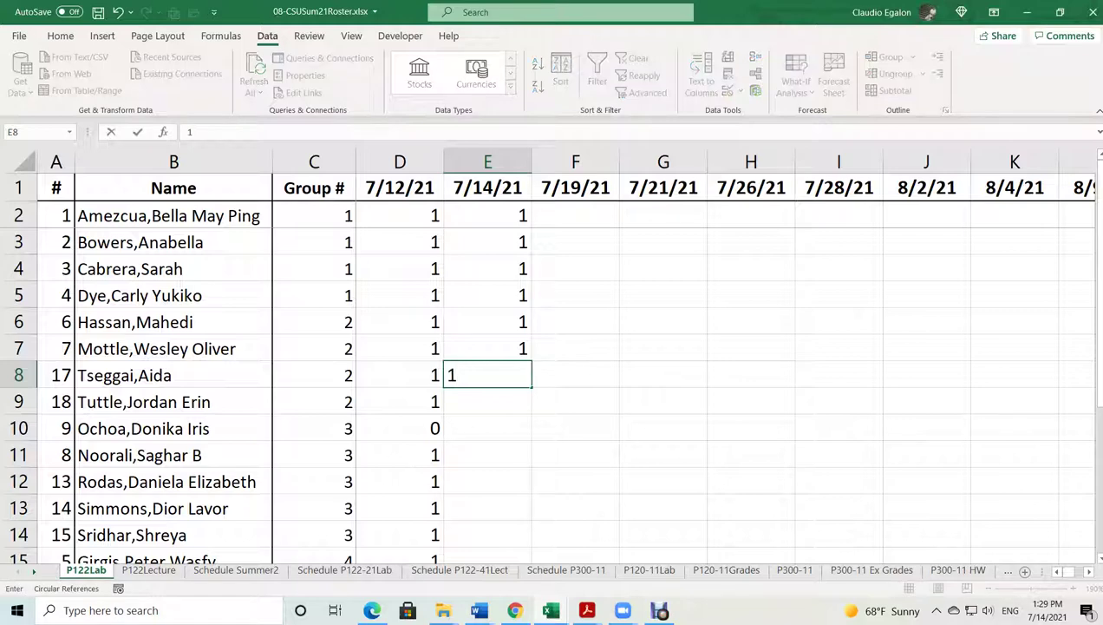
{"action": "key", "text": "Return"}
{"action": "type", "text": "1"}
{"action": "key", "text": "Return"}
Record attendance of 1 on 7/14/21 for the five group 3 students in cells E10 to E14
{"action": "type", "text": "1"}
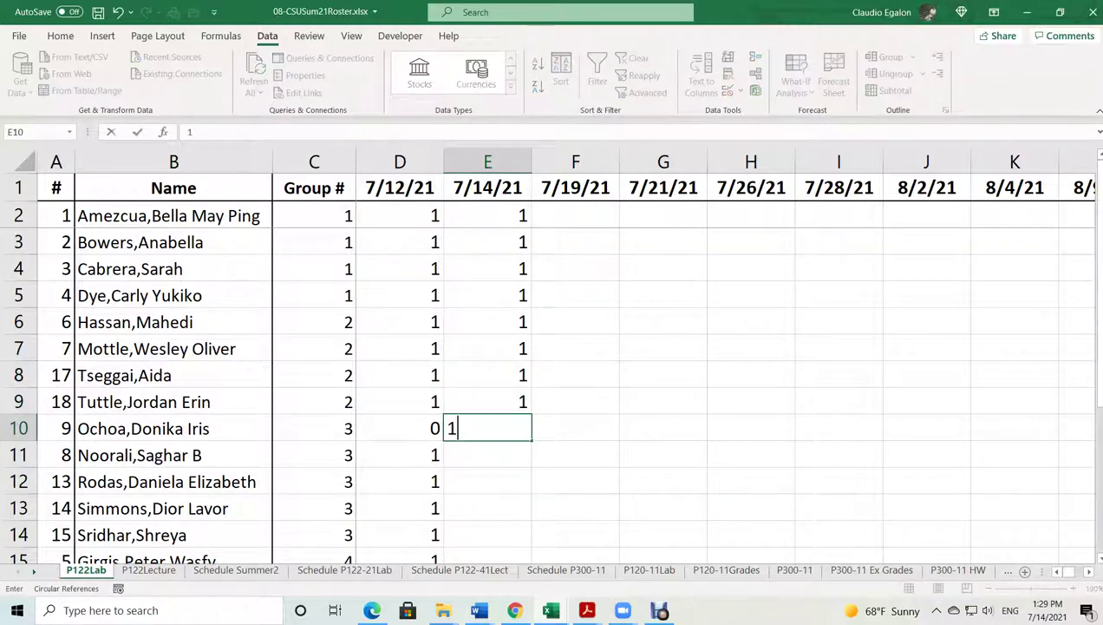
{"action": "key", "text": "Return"}
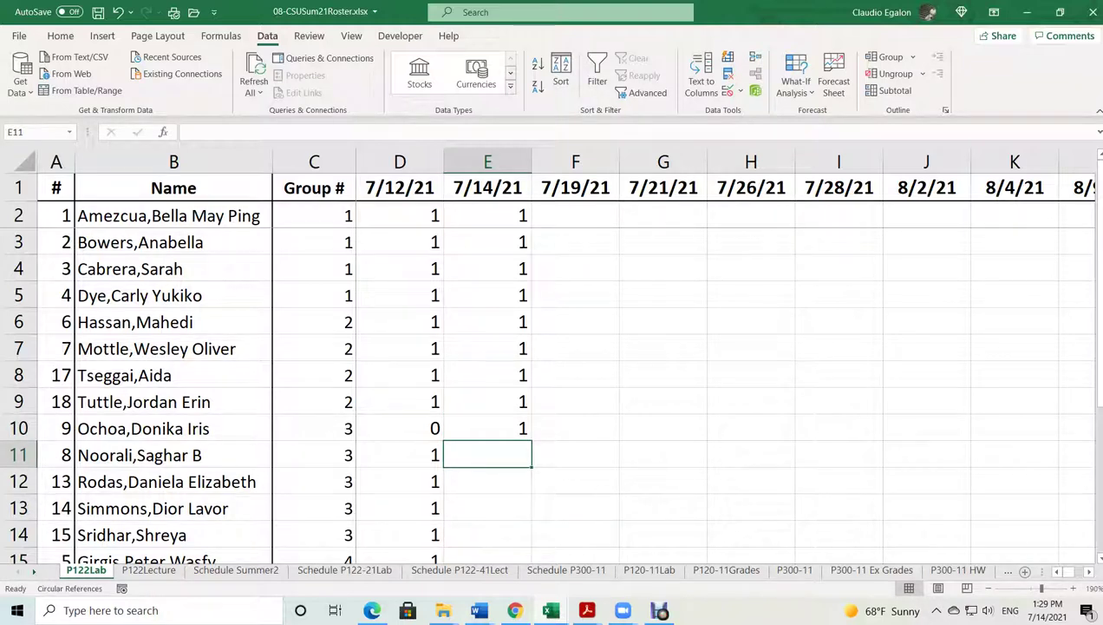
{"action": "type", "text": "1"}
{"action": "key", "text": "Return"}
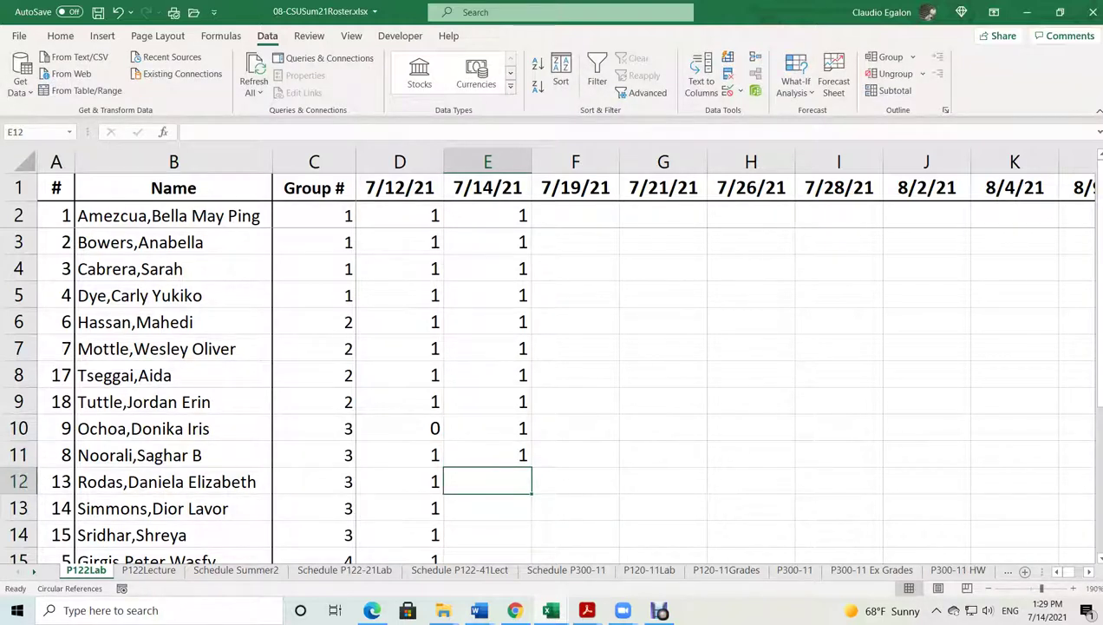
{"action": "type", "text": "1"}
{"action": "key", "text": "Return"}
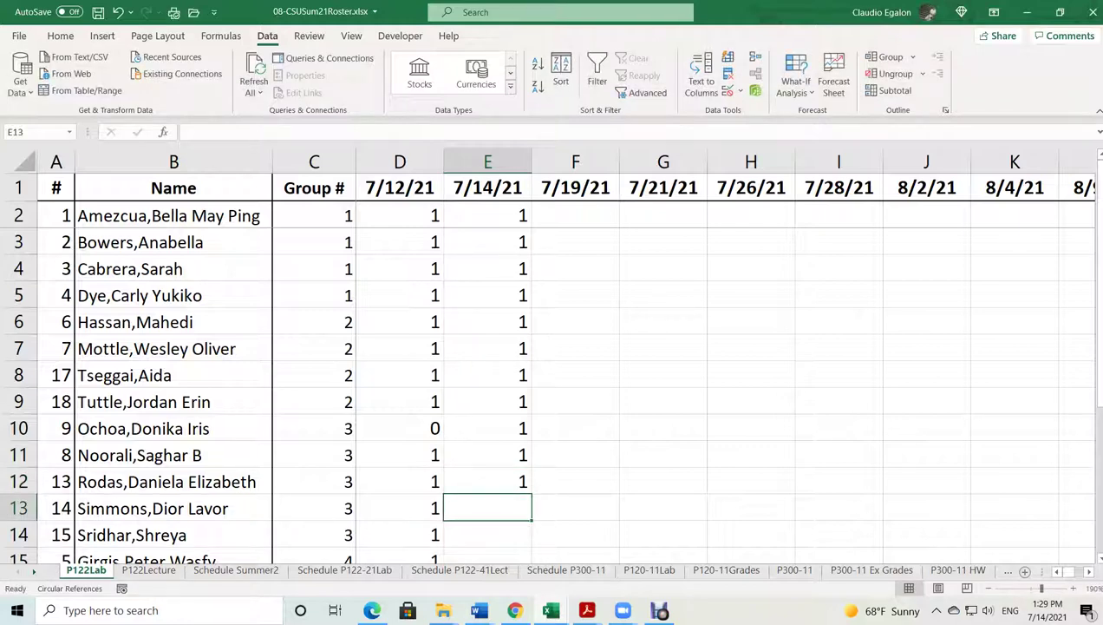
{"action": "type", "text": "1"}
{"action": "key", "text": "Return"}
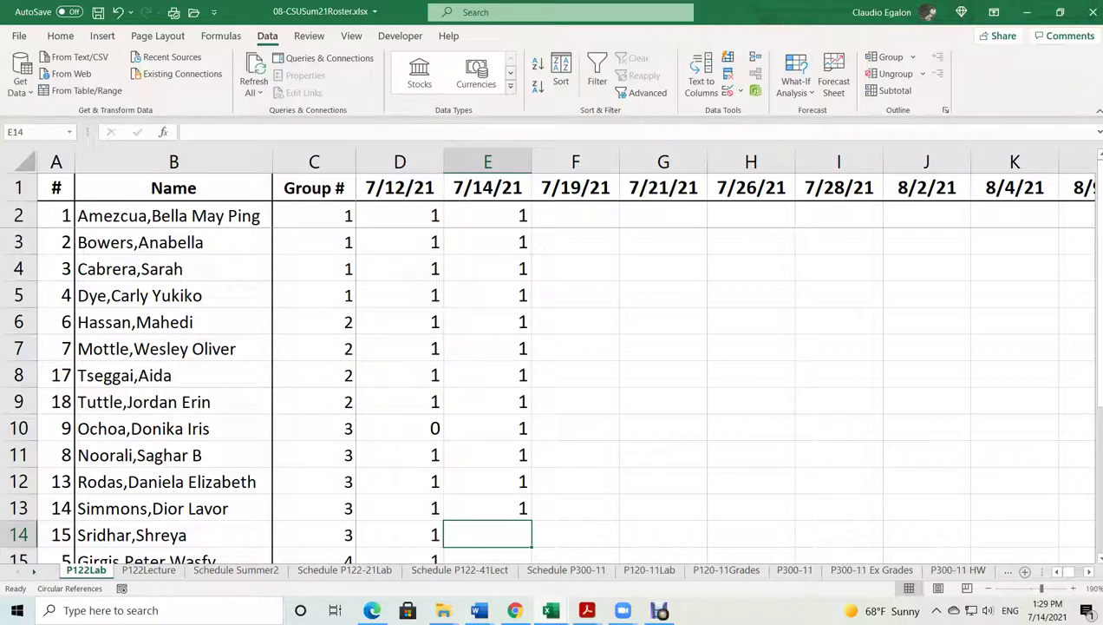
{"action": "type", "text": "1"}
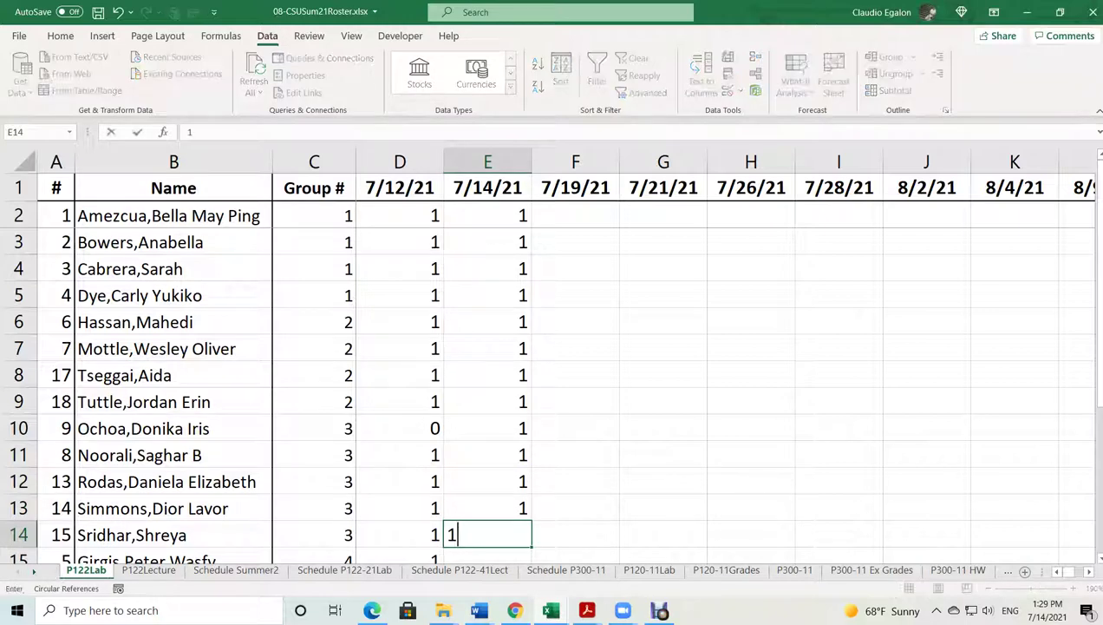
{"action": "key", "text": "Return"}
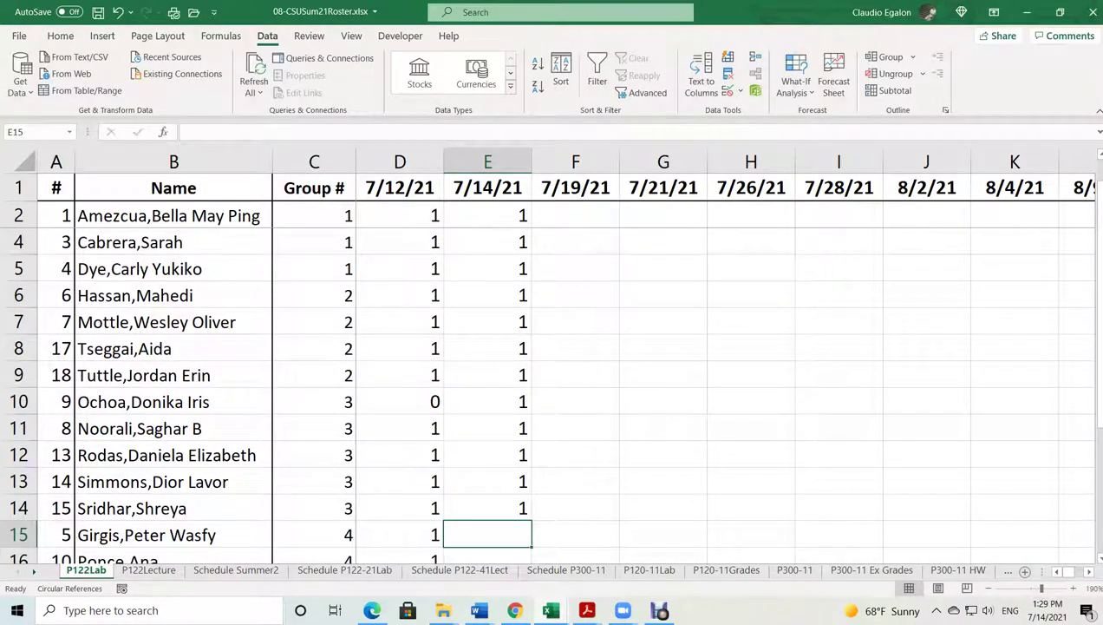
Record attendance of 1 on 7/14/21 for the five group 4 students in cells E15 to E19
{"action": "type", "text": "1"}
{"action": "key", "text": "Return"}
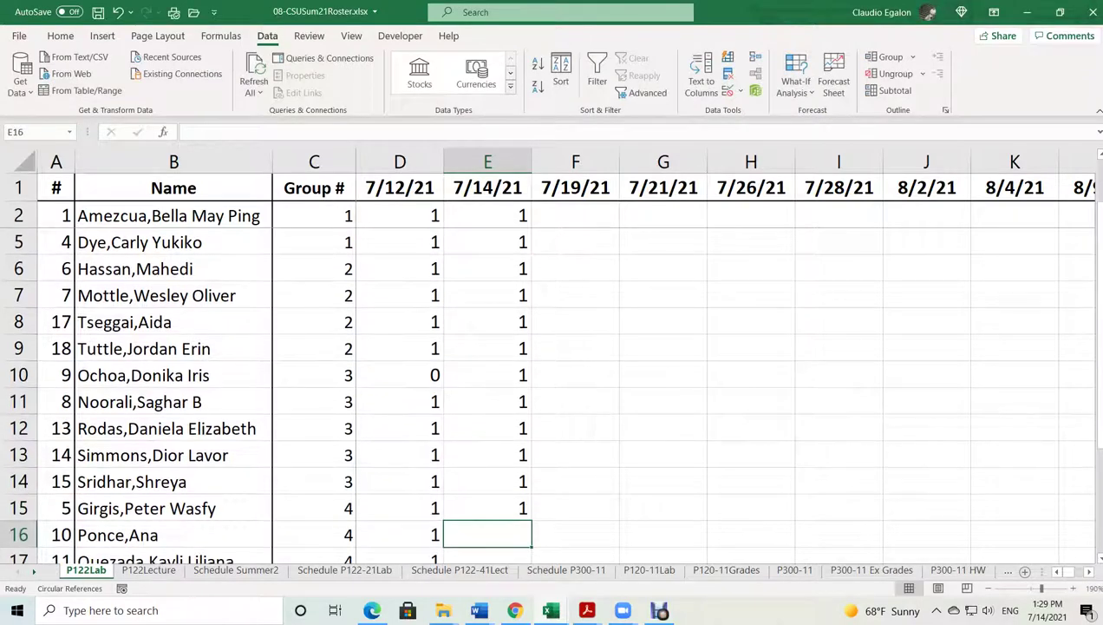
{"action": "type", "text": "1"}
{"action": "key", "text": "Return"}
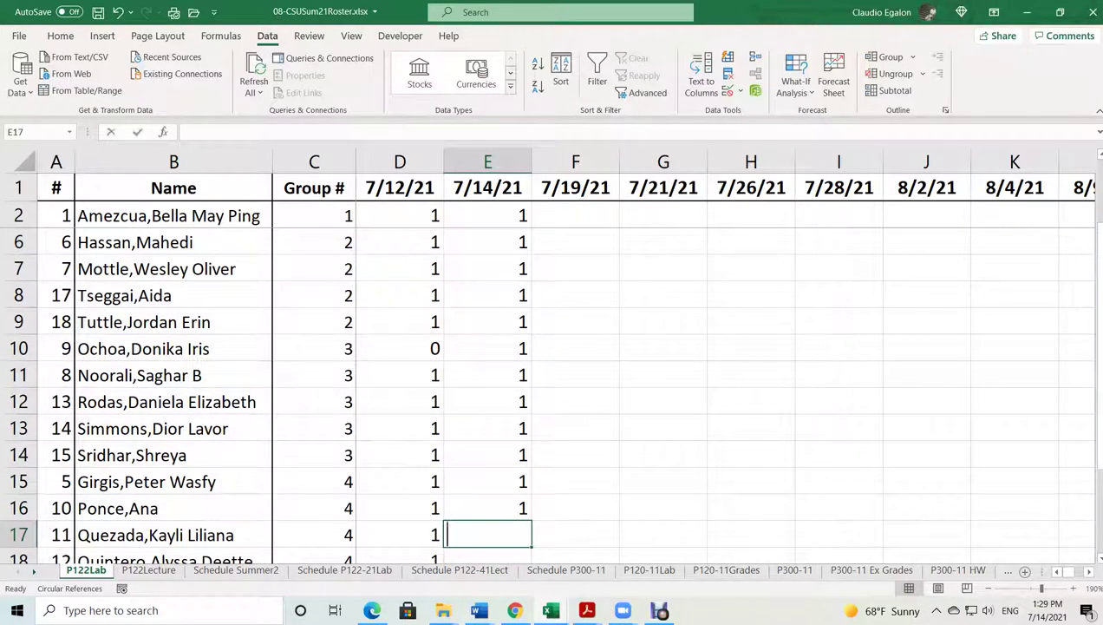
{"action": "type", "text": "1"}
{"action": "key", "text": "Return"}
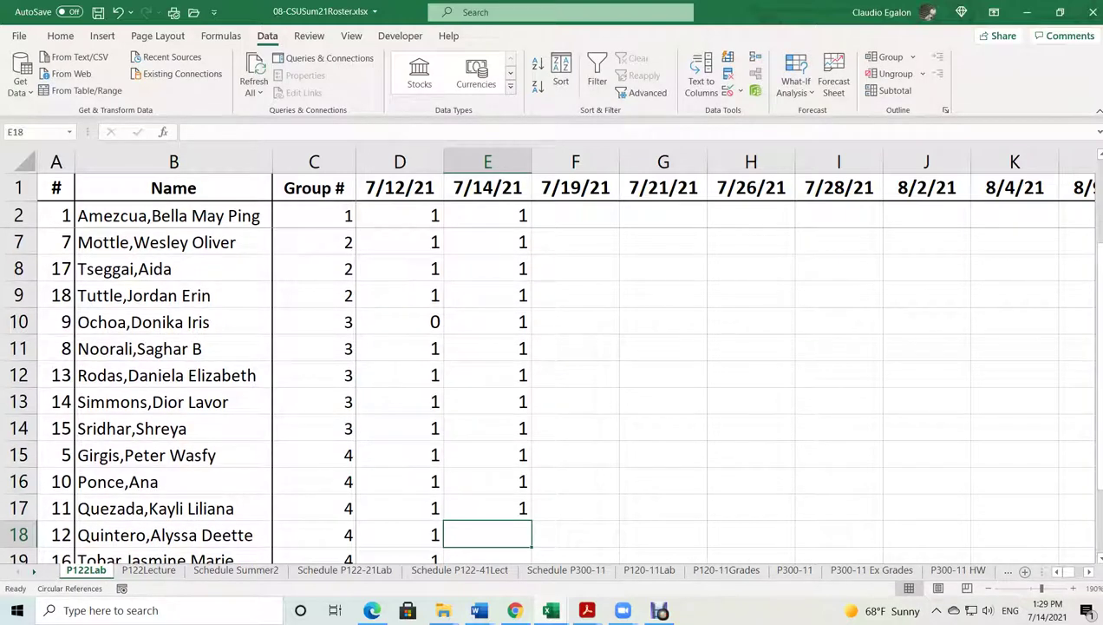
{"action": "type", "text": "1"}
{"action": "key", "text": "Return"}
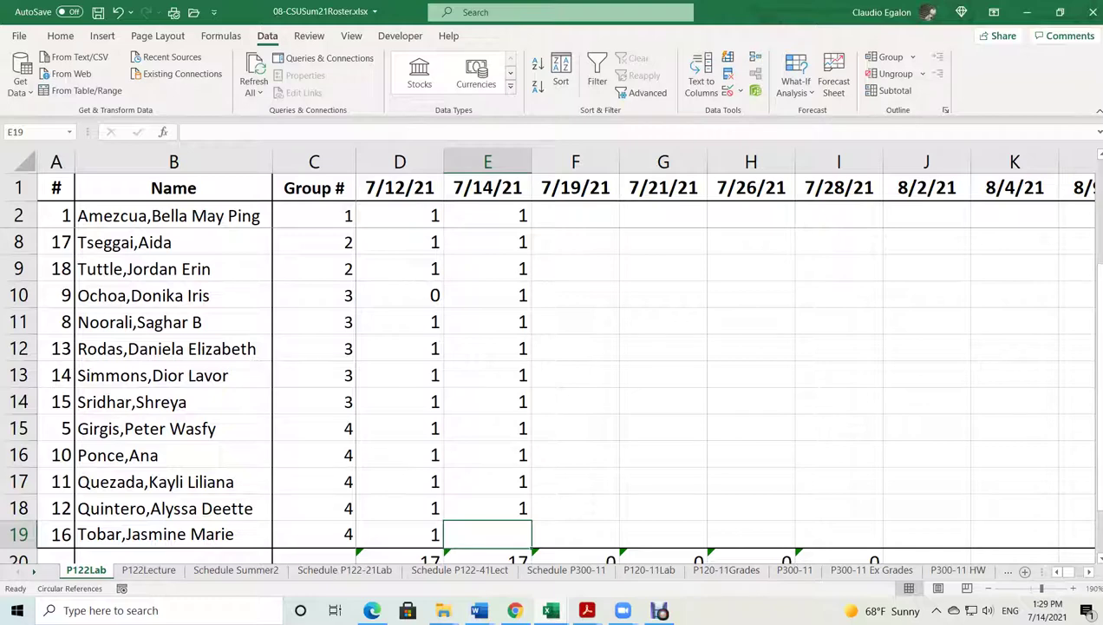
{"action": "type", "text": "1"}
{"action": "key", "text": "Return"}
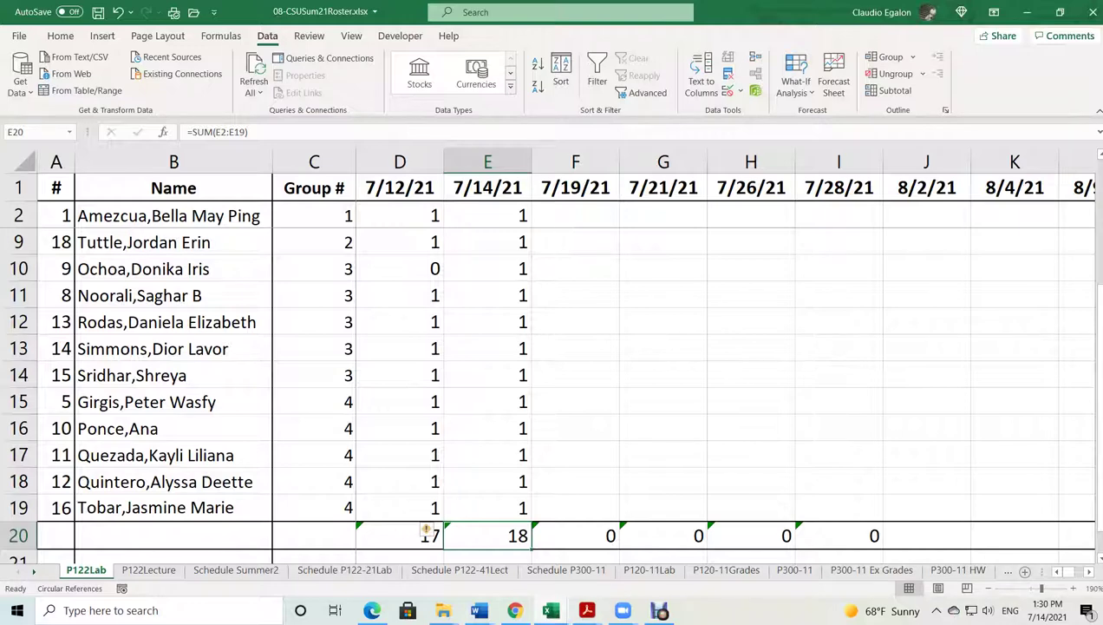
Switch to P122LabNotes.docx in Word and go to the space between the [nR] unit equation and "Three graphs:"
{"action": "left_click", "coordinate": [479, 610]}
{"action": "mouse_move", "coordinate": [478, 610]}
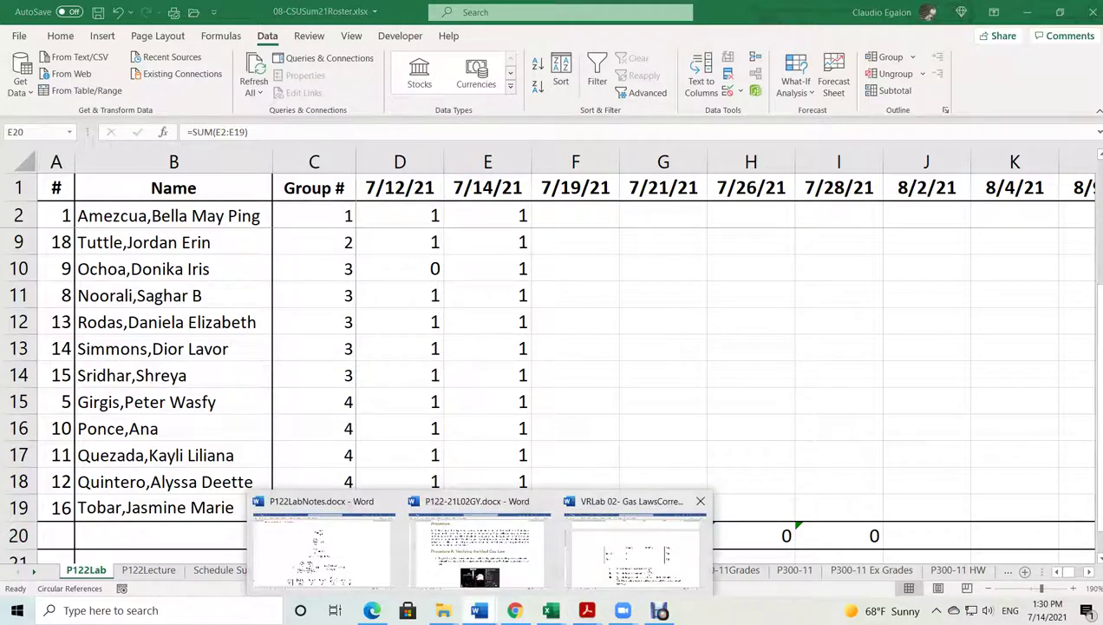
{"action": "left_click", "coordinate": [321, 546]}
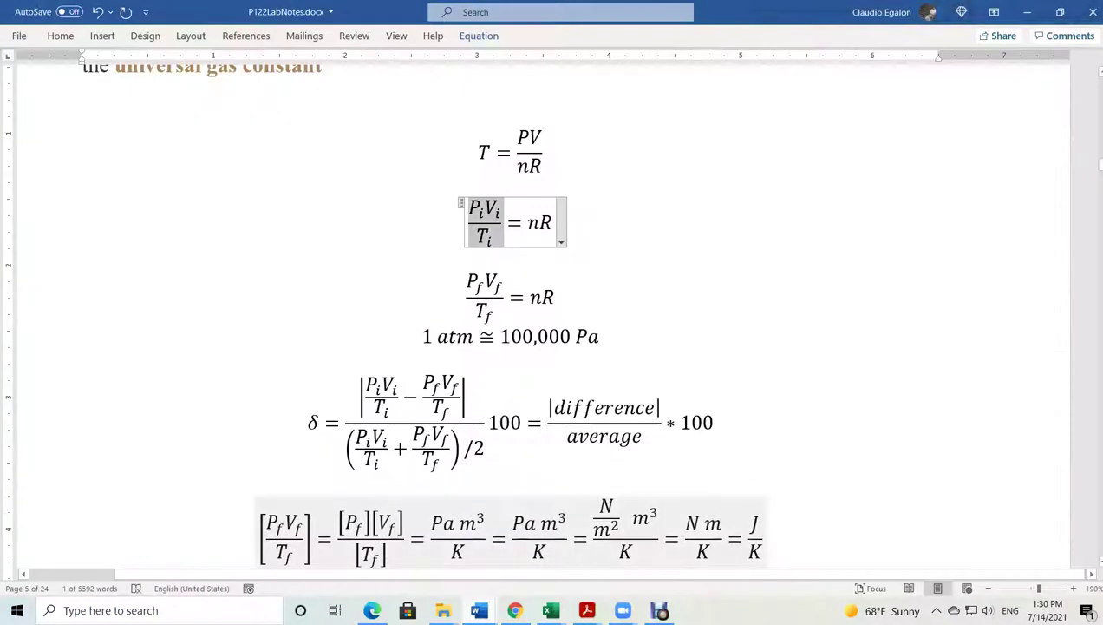
{"action": "scroll", "coordinate": [510, 347], "scroll_direction": "down", "scroll_amount": 4}
{"action": "scroll", "coordinate": [510, 347], "scroll_direction": "up", "scroll_amount": 4}
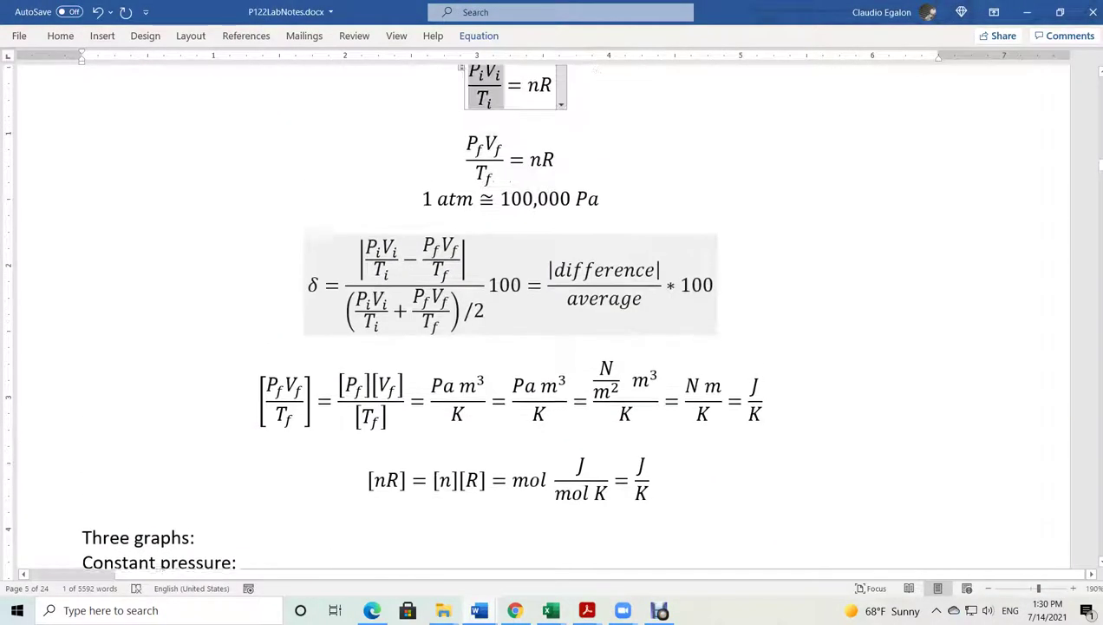
{"action": "scroll", "coordinate": [552, 312], "scroll_direction": "up", "scroll_amount": 4}
{"action": "scroll", "coordinate": [551, 312], "scroll_direction": "down", "scroll_amount": 8}
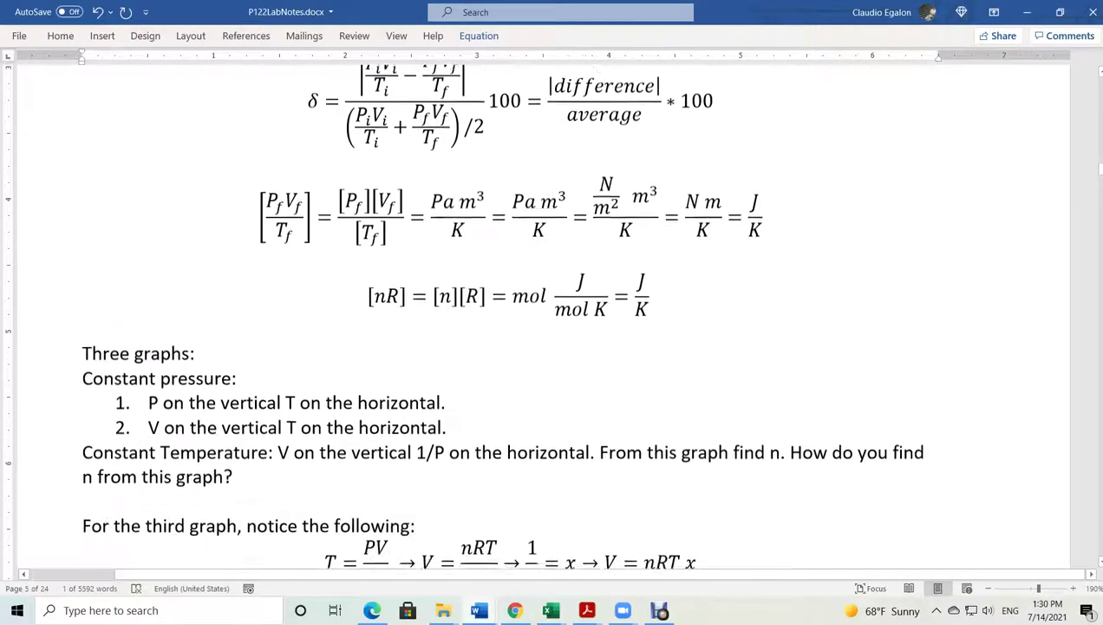
Insert blank lines above "Three graphs:" and add the note "Break 1:30 to 1:45 pm" there
{"action": "left_click", "coordinate": [82, 319]}
{"action": "key", "text": "Return"}
{"action": "key", "text": "Return"}
{"action": "key", "text": "Return"}
{"action": "key", "text": "Return"}
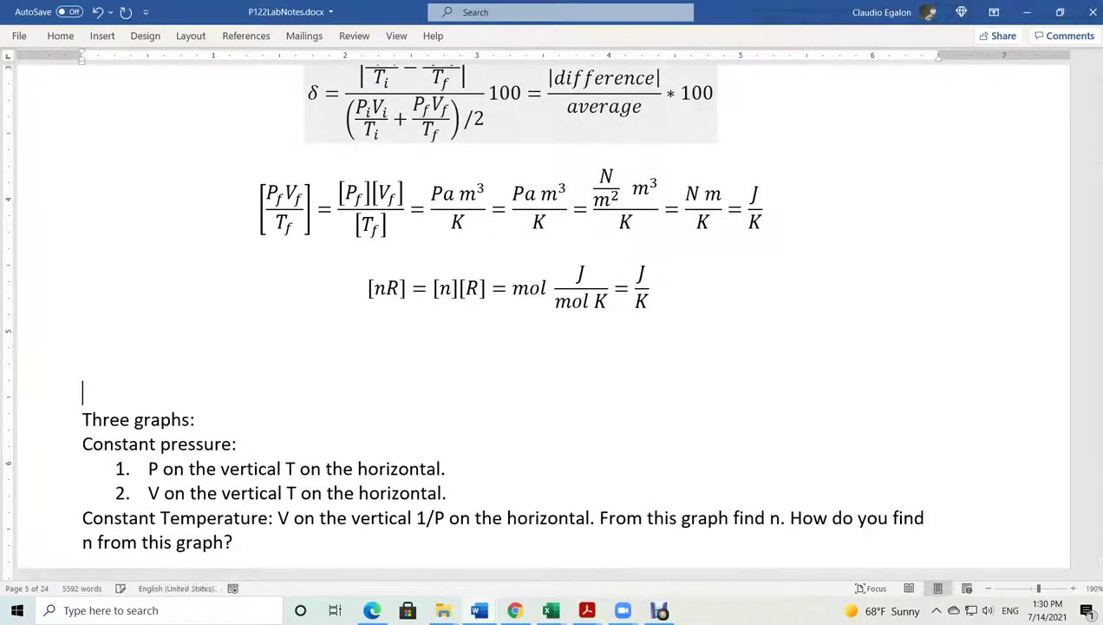
{"action": "key", "text": "Up"}
{"action": "type", "text": "Brea"}
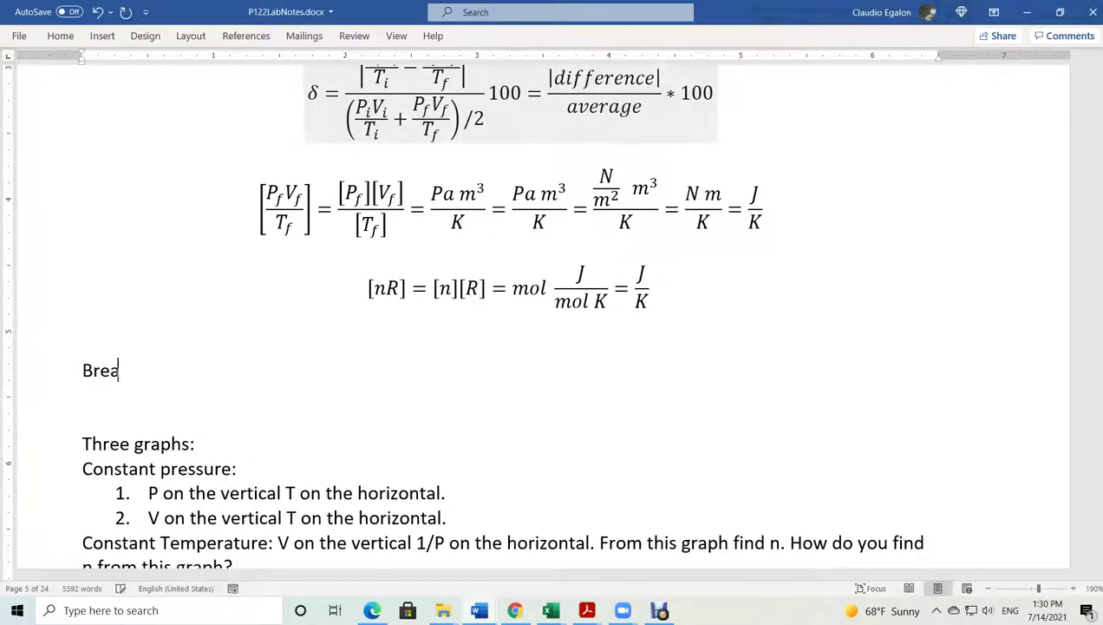
{"action": "type", "text": "k 1:30 to 1:45 pm"}
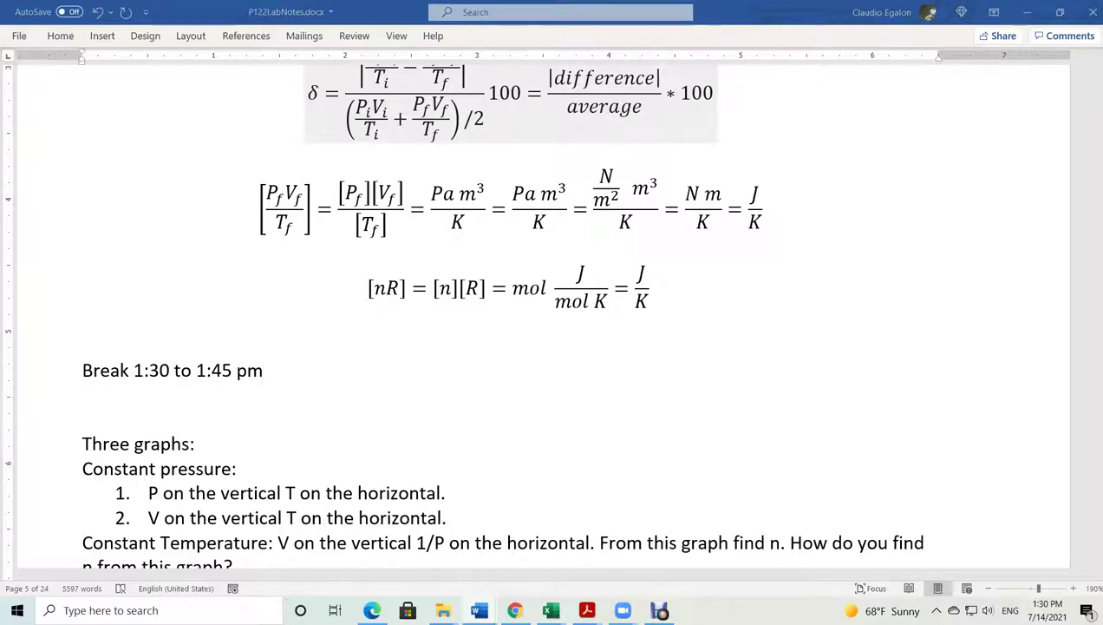
Show the meeting chat, check its messages, and hide it again
{"action": "key", "text": "alt+h"}
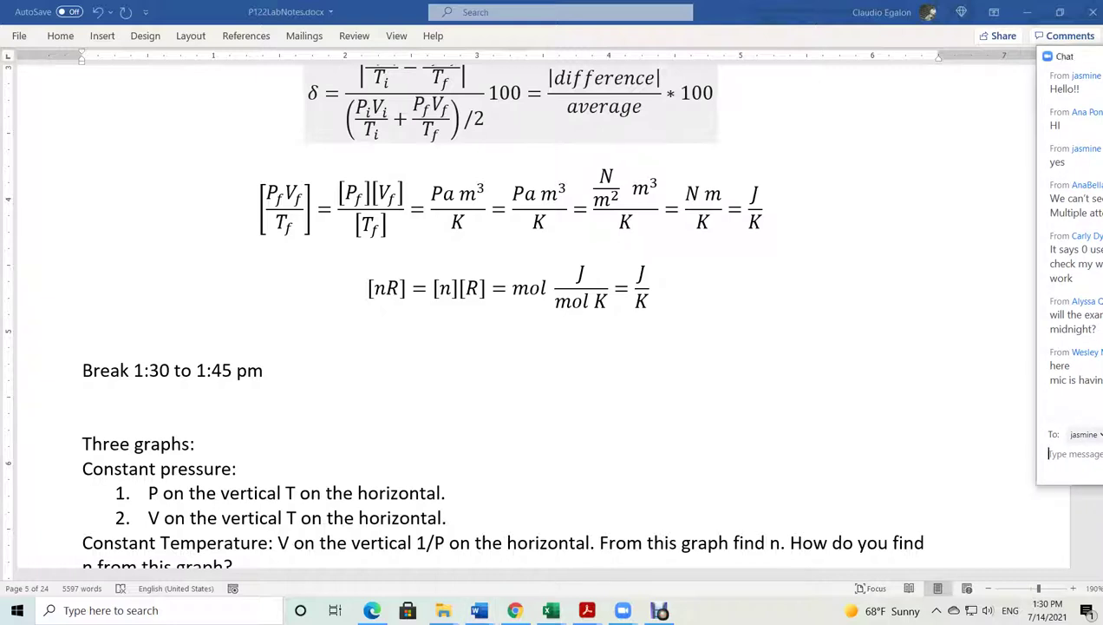
{"action": "key", "text": "alt+h"}
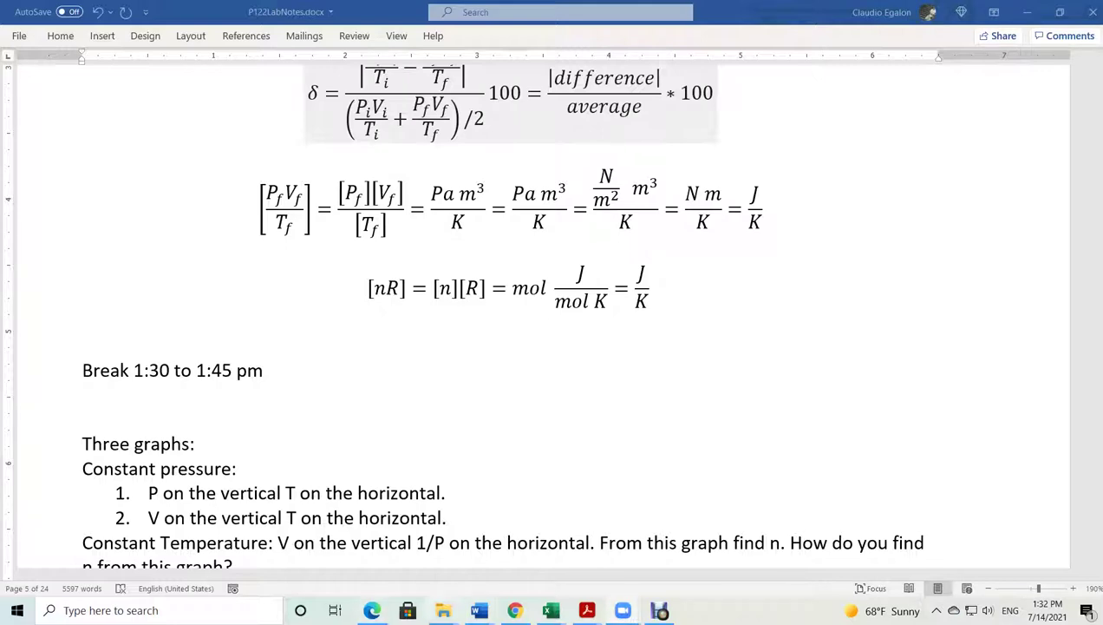
Switch to Weight.xlsx in Excel and enter =176.2-1.4 as the W (lbs) value in cell B1511
{"action": "mouse_move", "coordinate": [551, 609]}
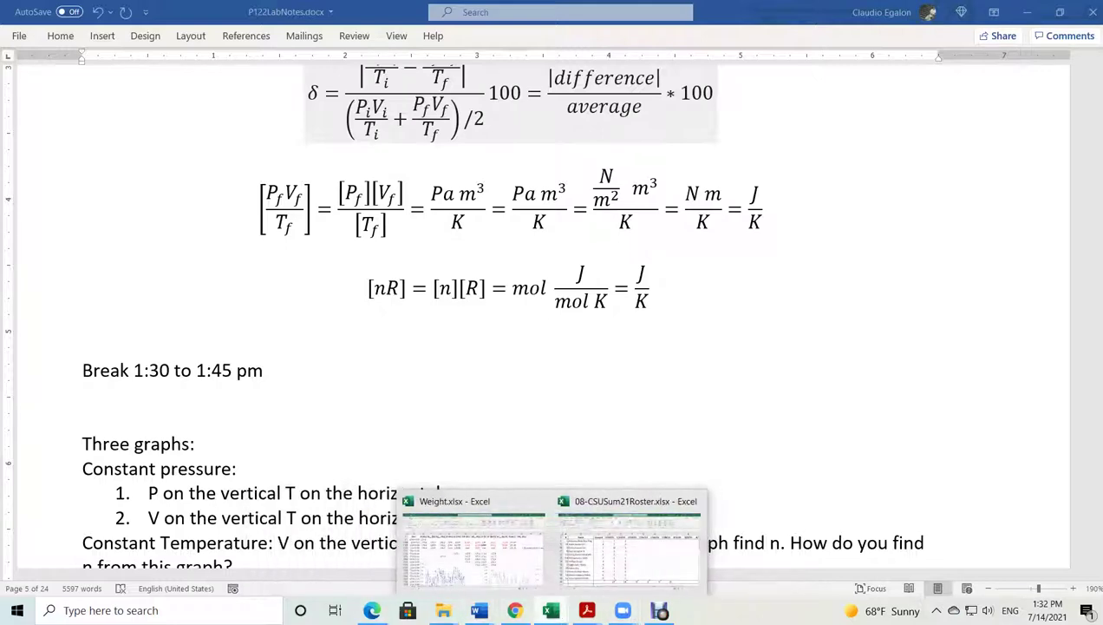
{"action": "left_click", "coordinate": [447, 546]}
{"action": "left_click", "coordinate": [159, 293]}
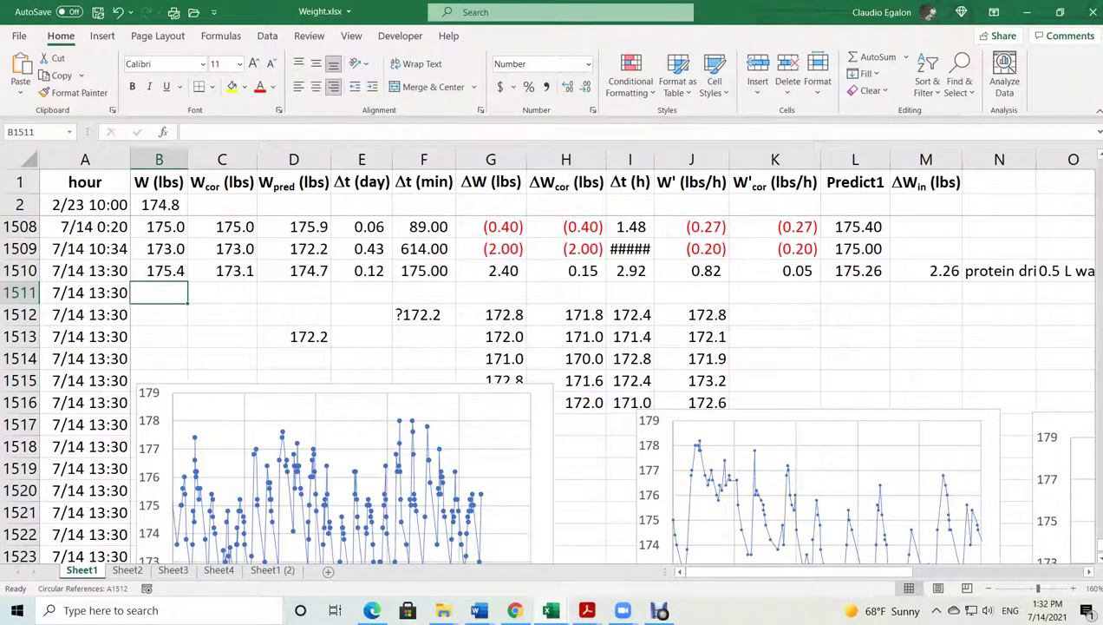
{"action": "type", "text": "=176.2-1.4"}
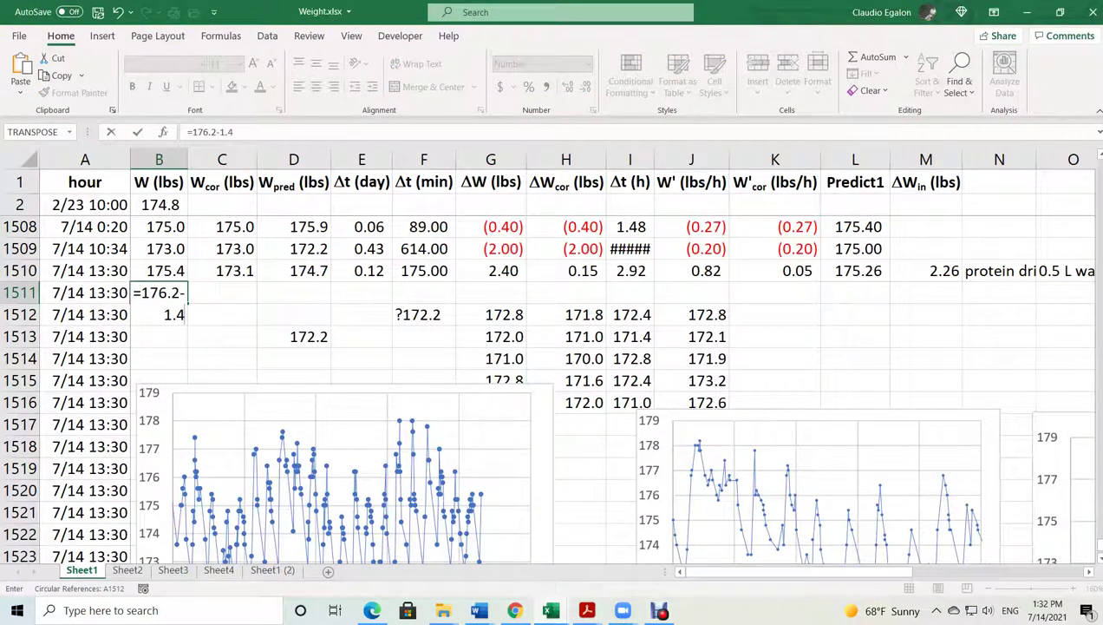
{"action": "key", "text": "Return"}
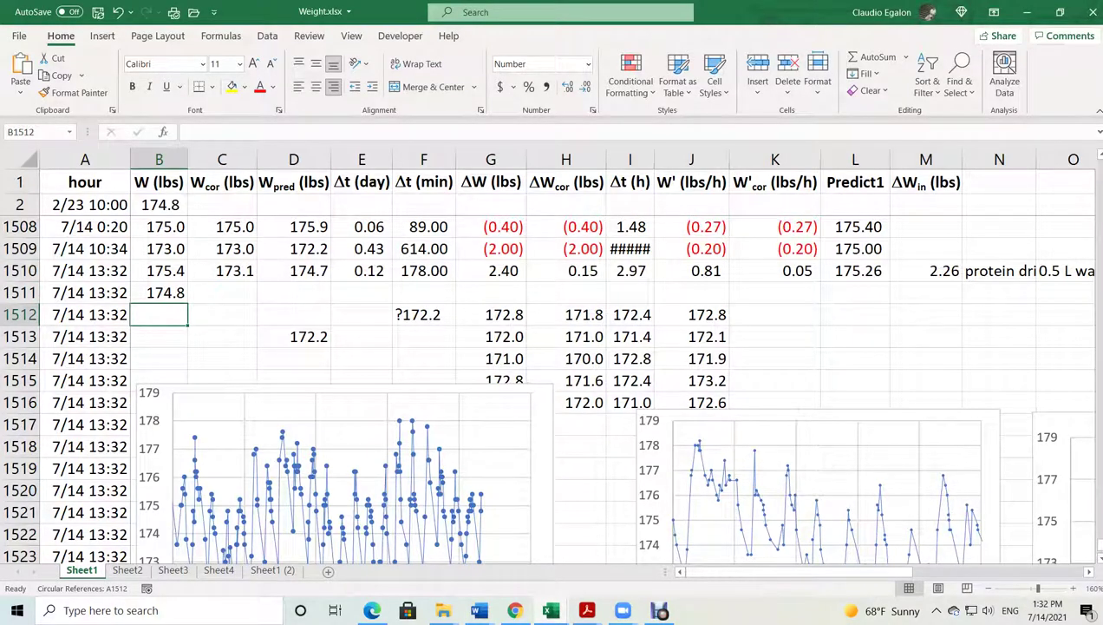
Replace the NOW() formulas in the hour cells A1510:A1511 with their fixed date-time values
{"action": "left_click", "coordinate": [84, 270]}
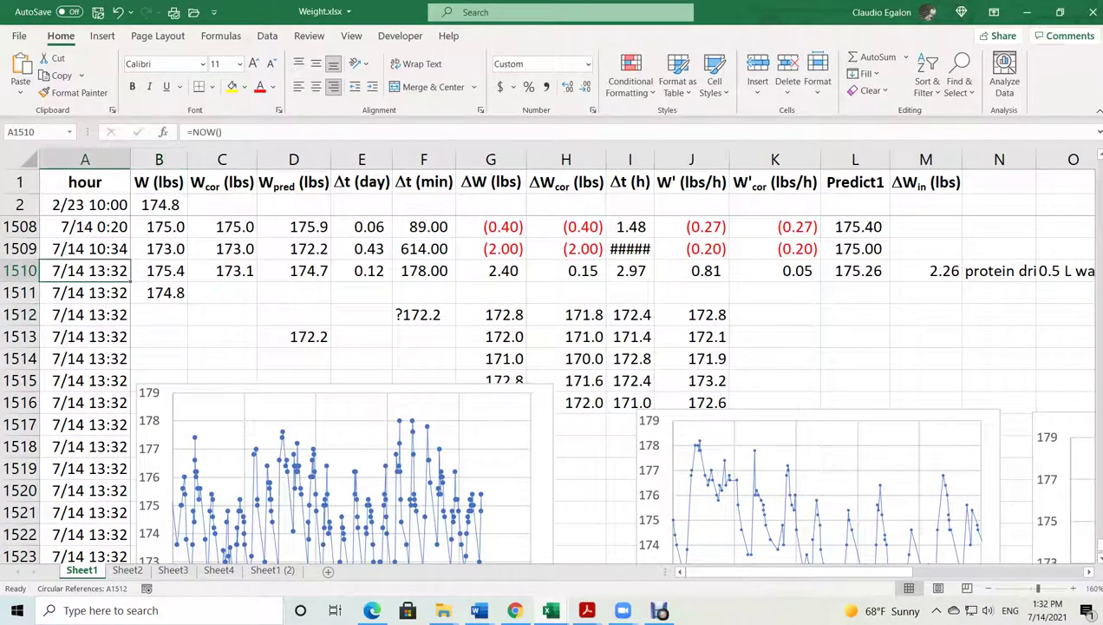
{"action": "left_click", "coordinate": [84, 292]}
{"action": "key", "text": "ctrl+c"}
{"action": "key", "text": "shift+Up"}
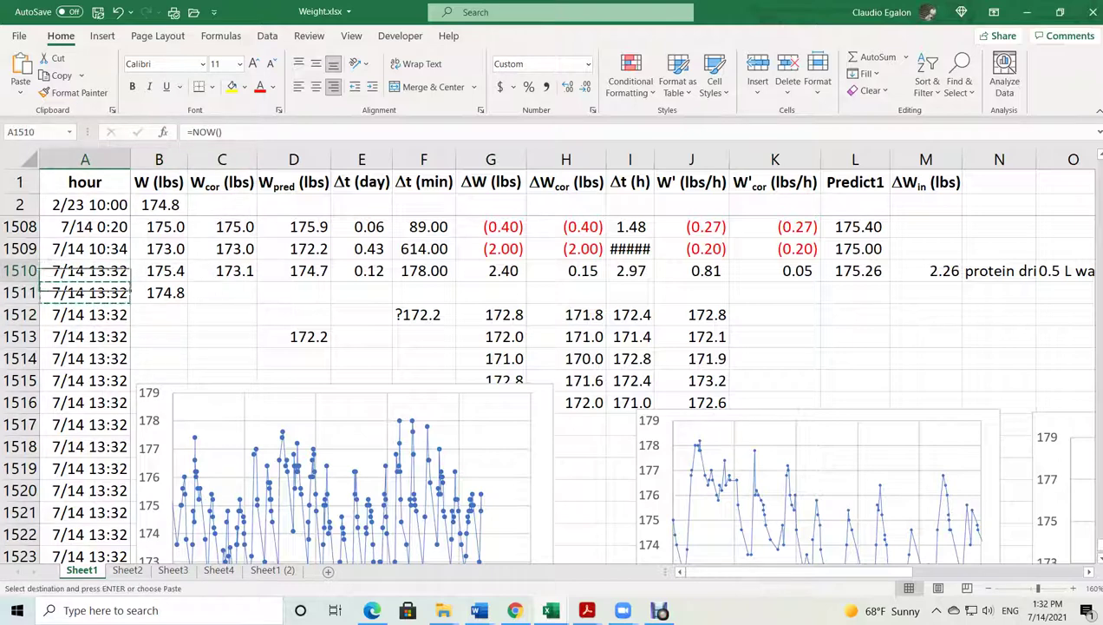
{"action": "key", "text": "ctrl+v"}
{"action": "right_click", "coordinate": [111, 292]}
{"action": "left_click", "coordinate": [159, 255]}
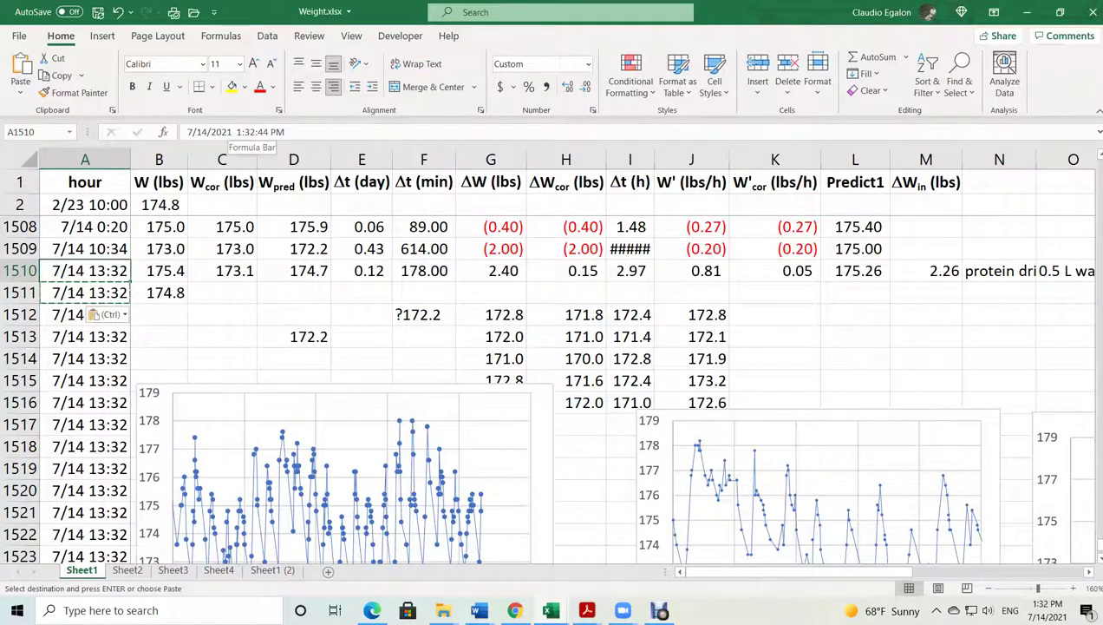
Change the time in hour cell A1510 to 12:01:44 PM, keeping the date 7/14/2021
{"action": "left_click", "coordinate": [237, 132]}
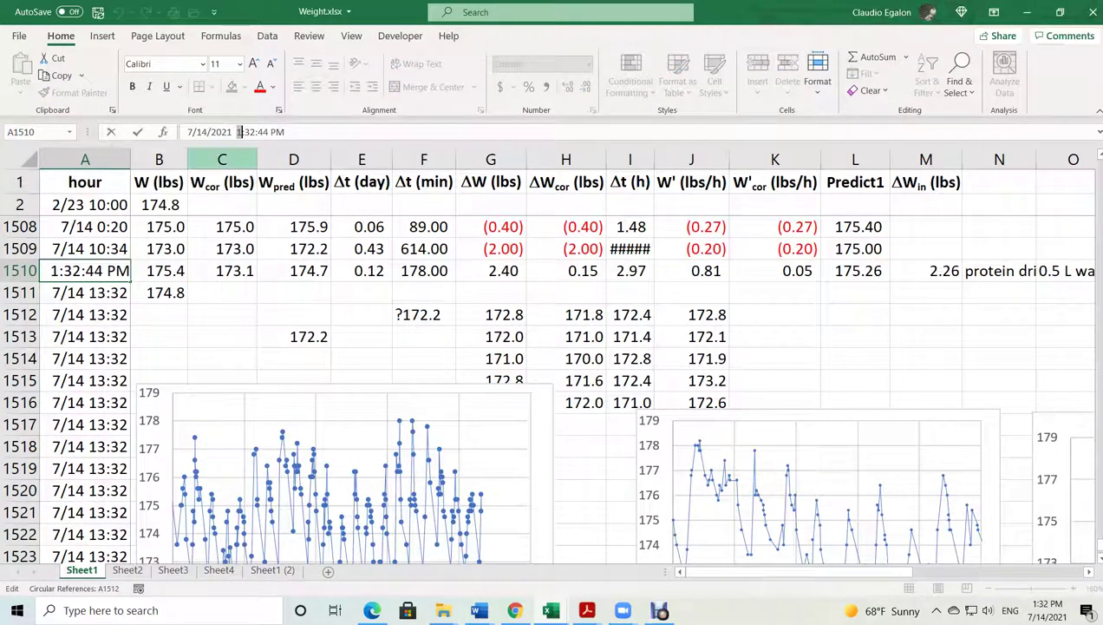
{"action": "type", "text": "12"}
{"action": "left_click_drag", "start_coordinate": [250, 131], "coordinate": [260, 132]}
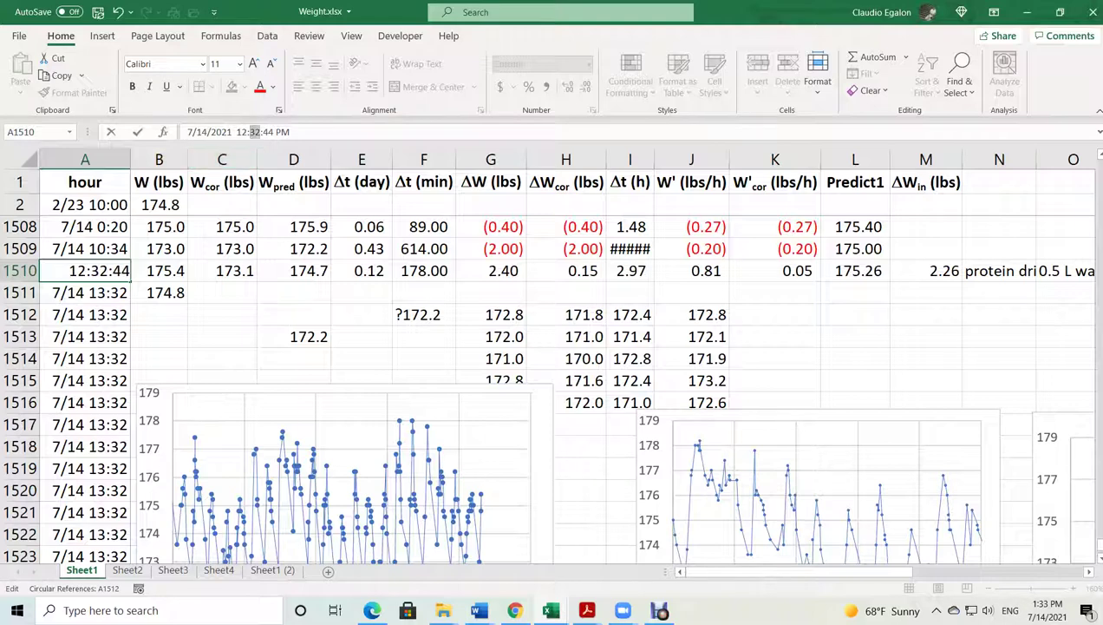
{"action": "key", "text": "BackSpace"}
{"action": "key", "text": "BackSpace"}
{"action": "type", "text": "01"}
{"action": "key", "text": "Return"}
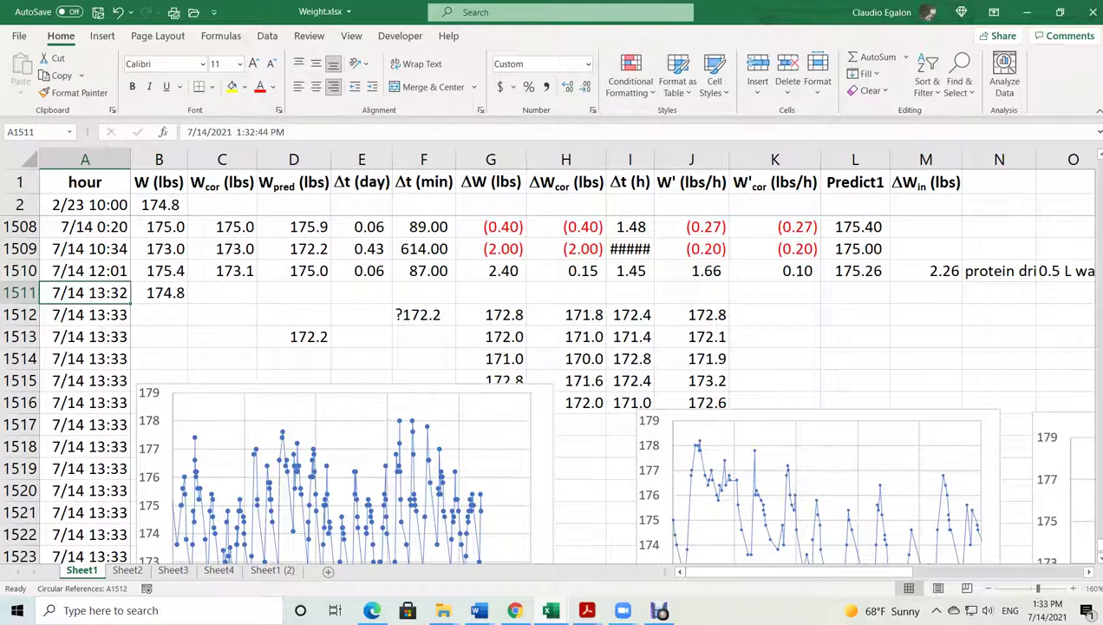
Fill the calculated columns C through L down into row 1511 and move the loose values block D1512:J1516 down to start at row 1519
{"action": "left_click_drag", "start_coordinate": [223, 227], "coordinate": [889, 302]}
{"action": "left_click_drag", "start_coordinate": [293, 314], "coordinate": [691, 402]}
{"action": "left_click_drag", "start_coordinate": [729, 339], "coordinate": [727, 492]}
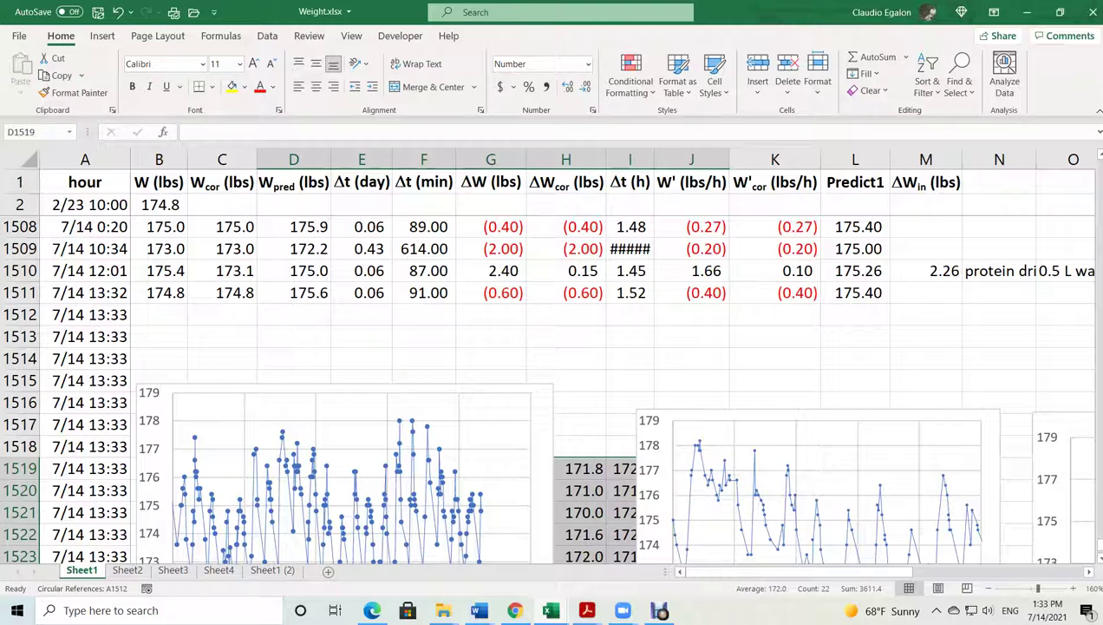
Check the newest 7/14 data point on the weight chart below the table
{"action": "scroll", "coordinate": [551, 386], "scroll_direction": "down", "scroll_amount": 1}
{"action": "mouse_move", "coordinate": [481, 444]}
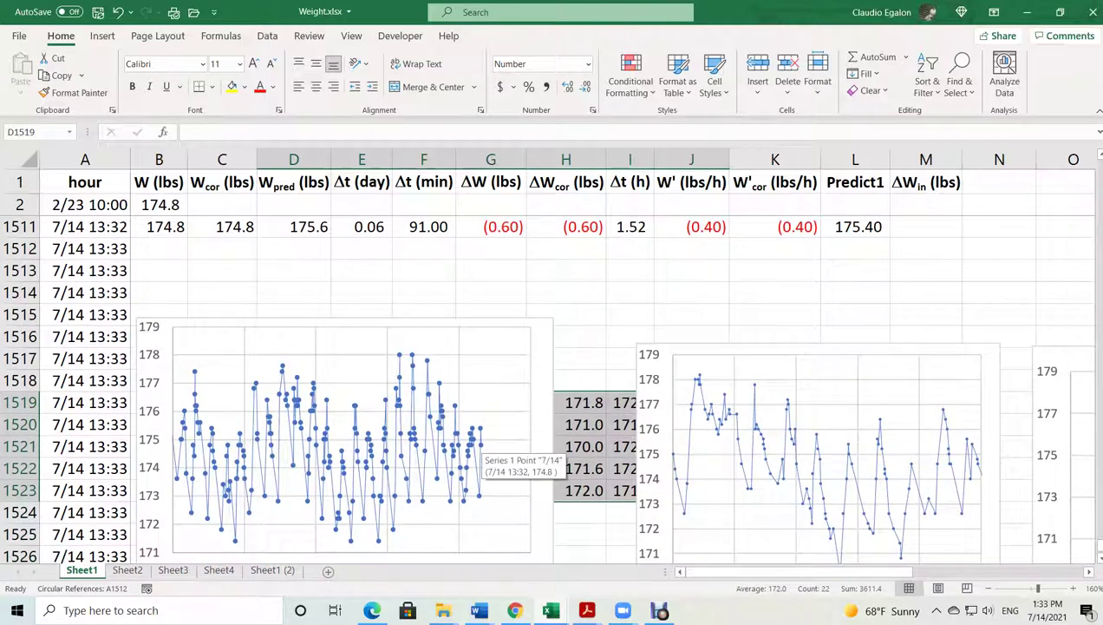
{"action": "left_click_drag", "start_coordinate": [481, 444], "coordinate": [480, 545]}
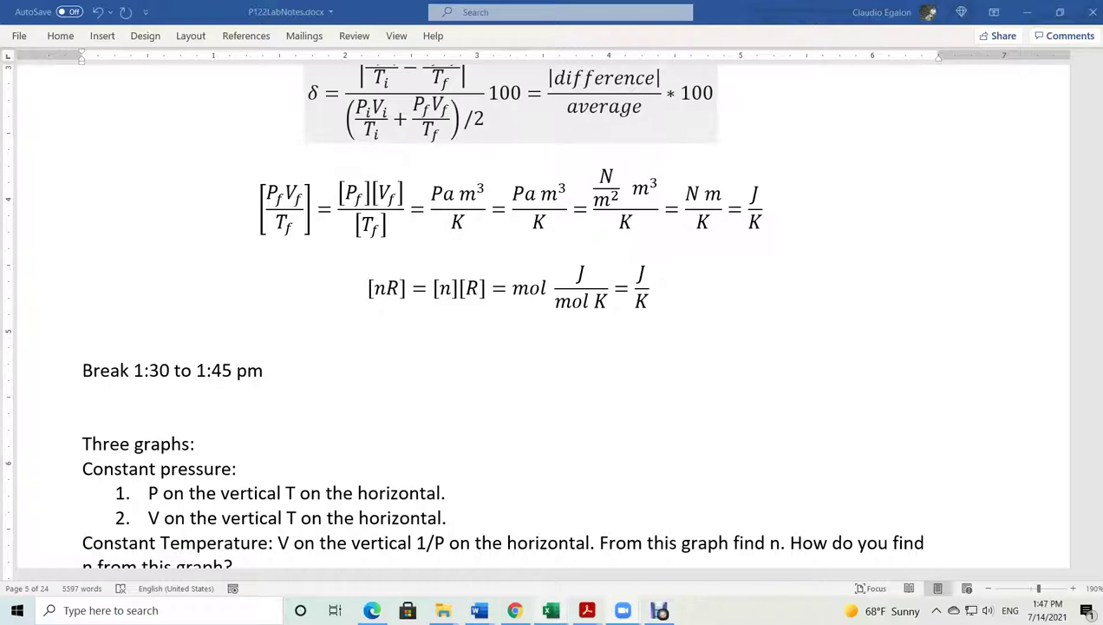
Switch to 08-CSUSum21Roster.xlsx in Excel, add a worksheet after P122Lab and name it GasLaw
{"action": "mouse_move", "coordinate": [551, 610]}
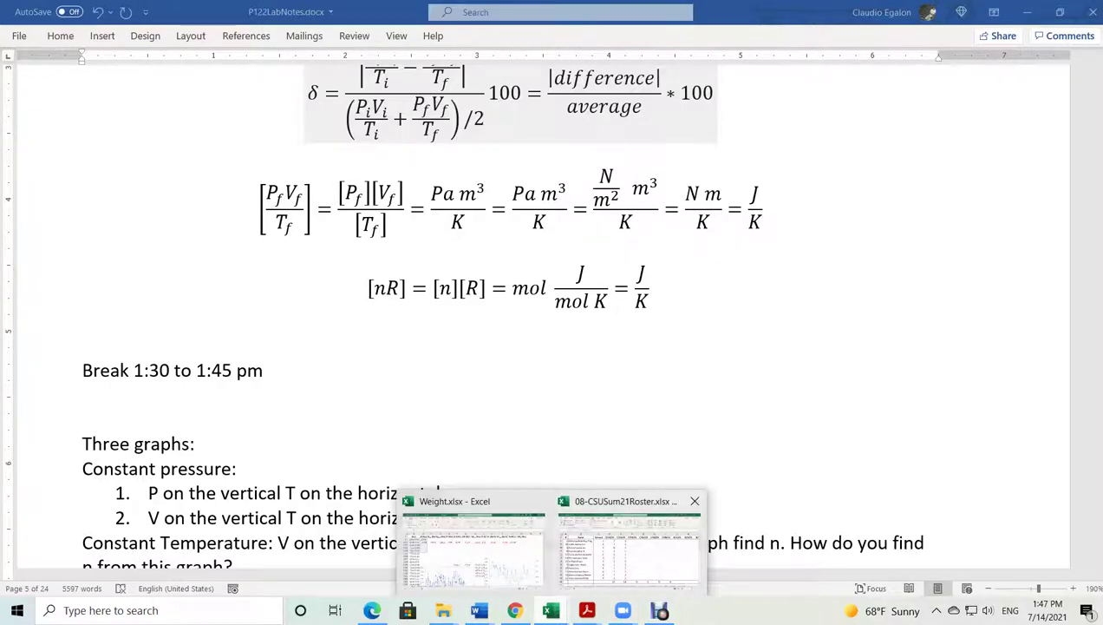
{"action": "left_click", "coordinate": [629, 542]}
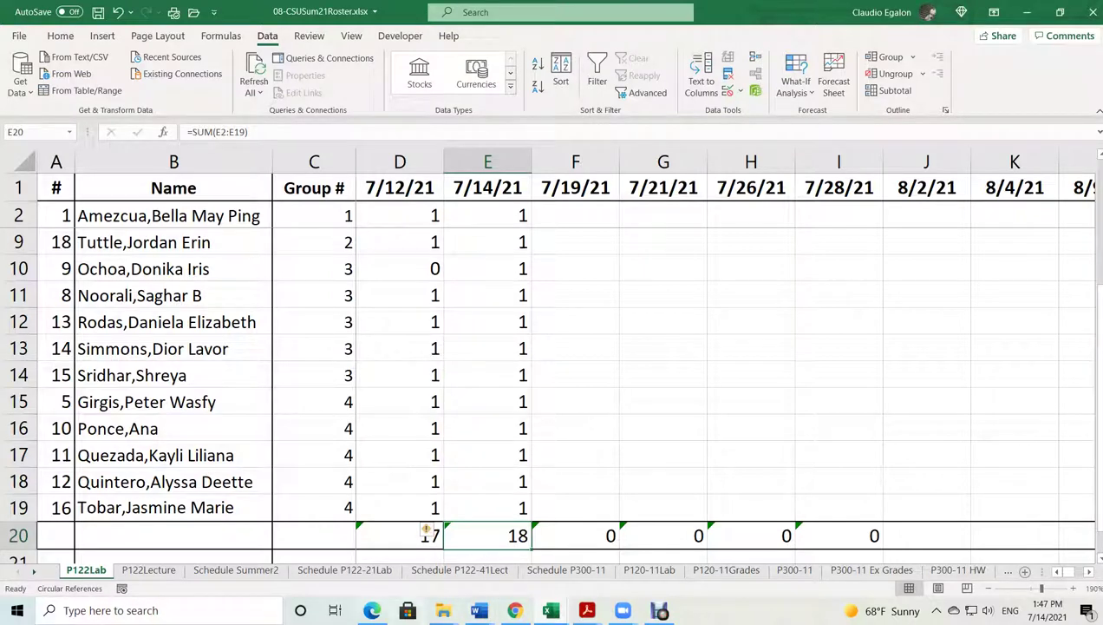
{"action": "mouse_move", "coordinate": [372, 610]}
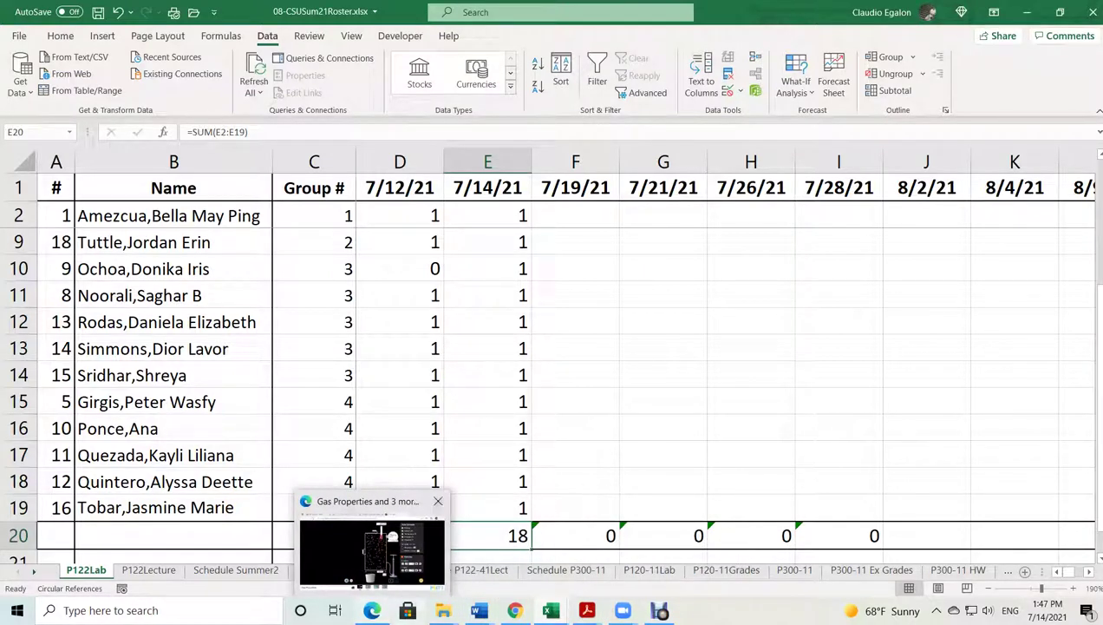
{"action": "left_click", "coordinate": [1024, 570]}
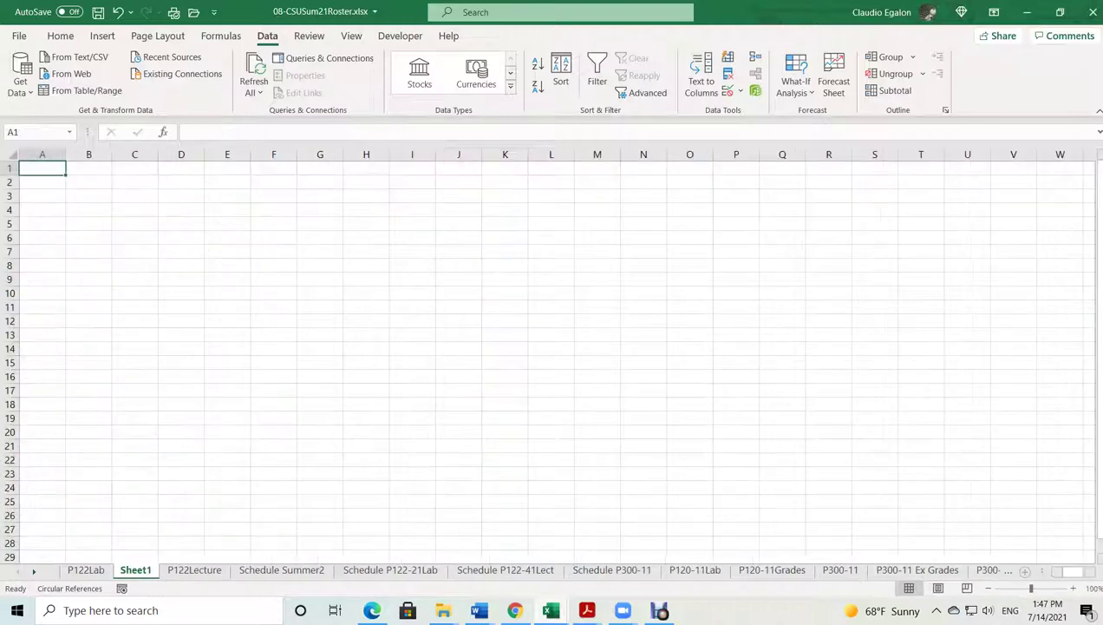
{"action": "right_click", "coordinate": [136, 570]}
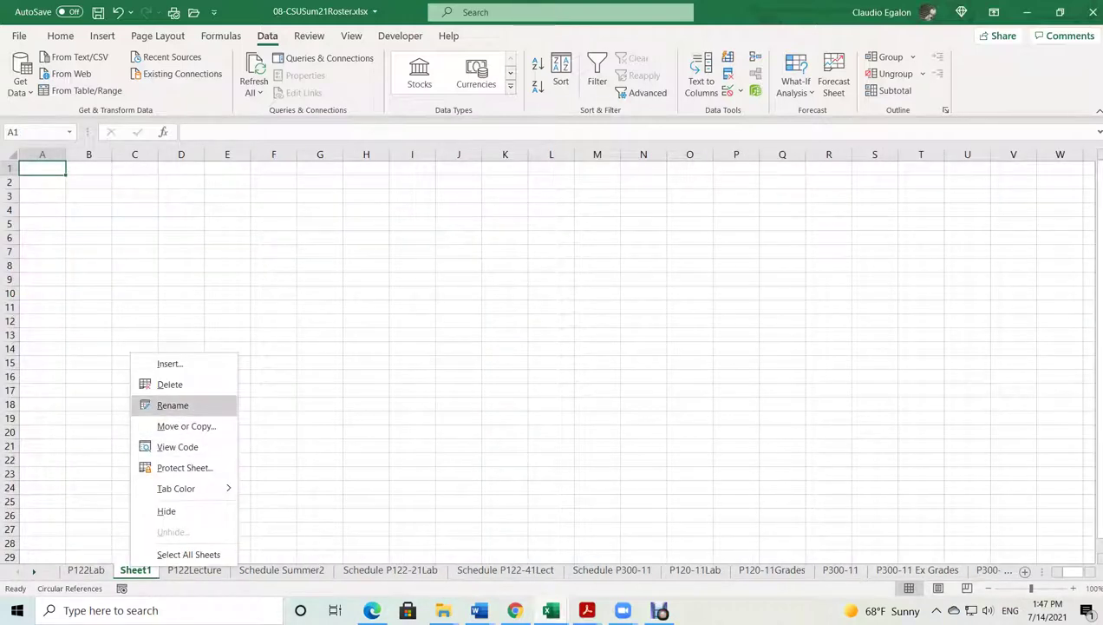
{"action": "left_click", "coordinate": [173, 405]}
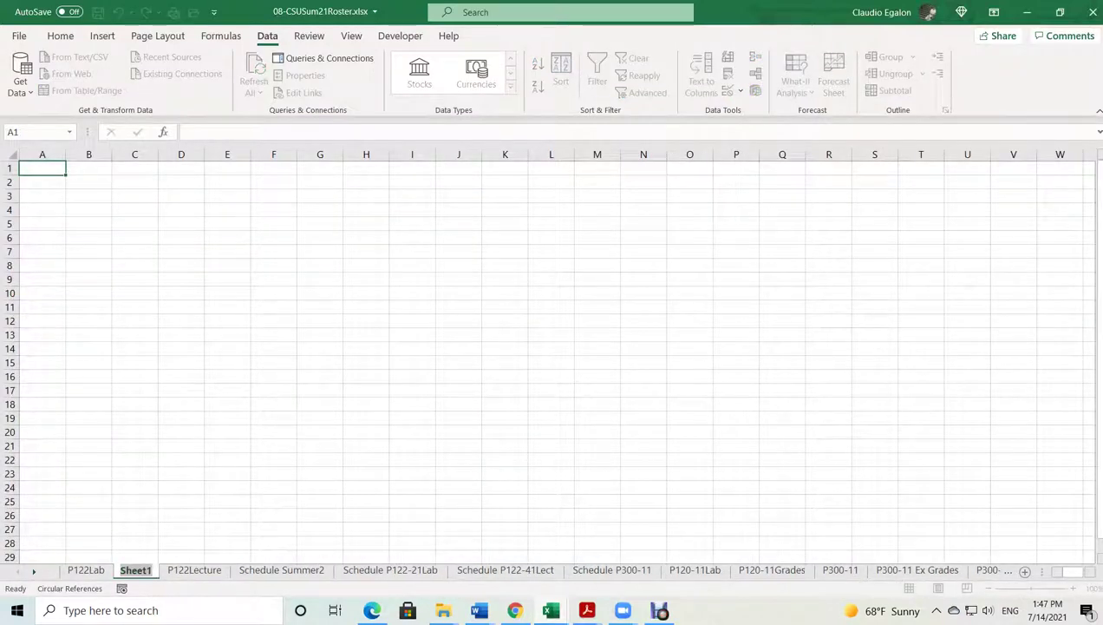
{"action": "type", "text": "Gas"}
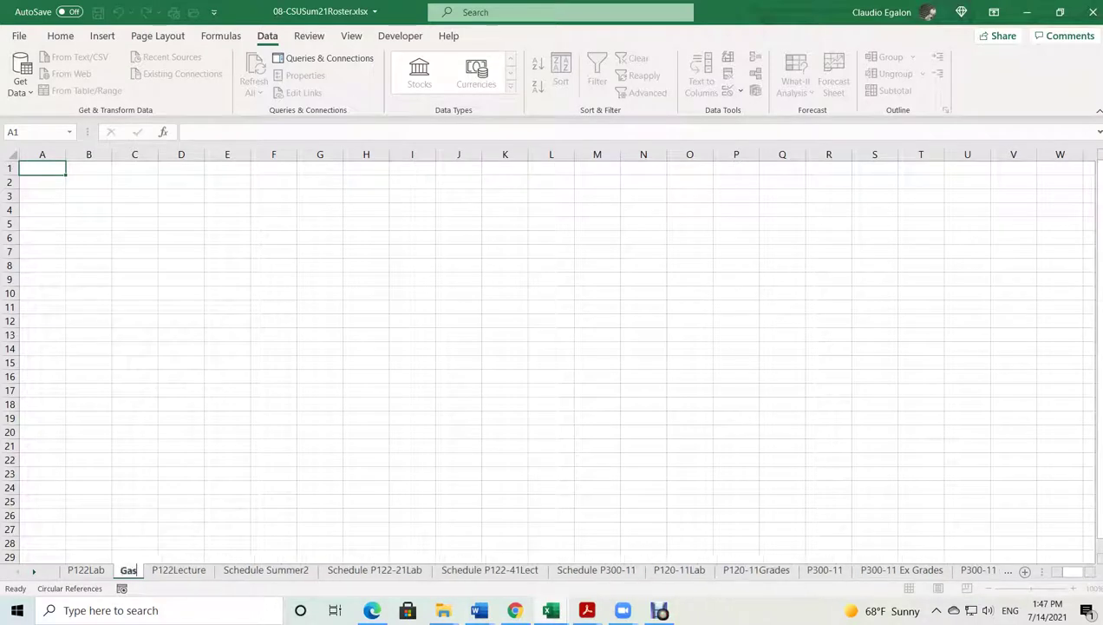
{"action": "type", "text": "law"}
{"action": "key", "text": "Return"}
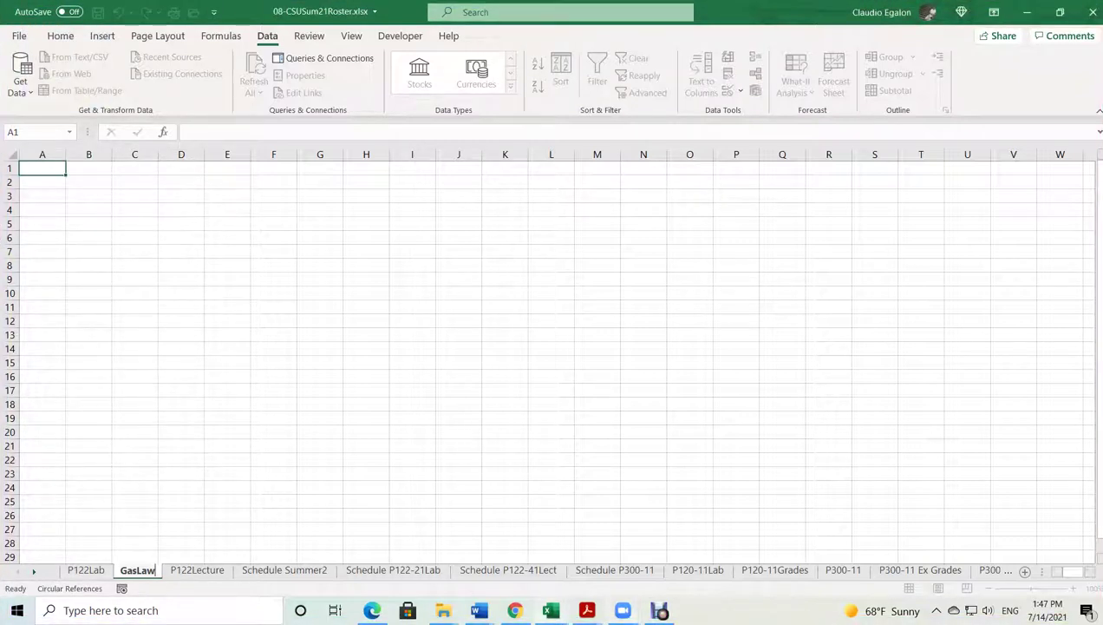
Consult the Word lab handout and enter the headers P (Pa) in C1 and T ( ) in D1 of the GasLaw sheet
{"action": "left_click", "coordinate": [227, 348]}
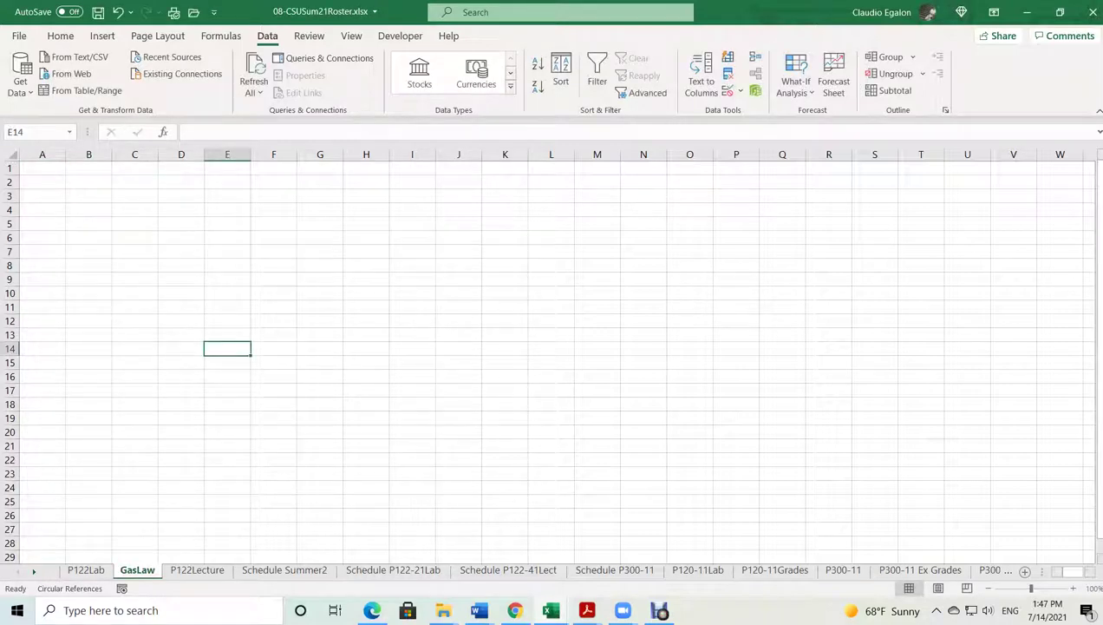
{"action": "scroll", "coordinate": [547, 355], "scroll_direction": "up", "scroll_amount": 5, "text": "ctrl"}
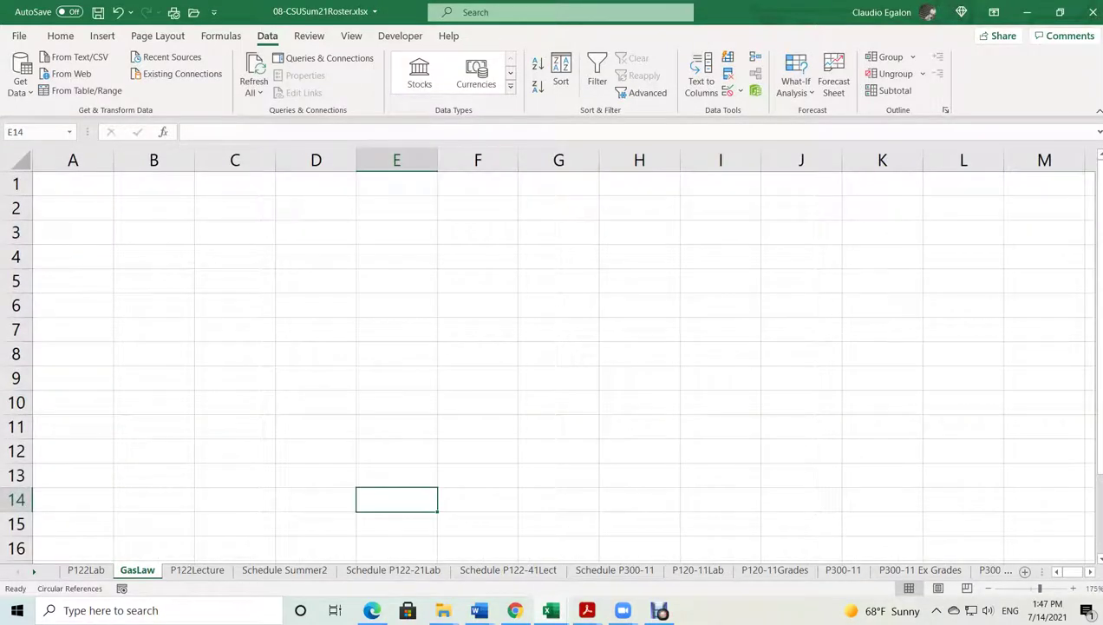
{"action": "left_click", "coordinate": [479, 610]}
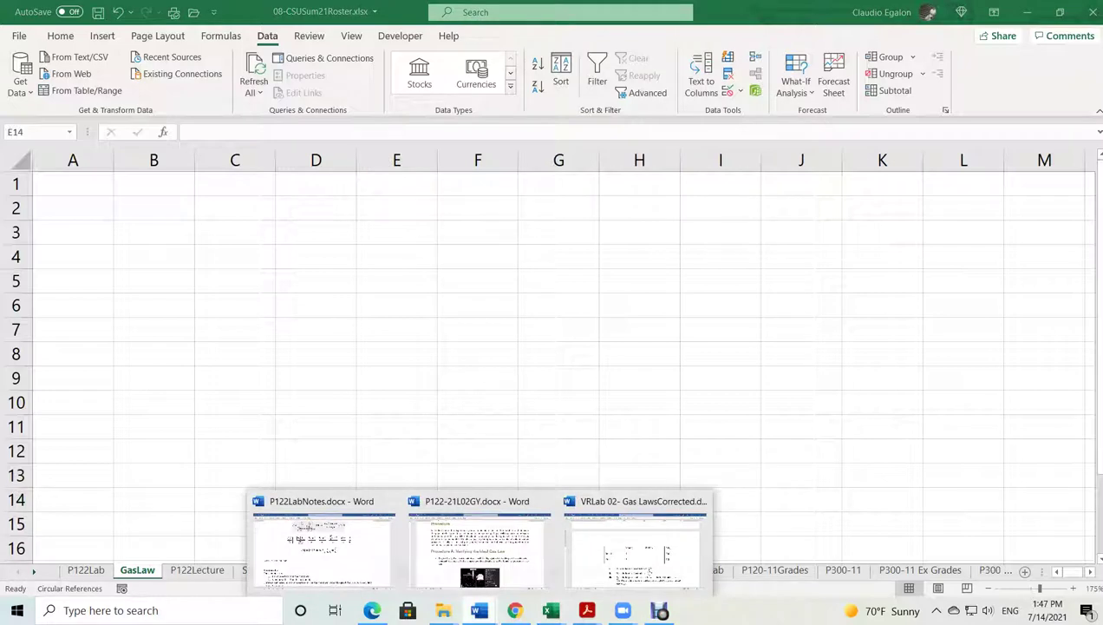
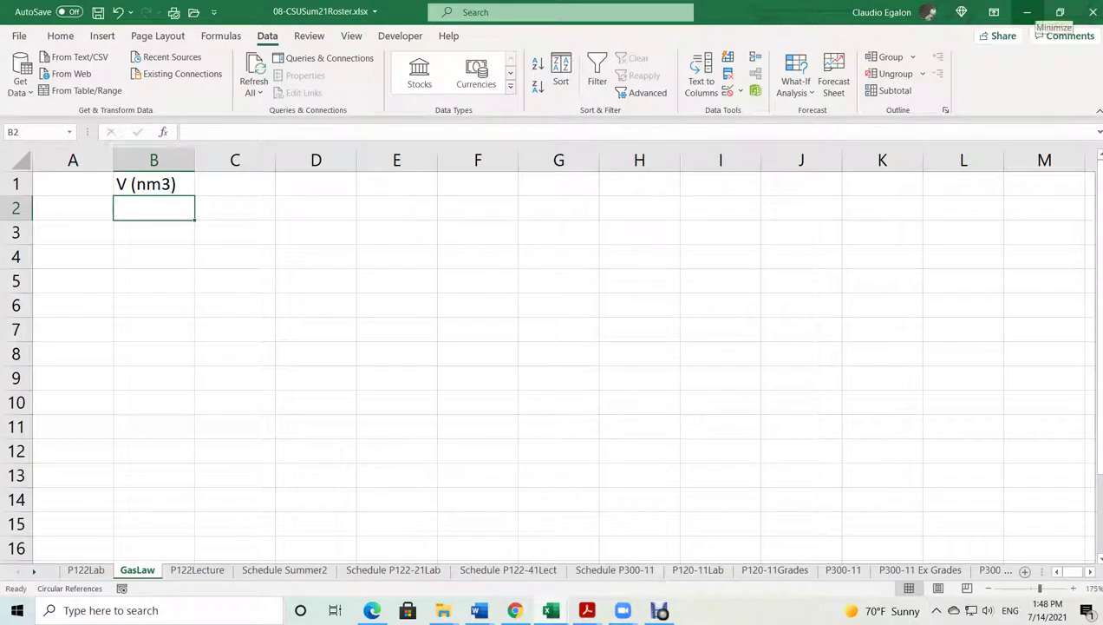
{"action": "left_click", "coordinate": [234, 183]}
{"action": "type", "text": "P "}
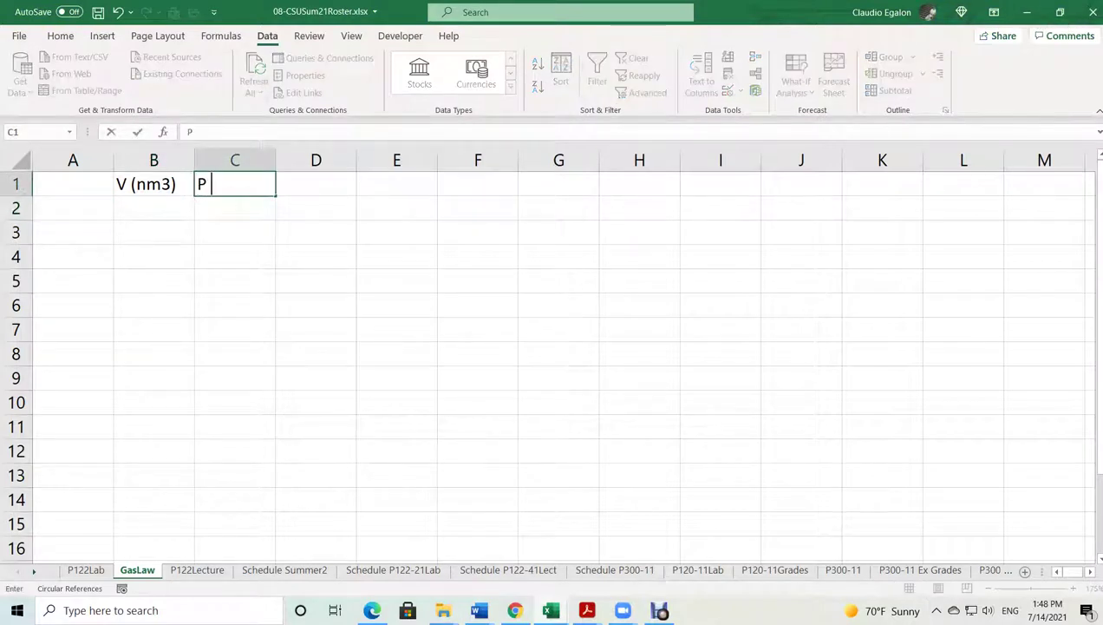
{"action": "type", "text": "(Pa)"}
{"action": "key", "text": "Tab"}
{"action": "type", "text": "T ("}
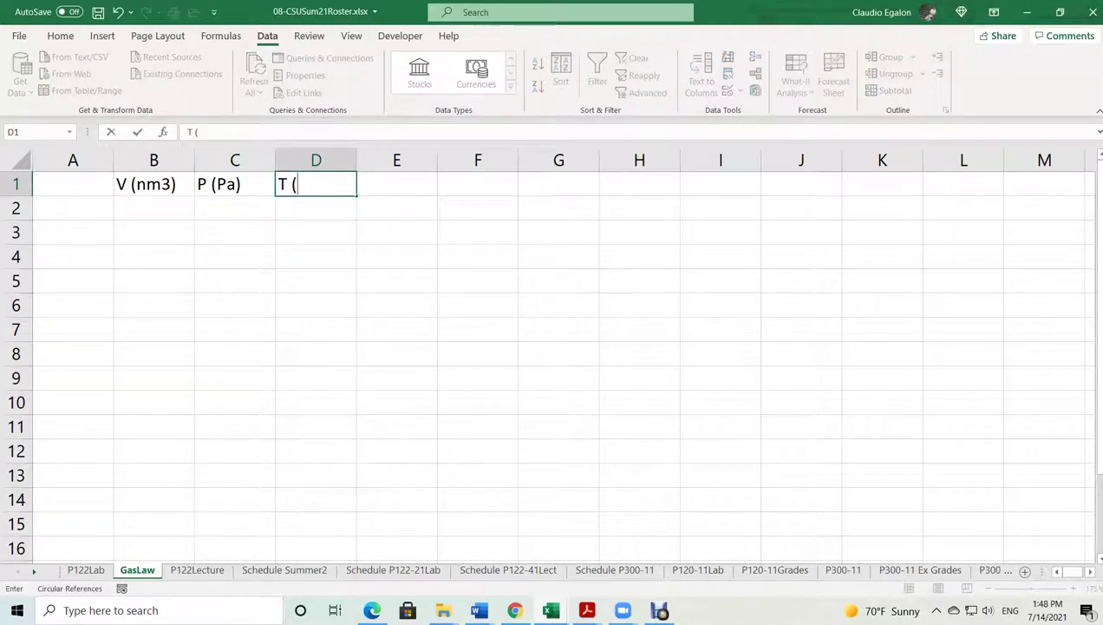
{"action": "type", "text": "  )"}
{"action": "key", "text": "Return"}
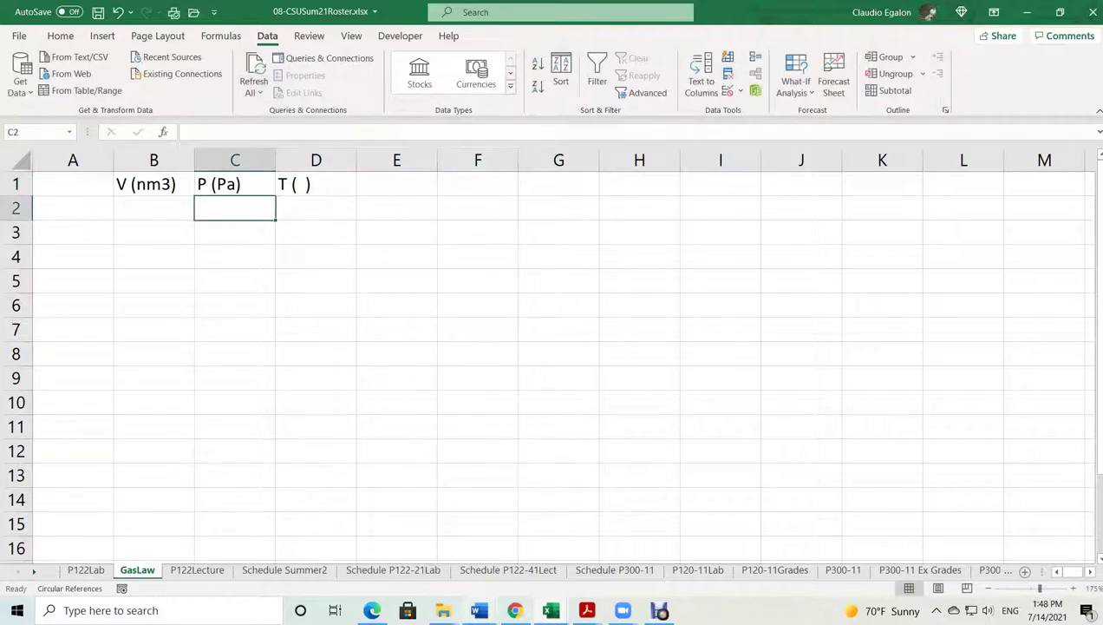
Check the table units in VRLab 02- Gas LawsCorrected.docx and change the C1 header in the GasLaw sheet to P (kPa)
{"action": "left_click", "coordinate": [479, 610]}
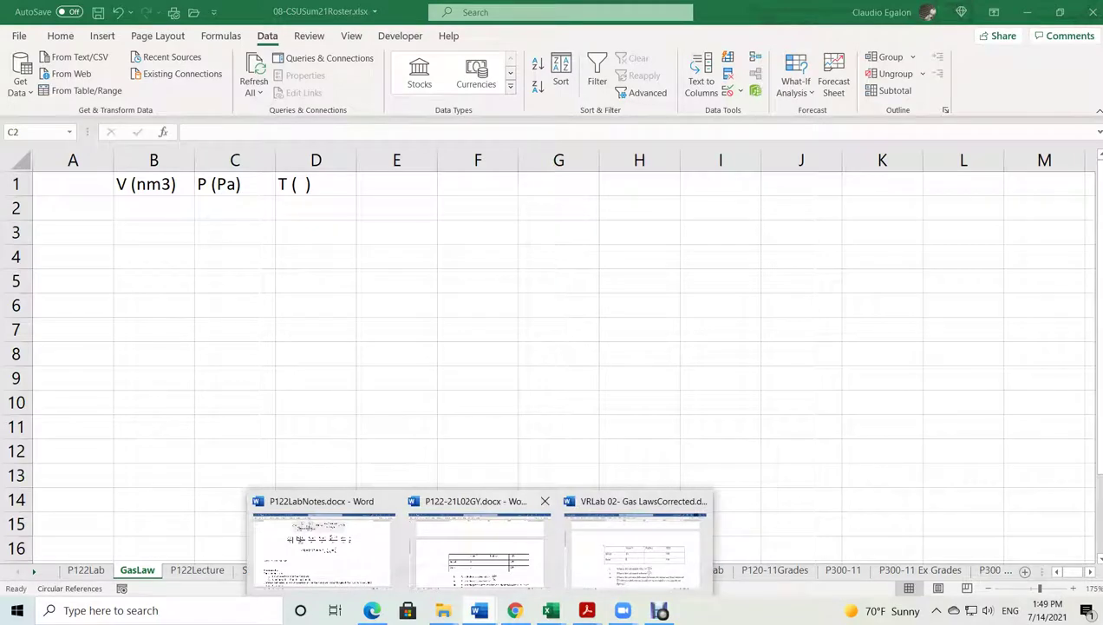
{"action": "left_click", "coordinate": [635, 542]}
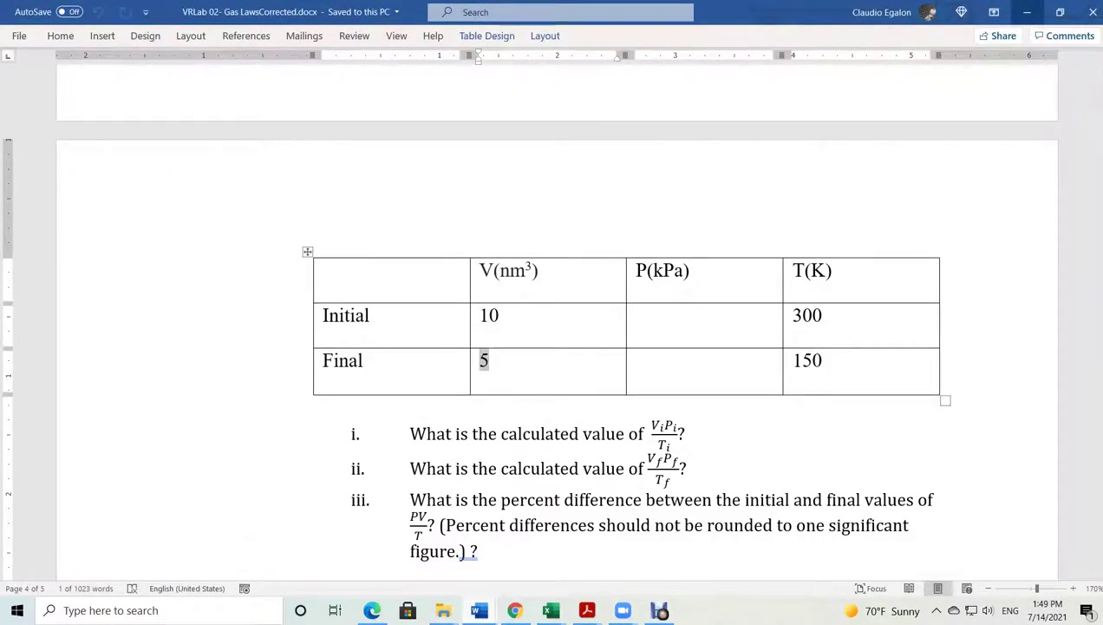
{"action": "left_click", "coordinate": [1027, 12]}
{"action": "left_click", "coordinate": [234, 184]}
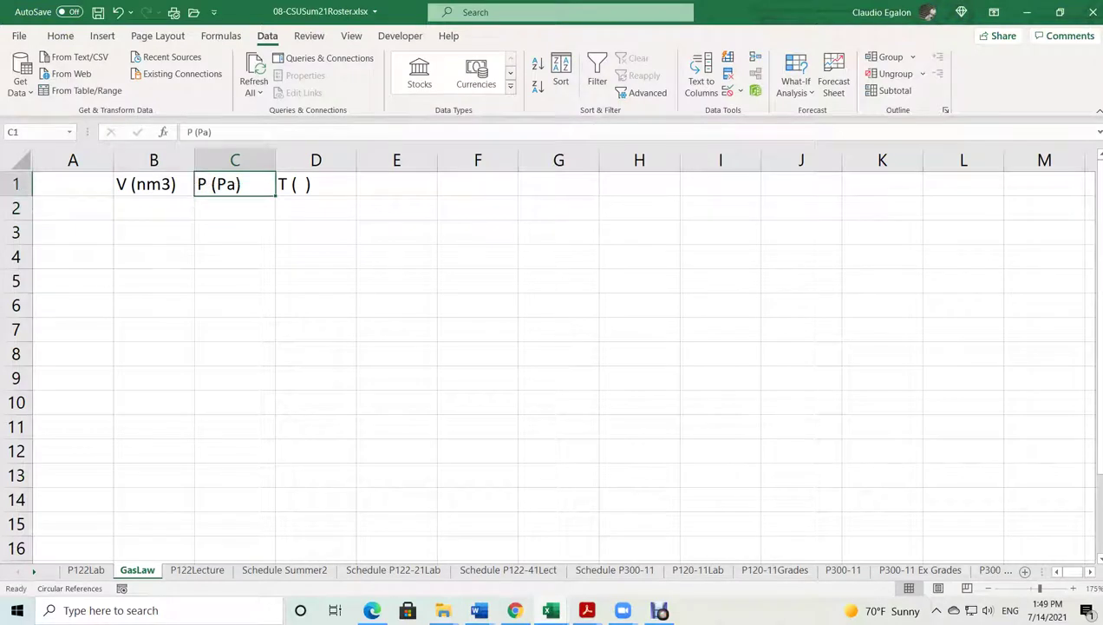
{"action": "left_click", "coordinate": [195, 132]}
{"action": "left_click", "coordinate": [199, 132]}
{"action": "type", "text": "k"}
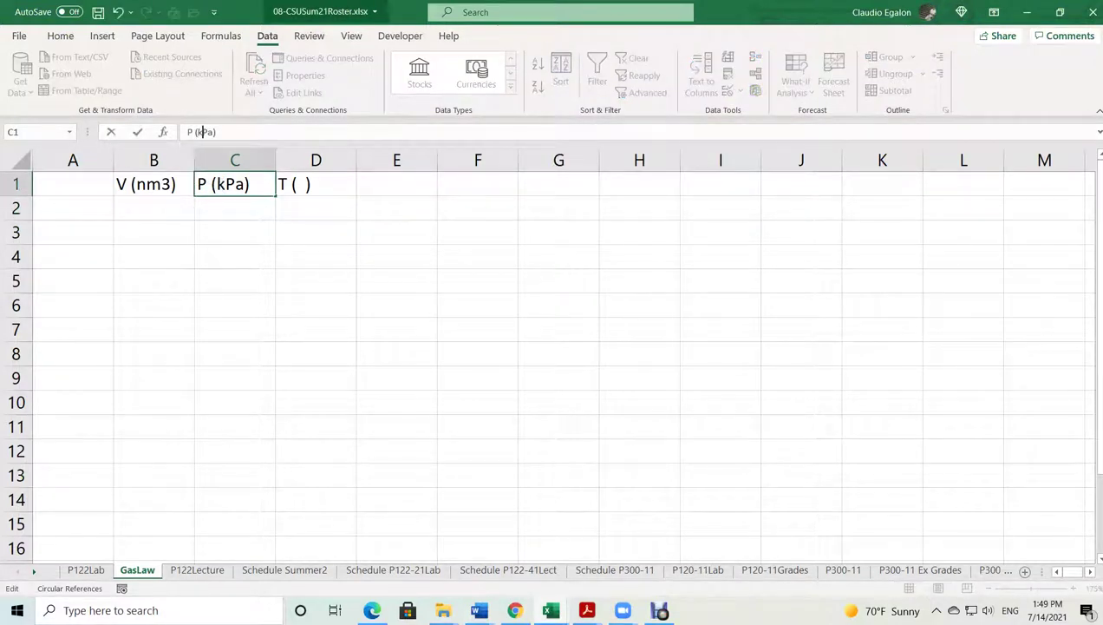
Enter the row labels Initial in A2 and Final in A3
{"action": "left_click", "coordinate": [73, 207]}
{"action": "type", "text": "Initial"}
{"action": "key", "text": "Return"}
{"action": "type", "text": "Final"}
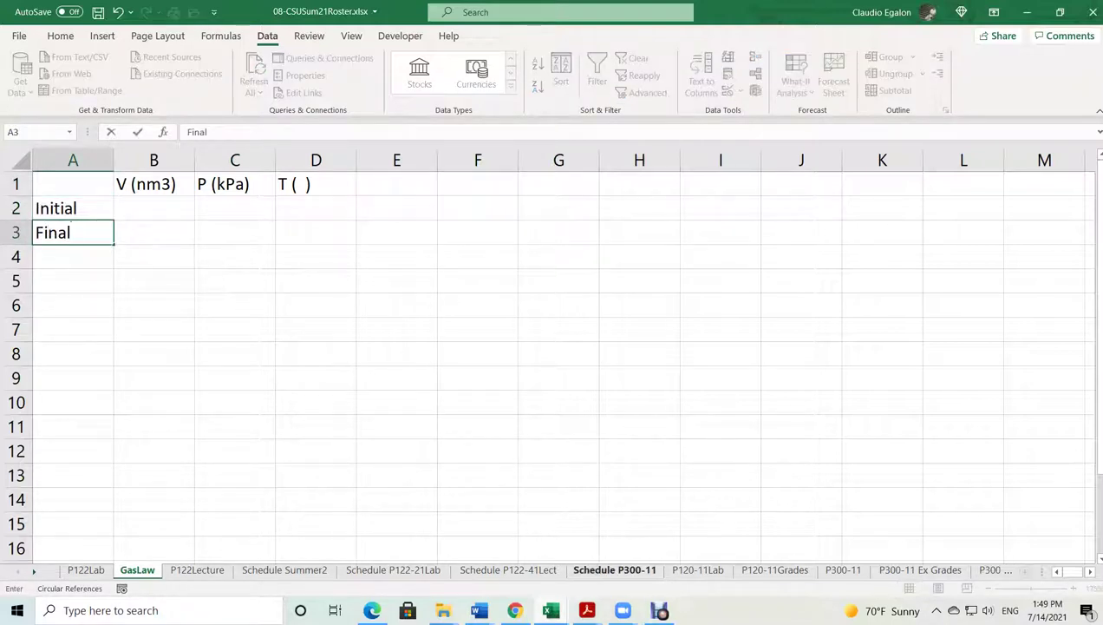
Look up the volumes in the P122-21L02GY.docx table and enter 10 for Initial and 5 for Final in the V (nm3) column
{"action": "left_click", "coordinate": [478, 610]}
{"action": "left_click", "coordinate": [531, 521]}
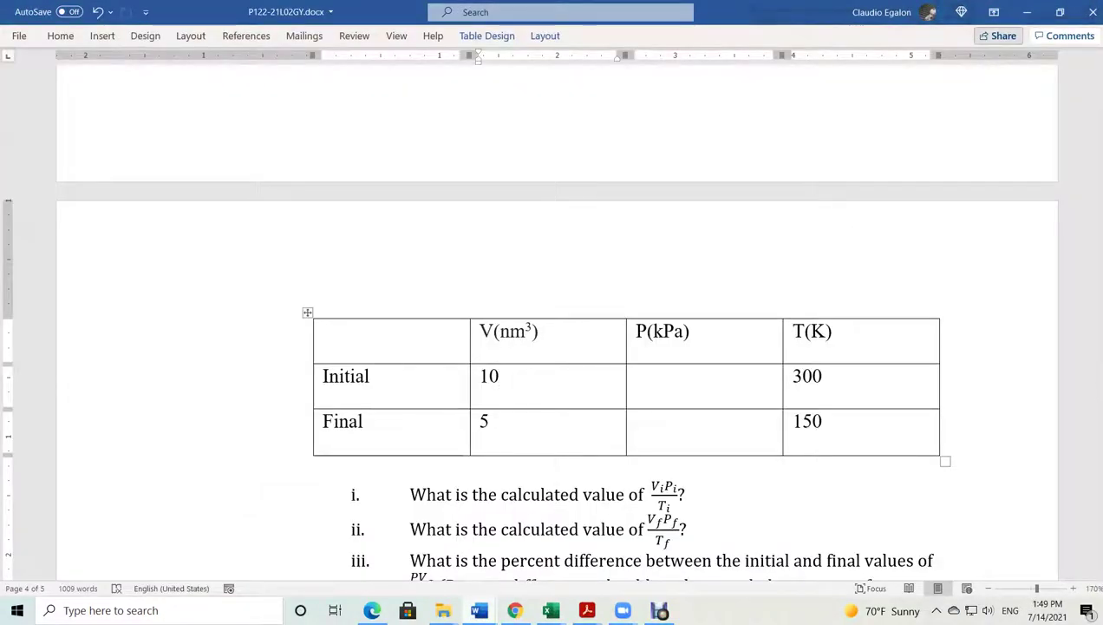
{"action": "left_click", "coordinate": [1027, 12]}
{"action": "left_click", "coordinate": [154, 207]}
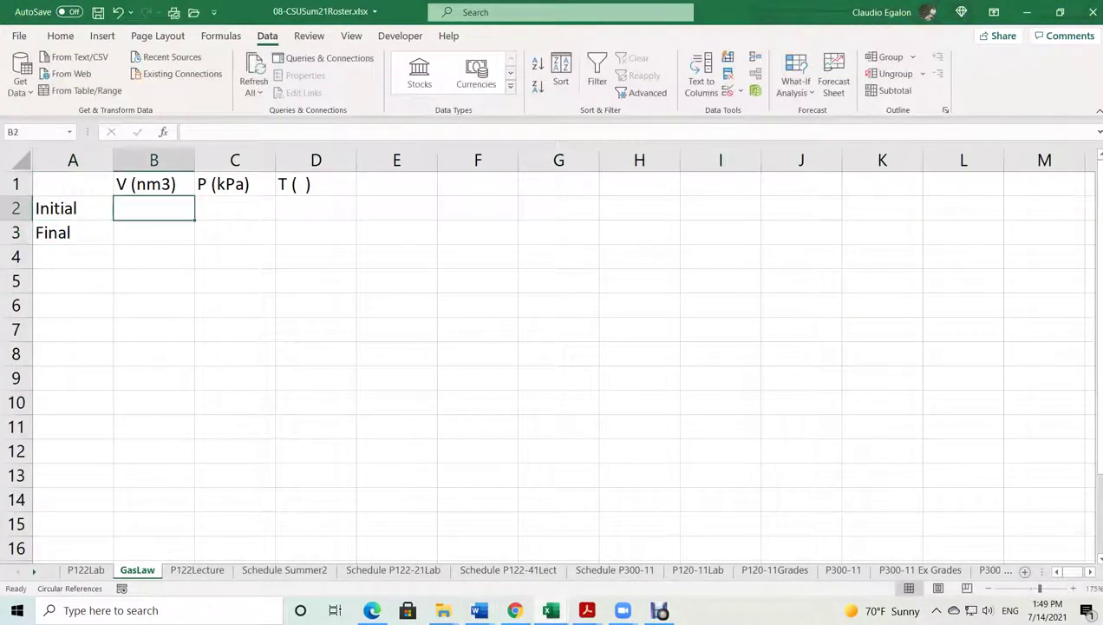
{"action": "type", "text": "10"}
{"action": "key", "text": "Return"}
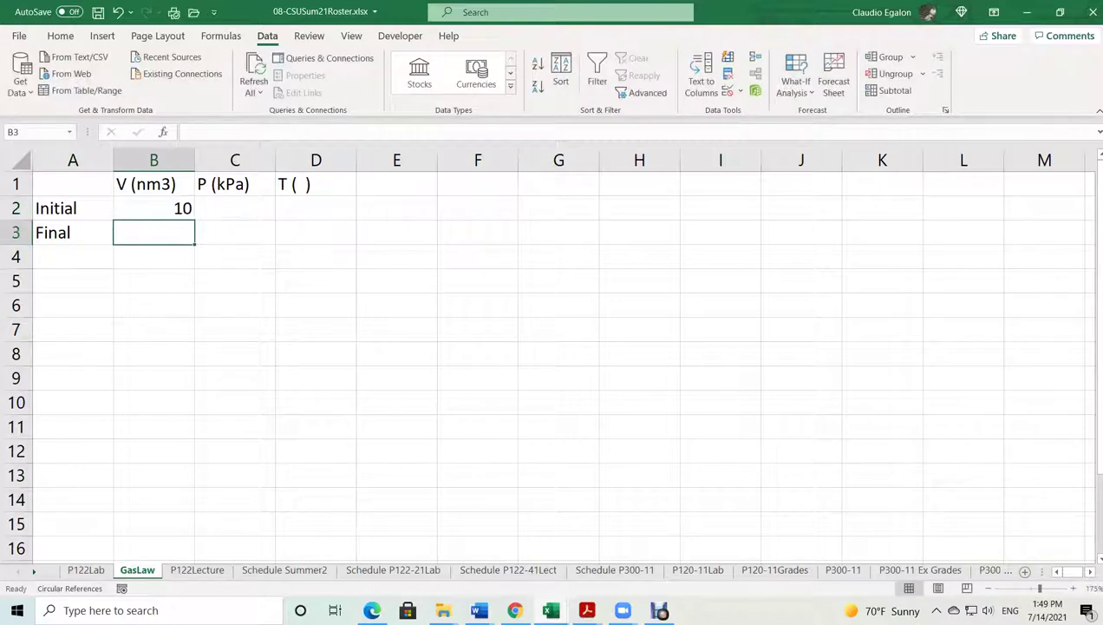
{"action": "type", "text": "5"}
{"action": "key", "text": "Return"}
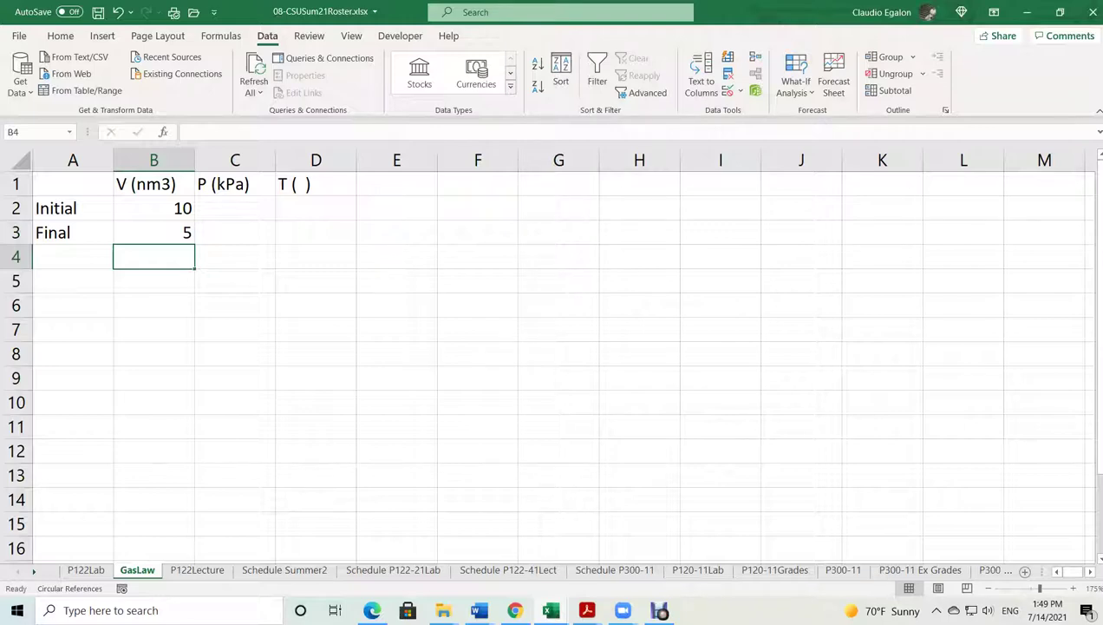
Switch to the PhET Gas Properties simulation in Edge and set the pressure gauge unit to kPa
{"action": "left_click", "coordinate": [371, 610]}
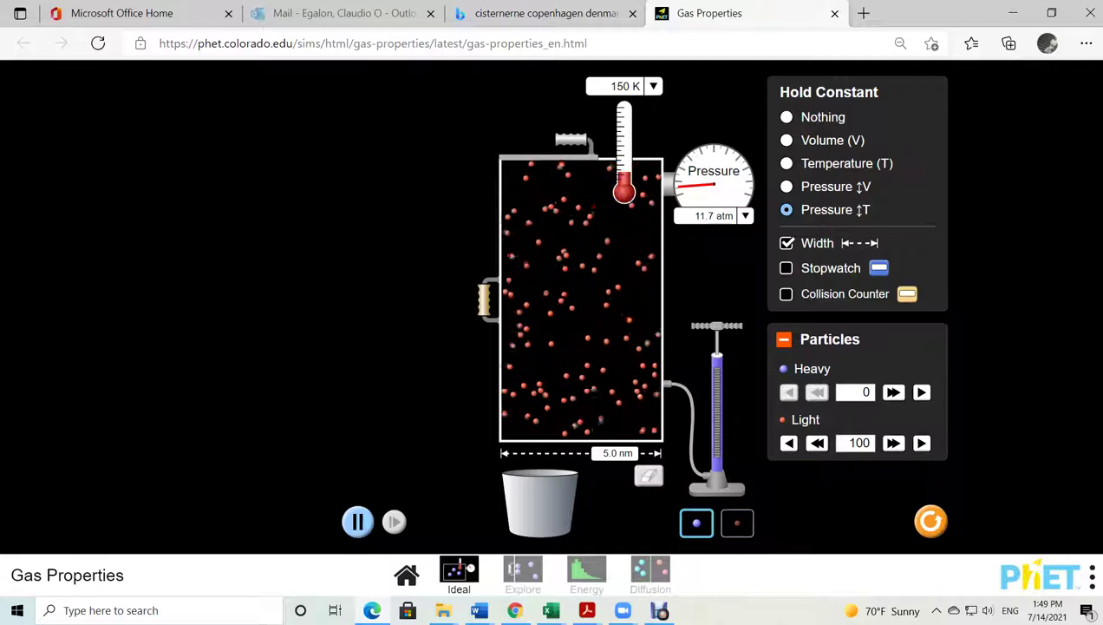
{"action": "left_click", "coordinate": [745, 216]}
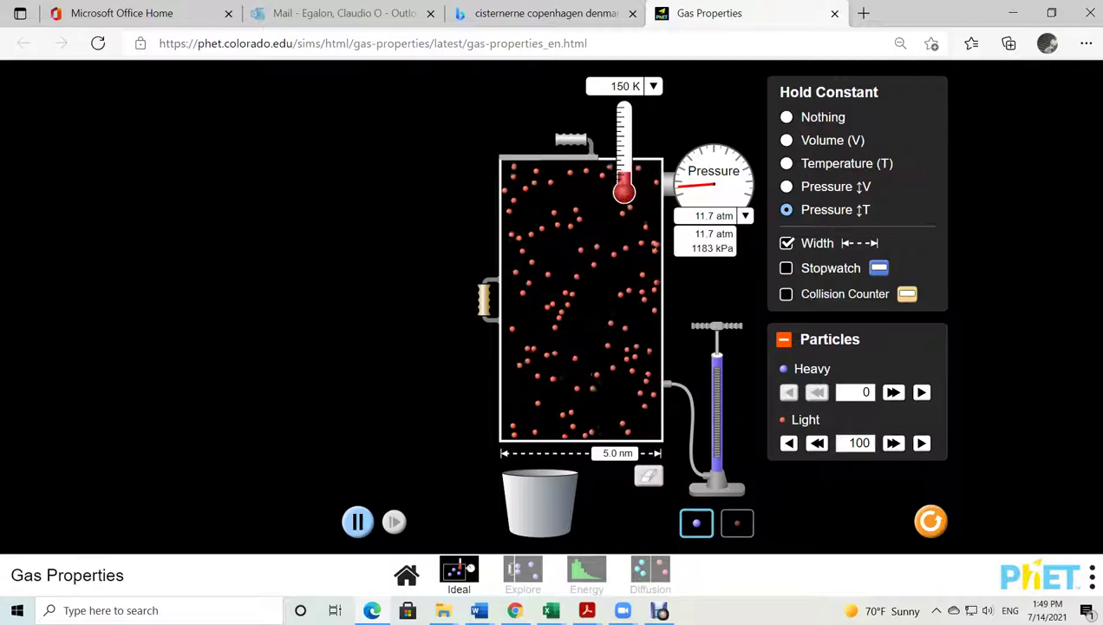
{"action": "left_click", "coordinate": [706, 248]}
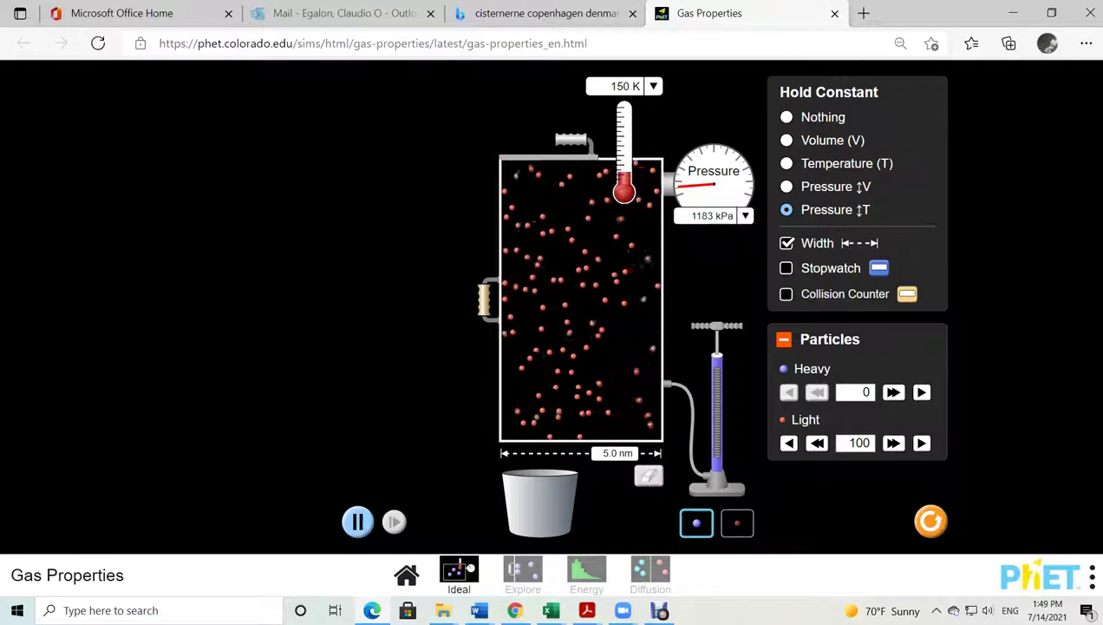
{"action": "left_click", "coordinate": [745, 215]}
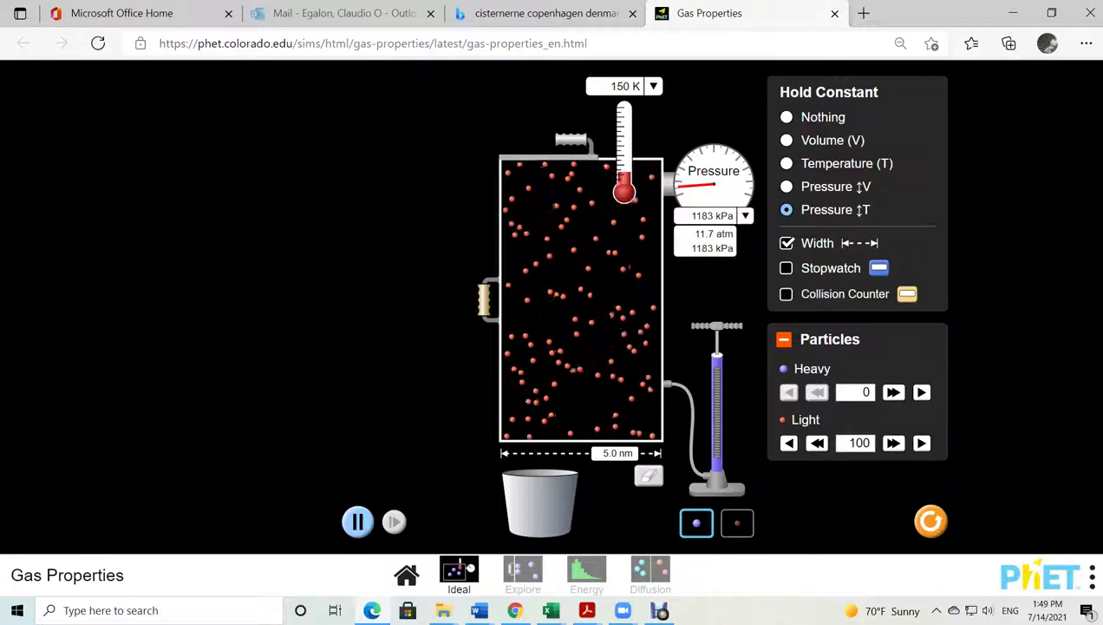
{"action": "left_click", "coordinate": [706, 248]}
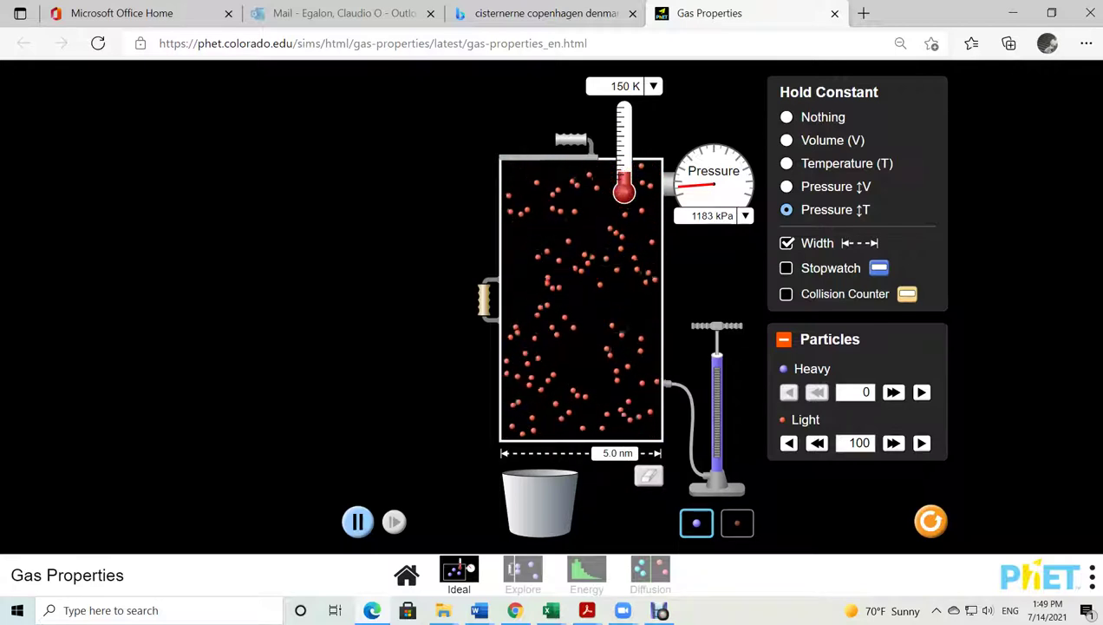
Resize and arrange the windows so the GasLaw sheet in Excel sits beside the Gas Properties simulation
{"action": "left_click", "coordinate": [1051, 13]}
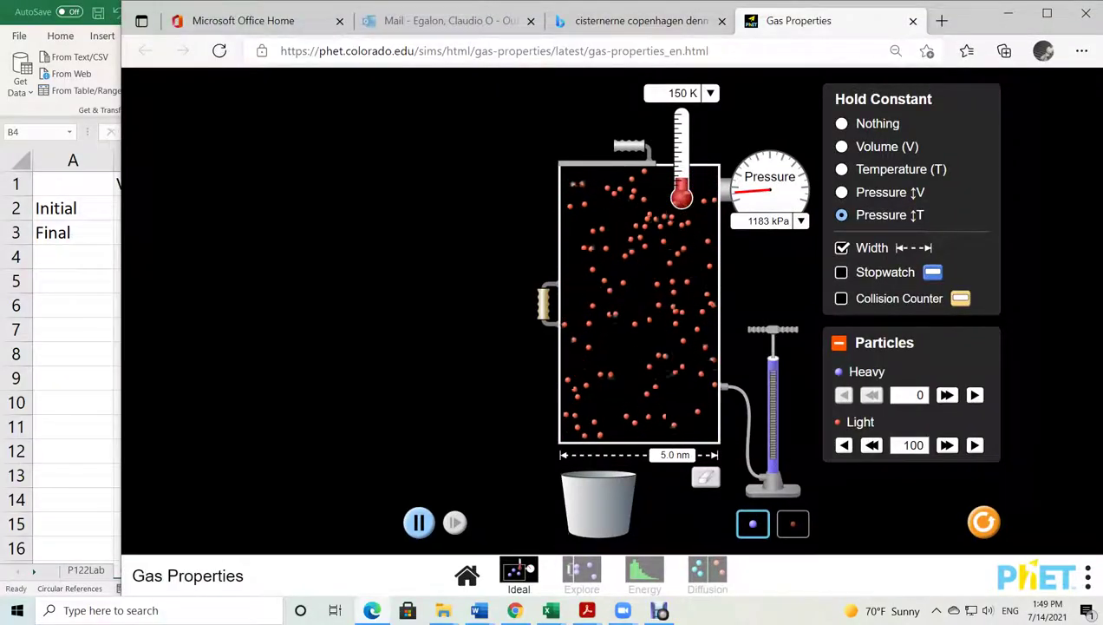
{"action": "left_click_drag", "start_coordinate": [122, 286], "coordinate": [576, 285]}
{"action": "left_click", "coordinate": [402, 13]}
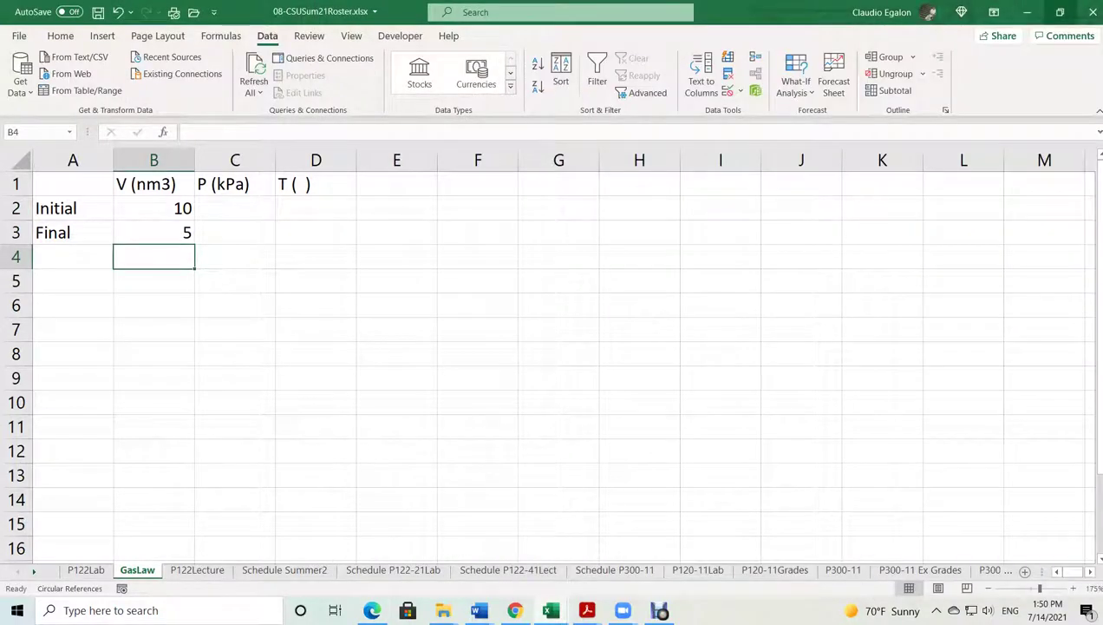
{"action": "left_click", "coordinate": [1047, 13]}
{"action": "left_click_drag", "start_coordinate": [833, 121], "coordinate": [285, 15]}
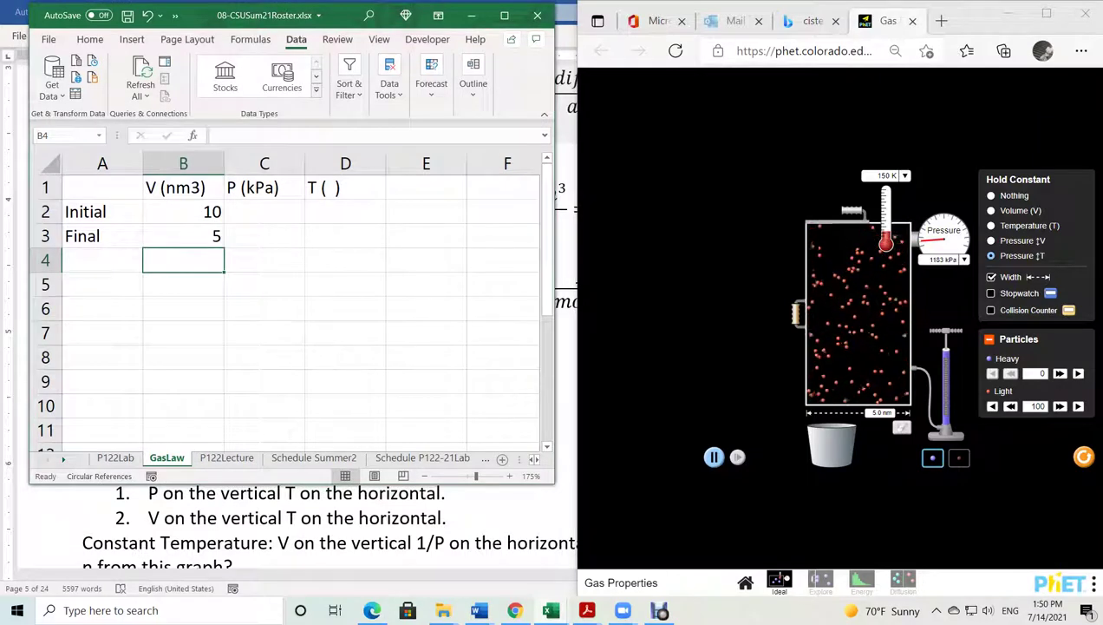
Enter 150 as temperature in D2 and 1183 as pressure in C2 of the Initial row
{"action": "left_click", "coordinate": [345, 211]}
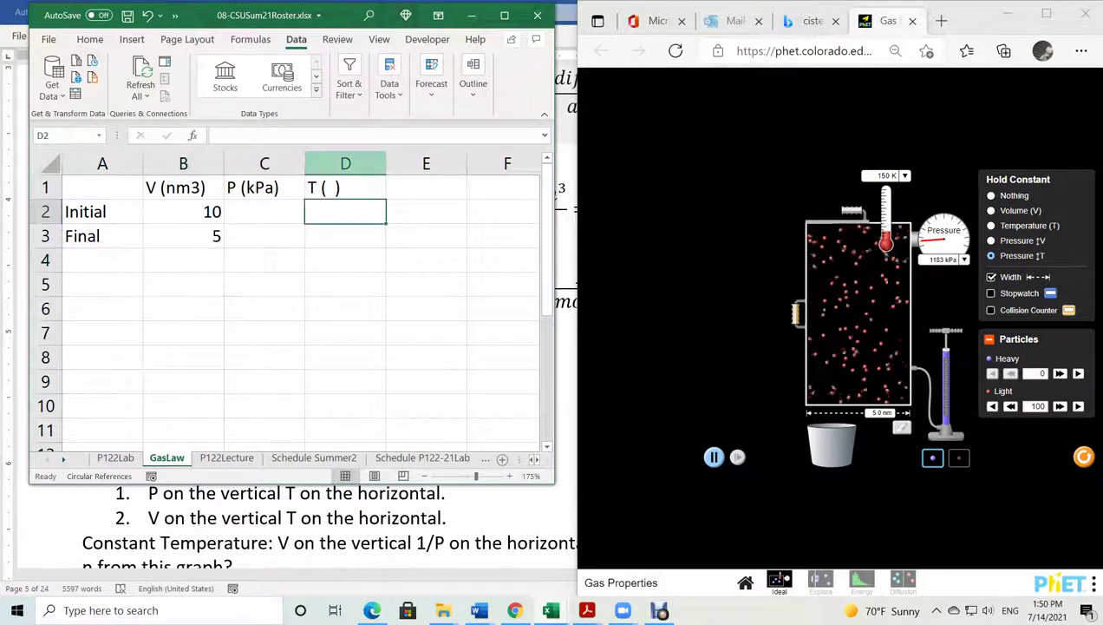
{"action": "type", "text": "150"}
{"action": "key", "text": "Return"}
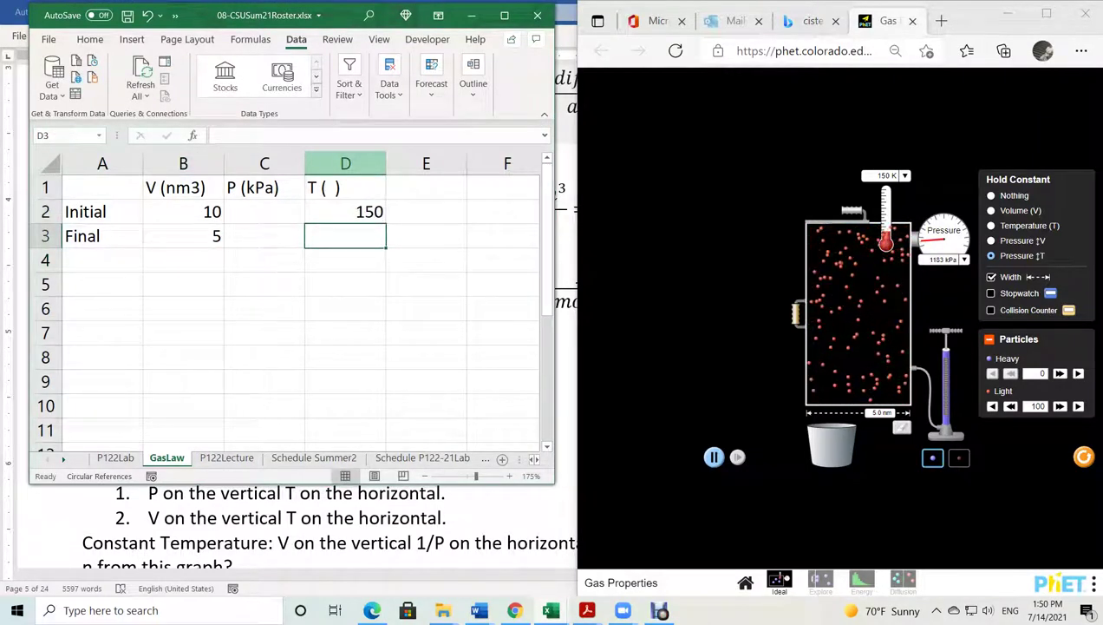
{"action": "left_click", "coordinate": [264, 210]}
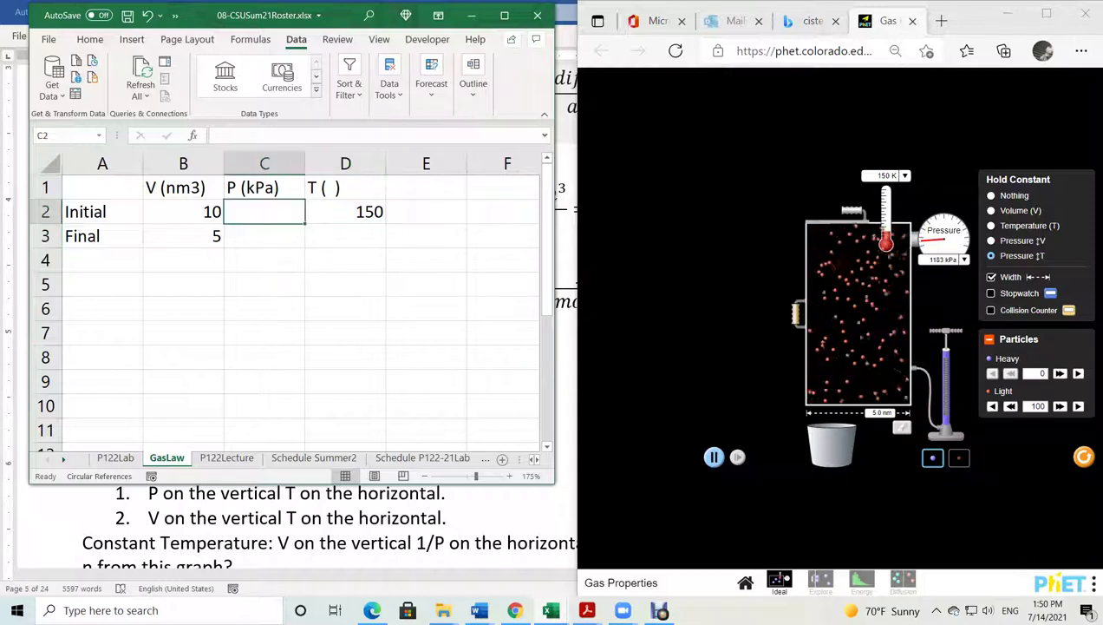
{"action": "type", "text": "1183"}
{"action": "key", "text": "Return"}
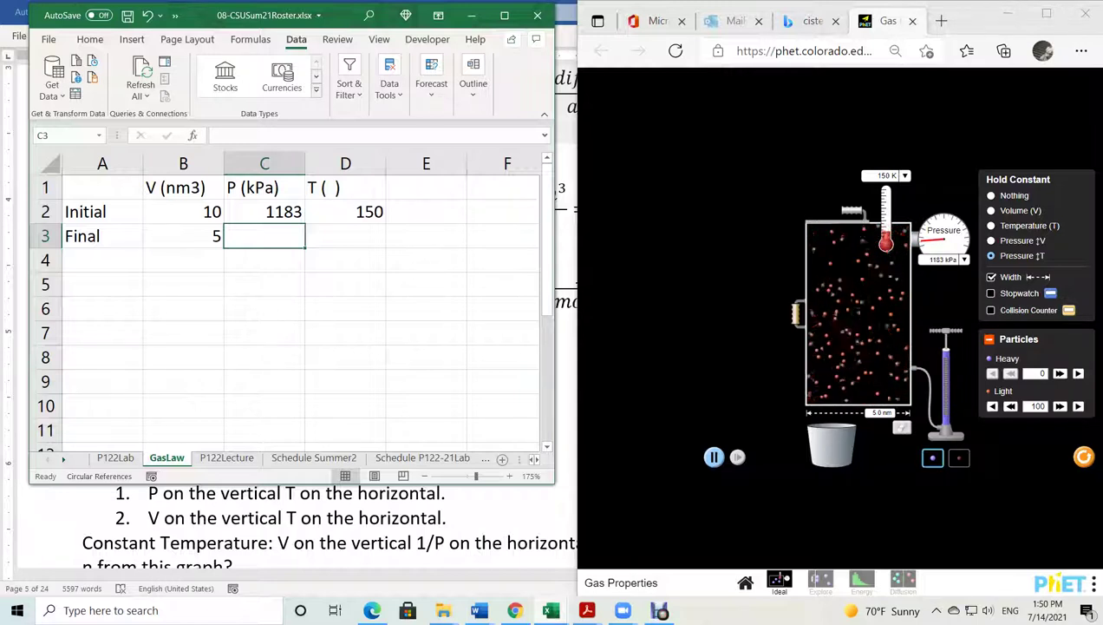
Widen the simulation's gas container to 10.0 nm and enter T 301 in D3 and P 1183 in C3 for the Final row
{"action": "left_click_drag", "start_coordinate": [795, 313], "coordinate": [692, 313]}
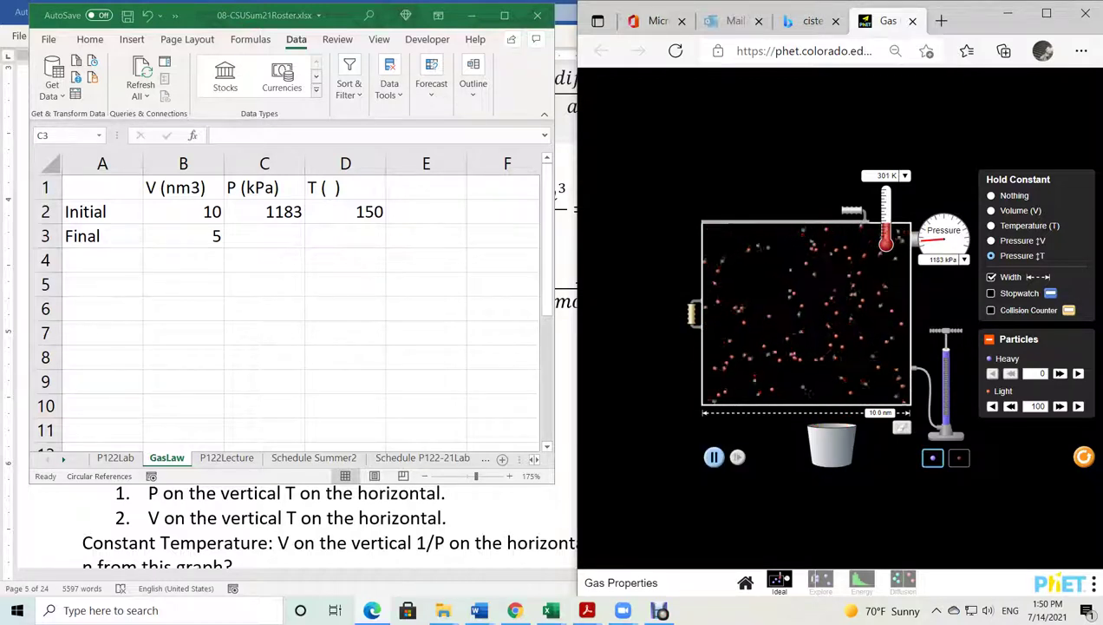
{"action": "left_click", "coordinate": [265, 236]}
{"action": "left_click", "coordinate": [345, 236]}
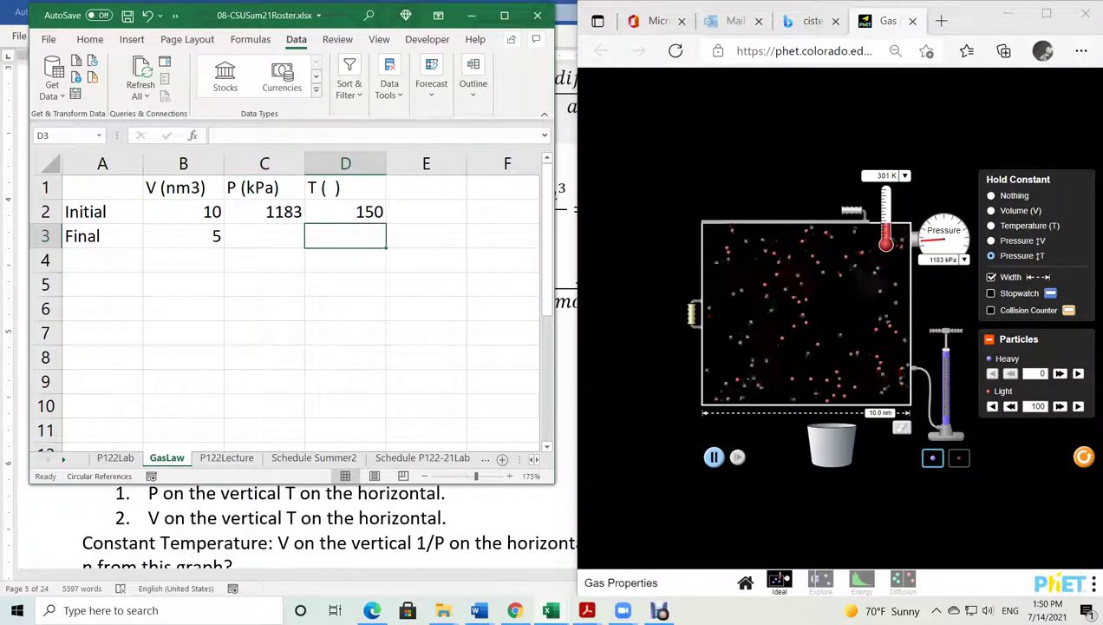
{"action": "type", "text": "301"}
{"action": "key", "text": "Return"}
{"action": "left_click", "coordinate": [345, 236]}
{"action": "left_click", "coordinate": [265, 236]}
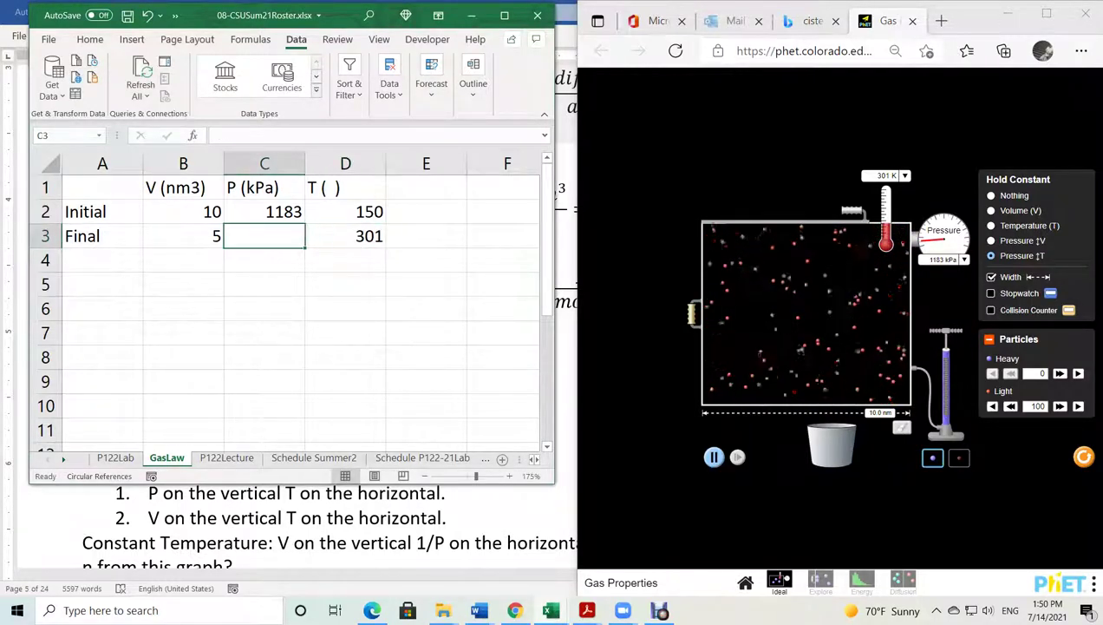
{"action": "type", "text": "1183"}
{"action": "key", "text": "Return"}
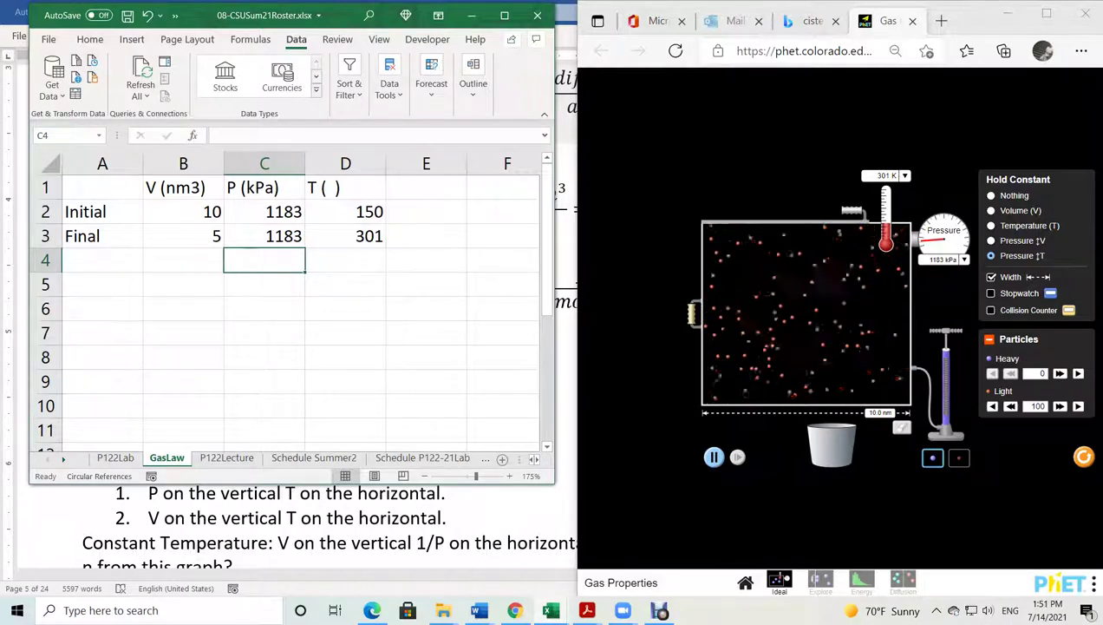
Swap the temperatures in the T column, setting Initial to 301 and Final to 150
{"action": "left_click", "coordinate": [345, 212]}
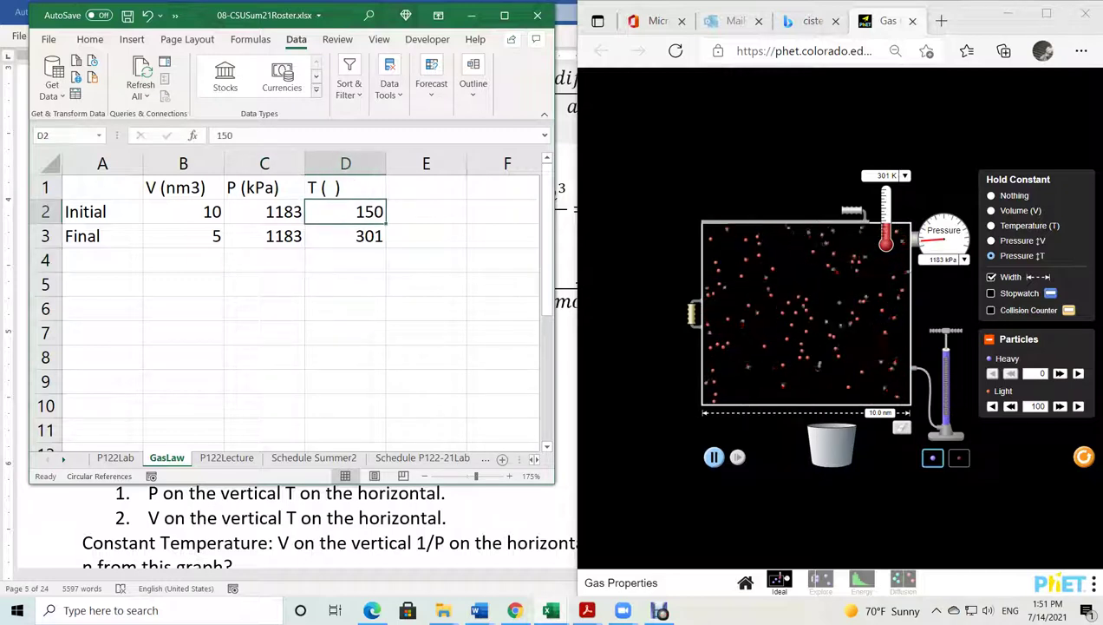
{"action": "type", "text": "301"}
{"action": "key", "text": "Return"}
{"action": "type", "text": "150"}
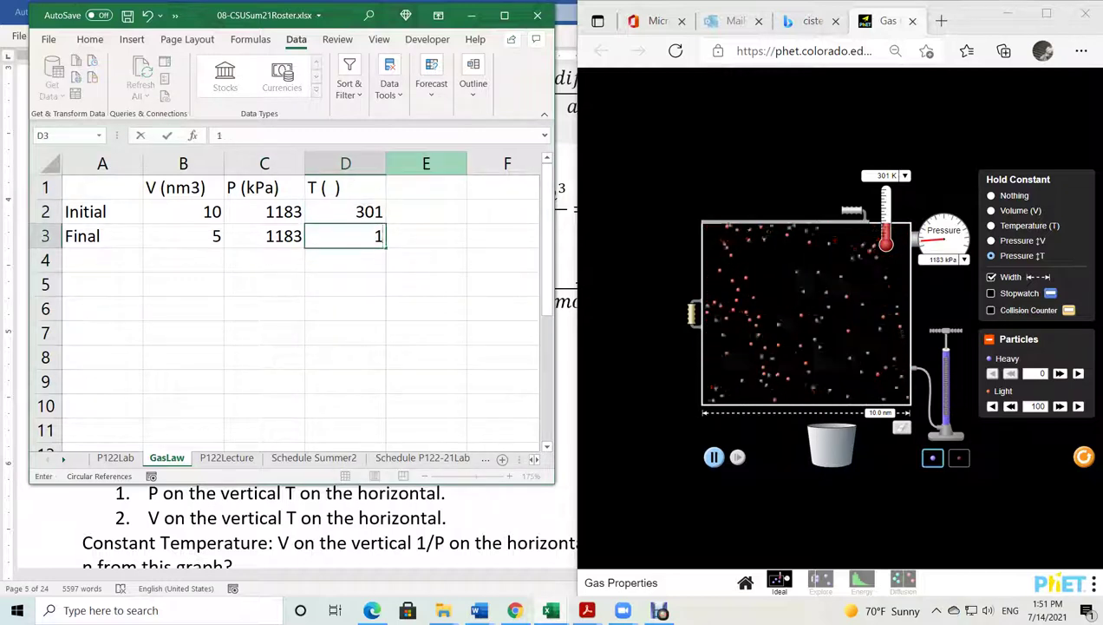
{"action": "key", "text": "Return"}
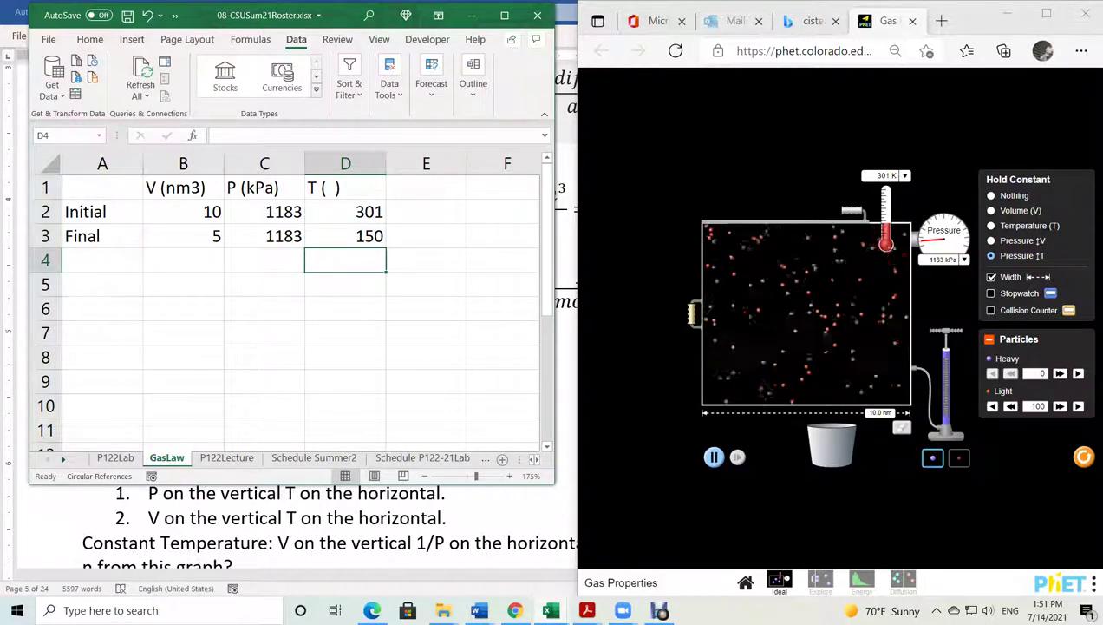
Move the whole data table one row down and one column right so that it starts at B2
{"action": "left_click", "coordinate": [183, 211]}
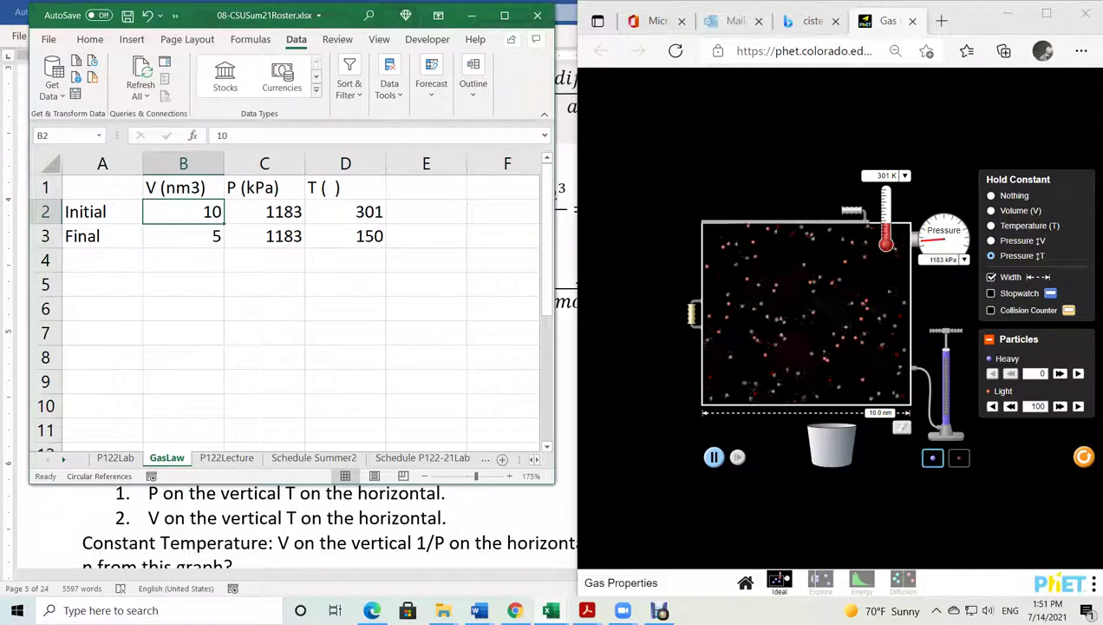
{"action": "left_click", "coordinate": [183, 235]}
{"action": "left_click", "coordinate": [183, 211]}
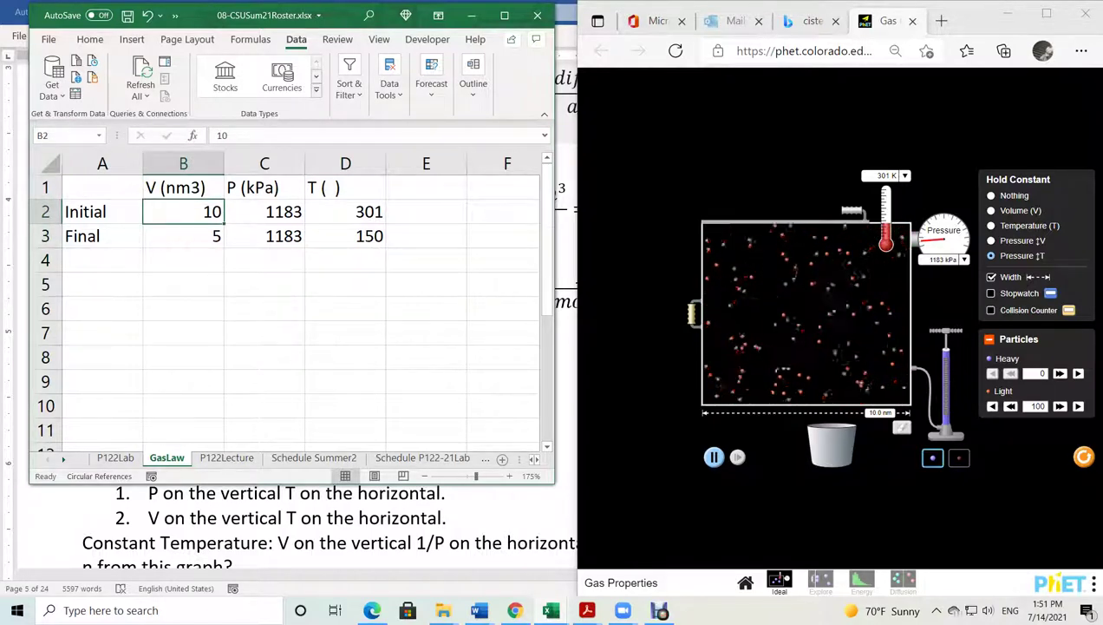
{"action": "key", "text": "ctrl+a"}
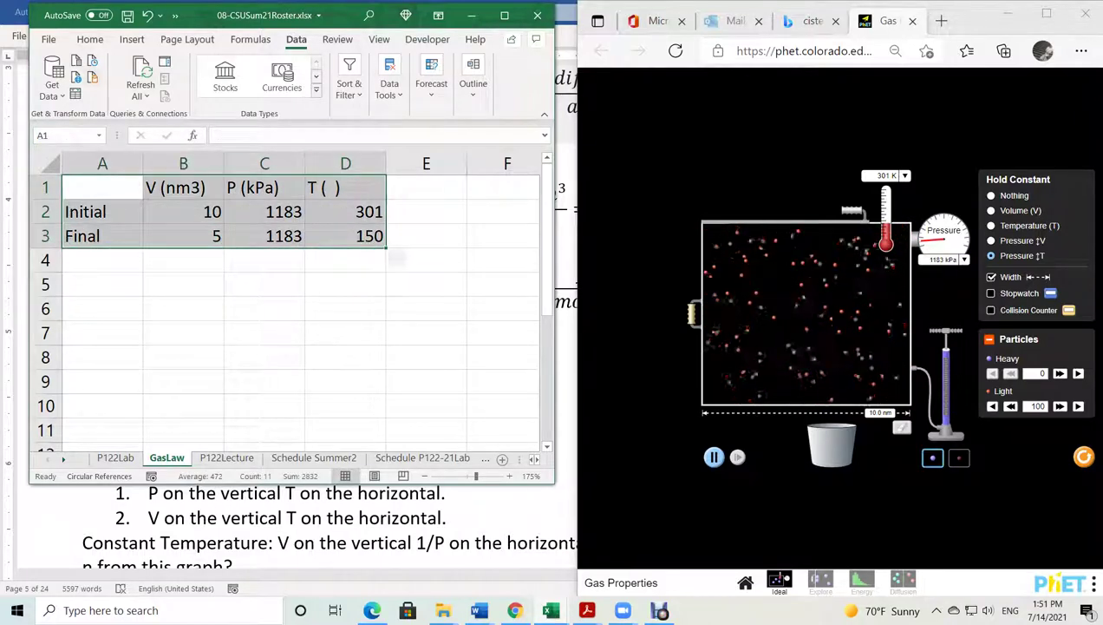
{"action": "left_click_drag", "start_coordinate": [156, 248], "coordinate": [237, 273]}
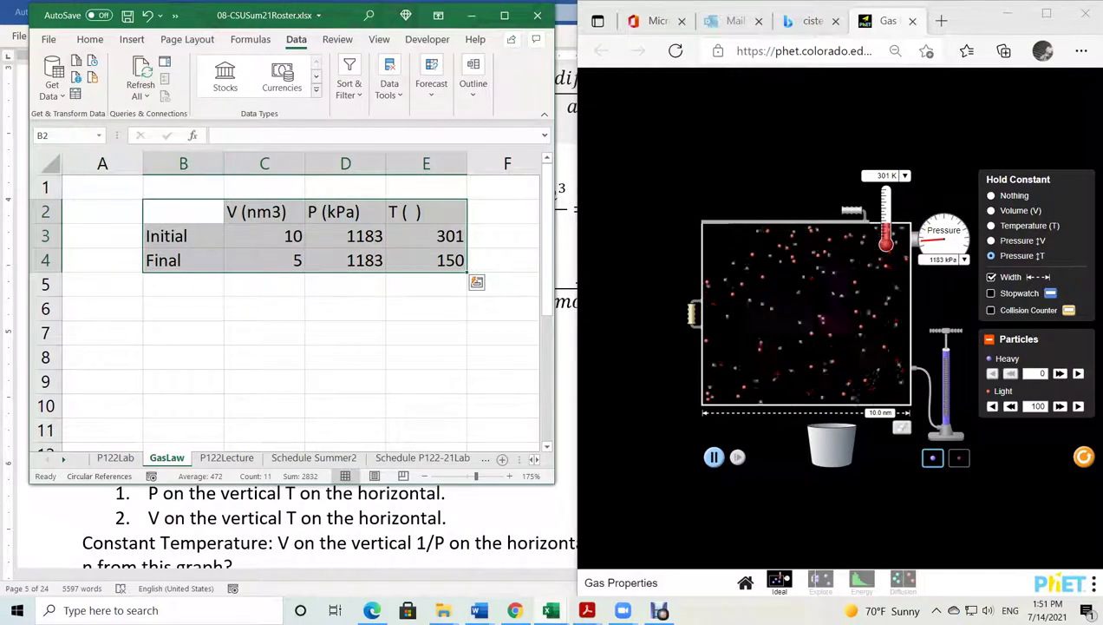
Apply outside borders around the table B2:E4 and around its row-label column B2:B4
{"action": "left_click", "coordinate": [89, 39]}
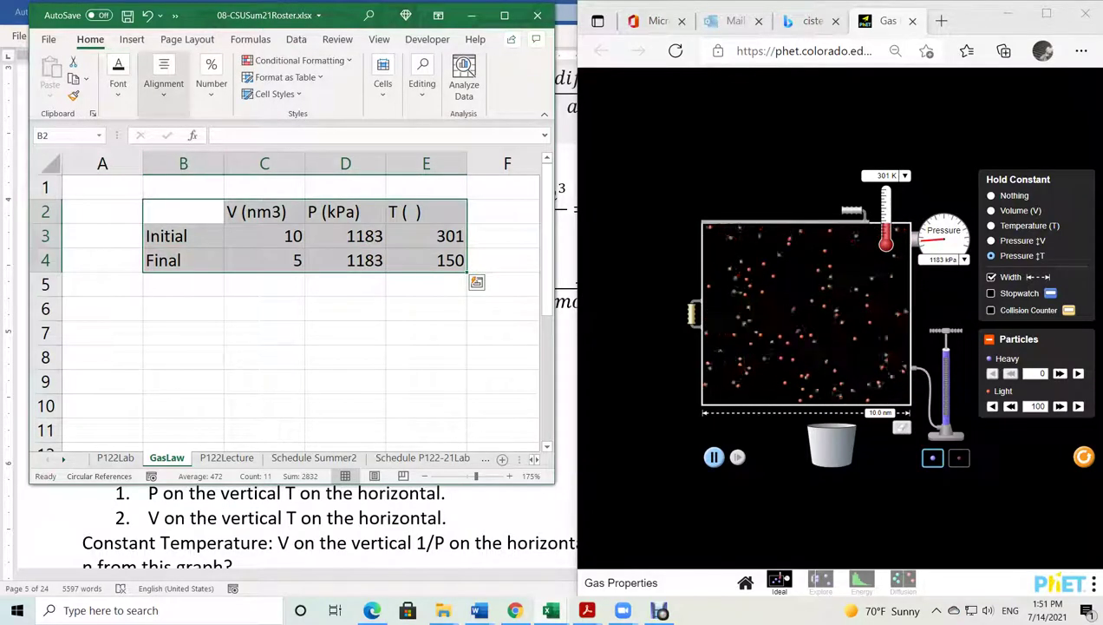
{"action": "key", "text": "super+Up"}
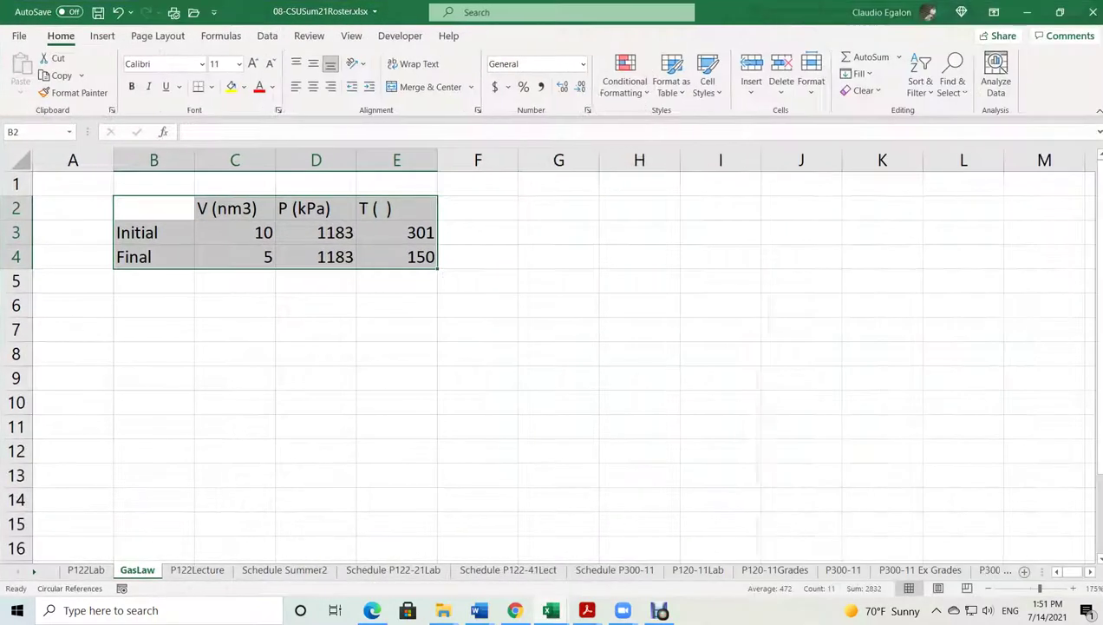
{"action": "left_click", "coordinate": [212, 86]}
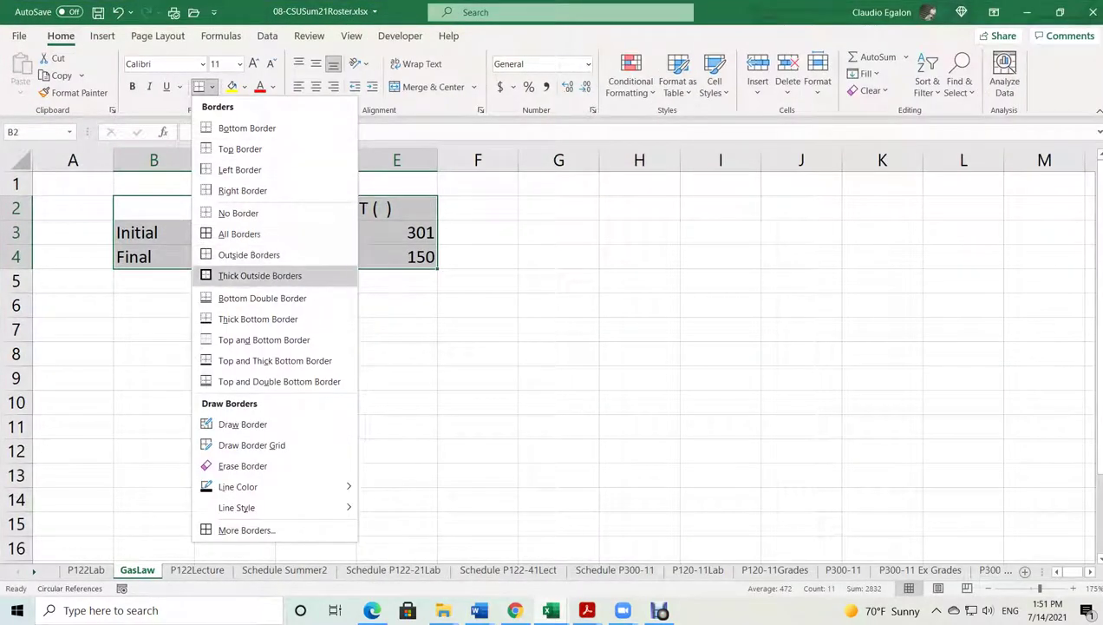
{"action": "left_click", "coordinate": [249, 254]}
{"action": "left_click_drag", "start_coordinate": [153, 208], "coordinate": [153, 257]}
{"action": "left_click", "coordinate": [199, 87]}
Add an outside border around the table's header row B2:E2
{"action": "left_click_drag", "start_coordinate": [153, 209], "coordinate": [397, 209]}
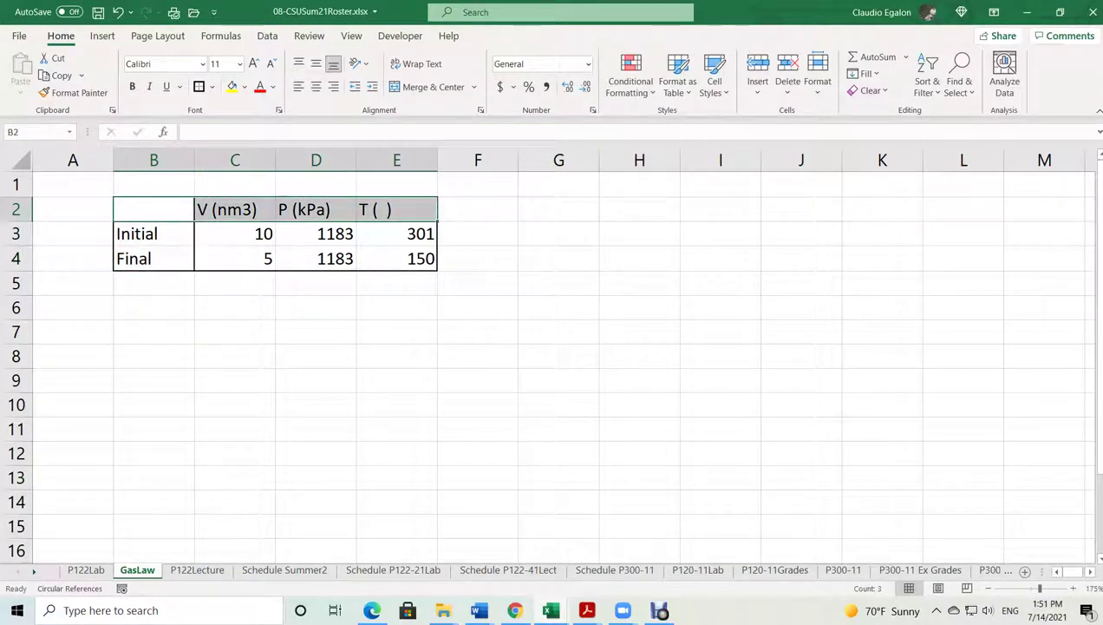
{"action": "left_click", "coordinate": [396, 356]}
{"action": "left_click_drag", "start_coordinate": [154, 209], "coordinate": [397, 209]}
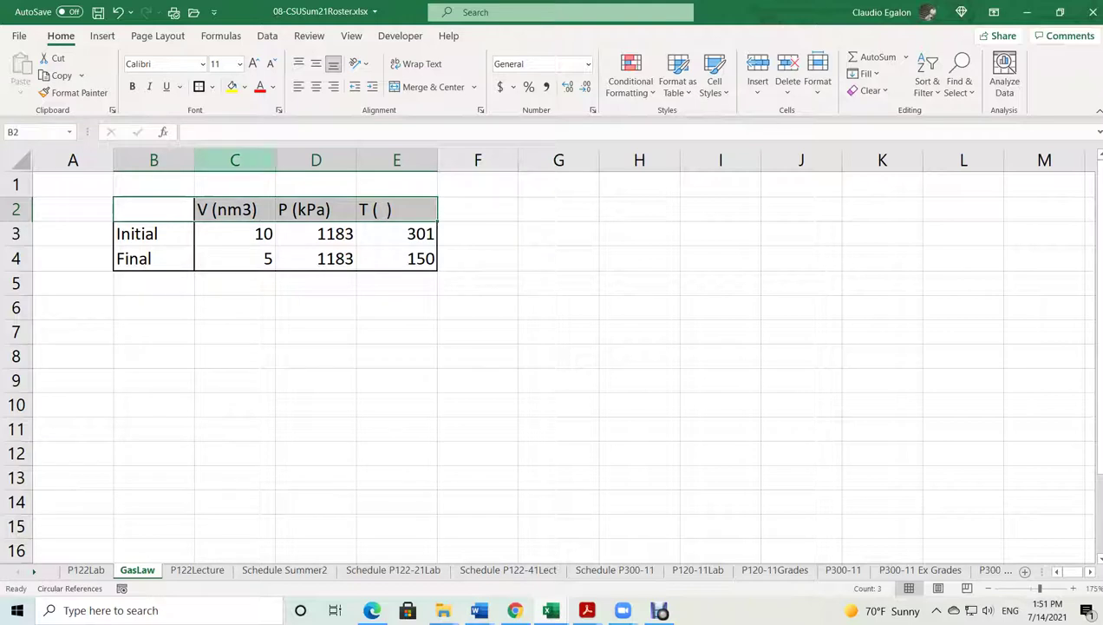
{"action": "left_click", "coordinate": [234, 332]}
{"action": "left_click_drag", "start_coordinate": [153, 209], "coordinate": [421, 209]}
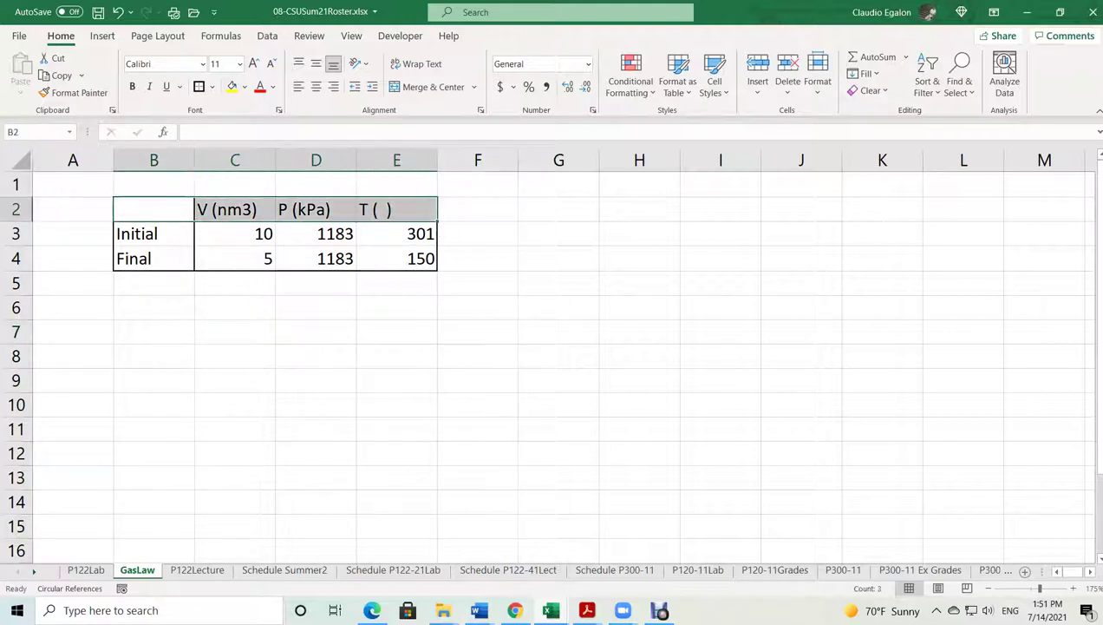
{"action": "left_click", "coordinate": [199, 86]}
{"action": "left_click", "coordinate": [316, 356]}
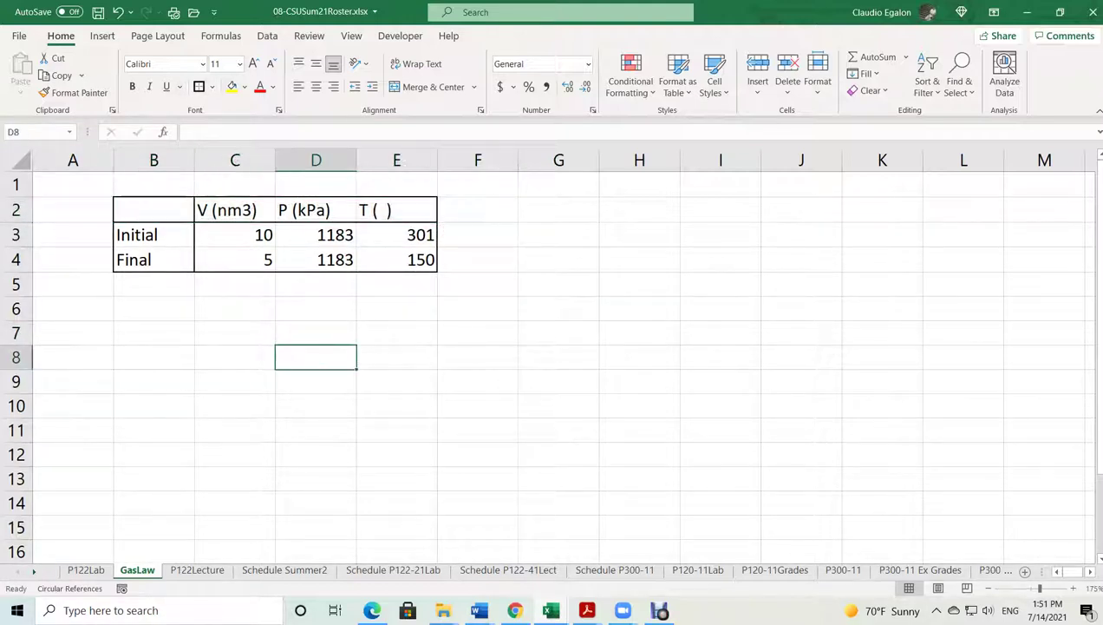
Format the 3 in the V (nm3) header in C2 as superscript
{"action": "left_click", "coordinate": [234, 209]}
{"action": "left_click", "coordinate": [212, 132]}
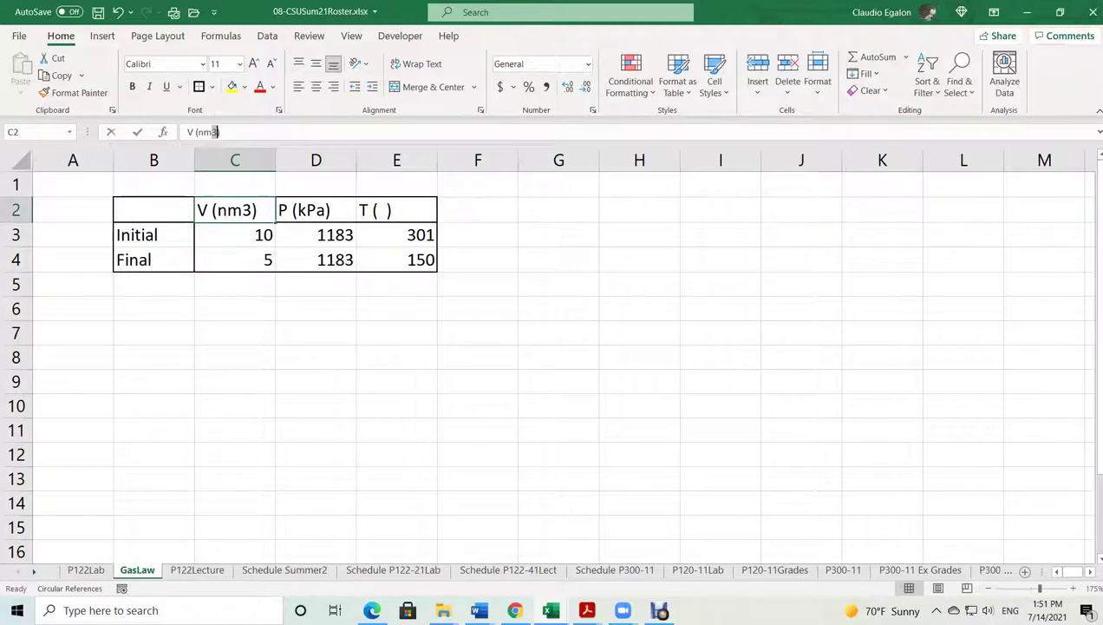
{"action": "right_click", "coordinate": [214, 131]}
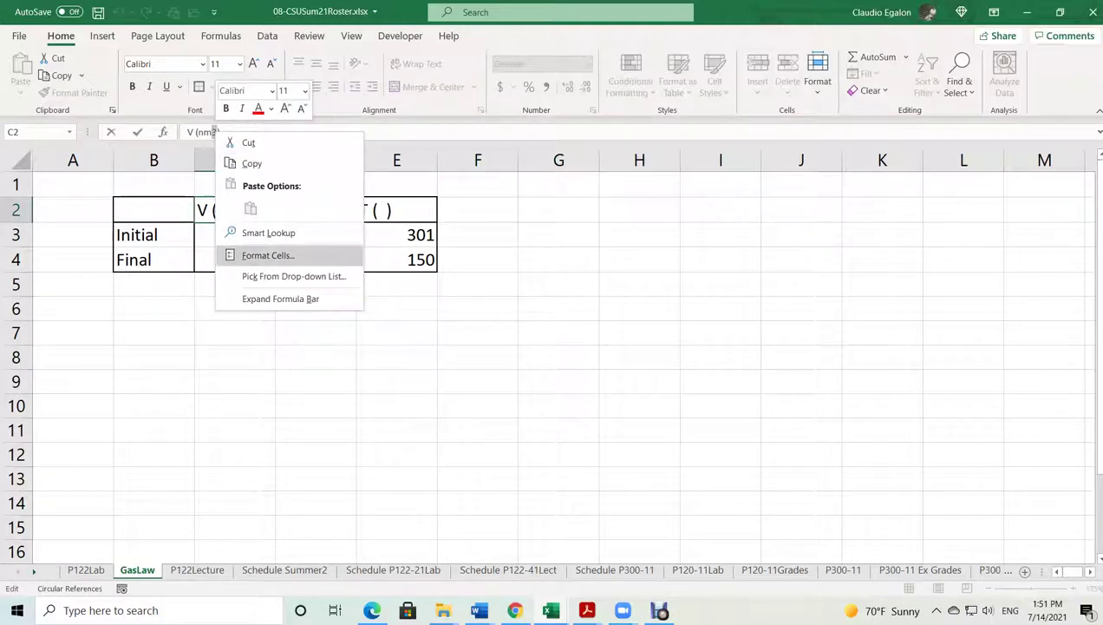
{"action": "left_click", "coordinate": [268, 255]}
{"action": "left_click", "coordinate": [106, 276]}
{"action": "left_click", "coordinate": [356, 417]}
{"action": "left_click", "coordinate": [477, 431]}
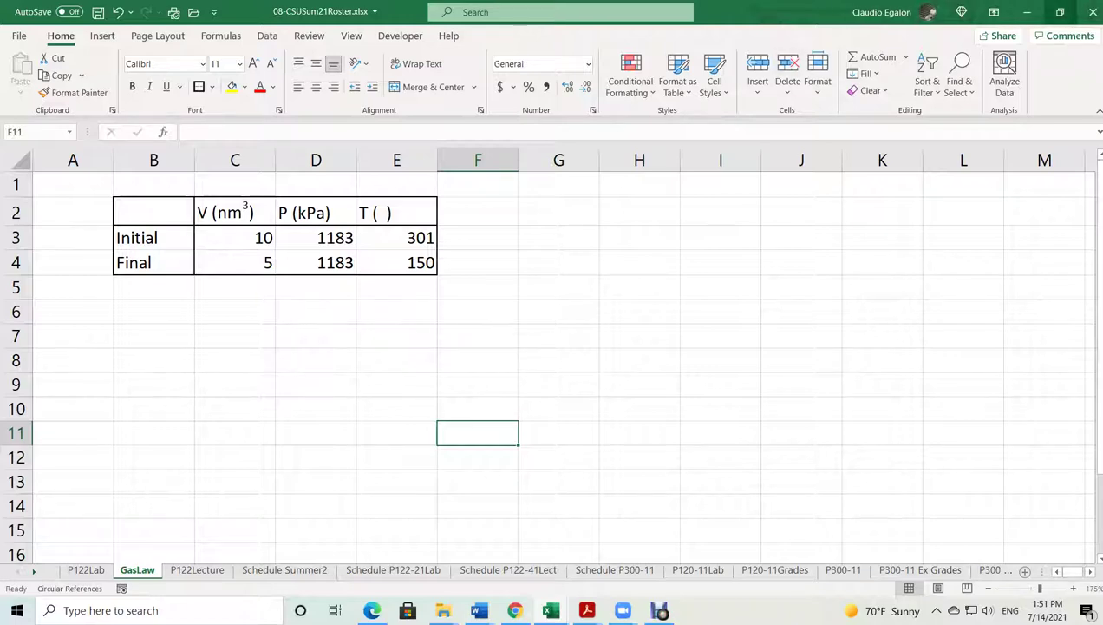
Switch to VRLab 02- Gas LawsCorrected.docx in Word and examine step 4, its table, and questions i and ii on the initial and final PV/T
{"action": "left_click", "coordinate": [1059, 12]}
{"action": "mouse_move", "coordinate": [248, 15]}
{"action": "left_mouse_down"}
{"action": "mouse_move", "coordinate": [350, 18]}
{"action": "mouse_move", "coordinate": [261, 8]}
{"action": "left_mouse_up"}
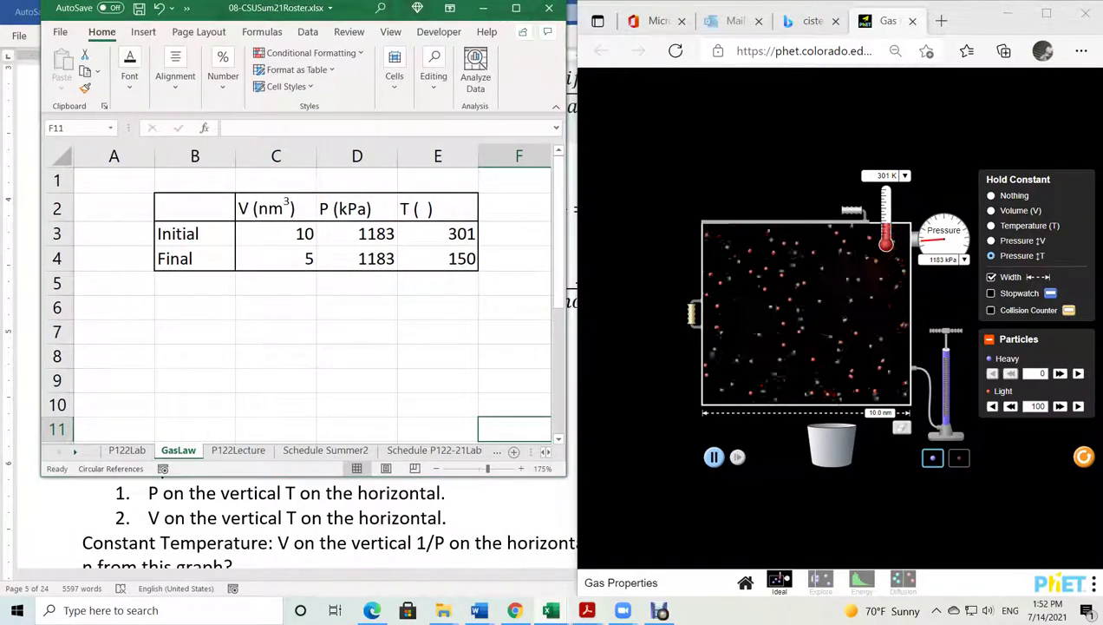
{"action": "mouse_move", "coordinate": [478, 610]}
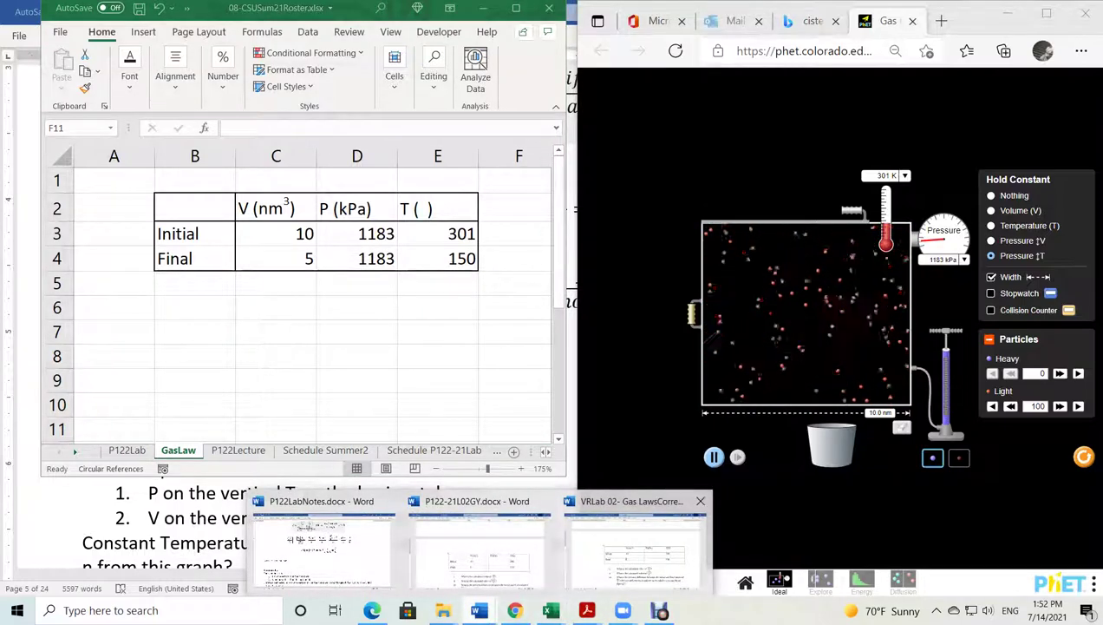
{"action": "left_click", "coordinate": [636, 537]}
{"action": "scroll", "coordinate": [556, 330], "scroll_direction": "up", "scroll_amount": 5}
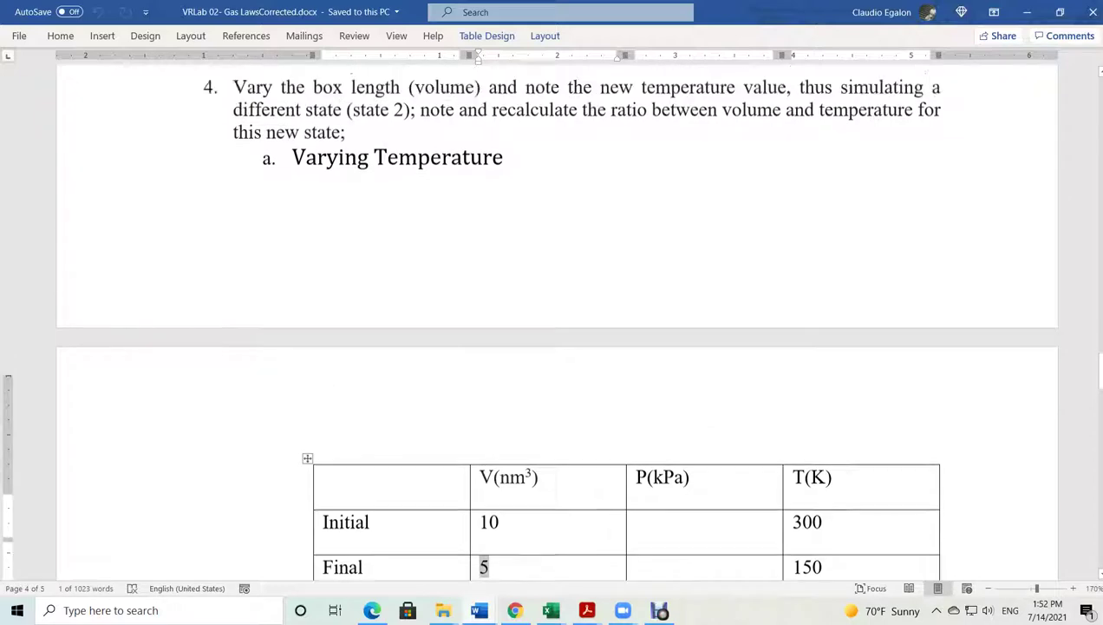
{"action": "triple_click", "coordinate": [722, 197]}
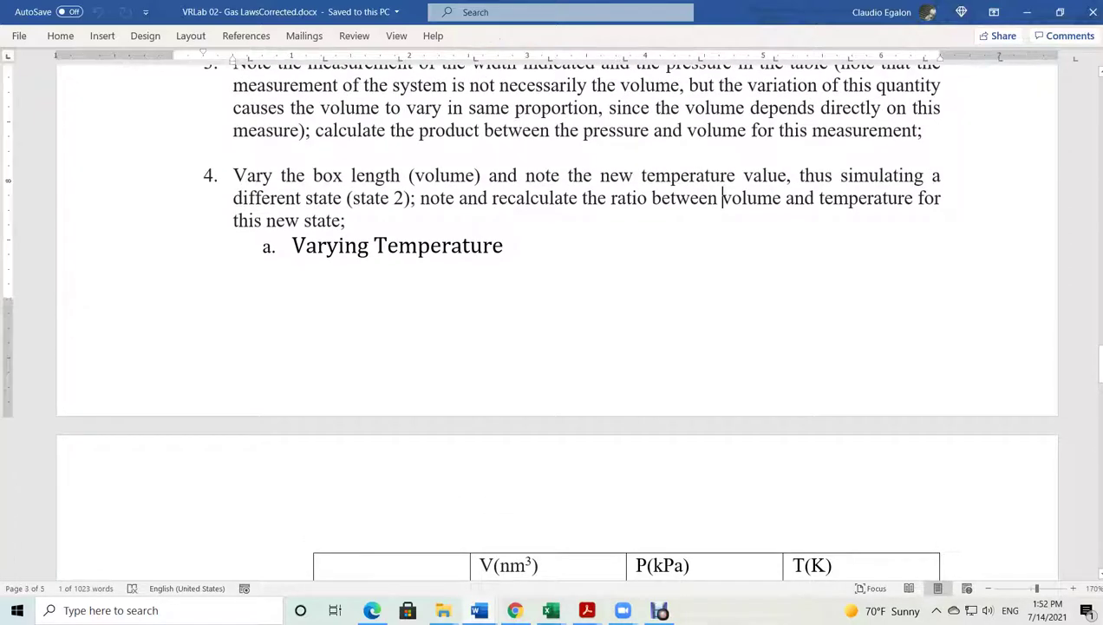
{"action": "scroll", "coordinate": [721, 197], "scroll_direction": "down", "scroll_amount": 3}
{"action": "scroll", "coordinate": [555, 339], "scroll_direction": "down", "scroll_amount": 4}
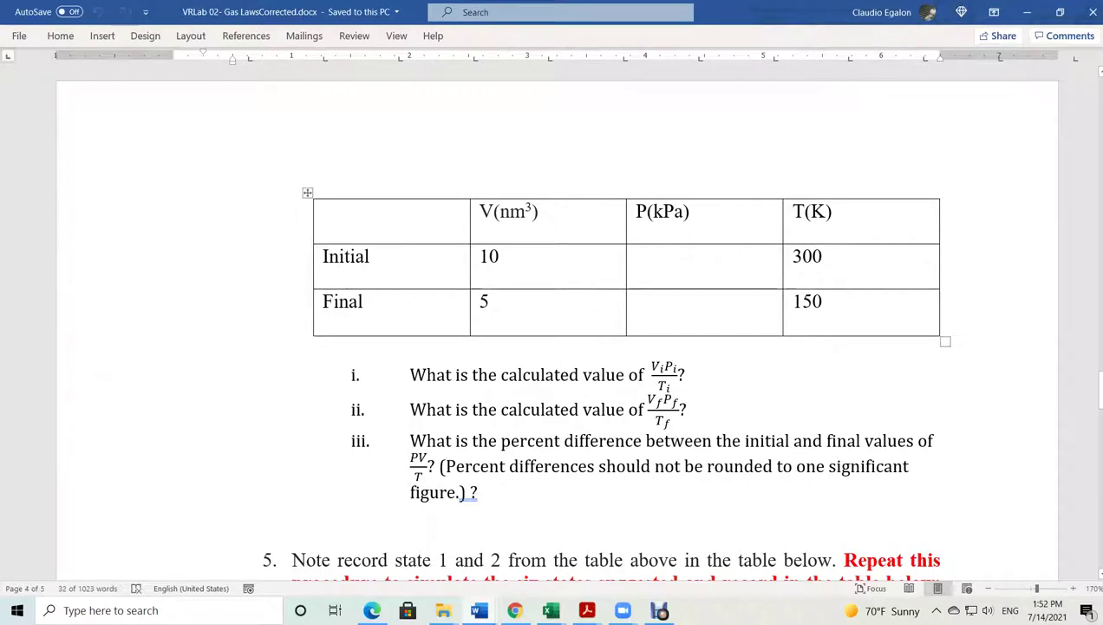
{"action": "triple_click", "coordinate": [518, 375]}
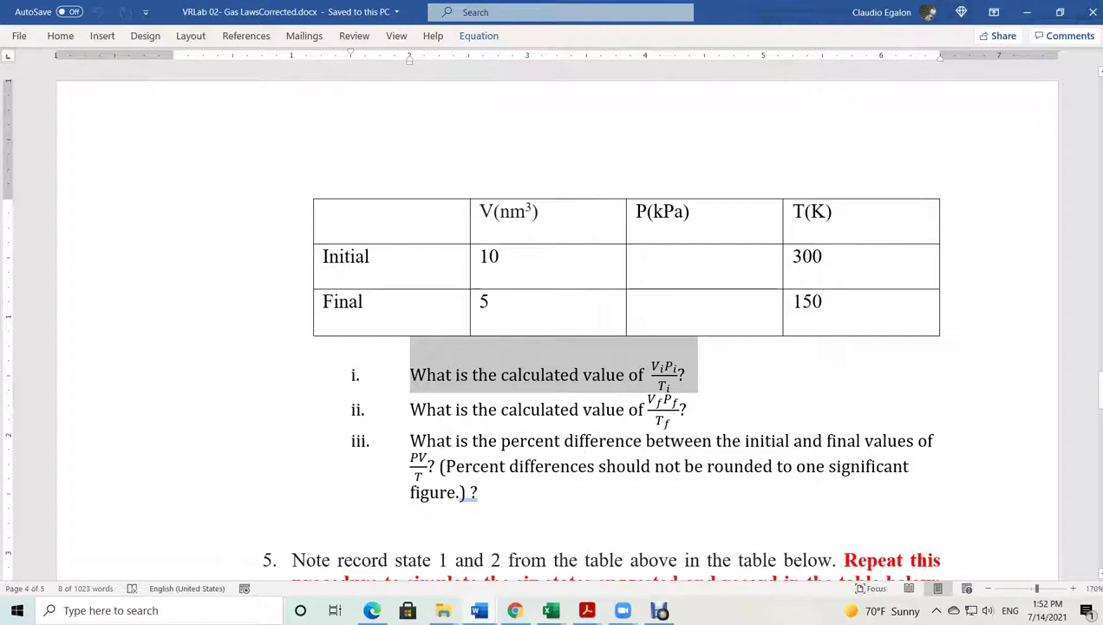
{"action": "triple_click", "coordinate": [519, 409]}
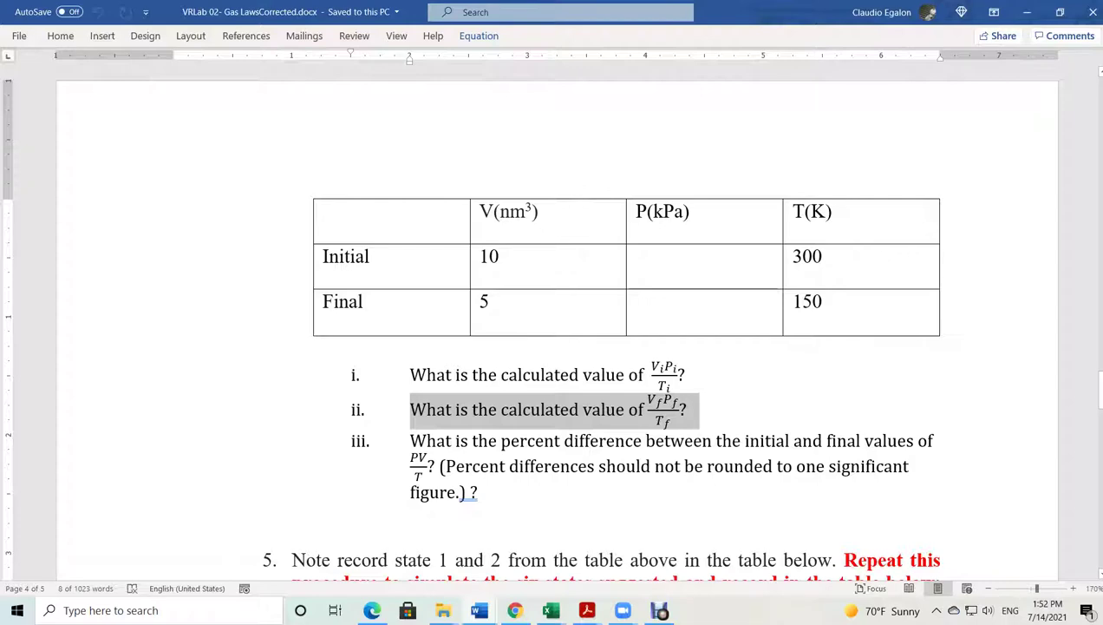
{"action": "left_click", "coordinate": [1028, 13]}
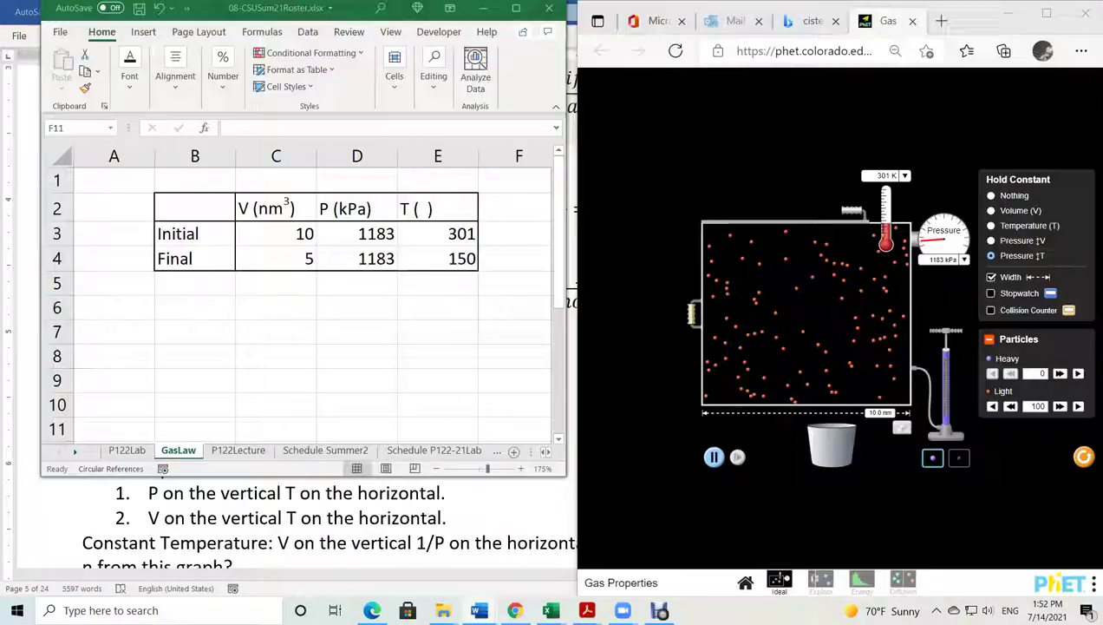
Return to the GasLaw sheet in Excel, maximize it, and enter the header PV/T ( ) in F2
{"action": "left_click", "coordinate": [516, 7]}
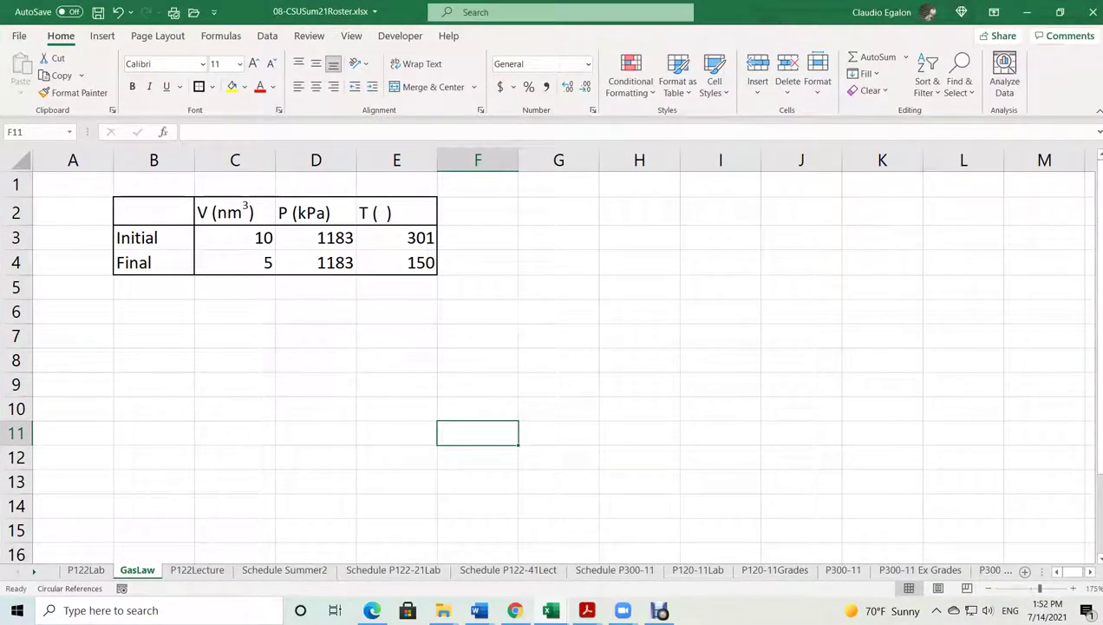
{"action": "left_click", "coordinate": [477, 211]}
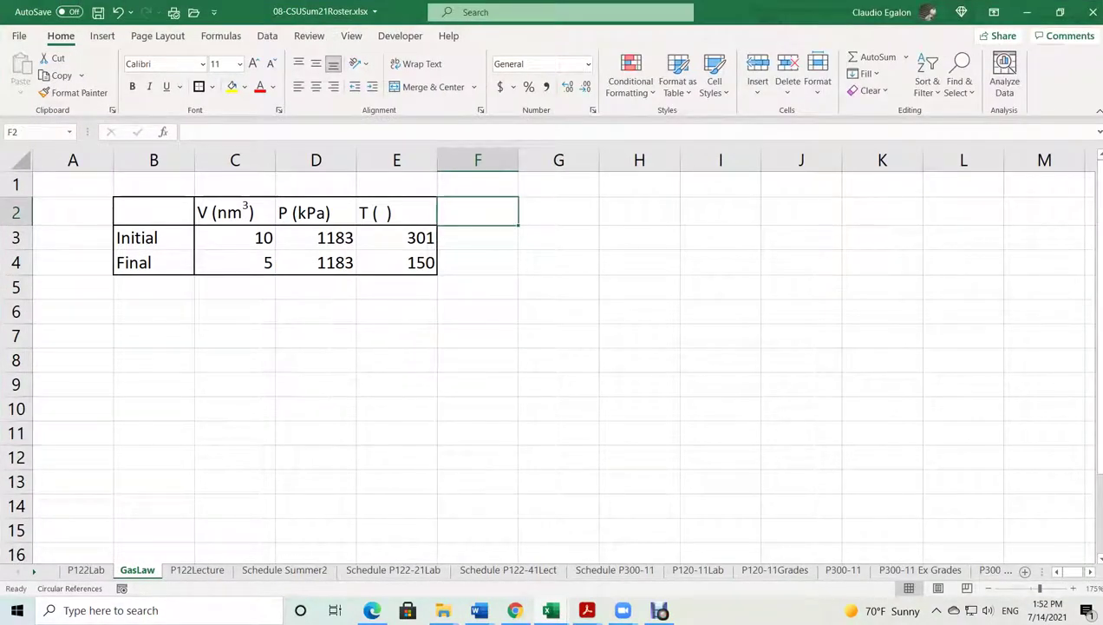
{"action": "type", "text": "PV"}
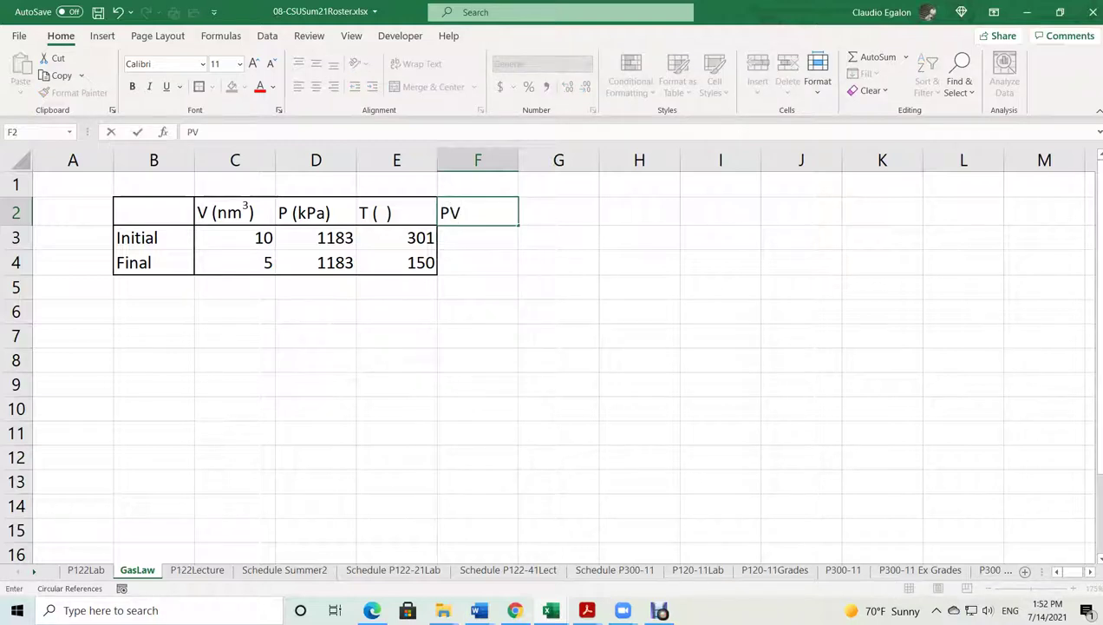
{"action": "type", "text": "/T ( )"}
{"action": "key", "text": "Return"}
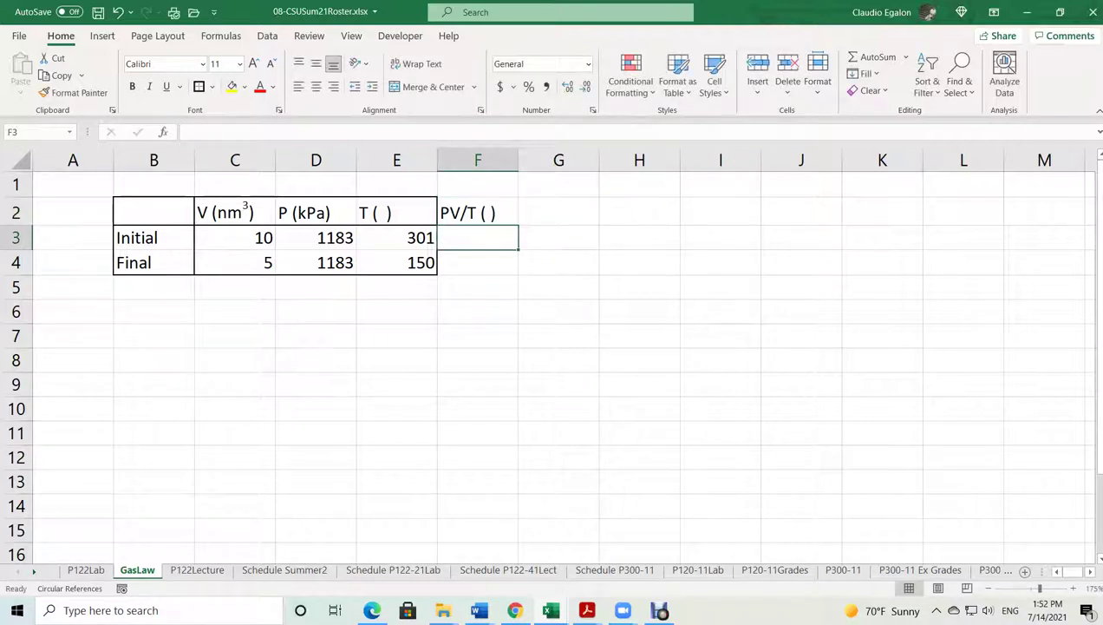
Apply outside borders around the new column F2:F4 and around the header cells C2:F2
{"action": "left_click_drag", "start_coordinate": [477, 213], "coordinate": [477, 262]}
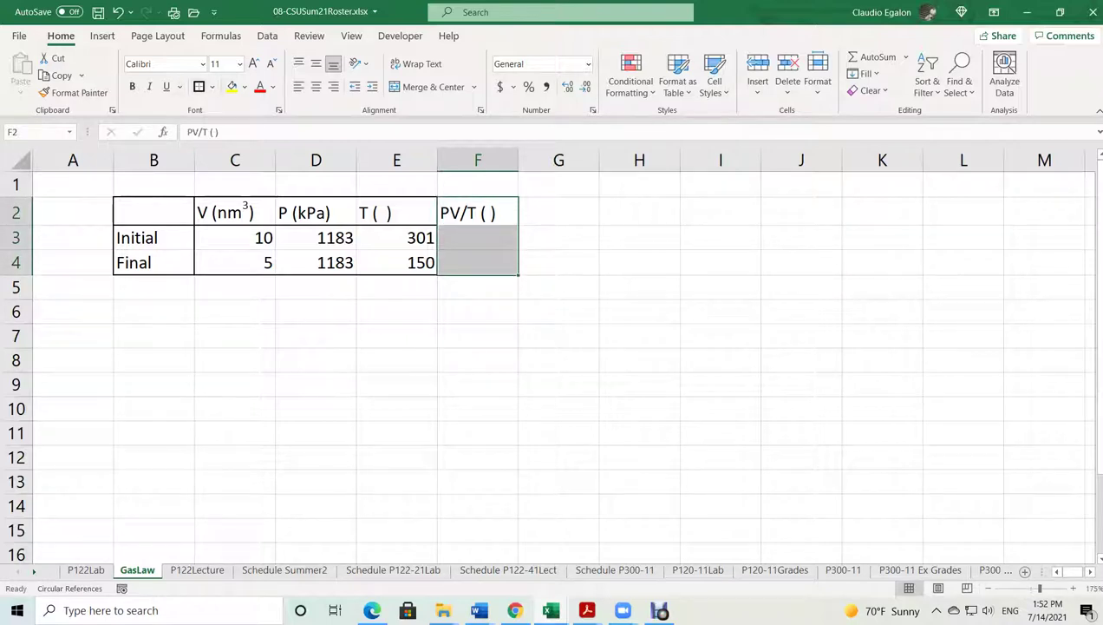
{"action": "key", "text": "Left"}
{"action": "key", "text": "Left"}
{"action": "key", "text": "Left"}
{"action": "key", "text": "shift+Right"}
{"action": "key", "text": "shift+Right"}
{"action": "key", "text": "shift+Right"}
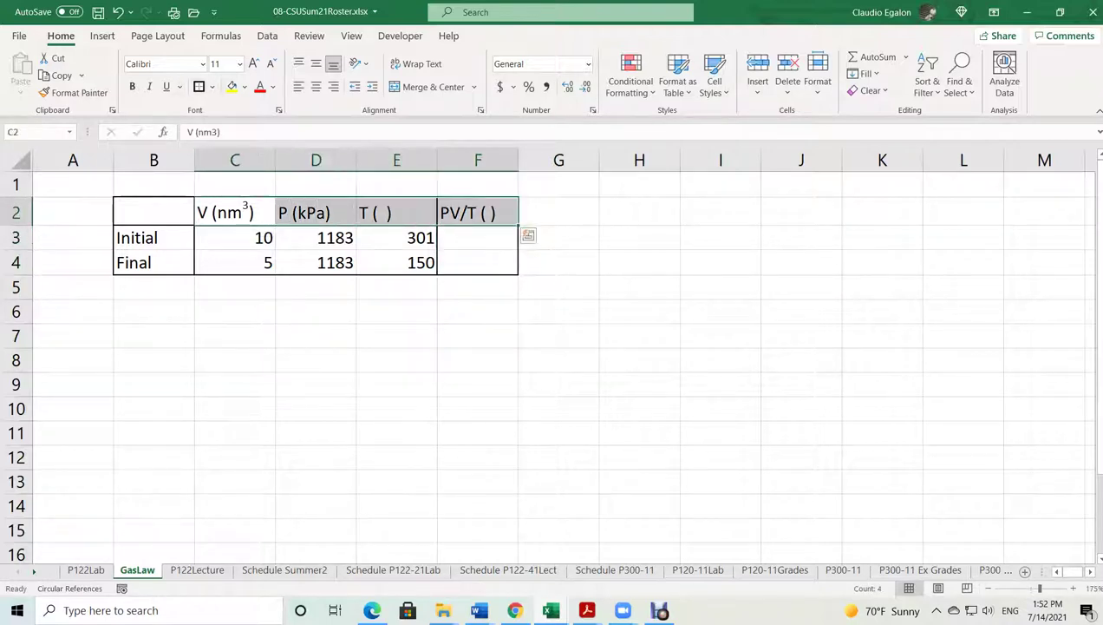
Enter the formula =D3*C3/E3 in F3 to calculate PV/T for the initial state
{"action": "left_click", "coordinate": [477, 236]}
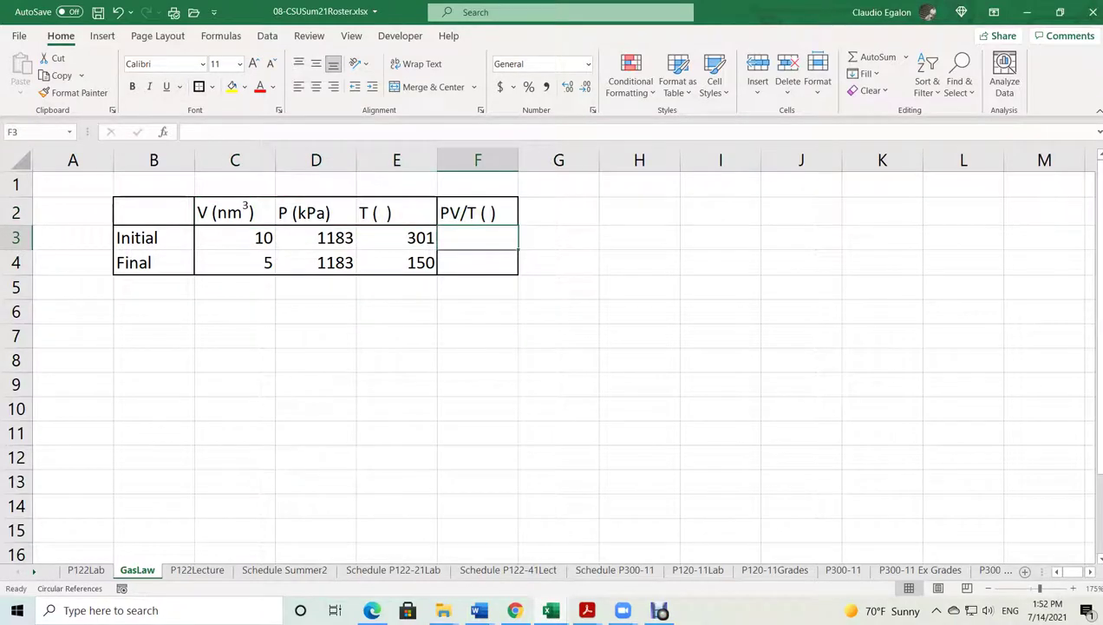
{"action": "type", "text": "="}
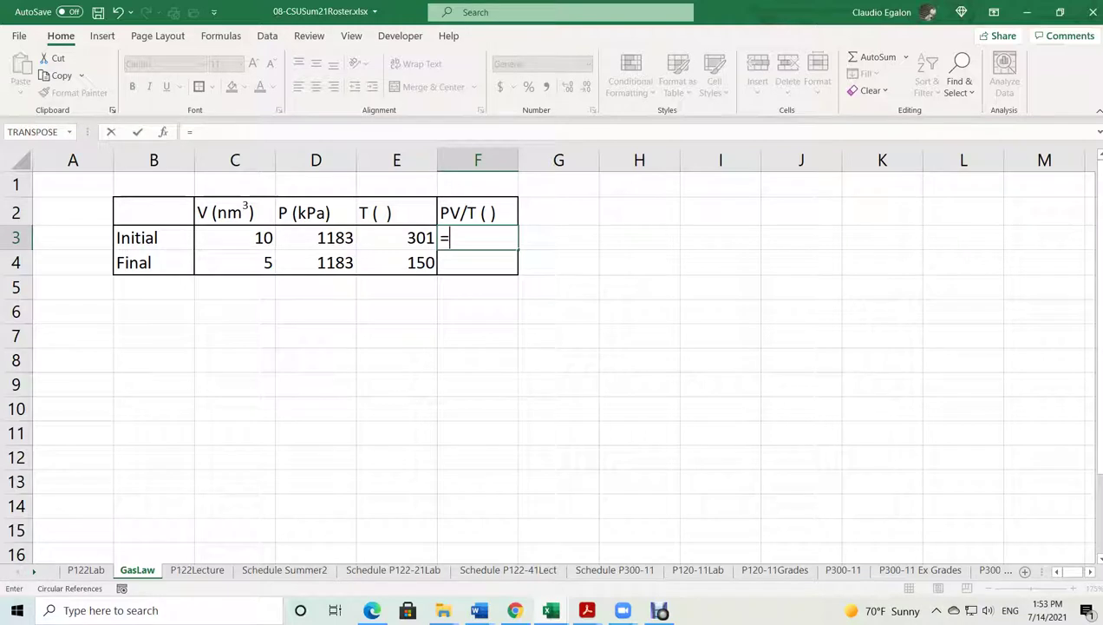
{"action": "left_click", "coordinate": [316, 236]}
{"action": "type", "text": "*"}
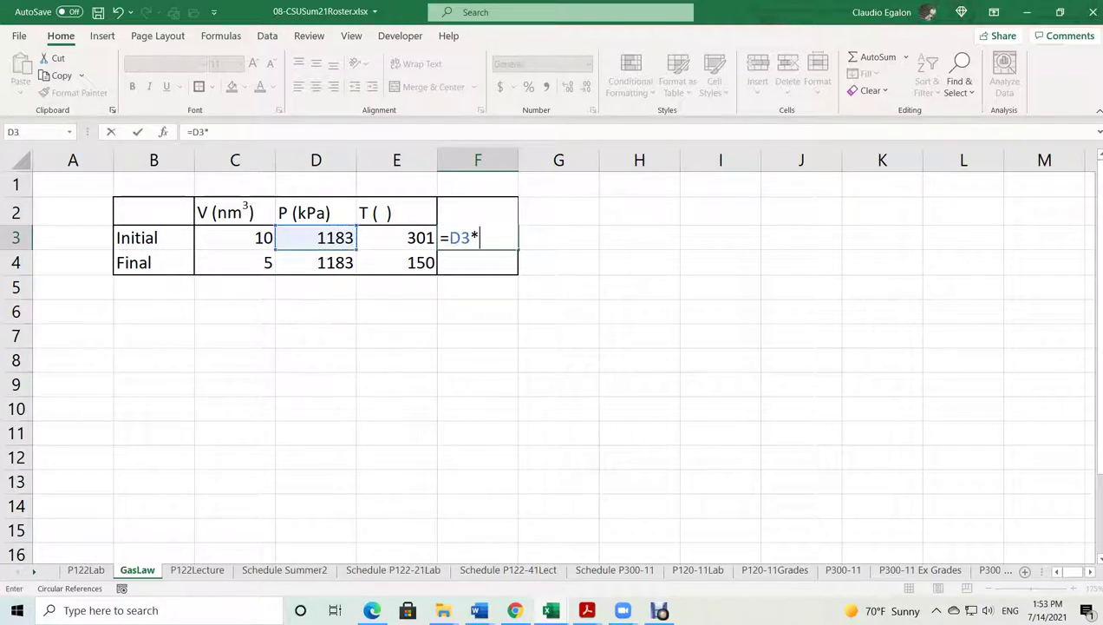
{"action": "left_click", "coordinate": [235, 238]}
{"action": "type", "text": "/E3"}
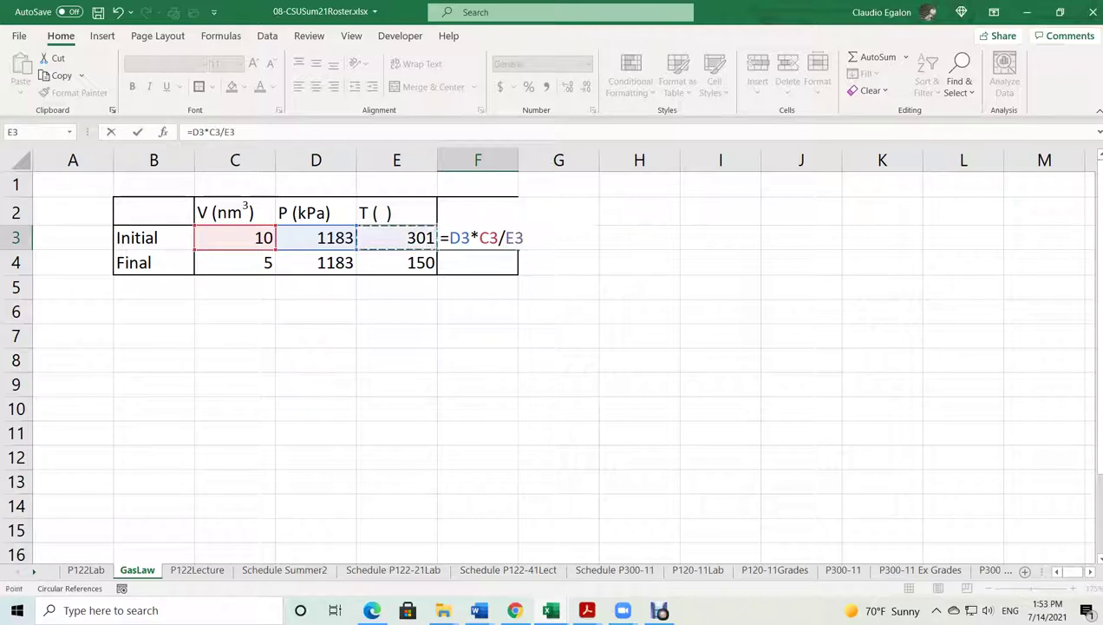
{"action": "key", "text": "Return"}
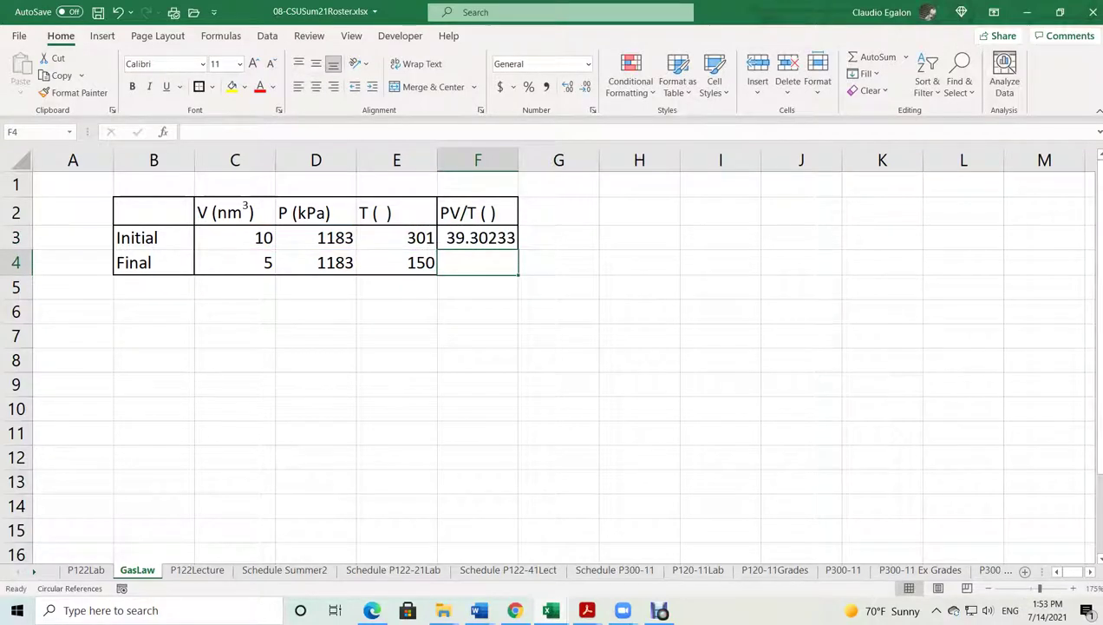
Fill the F3 formula down to F4 and reapply the outside border around the data rows B3:F4
{"action": "left_click", "coordinate": [478, 237]}
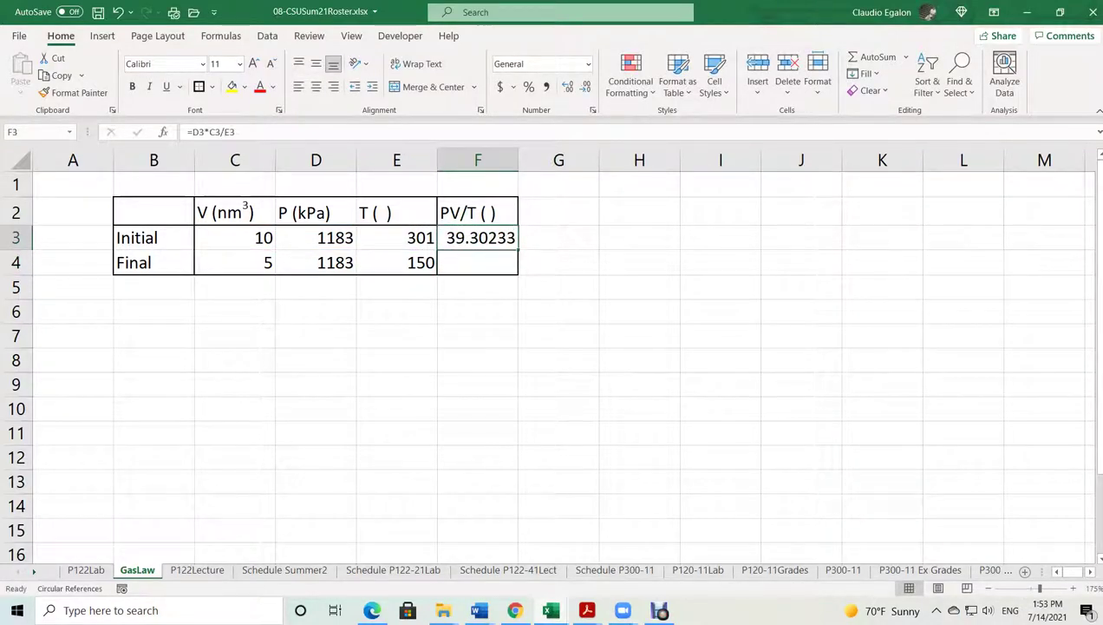
{"action": "left_click_drag", "start_coordinate": [518, 250], "coordinate": [518, 272]}
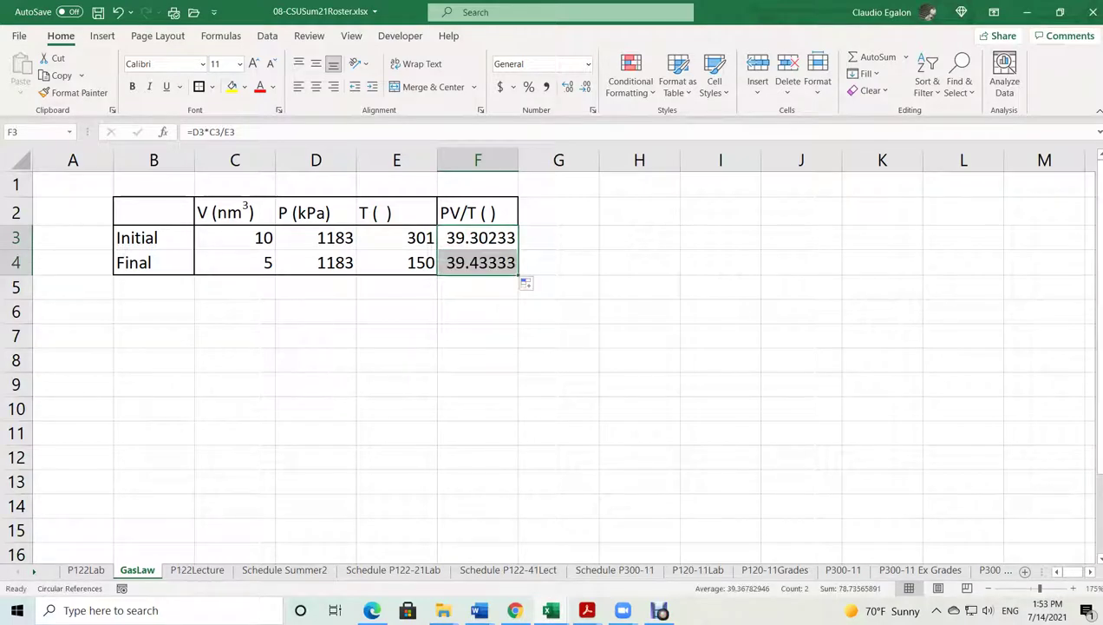
{"action": "left_click", "coordinate": [639, 359]}
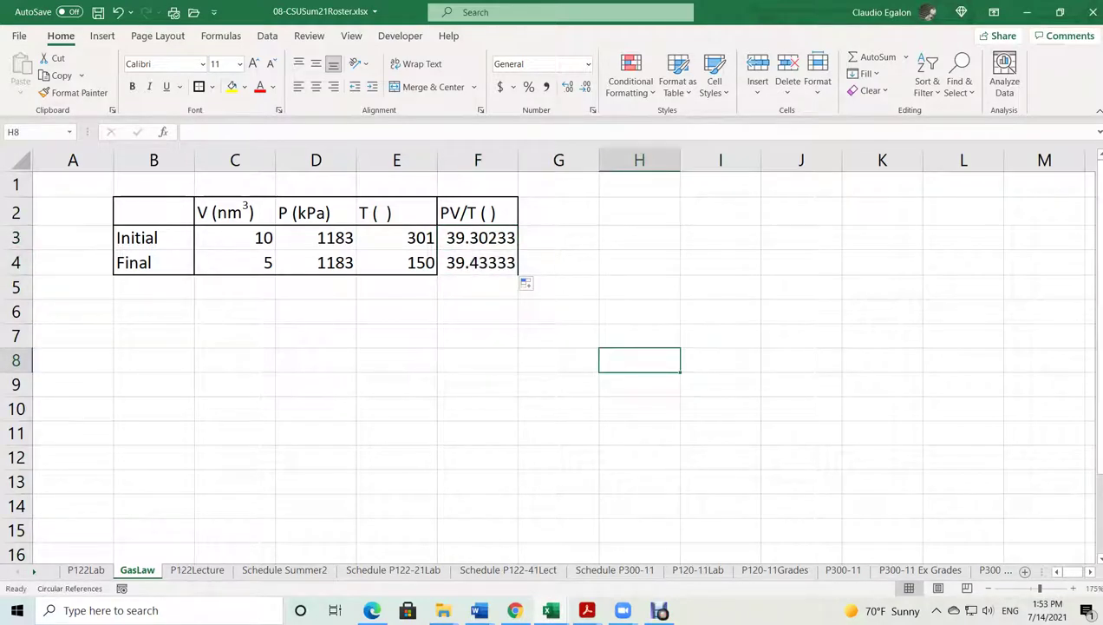
{"action": "left_click_drag", "start_coordinate": [139, 238], "coordinate": [486, 263]}
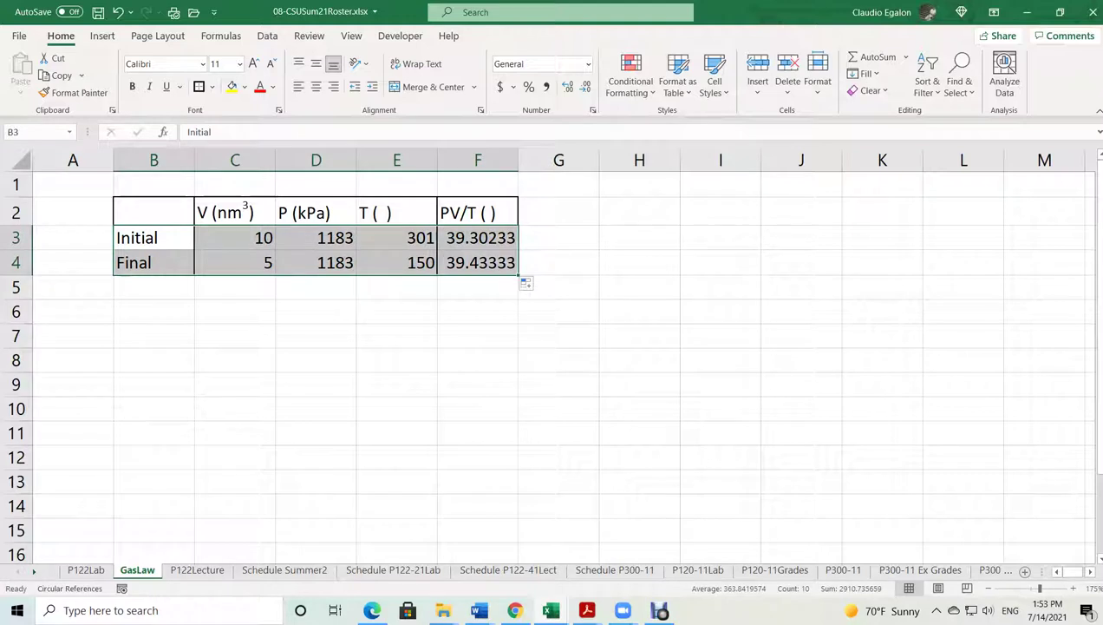
{"action": "left_click", "coordinate": [397, 336]}
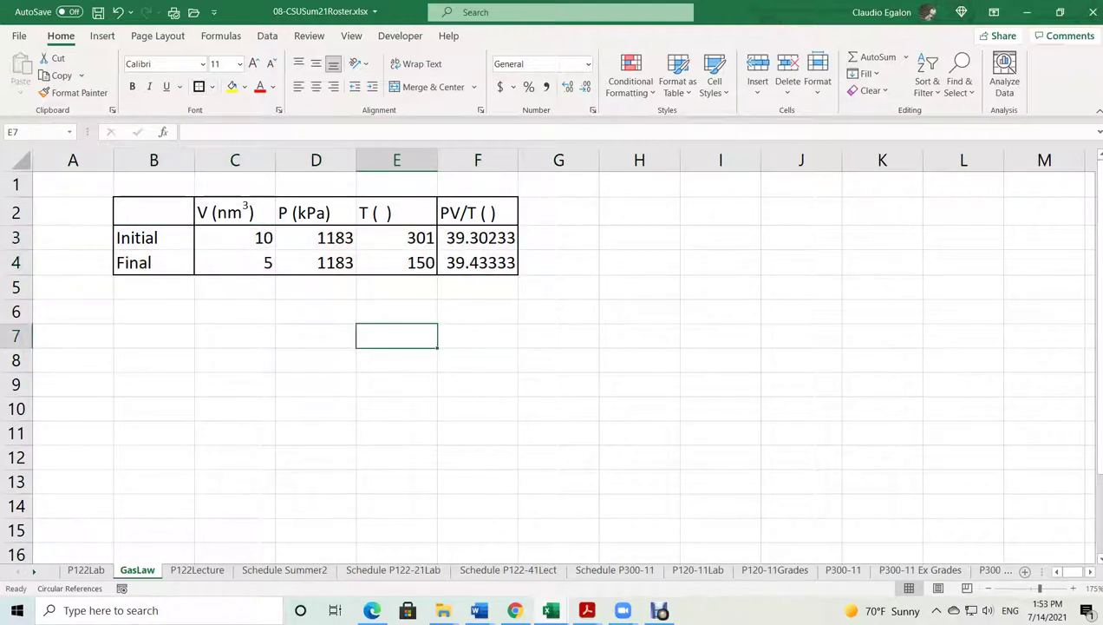
Narrow columns B and C to an equal width that just fits the V (nm3) header
{"action": "left_click", "coordinate": [477, 212]}
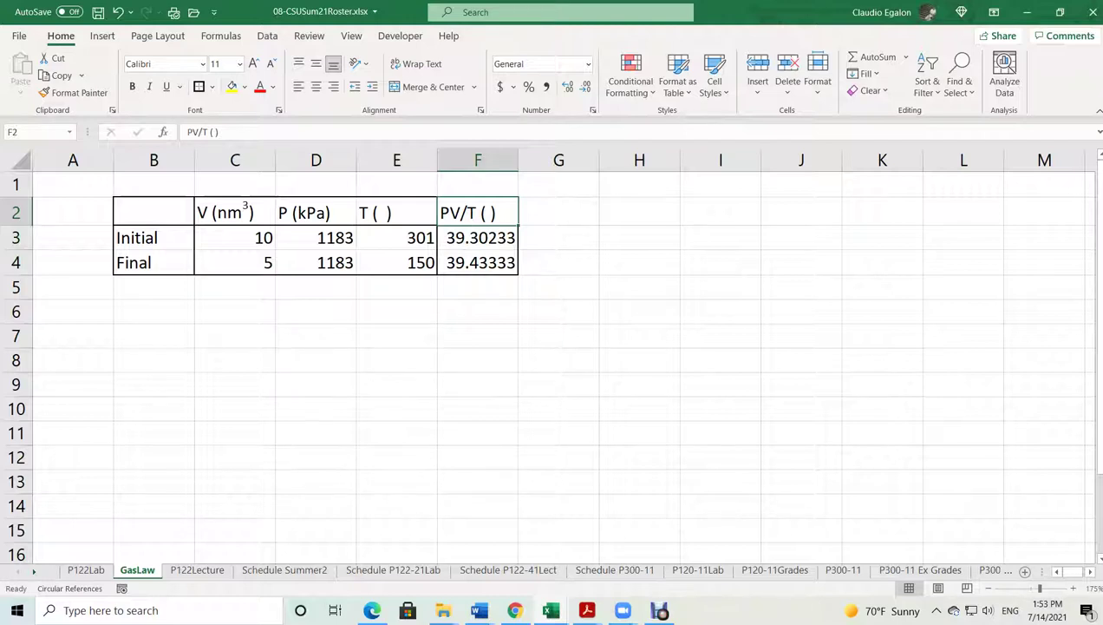
{"action": "left_click_drag", "start_coordinate": [153, 160], "coordinate": [477, 160]}
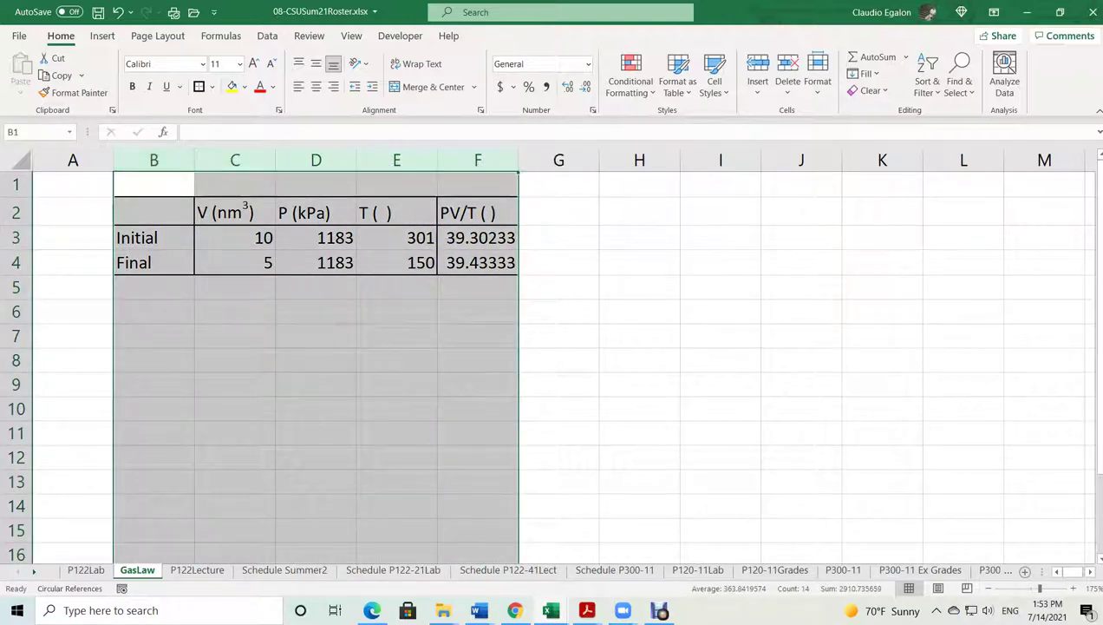
{"action": "left_click", "coordinate": [235, 360]}
{"action": "left_click_drag", "start_coordinate": [154, 161], "coordinate": [257, 160]}
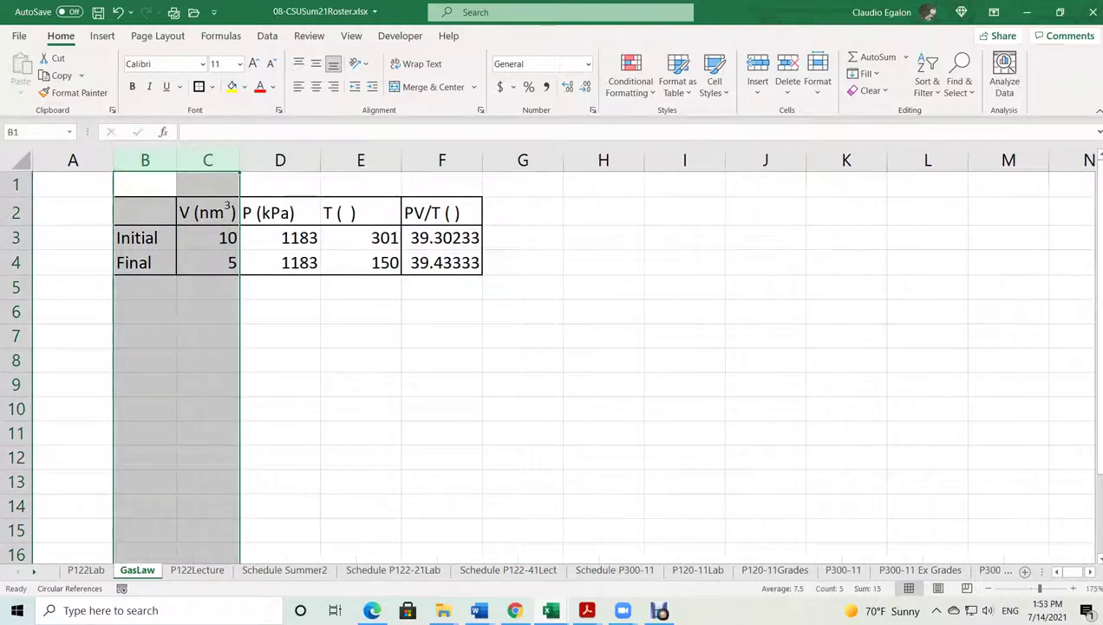
Center the table's header cells C2:F2 horizontally
{"action": "left_click_drag", "start_coordinate": [207, 212], "coordinate": [443, 213]}
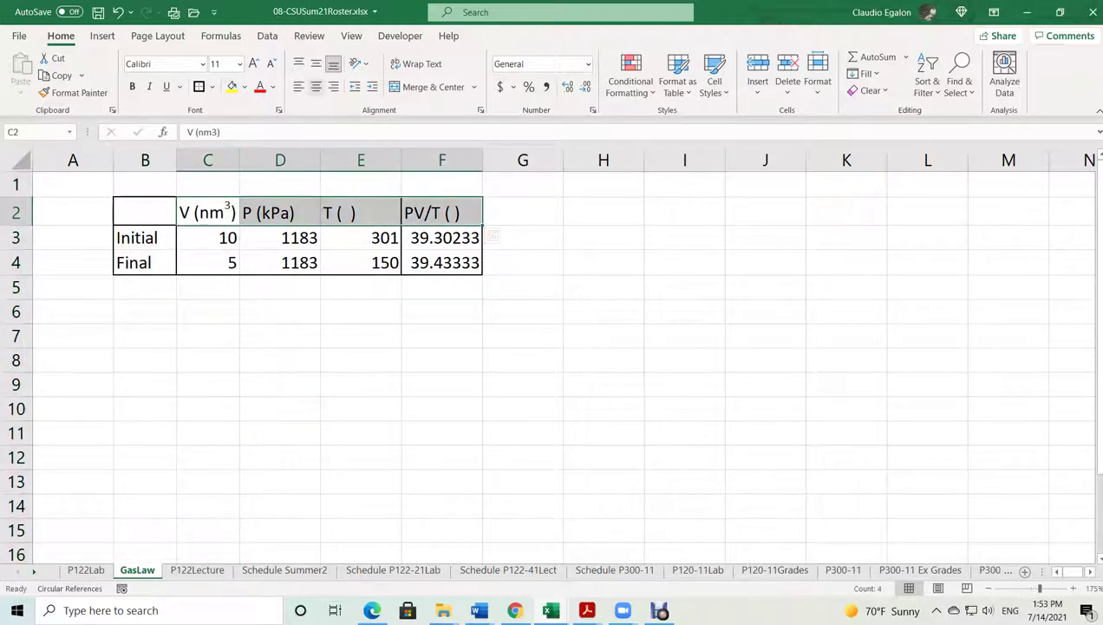
{"action": "left_click", "coordinate": [315, 87]}
{"action": "left_click", "coordinate": [360, 360]}
Narrow columns D, E and F to fit their contents, and shrink column B to fit its row labels
{"action": "left_click_drag", "start_coordinate": [320, 161], "coordinate": [302, 160]}
{"action": "left_click_drag", "start_coordinate": [385, 161], "coordinate": [355, 160]}
{"action": "left_click_drag", "start_coordinate": [435, 160], "coordinate": [429, 161]}
{"action": "key", "text": "Right"}
{"action": "key", "text": "Right"}
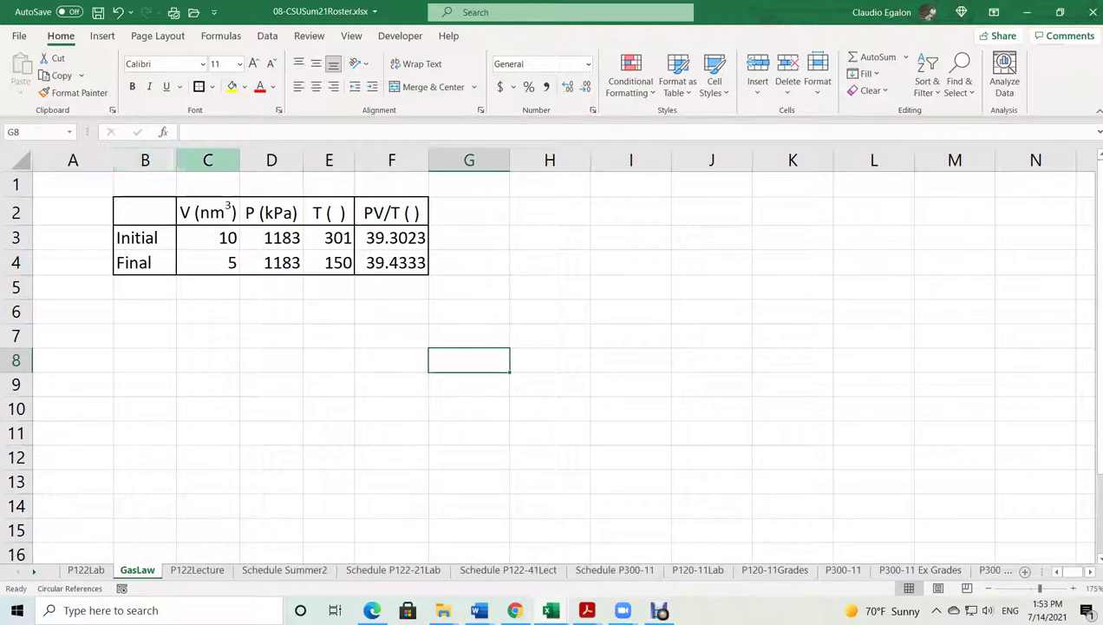
{"action": "left_click_drag", "start_coordinate": [177, 160], "coordinate": [164, 160]}
{"action": "left_click", "coordinate": [318, 335]}
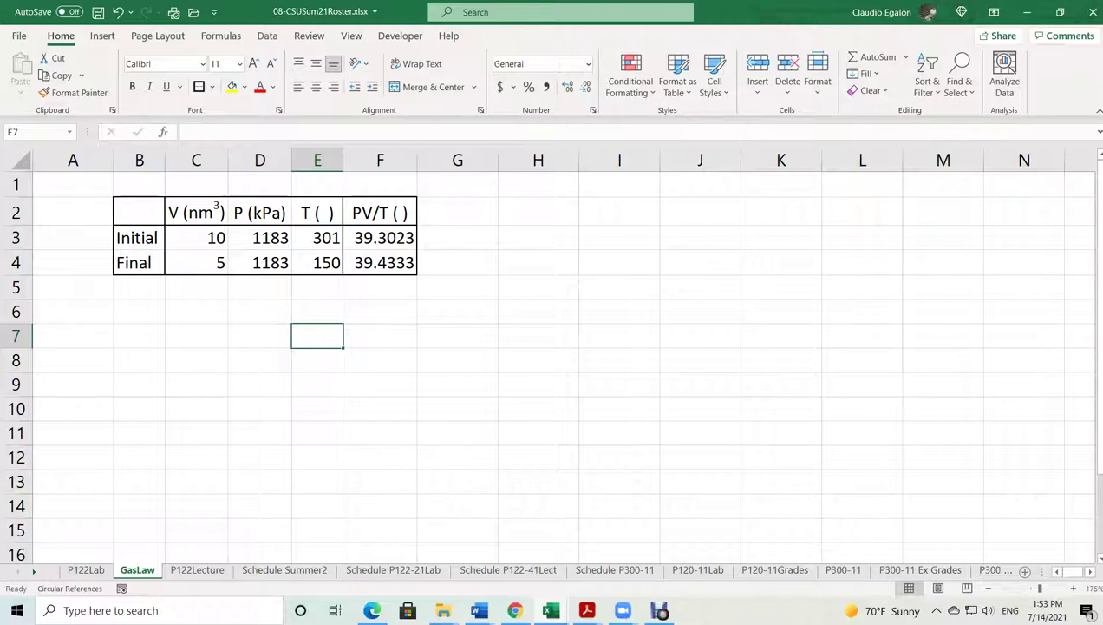
Read question iii on the PV/T percent difference in VRLab 02- Gas LawsCorrected.docx, then return to the GasLaw sheet and select H1
{"action": "left_click", "coordinate": [480, 610]}
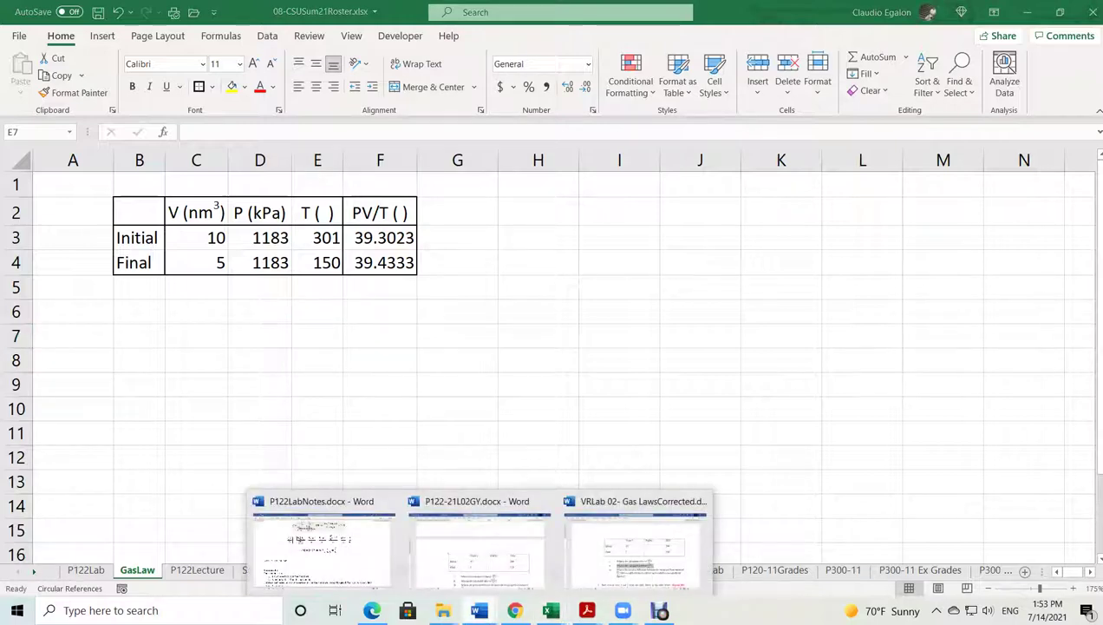
{"action": "left_click", "coordinate": [635, 546]}
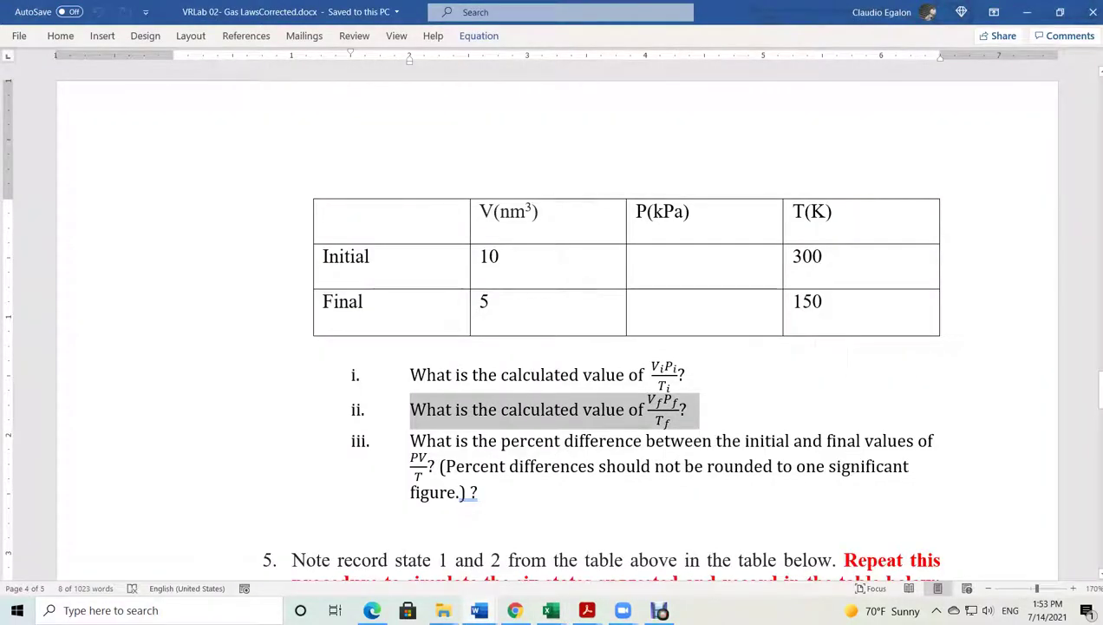
{"action": "triple_click", "coordinate": [482, 466]}
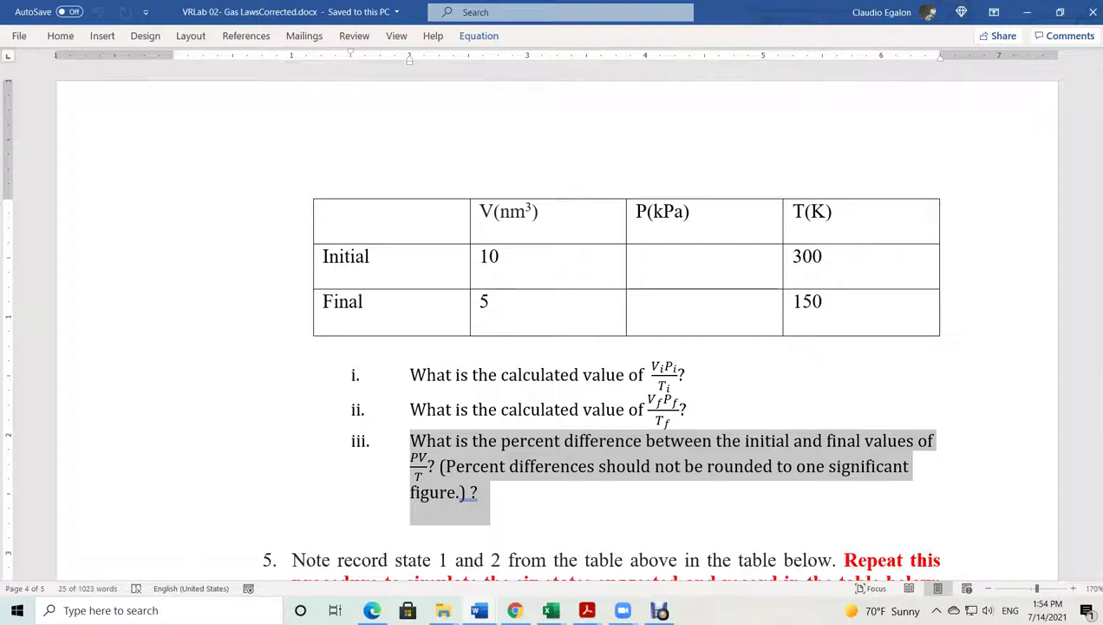
{"action": "left_click", "coordinate": [1026, 12]}
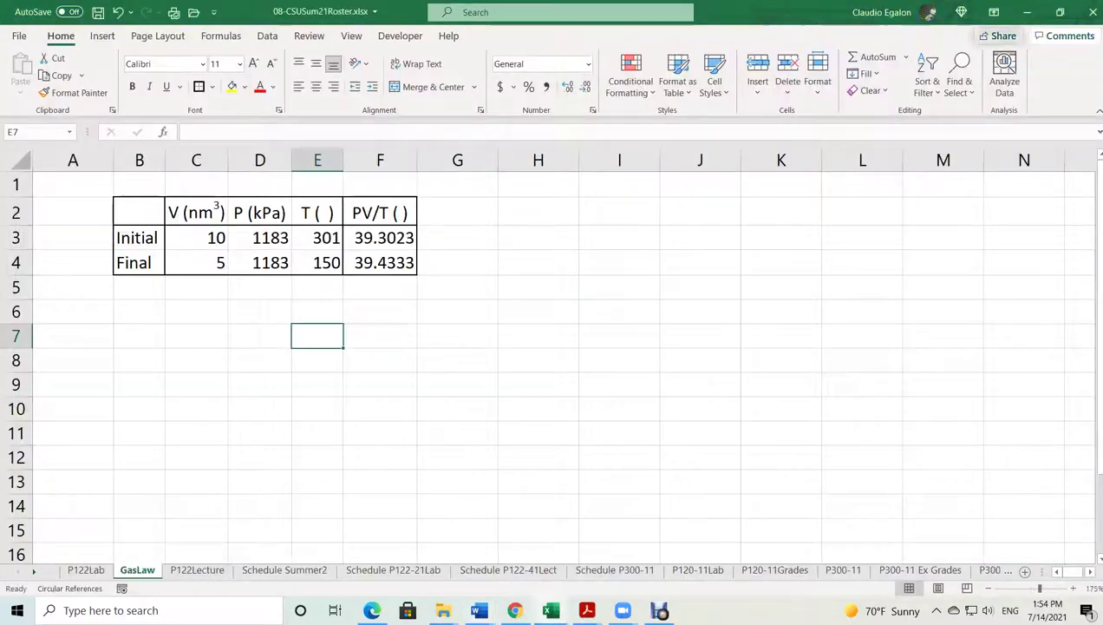
{"action": "left_click", "coordinate": [458, 184]}
{"action": "left_click", "coordinate": [538, 184]}
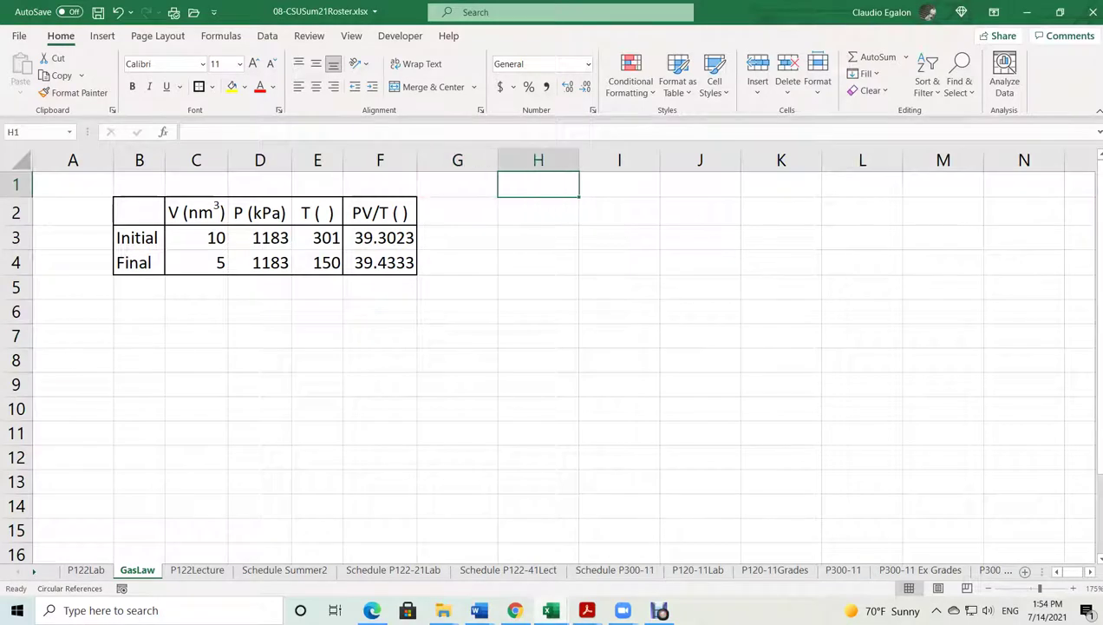
Enter the heading "% diff (%)" in cell H1
{"action": "type", "text": "% d"}
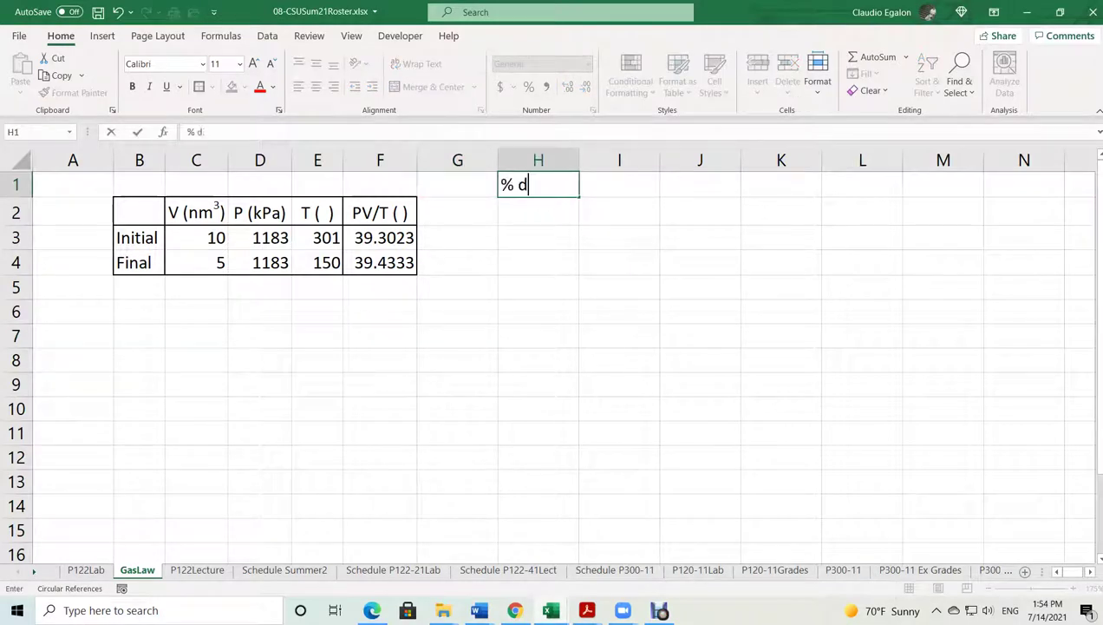
{"action": "type", "text": "iff (%)"}
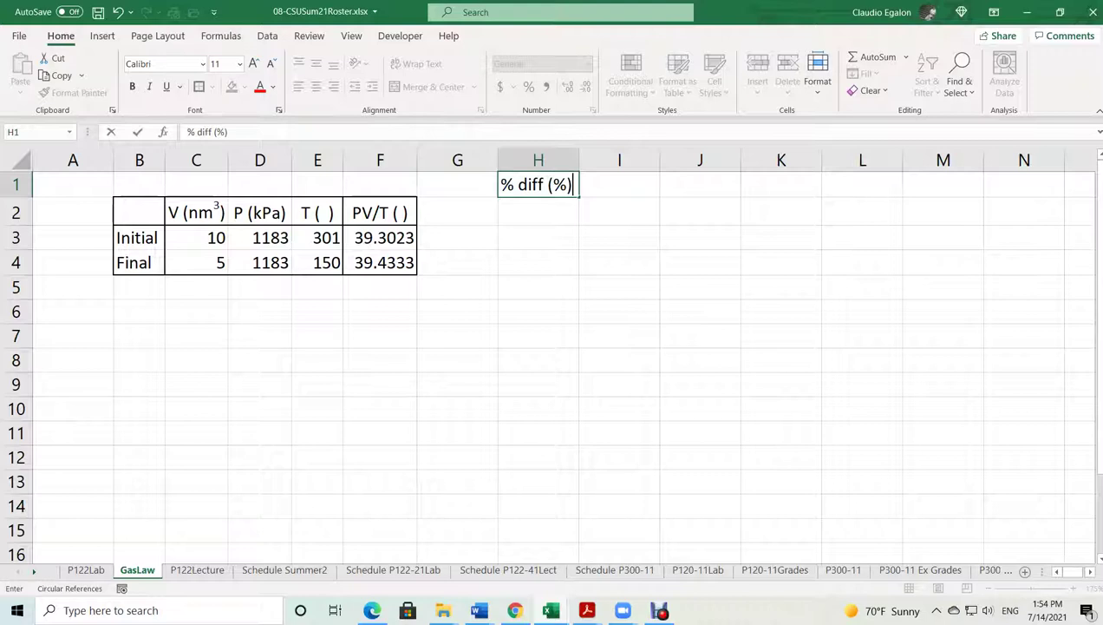
{"action": "key", "text": "Return"}
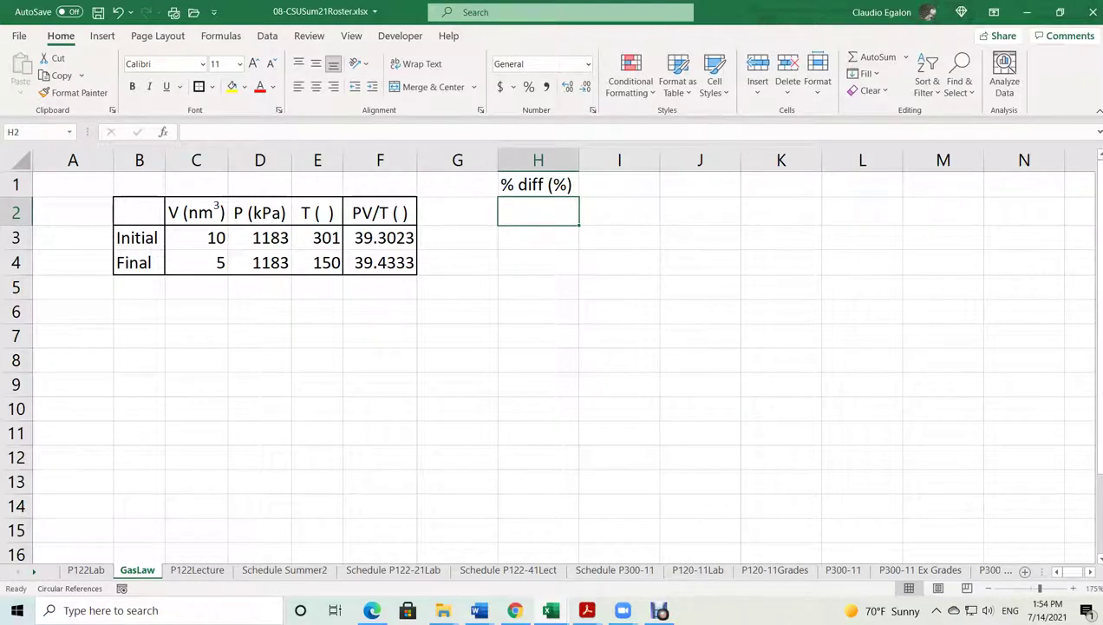
Calculate the percent difference between the two PV/T values in H2 with =abs(F3-F4)*100/average(F3:F4)
{"action": "type", "text": "=abs("}
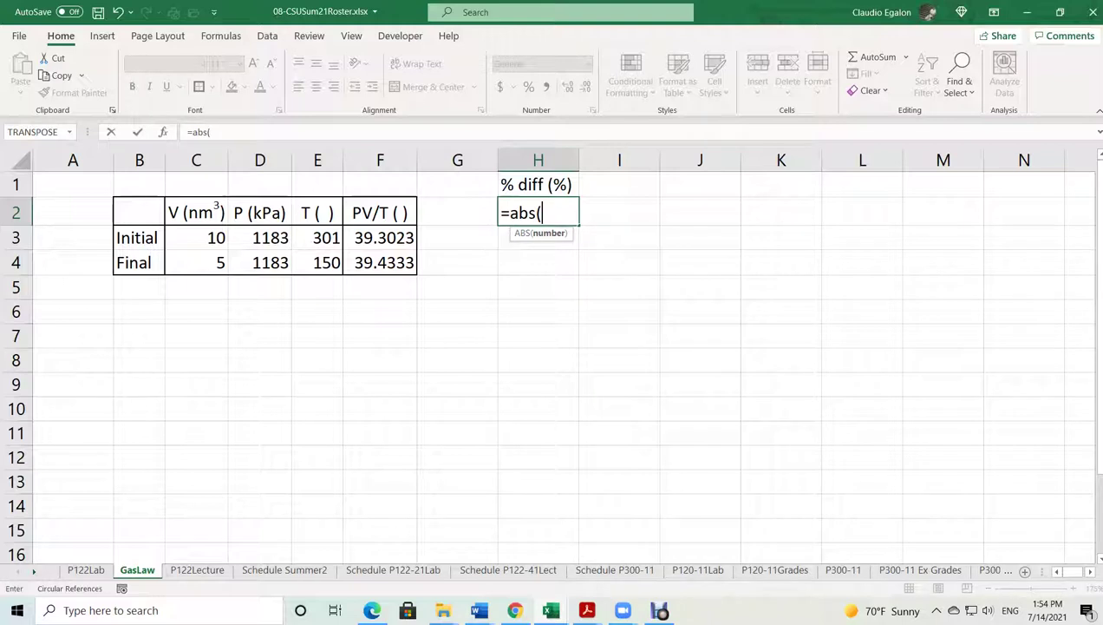
{"action": "left_click", "coordinate": [380, 238]}
{"action": "type", "text": "-"}
{"action": "left_click", "coordinate": [380, 262]}
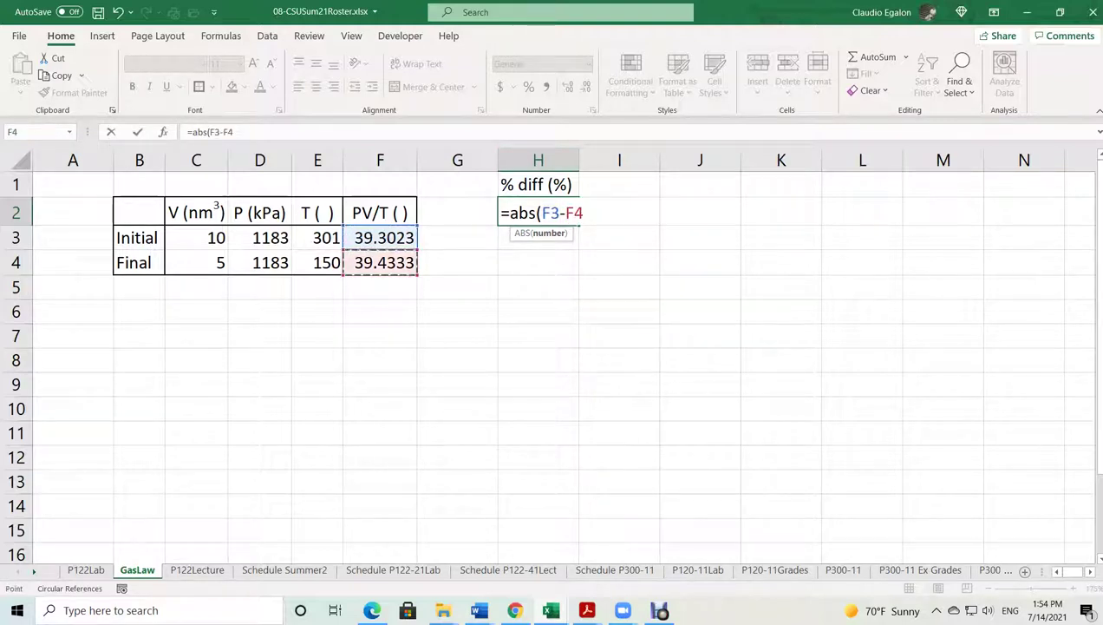
{"action": "type", "text": ")*10"}
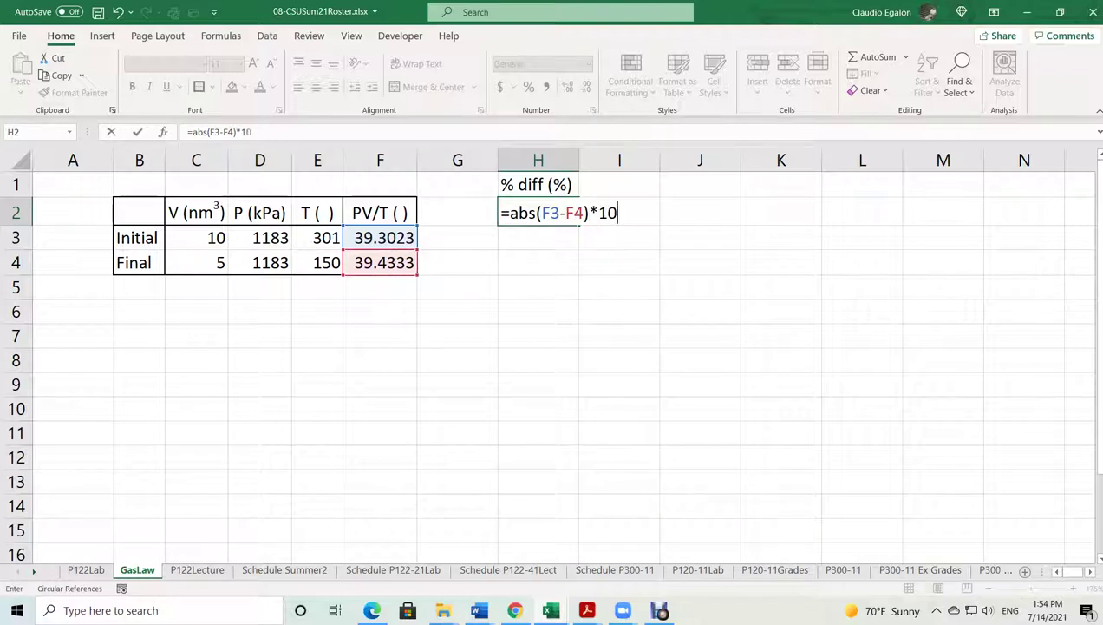
{"action": "type", "text": "0/"}
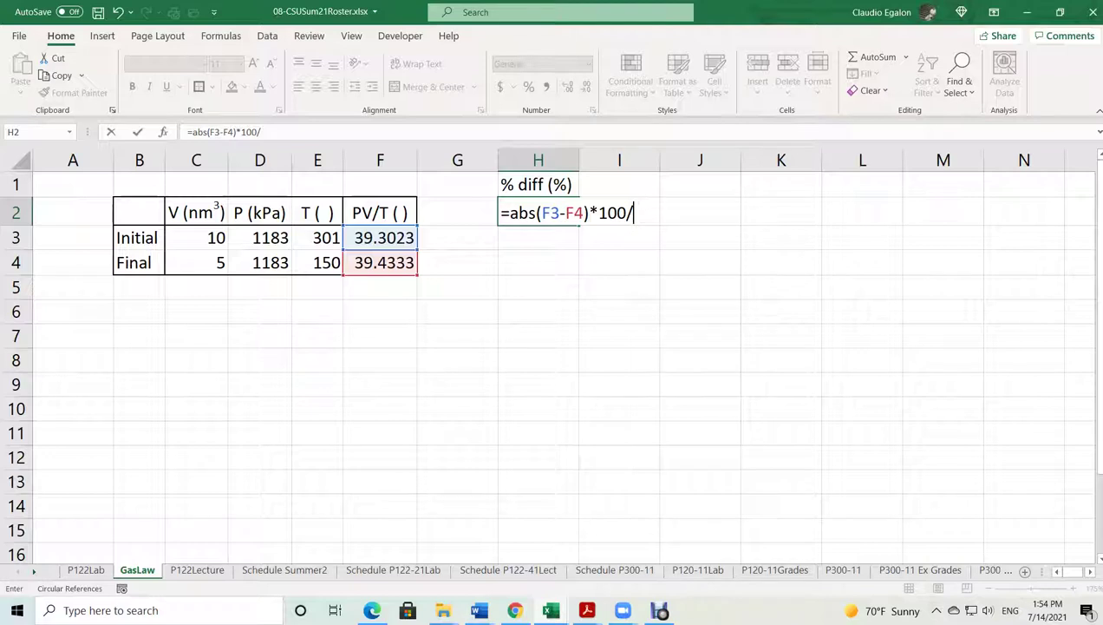
{"action": "type", "text": "averaage"}
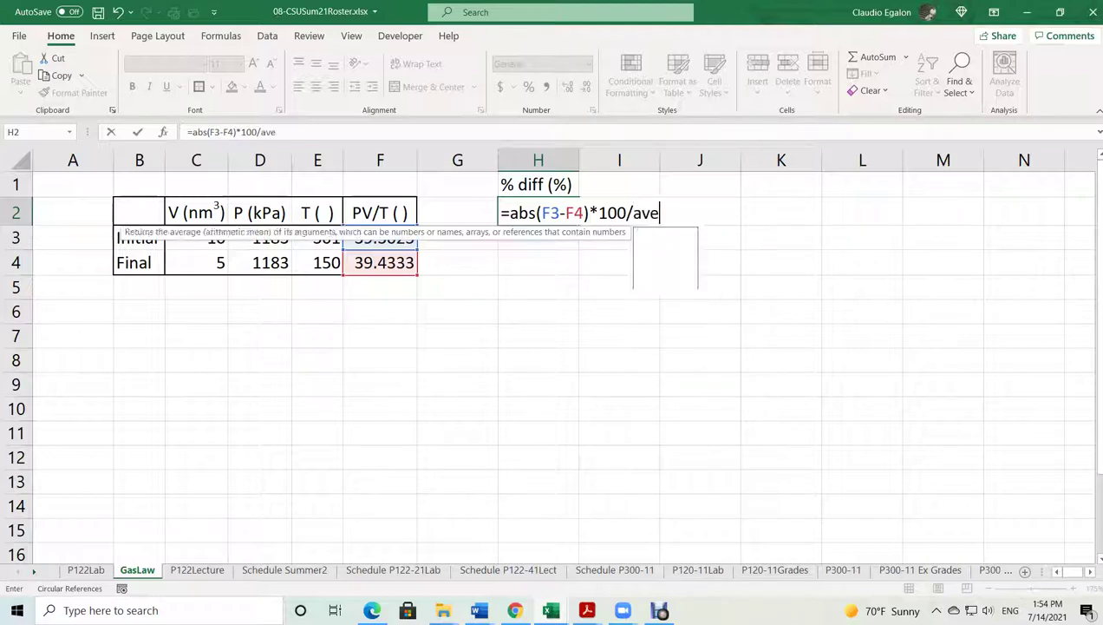
{"action": "key", "text": "BackSpace"}
{"action": "key", "text": "BackSpace"}
{"action": "type", "text": "ge("}
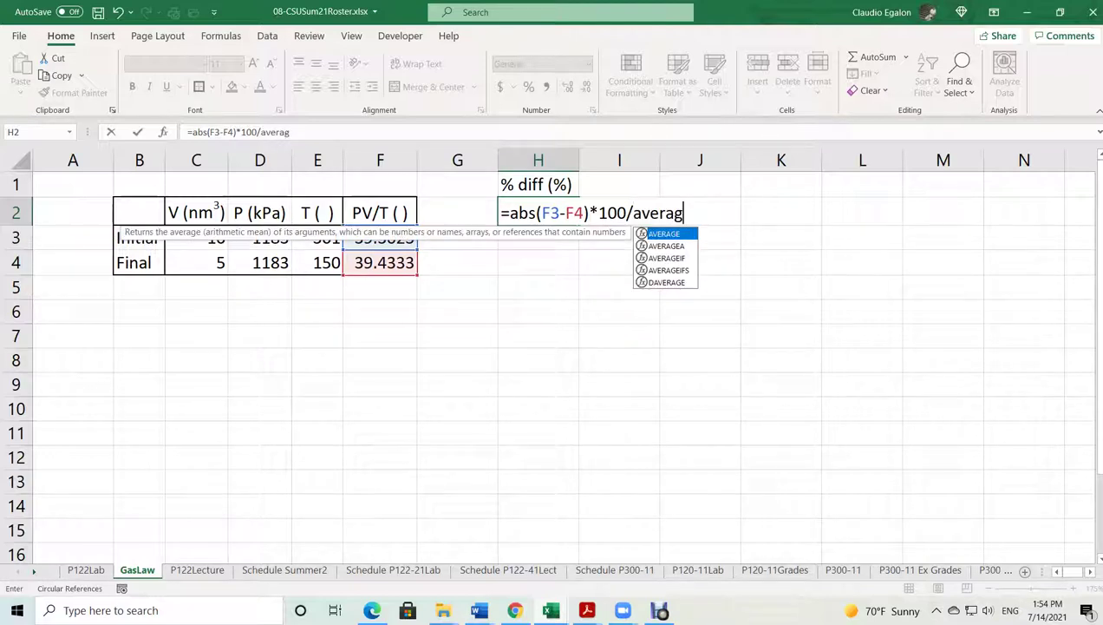
{"action": "left_click_drag", "start_coordinate": [379, 237], "coordinate": [380, 262]}
{"action": "type", "text": ")"}
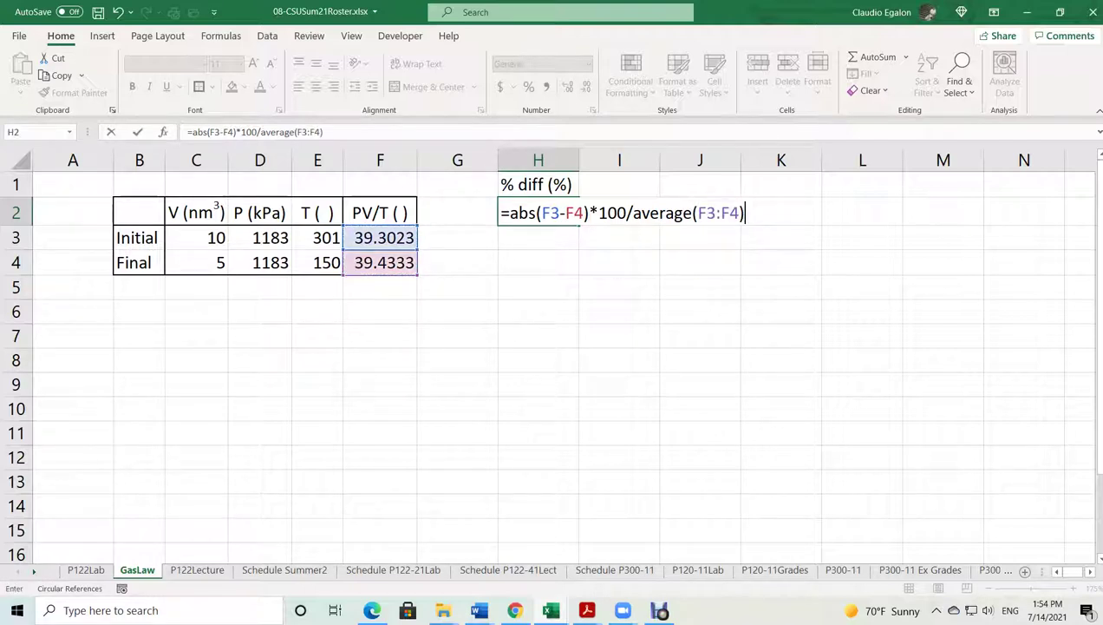
{"action": "key", "text": "Return"}
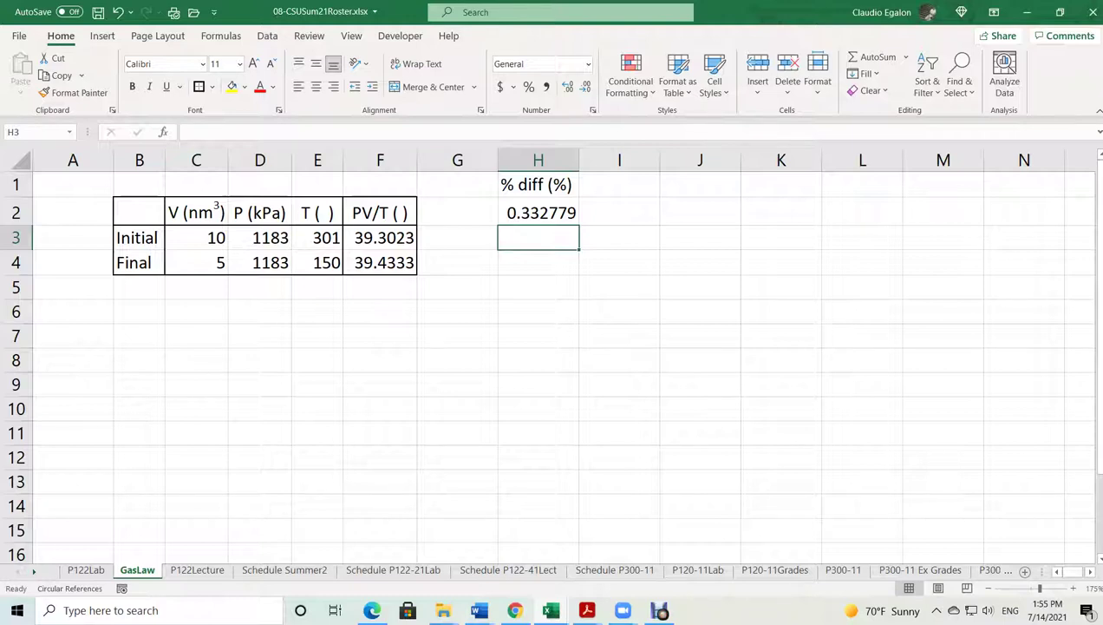
Switch to VRLab 02- Gas LawsCorrected.docx in Word and read item 5 with its six-state table
{"action": "left_click_drag", "start_coordinate": [196, 238], "coordinate": [382, 262]}
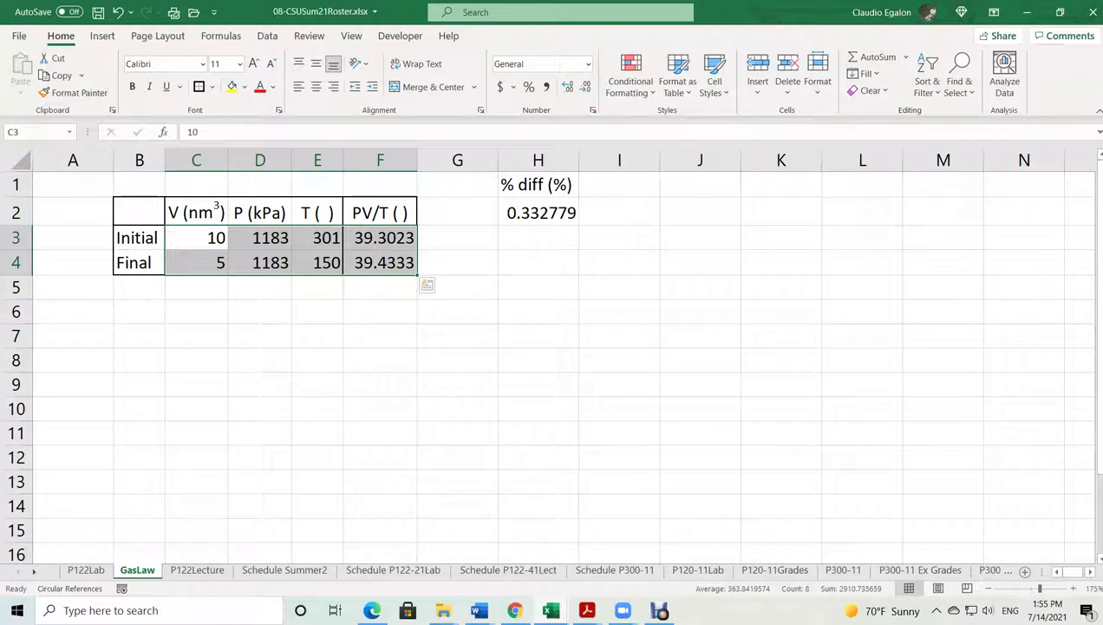
{"action": "left_click", "coordinate": [379, 383]}
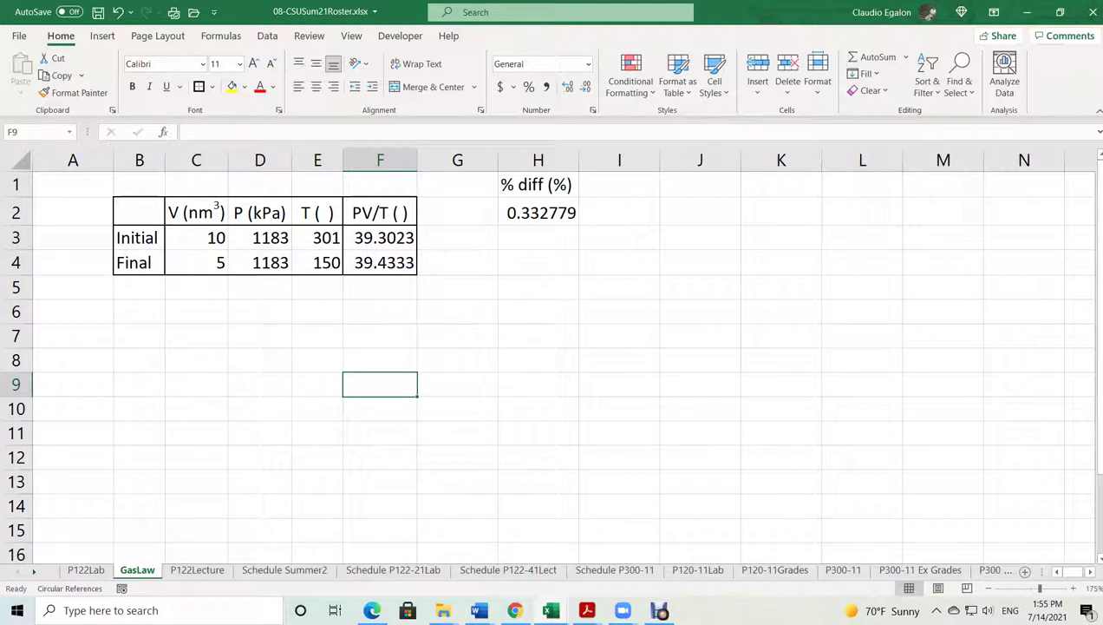
{"action": "mouse_move", "coordinate": [515, 609]}
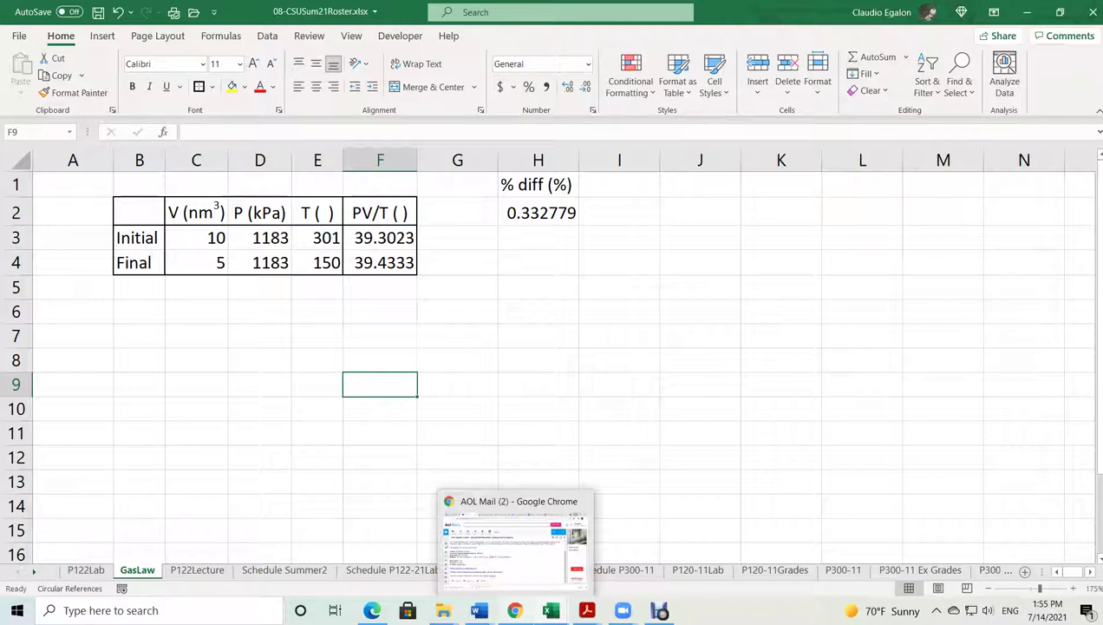
{"action": "mouse_move", "coordinate": [479, 610]}
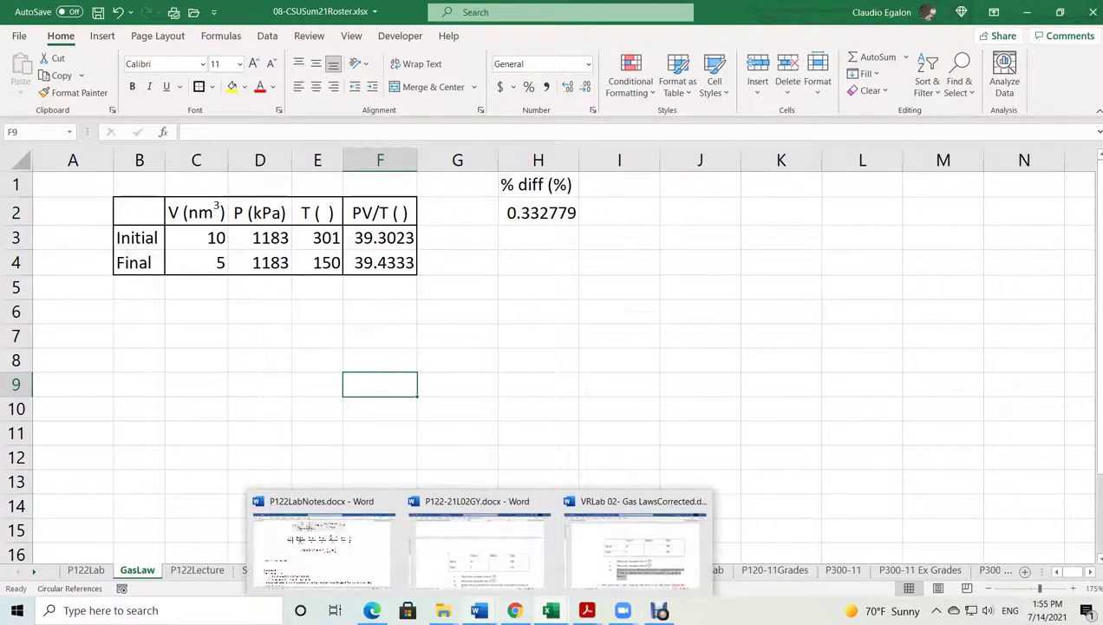
{"action": "left_click", "coordinate": [635, 547]}
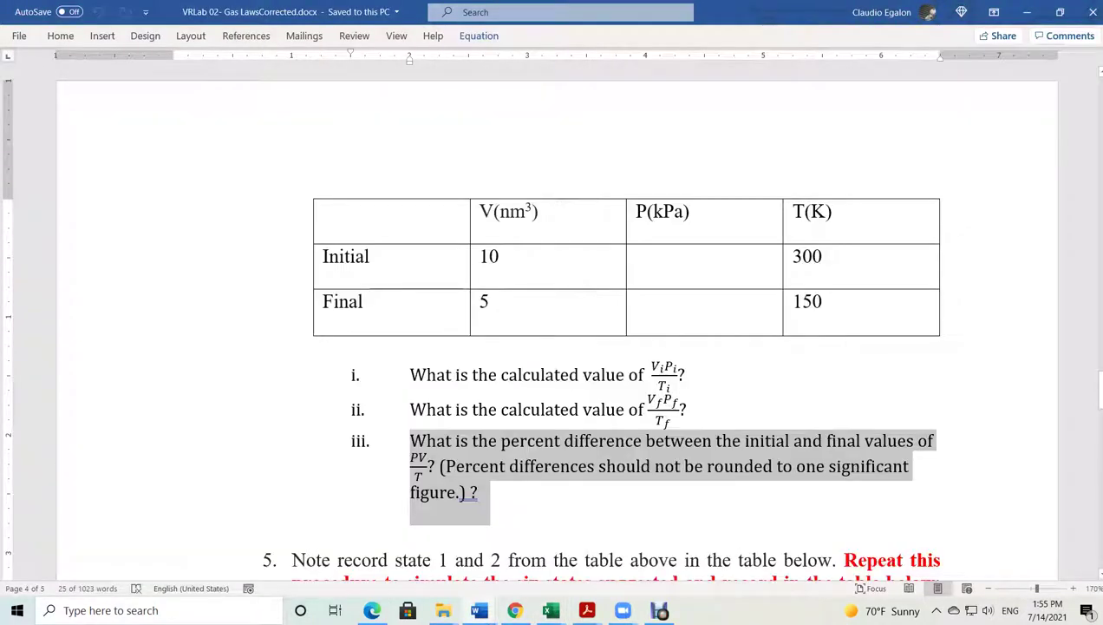
{"action": "scroll", "coordinate": [607, 347], "scroll_direction": "down", "scroll_amount": 3}
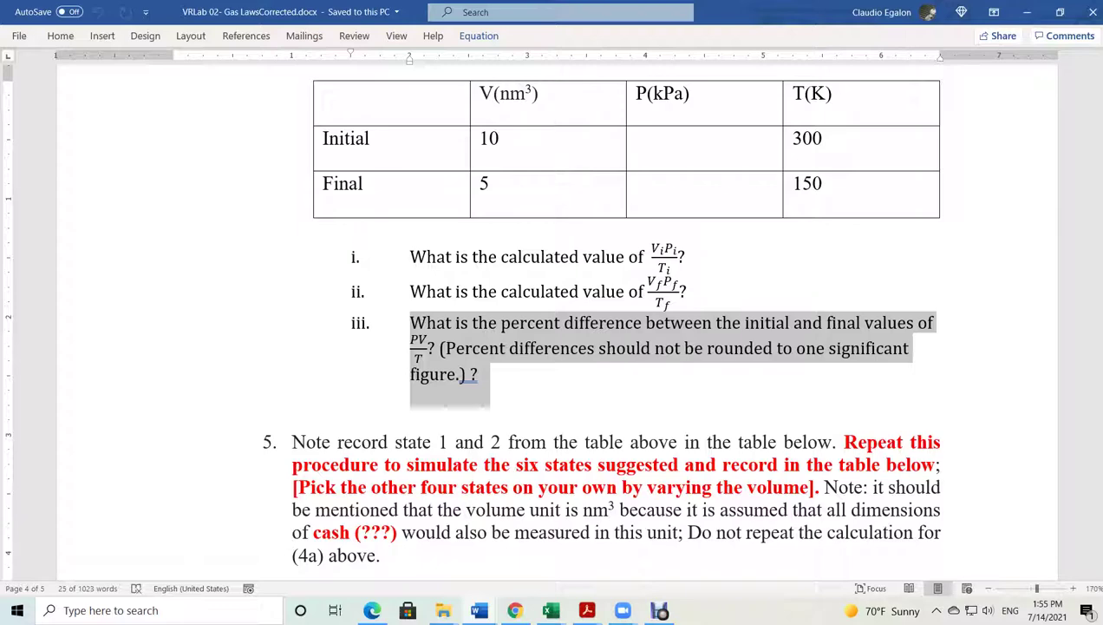
{"action": "scroll", "coordinate": [555, 329], "scroll_direction": "down", "scroll_amount": 3}
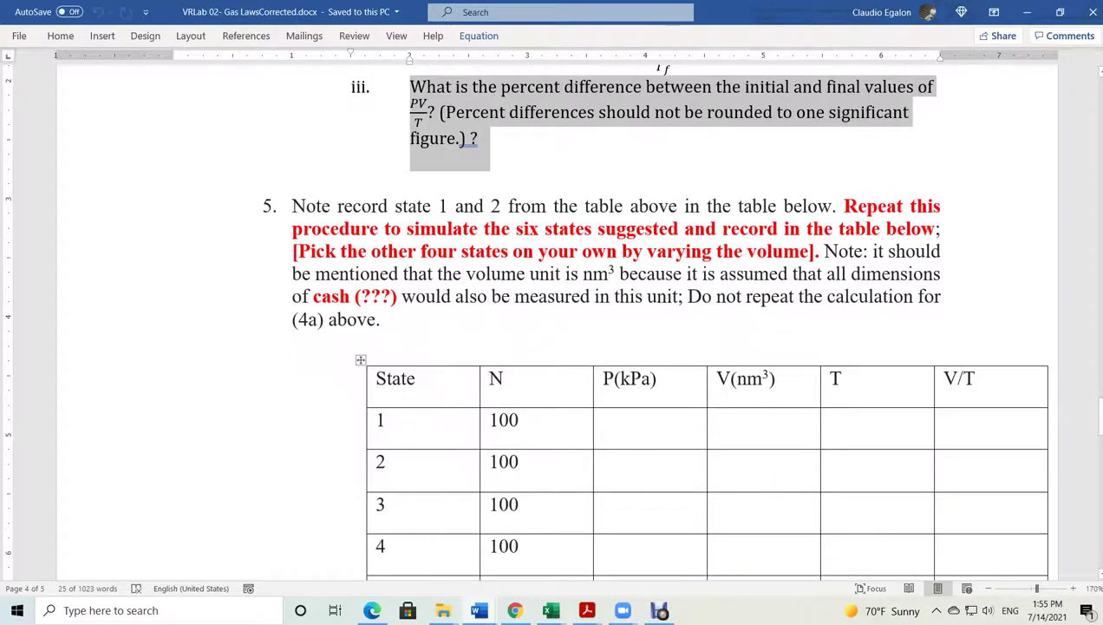
{"action": "scroll", "coordinate": [555, 329], "scroll_direction": "down", "scroll_amount": 2}
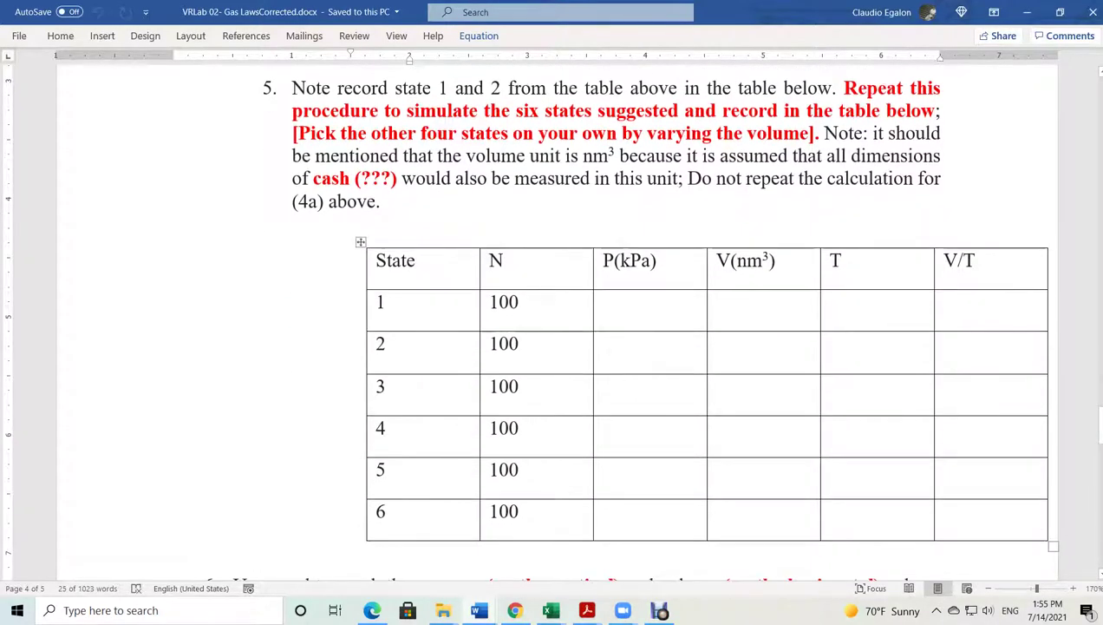
{"action": "scroll", "coordinate": [555, 330], "scroll_direction": "up", "scroll_amount": 1}
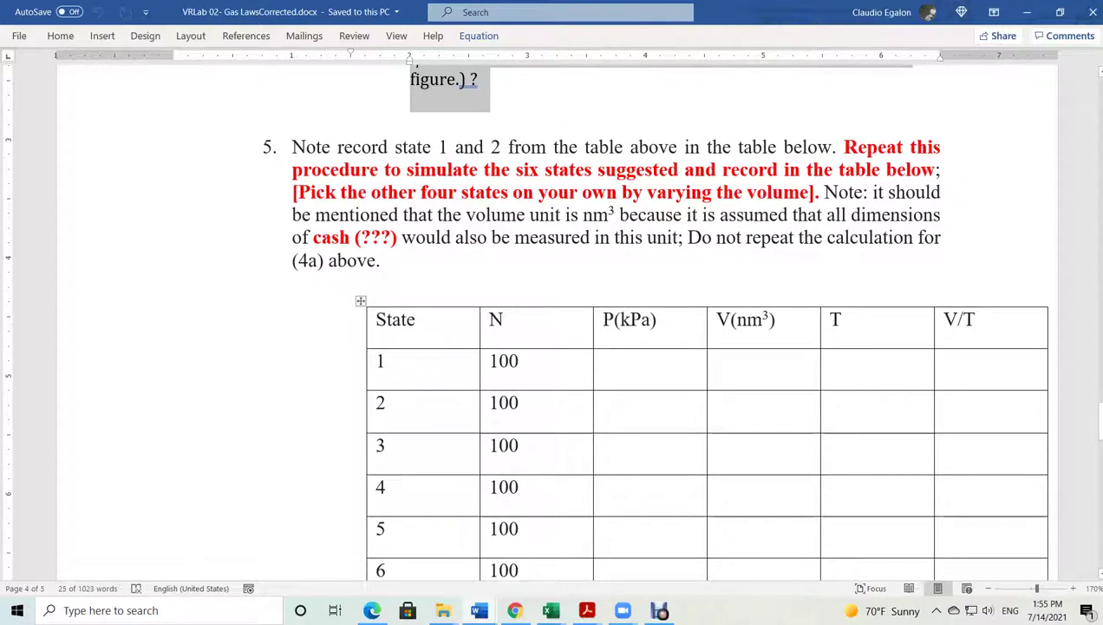
{"action": "scroll", "coordinate": [658, 321], "scroll_direction": "down", "scroll_amount": 3}
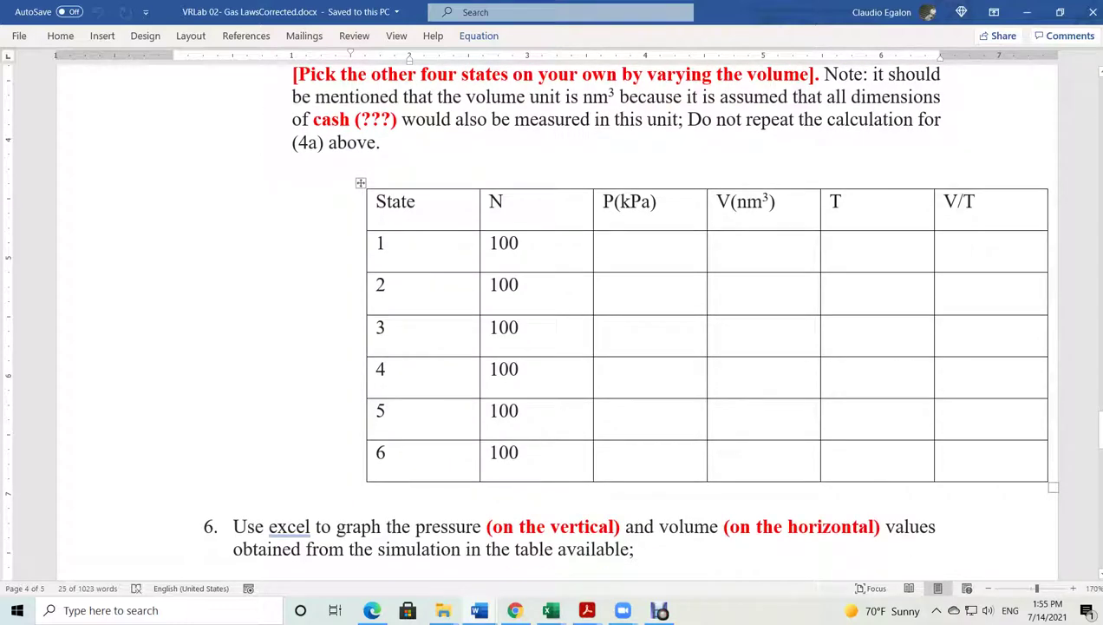
{"action": "left_click_drag", "start_coordinate": [178, 251], "coordinate": [178, 373]}
{"action": "left_click_drag", "start_coordinate": [381, 243], "coordinate": [989, 452]}
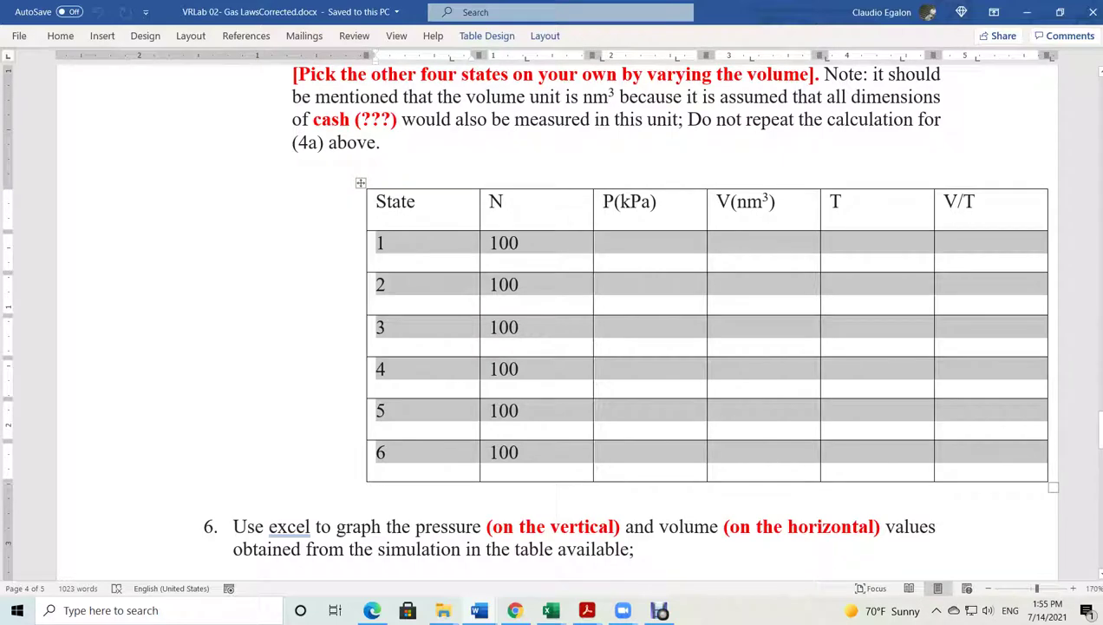
{"action": "scroll", "coordinate": [527, 321], "scroll_direction": "up", "scroll_amount": 3}
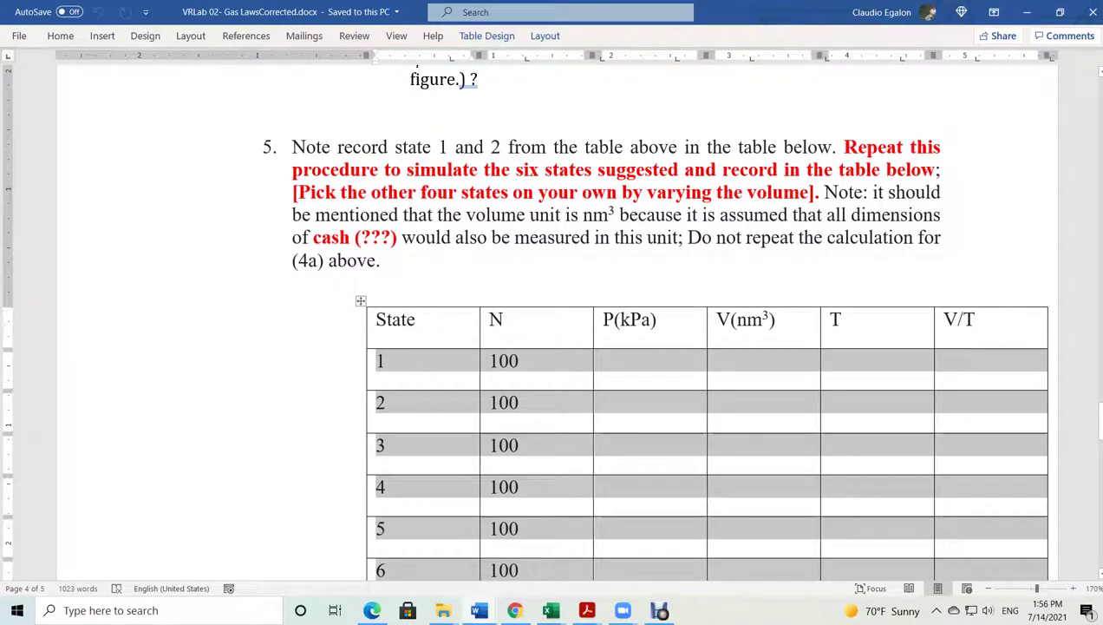
Switch back to 08-CSUSum21Roster.xlsx in Excel and relabel the Initial and Final rows as 1 and 2
{"action": "left_click", "coordinate": [551, 610]}
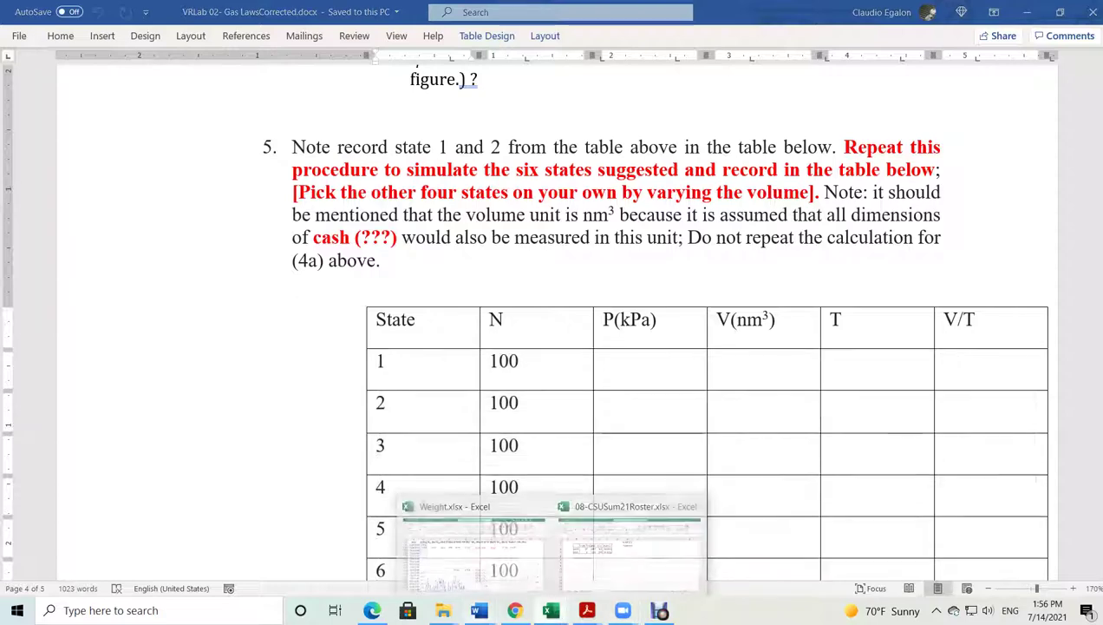
{"action": "left_click", "coordinate": [628, 545]}
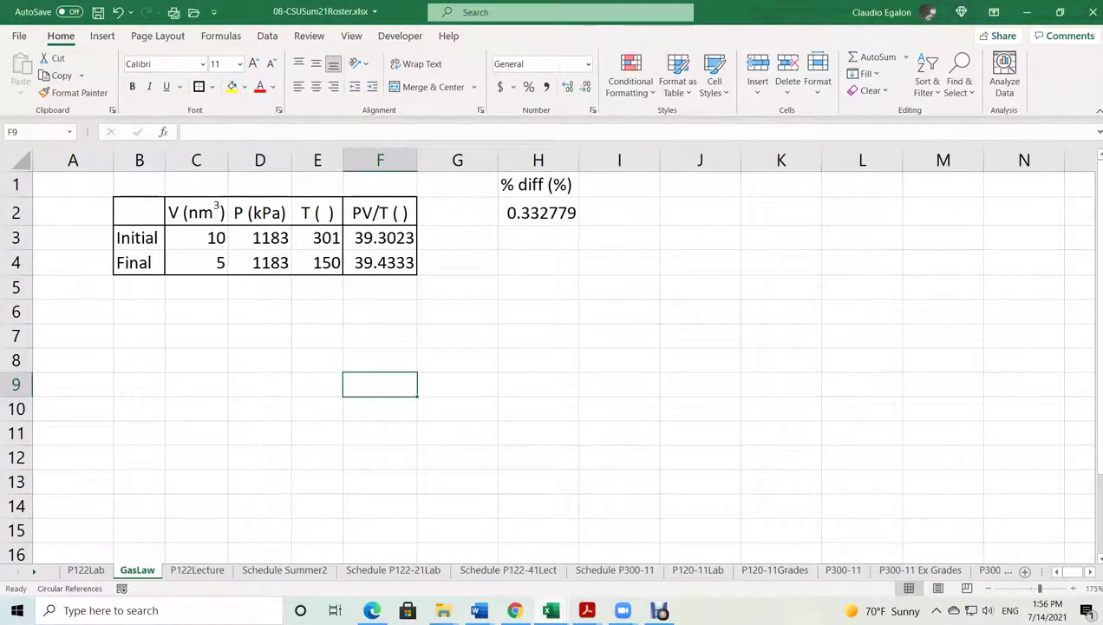
{"action": "left_click", "coordinate": [139, 237]}
{"action": "type", "text": "1"}
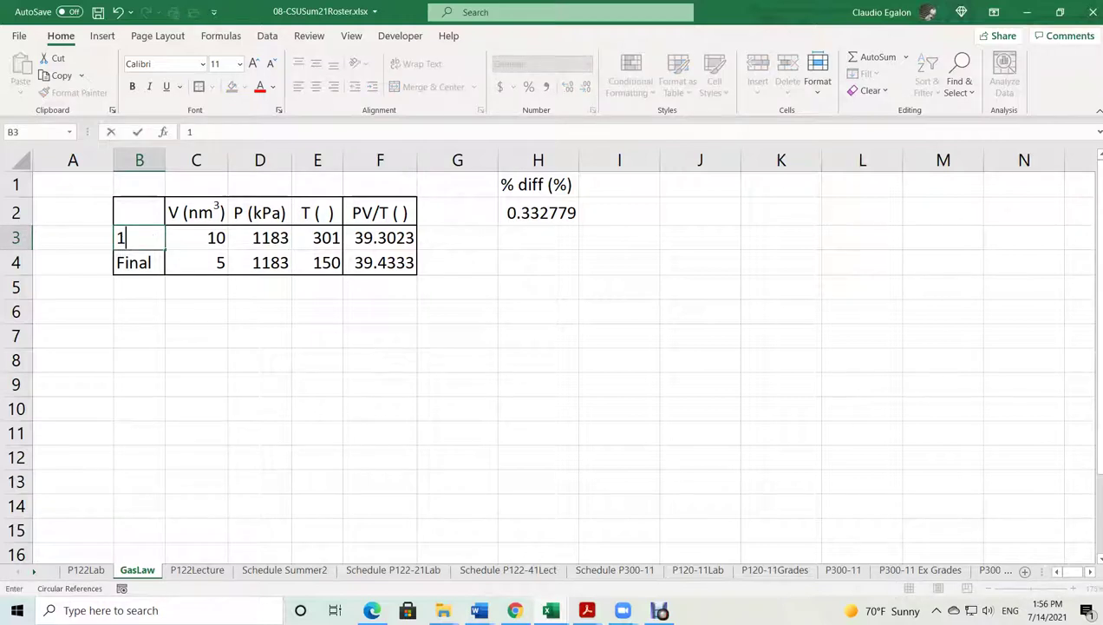
{"action": "key", "text": "Return"}
{"action": "type", "text": "2"}
{"action": "key", "text": "Return"}
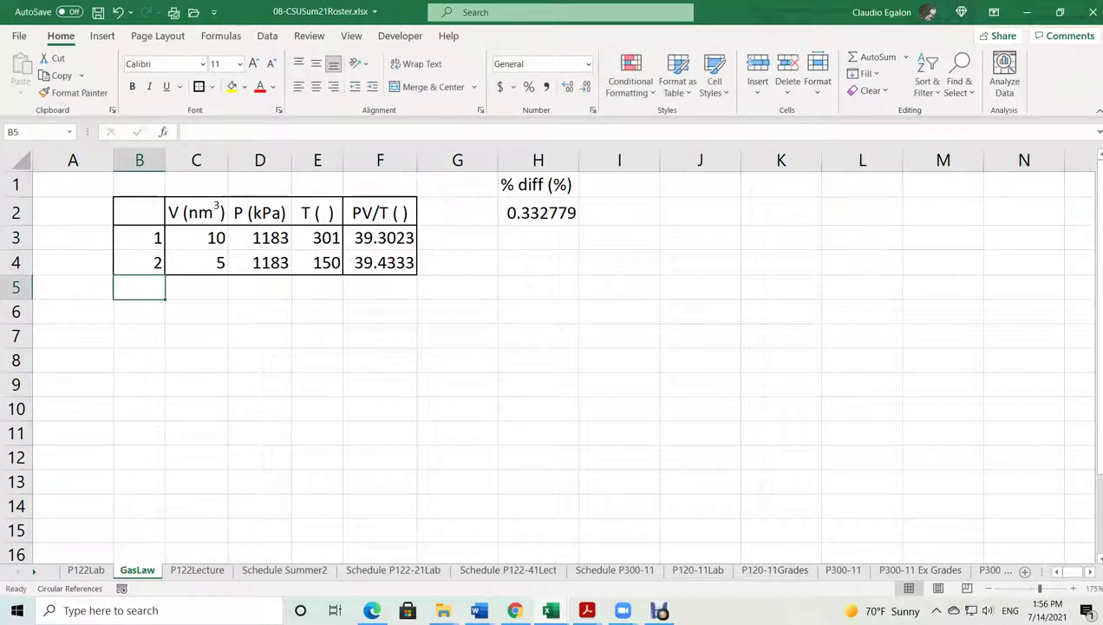
Enter the header "State" in cell B2 above the row numbers
{"action": "left_click", "coordinate": [139, 211]}
{"action": "type", "text": "Sat"}
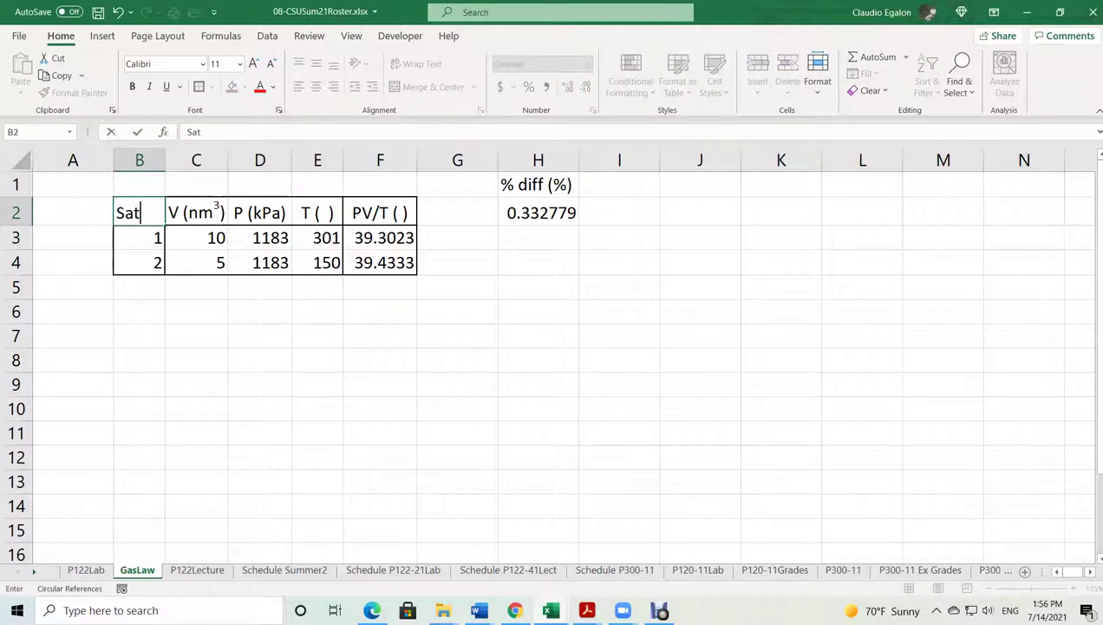
{"action": "key", "text": "BackSpace"}
{"action": "key", "text": "BackSpace"}
{"action": "type", "text": "tatee"}
{"action": "key", "text": "BackSpace"}
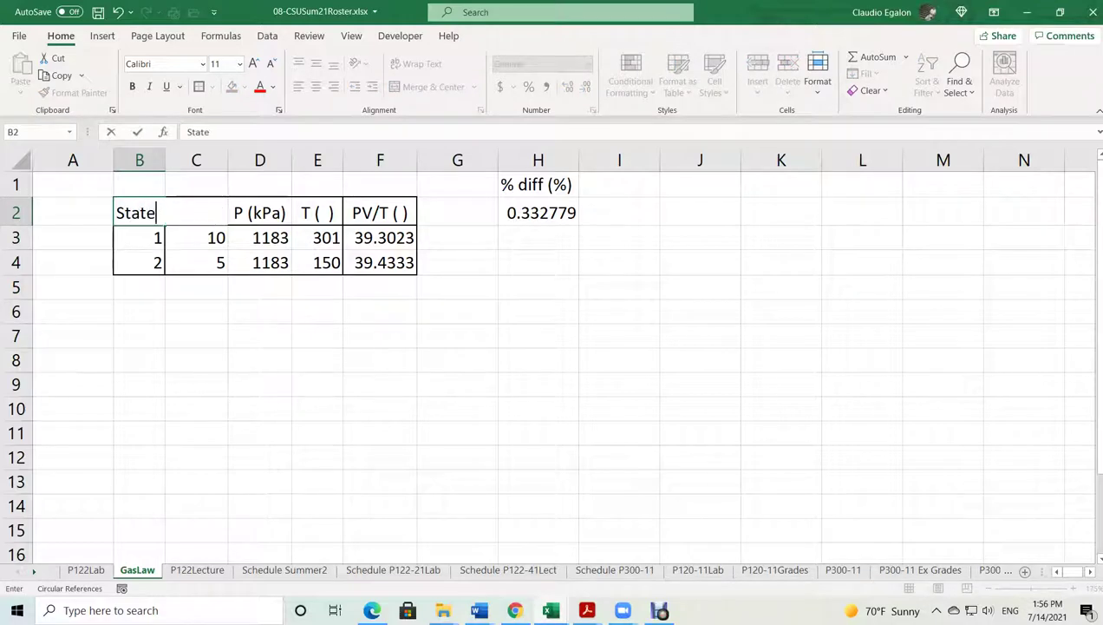
{"action": "key", "text": "Return"}
Reread item 5 in VRLab 02- Gas LawsCorrected.docx, including the "cash (???)" wording, and switch to the PhET Gas Properties simulation in Edge
{"action": "mouse_move", "coordinate": [478, 610]}
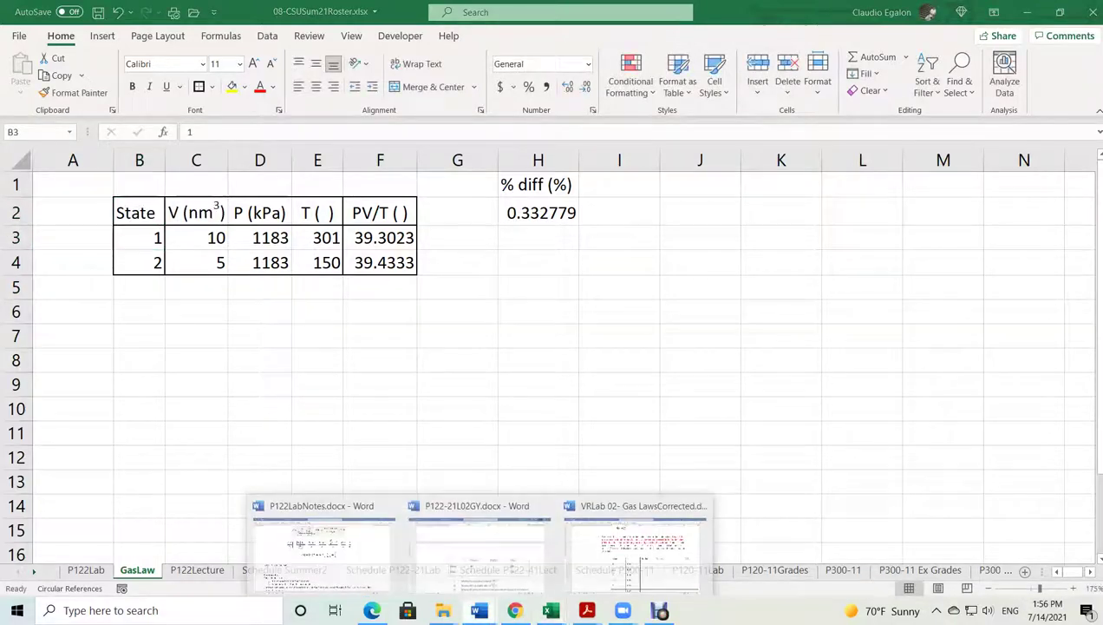
{"action": "left_click", "coordinate": [642, 525]}
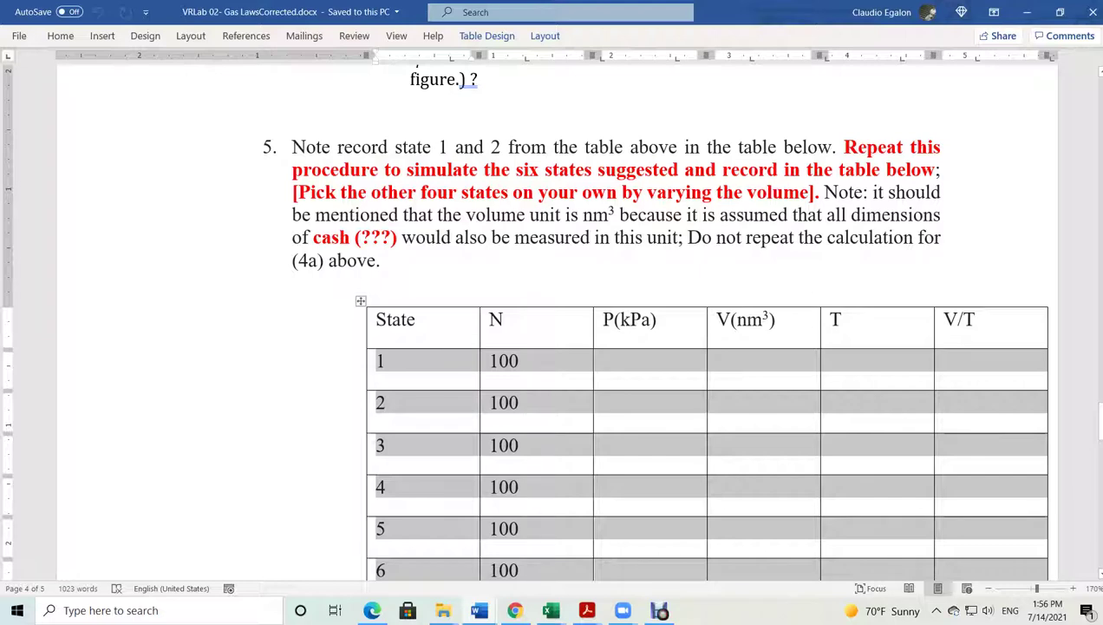
{"action": "triple_click", "coordinate": [524, 214]}
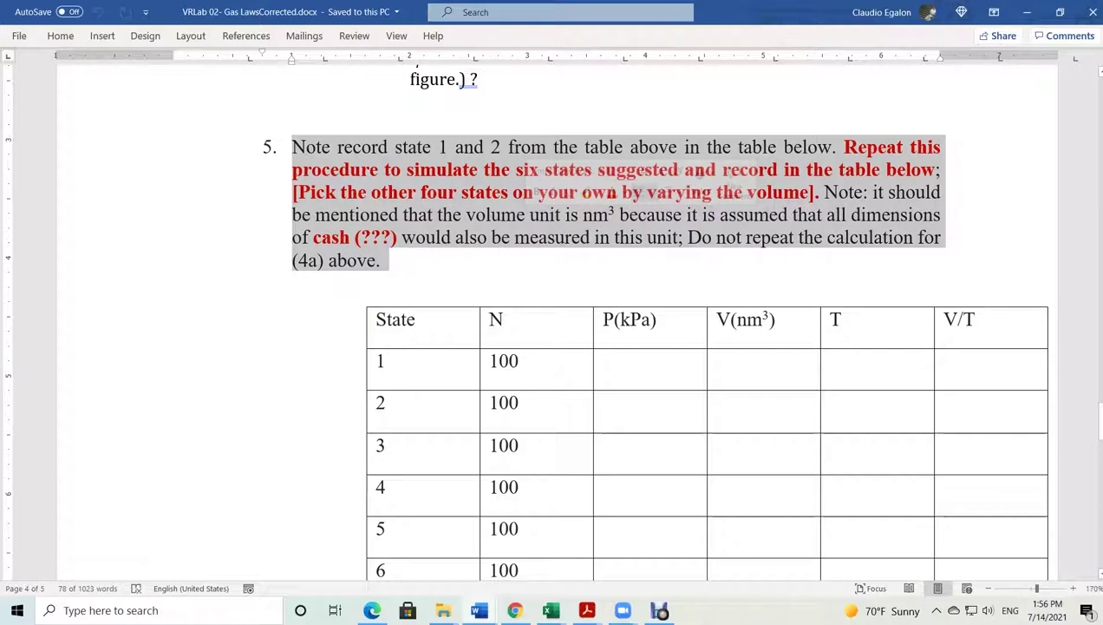
{"action": "left_click", "coordinate": [313, 237]}
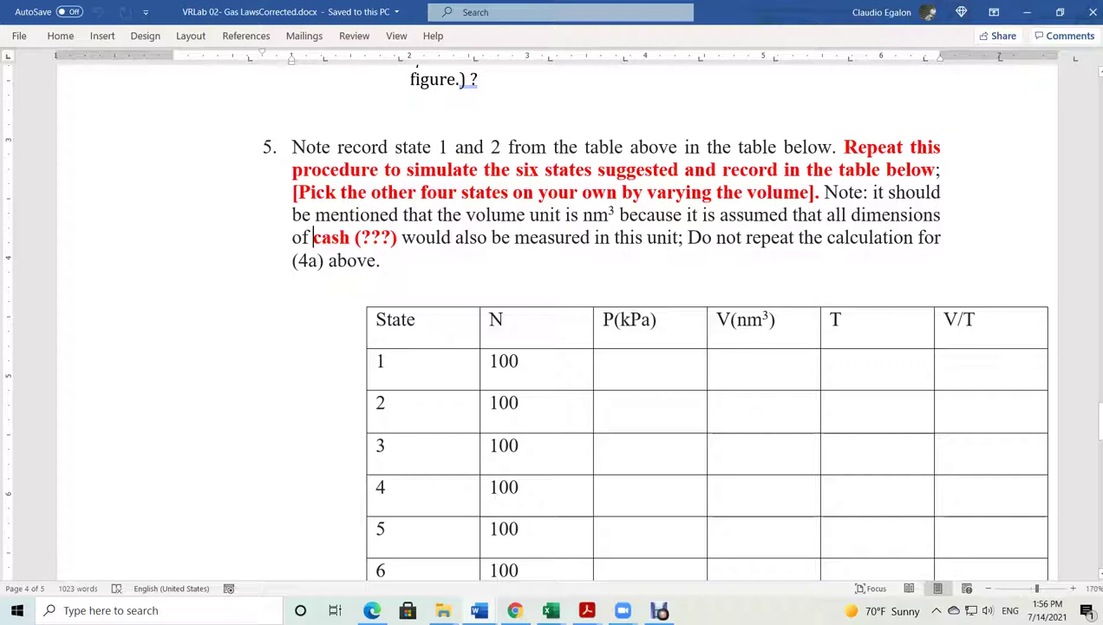
{"action": "left_click_drag", "start_coordinate": [312, 237], "coordinate": [398, 237]}
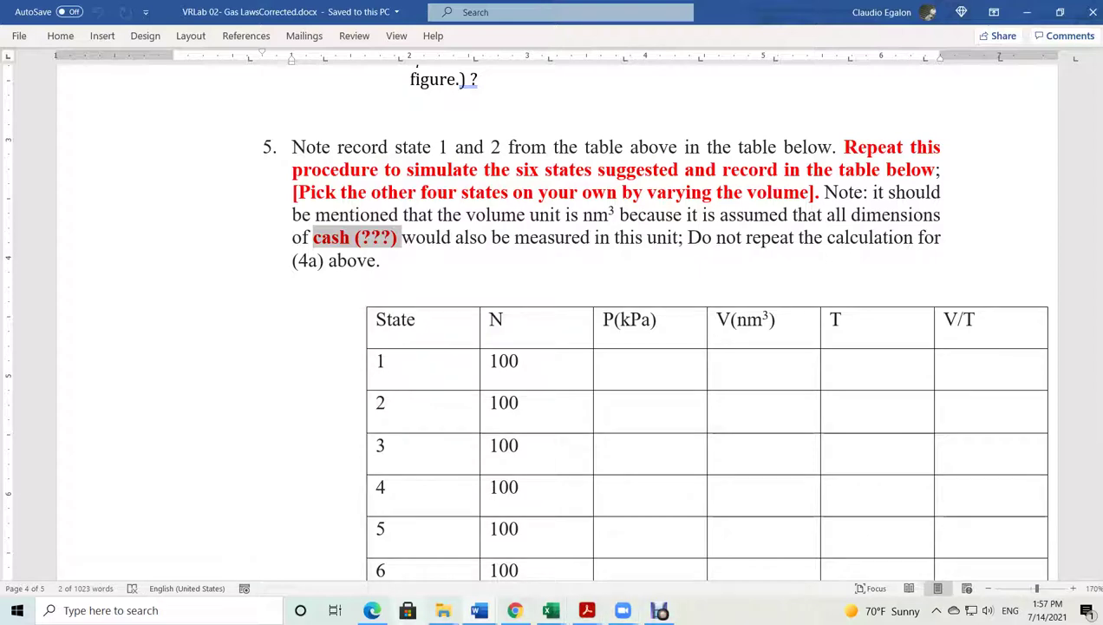
{"action": "left_click", "coordinate": [372, 610]}
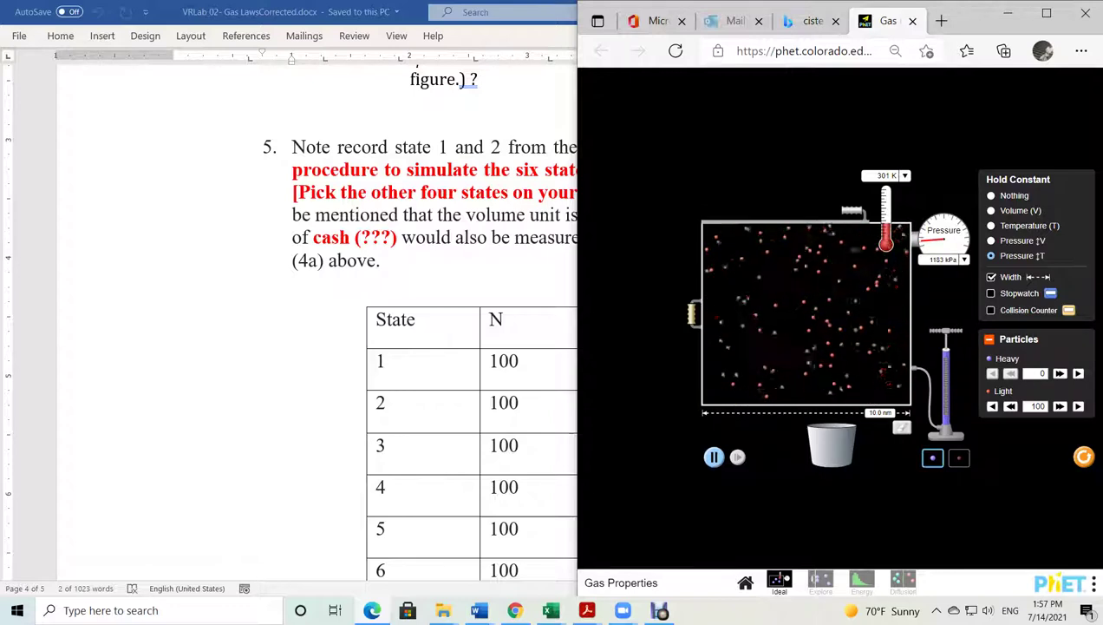
Return to the GasLaw sheet of 08-CSUSum21Roster.xlsx in Excel and undo the State header and the 1 and 2 row labels
{"action": "key", "text": "alt+Tab"}
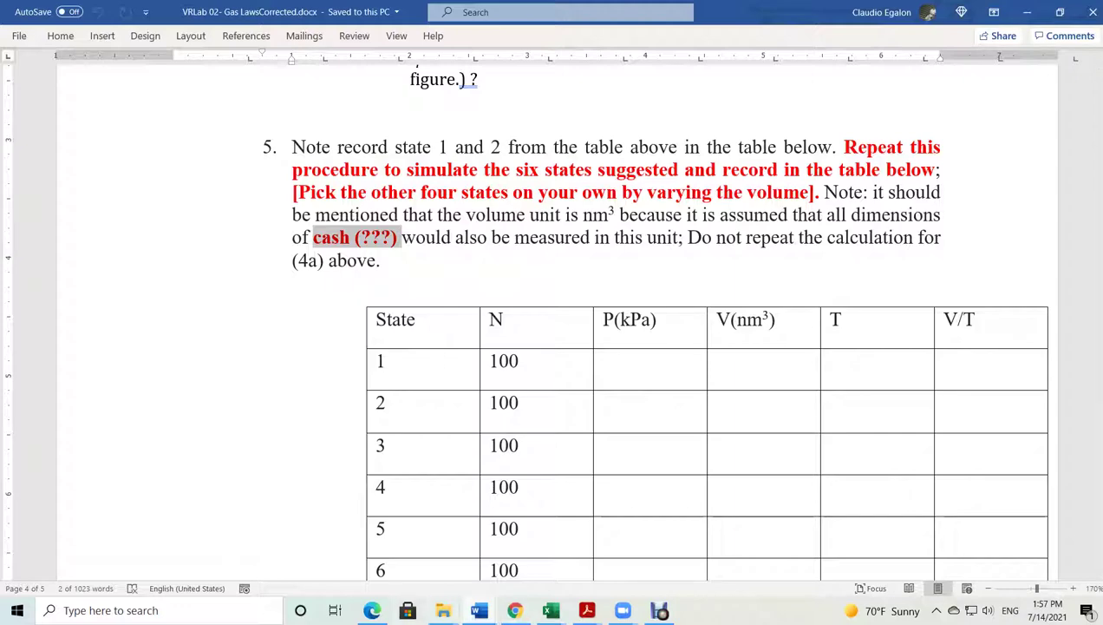
{"action": "mouse_move", "coordinate": [550, 610]}
{"action": "left_click", "coordinate": [486, 529]}
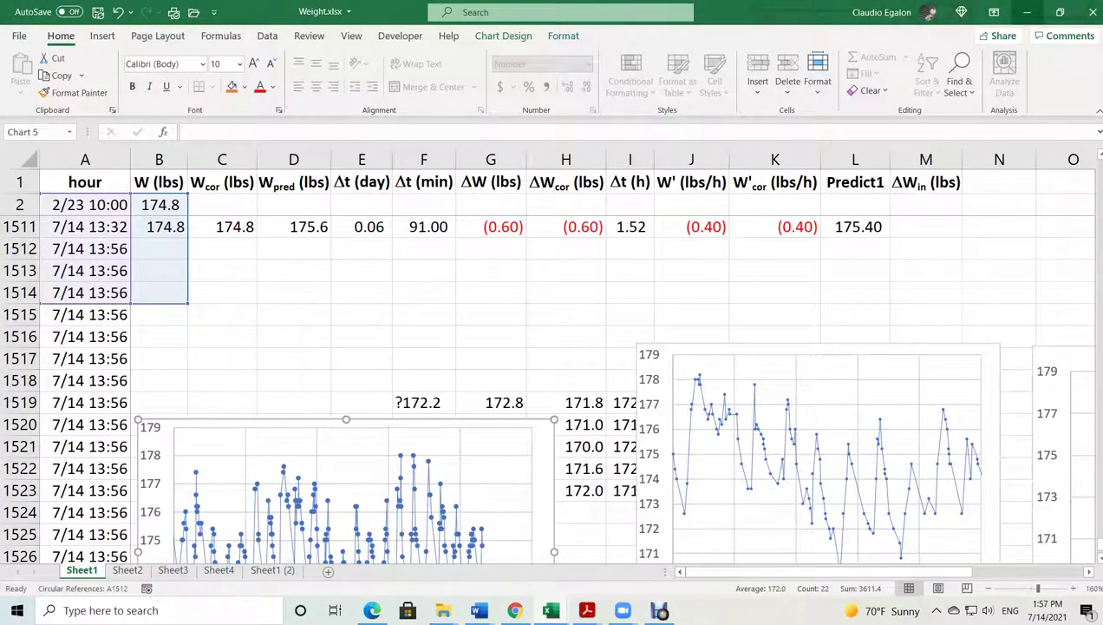
{"action": "left_click", "coordinate": [1026, 12]}
{"action": "left_click", "coordinate": [551, 611]}
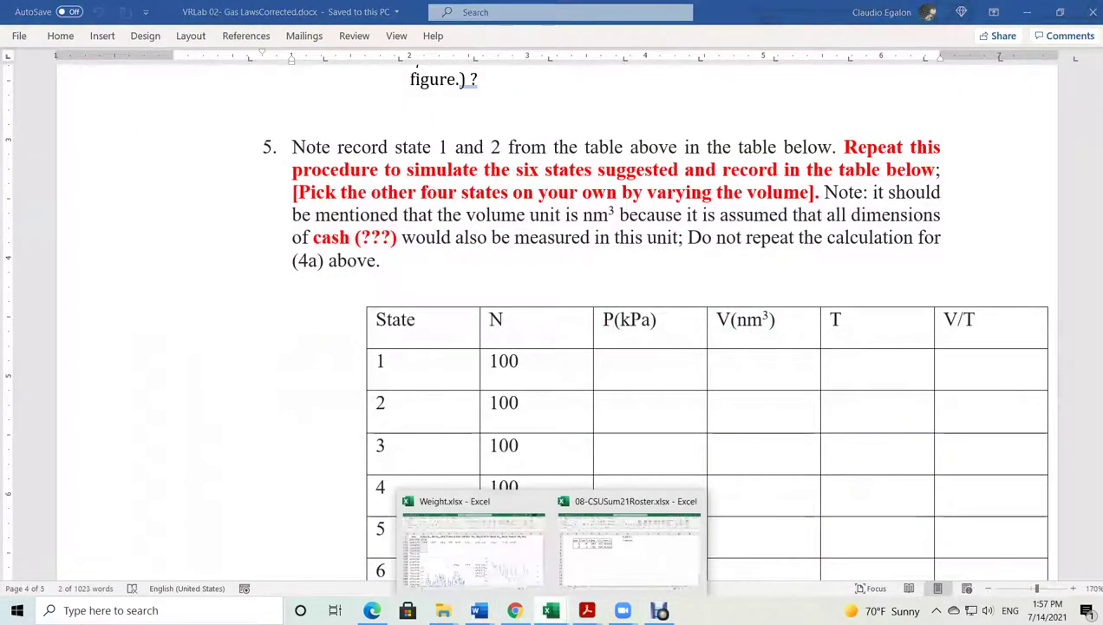
{"action": "left_click", "coordinate": [629, 542]}
{"action": "key", "text": "ctrl+z"}
{"action": "key", "text": "ctrl+z"}
{"action": "left_click", "coordinate": [379, 383]}
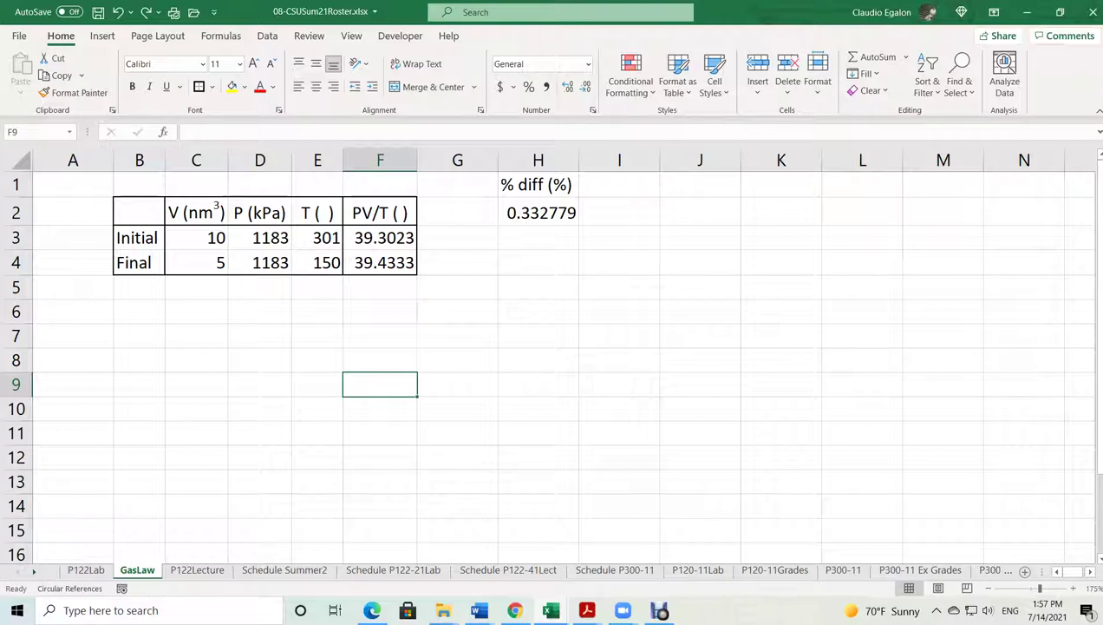
Start a new table with the header State in J2 and the state numbers 1 to 6 in J3:J8
{"action": "left_click", "coordinate": [700, 211]}
{"action": "type", "text": "Sa"}
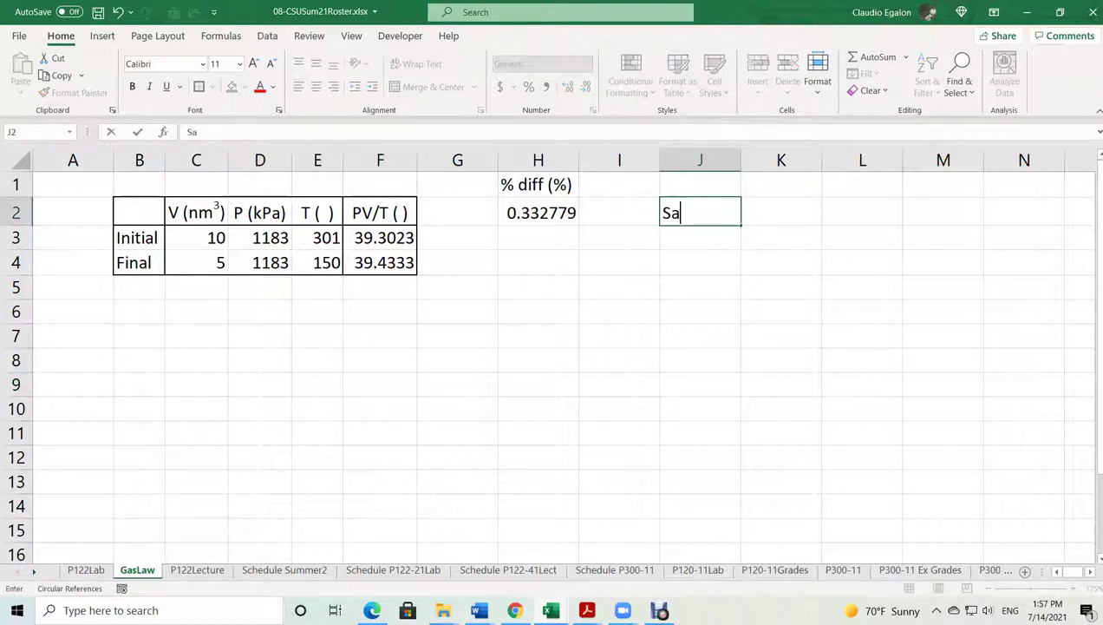
{"action": "key", "text": "BackSpace"}
{"action": "type", "text": "tate"}
{"action": "key", "text": "Return"}
{"action": "type", "text": "1 2 3 4 "}
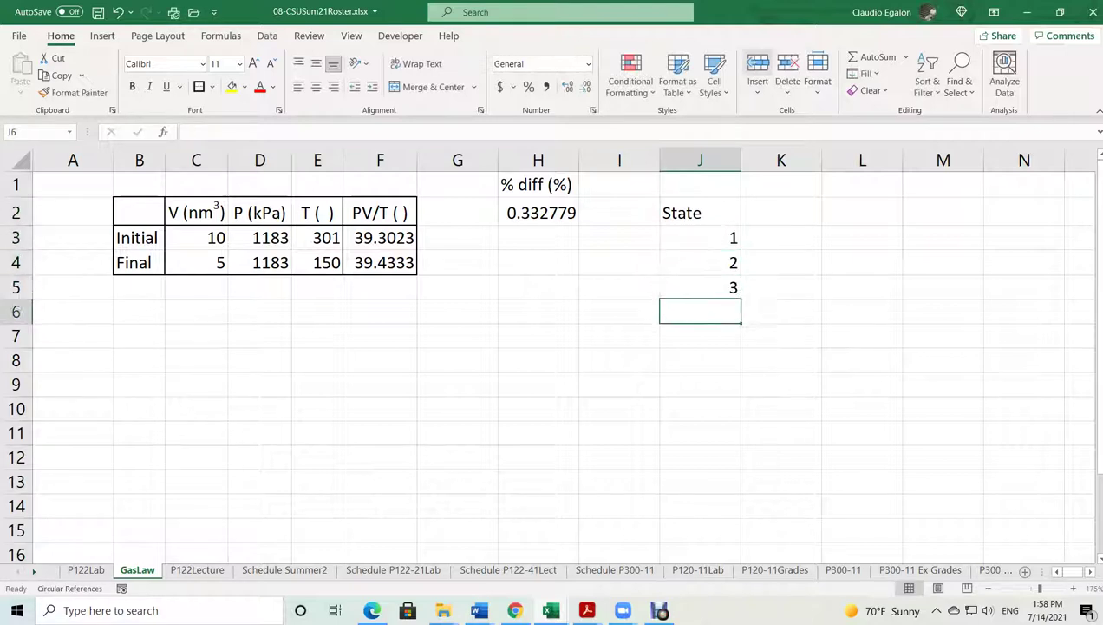
{"action": "type", "text": "5"}
{"action": "key", "text": "Return"}
{"action": "type", "text": "6"}
{"action": "key", "text": "Return"}
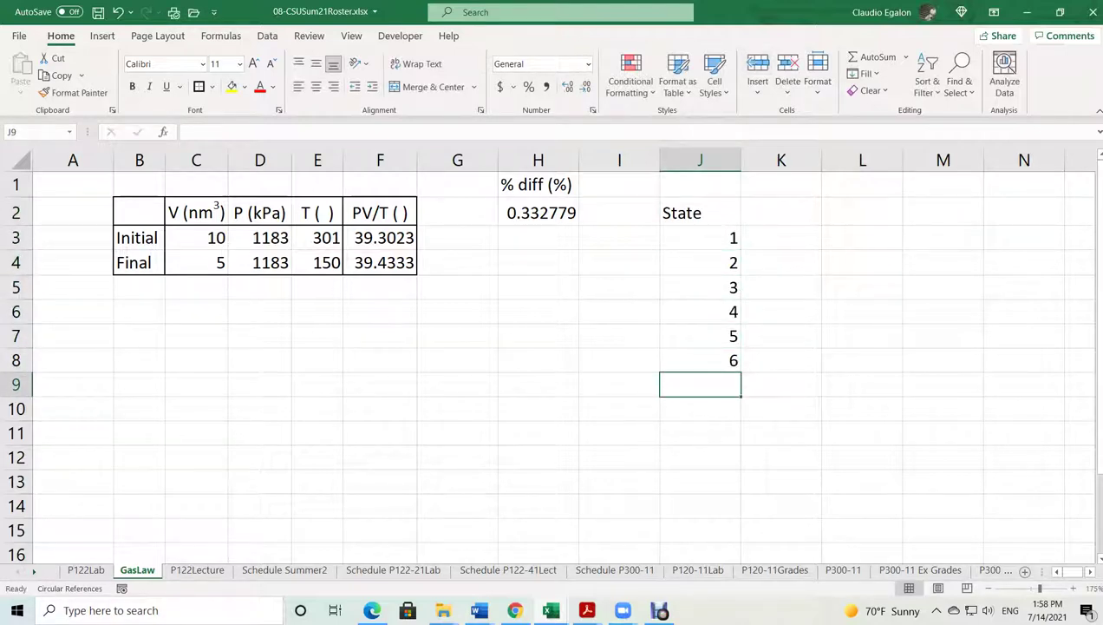
Check the item 5 table headings in VRLab 02- Gas LawsCorrected.docx in Word and enter N, P and V in K2:M2 in Excel
{"action": "left_click", "coordinate": [551, 610]}
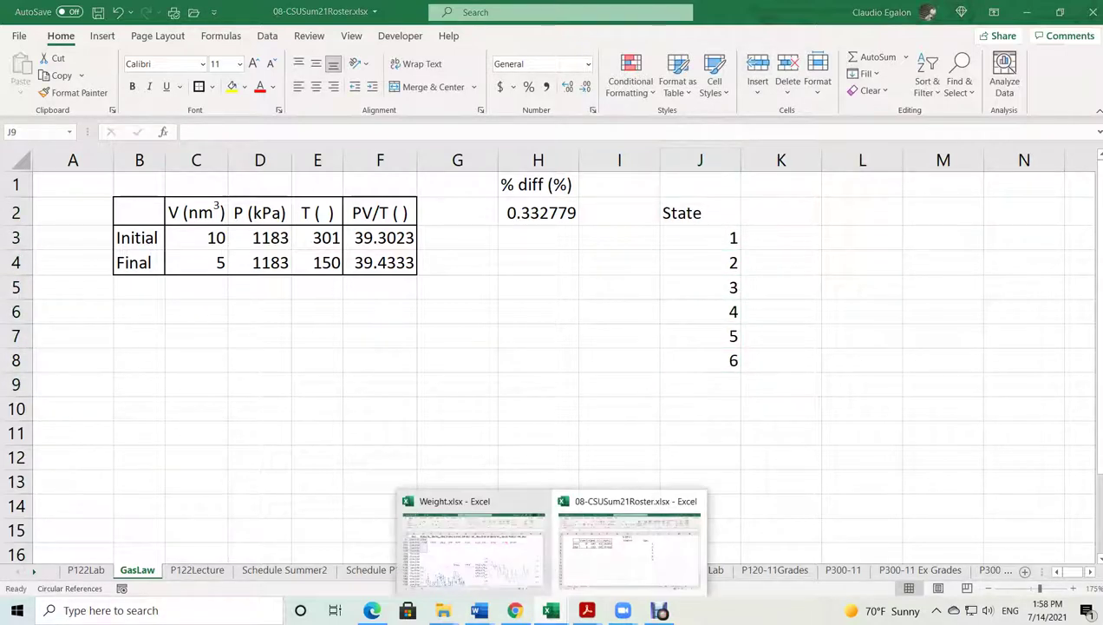
{"action": "mouse_move", "coordinate": [478, 610]}
{"action": "left_click", "coordinate": [635, 548]}
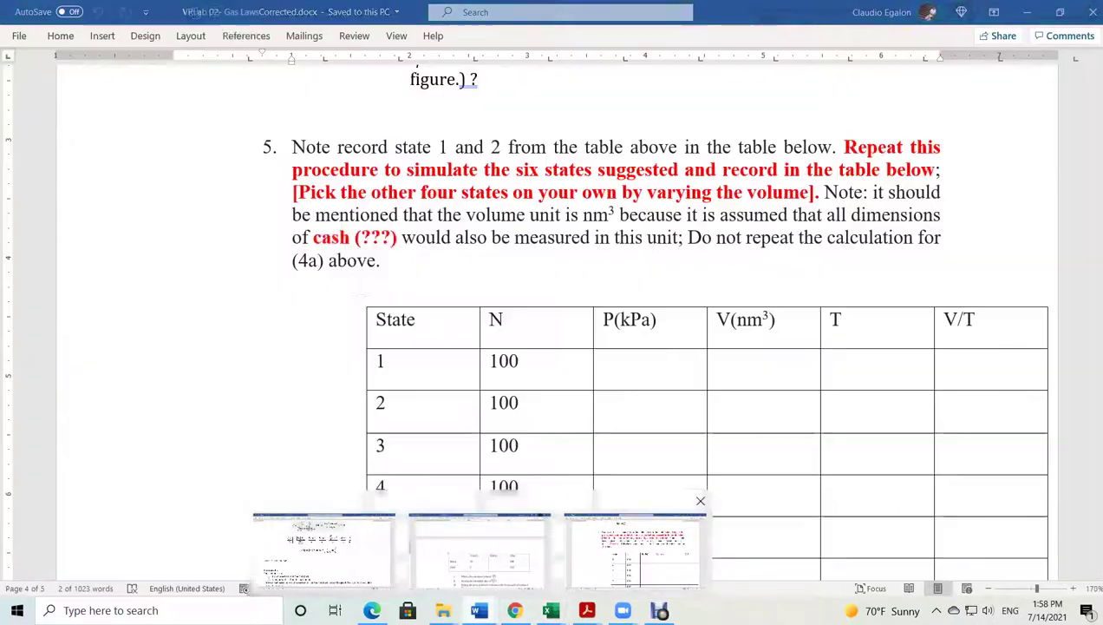
{"action": "left_click", "coordinate": [635, 547]}
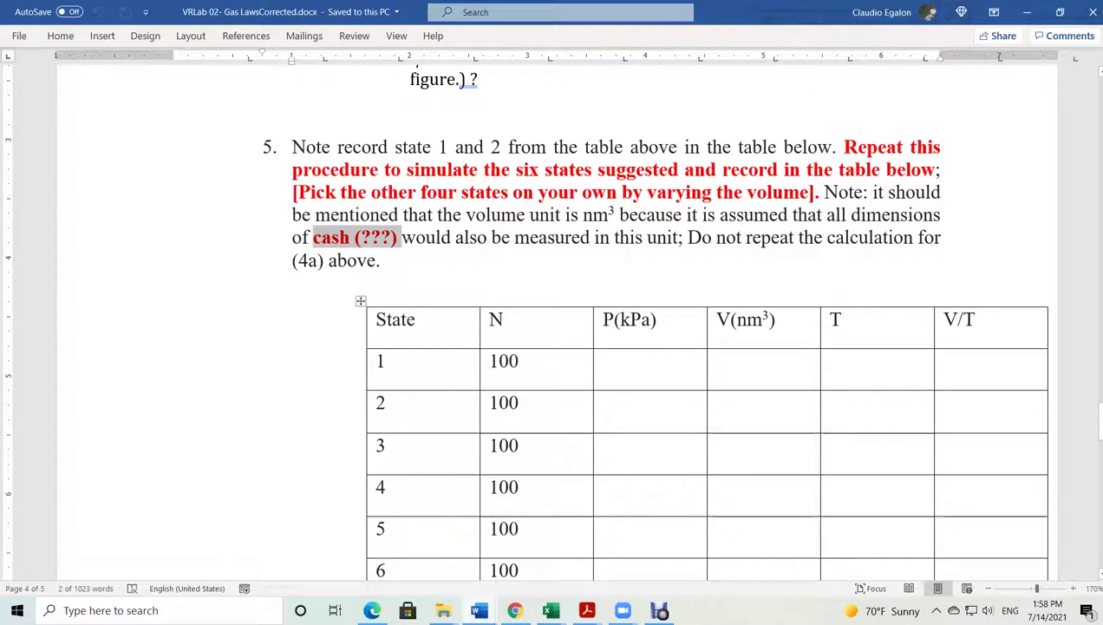
{"action": "key", "text": "alt+Tab"}
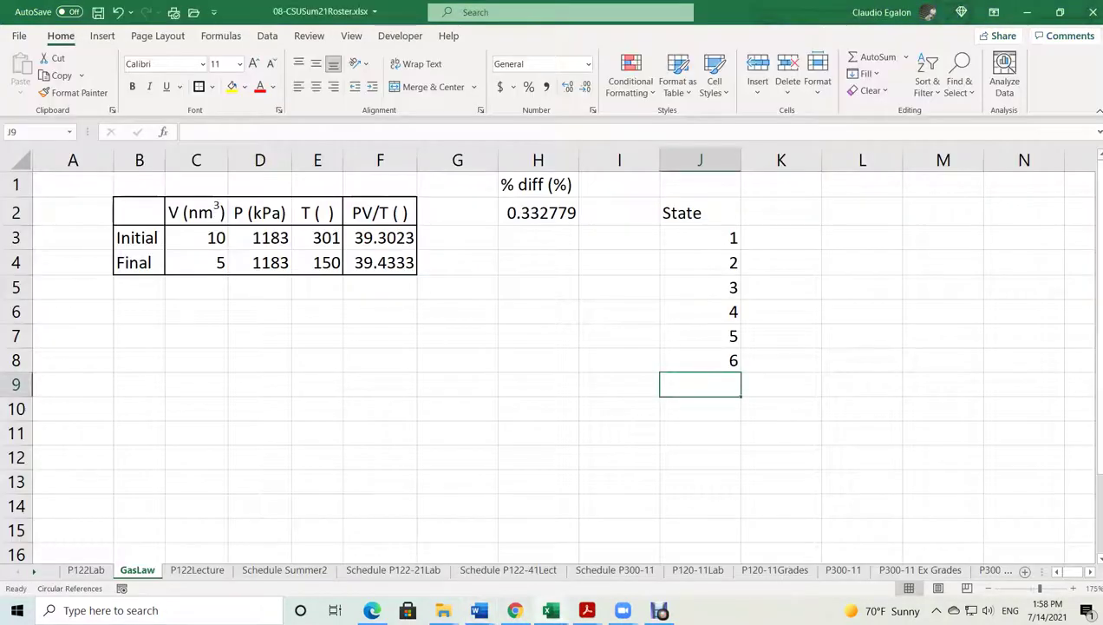
{"action": "left_click", "coordinate": [700, 360]}
{"action": "left_click", "coordinate": [781, 213]}
{"action": "type", "text": "N"}
{"action": "key", "text": "Tab"}
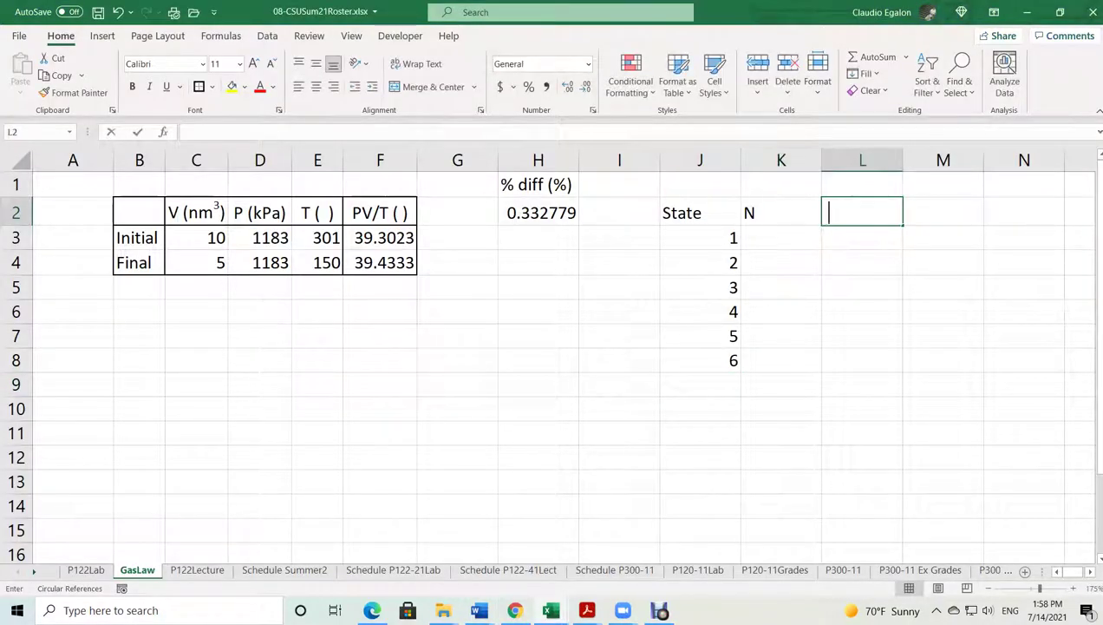
{"action": "type", "text": "P"}
{"action": "key", "text": "Tab"}
{"action": "type", "text": "V"}
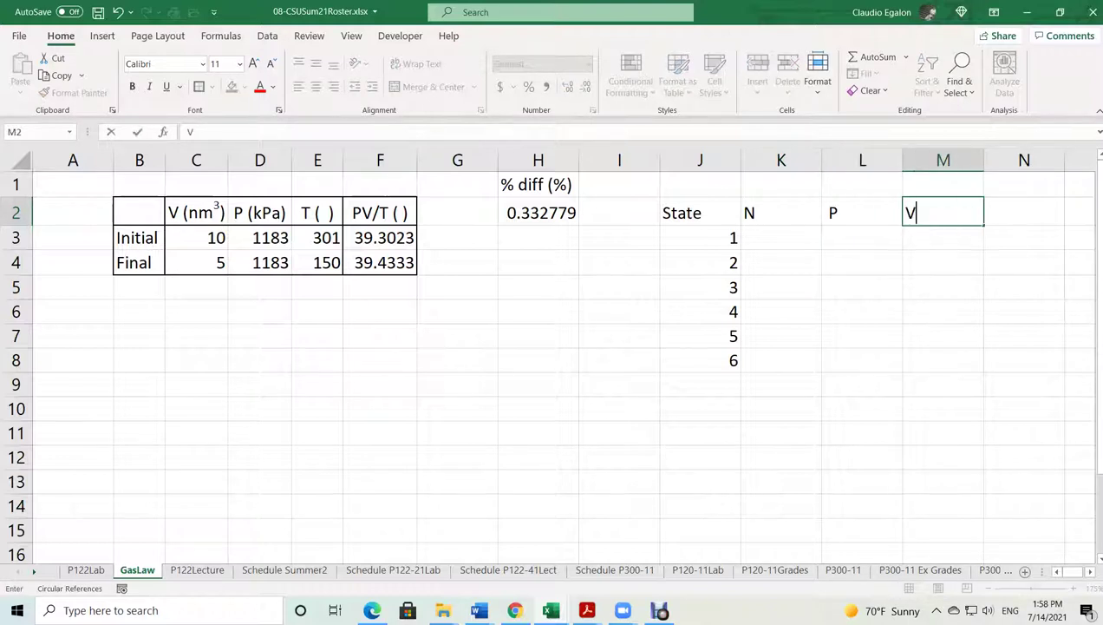
{"action": "key", "text": "Tab"}
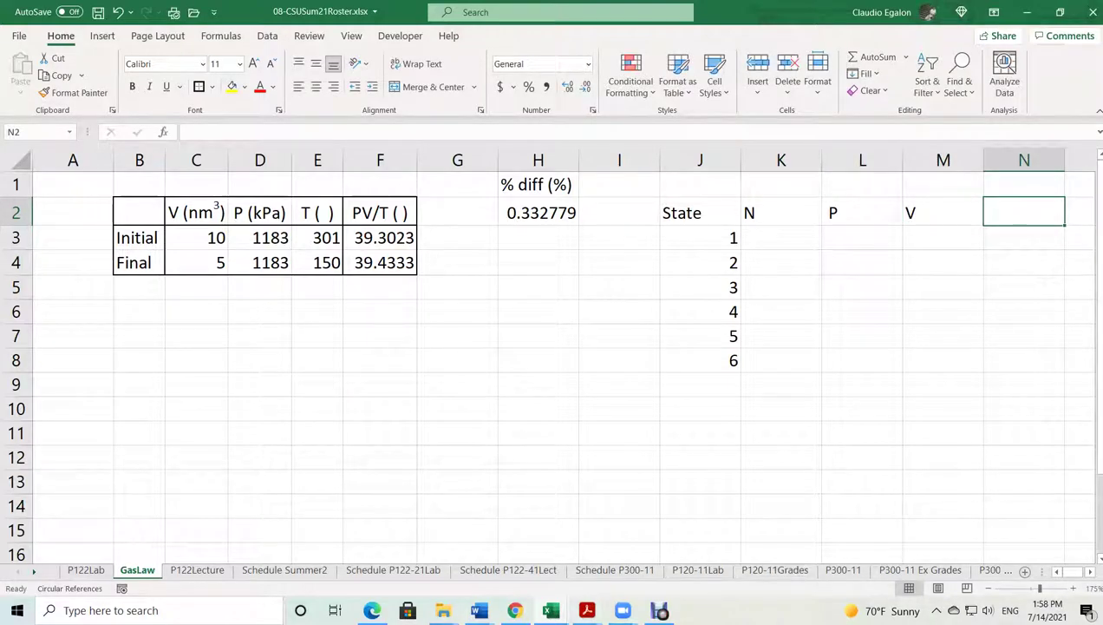
Recheck the handout table in Word and enter the remaining headers T and V/T ( ) in N2:O2 in Excel
{"action": "left_click", "coordinate": [479, 610]}
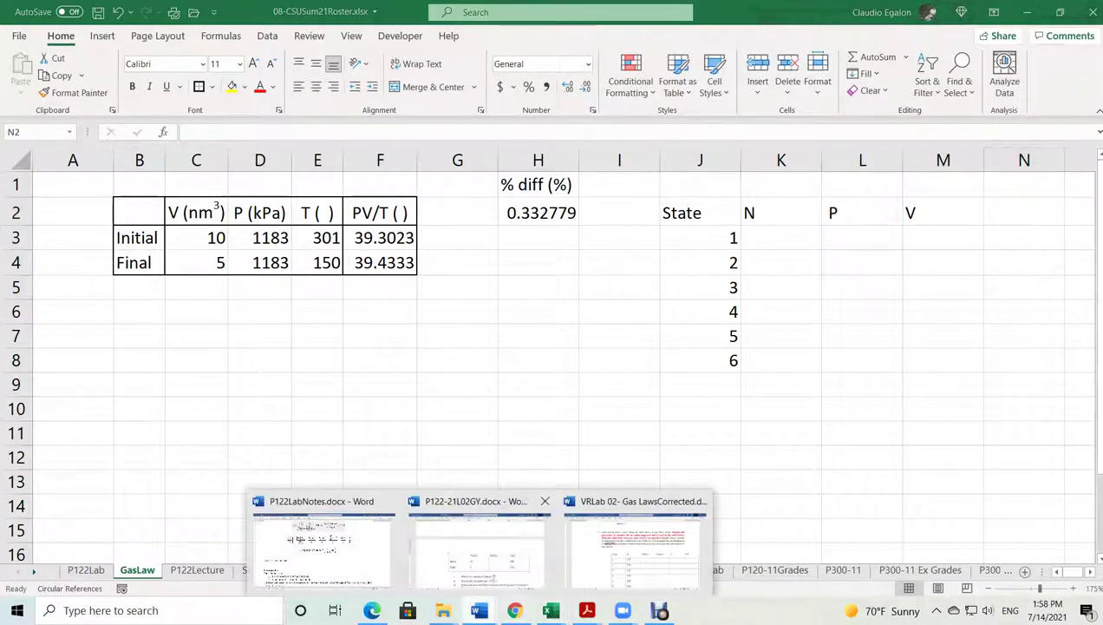
{"action": "left_click", "coordinate": [635, 540]}
{"action": "left_click", "coordinate": [1027, 12]}
{"action": "type", "text": "T"}
{"action": "key", "text": "Tab"}
{"action": "type", "text": "V"}
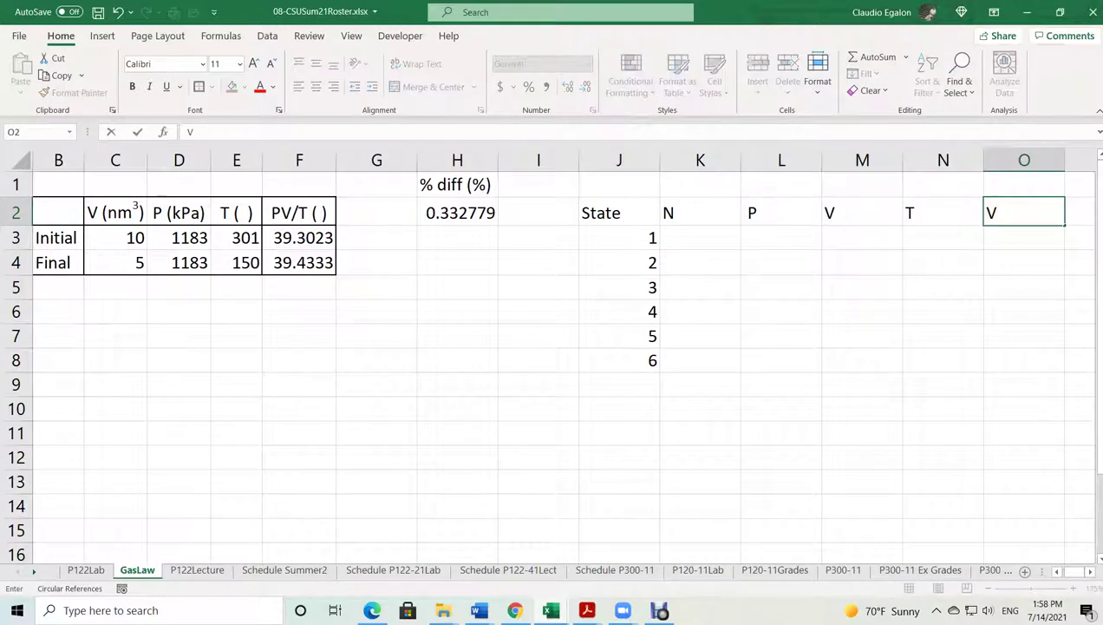
{"action": "type", "text": "/T ( )"}
{"action": "key", "text": "Return"}
Append the unit (1) to the N header in K2 and empty unit parentheses to the P header in L2
{"action": "left_click", "coordinate": [700, 213]}
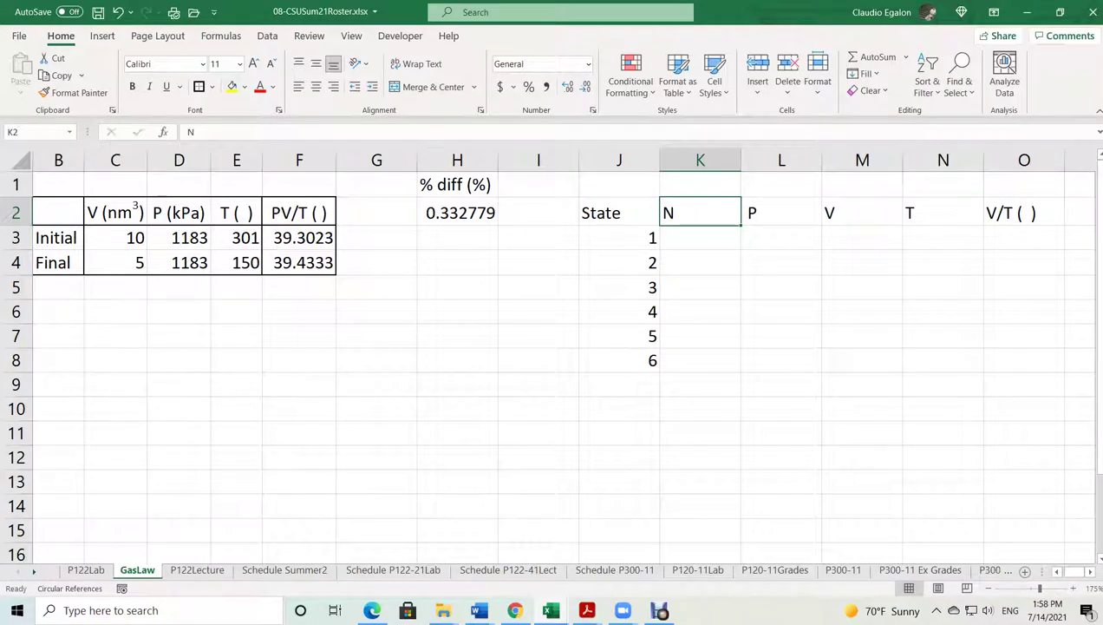
{"action": "key", "text": "F2"}
{"action": "type", "text": "(1)"}
{"action": "key", "text": "Return"}
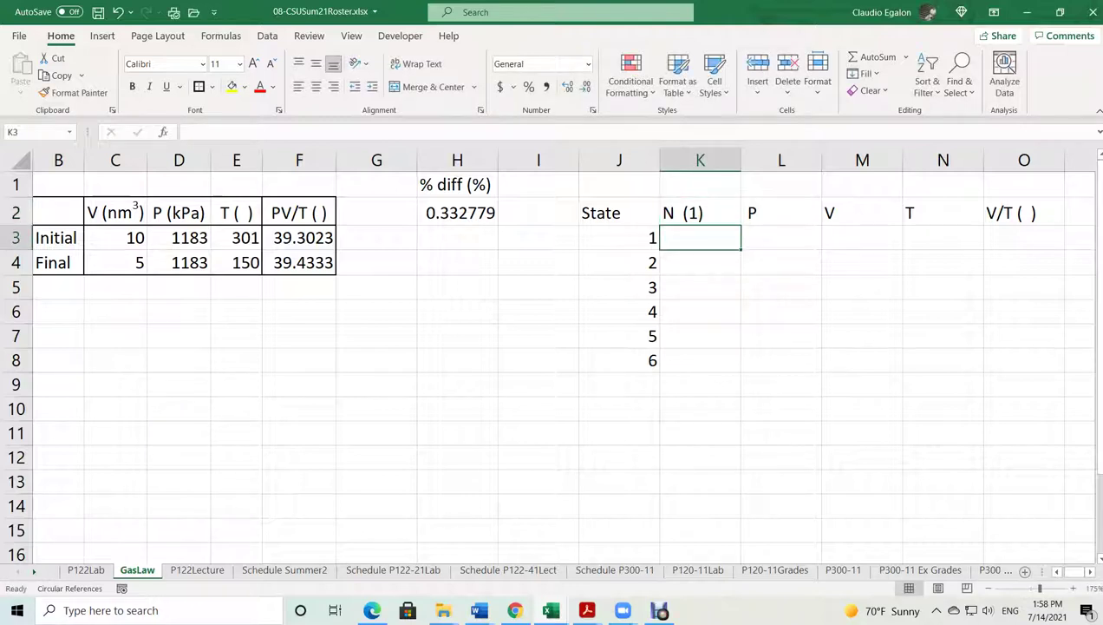
{"action": "key", "text": "Up"}
{"action": "key", "text": "Right"}
{"action": "key", "text": "F2"}
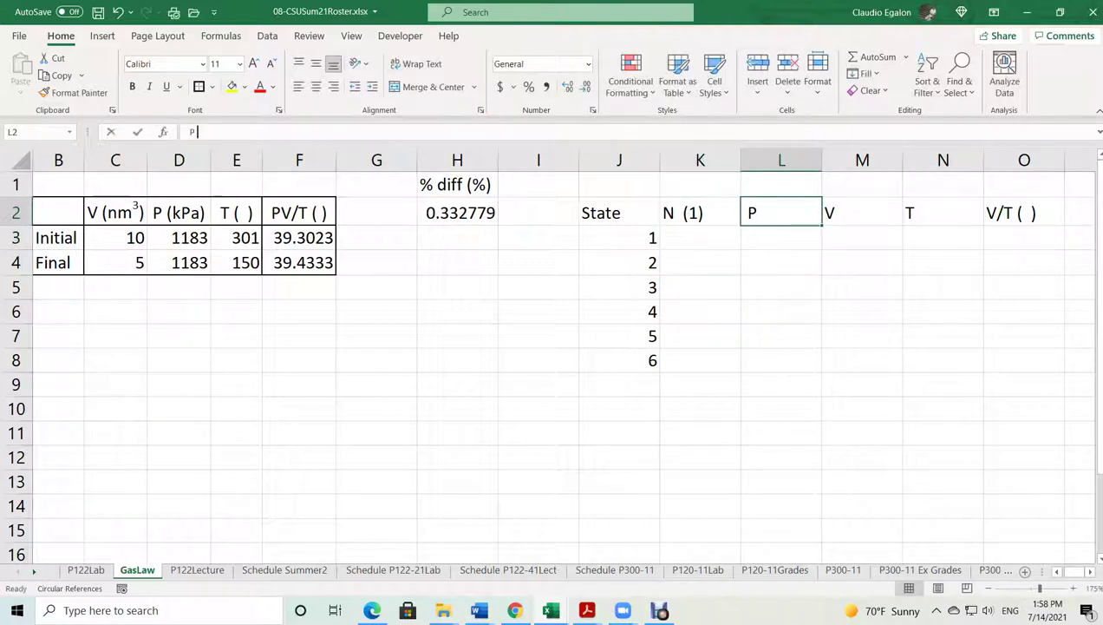
{"action": "type", "text": "( )"}
{"action": "key", "text": "Return"}
{"action": "key", "text": "Right"}
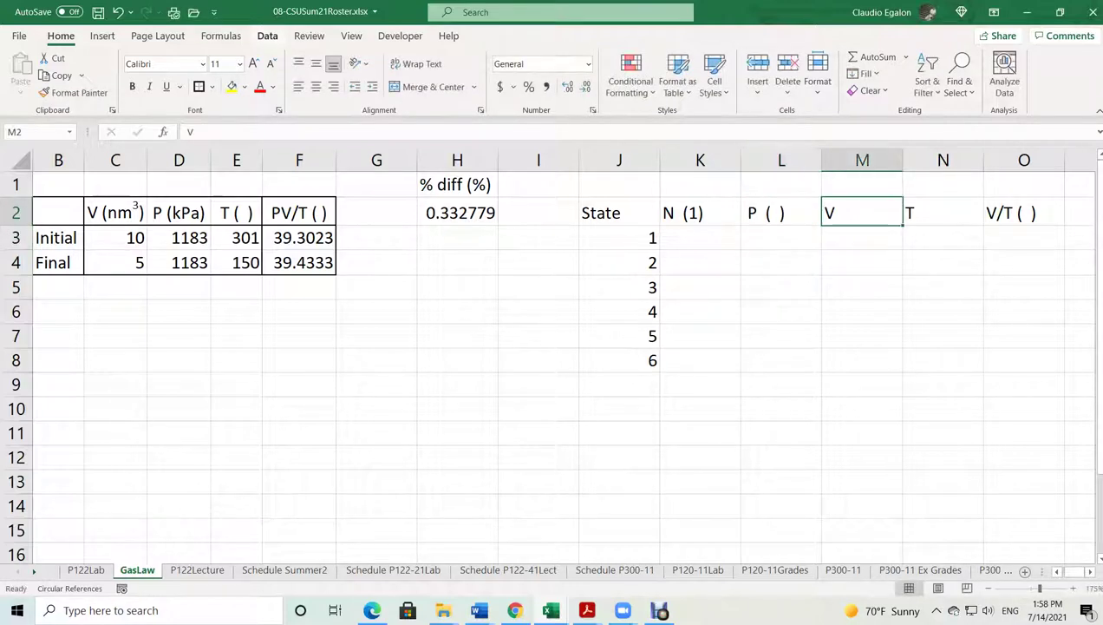
Append empty unit parentheses to the V header in M2 and the T header in N2
{"action": "left_click", "coordinate": [196, 131]}
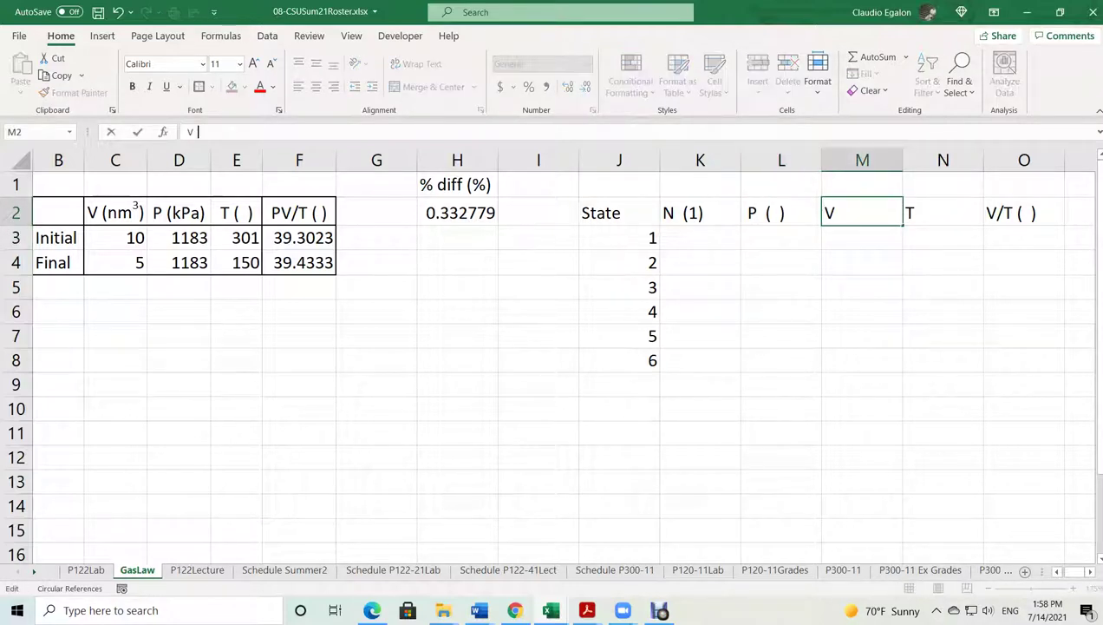
{"action": "type", "text": "( )"}
{"action": "key", "text": "Tab"}
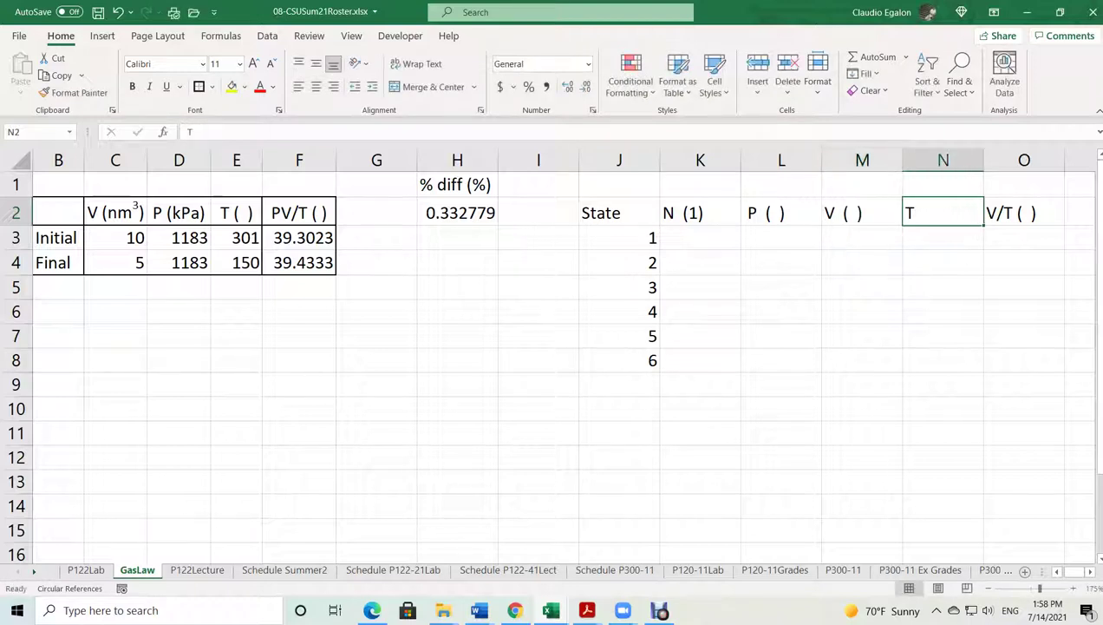
{"action": "key", "text": "F2"}
{"action": "type", "text": "( "}
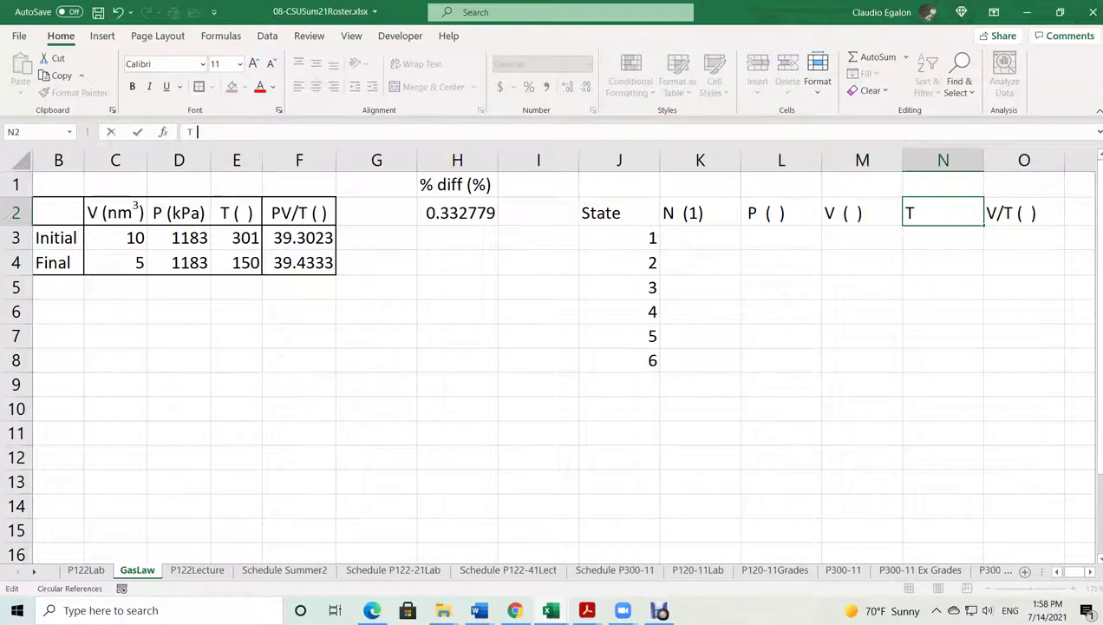
{"action": "type", "text": ")"}
{"action": "left_click", "coordinate": [862, 407]}
Put outside borders around the whole table J2:O8, the State column J2:J8 and the header row J2:O2
{"action": "left_click_drag", "start_coordinate": [607, 213], "coordinate": [1028, 360]}
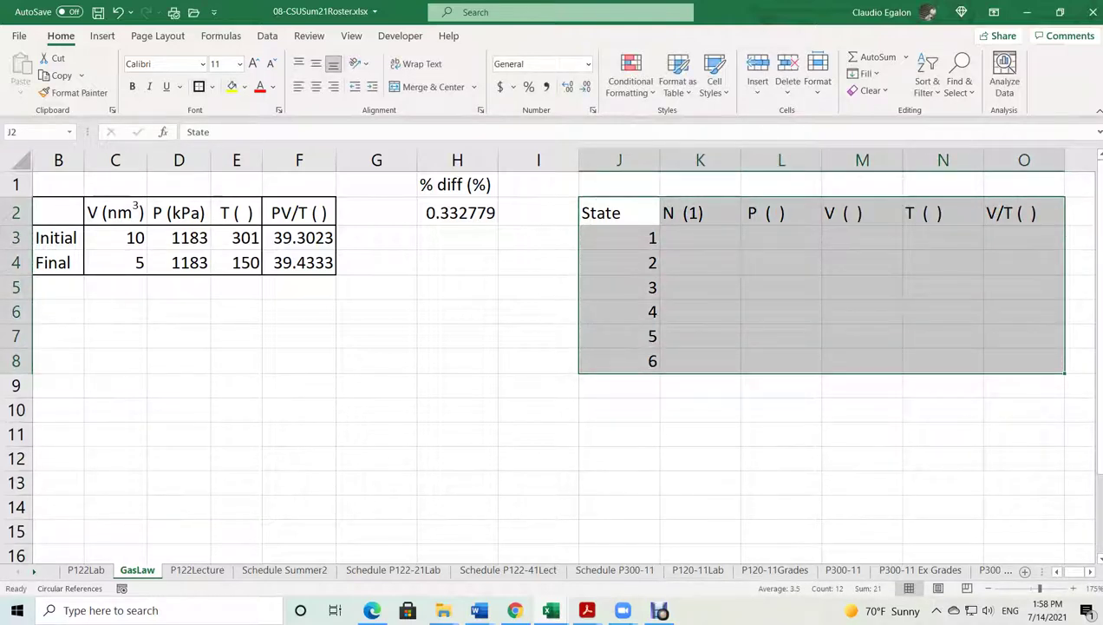
{"action": "left_click", "coordinate": [694, 361]}
{"action": "left_click_drag", "start_coordinate": [607, 212], "coordinate": [642, 361]}
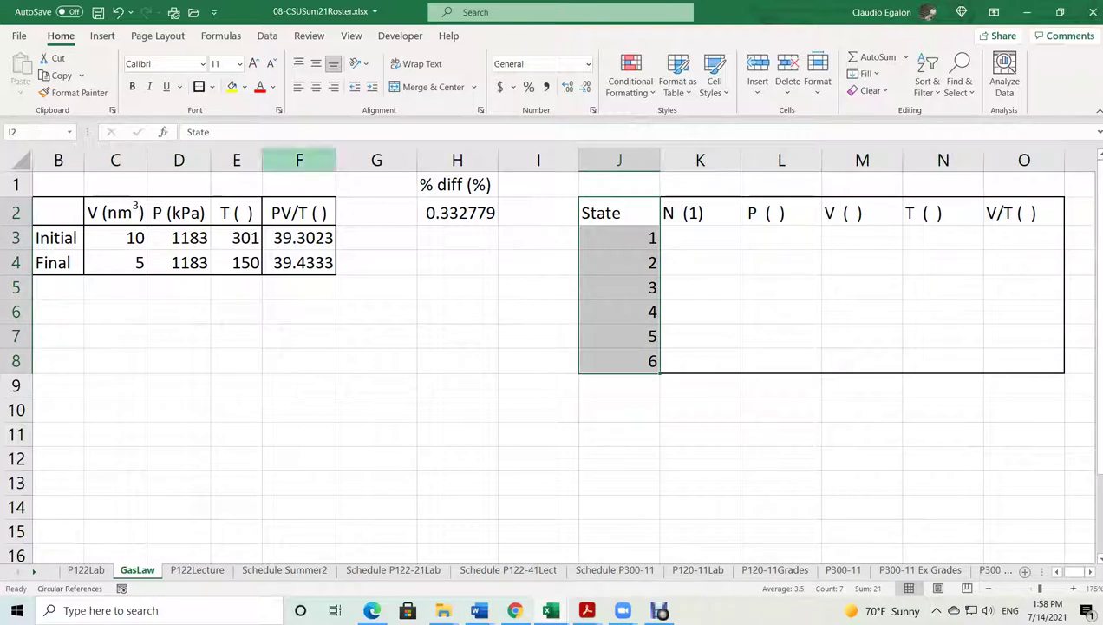
{"action": "left_click_drag", "start_coordinate": [607, 213], "coordinate": [1050, 222]}
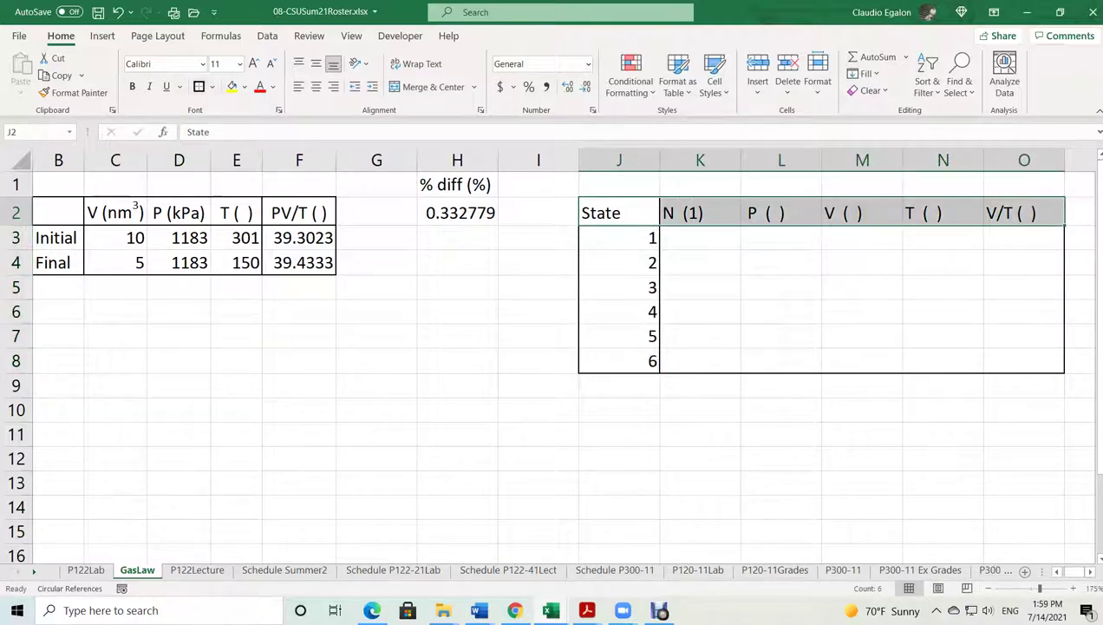
Bold and centre the header row J2:O2, and bold the state numbers in column J
{"action": "left_click", "coordinate": [132, 86]}
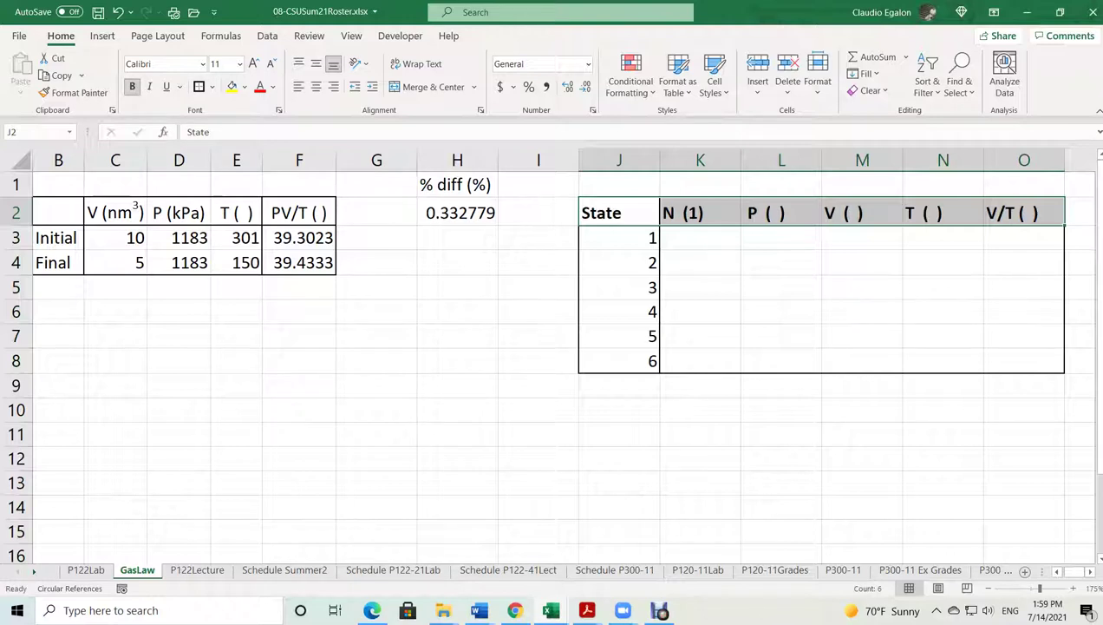
{"action": "left_click", "coordinate": [316, 86]}
{"action": "left_click_drag", "start_coordinate": [620, 213], "coordinate": [619, 361]}
{"action": "left_click", "coordinate": [132, 86]}
{"action": "left_click", "coordinate": [131, 86]}
{"action": "left_click", "coordinate": [700, 410]}
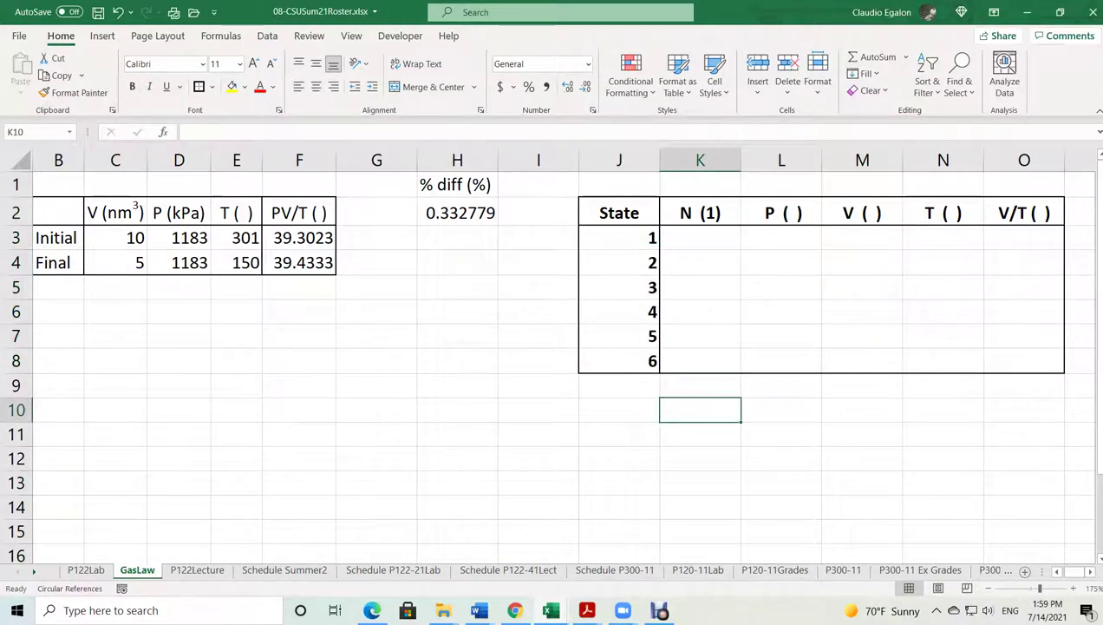
Enter 100 as N for states 1 and 2 in K3:K4
{"action": "left_click", "coordinate": [700, 236]}
{"action": "type", "text": "100"}
{"action": "key", "text": "Return"}
{"action": "type", "text": "100"}
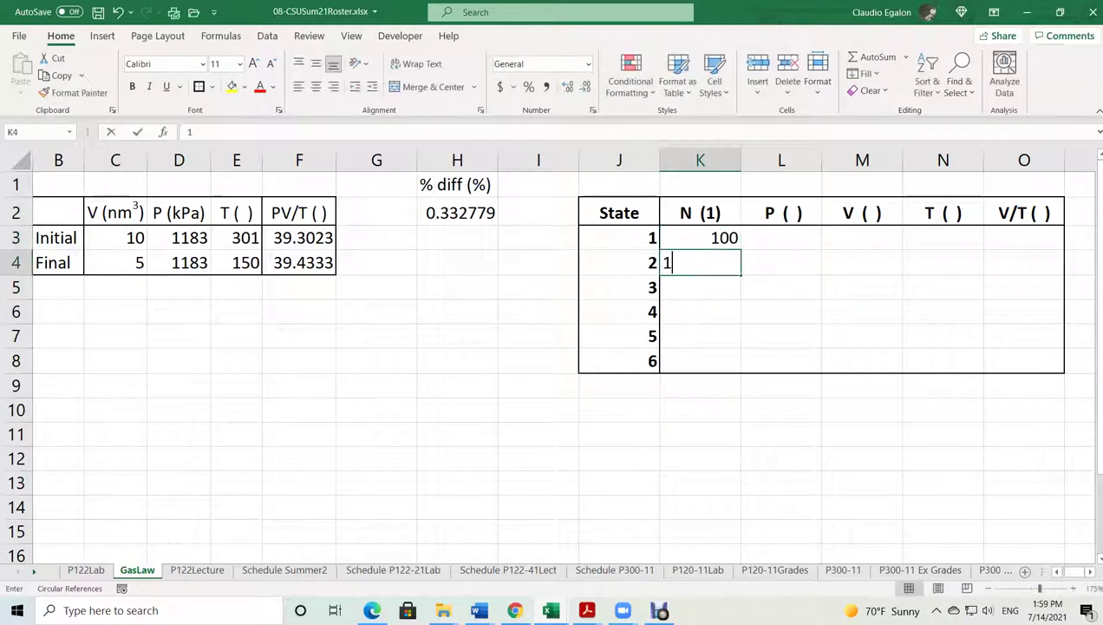
{"action": "key", "text": "Return"}
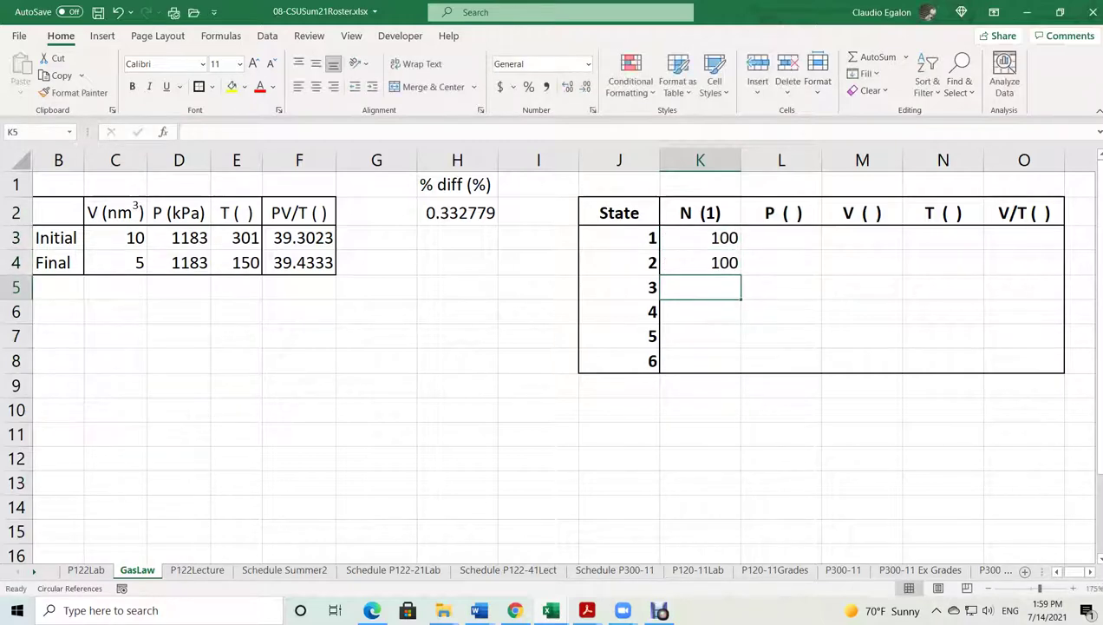
Check the N column of the handout table in Word and enter 100 for states 3 to 6 in K5:K8 in Excel
{"action": "mouse_move", "coordinate": [478, 610]}
{"action": "left_click", "coordinate": [639, 535]}
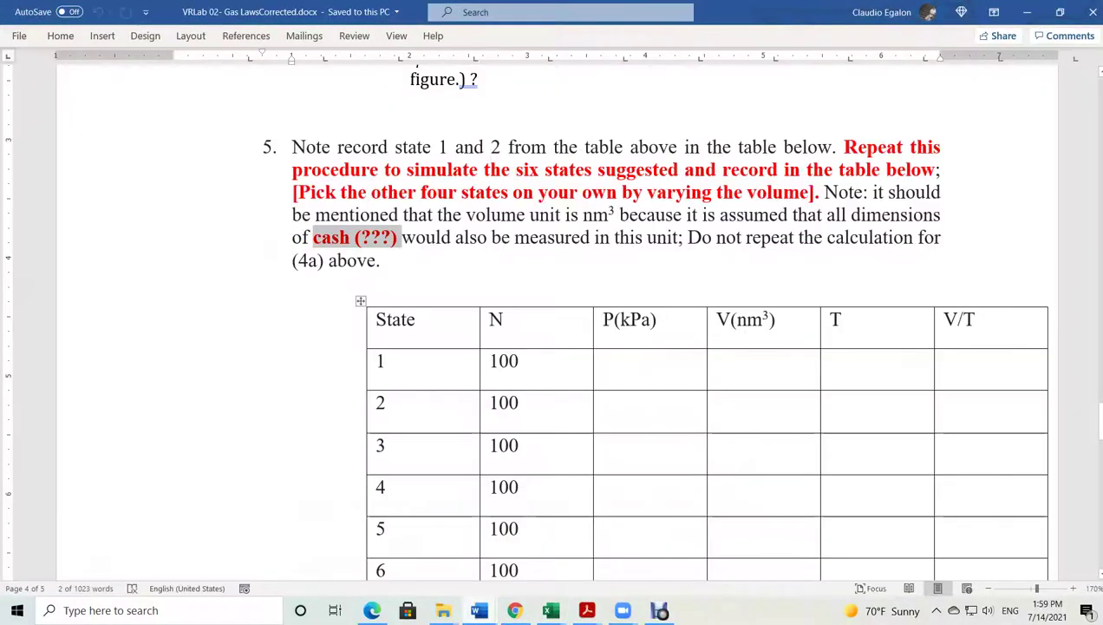
{"action": "left_click", "coordinate": [1027, 12]}
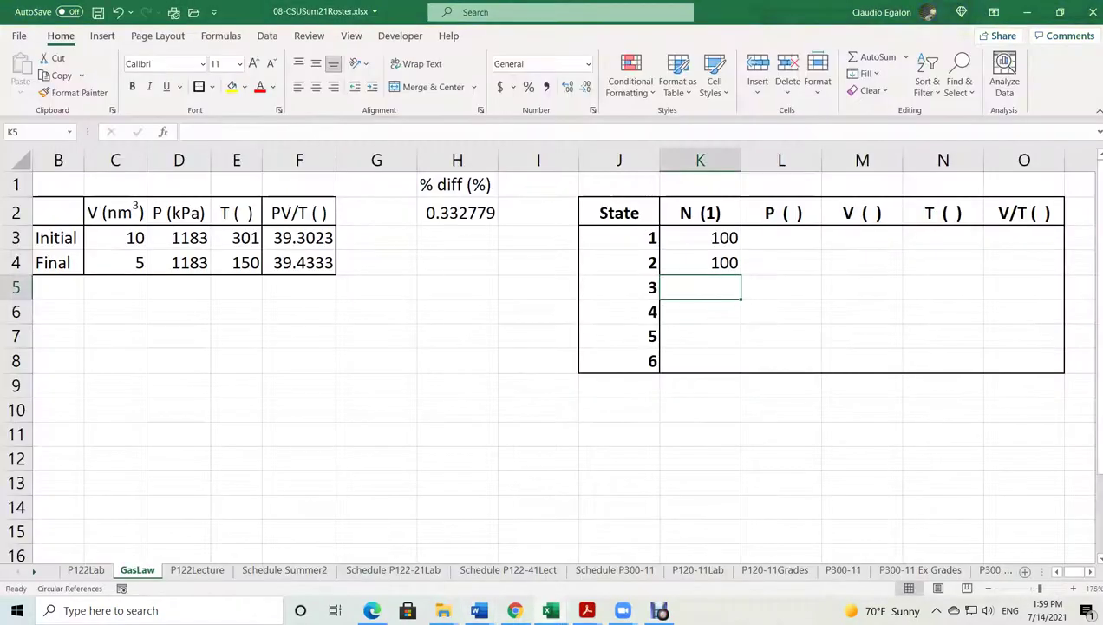
{"action": "type", "text": "100"}
{"action": "key", "text": "Return"}
{"action": "type", "text": "100"}
{"action": "key", "text": "Return"}
{"action": "type", "text": "100"}
{"action": "key", "text": "Return"}
{"action": "type", "text": "100"}
{"action": "key", "text": "Return"}
{"action": "key", "text": "Up"}
{"action": "key", "text": "Up"}
{"action": "key", "text": "Up"}
{"action": "key", "text": "Up"}
{"action": "key", "text": "Up"}
{"action": "key", "text": "Up"}
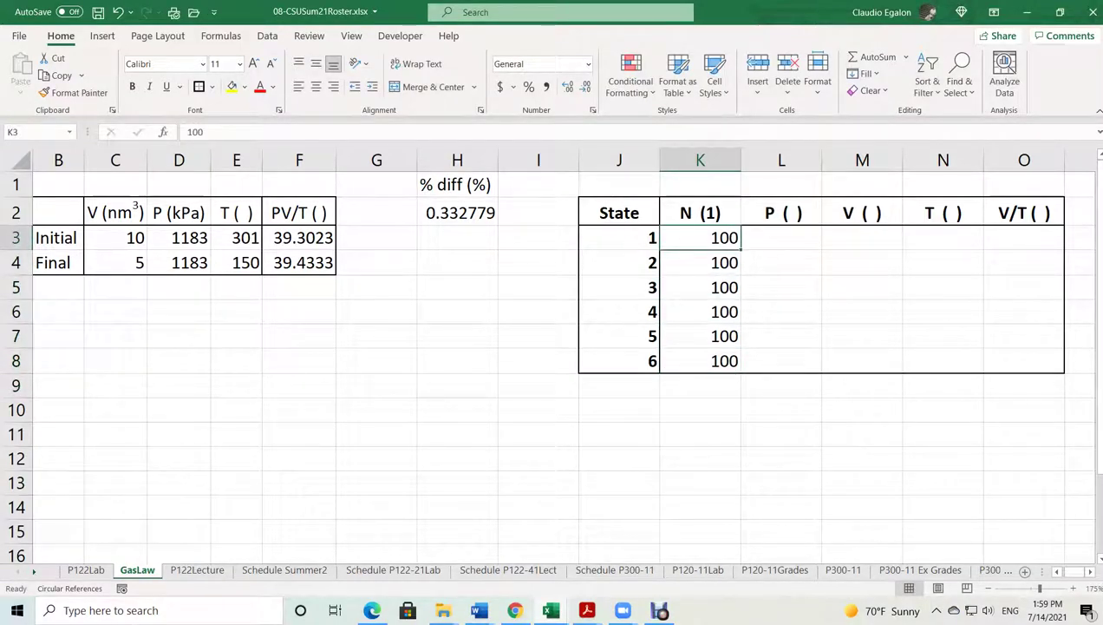
Enter 1 and 2 in the P column for states 1 and 2
{"action": "key", "text": "Right"}
{"action": "type", "text": "1"}
{"action": "key", "text": "Return"}
{"action": "type", "text": "2"}
{"action": "key", "text": "Return"}
{"action": "key", "text": "Up"}
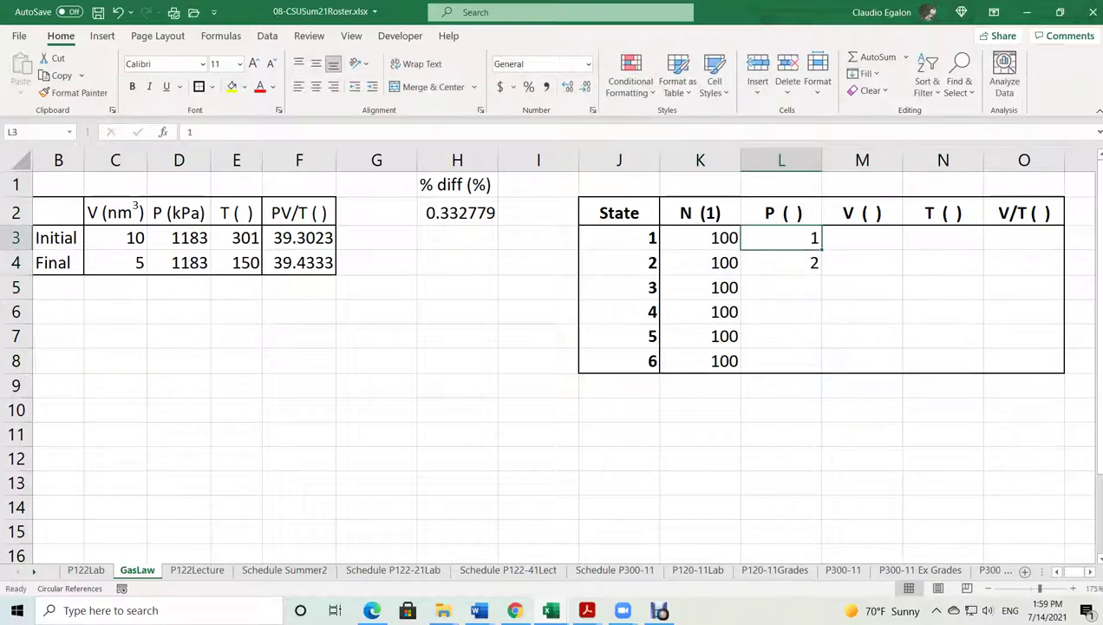
Set the P column entries for states 1 and 2 to 10 and 5 in L3:L4
{"action": "type", "text": "10"}
{"action": "key", "text": "Return"}
{"action": "type", "text": "5"}
{"action": "key", "text": "Return"}
{"action": "key", "text": "Up"}
{"action": "key", "text": "Up"}
Enter 10 and 5 as V for states 1 and 2 in M3:M4
{"action": "left_click", "coordinate": [862, 237]}
{"action": "type", "text": "10"}
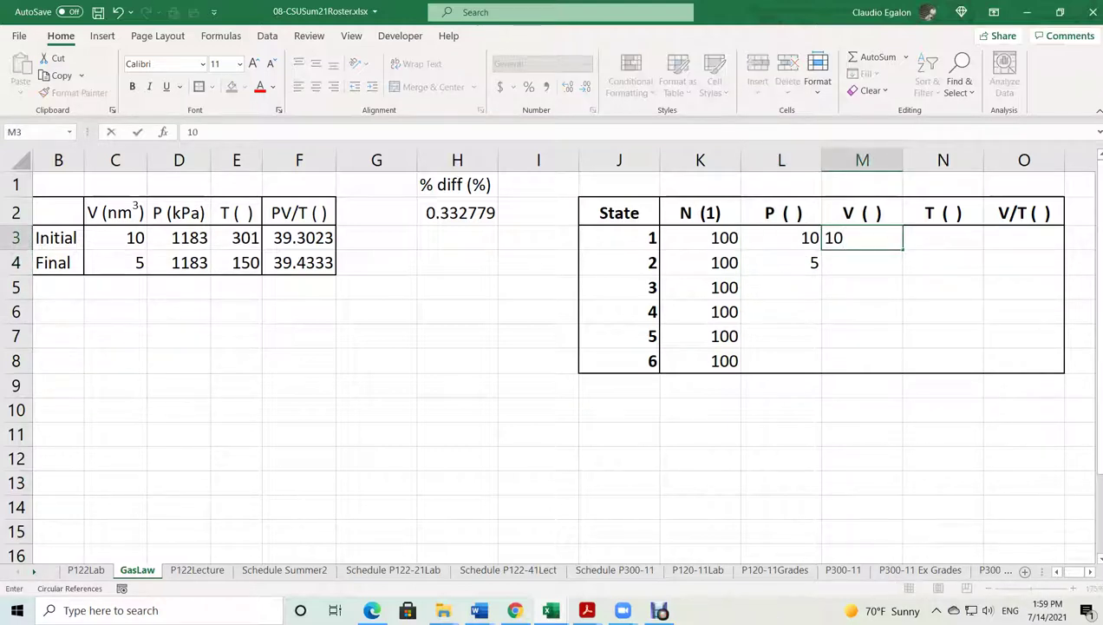
{"action": "key", "text": "Return"}
{"action": "type", "text": "5"}
{"action": "key", "text": "Left"}
Set the pressure of states 1 and 2 to 1183 in L3:L4
{"action": "key", "text": "Up"}
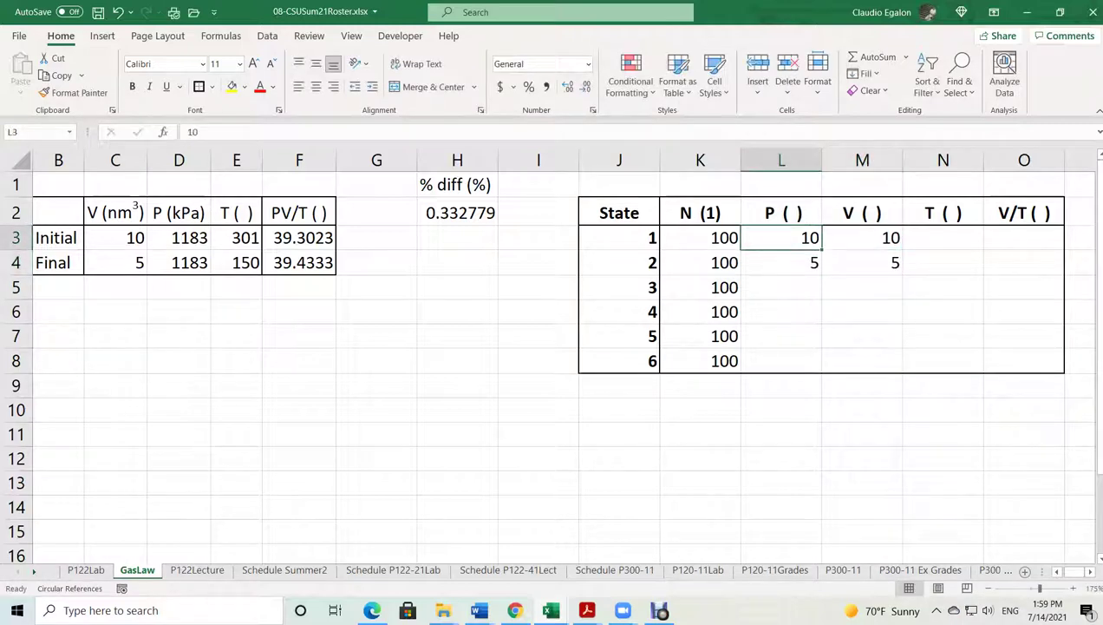
{"action": "type", "text": "1183"}
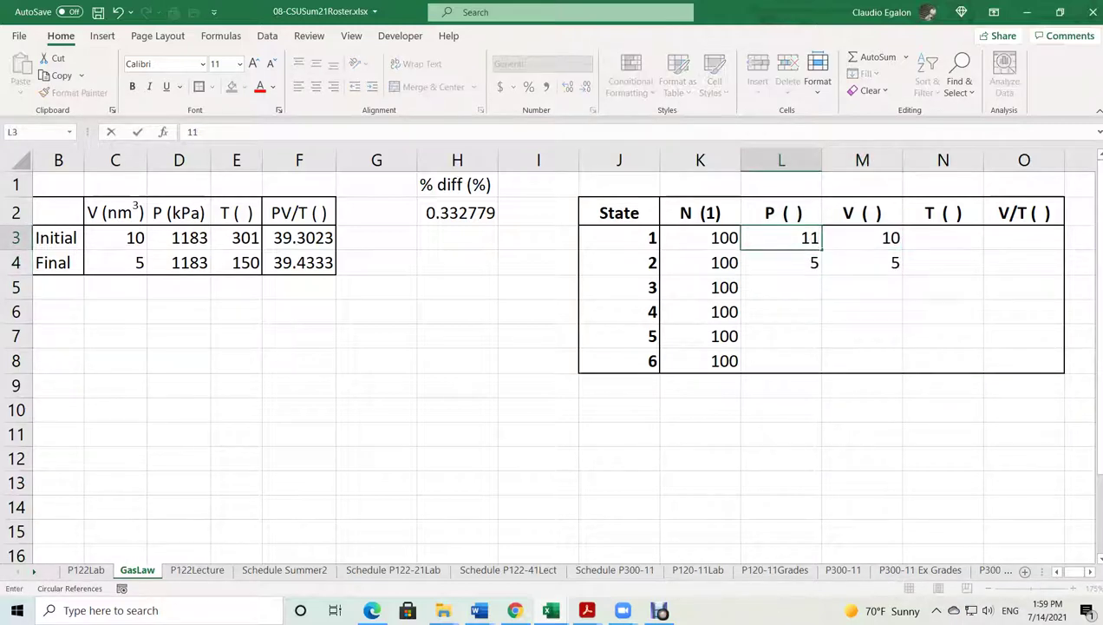
{"action": "key", "text": "Return"}
{"action": "type", "text": "1183"}
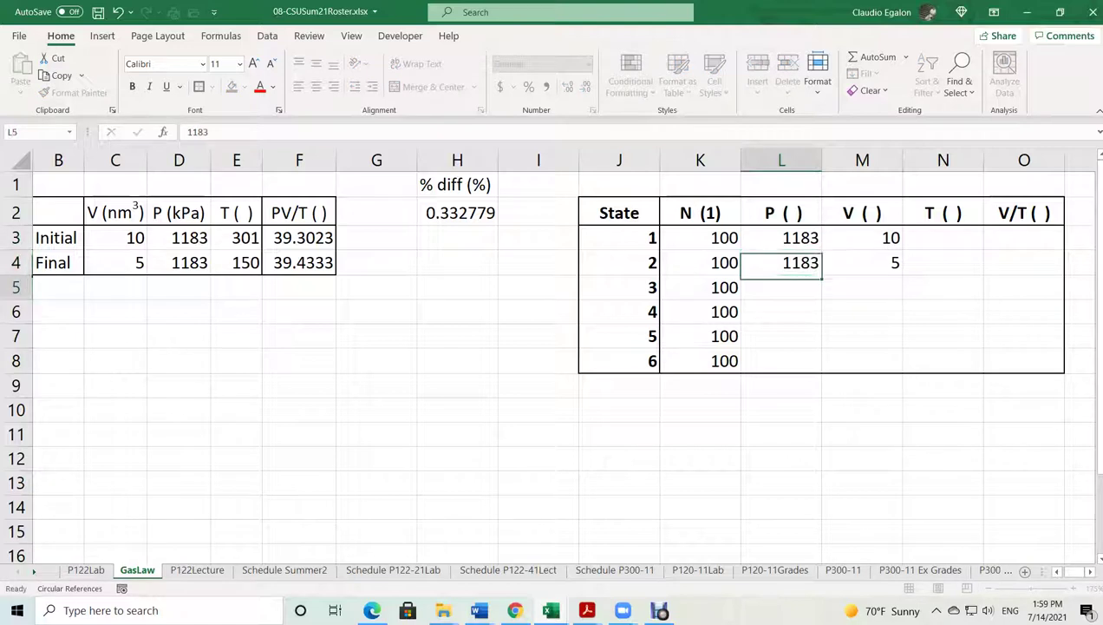
{"action": "key", "text": "Return"}
Enter 301 and 150 as T for states 1 and 2 in N3:N4
{"action": "key", "text": "Right"}
{"action": "key", "text": "Right"}
{"action": "key", "text": "Right"}
{"action": "key", "text": "Up"}
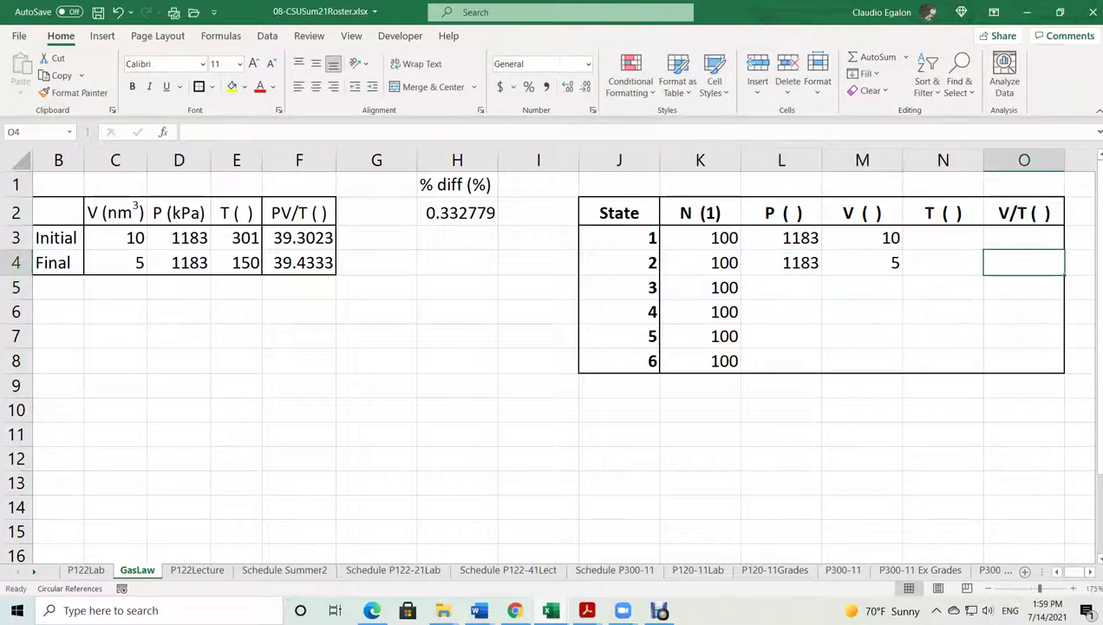
{"action": "key", "text": "Up"}
{"action": "key", "text": "Left"}
{"action": "type", "text": "301"}
{"action": "key", "text": "Return"}
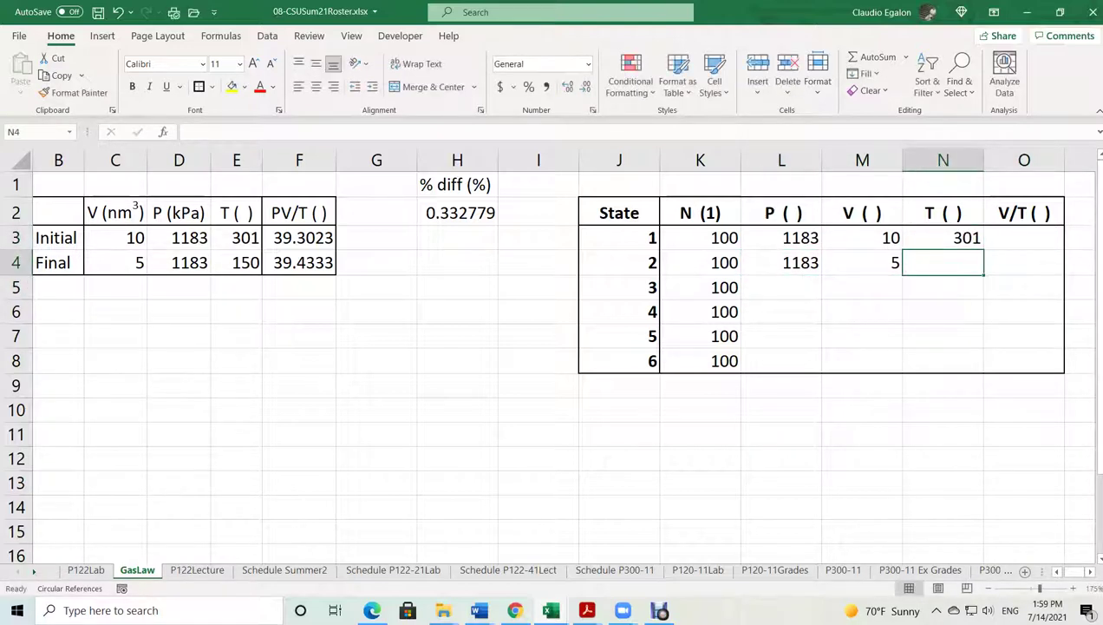
{"action": "type", "text": "150"}
{"action": "key", "text": "Return"}
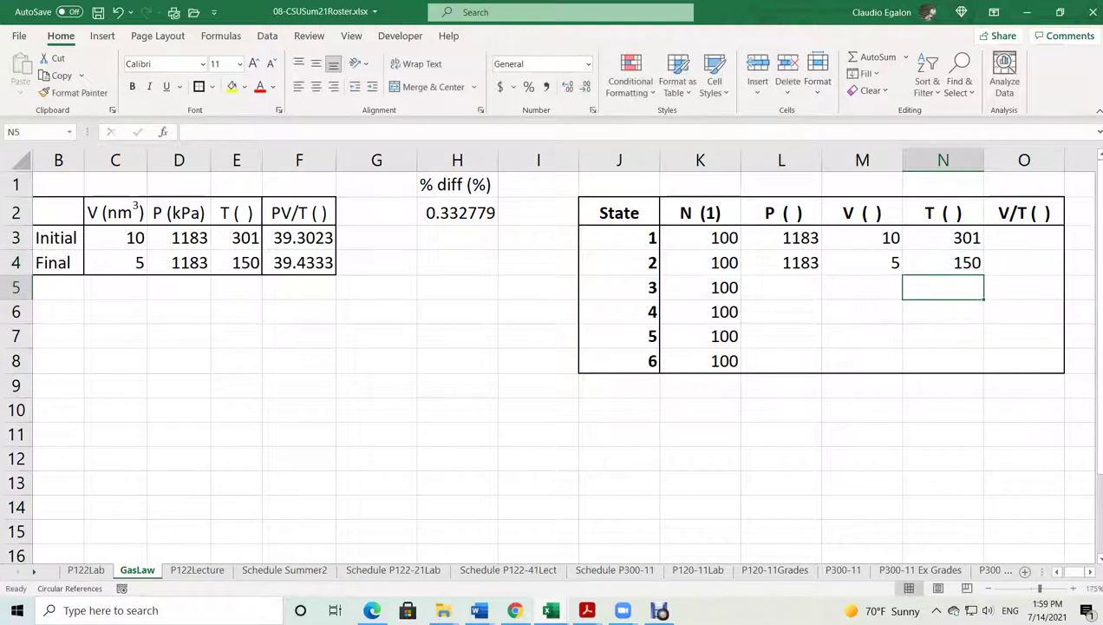
Compute V/T for state 1 in O3 with the formula =M3/N3
{"action": "key", "text": "Up"}
{"action": "key", "text": "Up"}
{"action": "key", "text": "Right"}
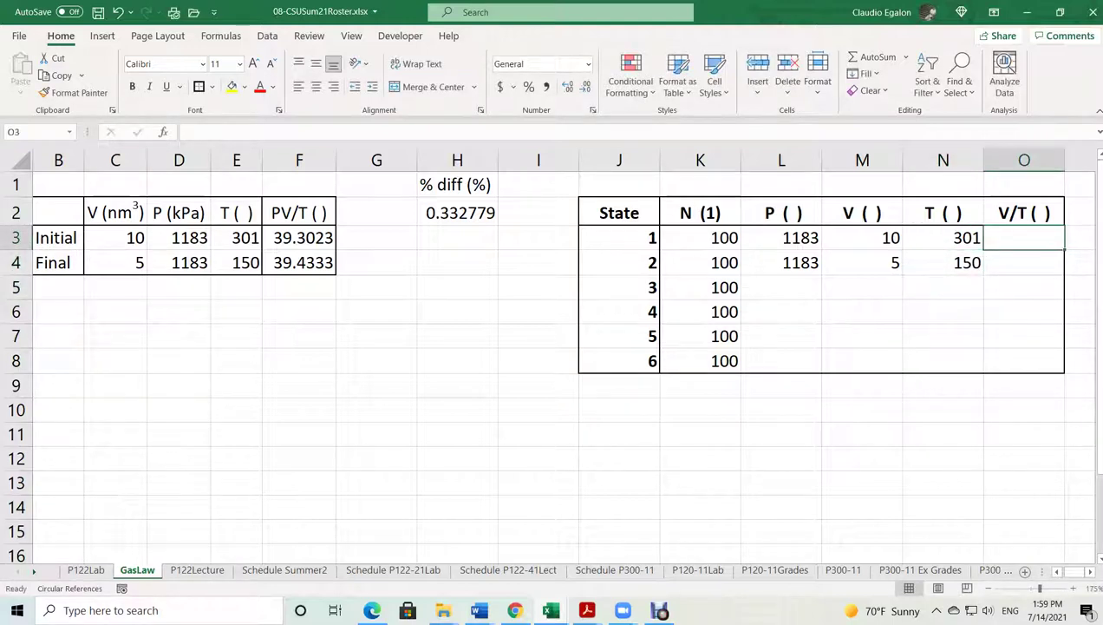
{"action": "type", "text": "="}
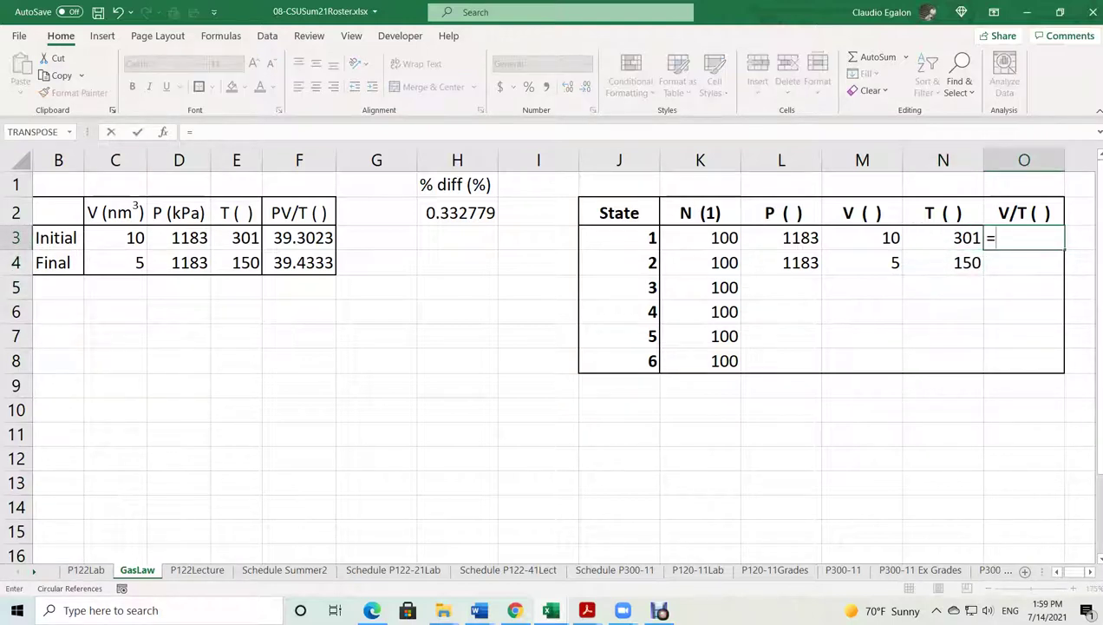
{"action": "key", "text": "Left"}
{"action": "key", "text": "Left"}
{"action": "type", "text": "/"}
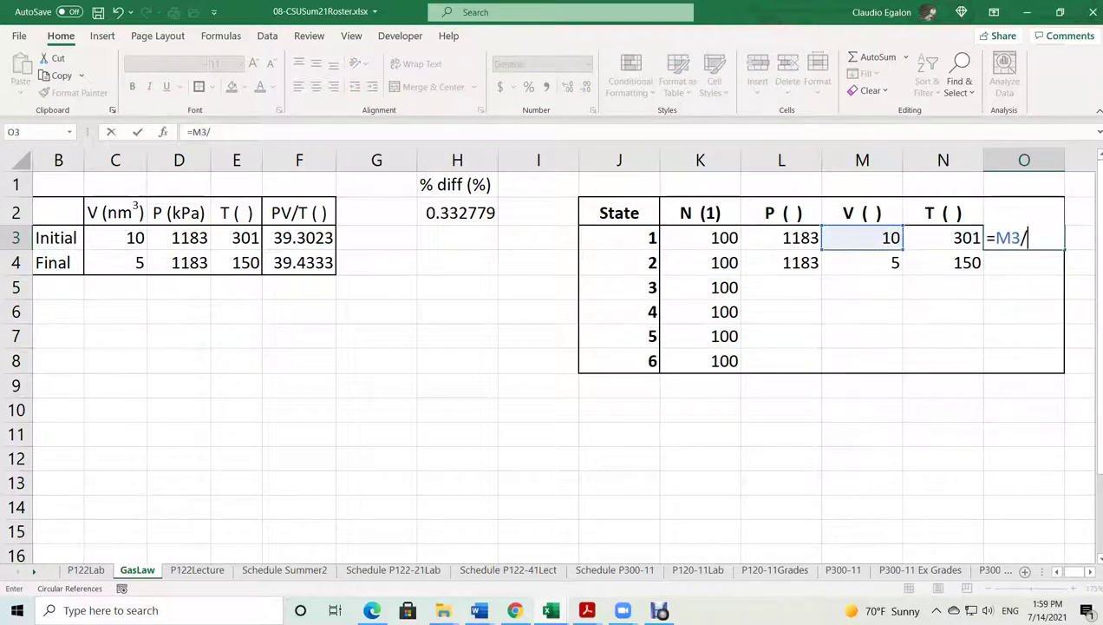
{"action": "key", "text": "Left"}
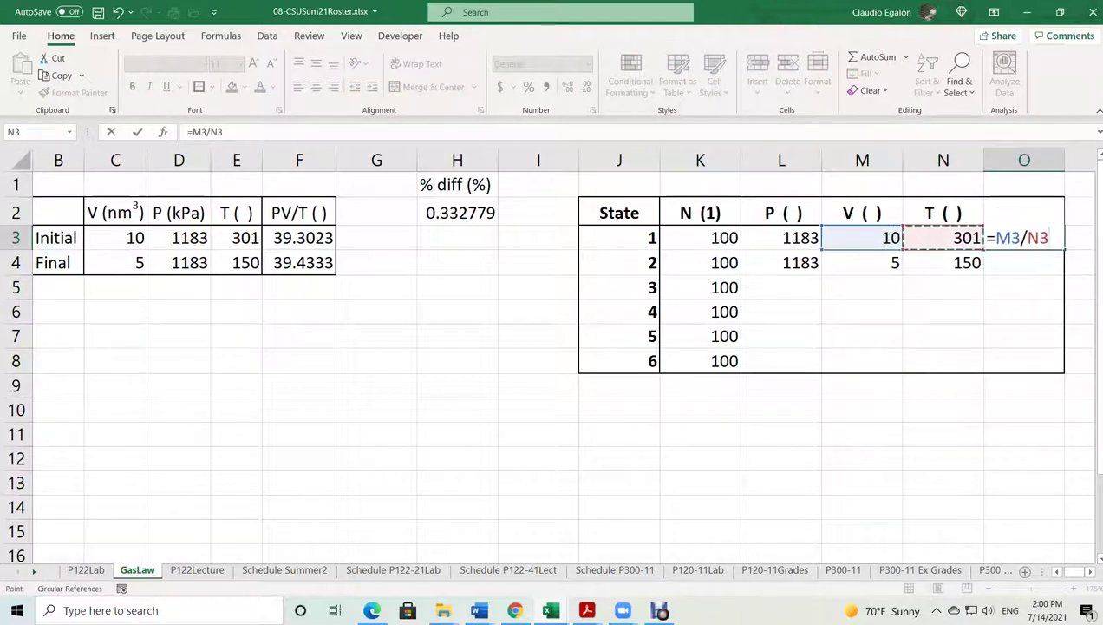
{"action": "key", "text": "Return"}
{"action": "key", "text": "Up"}
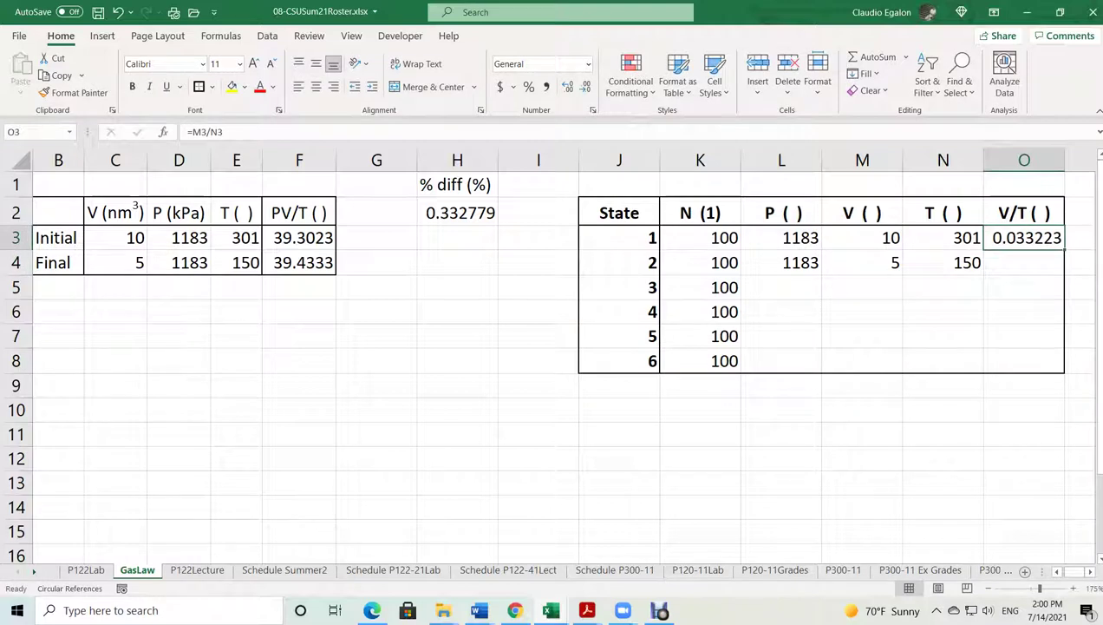
Fill the V/T formula from O3 down to O8 and reapply the outside border around K3:O8
{"action": "left_click_drag", "start_coordinate": [1064, 250], "coordinate": [1049, 363]}
{"action": "left_click", "coordinate": [1024, 434]}
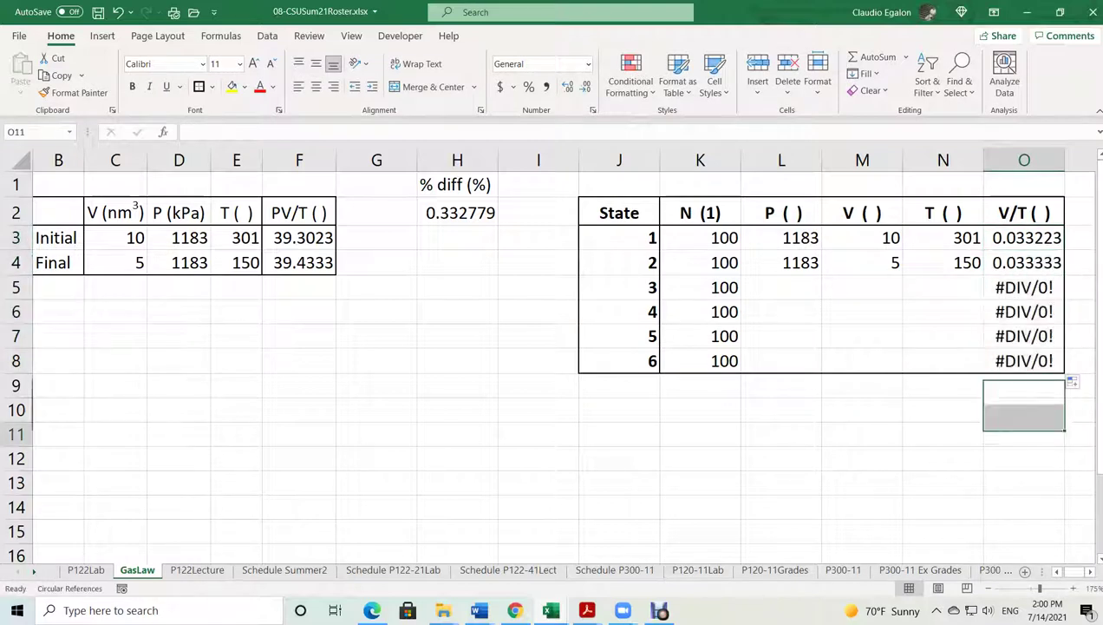
{"action": "left_click_drag", "start_coordinate": [712, 237], "coordinate": [1023, 361]}
{"action": "left_click", "coordinate": [199, 86]}
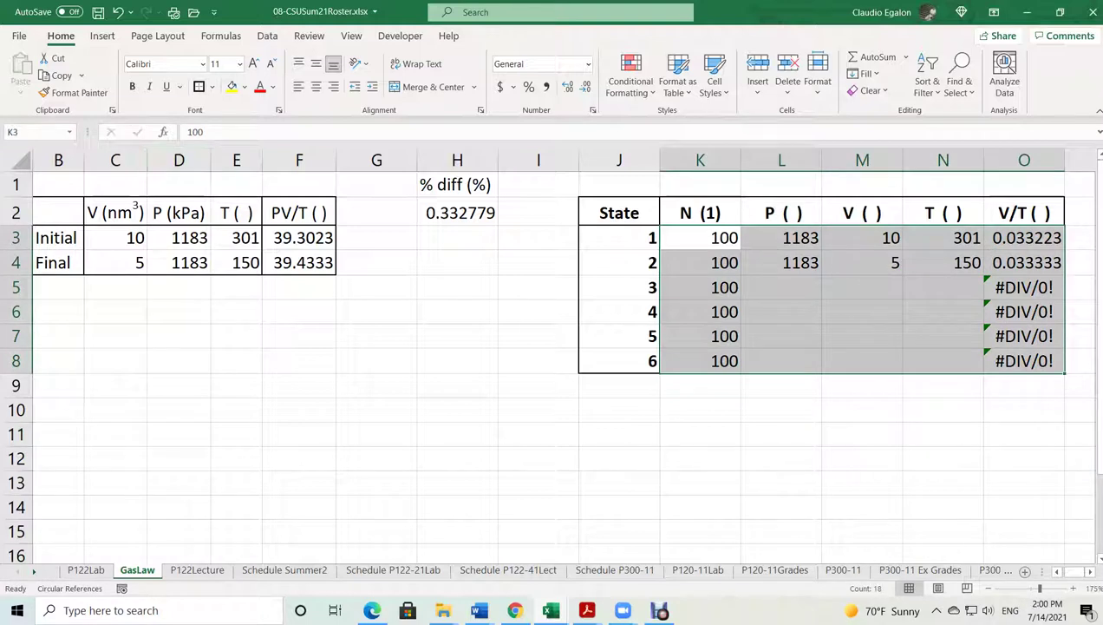
{"action": "left_click", "coordinate": [781, 482]}
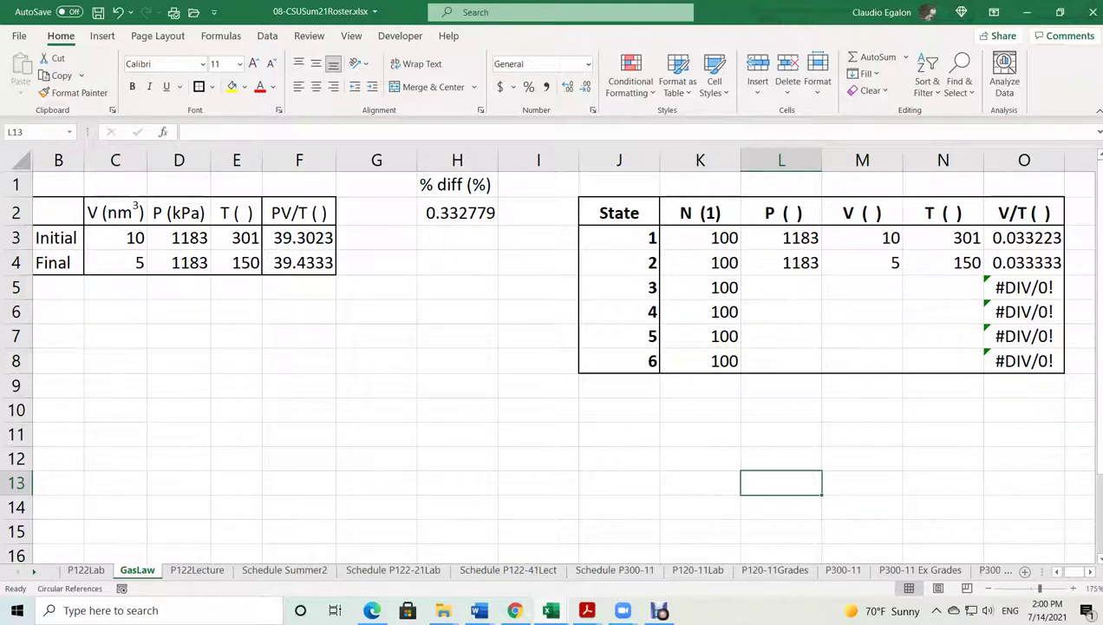
Switch to the Gas Properties simulation in Edge, maximize it, and vary the container width to 5, 15, 5 and finally 6.0 nm
{"action": "left_click", "coordinate": [372, 610]}
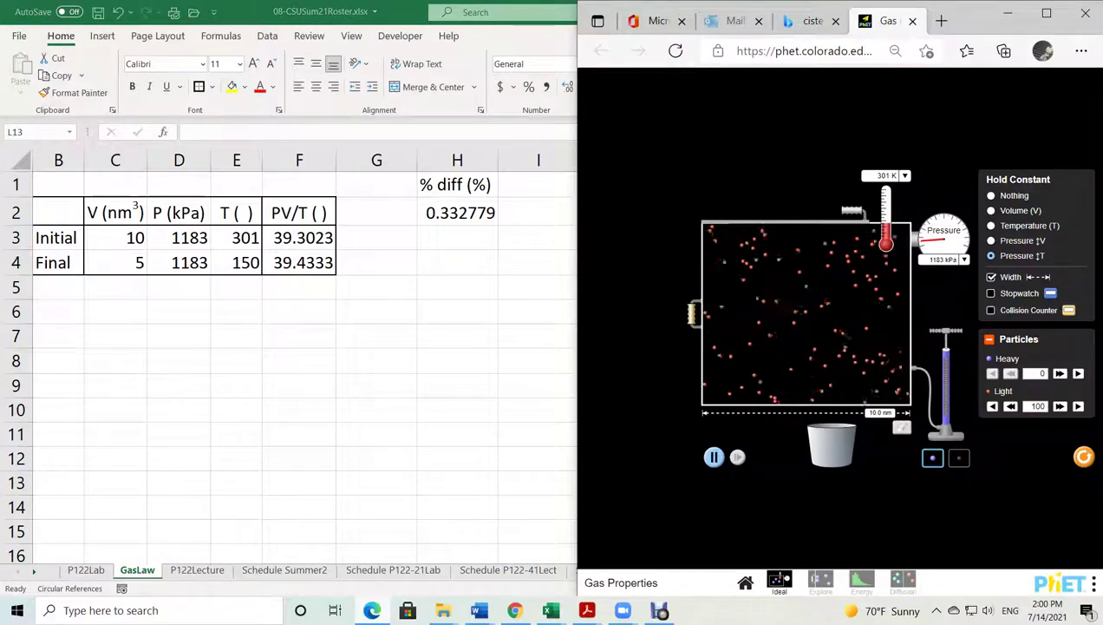
{"action": "left_click", "coordinate": [1046, 13]}
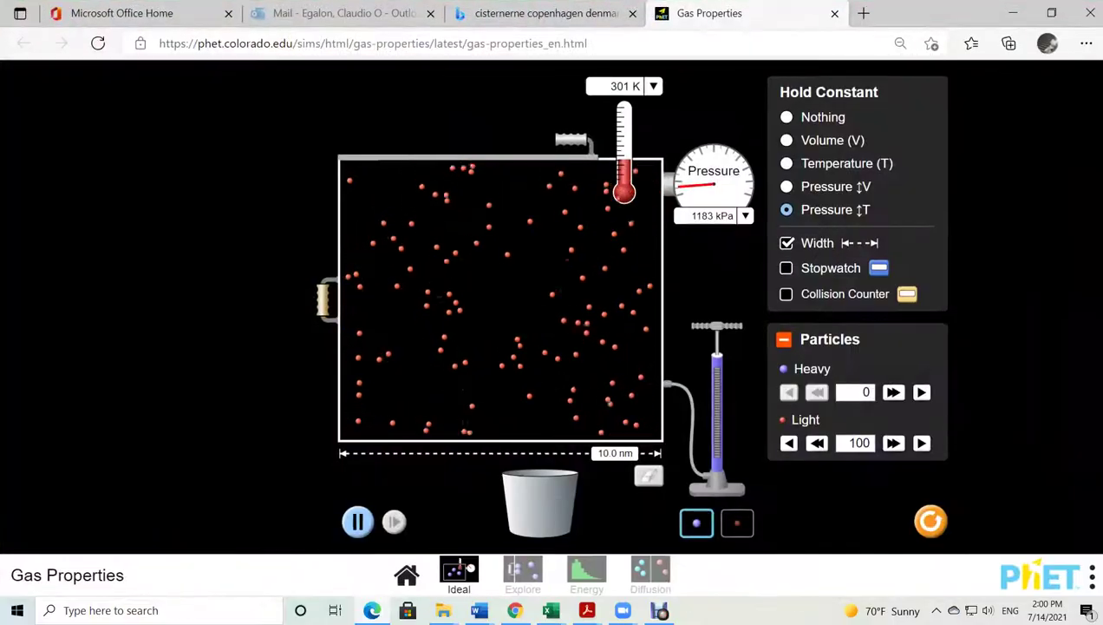
{"action": "left_click_drag", "start_coordinate": [323, 299], "coordinate": [486, 300]}
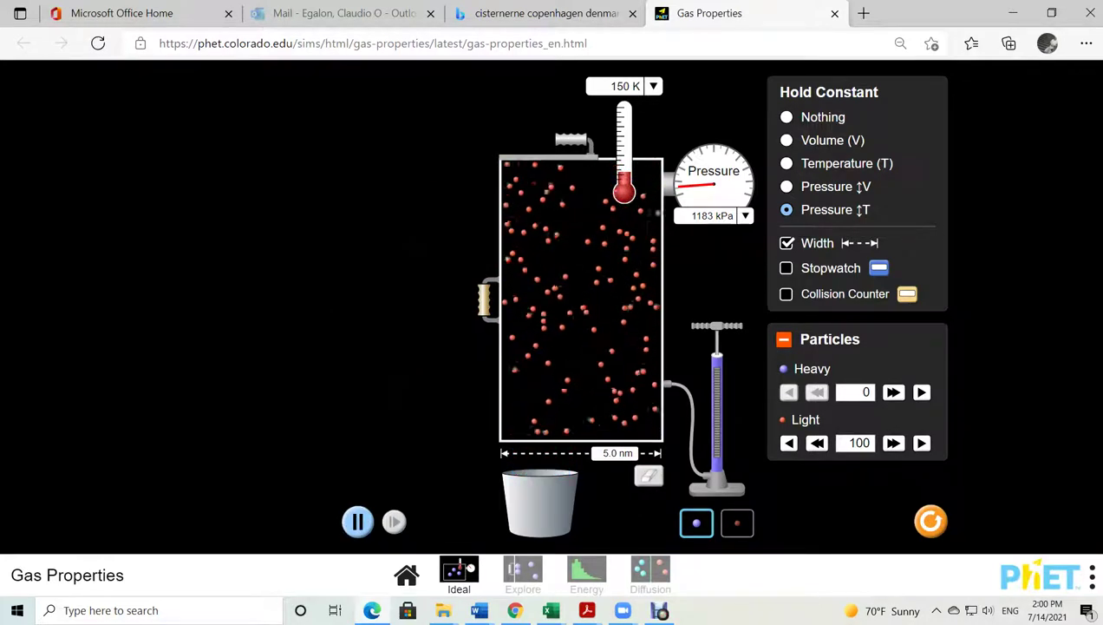
{"action": "left_click_drag", "start_coordinate": [484, 299], "coordinate": [165, 299]}
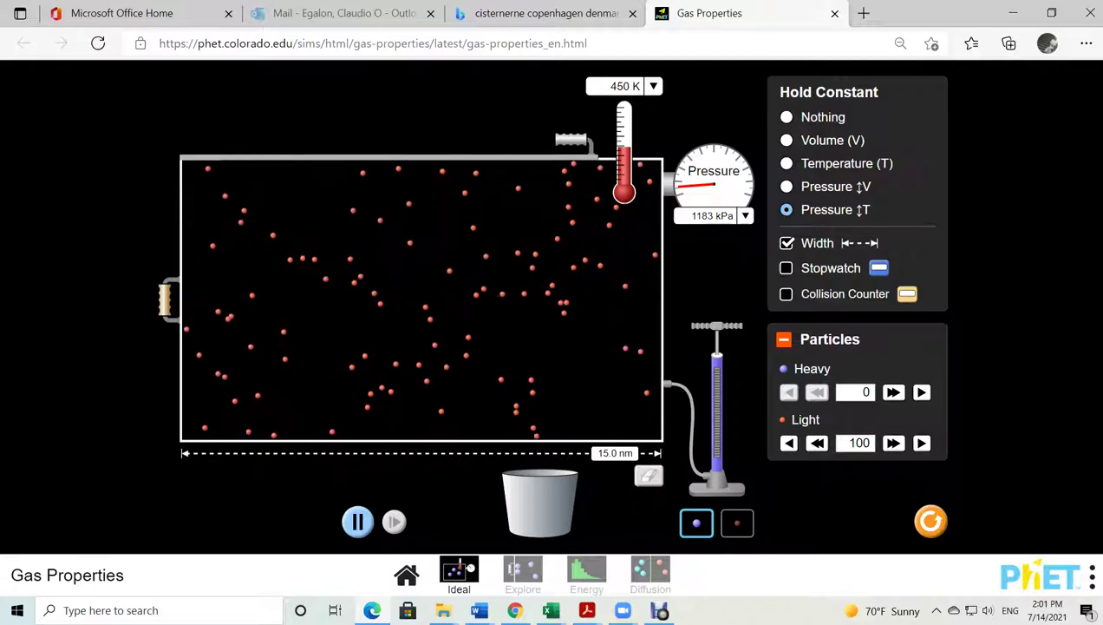
{"action": "left_click_drag", "start_coordinate": [165, 300], "coordinate": [486, 299]}
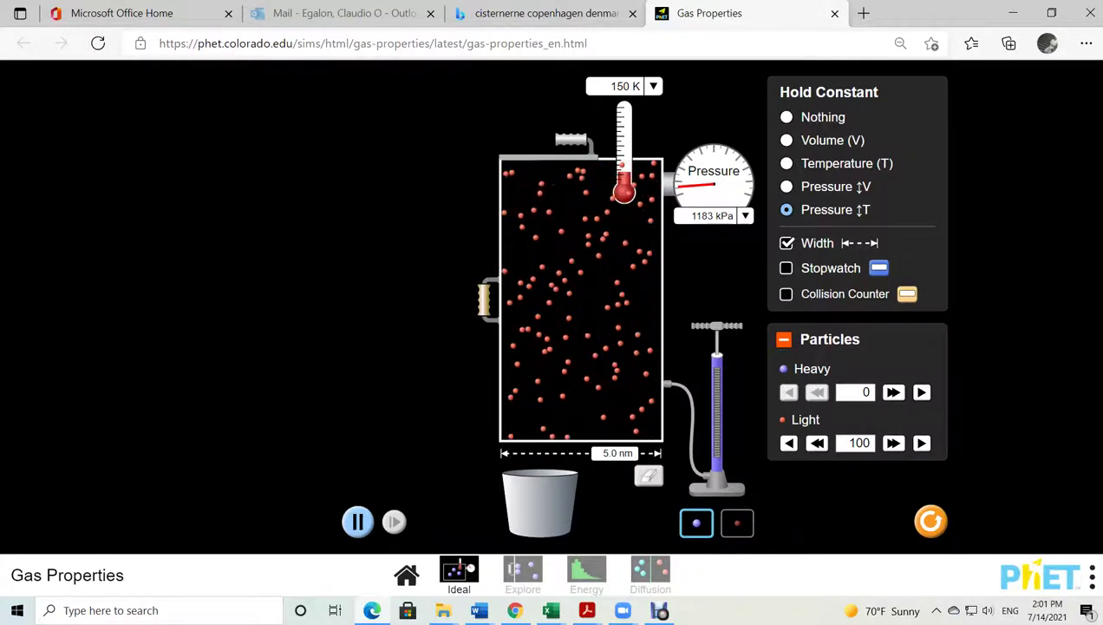
{"action": "left_click_drag", "start_coordinate": [484, 299], "coordinate": [477, 299]}
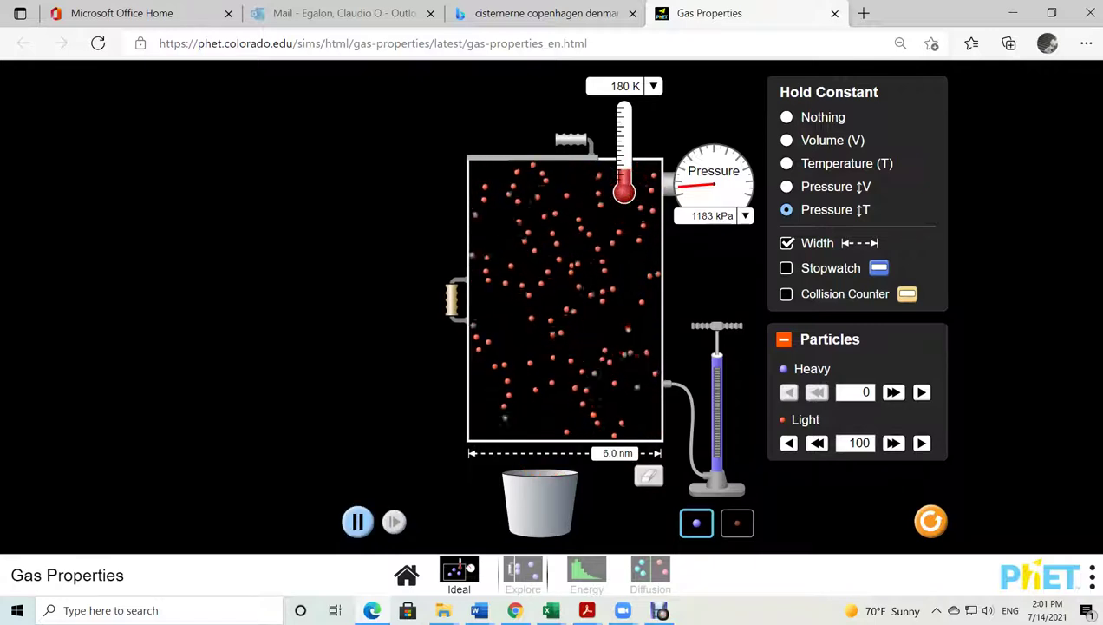
Switch to the 08-CSUSum21Roster.xlsx workbook in Excel and enter V 6, T 180 and P 1183 for state 3
{"action": "mouse_move", "coordinate": [550, 610]}
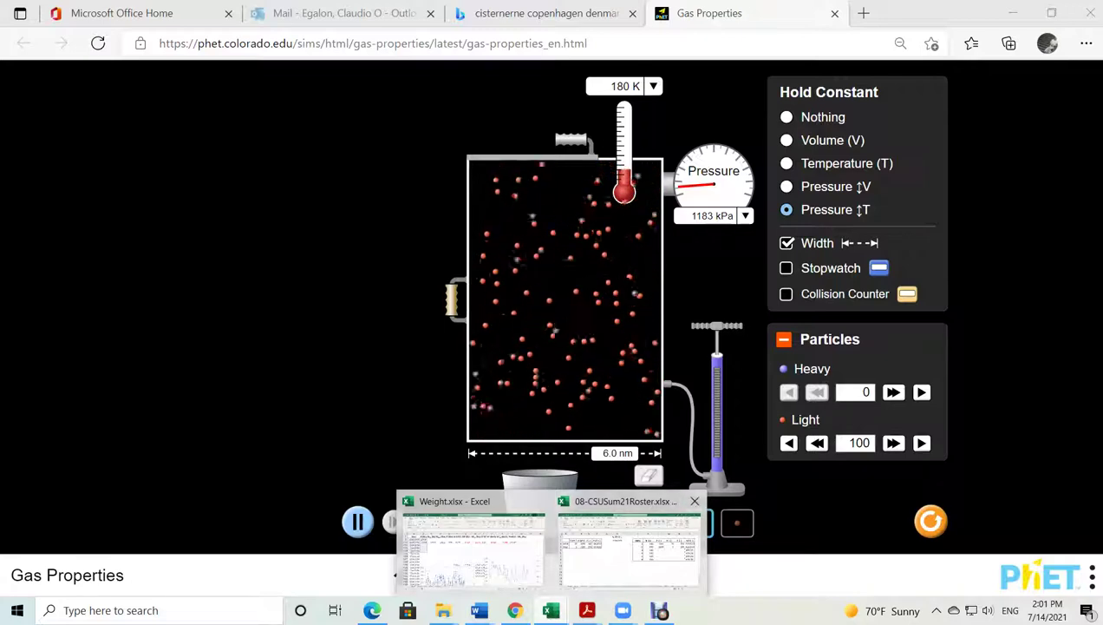
{"action": "left_click", "coordinate": [629, 543]}
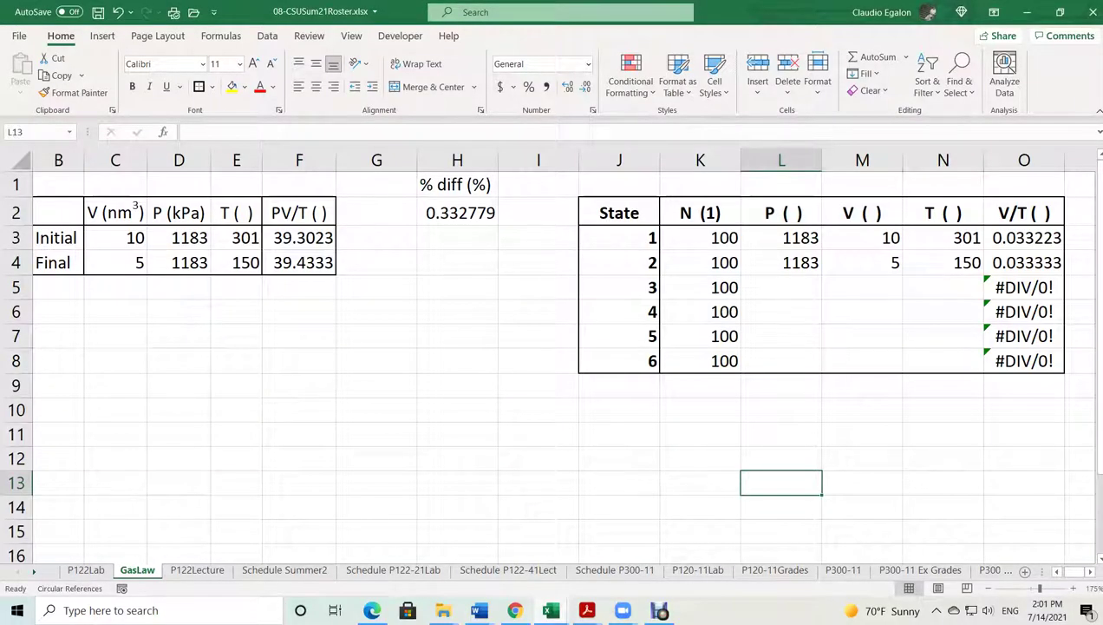
{"action": "left_click", "coordinate": [862, 287]}
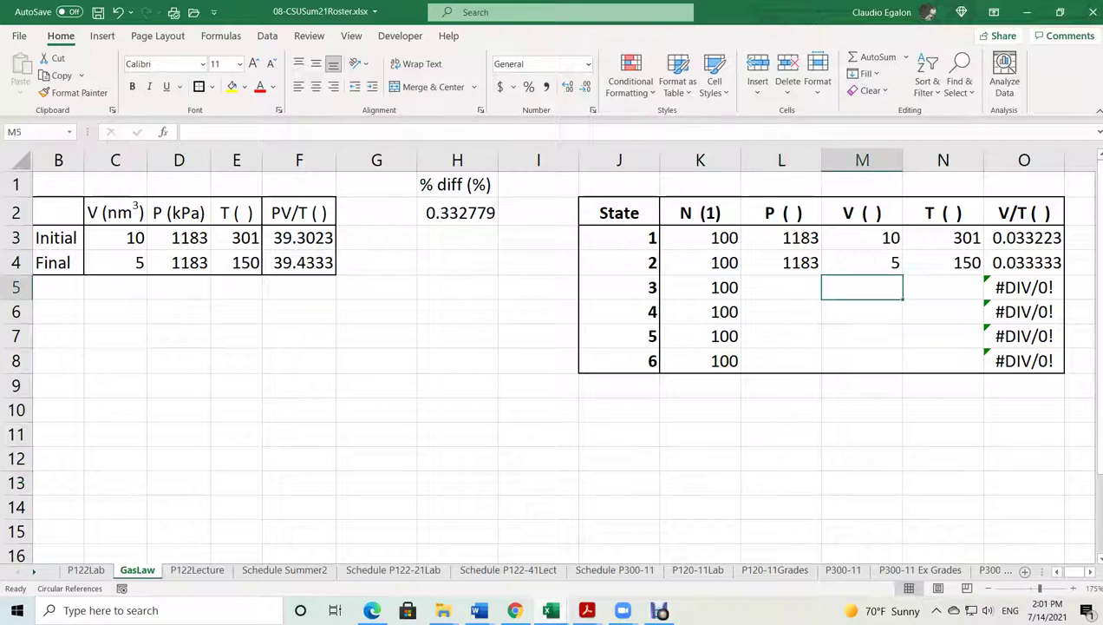
{"action": "type", "text": "6"}
{"action": "key", "text": "Tab"}
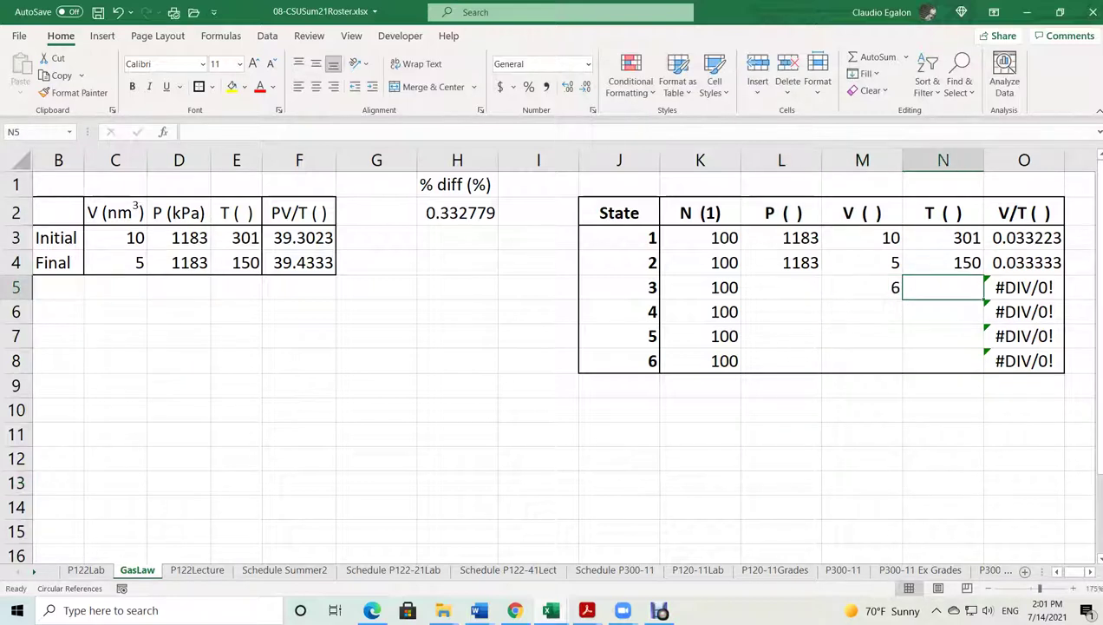
{"action": "type", "text": "180"}
{"action": "key", "text": "Return"}
{"action": "left_click", "coordinate": [943, 287]}
{"action": "key", "text": "Left"}
{"action": "key", "text": "Left"}
{"action": "type", "text": "1183"}
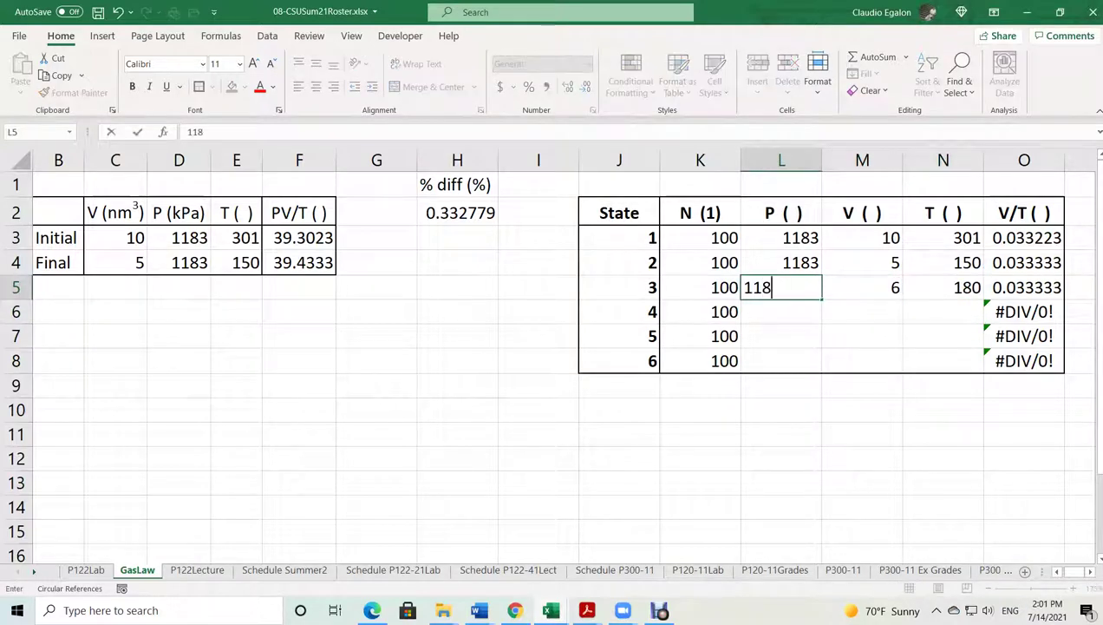
{"action": "key", "text": "Return"}
Enter 7, 8 and 9 as V for states 4, 5 and 6 in M6:M8
{"action": "key", "text": "Right"}
{"action": "key", "text": "Right"}
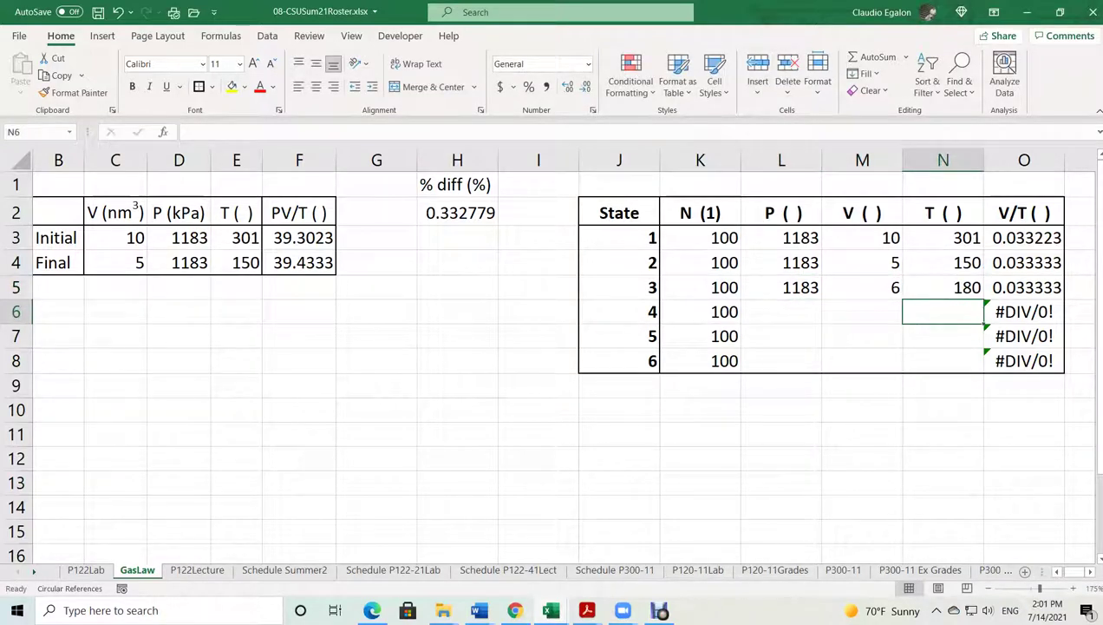
{"action": "key", "text": "Left"}
{"action": "type", "text": "7"}
{"action": "key", "text": "Return"}
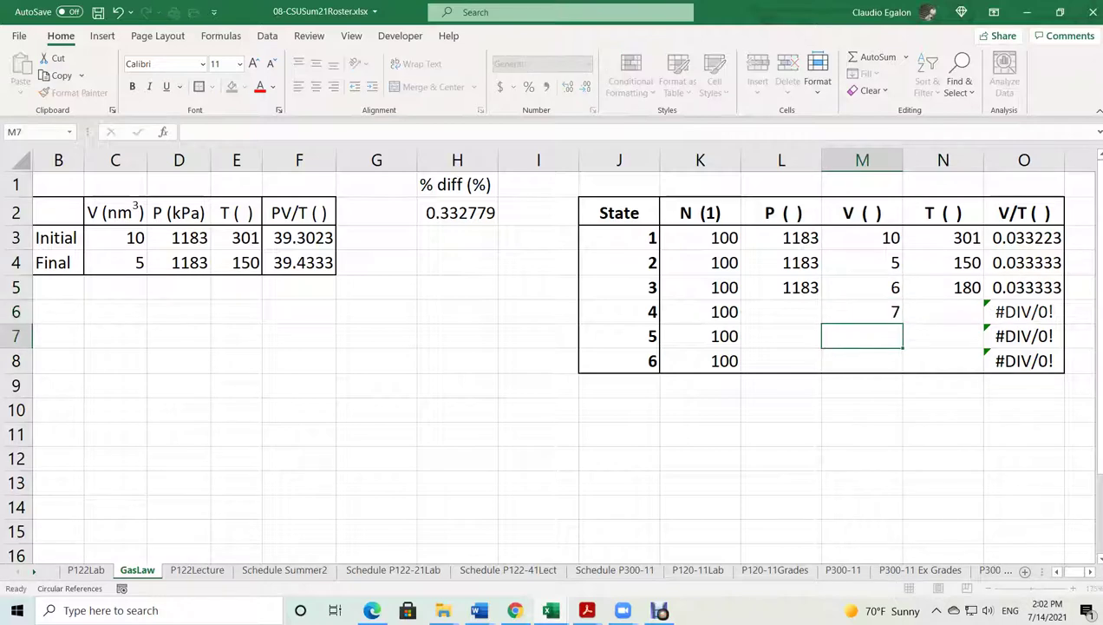
{"action": "key", "text": "Down"}
{"action": "type", "text": "8"}
{"action": "key", "text": "Up"}
{"action": "key", "text": "Up"}
{"action": "key", "text": "Down"}
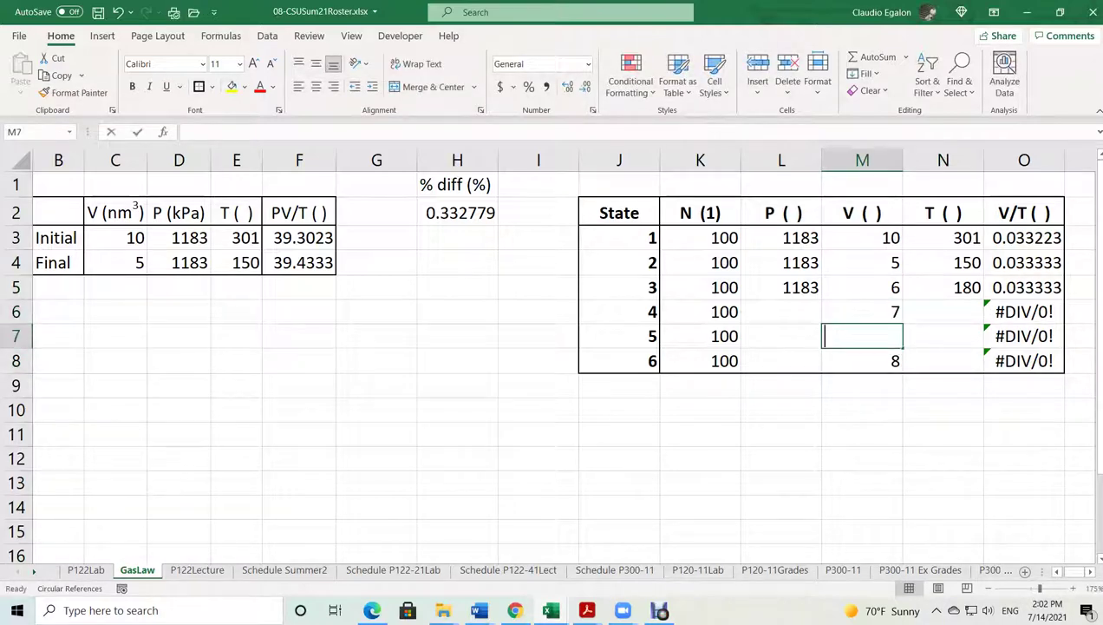
{"action": "type", "text": "8"}
{"action": "key", "text": "Return"}
{"action": "type", "text": "9"}
{"action": "key", "text": "Right"}
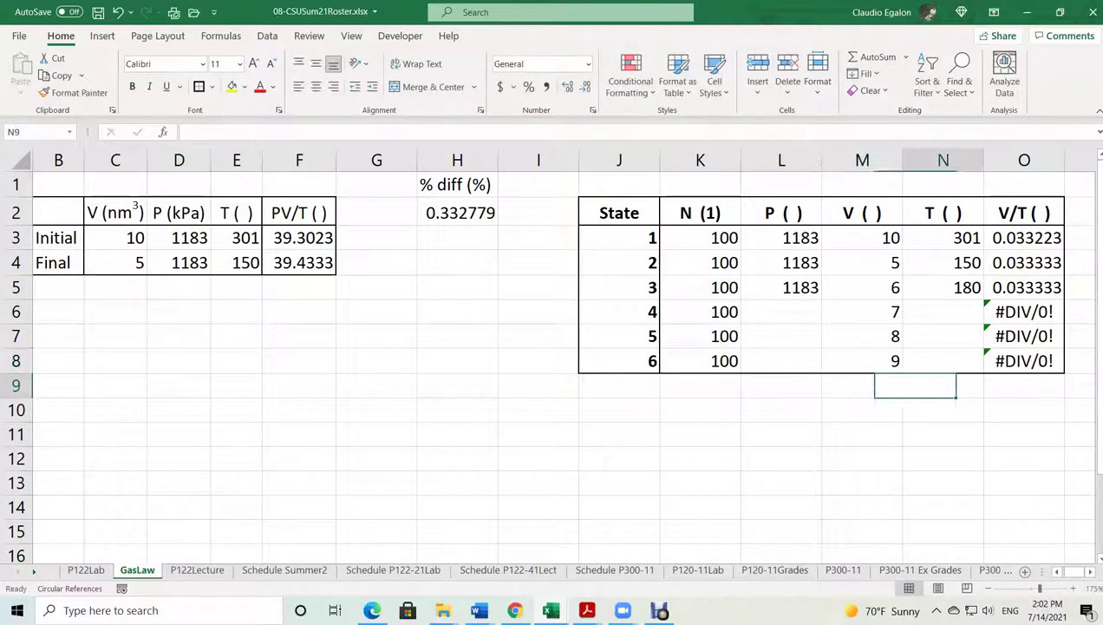
Fill the pressure 1183 down to states 4 to 6 in L6:L8 and reapply the outside border around K3:O8
{"action": "key", "text": "Up"}
{"action": "key", "text": "Up"}
{"action": "key", "text": "Up"}
{"action": "left_click_drag", "start_coordinate": [781, 262], "coordinate": [824, 362]}
{"action": "left_click", "coordinate": [965, 356]}
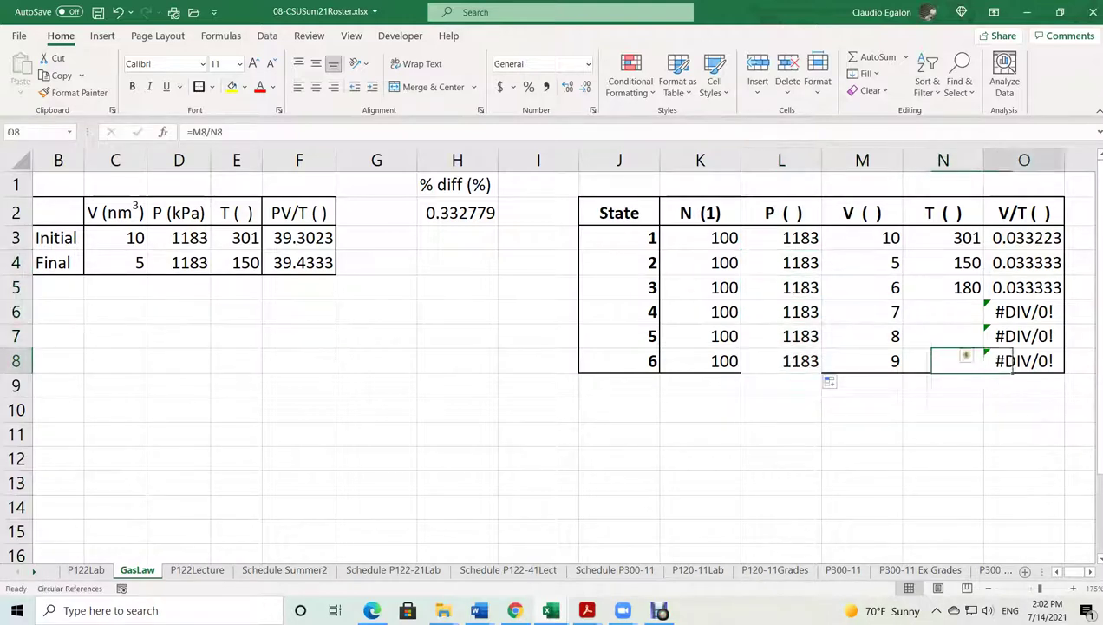
{"action": "left_click_drag", "start_coordinate": [1023, 361], "coordinate": [700, 238]}
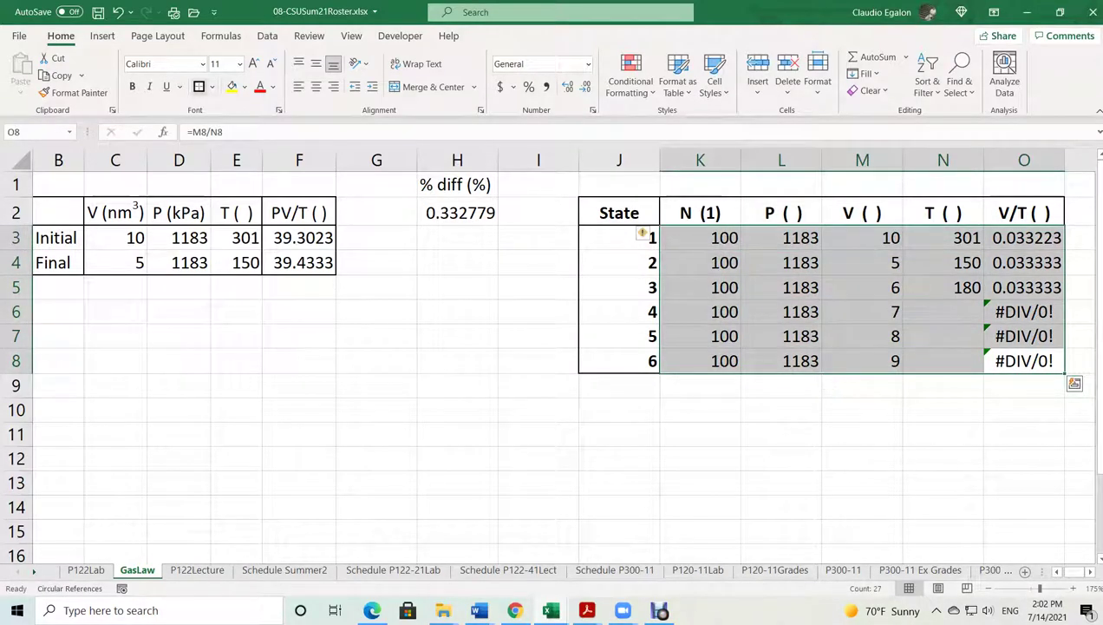
{"action": "left_click", "coordinate": [538, 336]}
{"action": "left_click", "coordinate": [701, 434]}
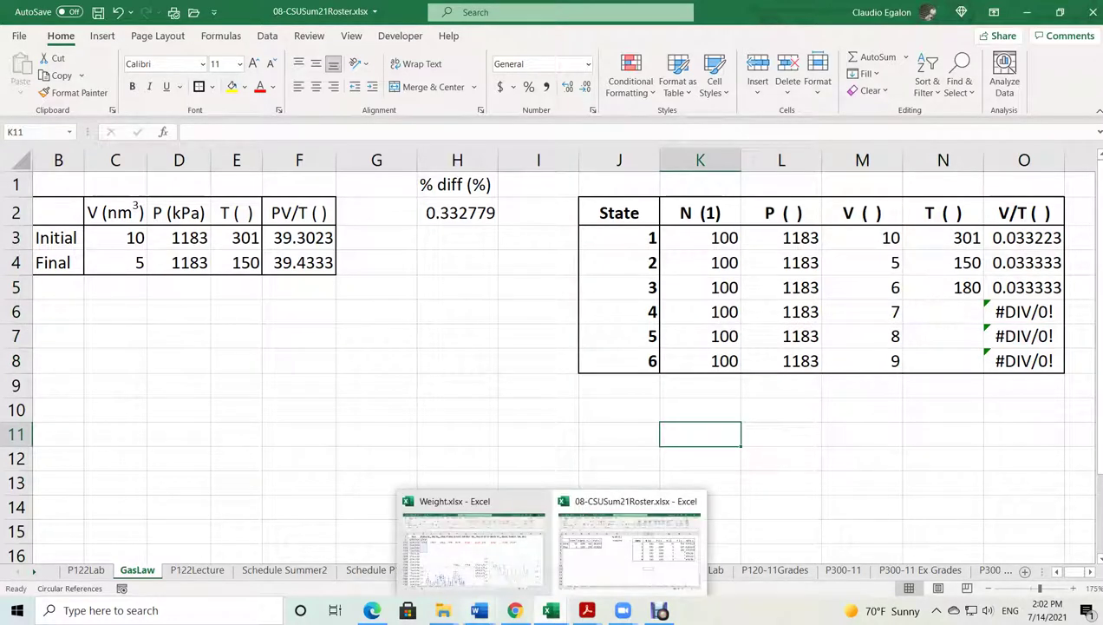
Switch back to the Gas Properties simulation in Edge and widen the container to 7.0 nm
{"action": "mouse_move", "coordinate": [372, 610]}
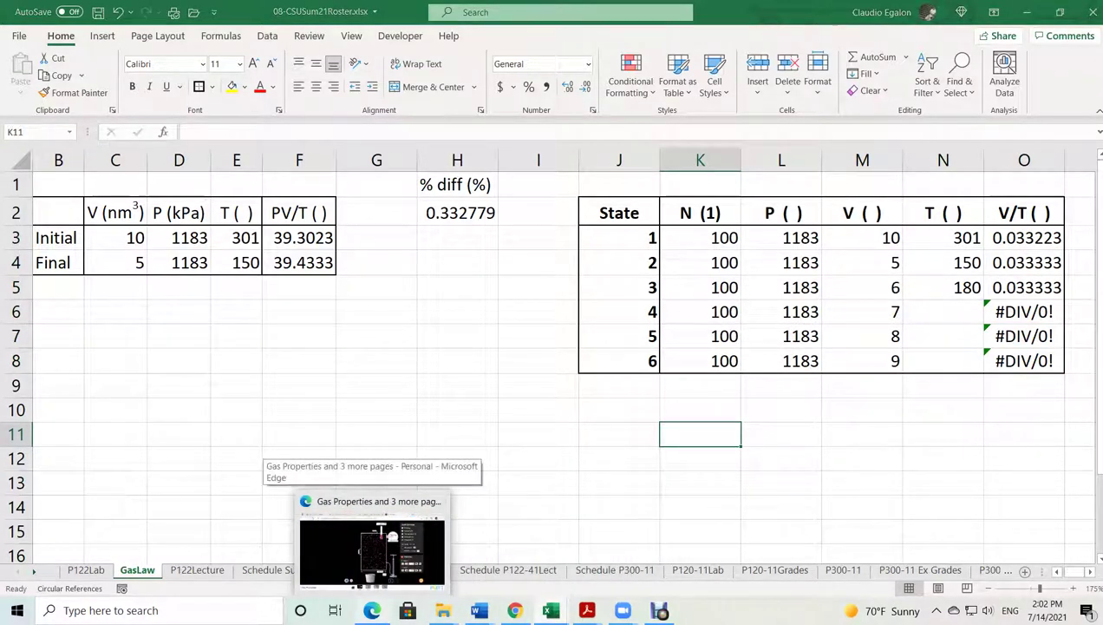
{"action": "left_click", "coordinate": [372, 547]}
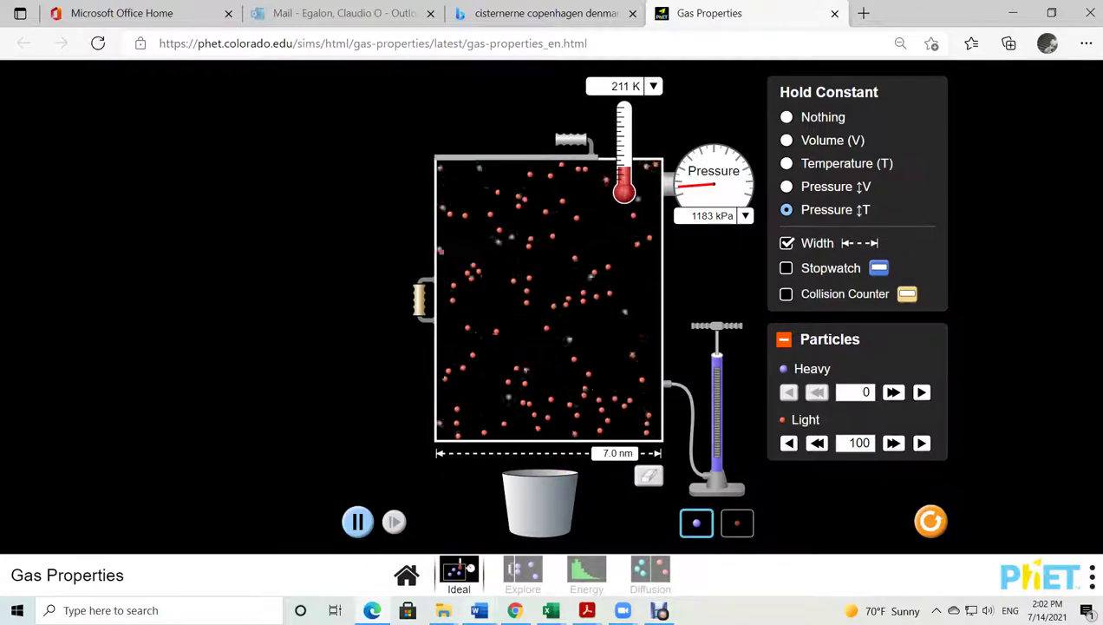
Switch to the 08-CSUSum21Roster.xlsx workbook in Excel and enter 211 as T for state 4 in N6
{"action": "key", "text": "alt+Tab"}
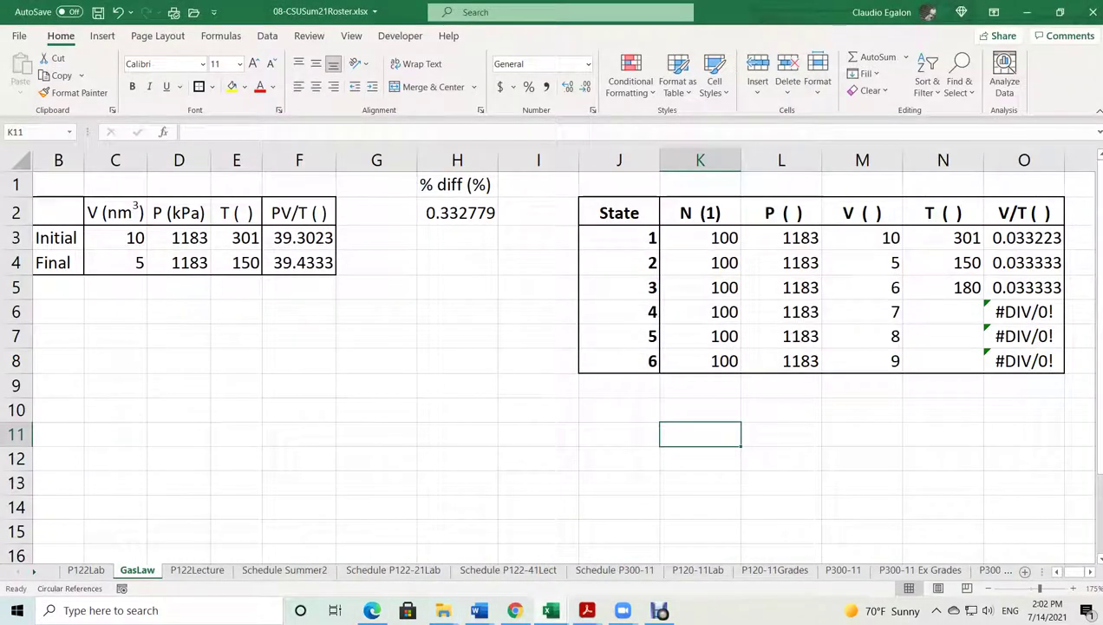
{"action": "left_click", "coordinate": [943, 312]}
{"action": "type", "text": "211"}
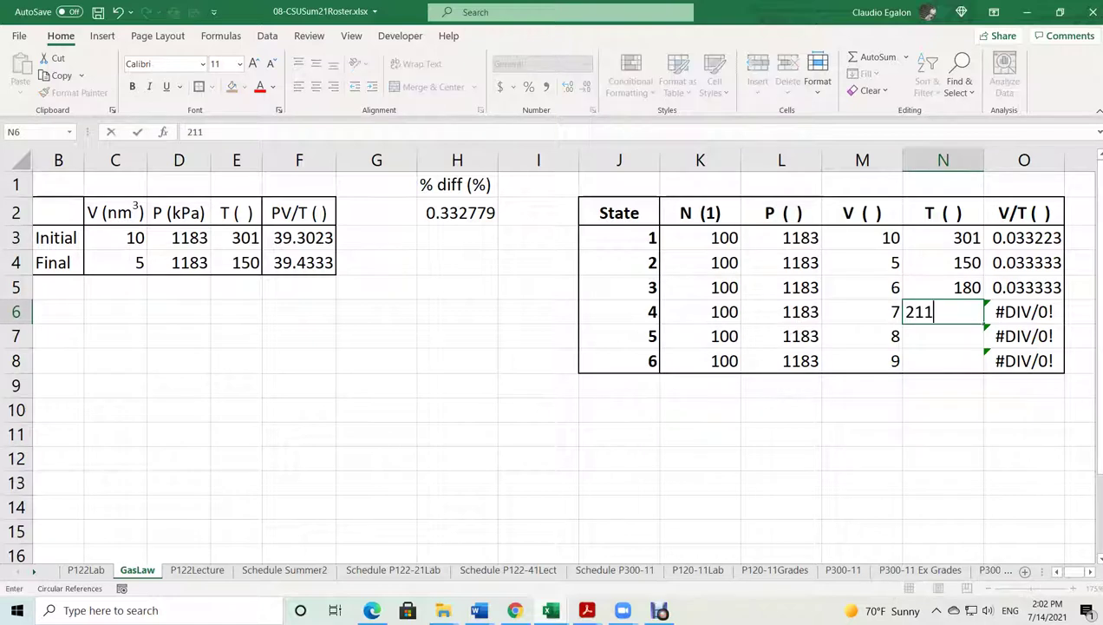
{"action": "key", "text": "Return"}
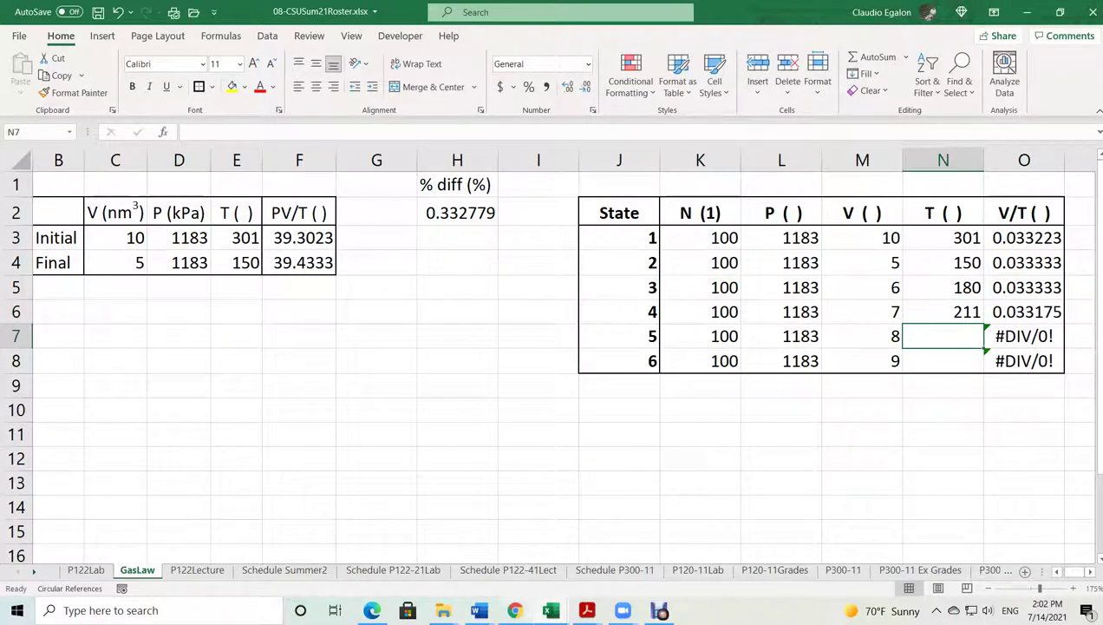
Widen the container to 8.0 nm in the Gas Properties simulation in Edge and enter 240 as T for state 5 in the Excel table
{"action": "left_click", "coordinate": [372, 609]}
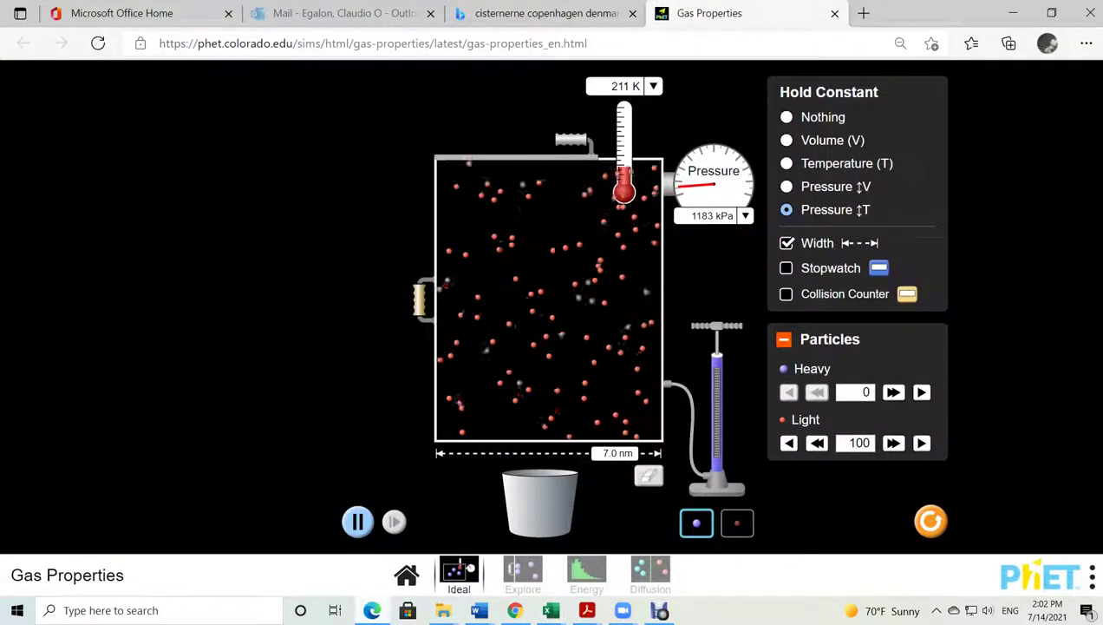
{"action": "left_click_drag", "start_coordinate": [418, 300], "coordinate": [403, 299]}
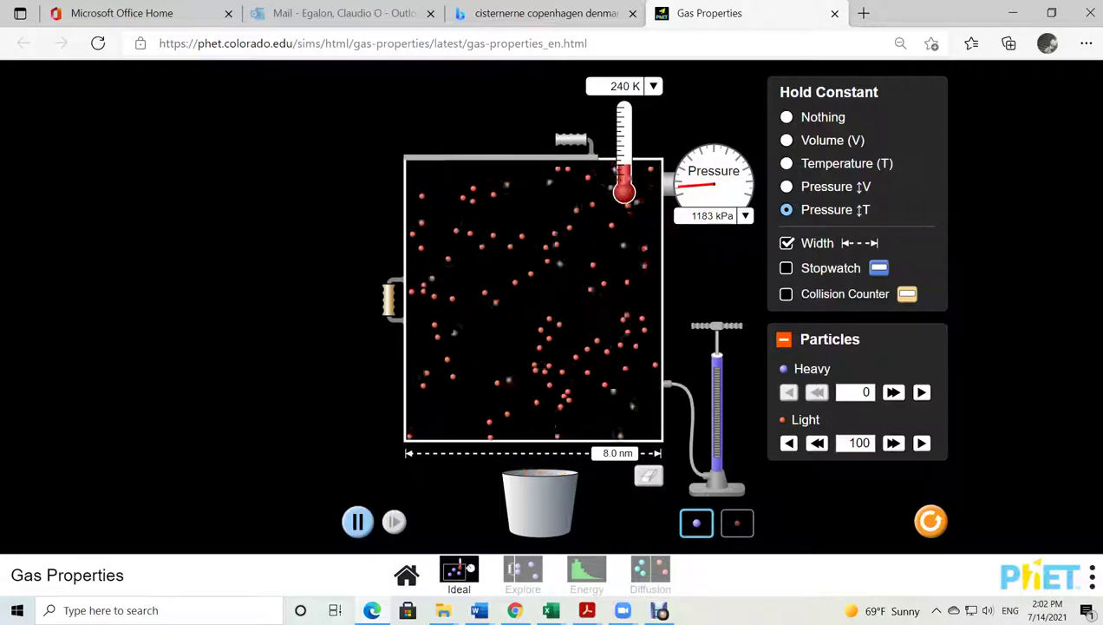
{"action": "key", "text": "alt+Tab"}
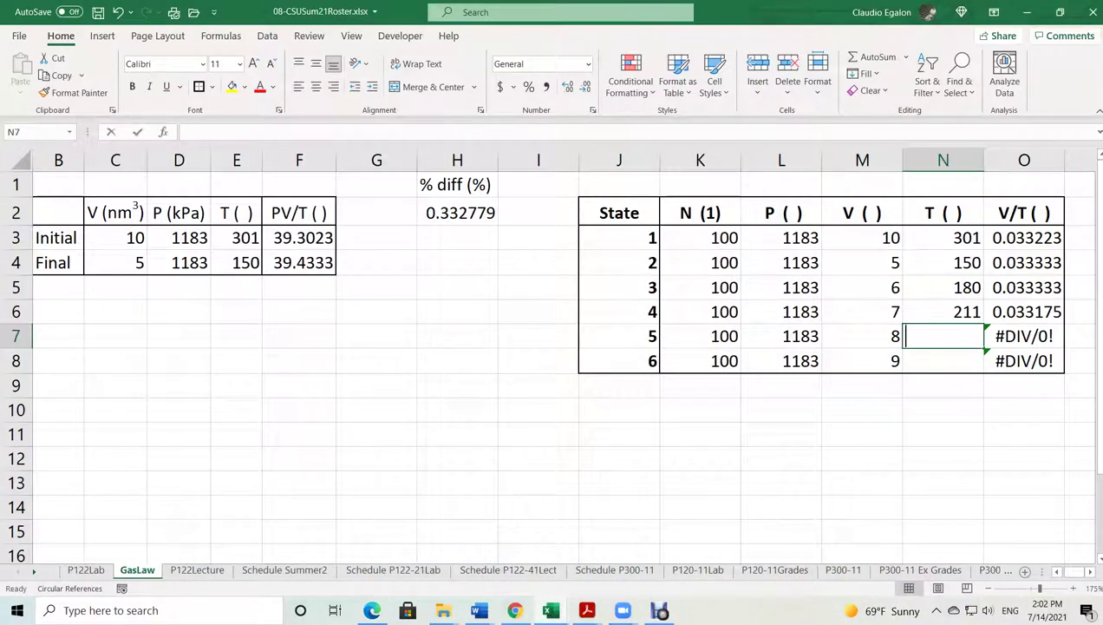
{"action": "type", "text": "240"}
{"action": "key", "text": "Return"}
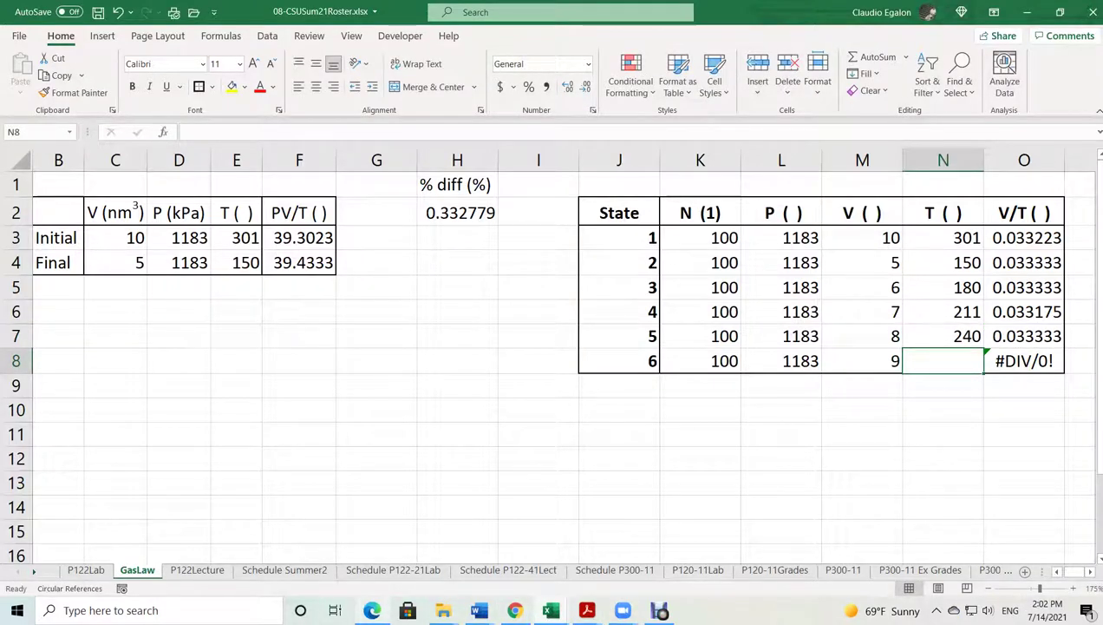
Widen the container to 9.0 nm in the Gas Properties simulation in Edge and enter 269 as T for state 6 in the Excel table
{"action": "left_click", "coordinate": [372, 609]}
{"action": "left_click_drag", "start_coordinate": [389, 299], "coordinate": [356, 300]}
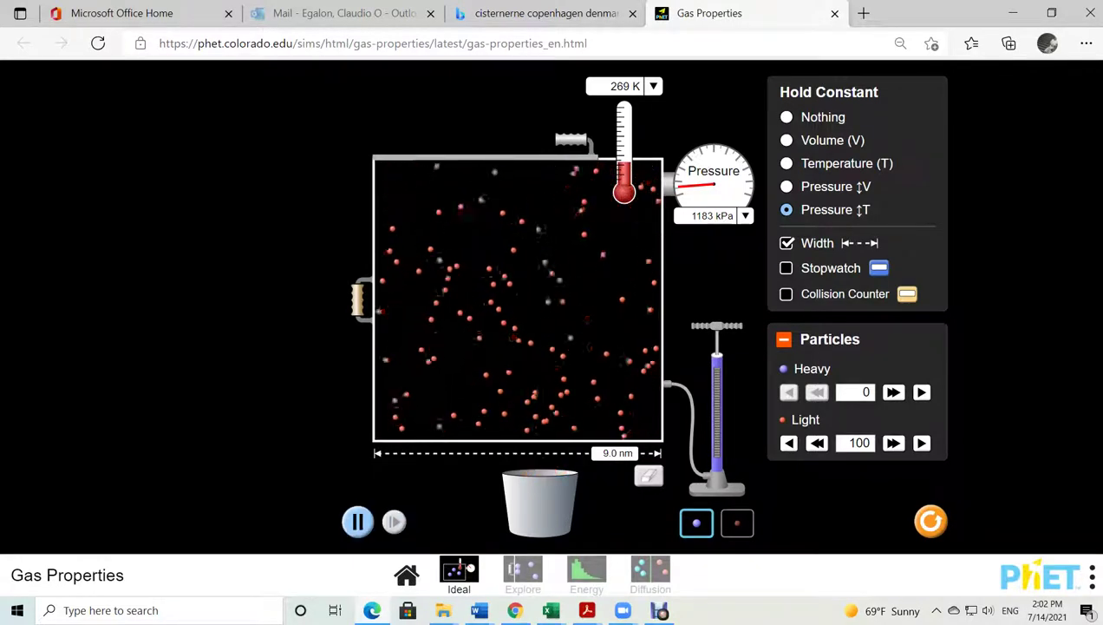
{"action": "key", "text": "alt+Tab"}
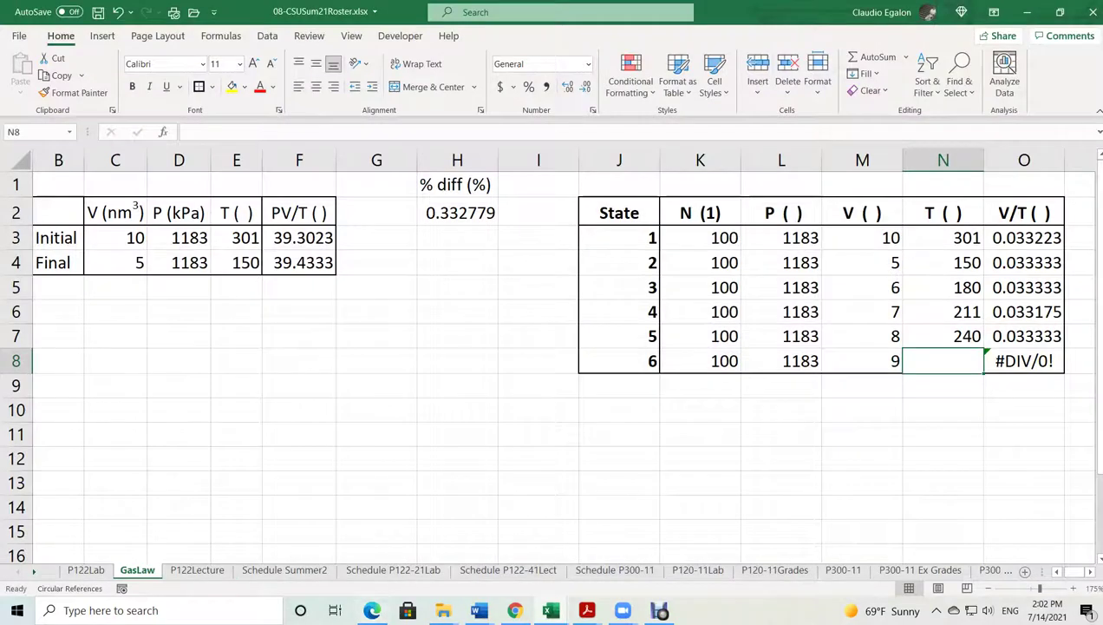
{"action": "type", "text": "269"}
{"action": "key", "text": "Return"}
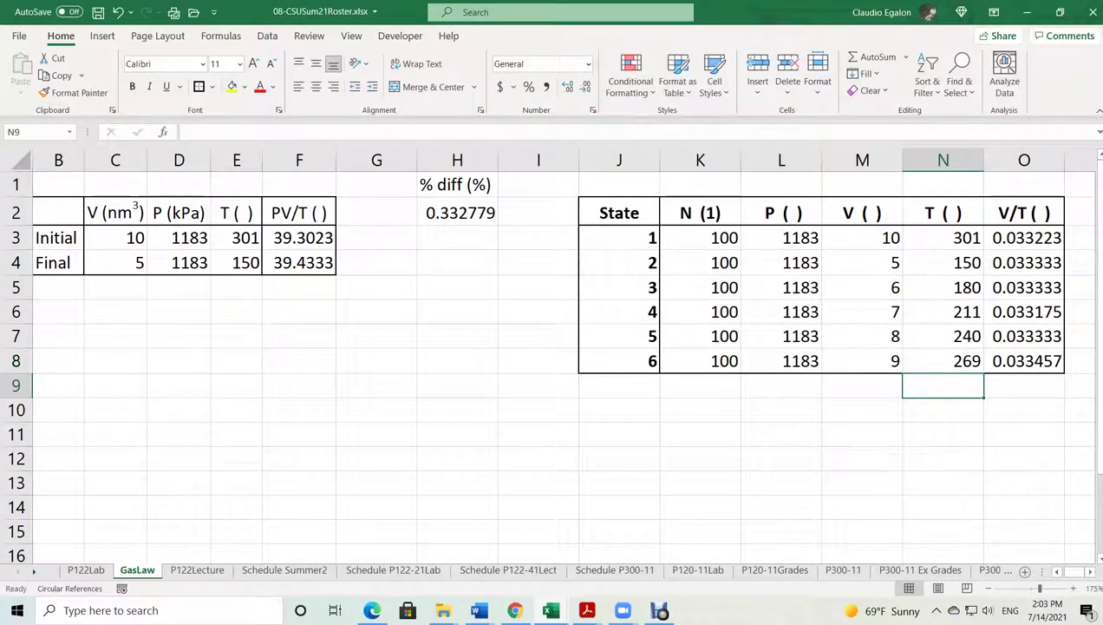
{"action": "left_click", "coordinate": [943, 482]}
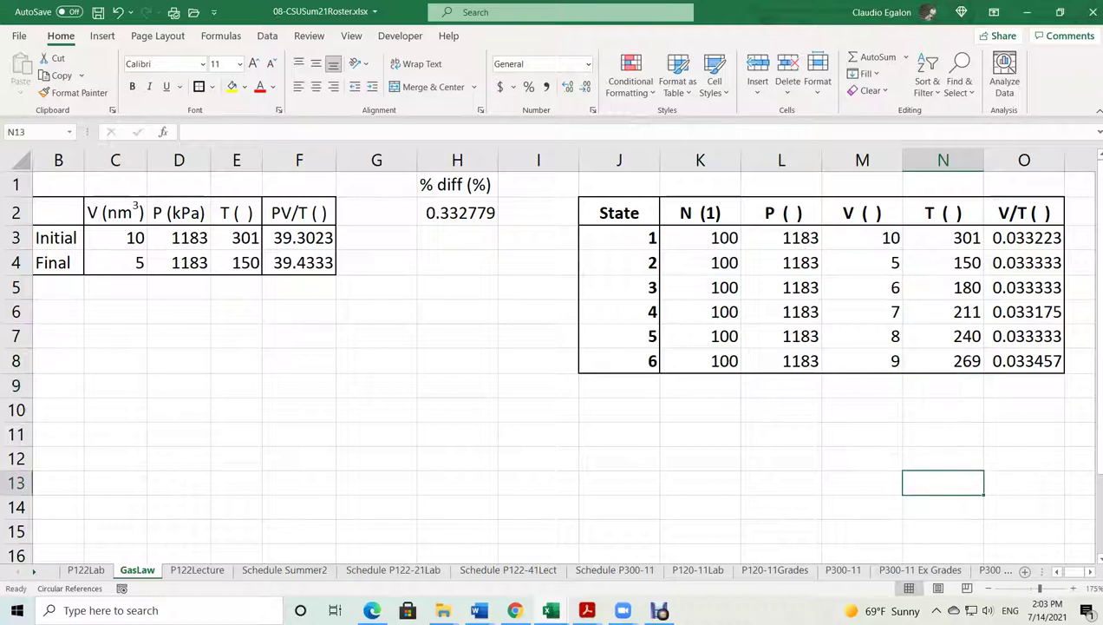
Examine the V/T, P and N columns of the six-state table to compare the values across states
{"action": "left_click_drag", "start_coordinate": [1025, 237], "coordinate": [1024, 385]}
{"action": "left_click", "coordinate": [1024, 238]}
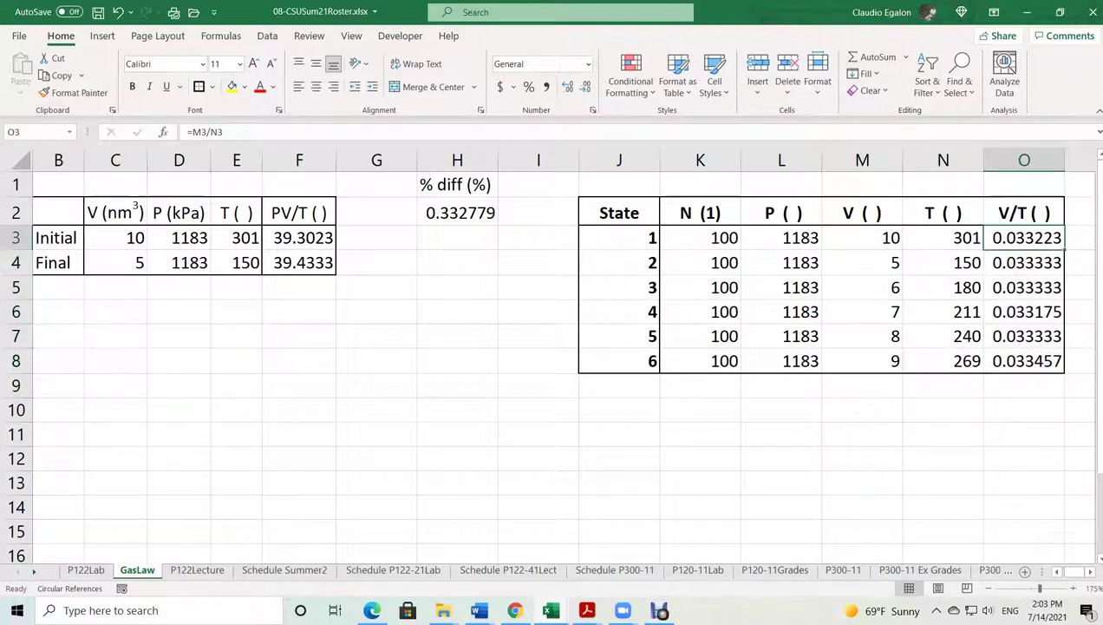
{"action": "left_click_drag", "start_coordinate": [781, 238], "coordinate": [781, 361]}
{"action": "left_click_drag", "start_coordinate": [700, 238], "coordinate": [700, 361]}
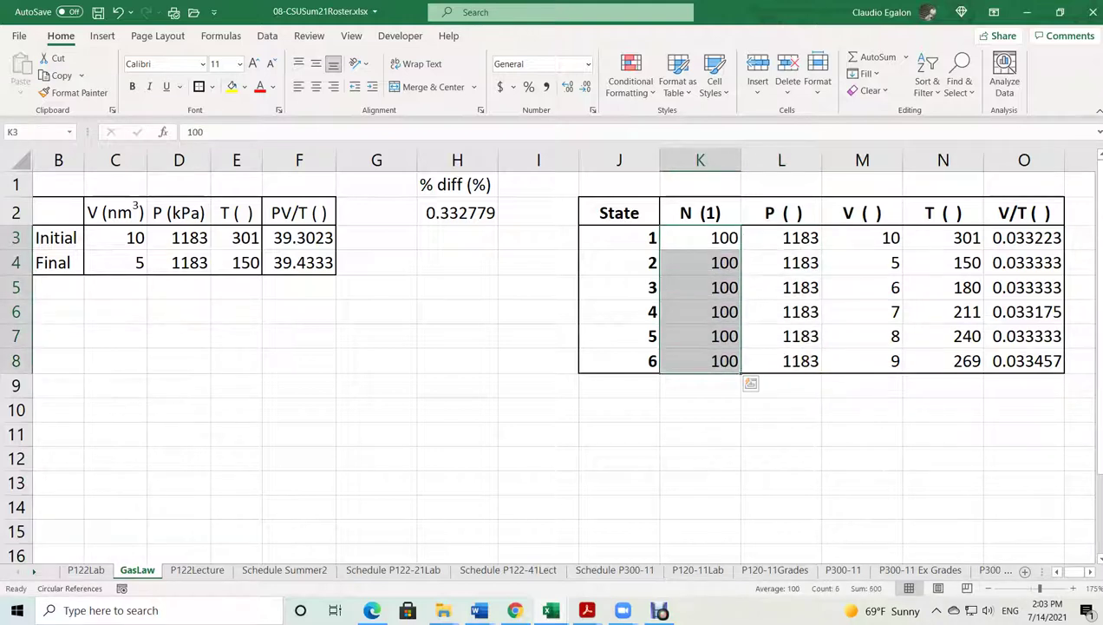
{"action": "left_click_drag", "start_coordinate": [700, 238], "coordinate": [781, 361]}
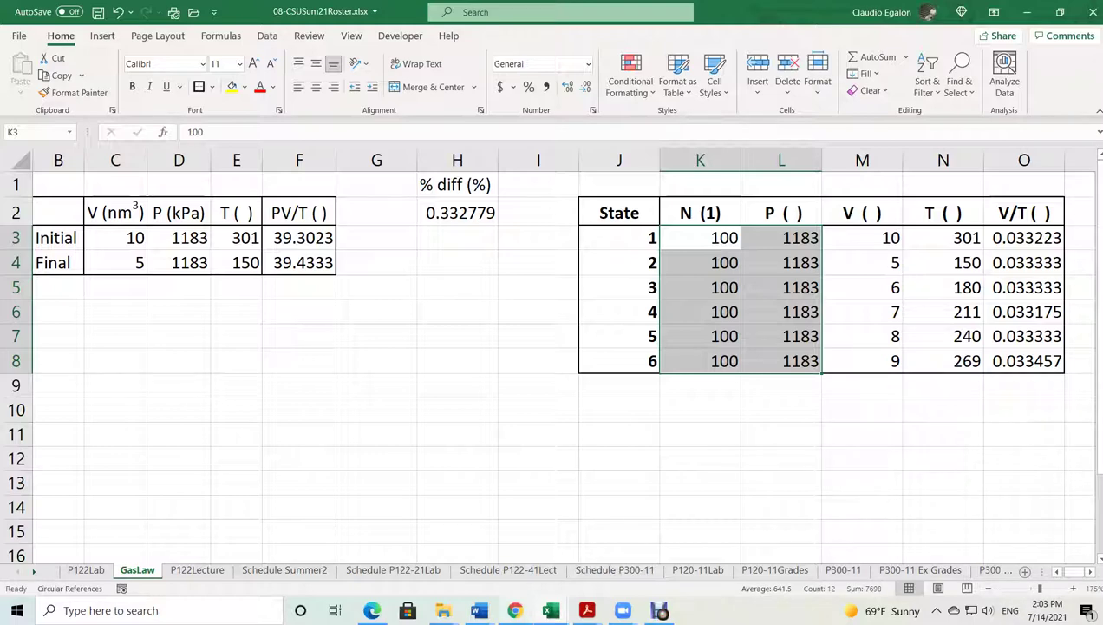
Switch to VRLab 02- Gas LawsCorrected.docx in Word and read items 6 and 7 on graphing pressure against volume
{"action": "left_click", "coordinate": [479, 610]}
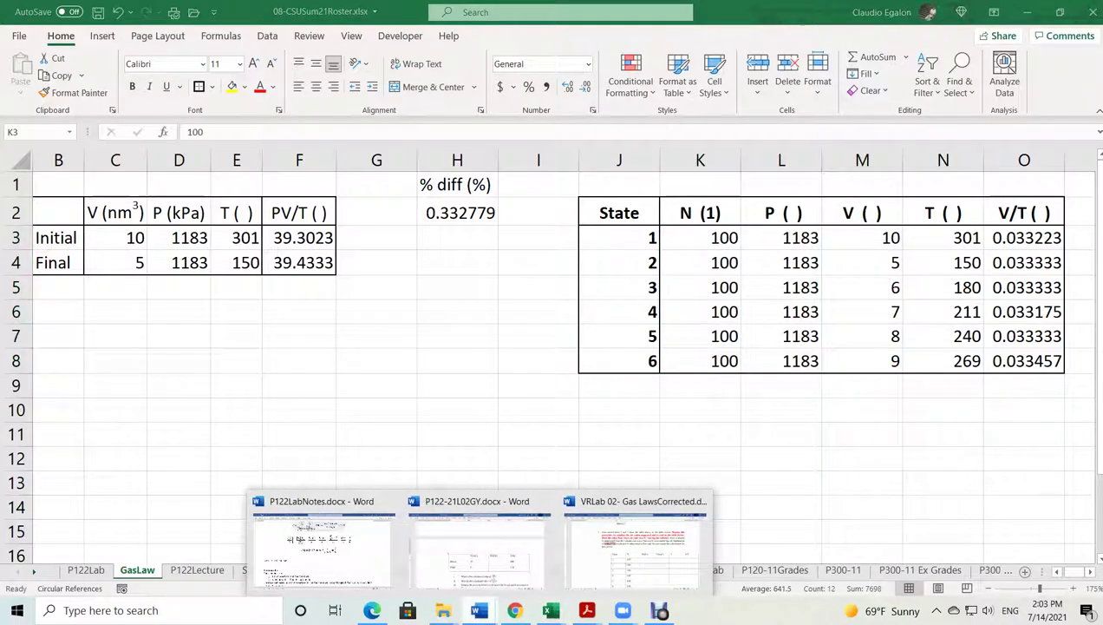
{"action": "left_click", "coordinate": [635, 542]}
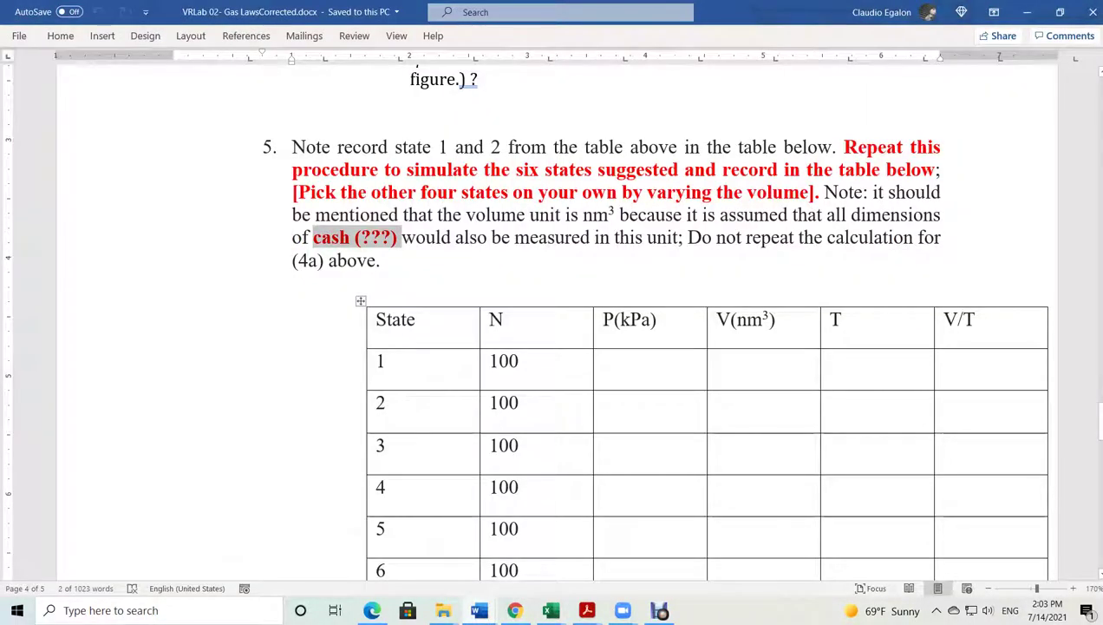
{"action": "scroll", "coordinate": [555, 321], "scroll_direction": "down", "scroll_amount": 5}
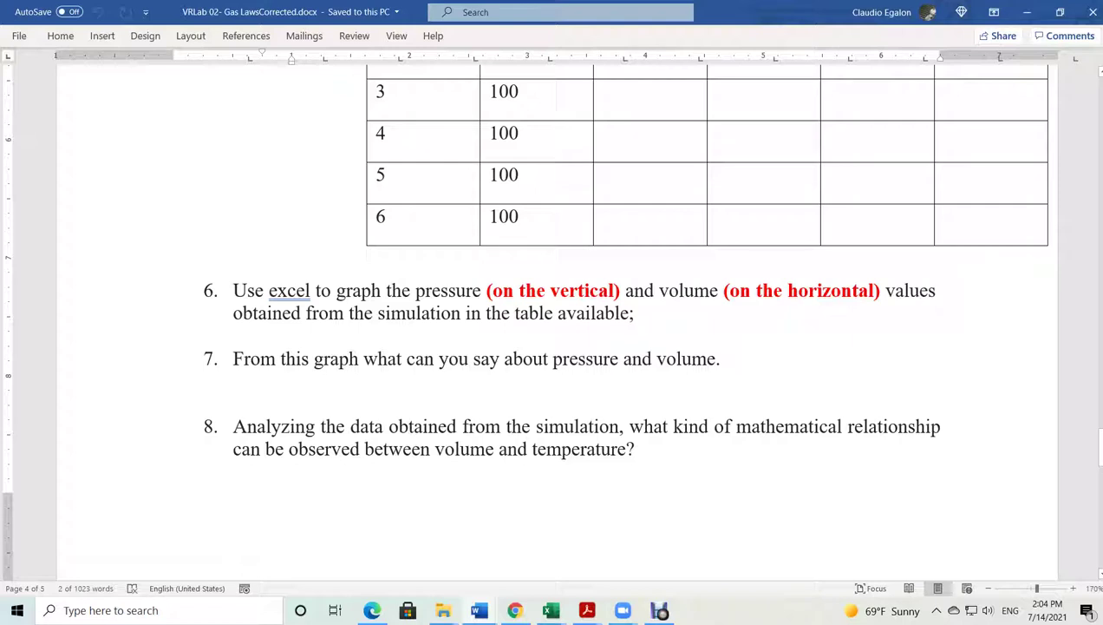
{"action": "scroll", "coordinate": [555, 321], "scroll_direction": "down", "scroll_amount": 1}
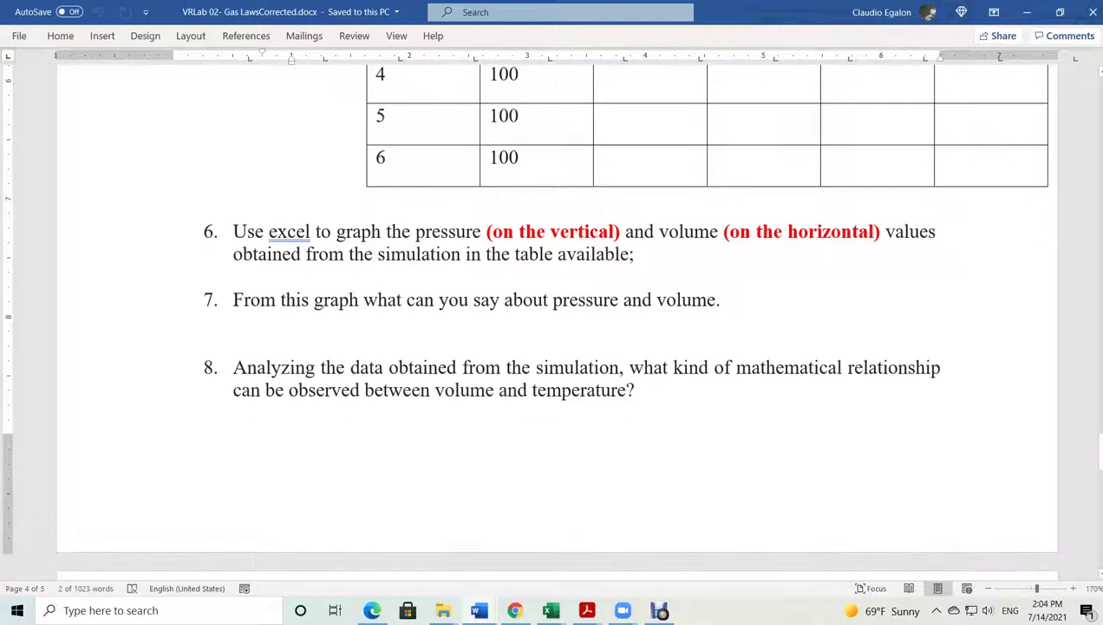
Read items 8 and 9 on the relationship between volume and temperature and the graph to make from the table
{"action": "triple_click", "coordinate": [454, 363]}
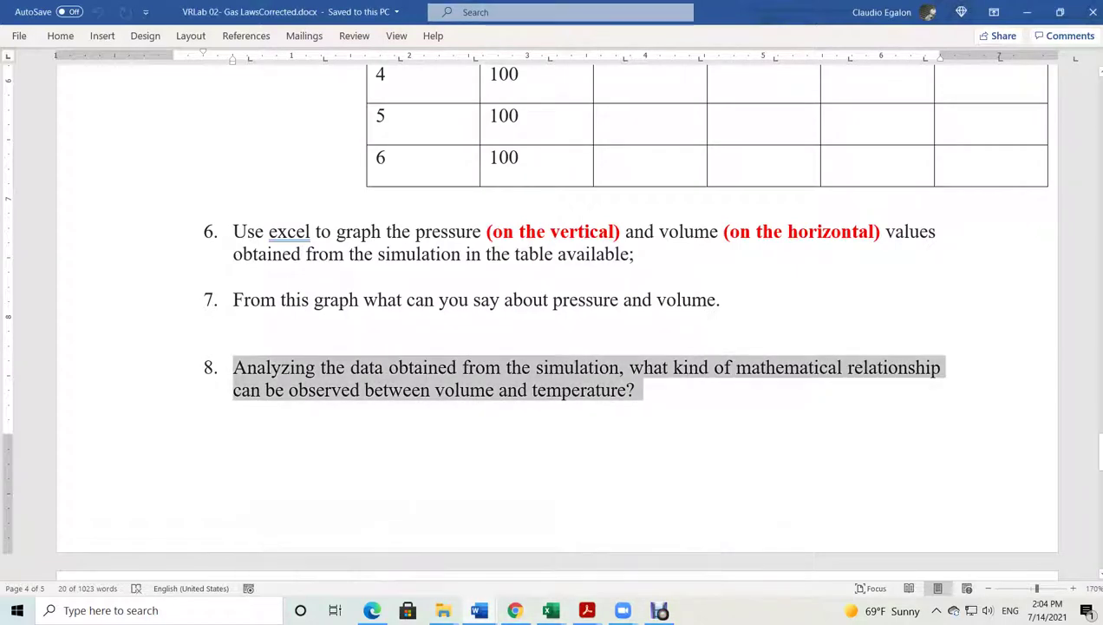
{"action": "scroll", "coordinate": [556, 321], "scroll_direction": "down", "scroll_amount": 5}
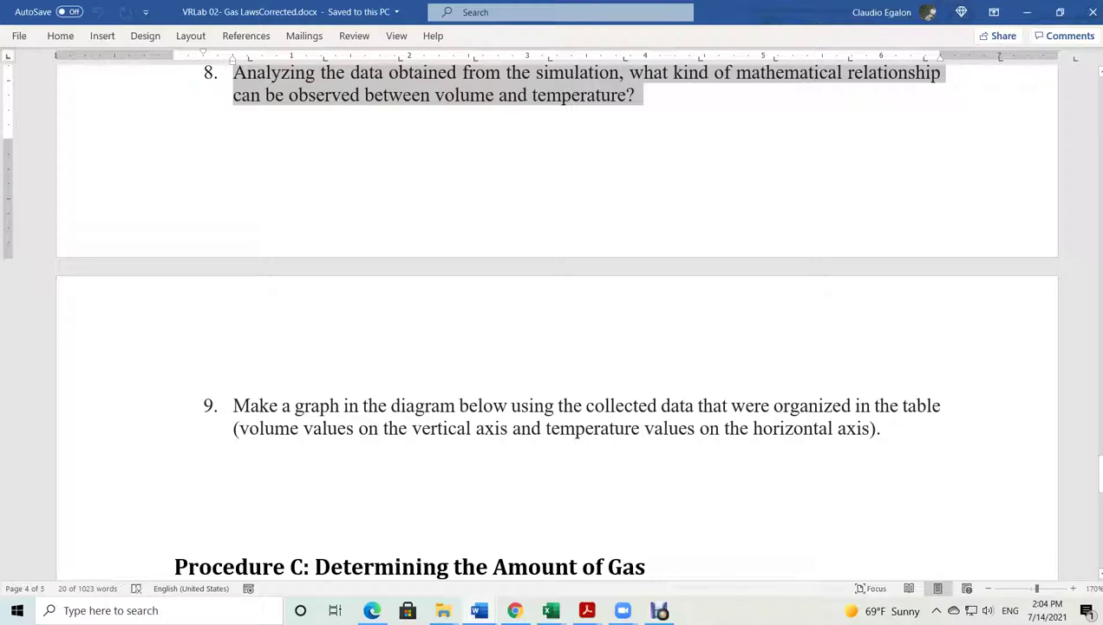
{"action": "triple_click", "coordinate": [399, 471]}
{"action": "triple_click", "coordinate": [282, 429]}
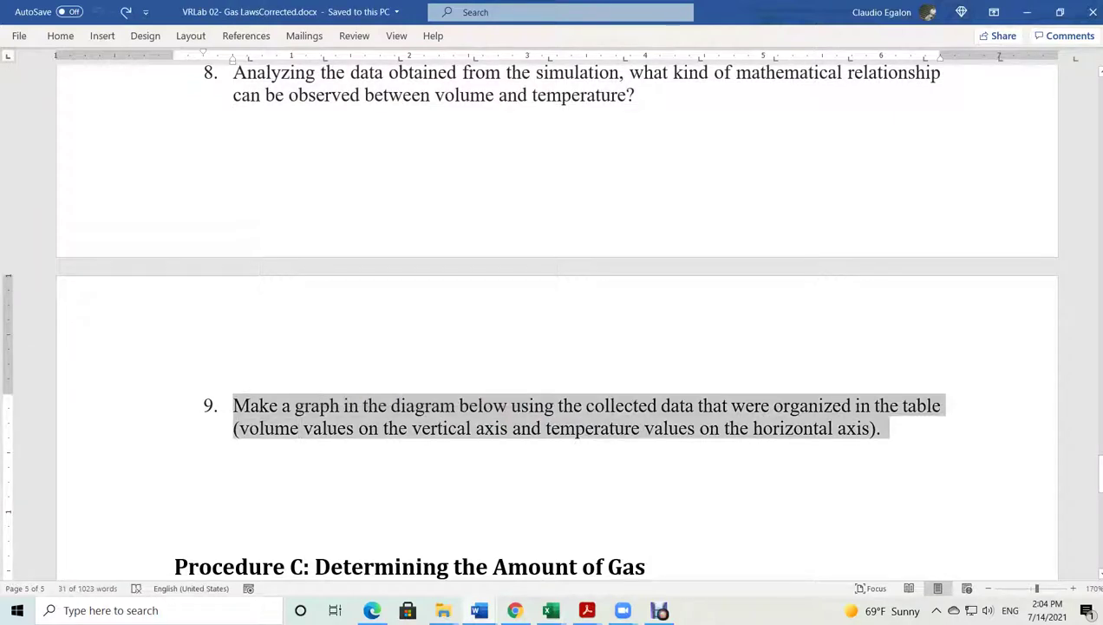
{"action": "left_click", "coordinate": [174, 470]}
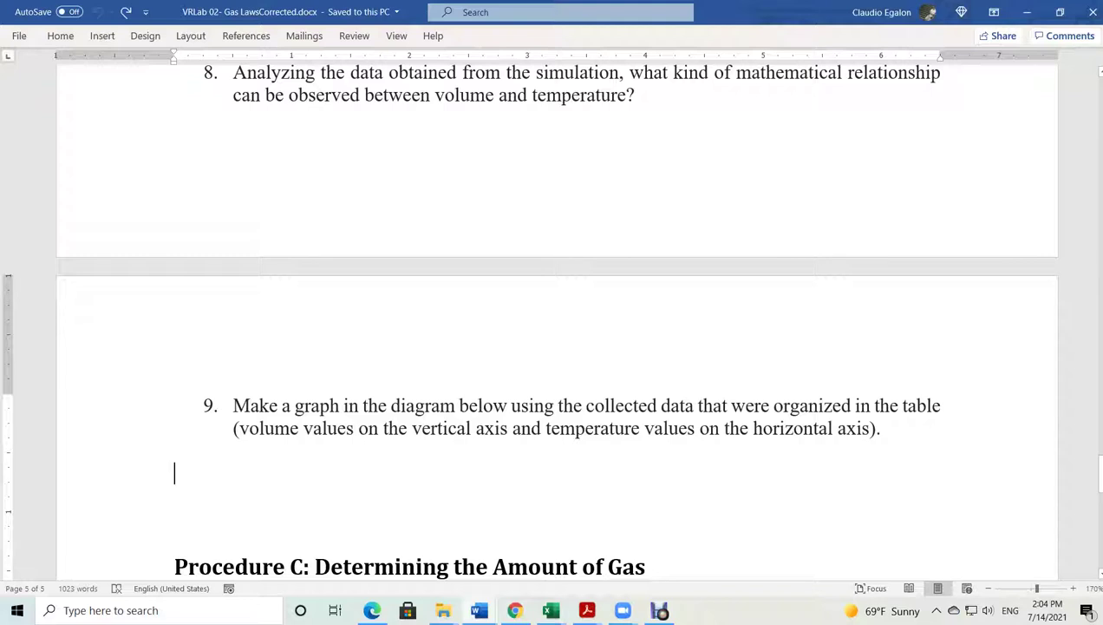
{"action": "scroll", "coordinate": [556, 312], "scroll_direction": "up", "scroll_amount": 1}
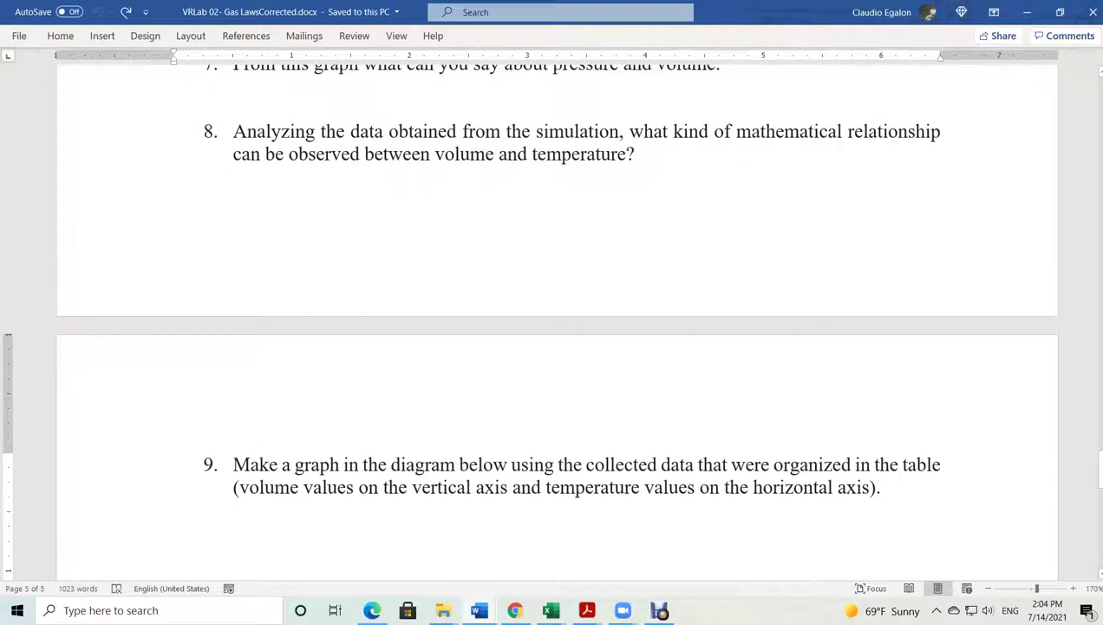
{"action": "scroll", "coordinate": [555, 321], "scroll_direction": "up", "scroll_amount": 3}
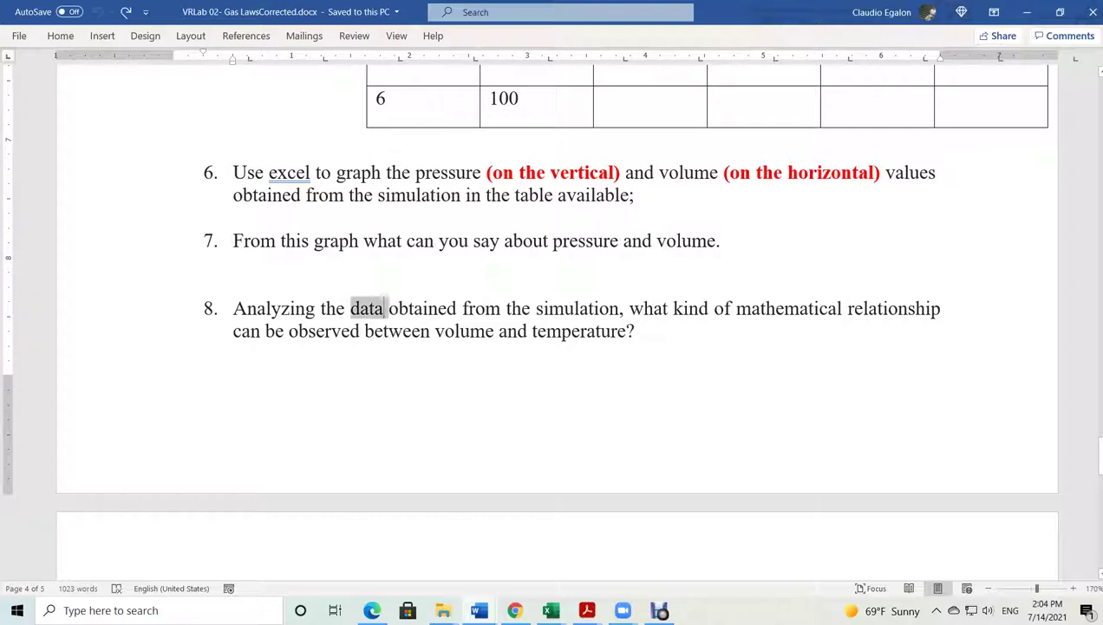
{"action": "triple_click", "coordinate": [381, 308]}
{"action": "scroll", "coordinate": [555, 347], "scroll_direction": "down", "scroll_amount": 3}
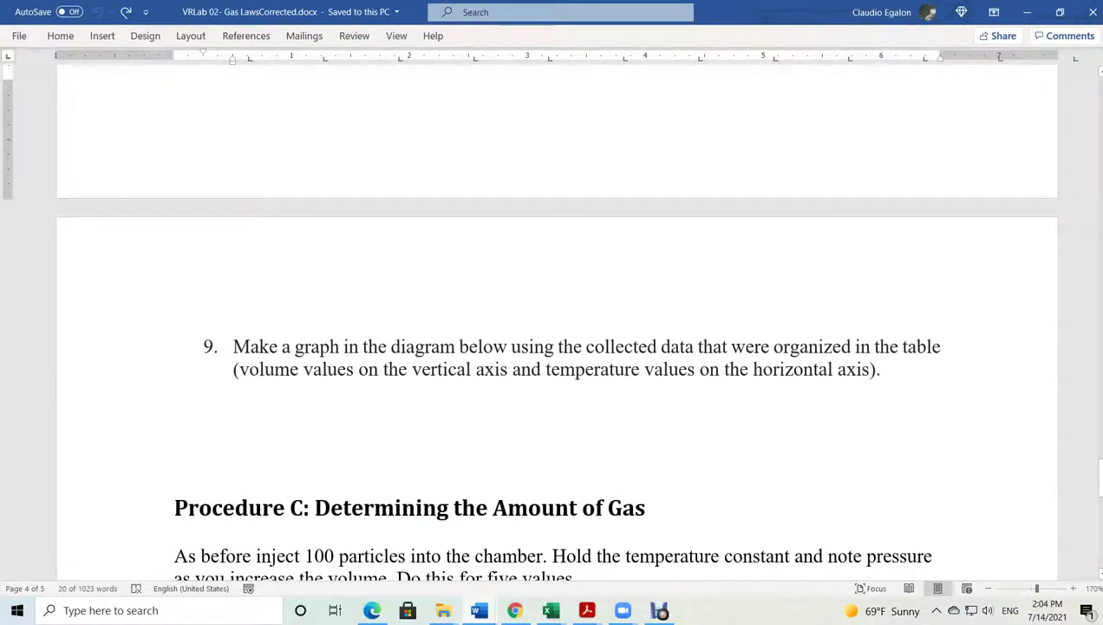
Switch back to the 08-CSUSum21Roster.xlsx workbook in Excel and select the pressure of state 1 in L3
{"action": "mouse_move", "coordinate": [551, 610]}
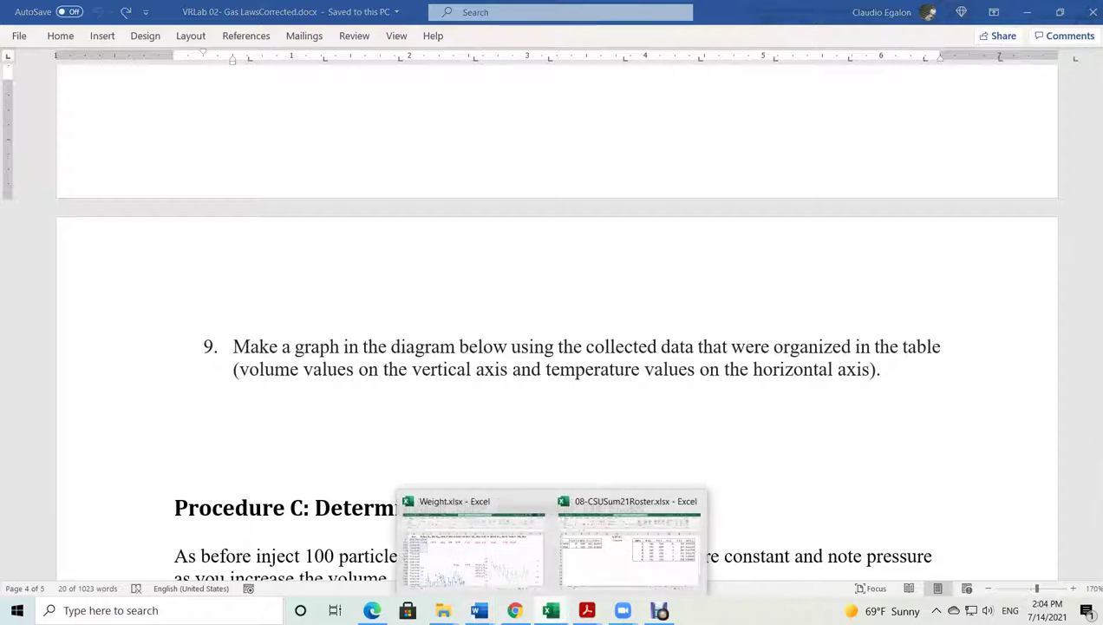
{"action": "left_click", "coordinate": [660, 516]}
{"action": "key", "text": "ctrl+v"}
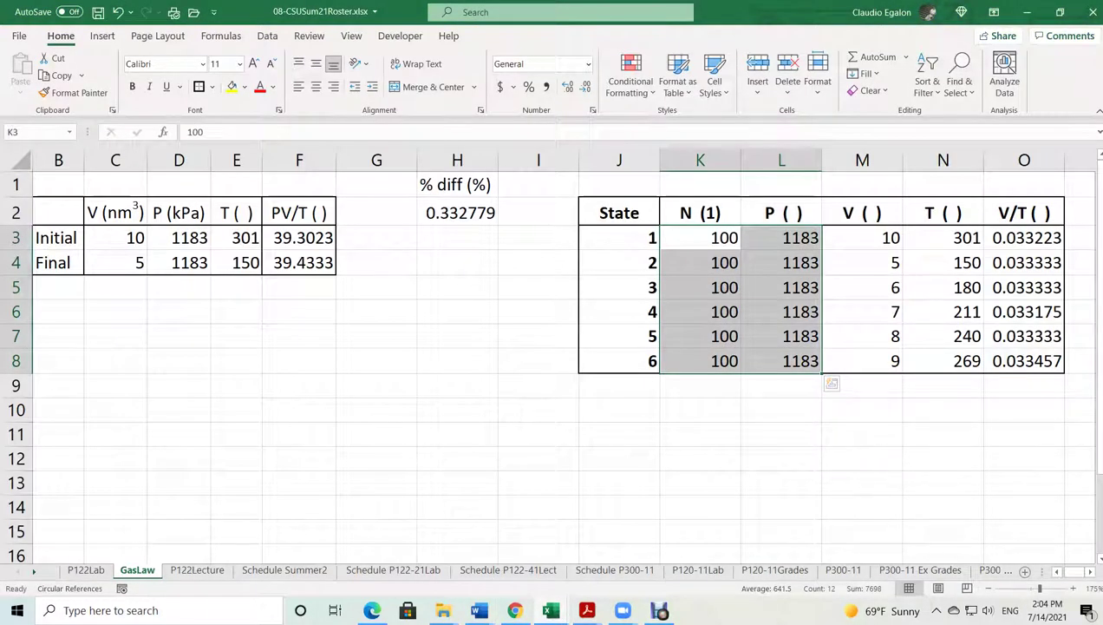
{"action": "left_click", "coordinate": [780, 237]}
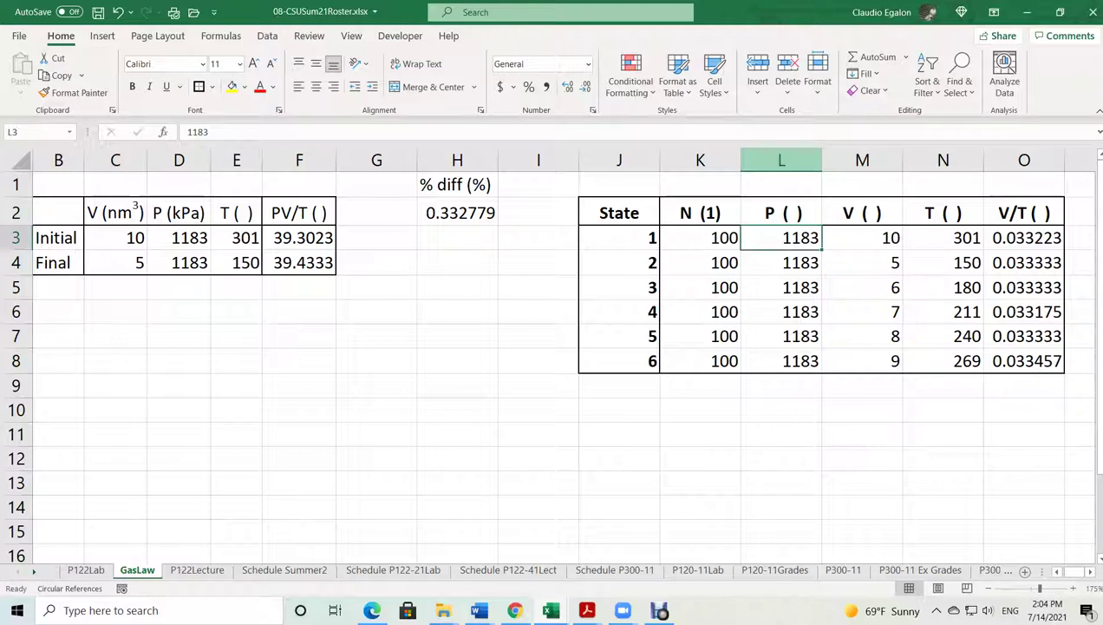
Cut the P column L and insert it between the V and T columns of the six-state table
{"action": "left_click", "coordinate": [781, 160]}
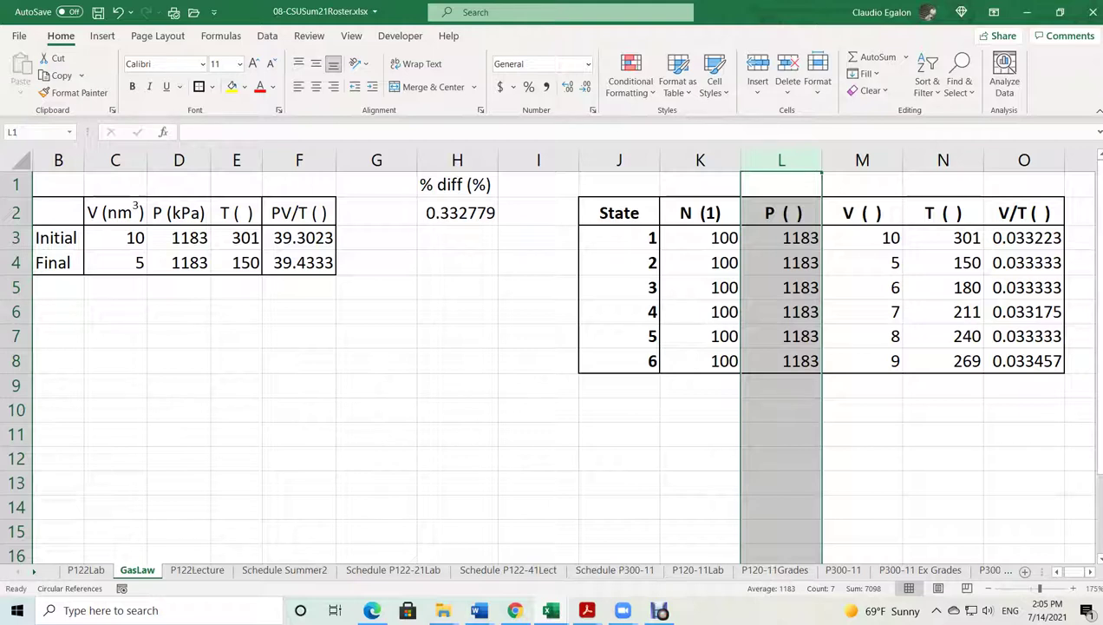
{"action": "key", "text": "ctrl+x"}
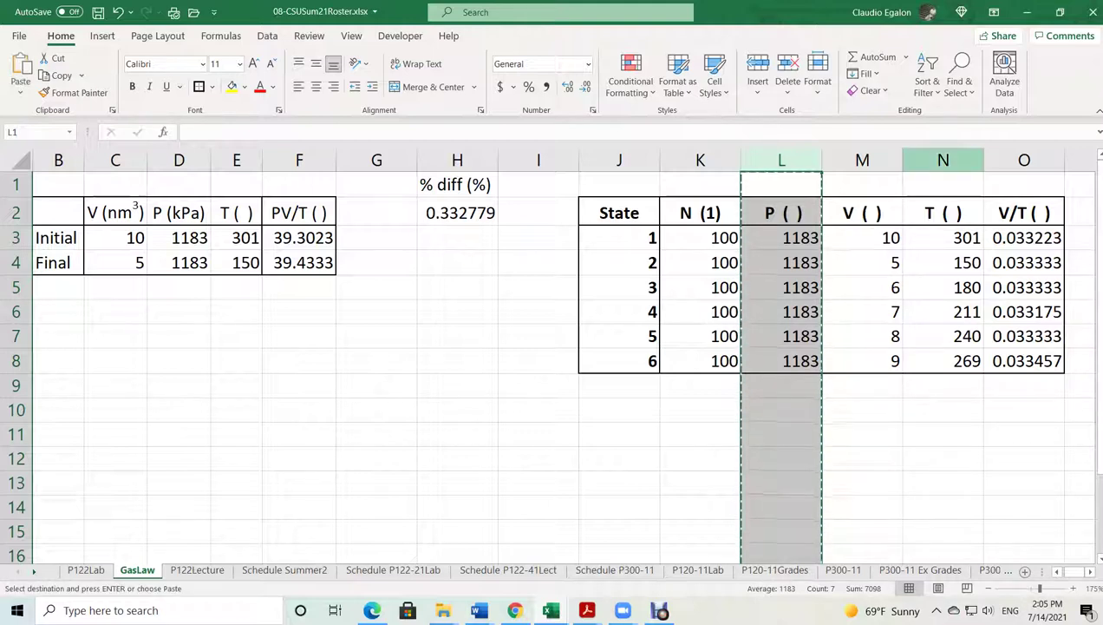
{"action": "left_click", "coordinate": [928, 159]}
{"action": "right_click", "coordinate": [922, 161]}
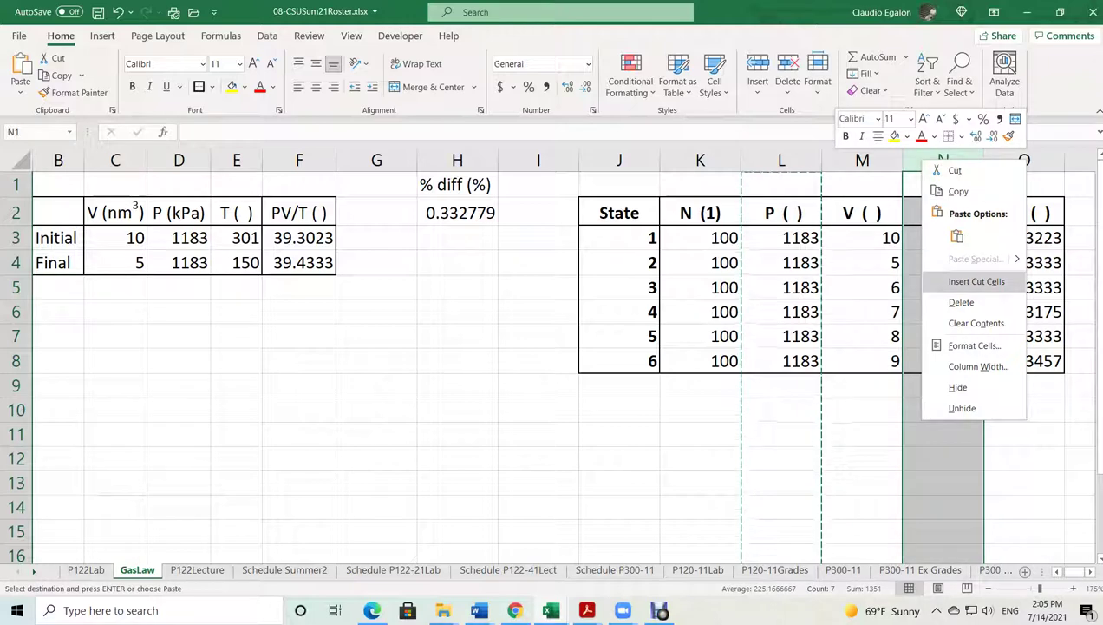
{"action": "left_click", "coordinate": [976, 281]}
{"action": "left_click", "coordinate": [863, 483]}
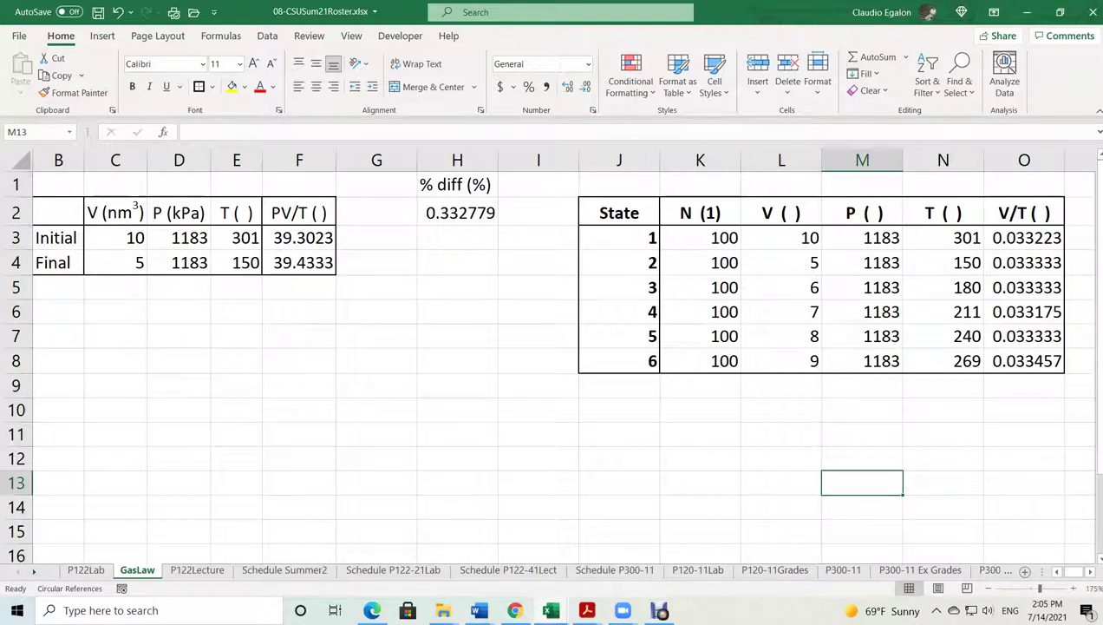
Undo the move of the P column in the six-state table
{"action": "mouse_move", "coordinate": [478, 610]}
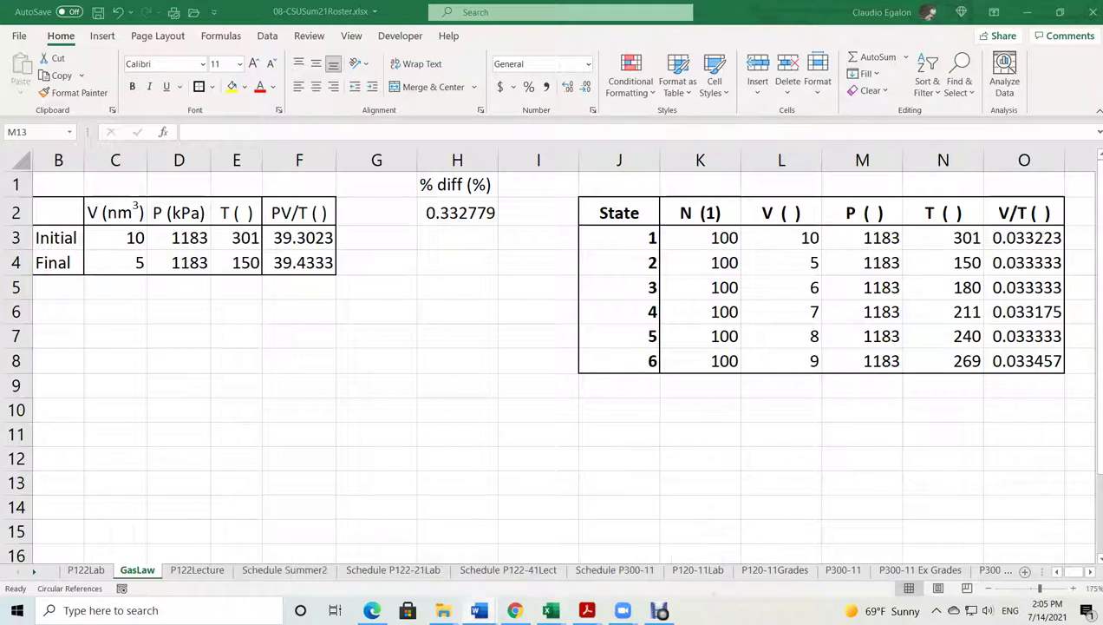
{"action": "left_click", "coordinate": [863, 482]}
{"action": "key", "text": "ctrl+z"}
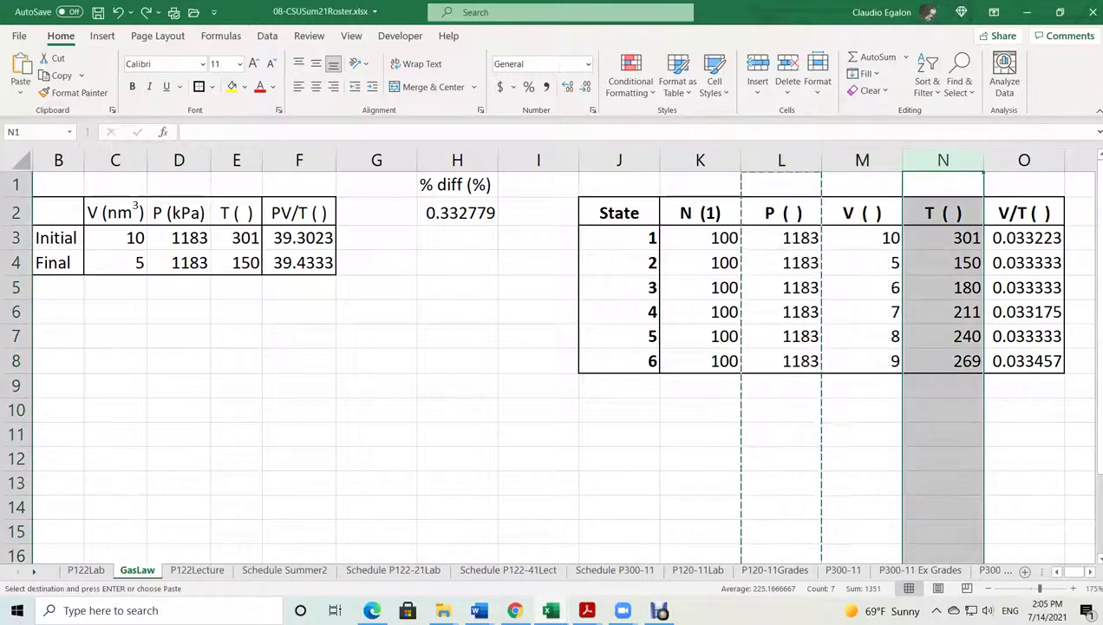
{"action": "left_click", "coordinate": [781, 483]}
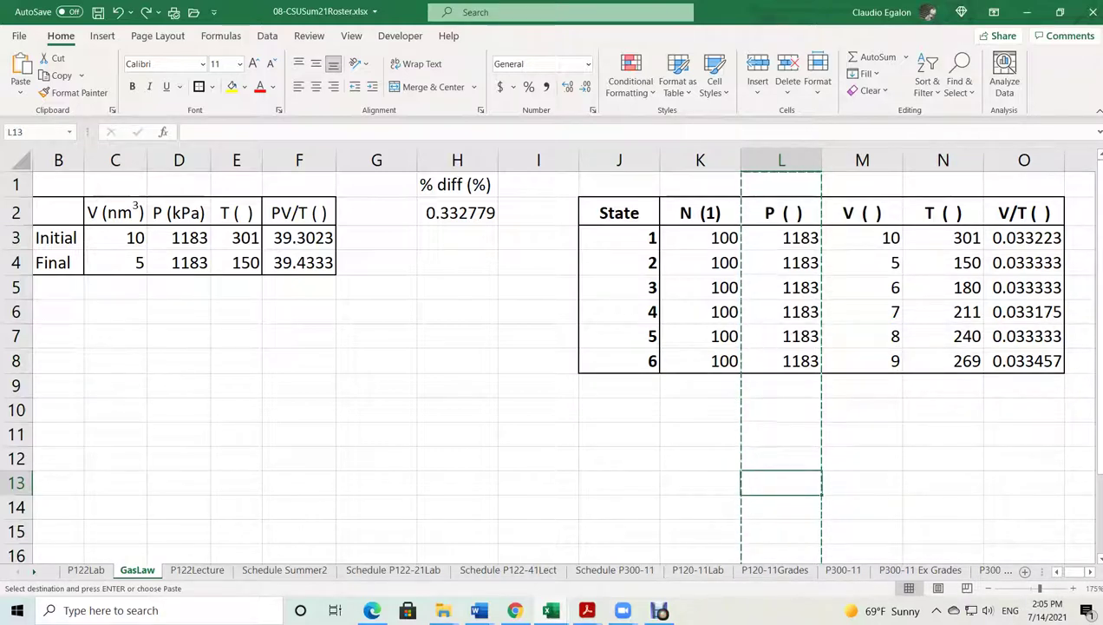
Insert the cut P column L between the V and T columns of the six-state table
{"action": "left_click", "coordinate": [942, 159]}
{"action": "key", "text": "ctrl+plus"}
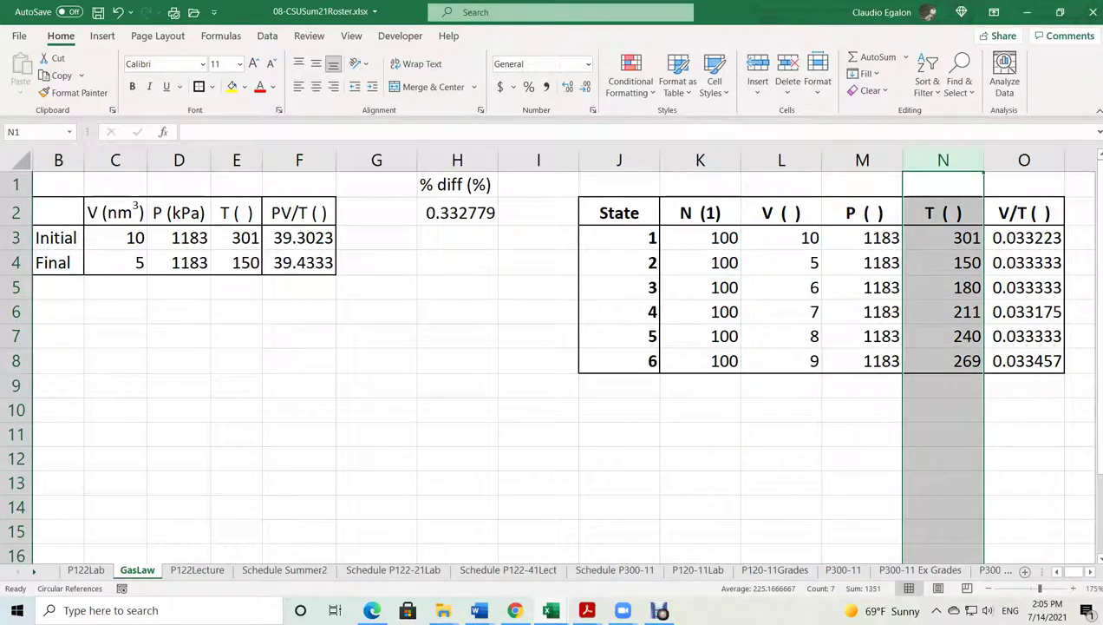
{"action": "key", "text": "ctrl+z"}
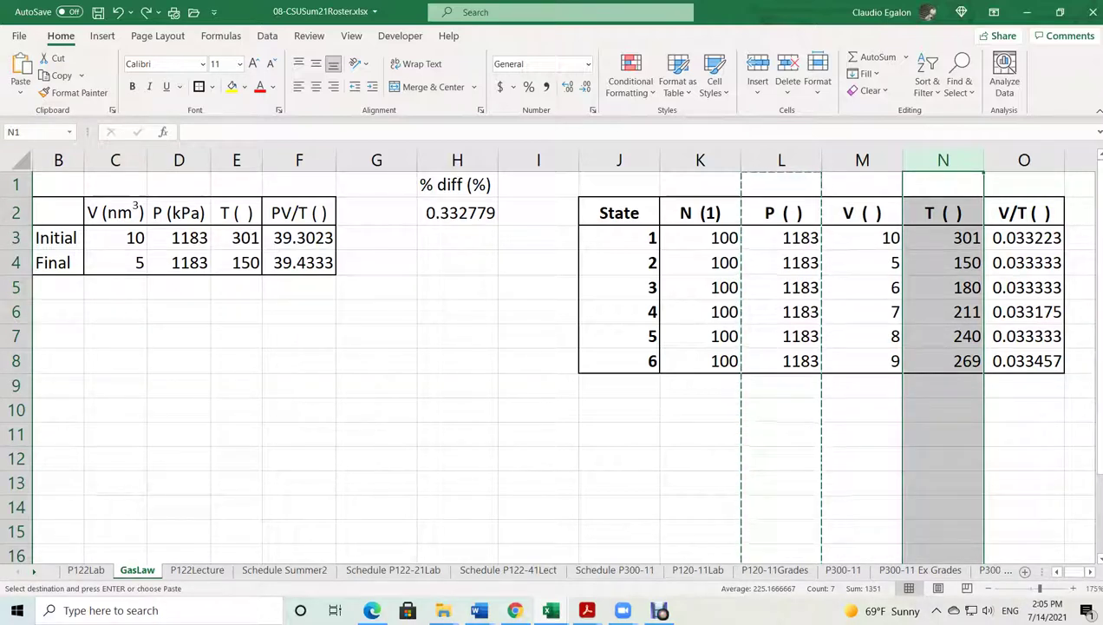
{"action": "key", "text": "ctrl+plus"}
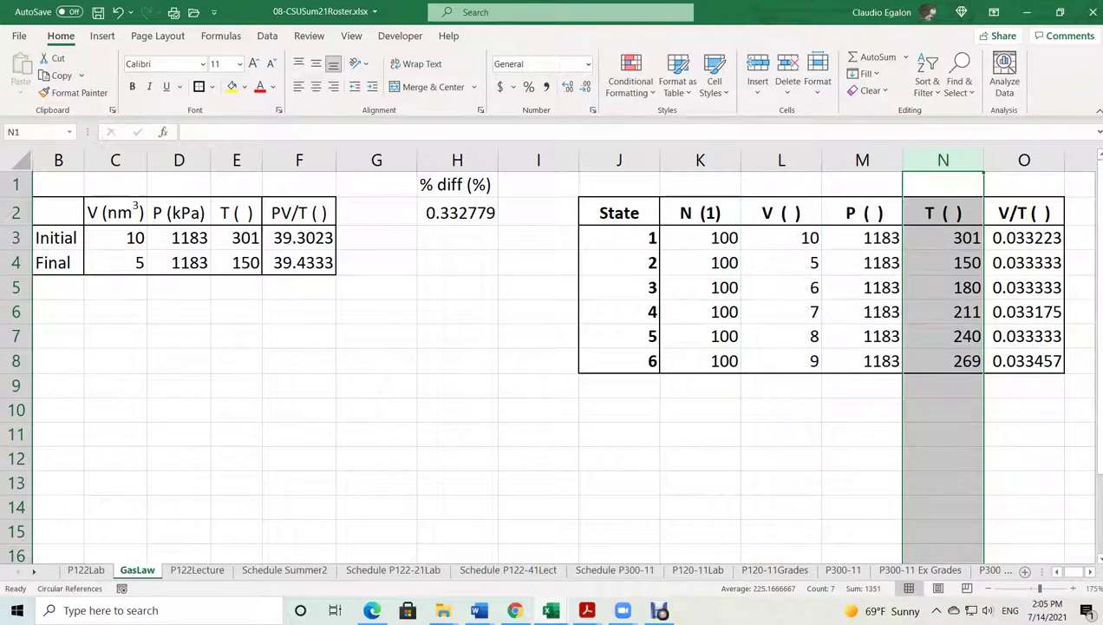
Insert a markers-only scatter chart of pressure versus volume from the V and P values of states 1 to 6 (L3:M8)
{"action": "left_click_drag", "start_coordinate": [798, 238], "coordinate": [867, 361]}
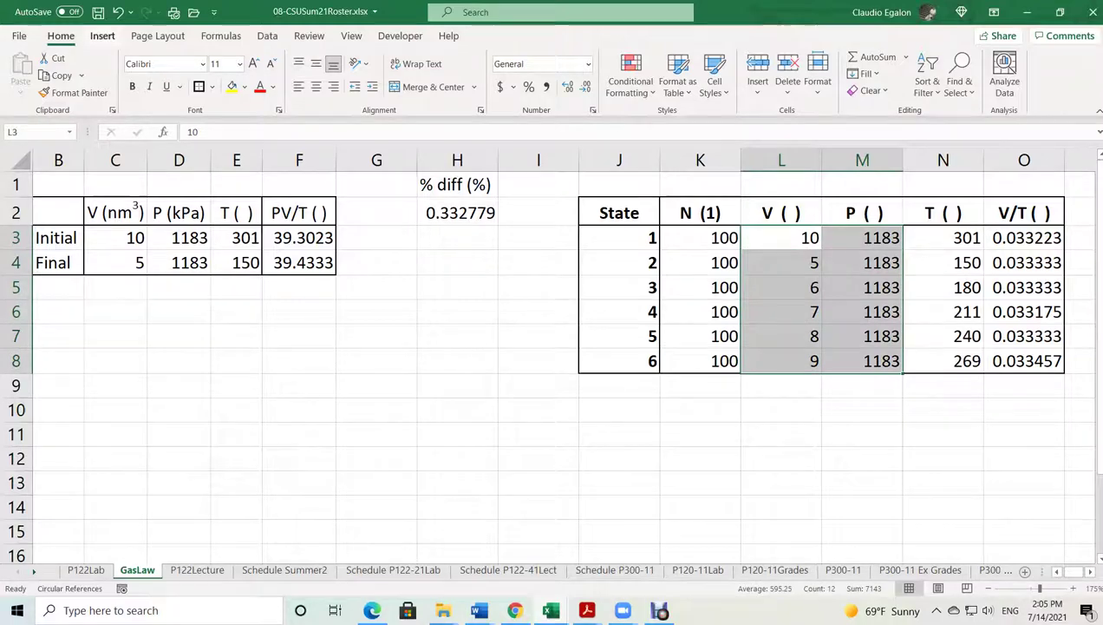
{"action": "left_click", "coordinate": [103, 36]}
{"action": "left_click", "coordinate": [538, 81]}
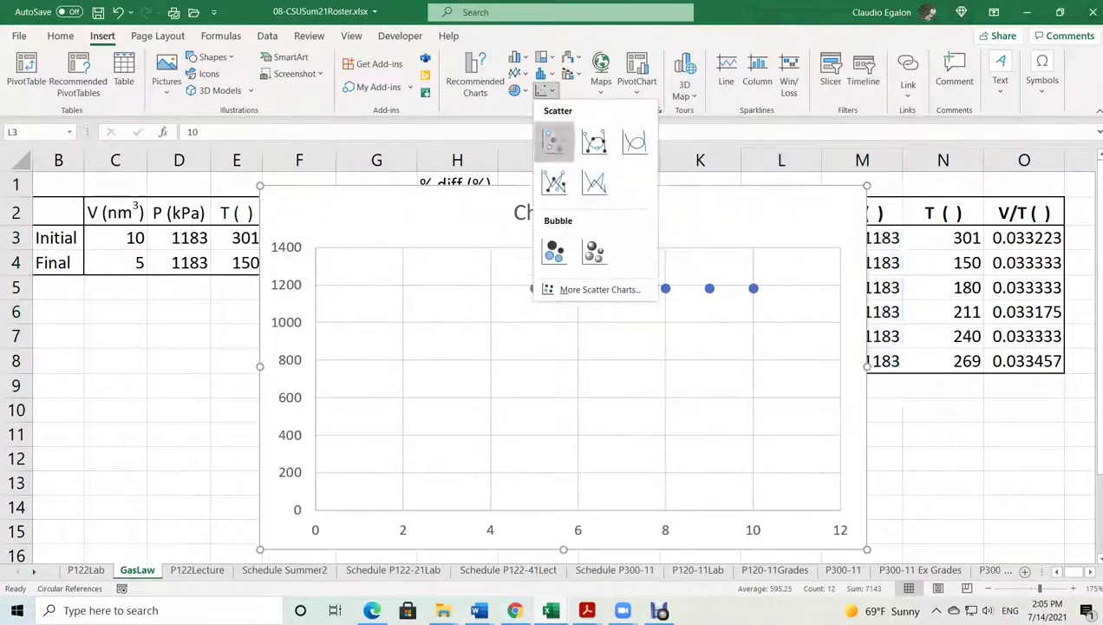
{"action": "left_click", "coordinate": [557, 143]}
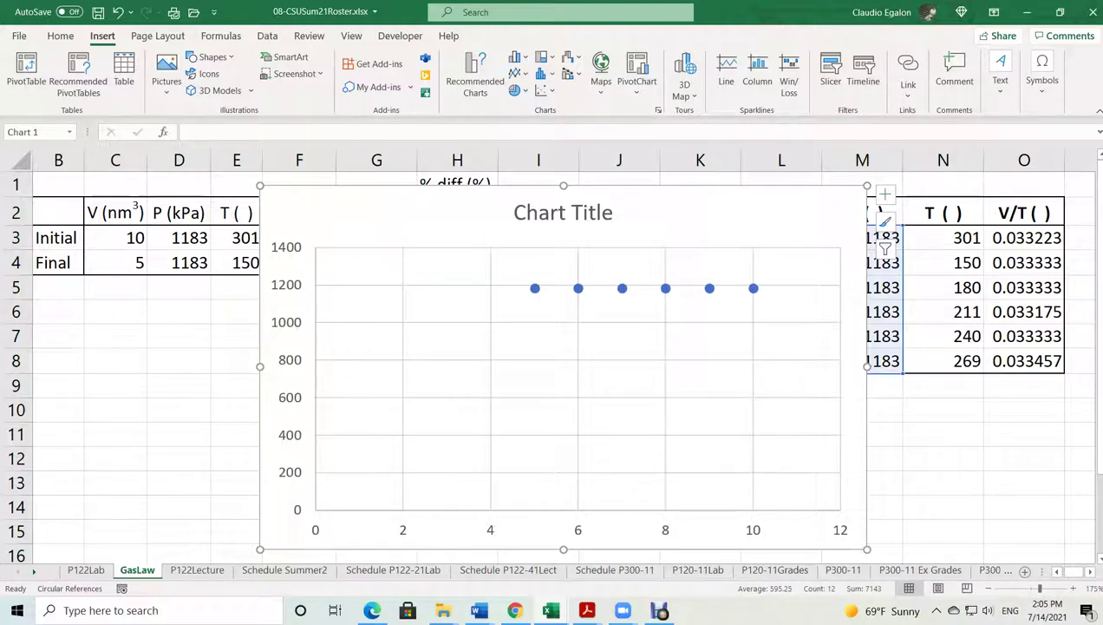
Shrink the pressure-volume scatter chart, place it below the Initial/Final table and remove its chart title
{"action": "left_click_drag", "start_coordinate": [867, 550], "coordinate": [743, 461]}
{"action": "left_click_drag", "start_coordinate": [607, 226], "coordinate": [493, 311]}
{"action": "left_click_drag", "start_coordinate": [387, 298], "coordinate": [295, 307]}
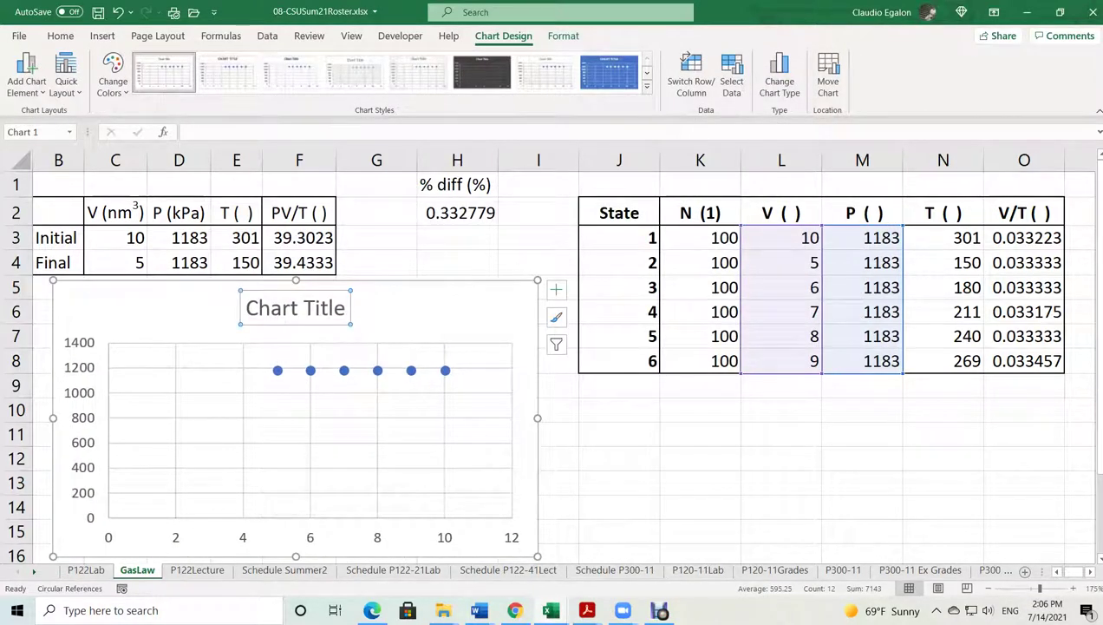
{"action": "key", "text": "Delete"}
{"action": "left_click", "coordinate": [780, 531]}
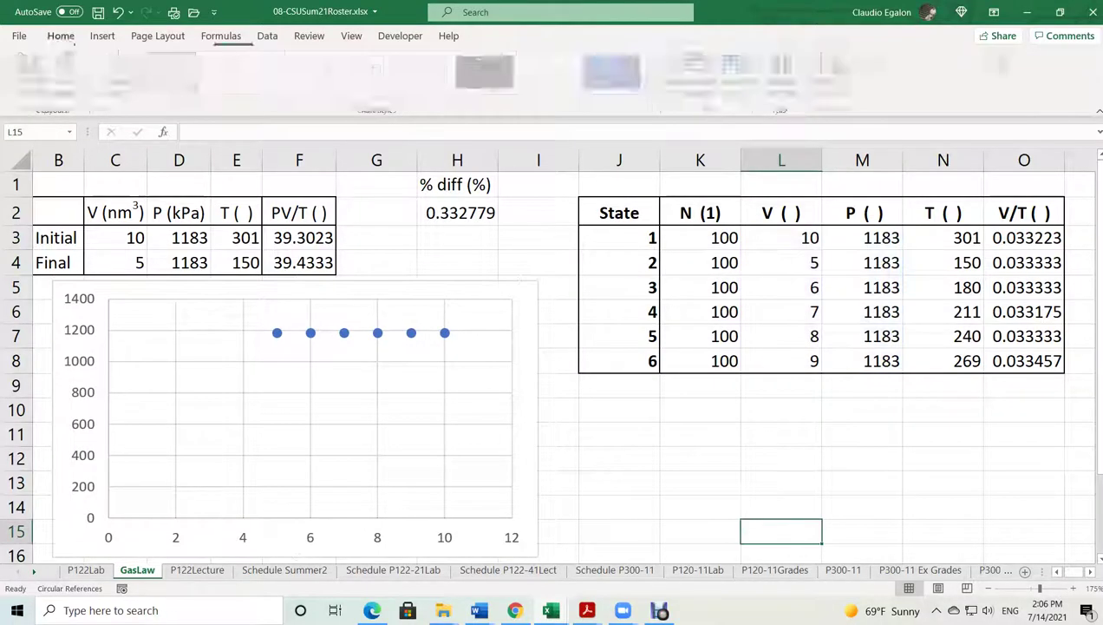
Select the V values L3:L8 together with the T values N3:N8 of the six-state table
{"action": "left_click_drag", "start_coordinate": [780, 238], "coordinate": [781, 361]}
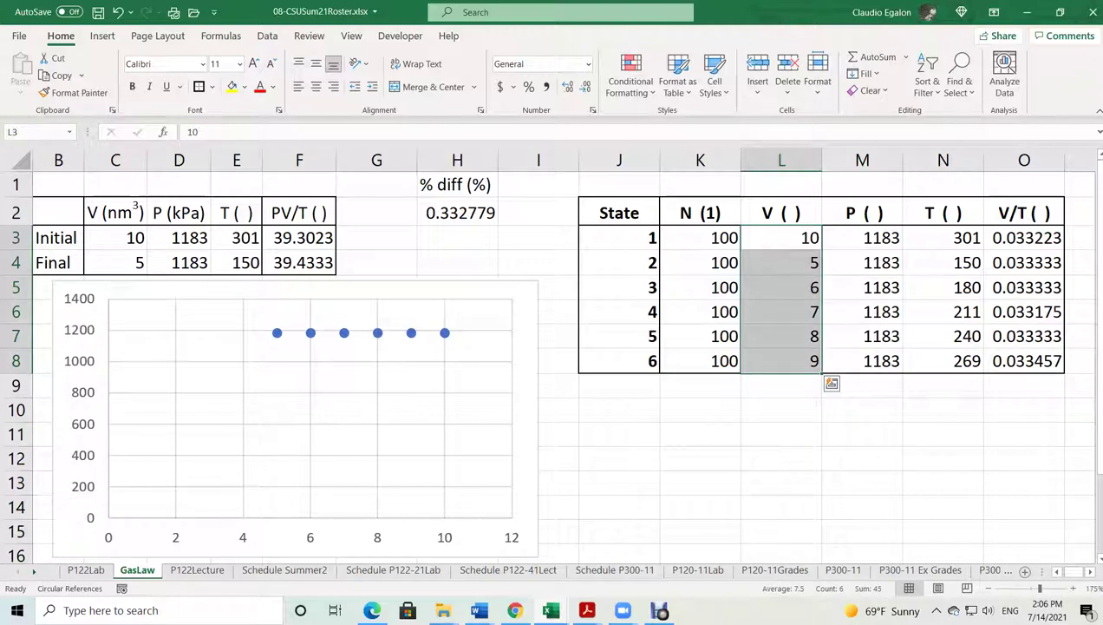
{"action": "left_click_drag", "start_coordinate": [943, 238], "coordinate": [943, 361]}
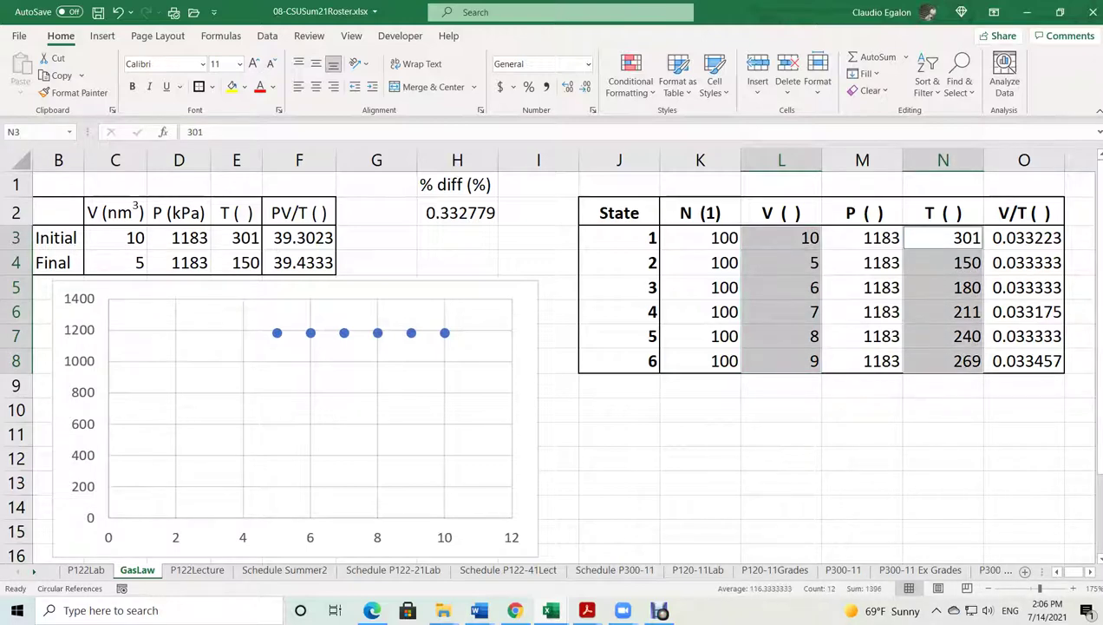
{"action": "mouse_move", "coordinate": [479, 610]}
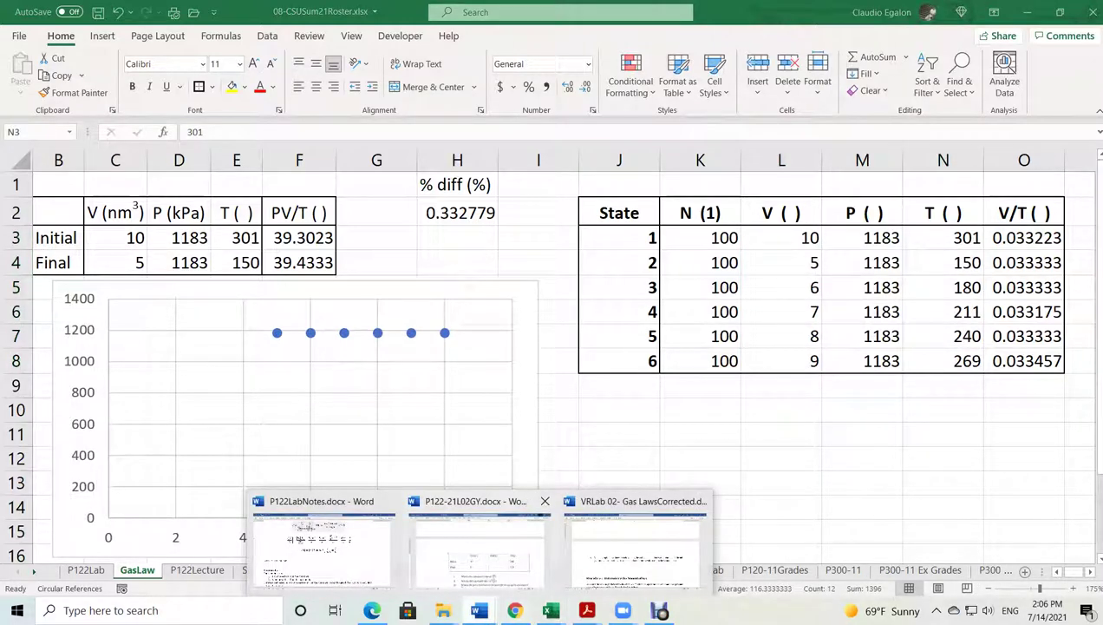
Check the graph instruction in item 9 of the VRLab 02 gas laws Word document, and return to the GasLaw sheet in Excel
{"action": "left_click", "coordinate": [642, 538]}
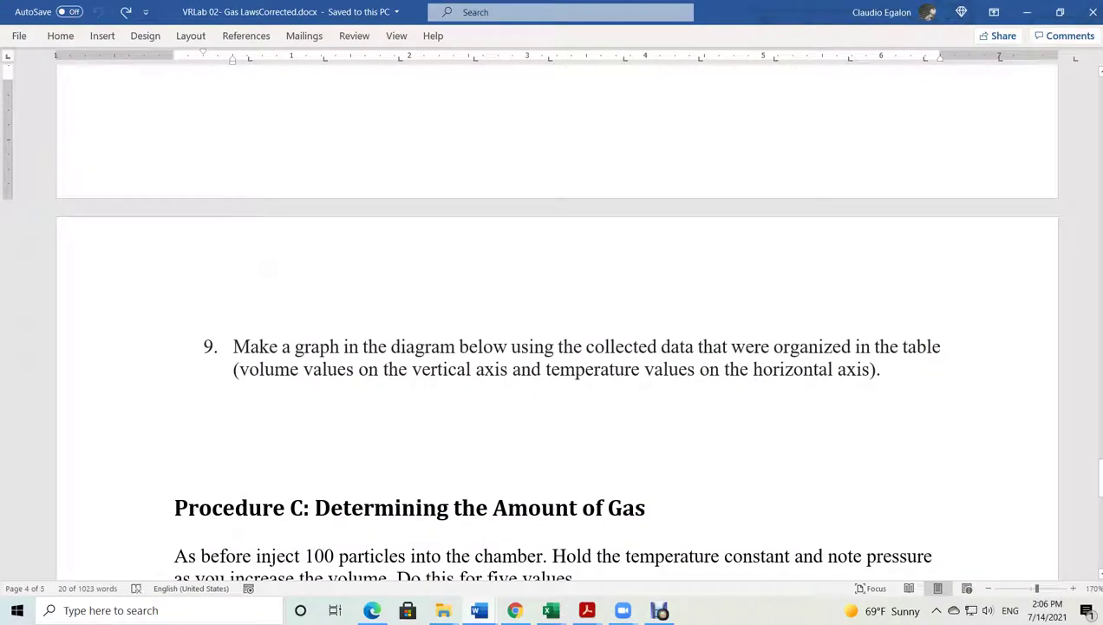
{"action": "key", "text": "alt+Tab"}
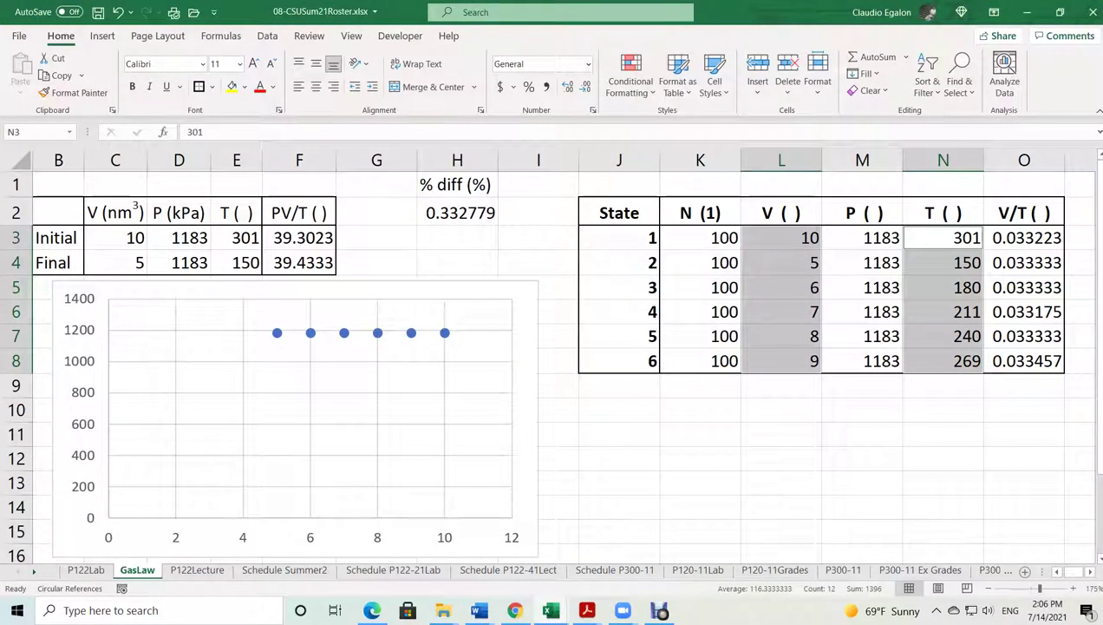
{"action": "left_click", "coordinate": [780, 458]}
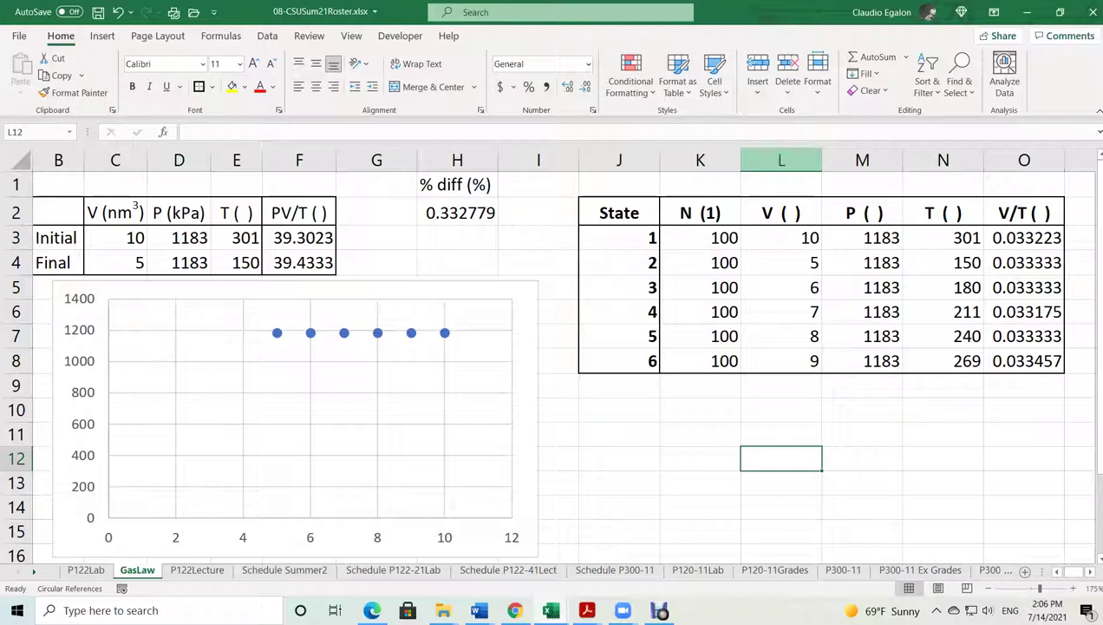
Move the entire V column to between the T and V/T columns of the state table
{"action": "left_click", "coordinate": [781, 159]}
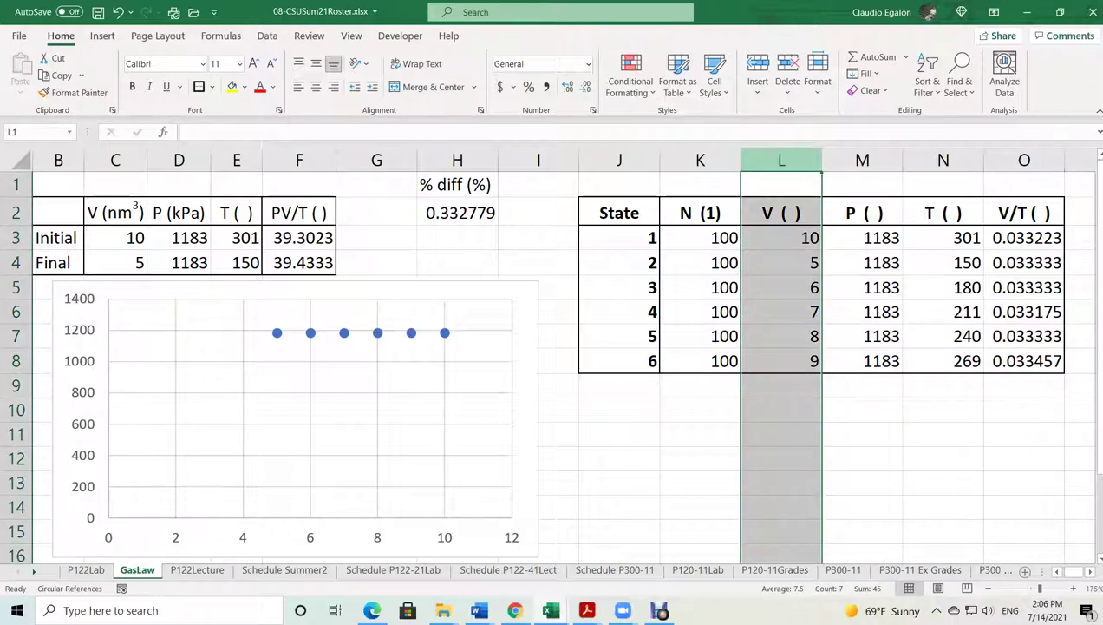
{"action": "key", "text": "ctrl+c"}
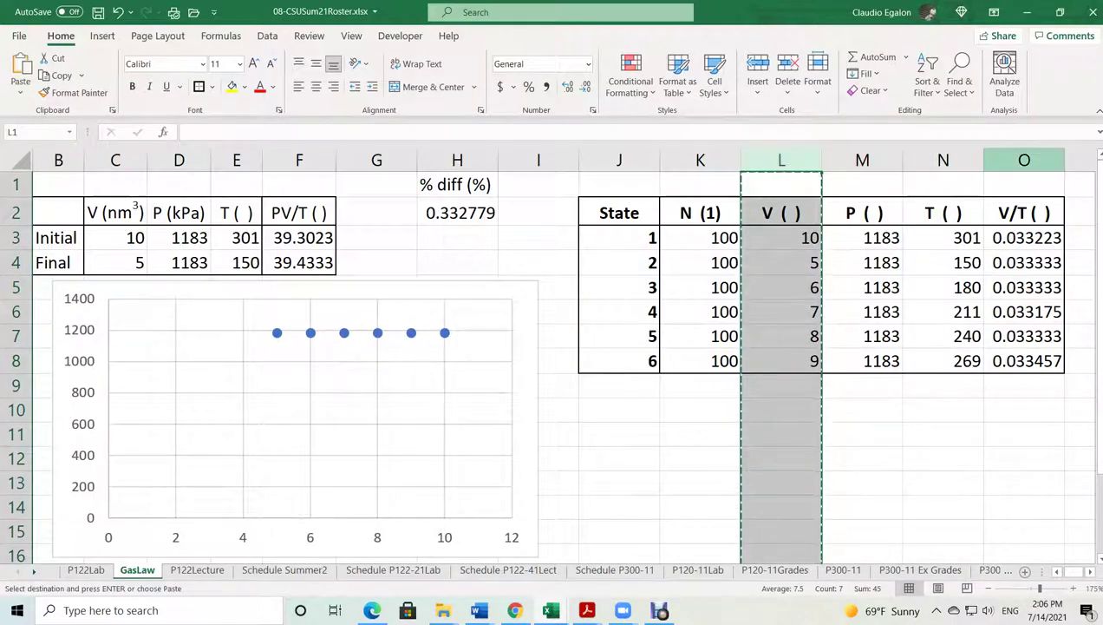
{"action": "left_click", "coordinate": [1005, 160]}
{"action": "right_click", "coordinate": [1002, 161]}
{"action": "left_click", "coordinate": [953, 279]}
{"action": "left_click", "coordinate": [862, 483]}
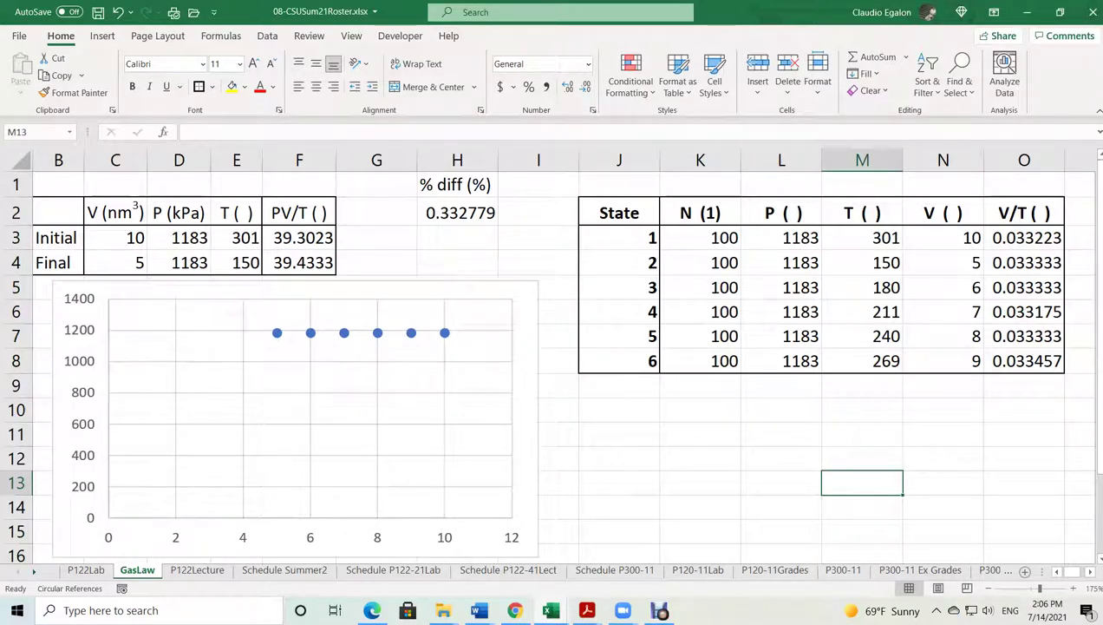
Insert a markers-only scatter chart of V against T from cells M3:N8
{"action": "left_click", "coordinate": [780, 458]}
{"action": "left_click", "coordinate": [377, 332]}
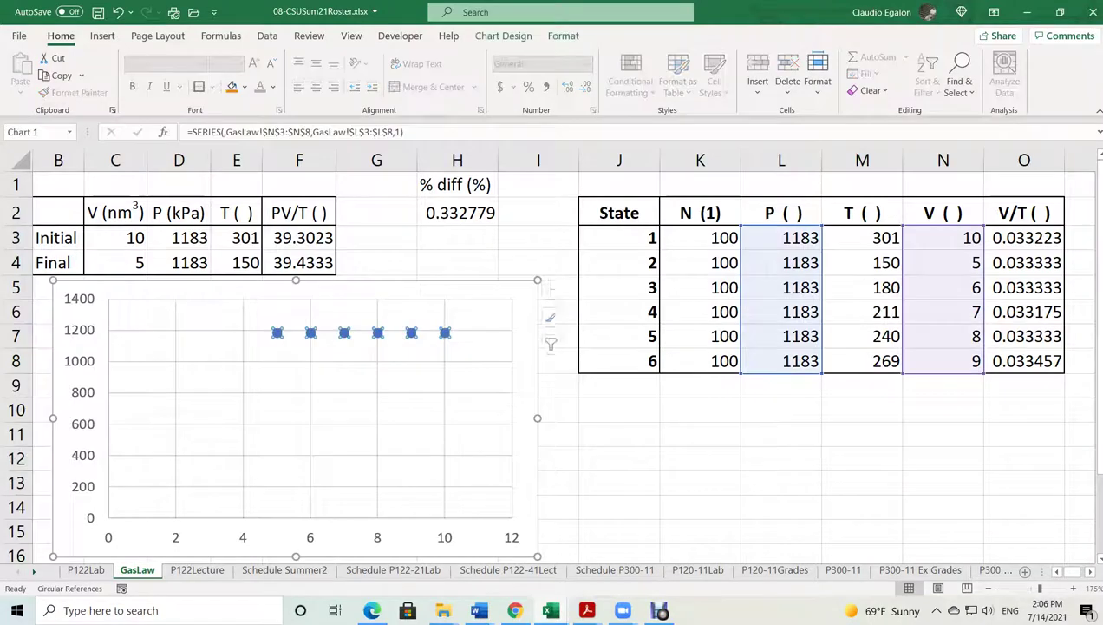
{"action": "left_click", "coordinate": [700, 457]}
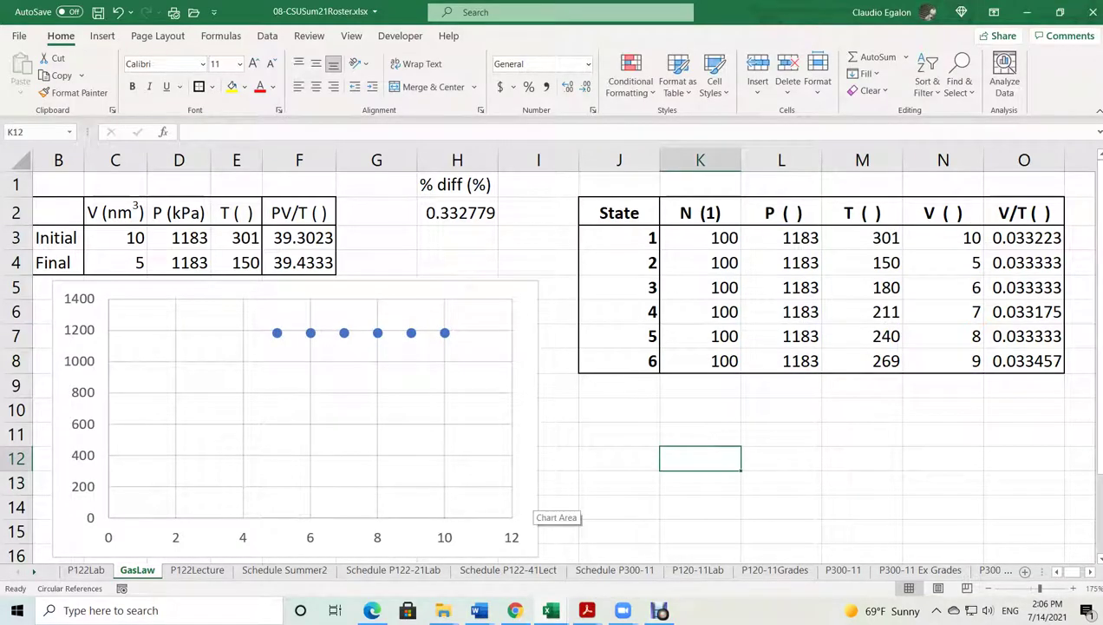
{"action": "left_click_drag", "start_coordinate": [868, 237], "coordinate": [969, 364]}
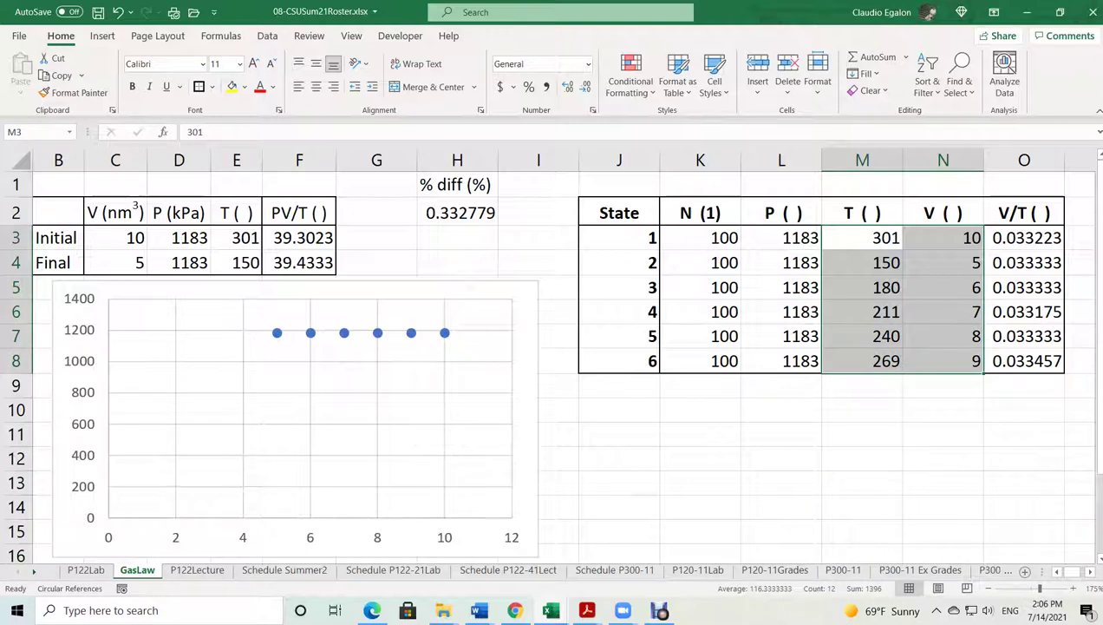
{"action": "left_click", "coordinate": [102, 36]}
{"action": "left_click", "coordinate": [540, 90]}
{"action": "left_click", "coordinate": [557, 144]}
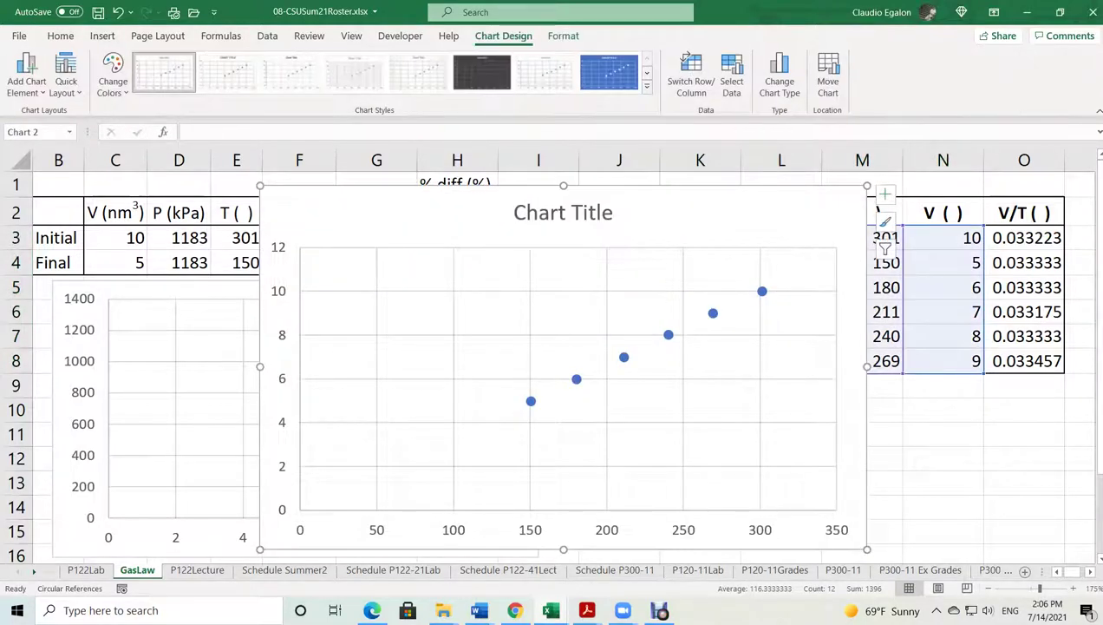
{"action": "left_click", "coordinate": [624, 356]}
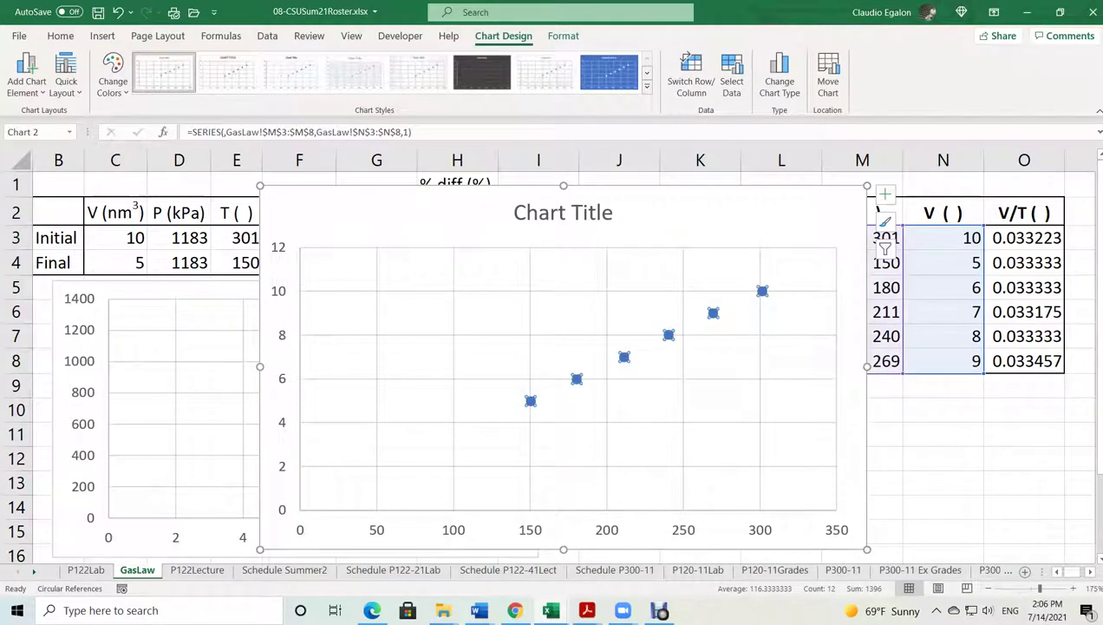
Move the V against T chart below the state table and remove its title
{"action": "left_click_drag", "start_coordinate": [668, 334], "coordinate": [784, 519]}
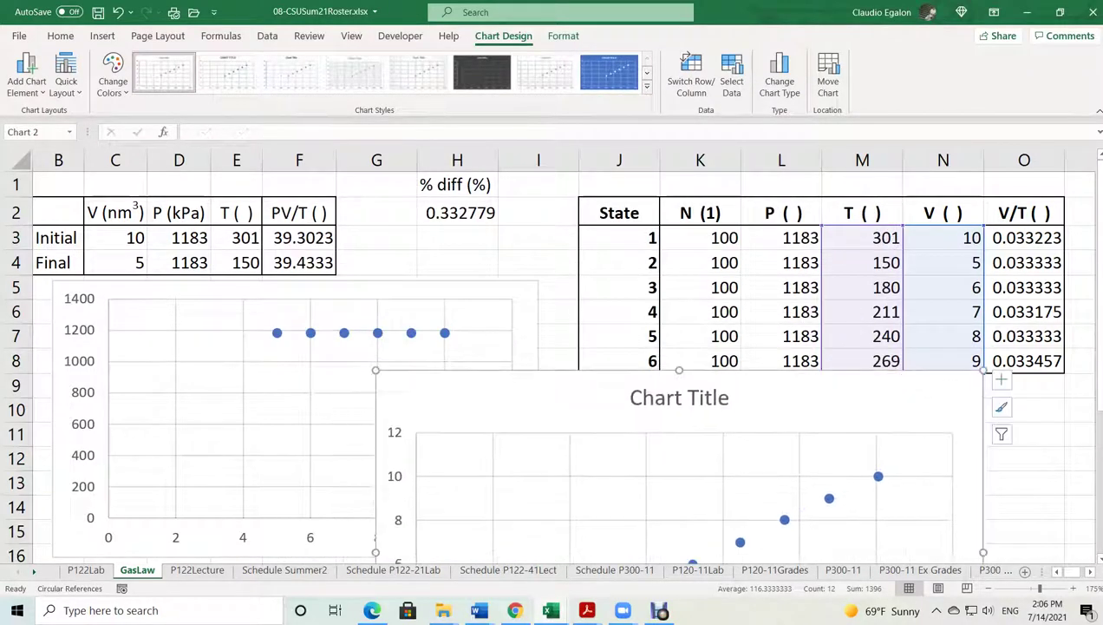
{"action": "scroll", "coordinate": [550, 360], "scroll_direction": "down", "scroll_amount": 2}
{"action": "scroll", "coordinate": [551, 360], "scroll_direction": "up", "scroll_amount": 2}
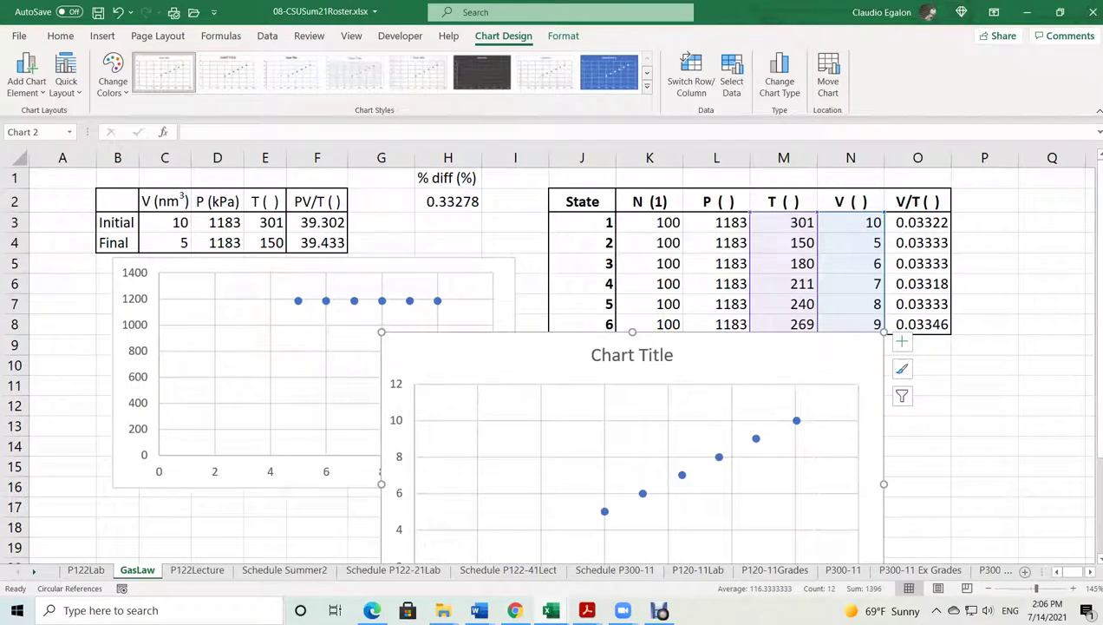
{"action": "left_click", "coordinate": [632, 354]}
{"action": "key", "text": "Delete"}
{"action": "scroll", "coordinate": [656, 382], "scroll_direction": "down", "scroll_amount": 2}
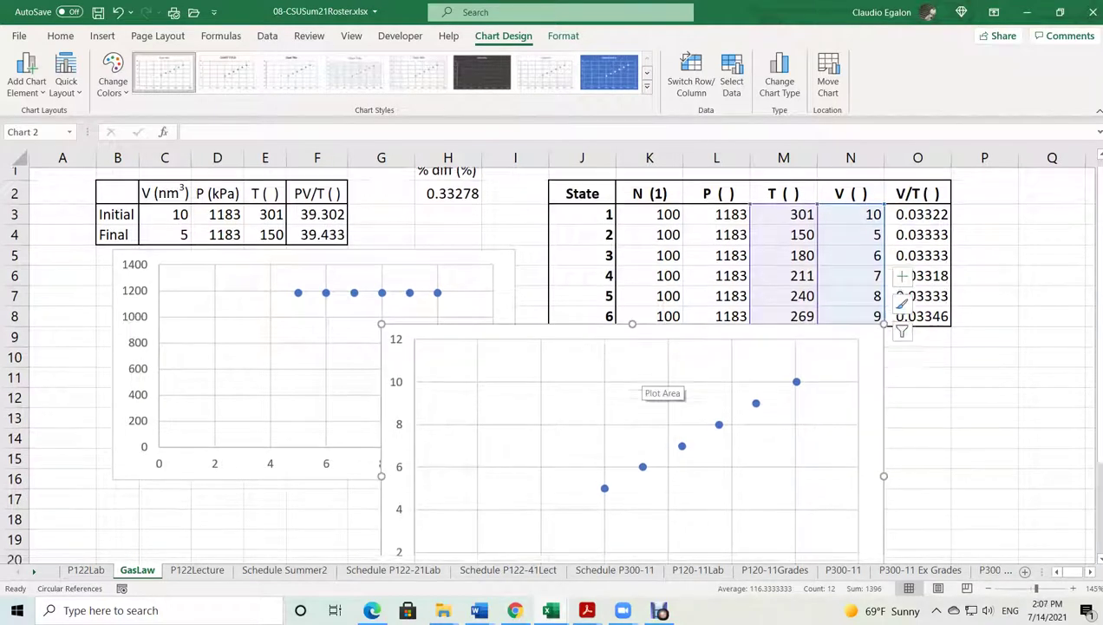
{"action": "left_click_drag", "start_coordinate": [694, 214], "coordinate": [794, 235]}
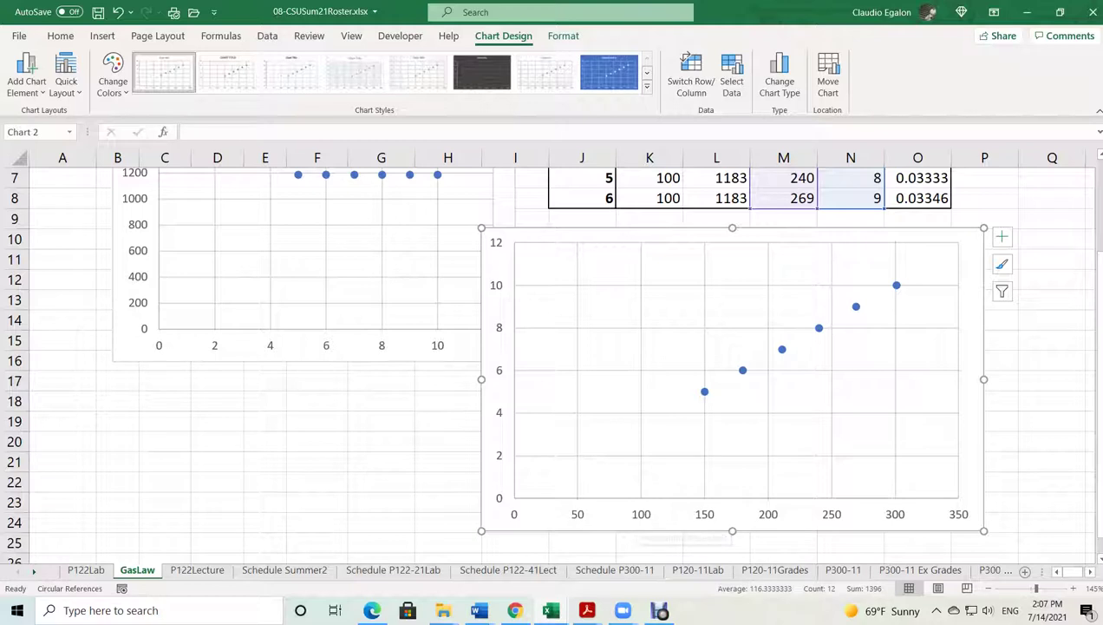
Set the minimum bound of the V against T chart's vertical axis to 4
{"action": "double_click", "coordinate": [498, 370]}
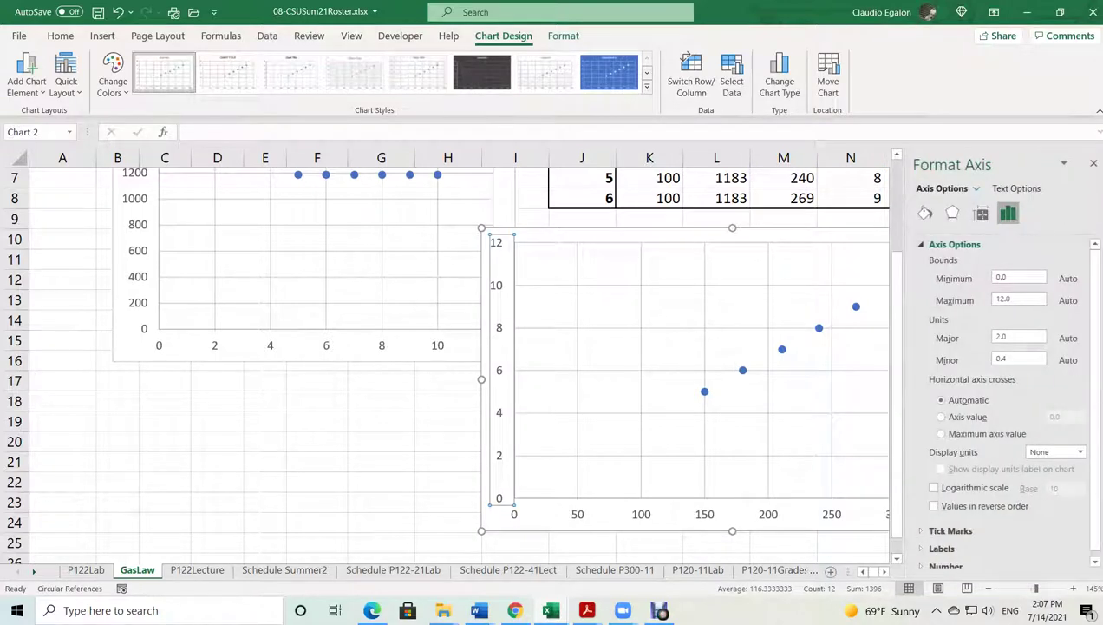
{"action": "left_click", "coordinate": [1007, 277]}
{"action": "double_click", "coordinate": [1002, 277]}
{"action": "type", "text": "4"}
{"action": "key", "text": "Return"}
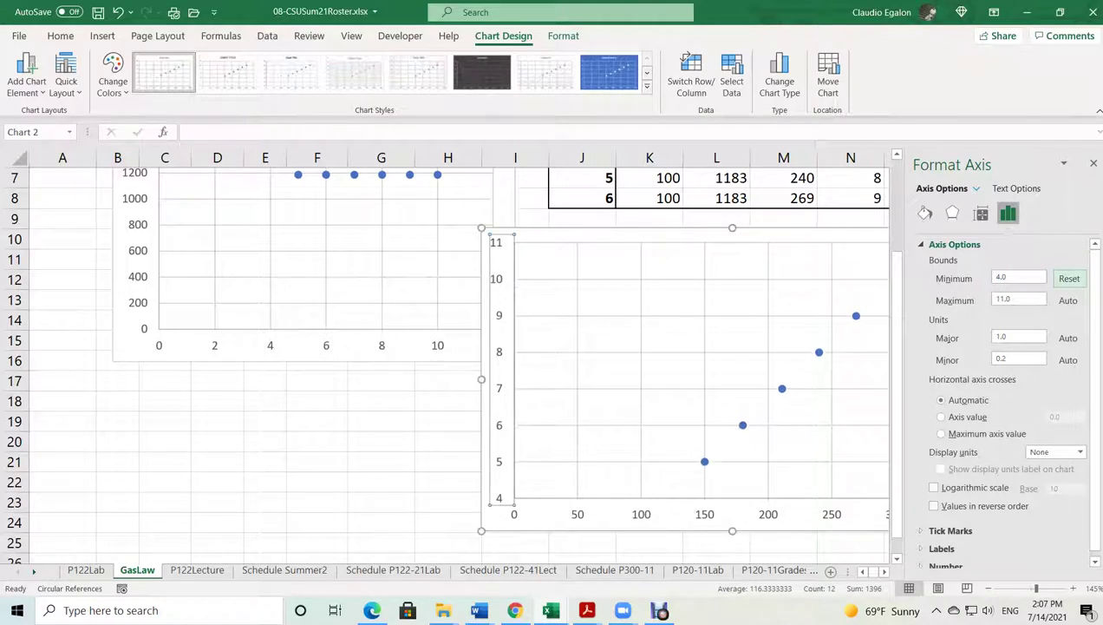
Shift the V against T chart towards column E, and view its horizontal axis options without changing them
{"action": "left_click_drag", "start_coordinate": [854, 402], "coordinate": [639, 419]}
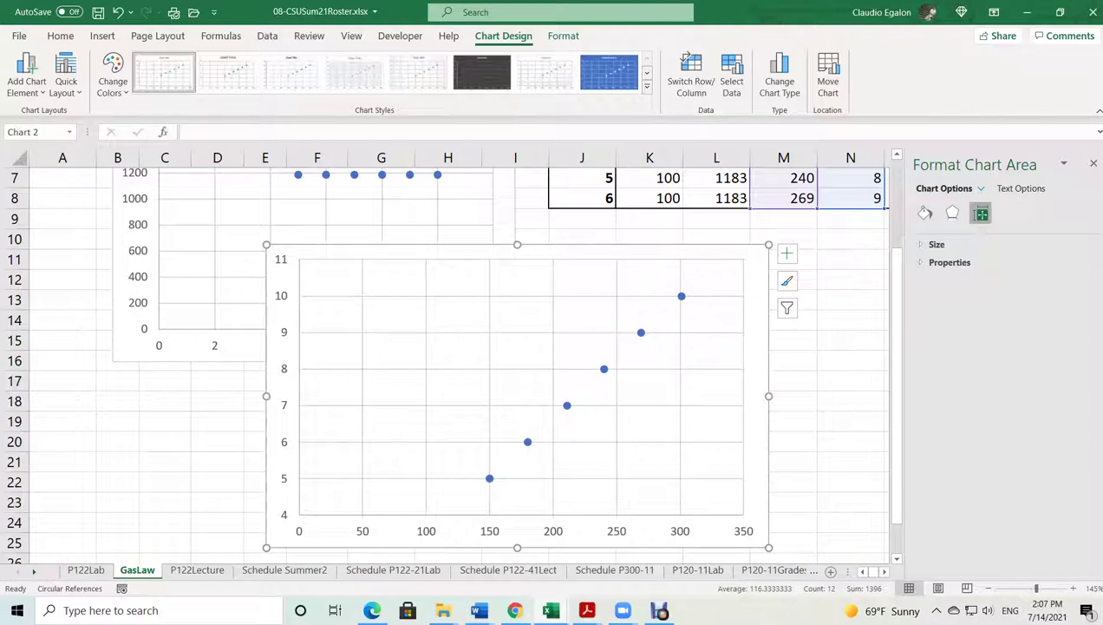
{"action": "left_click", "coordinate": [481, 529]}
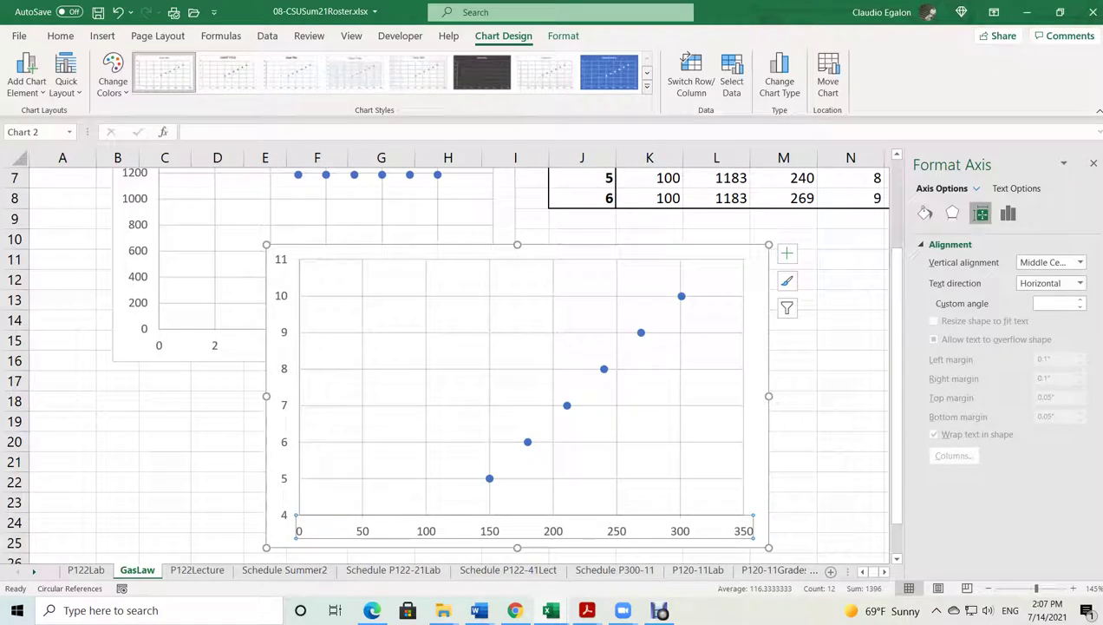
{"action": "left_click", "coordinate": [1008, 213]}
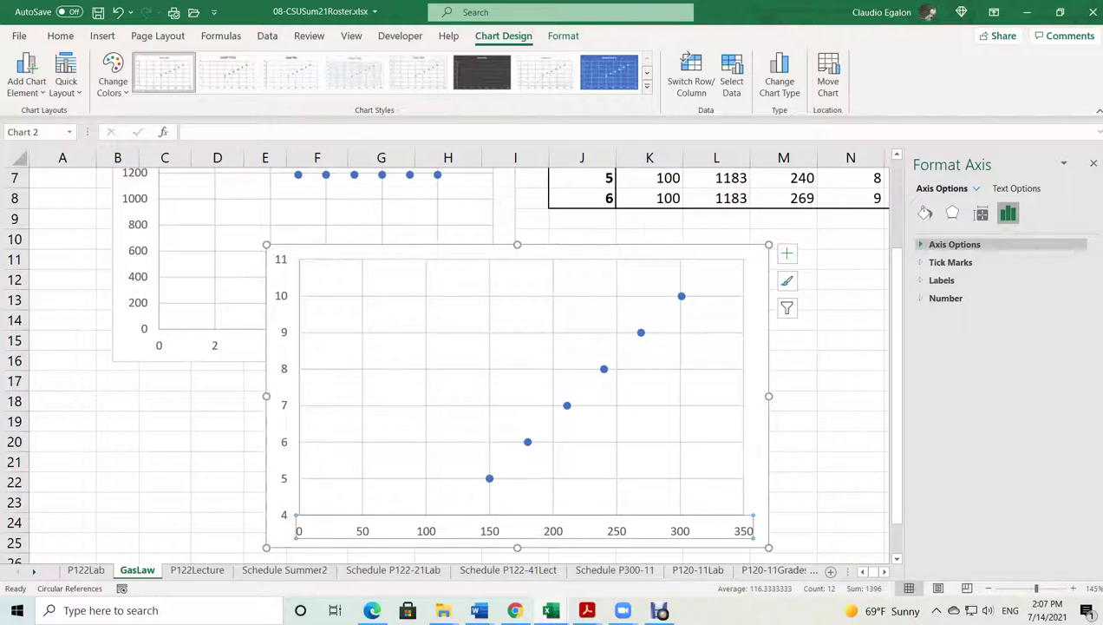
{"action": "left_click_drag", "start_coordinate": [896, 280], "coordinate": [896, 193]}
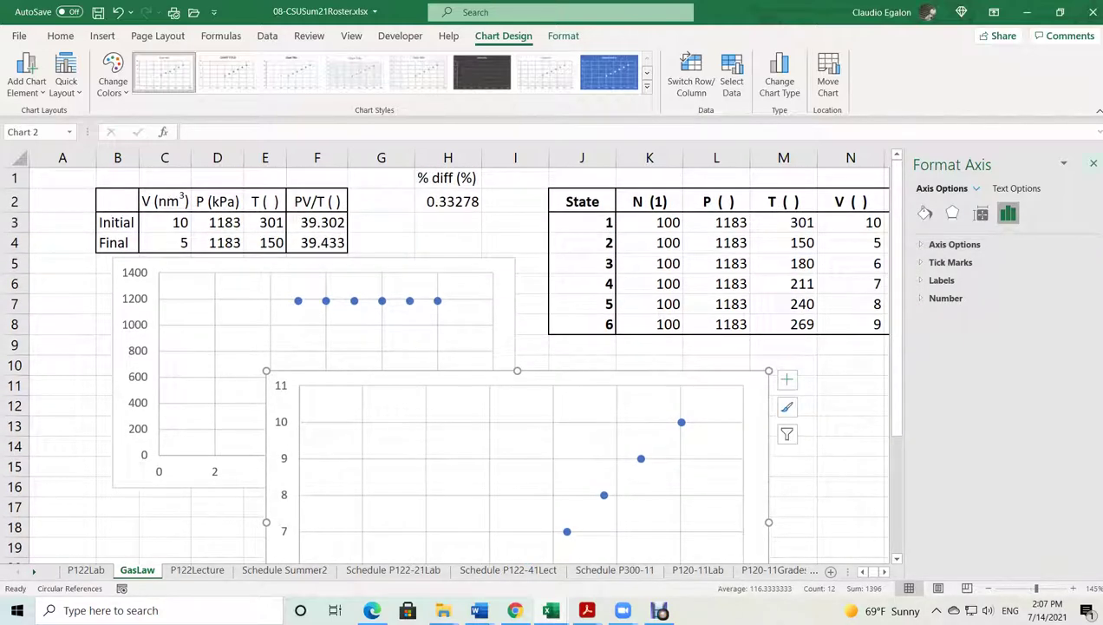
{"action": "left_click", "coordinate": [1093, 163]}
{"action": "left_click", "coordinate": [917, 425]}
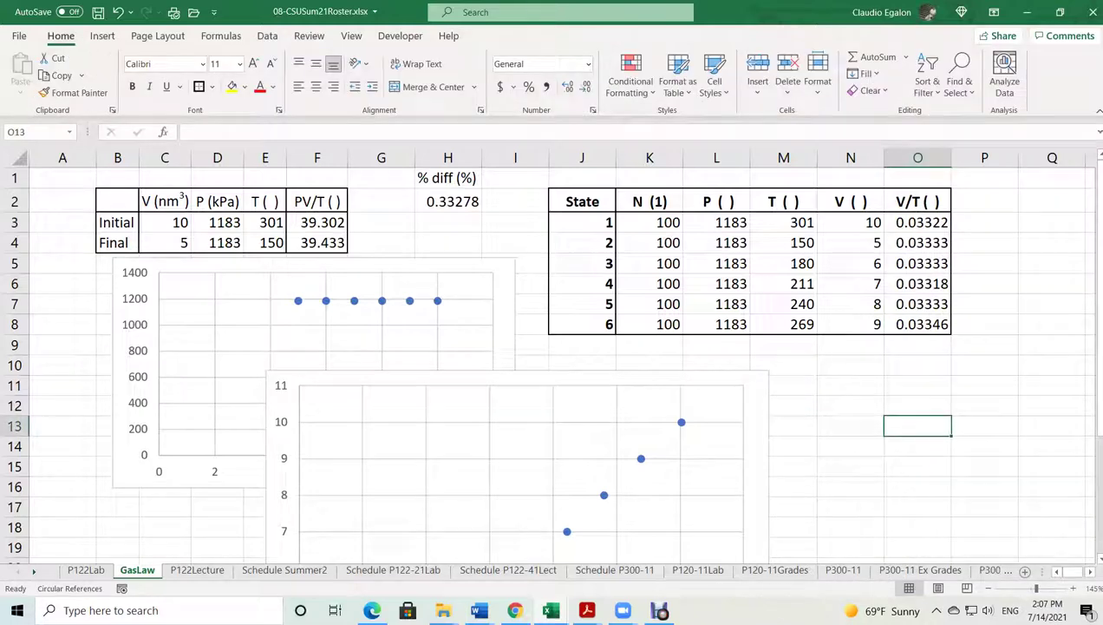
Delete both scatter charts from the GasLaw sheet
{"action": "left_click", "coordinate": [753, 405]}
{"action": "key", "text": "Delete"}
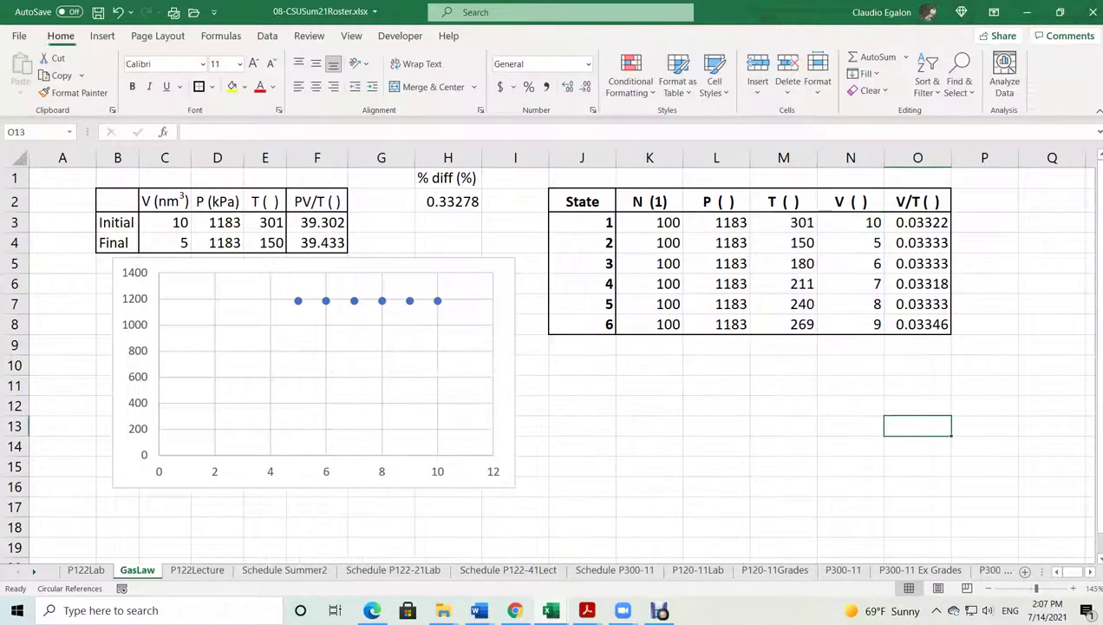
{"action": "left_click", "coordinate": [503, 381]}
{"action": "key", "text": "Delete"}
{"action": "left_click", "coordinate": [783, 425]}
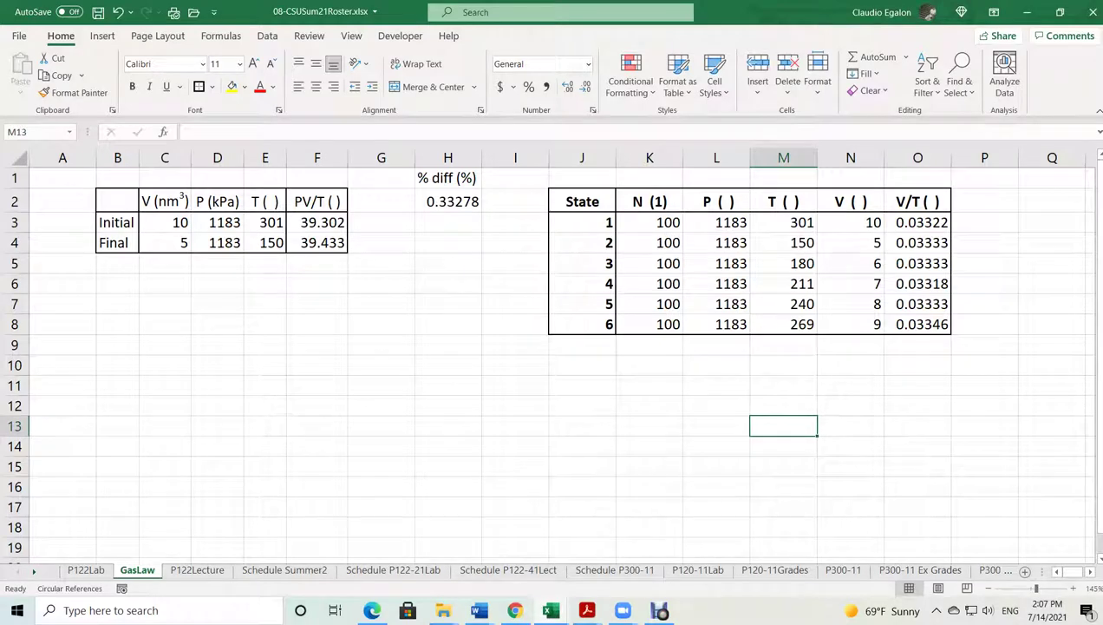
Undo the chart and column edits back to the point before either chart was inserted, with the columns ordered P, V, T
{"action": "key", "text": "ctrl+z"}
{"action": "key", "text": "ctrl+z"}
{"action": "key", "text": "ctrl+z"}
{"action": "key", "text": "ctrl+z"}
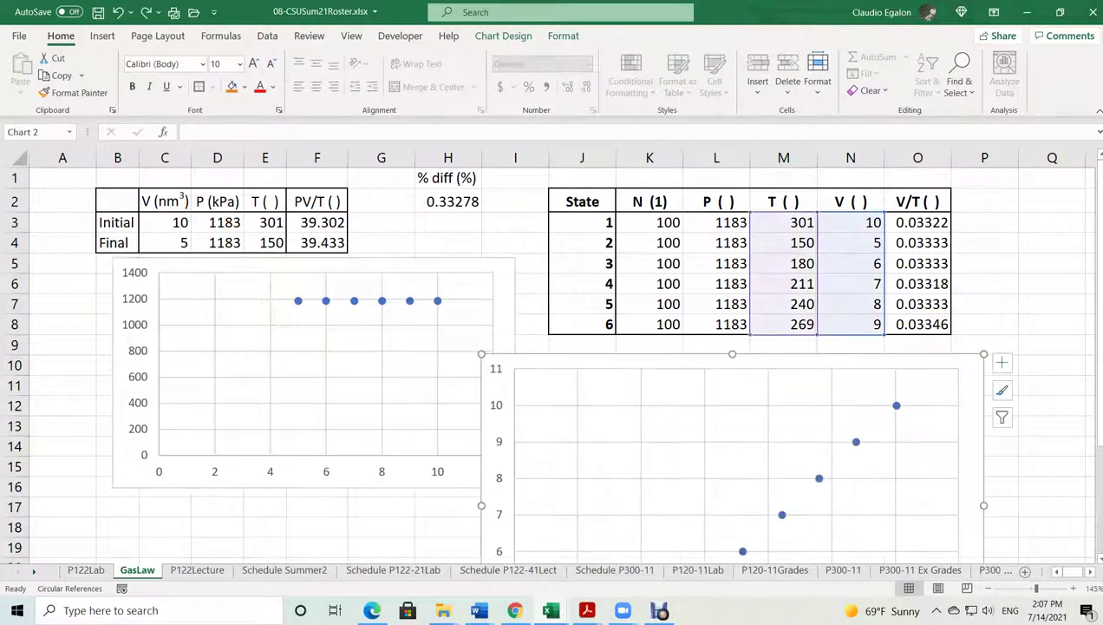
{"action": "scroll", "coordinate": [776, 438], "scroll_direction": "up", "scroll_amount": 2}
{"action": "key", "text": "ctrl+z"}
{"action": "key", "text": "ctrl+z"}
{"action": "key", "text": "ctrl+z"}
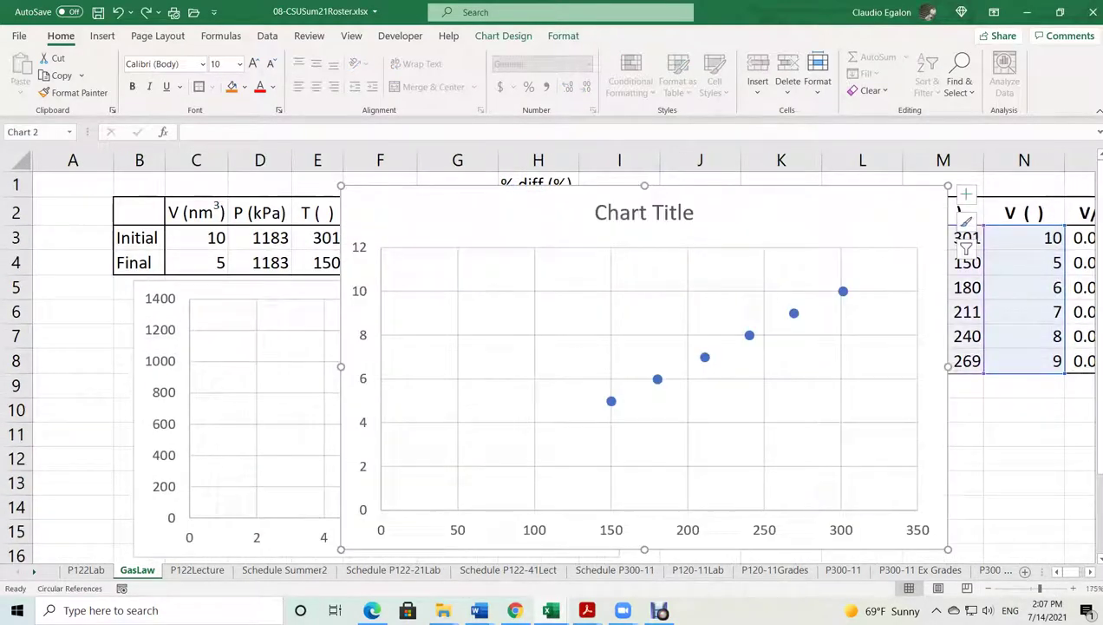
{"action": "key", "text": "ctrl+z"}
{"action": "key", "text": "ctrl+z"}
{"action": "key", "text": "ctrl+z"}
{"action": "key", "text": "ctrl+z"}
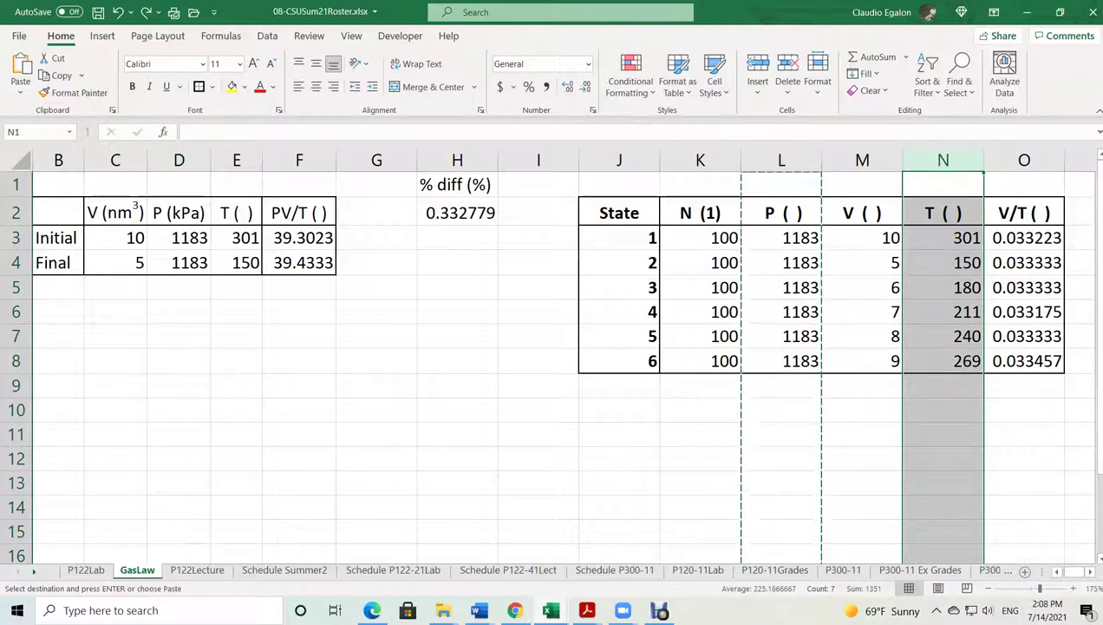
Put the entire P column of the state table on the clipboard
{"action": "left_click", "coordinate": [1023, 458]}
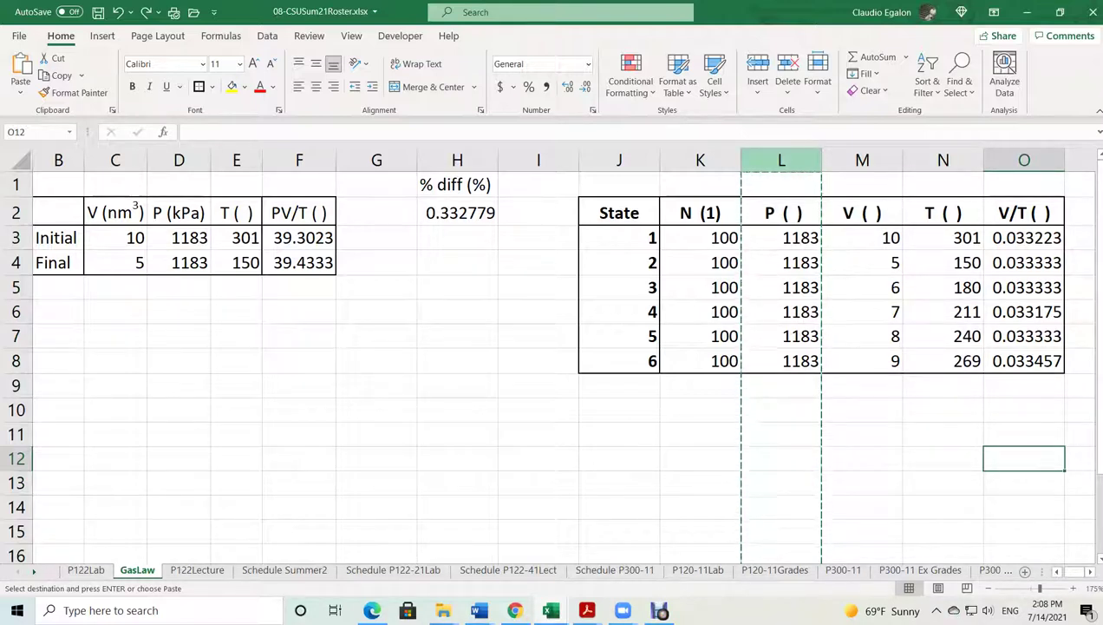
{"action": "left_click", "coordinate": [781, 159]}
{"action": "key", "text": "ctrl+c"}
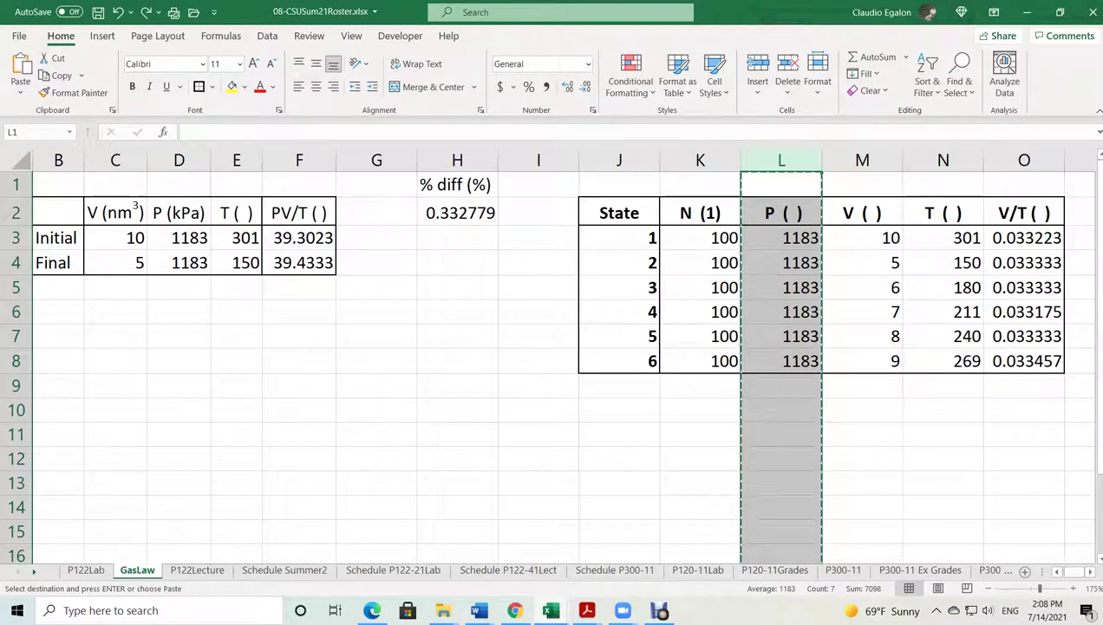
Insert a markers-only scatter chart of V against P from cells L2:M8, and delete it again
{"action": "left_click_drag", "start_coordinate": [782, 213], "coordinate": [862, 360]}
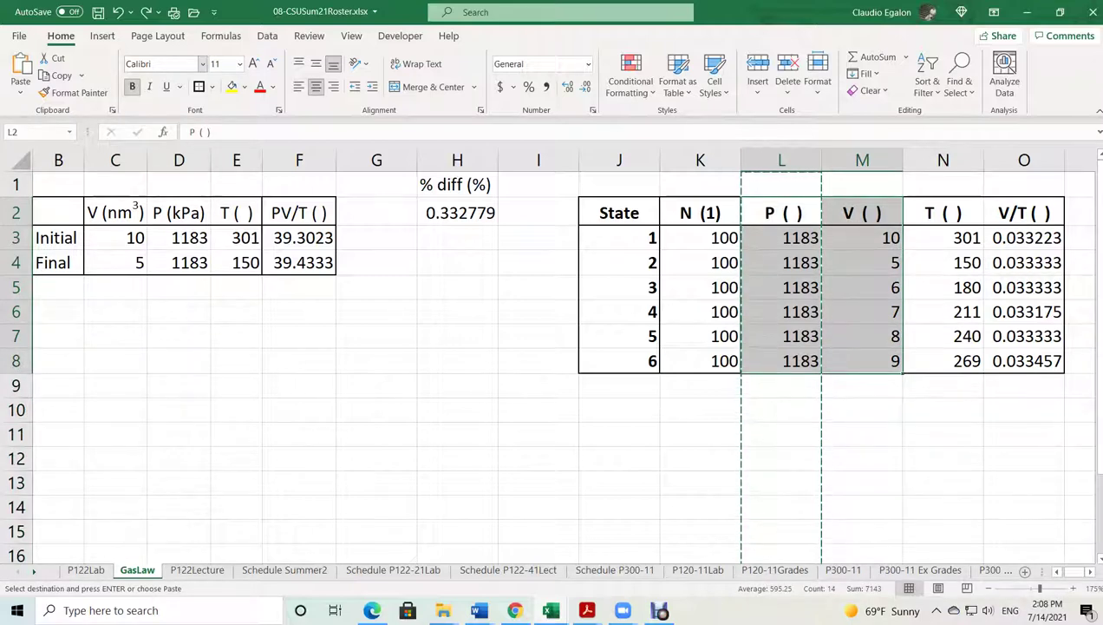
{"action": "left_click", "coordinate": [102, 35]}
{"action": "left_click", "coordinate": [544, 91]}
{"action": "left_click", "coordinate": [553, 141]}
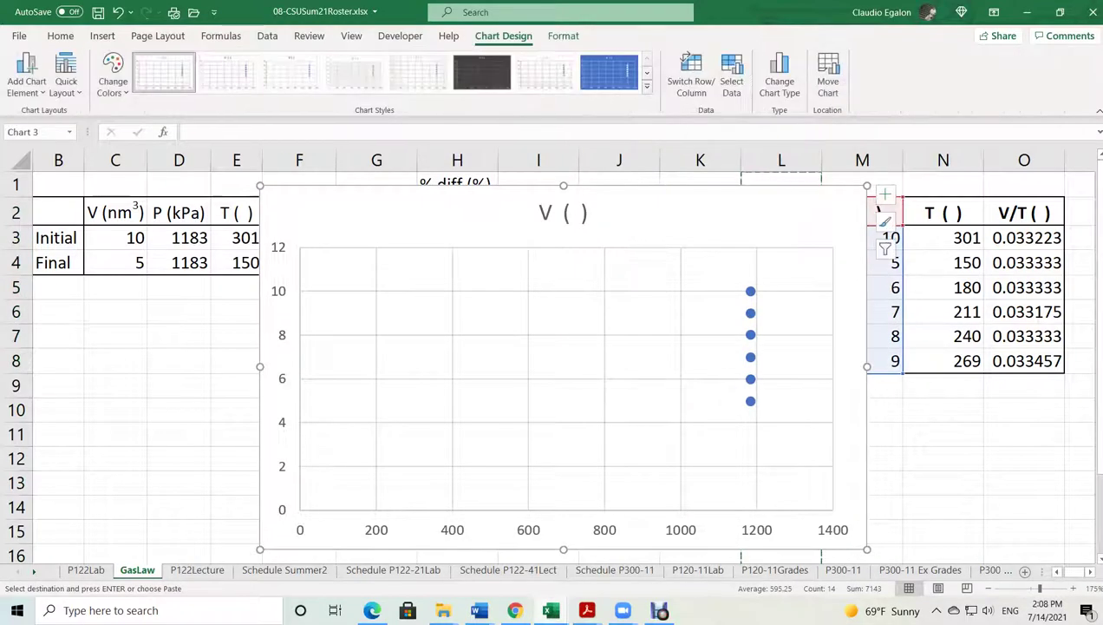
{"action": "left_click_drag", "start_coordinate": [452, 377], "coordinate": [263, 406]}
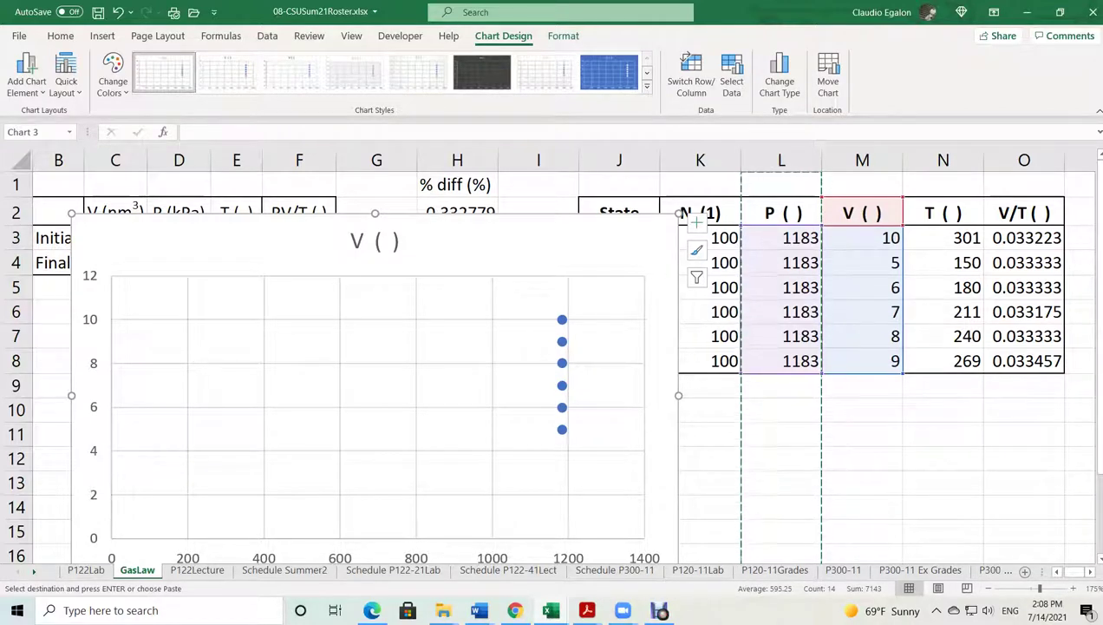
{"action": "key", "text": "Delete"}
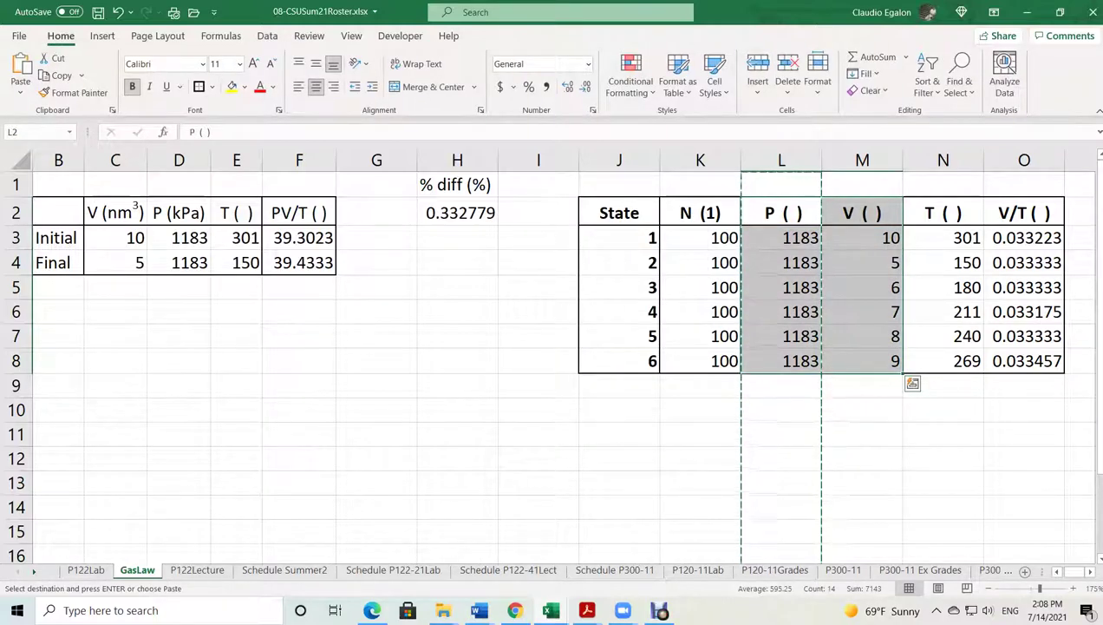
Try to paste the cut P column over the T column, and undo the paste
{"action": "left_click", "coordinate": [781, 160]}
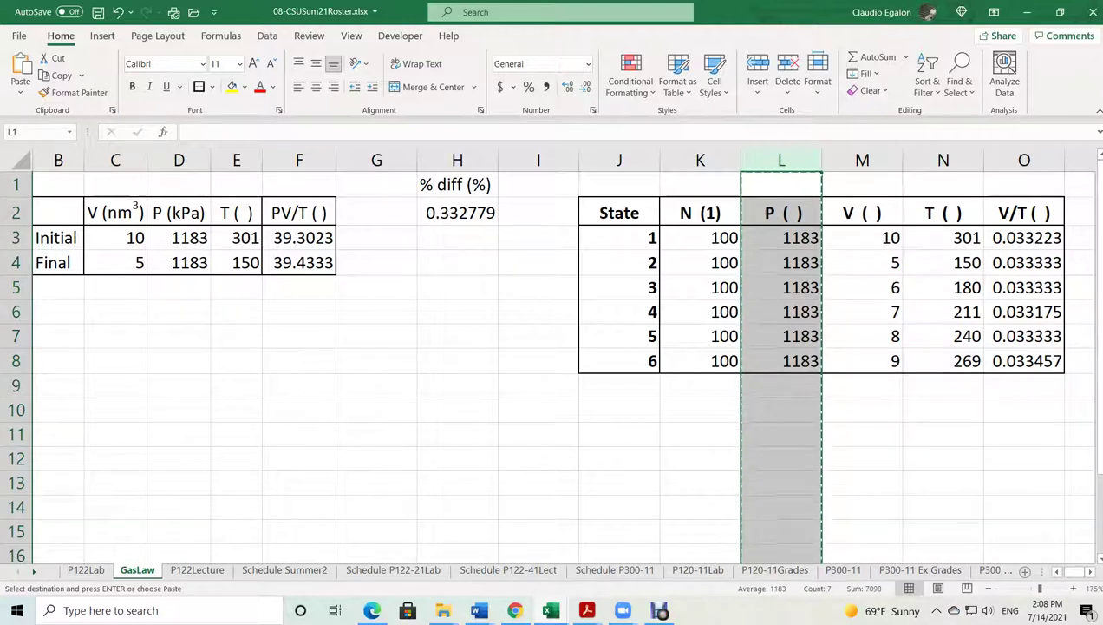
{"action": "left_click", "coordinate": [943, 160]}
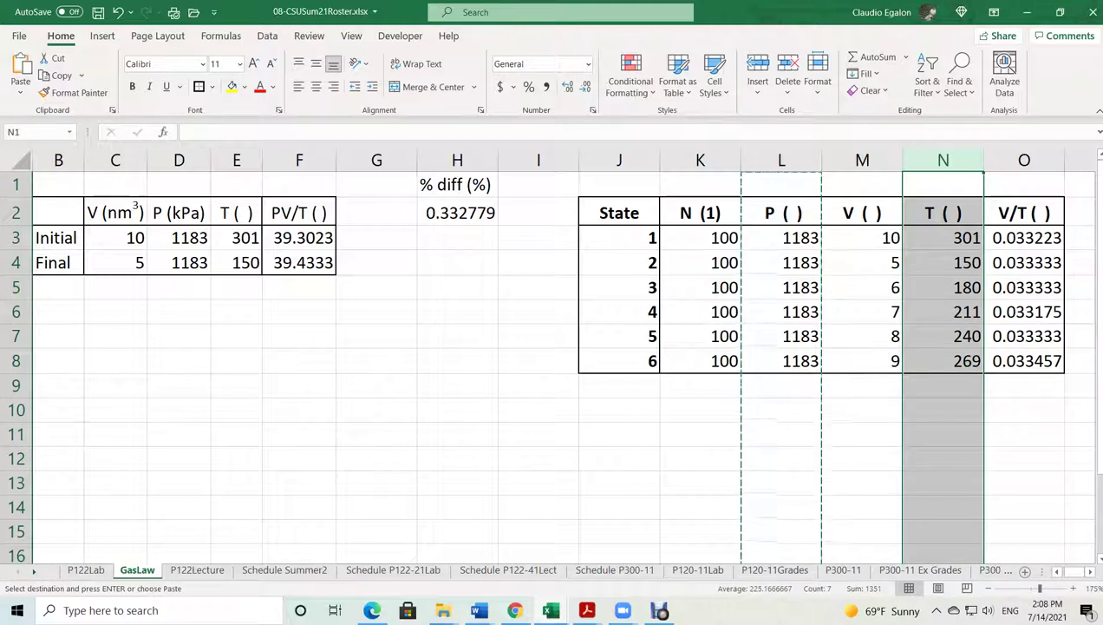
{"action": "key", "text": "ctrl+v"}
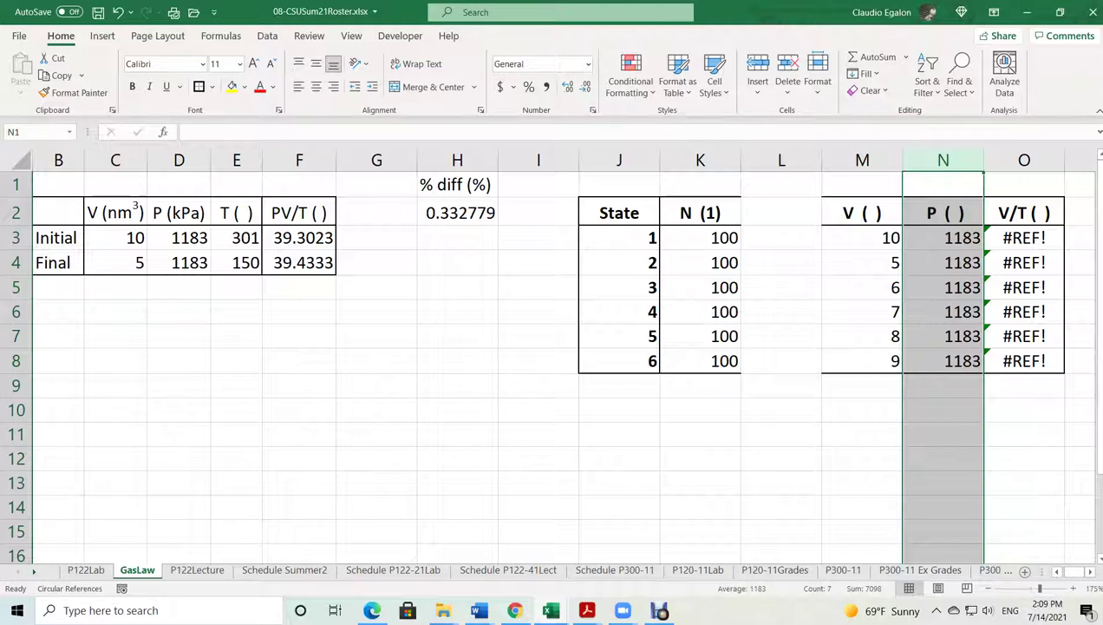
{"action": "key", "text": "ctrl+z"}
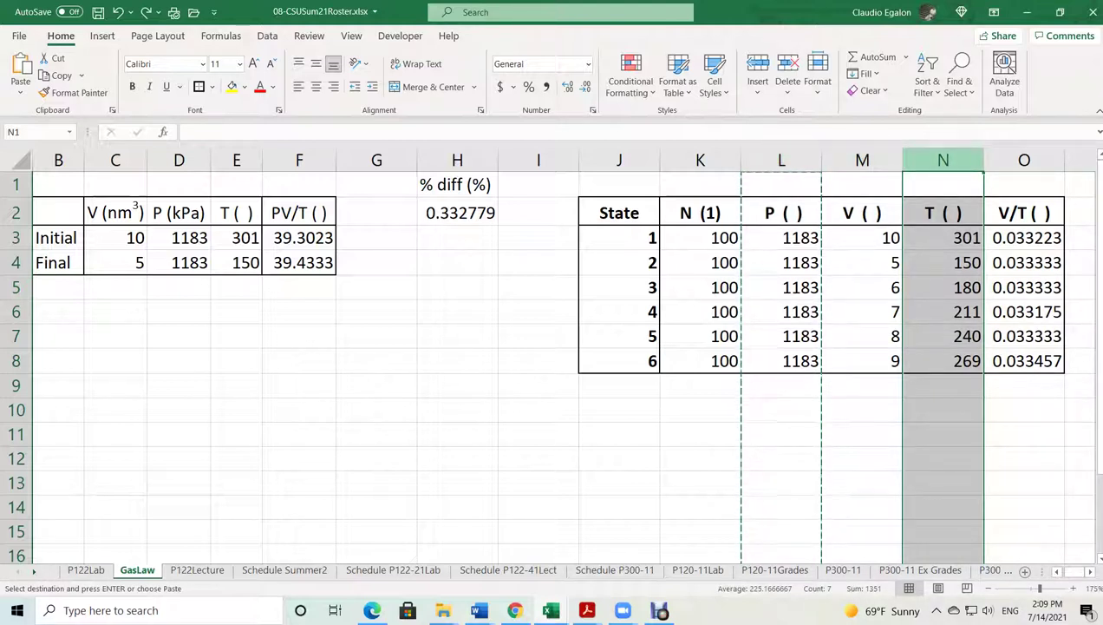
Insert the cut P column between the V and T columns of the state table
{"action": "right_click", "coordinate": [926, 162]}
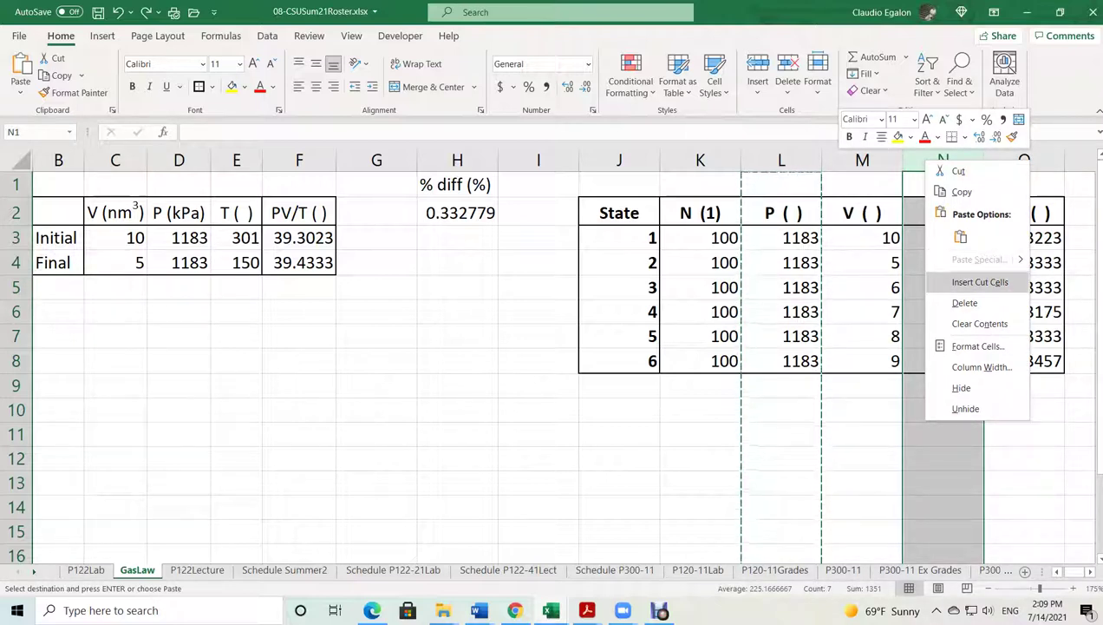
{"action": "left_click", "coordinate": [979, 282]}
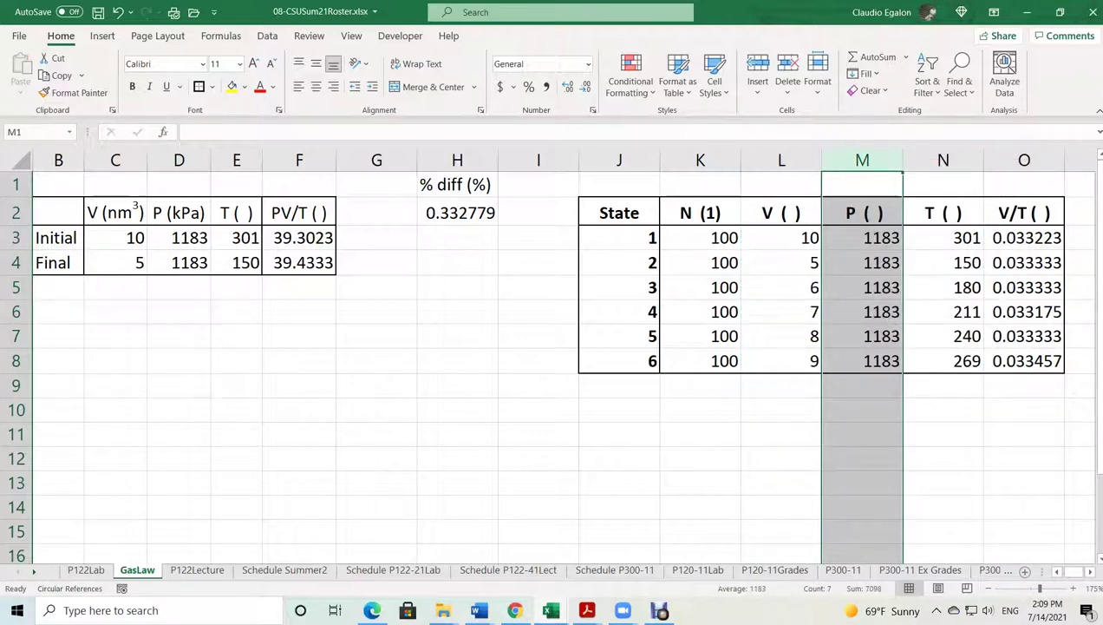
{"action": "left_click_drag", "start_coordinate": [781, 212], "coordinate": [862, 361]}
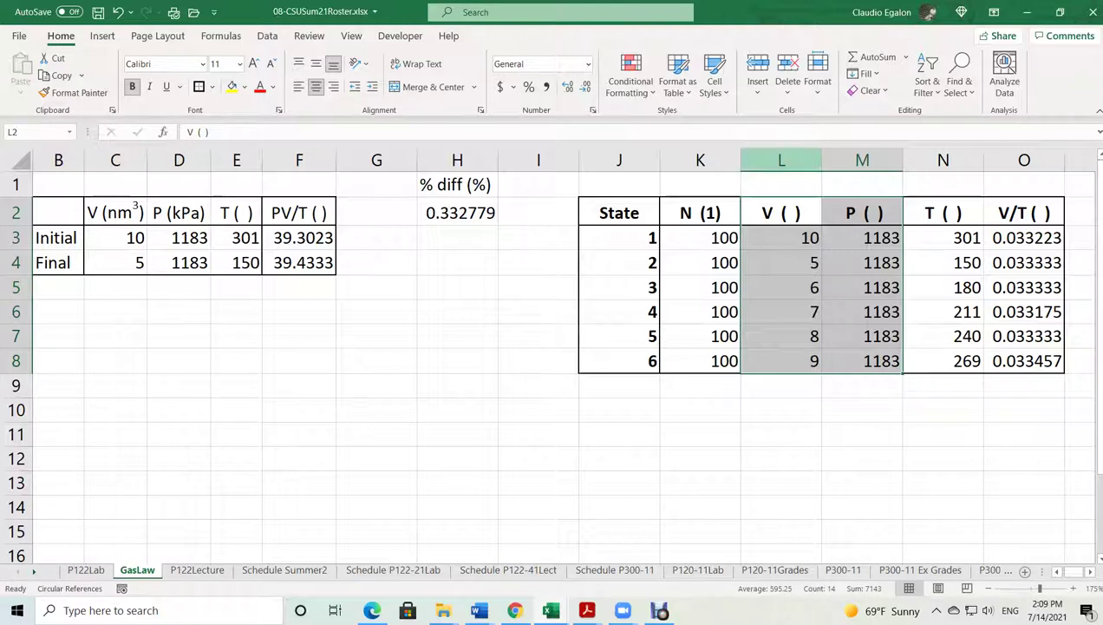
{"action": "left_click", "coordinate": [782, 161]}
{"action": "right_click", "coordinate": [776, 157]}
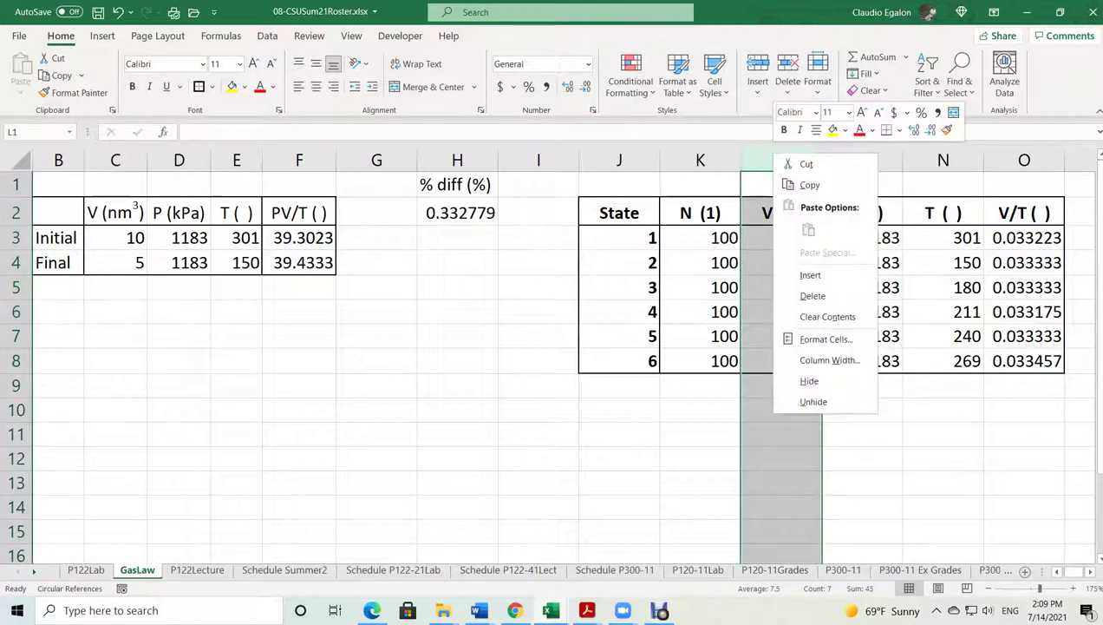
{"action": "key", "text": "Escape"}
{"action": "left_click", "coordinate": [861, 161]}
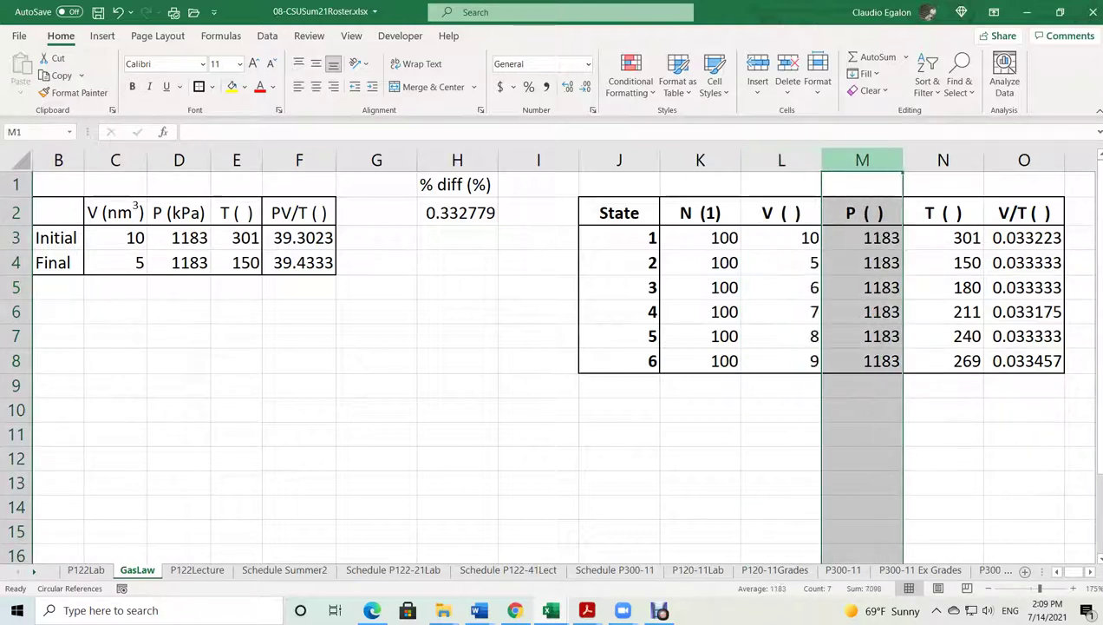
{"action": "right_click", "coordinate": [876, 163]}
{"action": "key", "text": "Escape"}
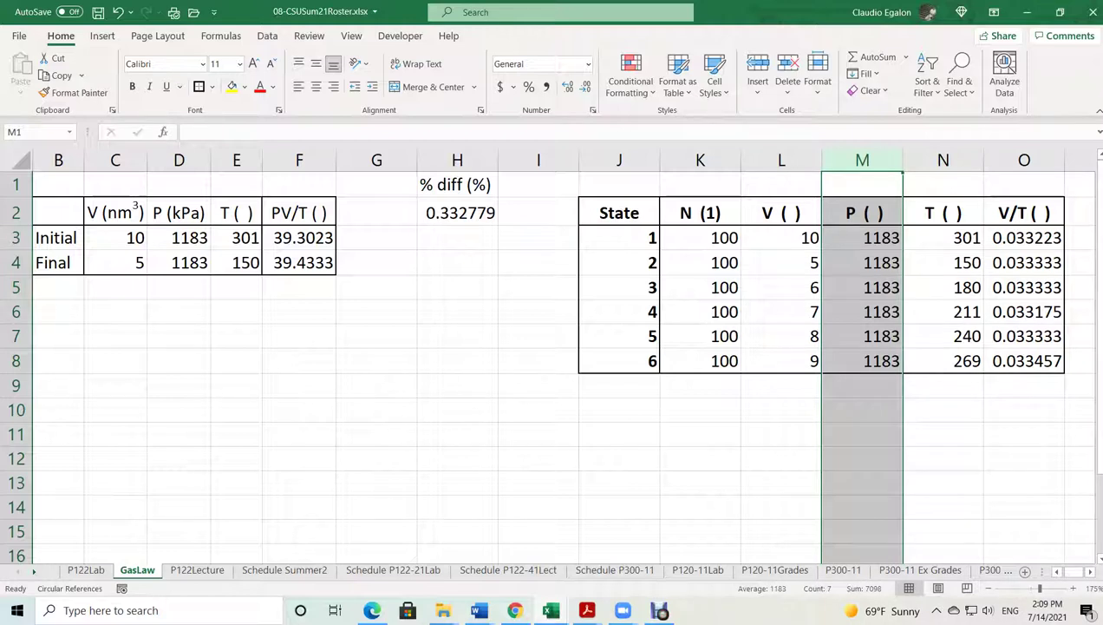
{"action": "left_click", "coordinate": [943, 434]}
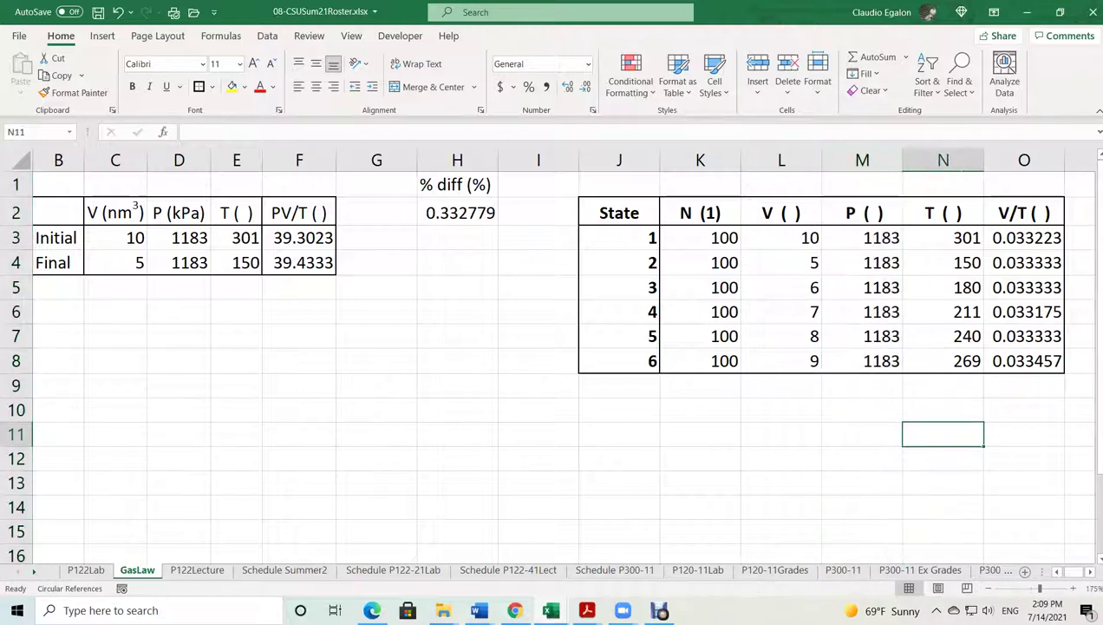
Insert a markers-only scatter chart of P against V from cells L2:M8
{"action": "left_click_drag", "start_coordinate": [781, 212], "coordinate": [867, 360]}
{"action": "left_click", "coordinate": [103, 36]}
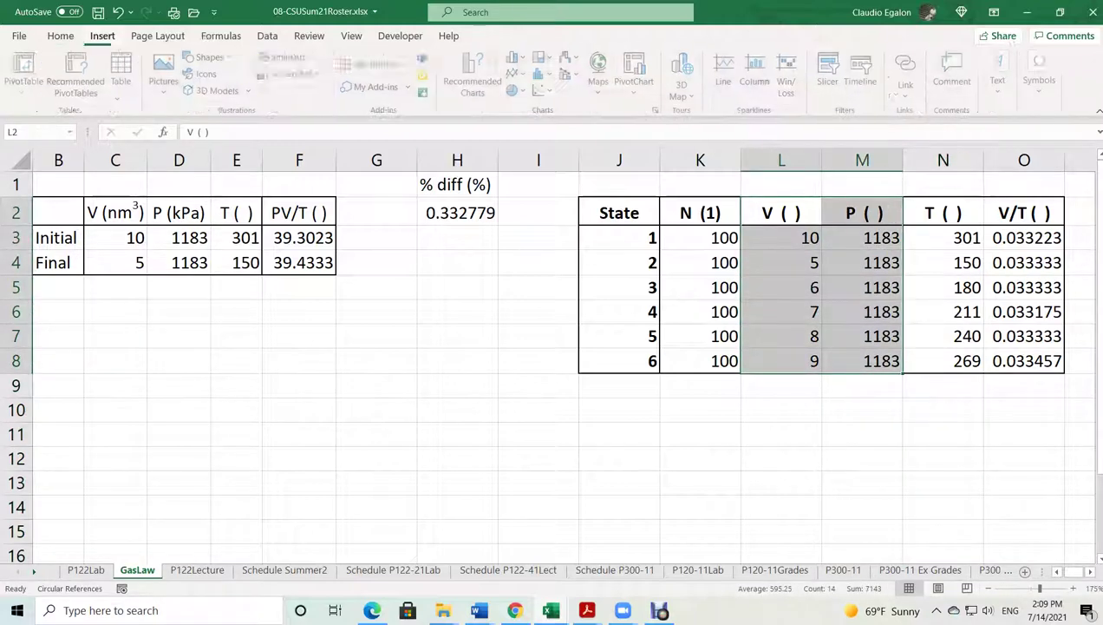
{"action": "left_click", "coordinate": [537, 90]}
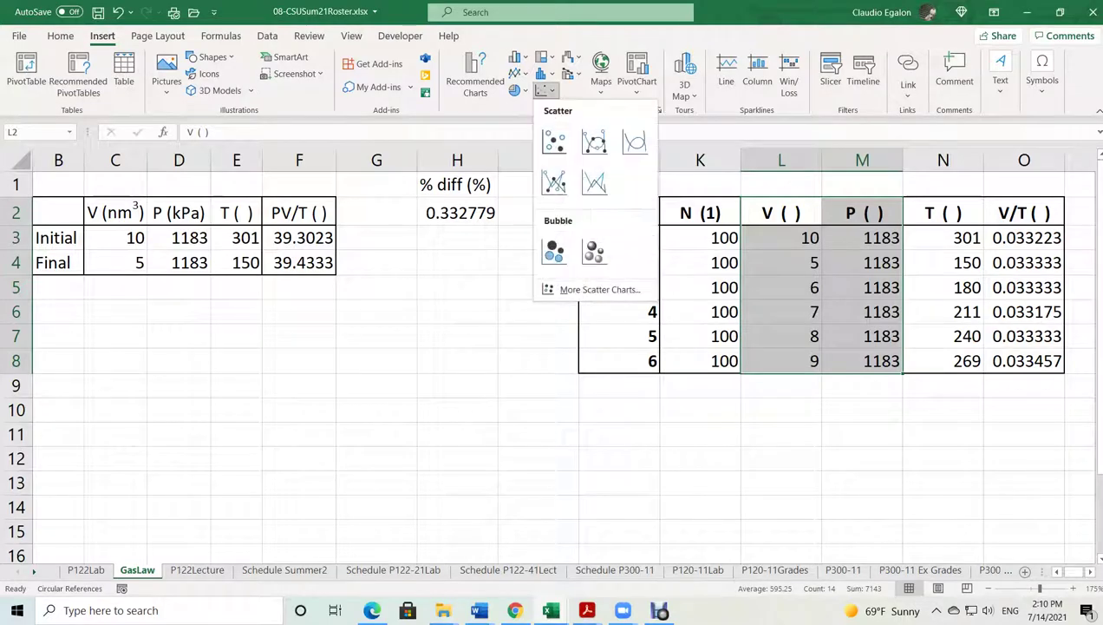
{"action": "left_click", "coordinate": [554, 143]}
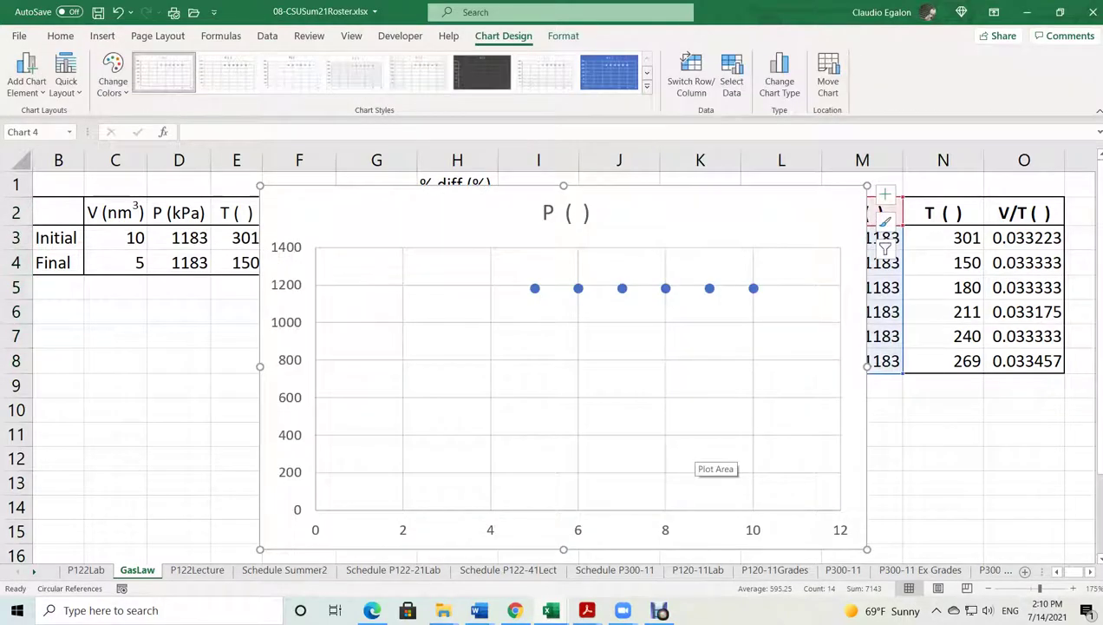
Set the chart's horizontal axis bounds to a minimum of 4 and a maximum of 11
{"action": "double_click", "coordinate": [659, 529]}
{"action": "left_click", "coordinate": [1019, 277]}
{"action": "type", "text": "4"}
{"action": "key", "text": "Tab"}
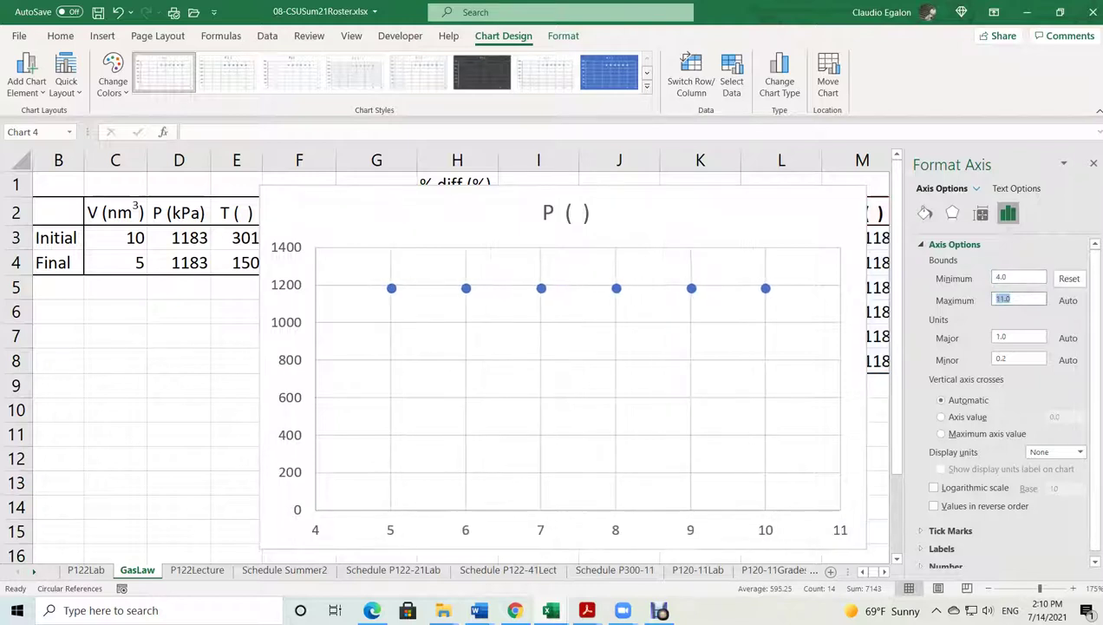
{"action": "type", "text": "11"}
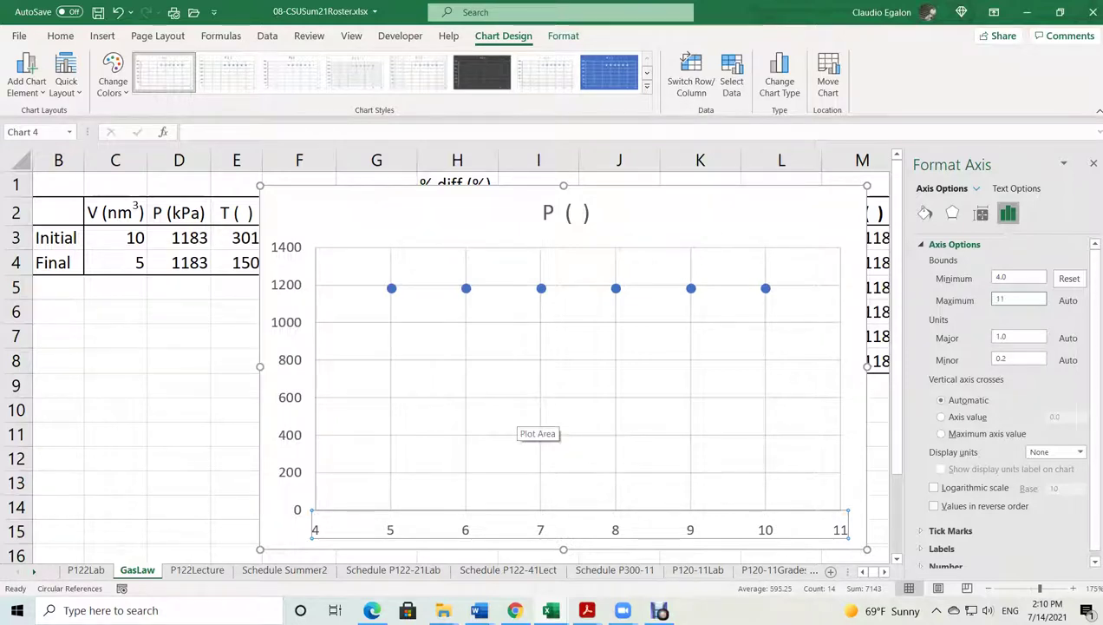
Try a minimum of 1000 on the chart's vertical axis, and undo that change
{"action": "left_click", "coordinate": [286, 377]}
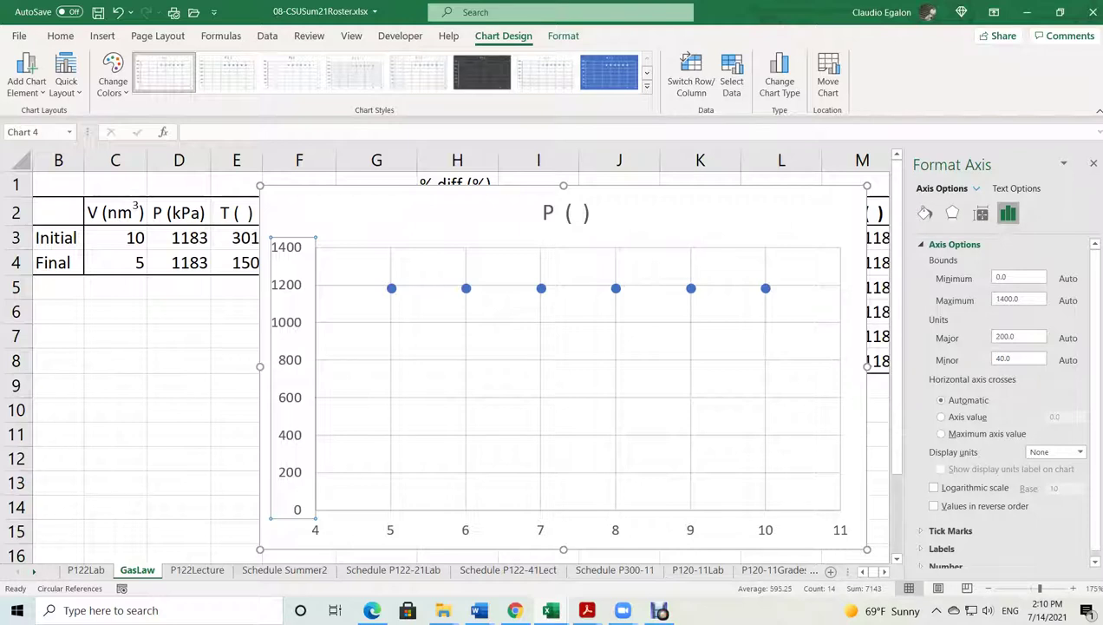
{"action": "double_click", "coordinate": [1018, 277]}
{"action": "type", "text": "1000"}
{"action": "scroll", "coordinate": [1007, 399], "scroll_direction": "down", "scroll_amount": 1}
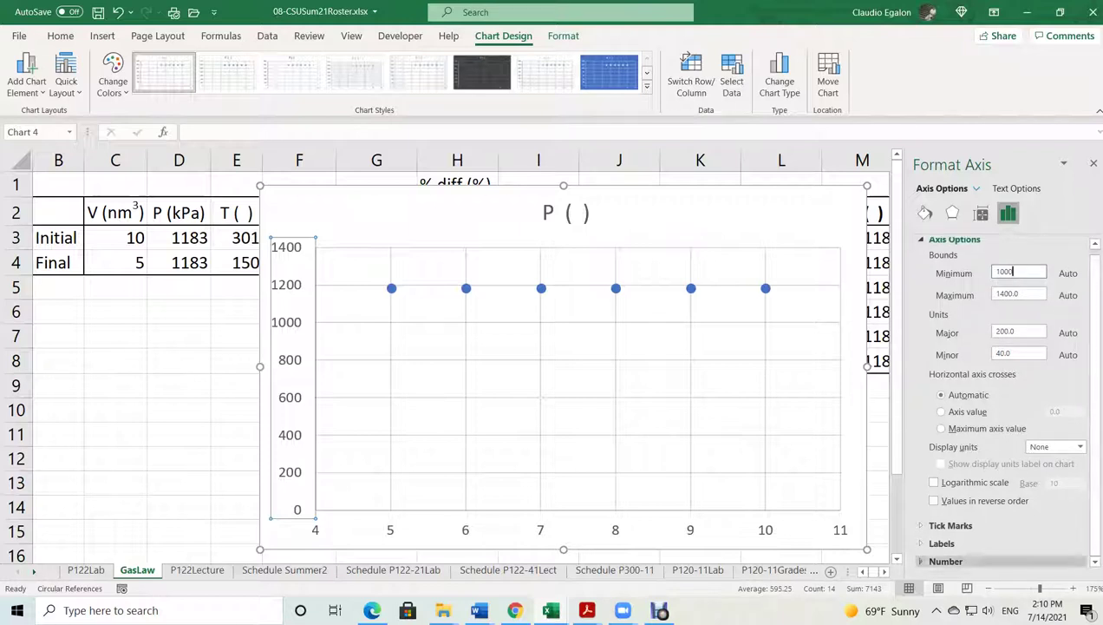
{"action": "key", "text": "Return"}
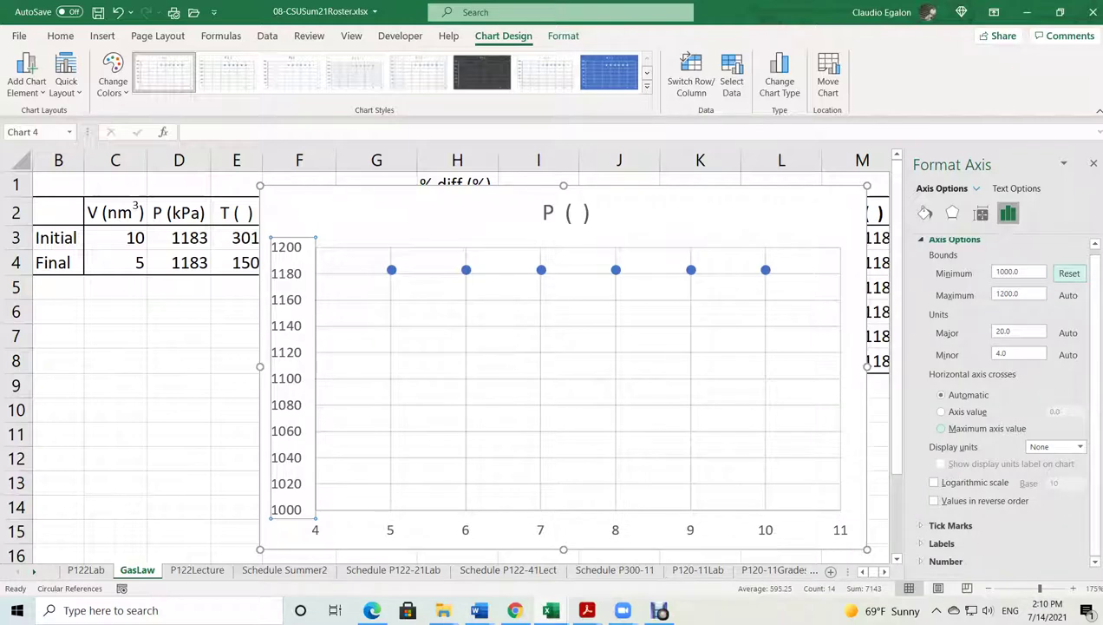
{"action": "left_click", "coordinate": [179, 385]}
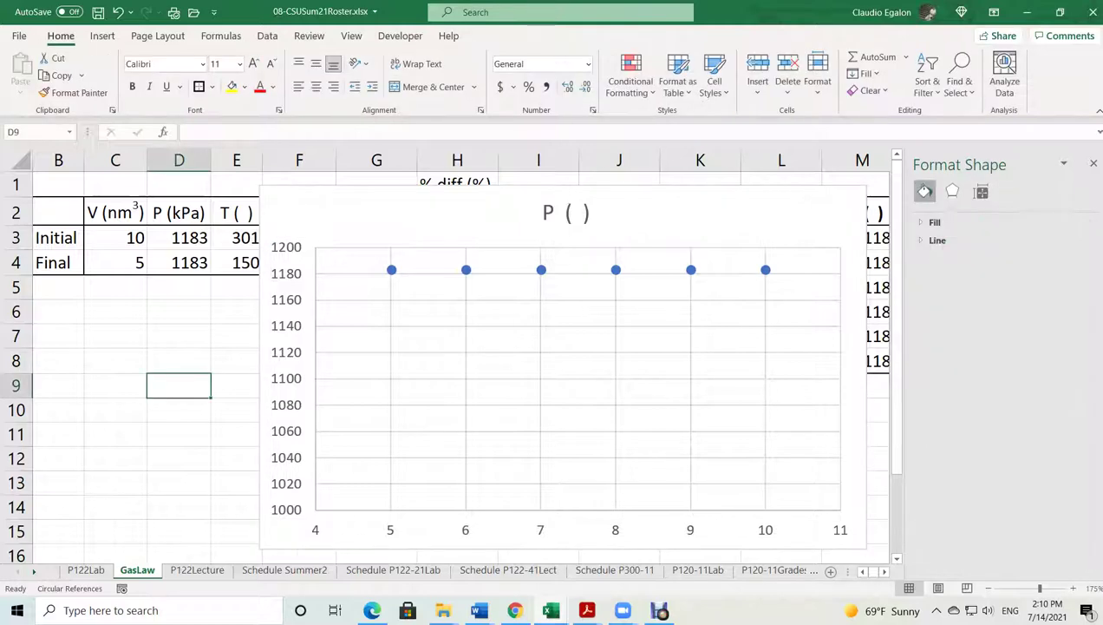
{"action": "key", "text": "ctrl+z"}
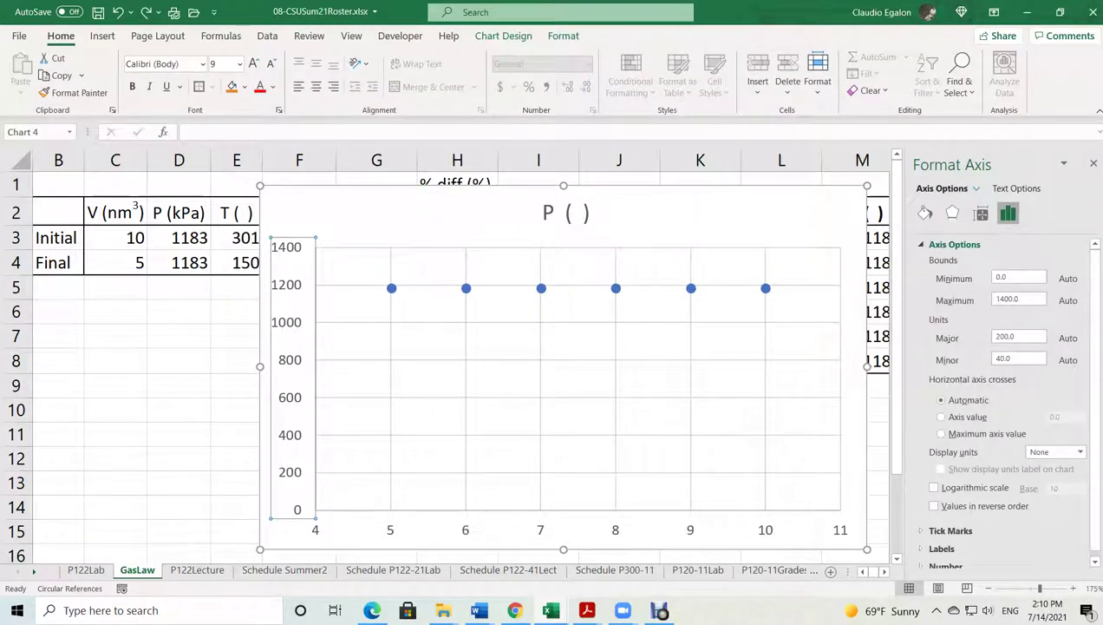
Set the chart's vertical axis bounds to a minimum of 1000 and a maximum of 1400
{"action": "double_click", "coordinate": [1001, 277]}
{"action": "type", "text": "1000"}
{"action": "key", "text": "Tab"}
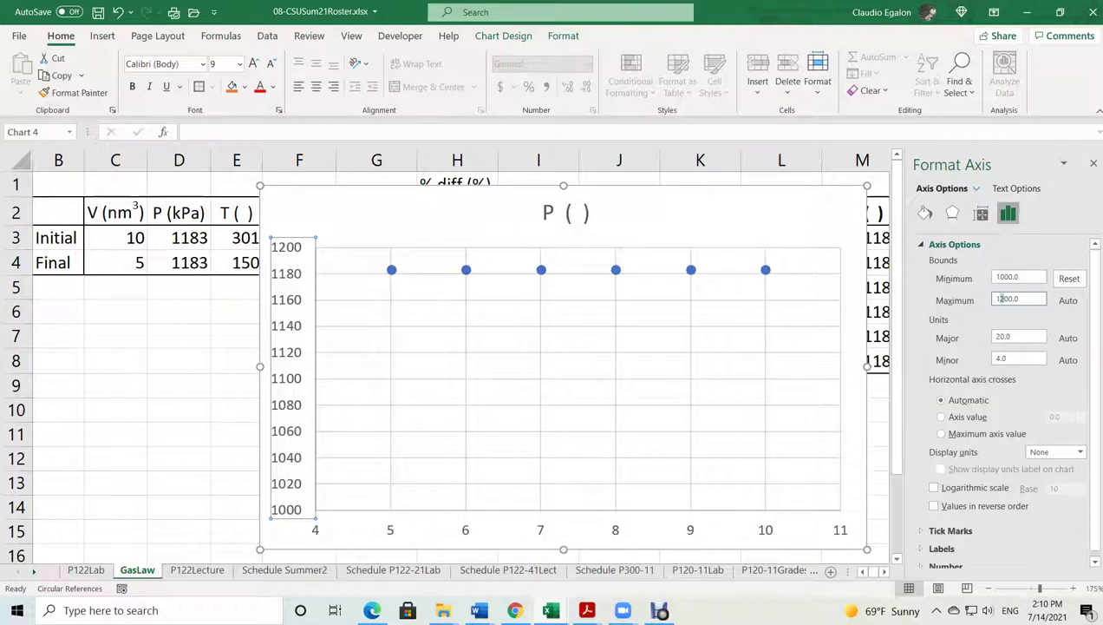
{"action": "type", "text": "1400"}
{"action": "key", "text": "Return"}
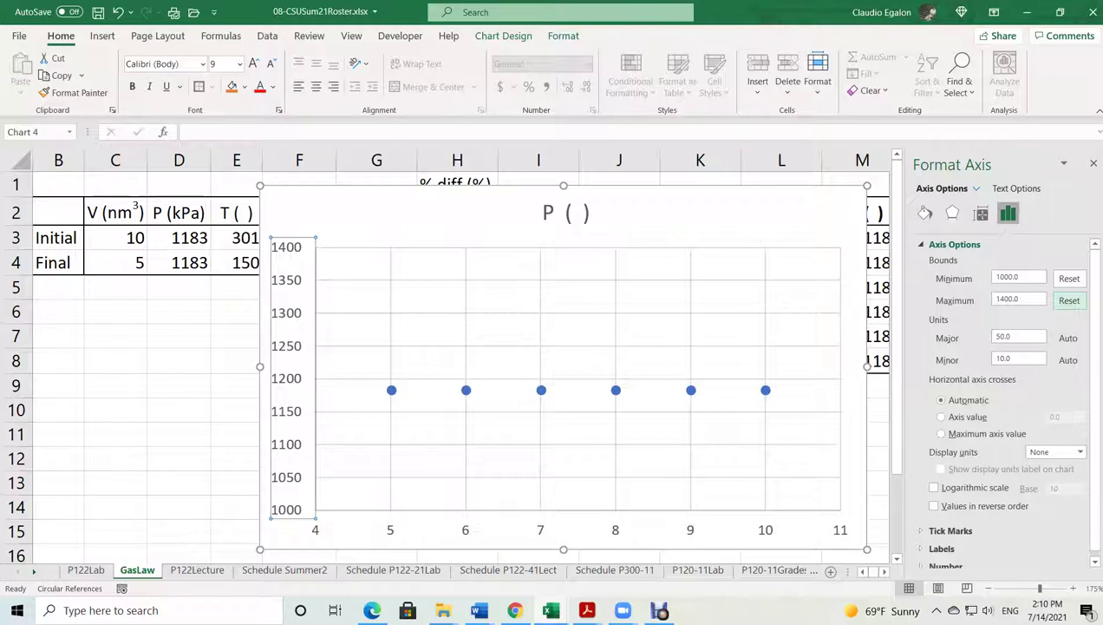
Delete the chart's title and place the chart, reduced in size, below the Initial/Final table
{"action": "left_click", "coordinate": [565, 213]}
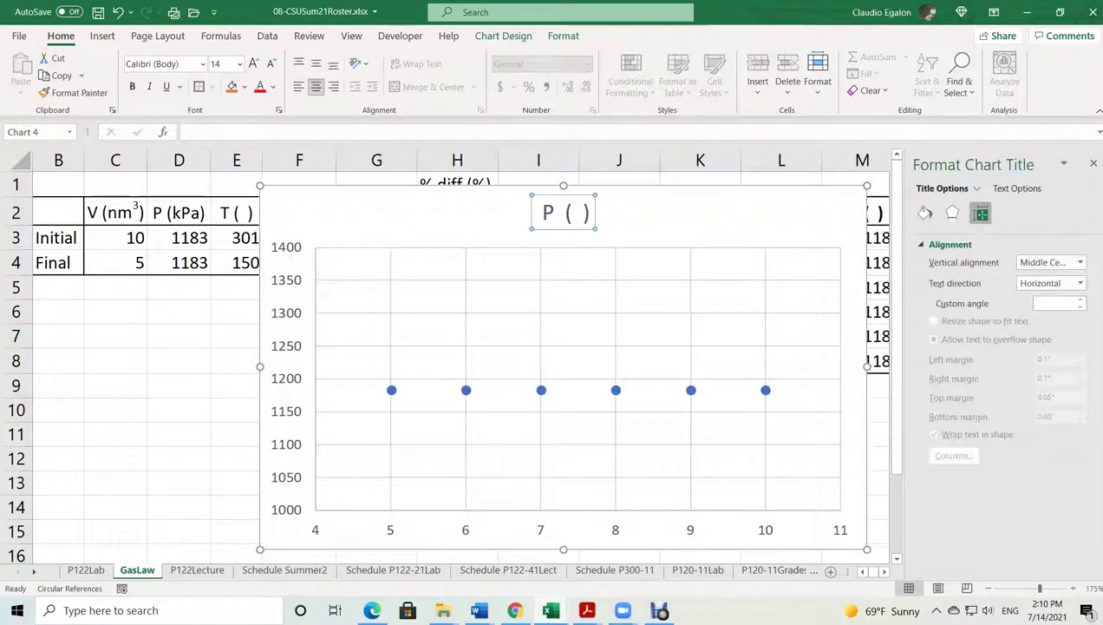
{"action": "key", "text": "Delete"}
{"action": "left_click_drag", "start_coordinate": [565, 194], "coordinate": [362, 205]}
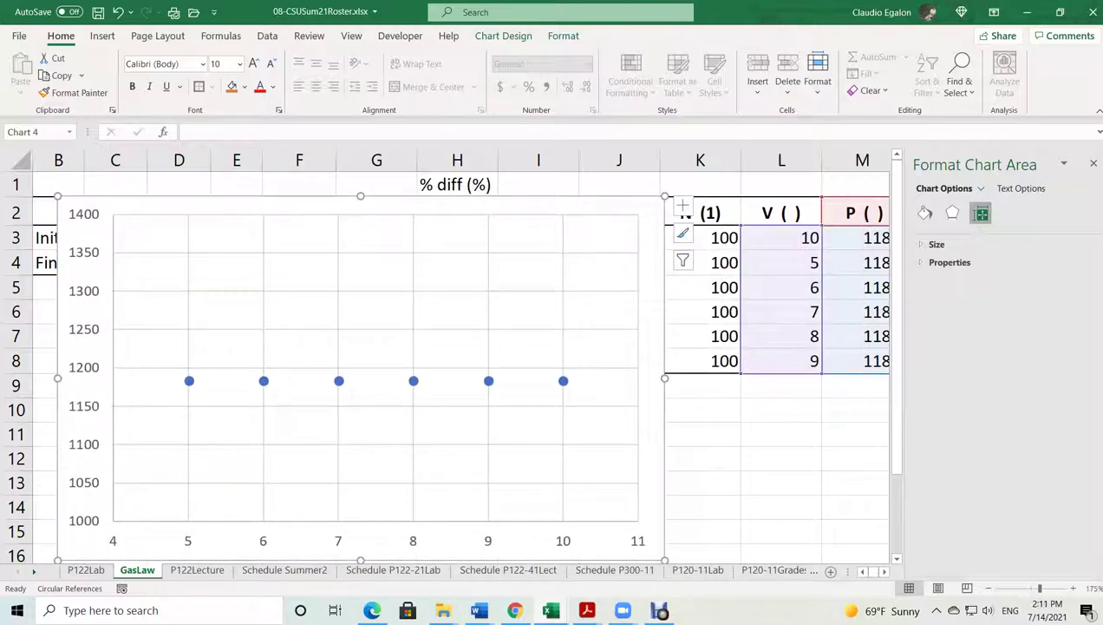
{"action": "left_click_drag", "start_coordinate": [664, 560], "coordinate": [517, 487]}
{"action": "left_click_drag", "start_coordinate": [362, 205], "coordinate": [354, 297]}
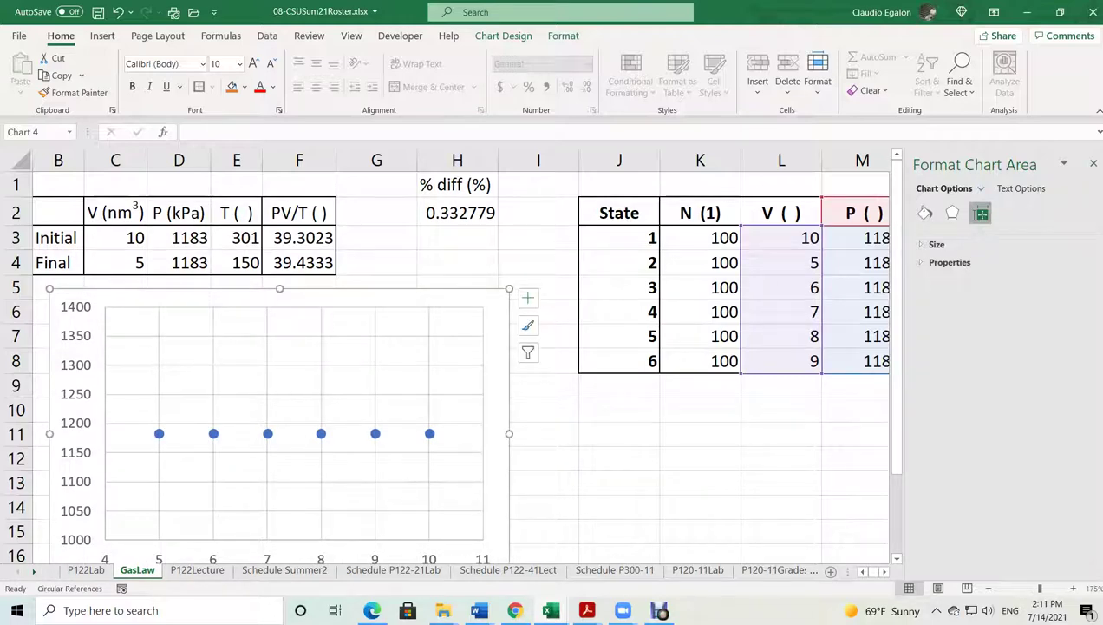
{"action": "scroll", "coordinate": [451, 356], "scroll_direction": "down", "scroll_amount": 2}
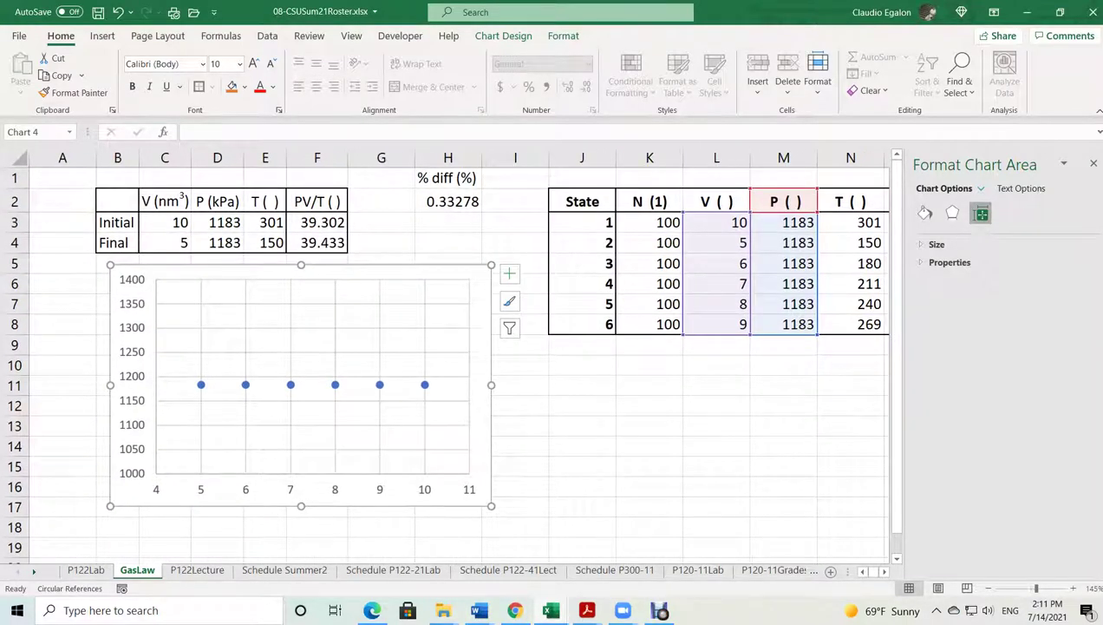
{"action": "scroll", "coordinate": [458, 361], "scroll_direction": "right", "scroll_amount": 2}
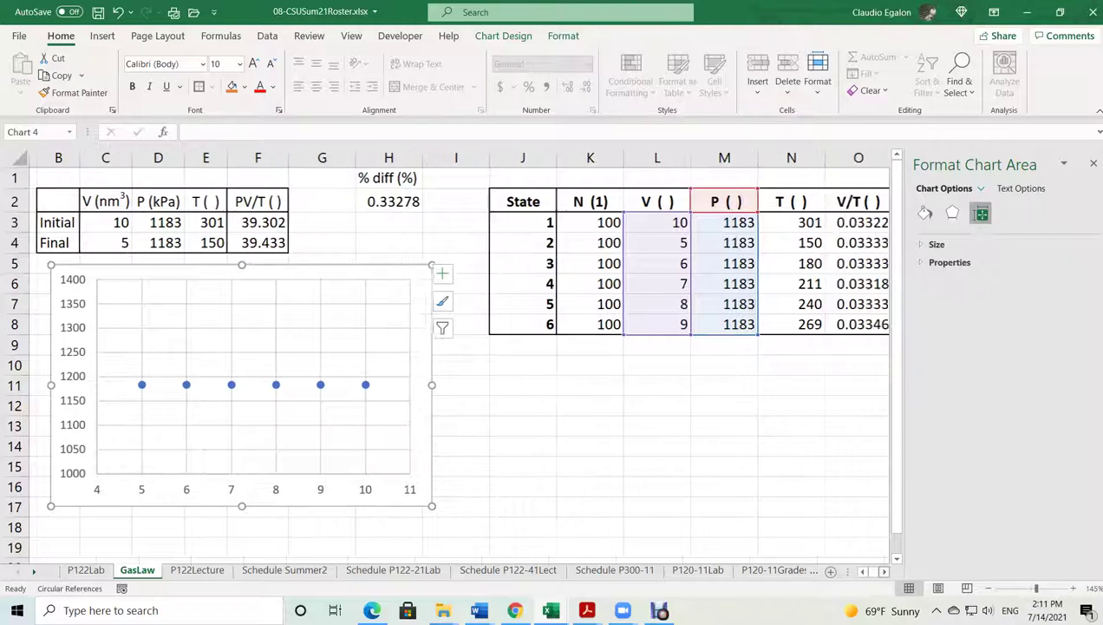
{"action": "left_click", "coordinate": [673, 466]}
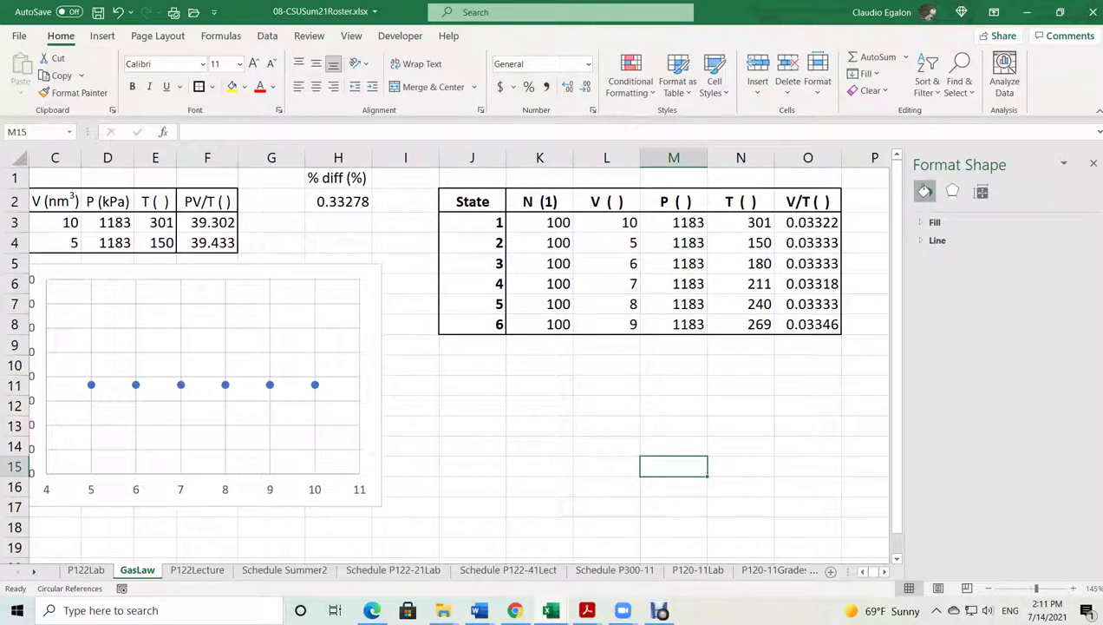
{"action": "left_click_drag", "start_coordinate": [611, 222], "coordinate": [611, 324]}
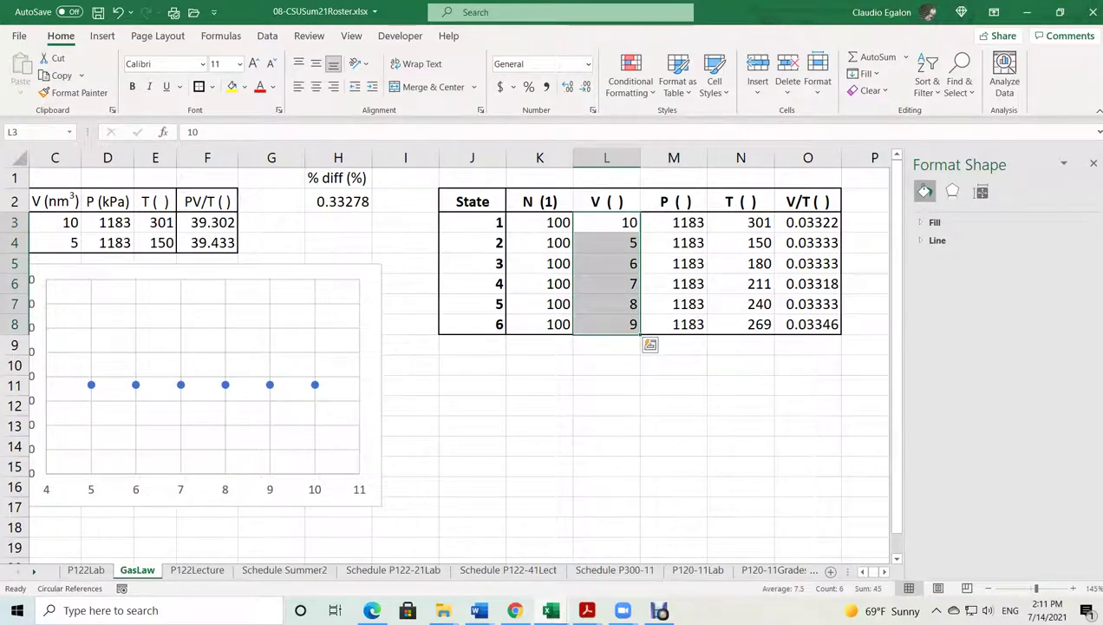
{"action": "left_click_drag", "start_coordinate": [741, 222], "coordinate": [741, 323]}
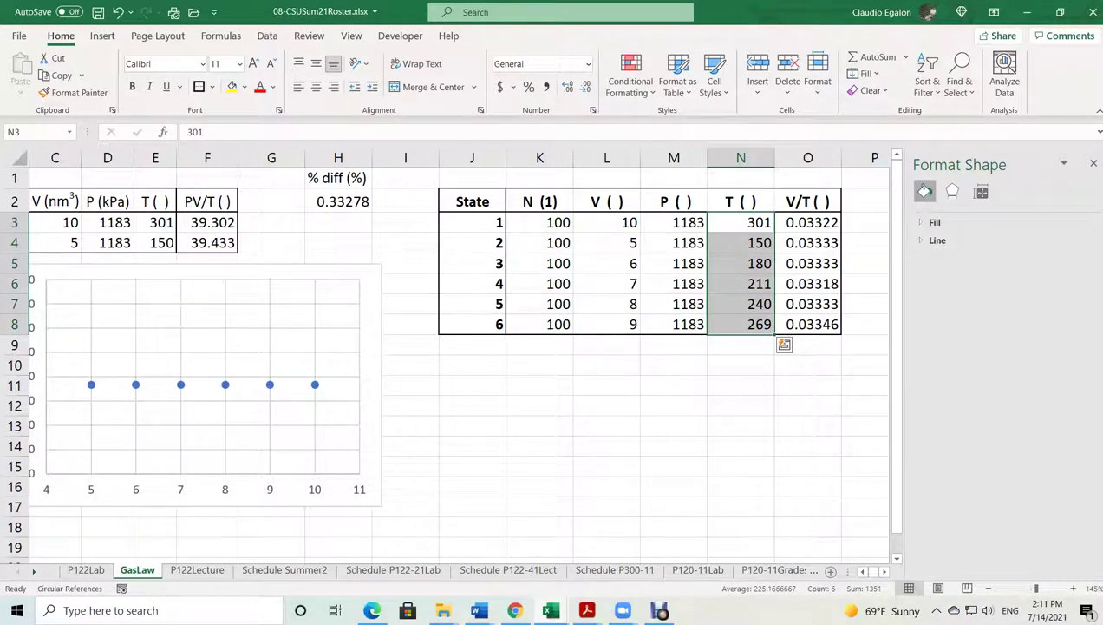
{"action": "left_click", "coordinate": [741, 405]}
Move the T column of the State table in front of the V column
{"action": "left_click", "coordinate": [741, 157]}
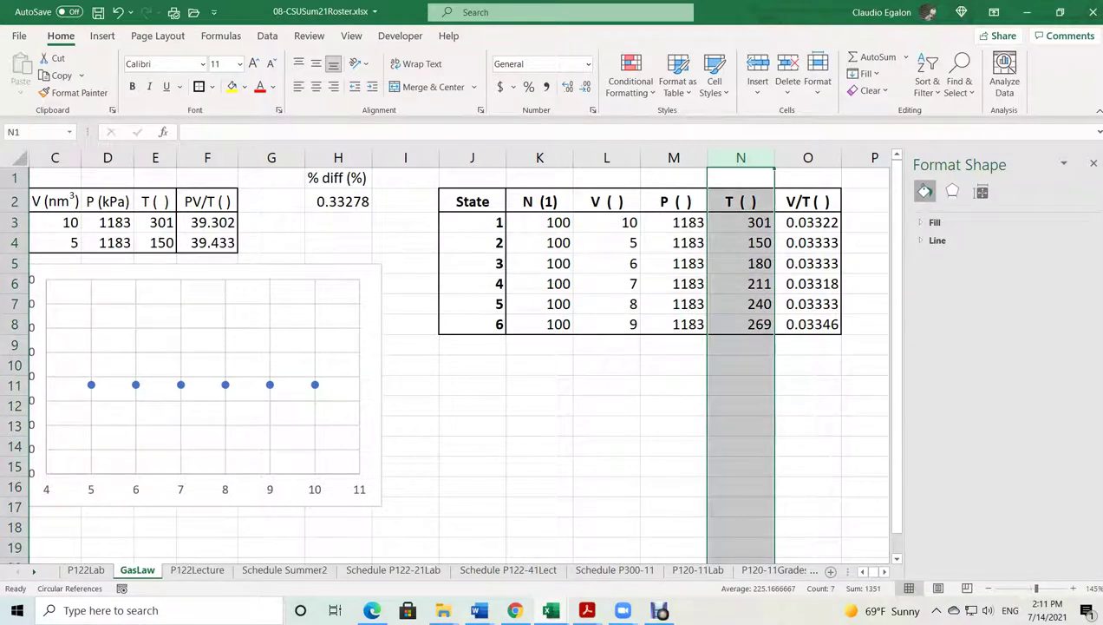
{"action": "left_click", "coordinate": [606, 157], "text": "ctrl"}
{"action": "key", "text": "ctrl+c"}
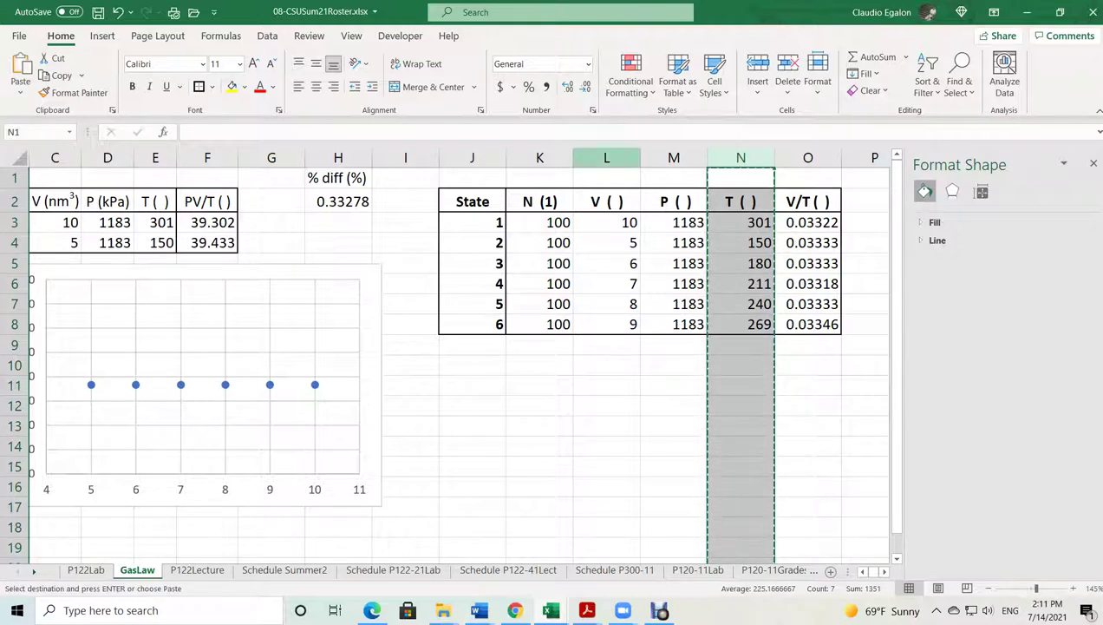
{"action": "left_click", "coordinate": [607, 157]}
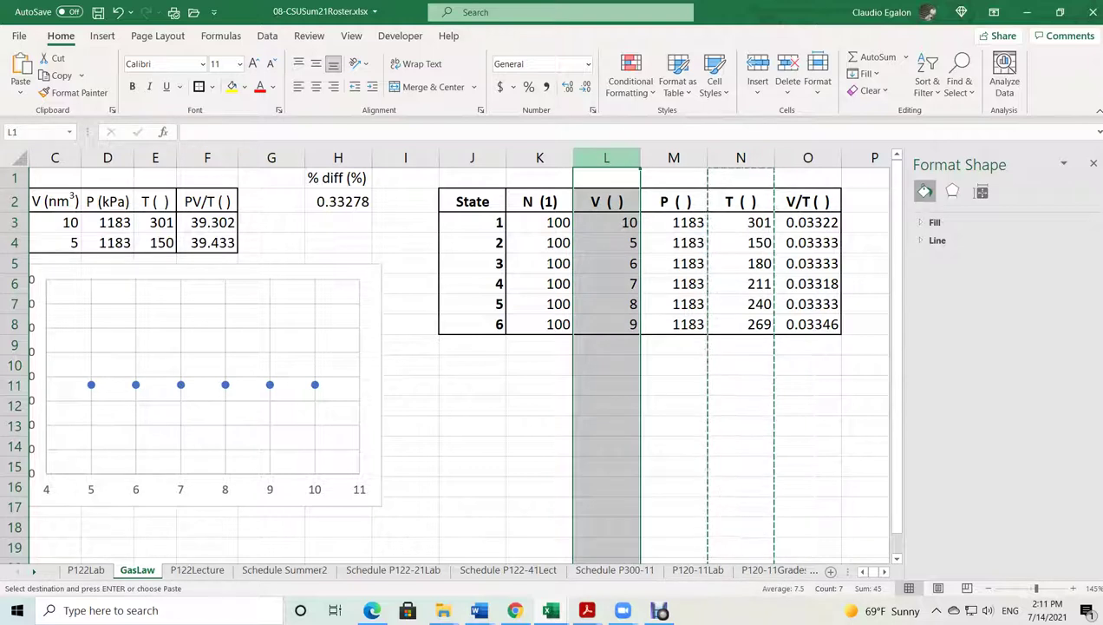
{"action": "right_click", "coordinate": [607, 157]}
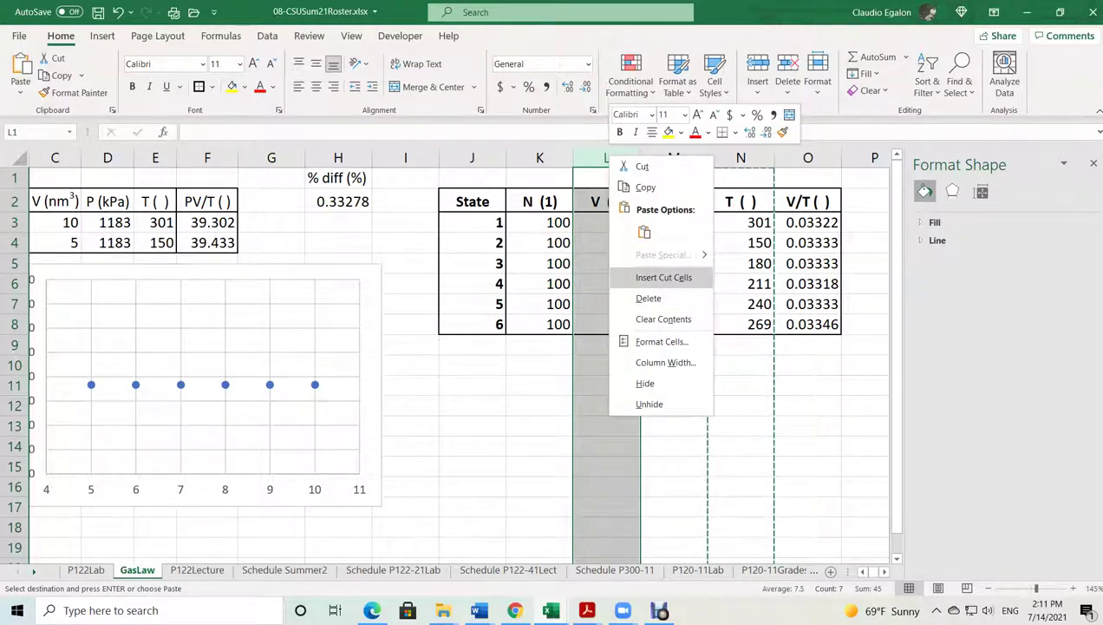
{"action": "left_click", "coordinate": [663, 277]}
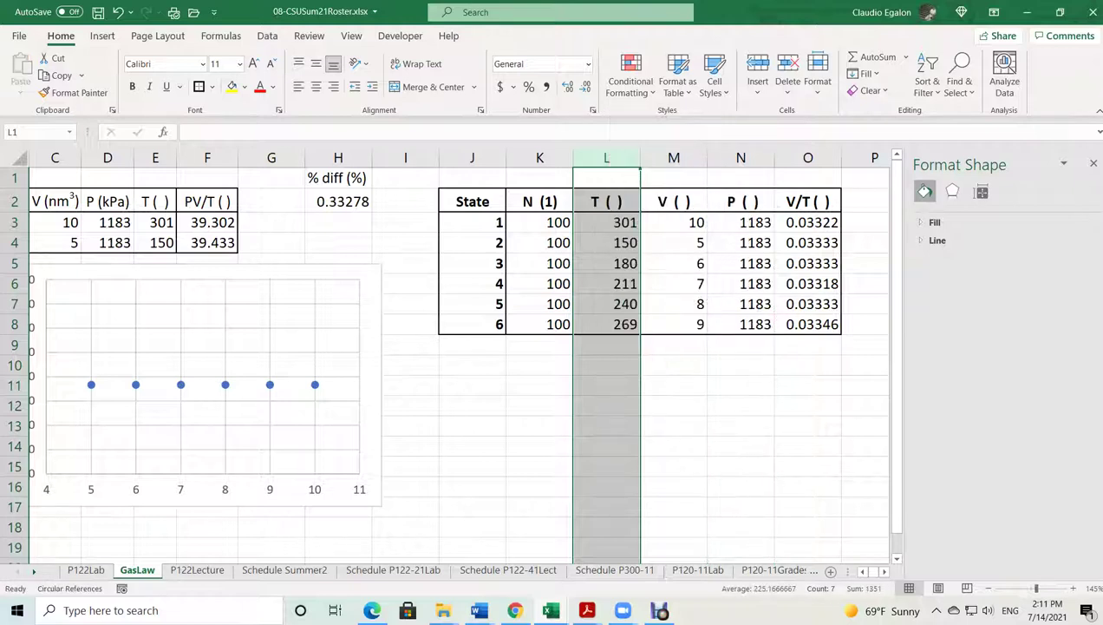
{"action": "left_click", "coordinate": [741, 466]}
Insert a marker-only scatter chart from the table's T and V columns, L2:M8, and delete its title
{"action": "left_click_drag", "start_coordinate": [607, 201], "coordinate": [674, 324]}
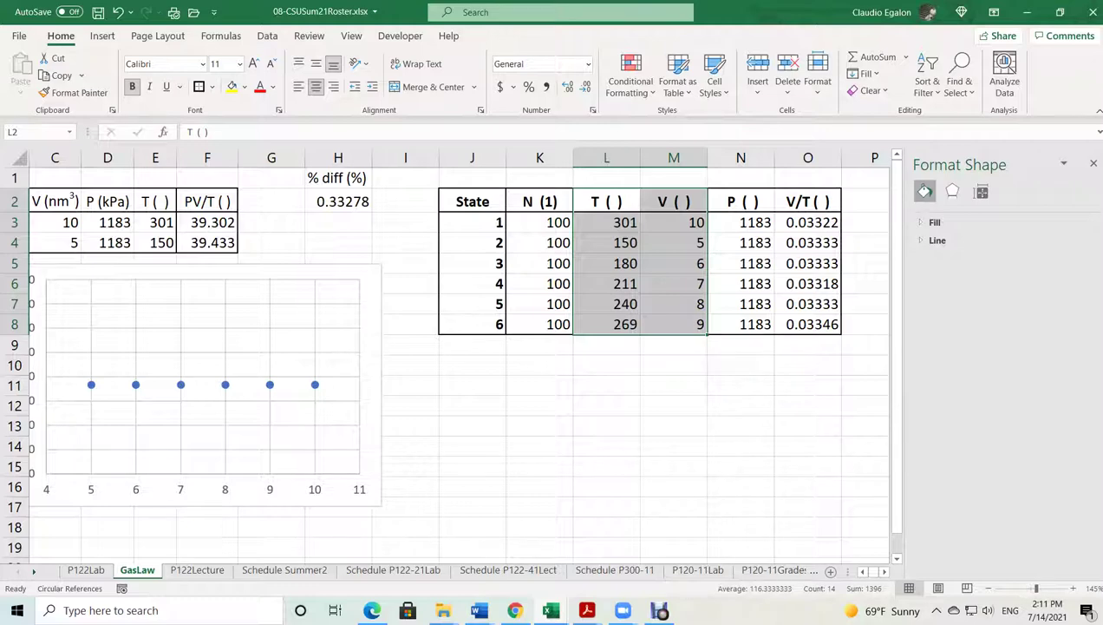
{"action": "left_click", "coordinate": [102, 35]}
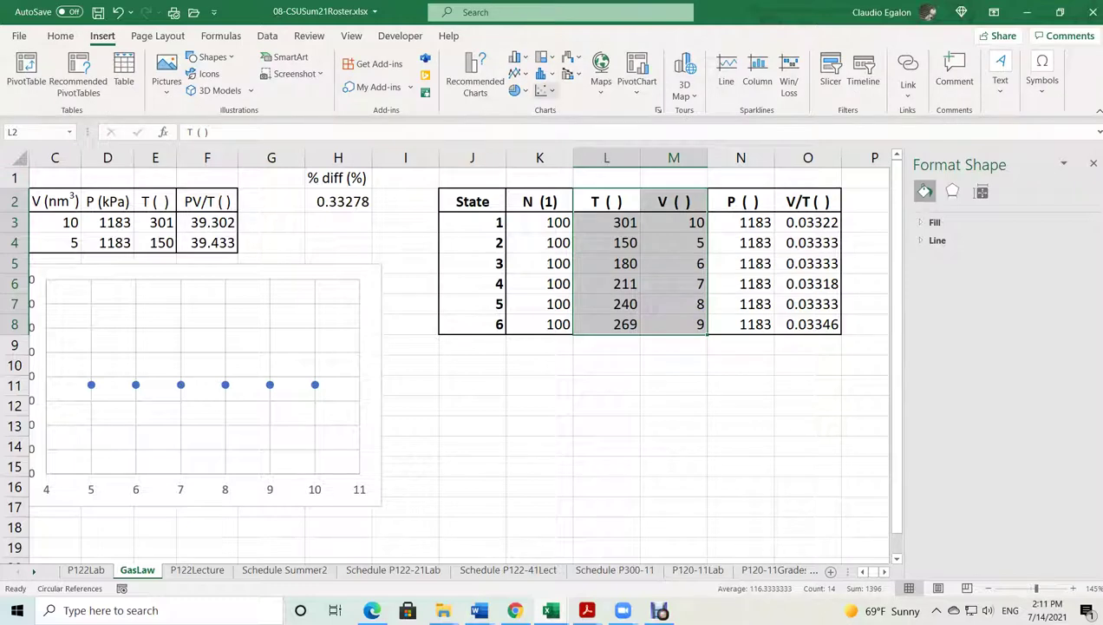
{"action": "left_click", "coordinate": [543, 90]}
{"action": "left_click", "coordinate": [557, 144]}
{"action": "left_click_drag", "start_coordinate": [521, 251], "coordinate": [709, 393]}
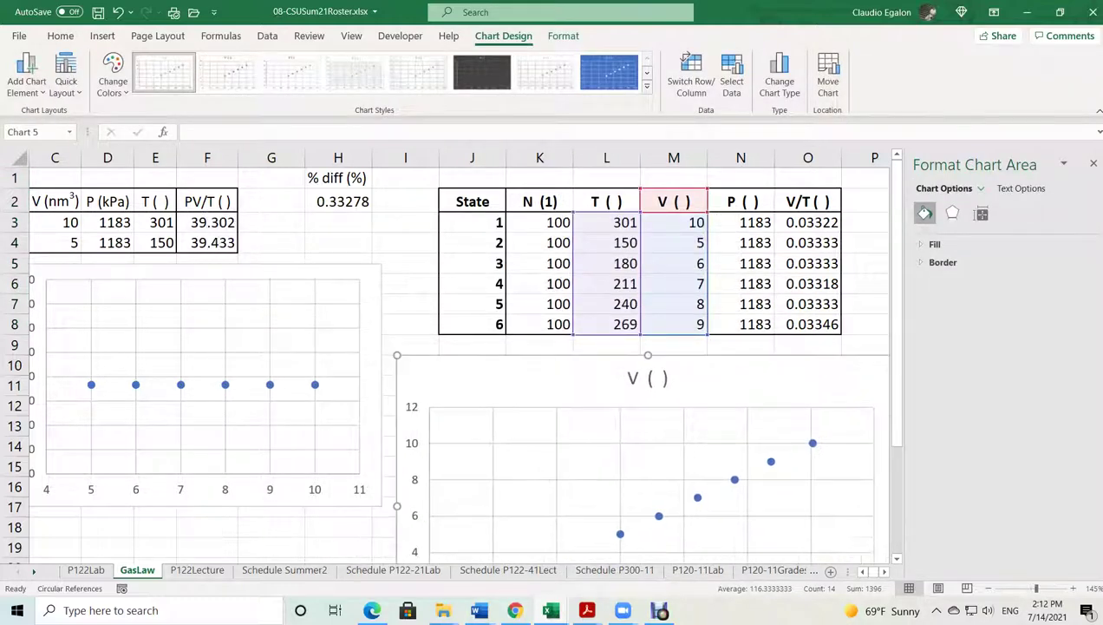
{"action": "left_click", "coordinate": [647, 377]}
{"action": "key", "text": "Delete"}
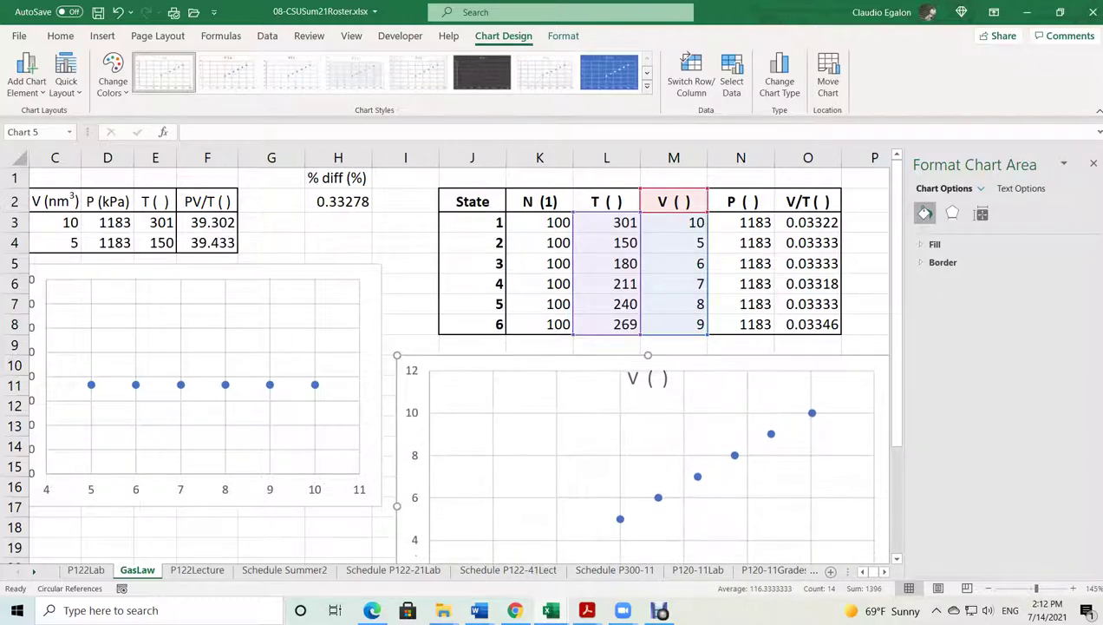
Shrink the new V against T chart and arrange it side by side with the P against V chart below the tables
{"action": "scroll", "coordinate": [618, 439], "scroll_direction": "down", "scroll_amount": 1}
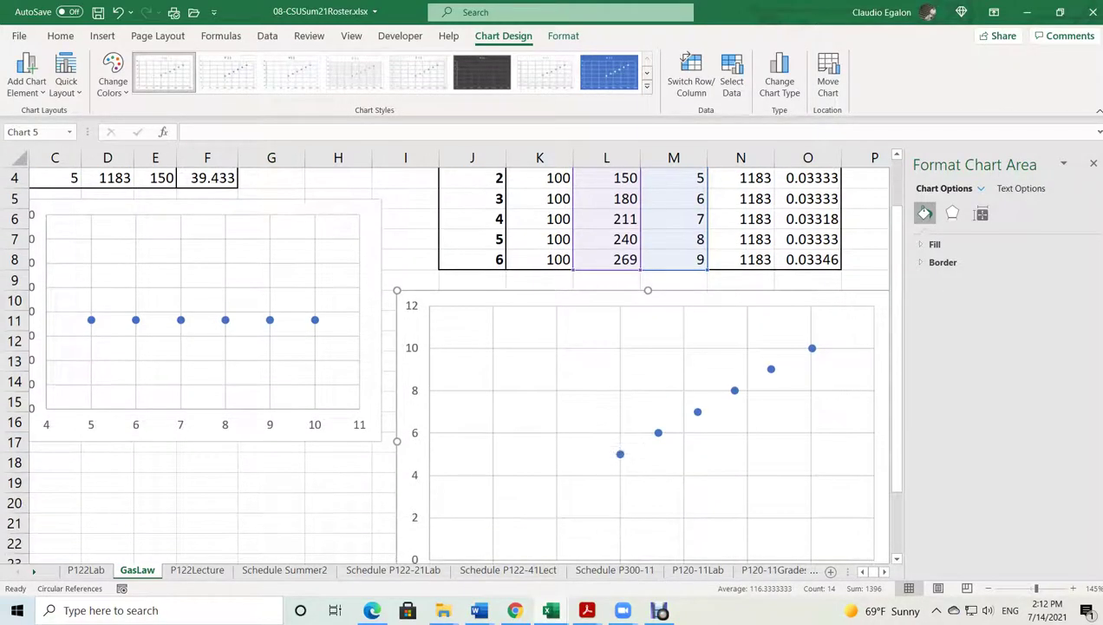
{"action": "left_click_drag", "start_coordinate": [397, 290], "coordinate": [483, 359]}
{"action": "left_click_drag", "start_coordinate": [633, 371], "coordinate": [568, 278]}
{"action": "left_click_drag", "start_coordinate": [429, 502], "coordinate": [421, 521]}
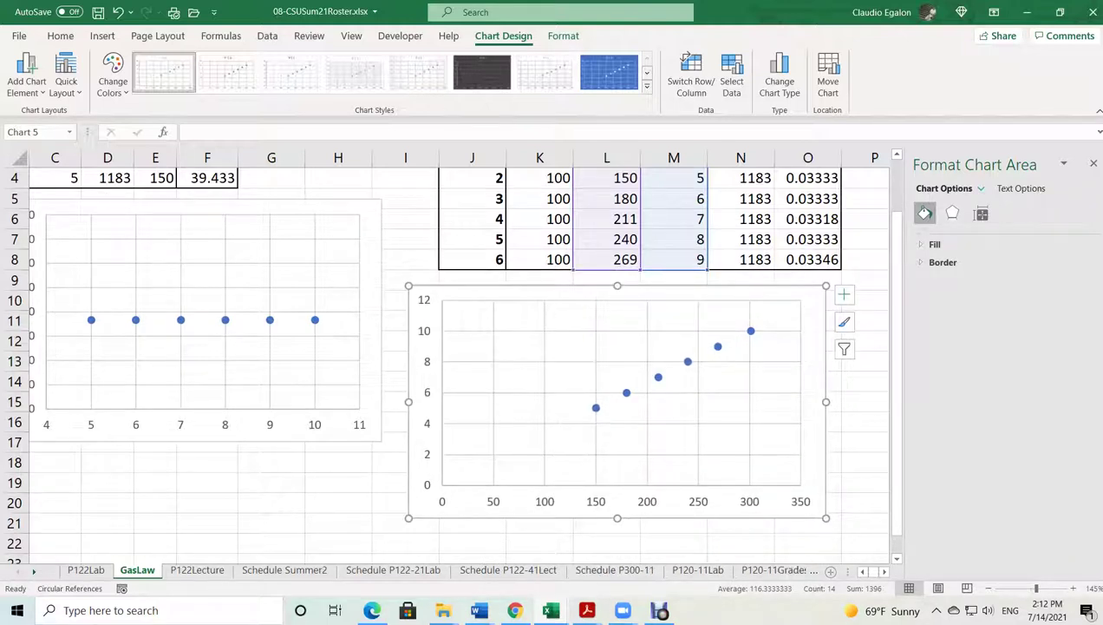
{"action": "left_click_drag", "start_coordinate": [369, 260], "coordinate": [399, 260]}
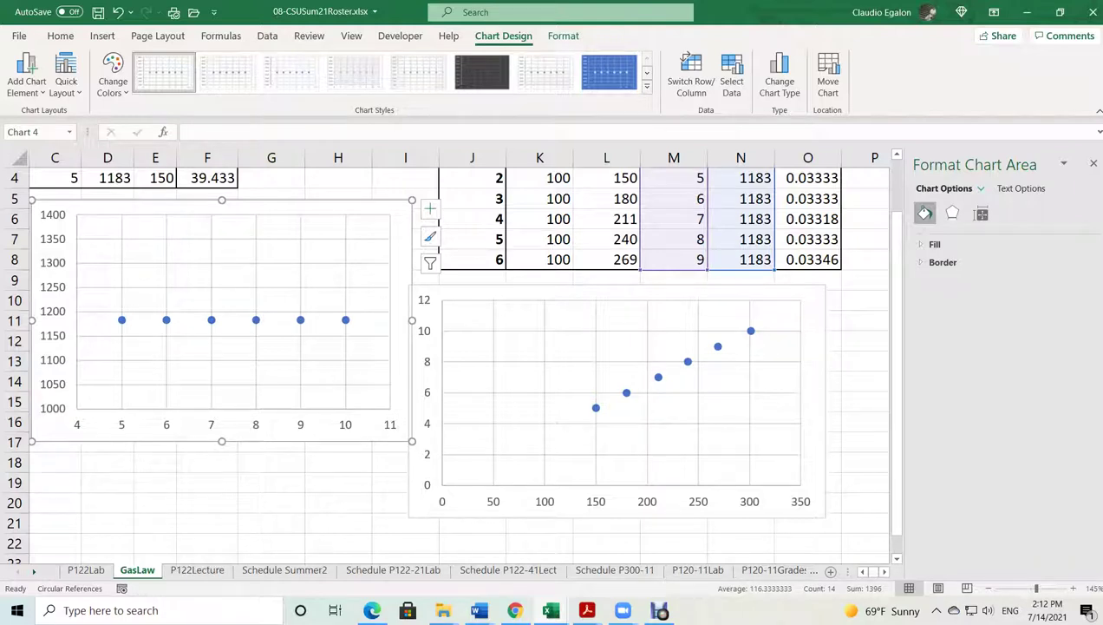
{"action": "left_click_drag", "start_coordinate": [221, 434], "coordinate": [215, 516]}
{"action": "left_click_drag", "start_coordinate": [555, 433], "coordinate": [597, 432]}
{"action": "left_click_drag", "start_coordinate": [217, 434], "coordinate": [236, 434]}
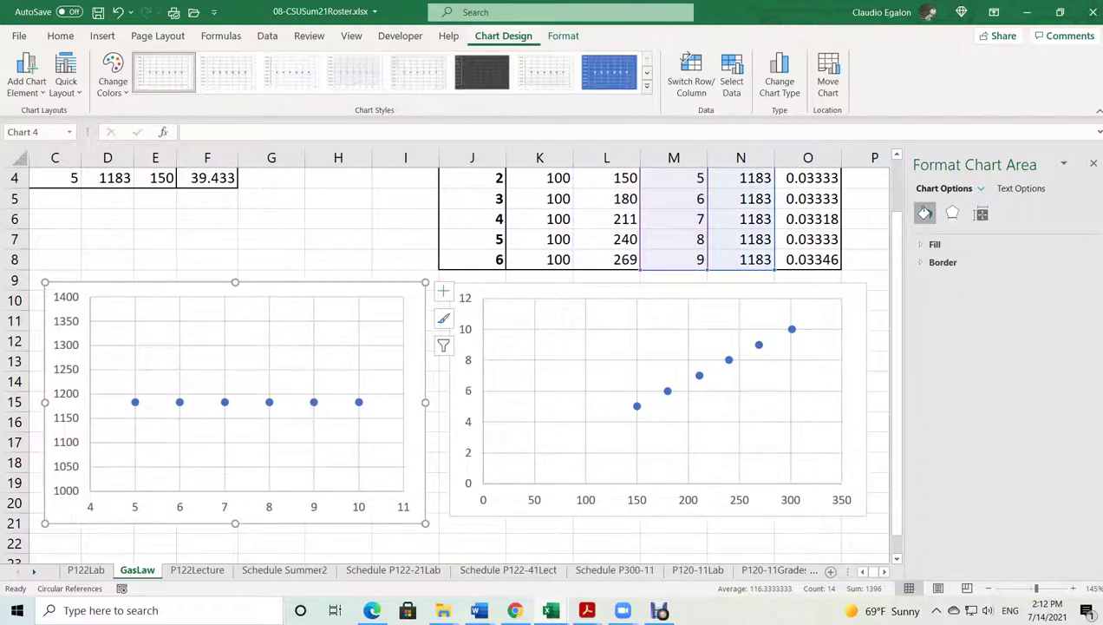
Add primary horizontal and primary vertical axis titles to the P against V chart
{"action": "left_click", "coordinate": [26, 80]}
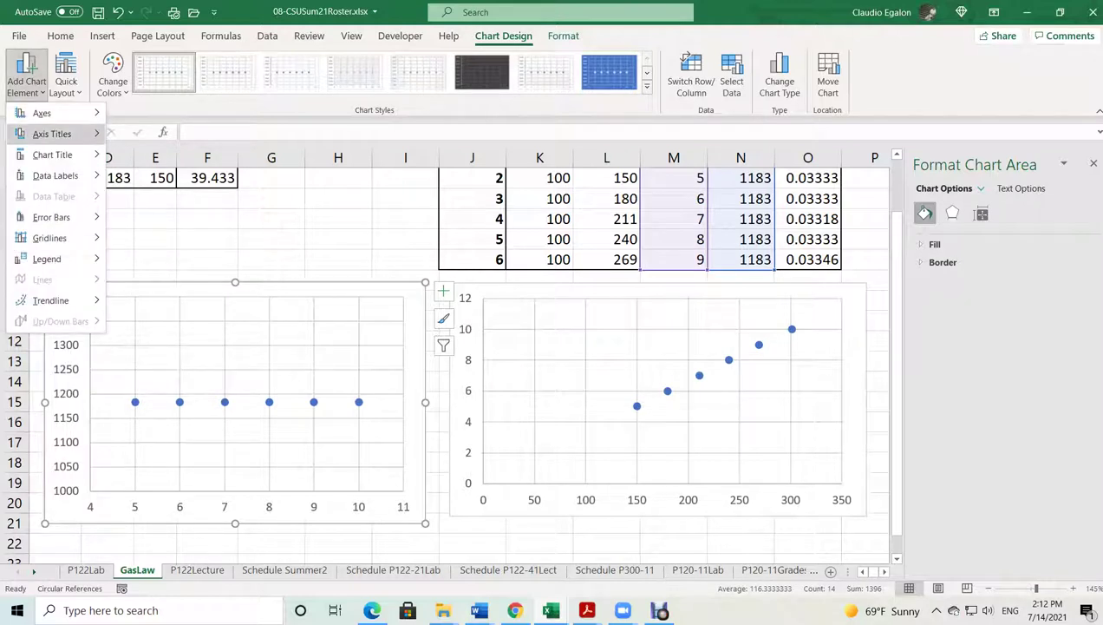
{"action": "mouse_move", "coordinate": [52, 133]}
{"action": "left_click", "coordinate": [182, 142]}
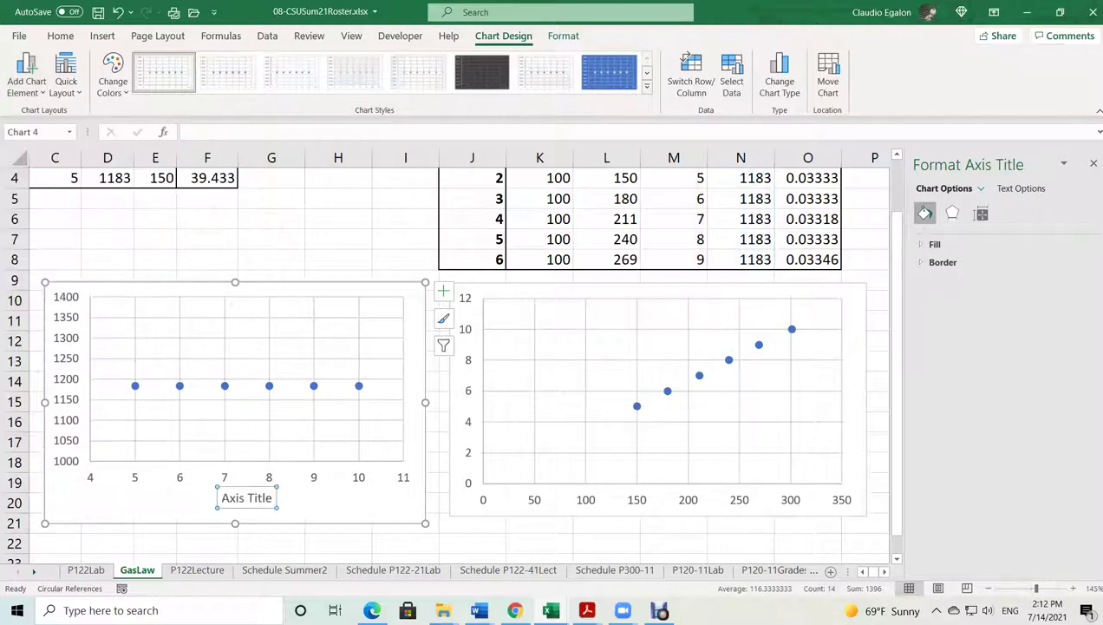
{"action": "left_click", "coordinate": [26, 81]}
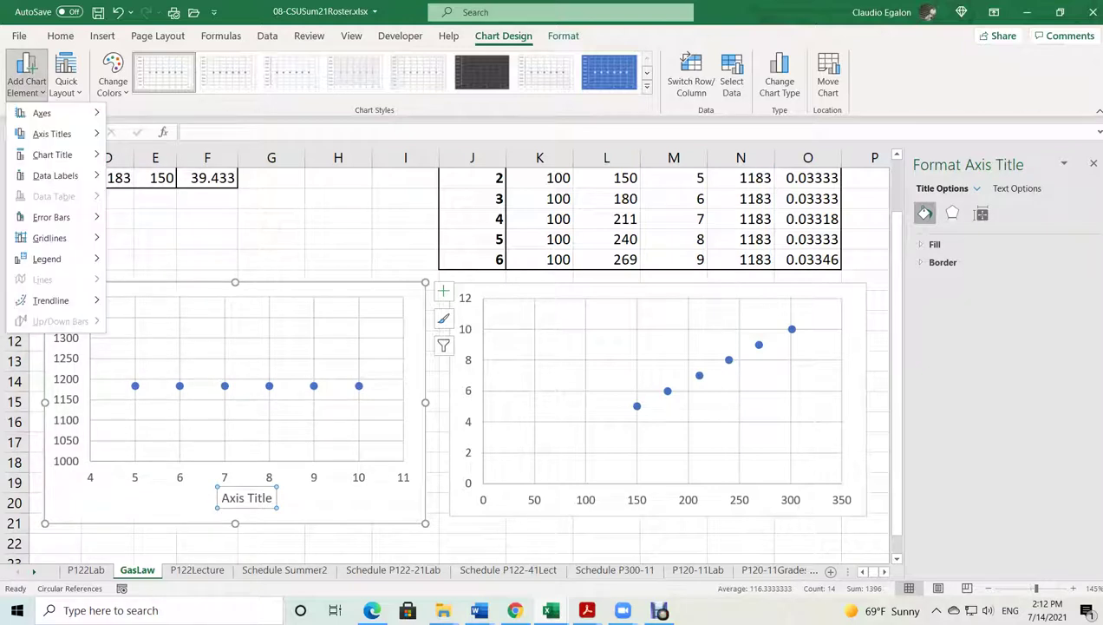
{"action": "mouse_move", "coordinate": [52, 134]}
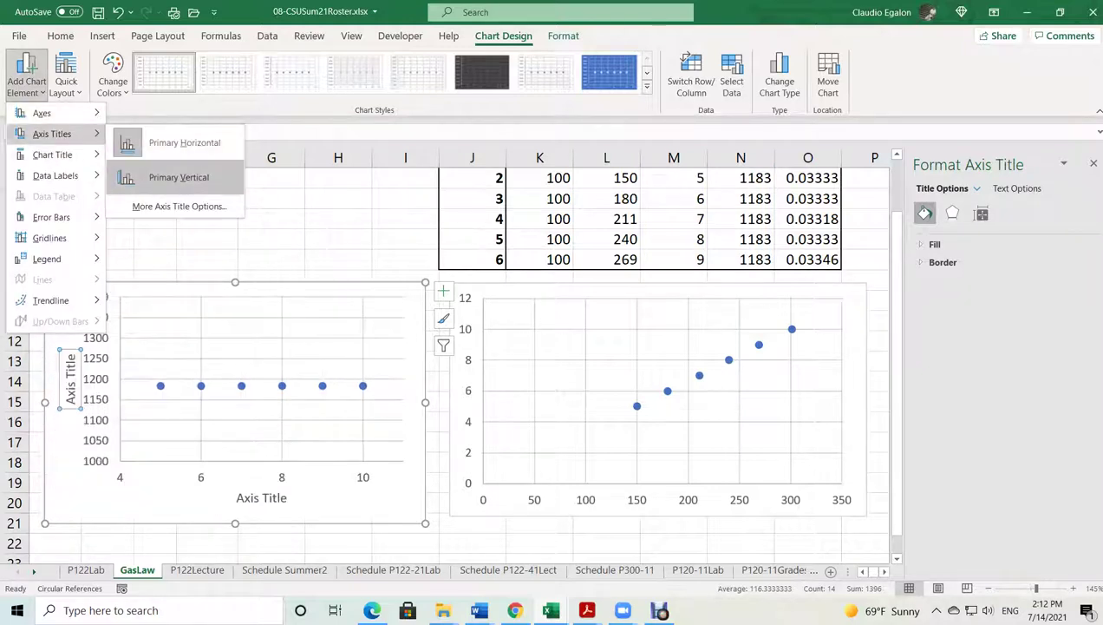
{"action": "left_click", "coordinate": [182, 177]}
Title the P against V chart's horizontal axis "V (nm³)" in bold, formatting the 3 as superscript
{"action": "left_click", "coordinate": [261, 497]}
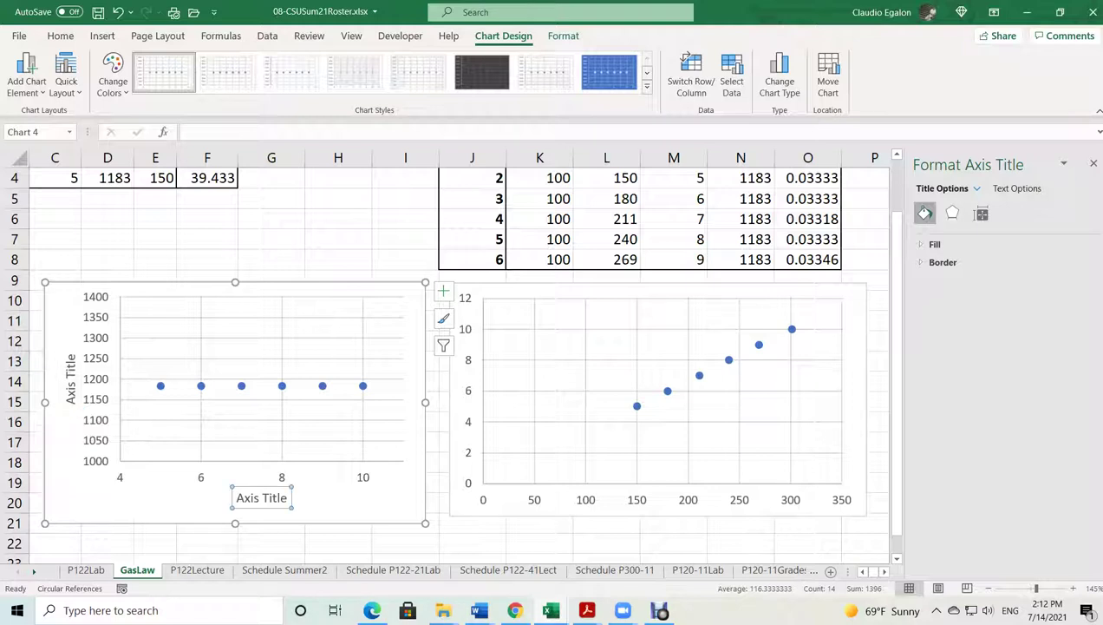
{"action": "triple_click", "coordinate": [261, 497]}
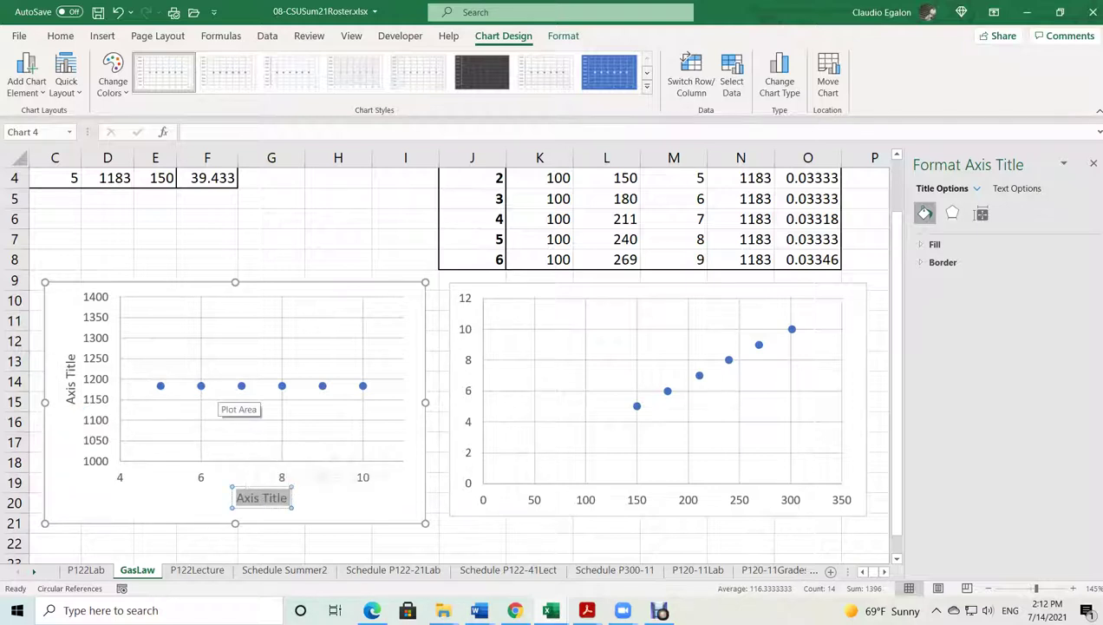
{"action": "type", "text": "V (nm)"}
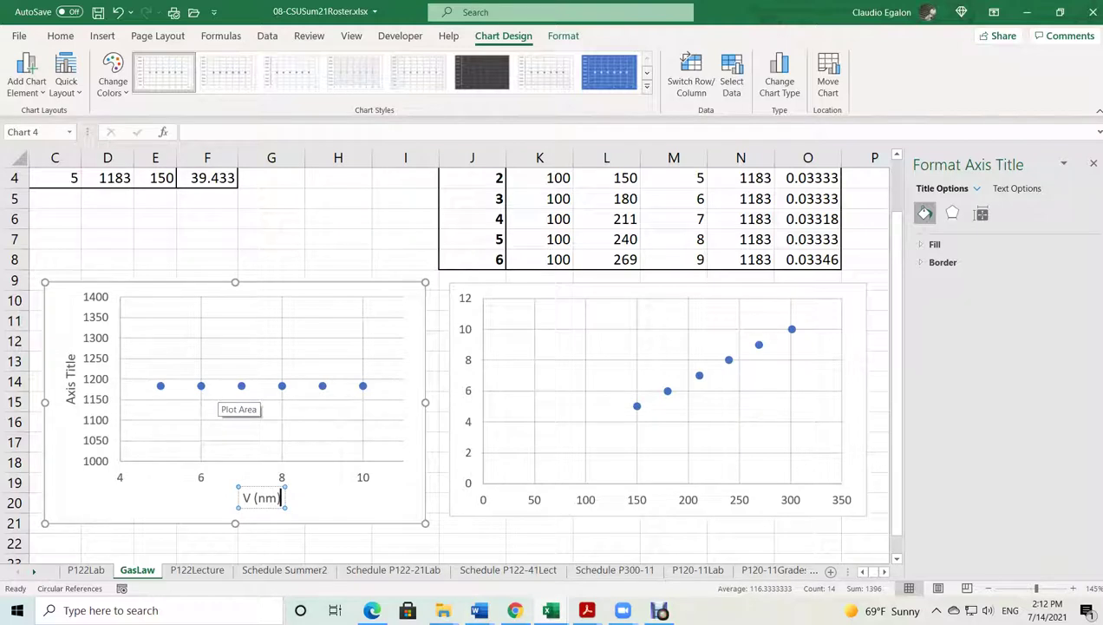
{"action": "key", "text": "Left"}
{"action": "type", "text": "3"}
{"action": "key", "text": "shift+Left"}
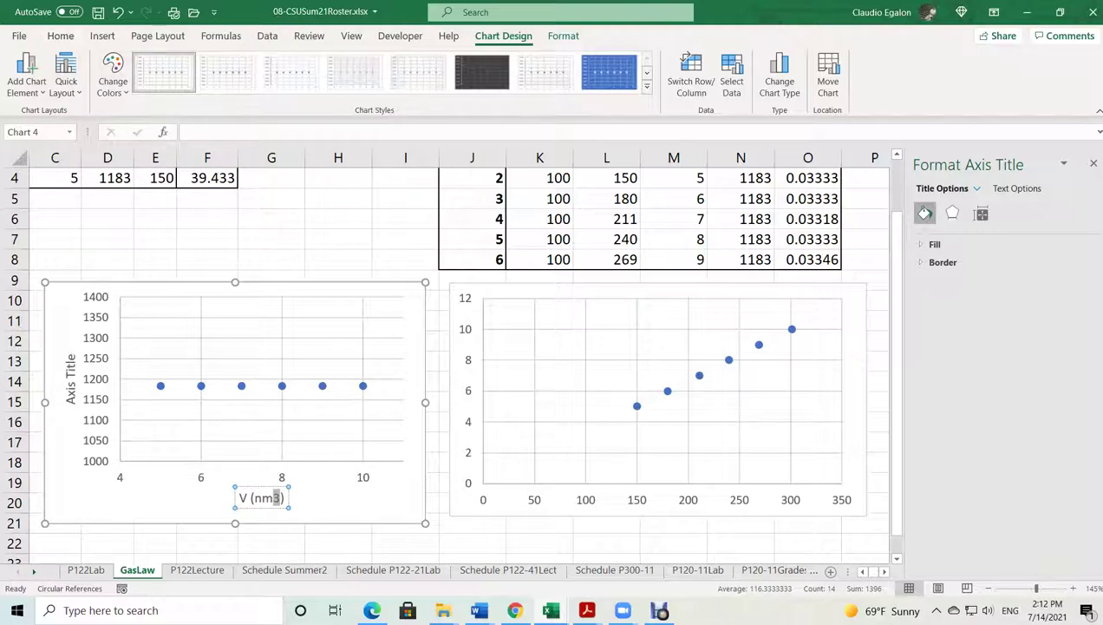
{"action": "right_click", "coordinate": [275, 498]}
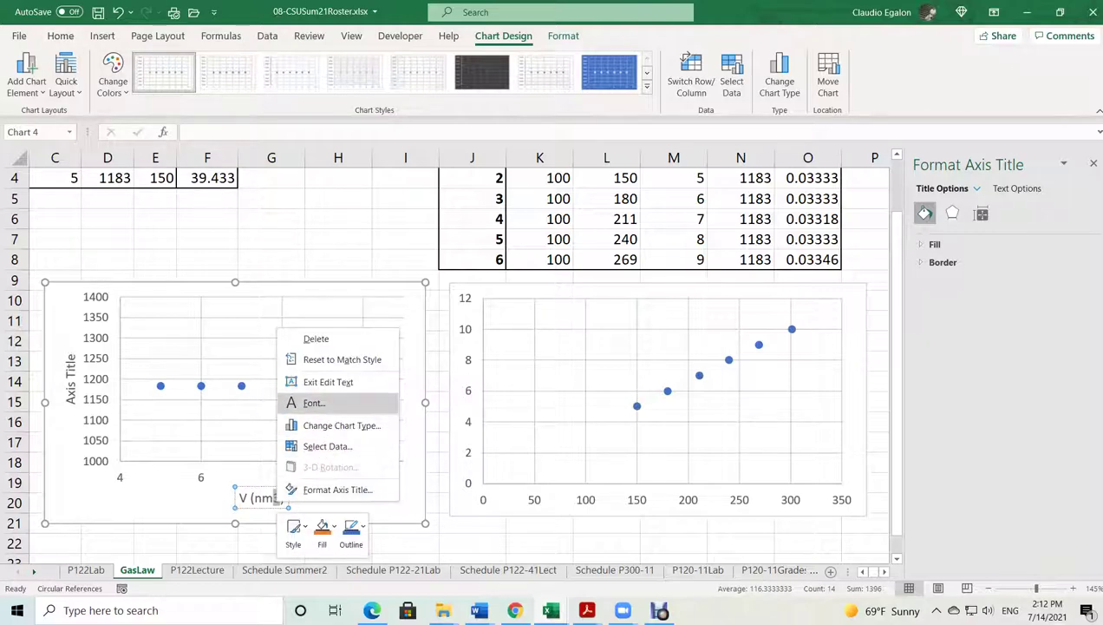
{"action": "left_click", "coordinate": [304, 400]}
{"action": "key", "text": "alt+p"}
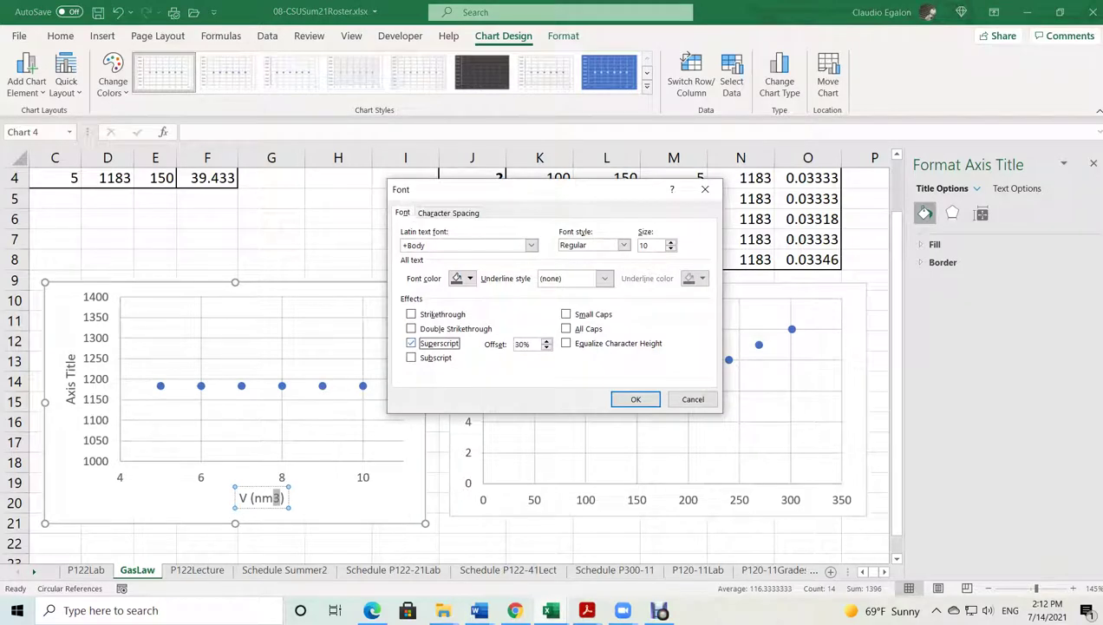
{"action": "left_click", "coordinate": [635, 398]}
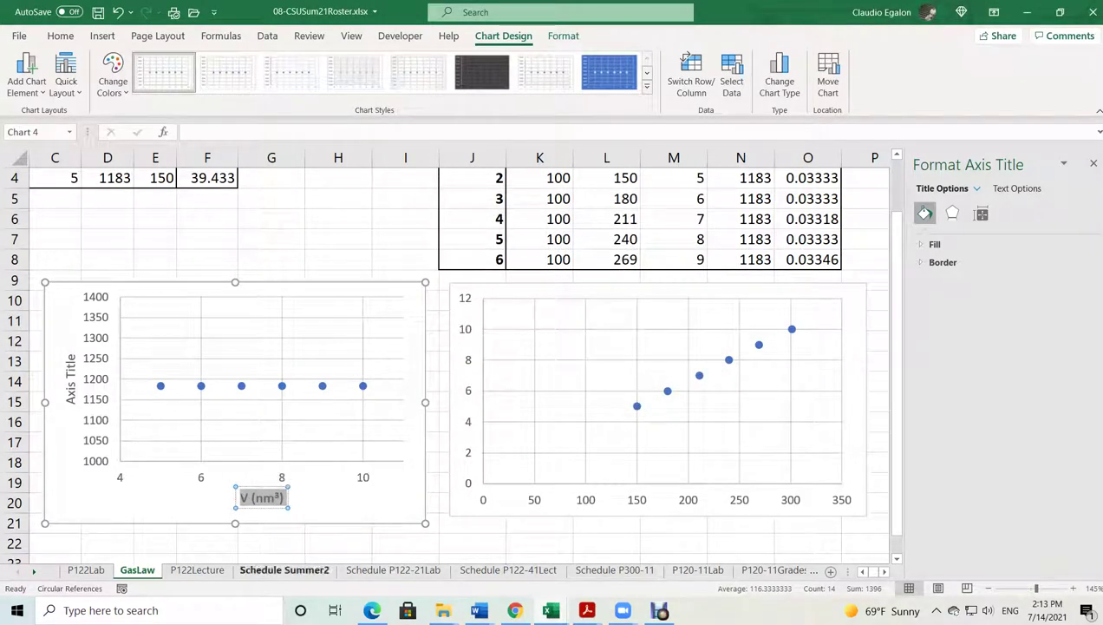
Title the P against V chart's vertical axis "P ( )" in bold
{"action": "left_click", "coordinate": [71, 396]}
{"action": "triple_click", "coordinate": [71, 396]}
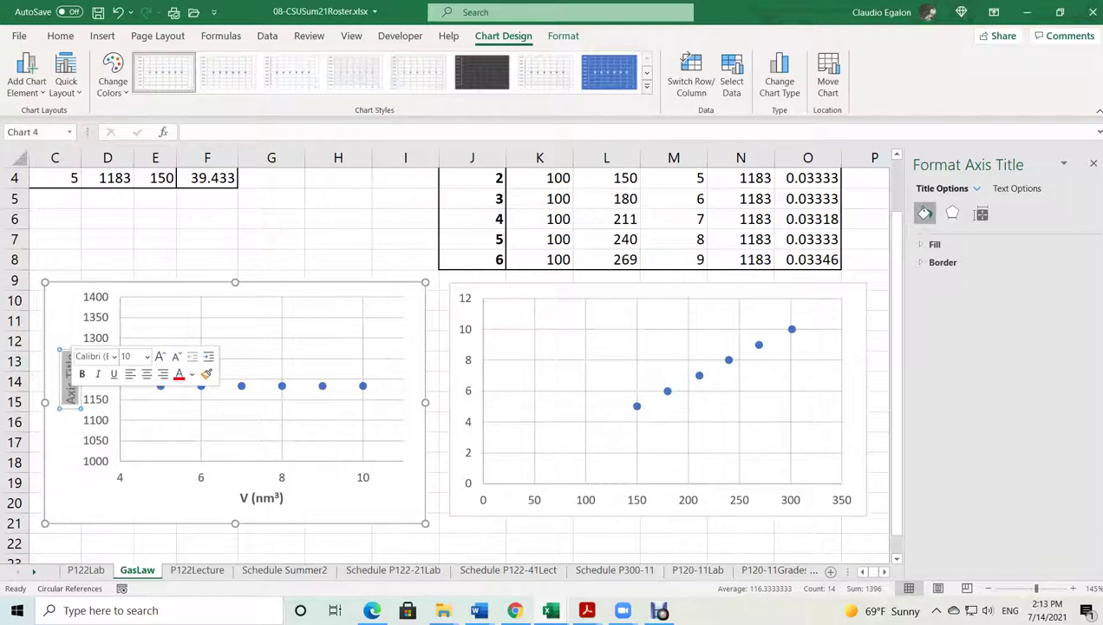
{"action": "type", "text": "P ("}
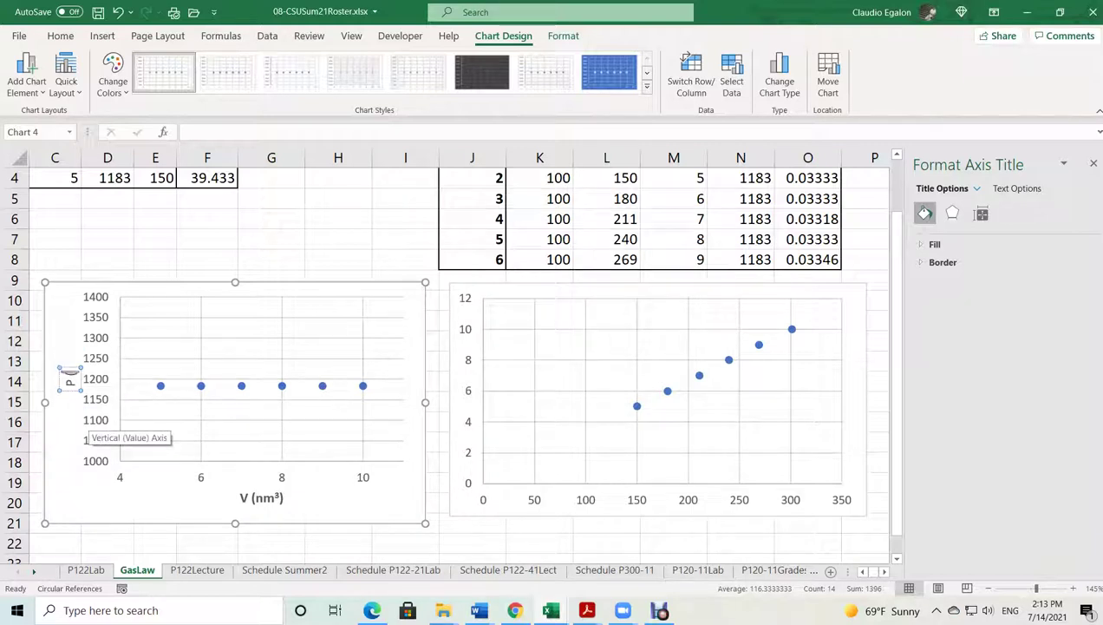
{"action": "type", "text": " )"}
{"action": "triple_click", "coordinate": [71, 388]}
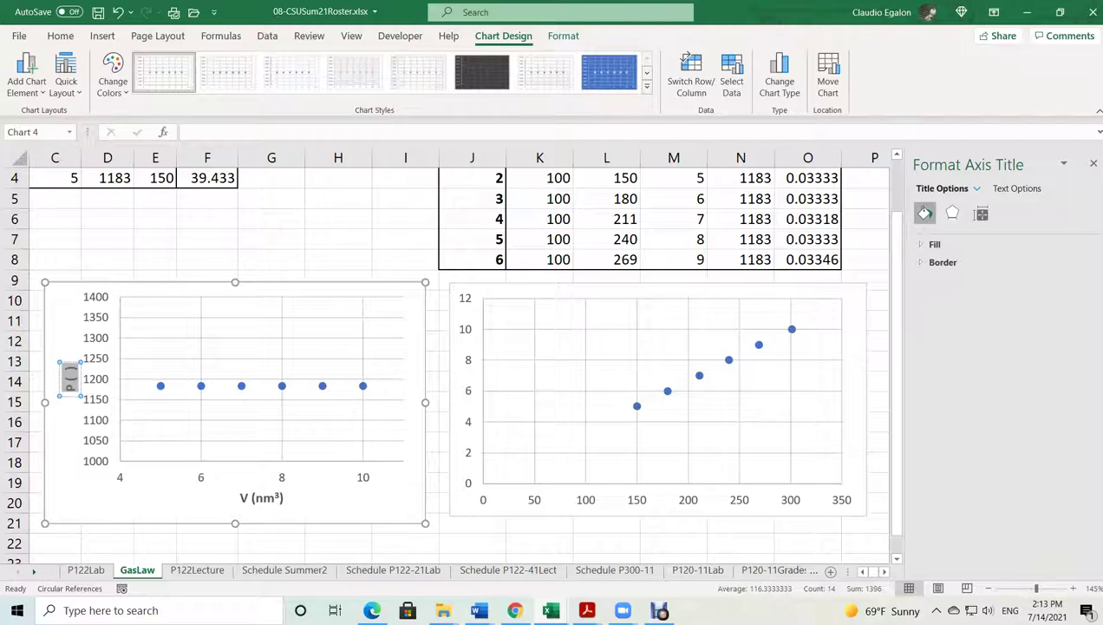
Set the major unit of the P against V chart's horizontal axis to 1
{"action": "left_click", "coordinate": [242, 477]}
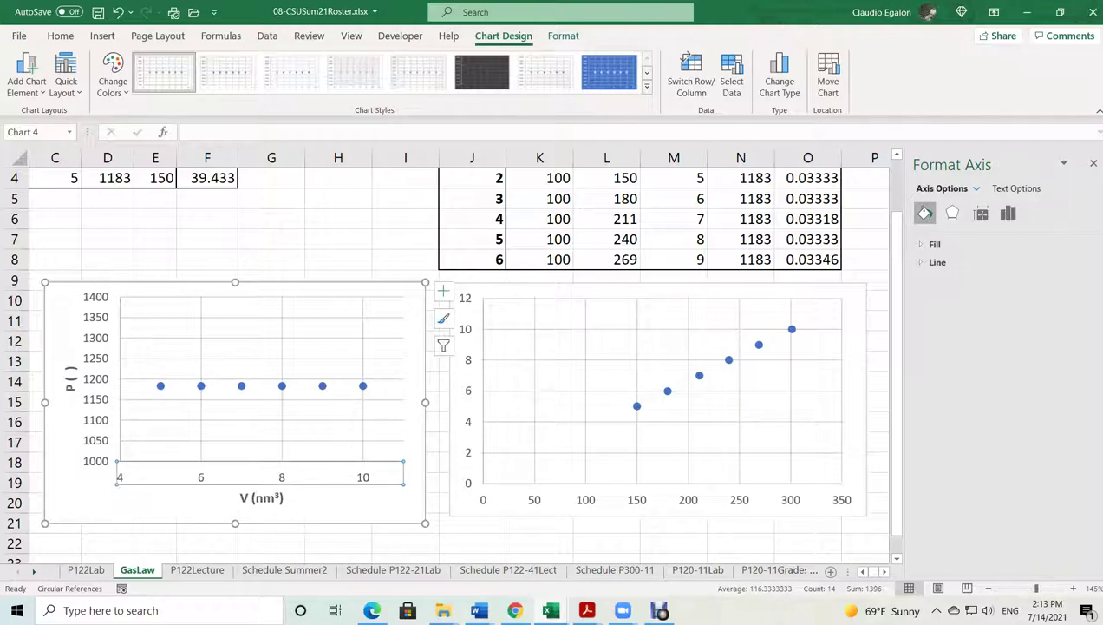
{"action": "left_click", "coordinate": [1008, 213]}
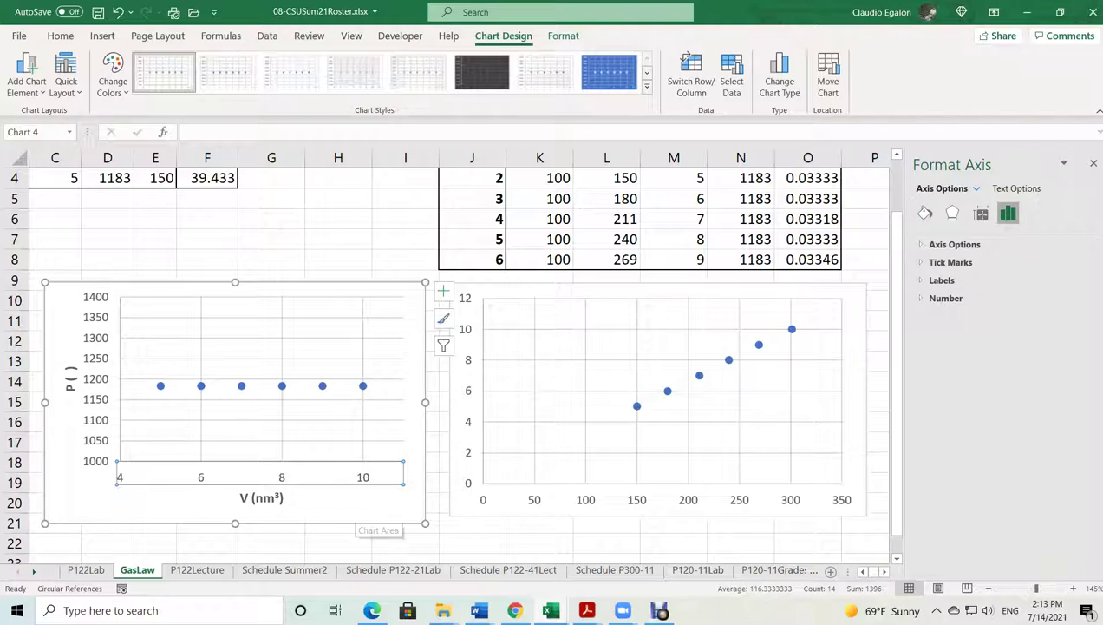
{"action": "left_click", "coordinate": [954, 244]}
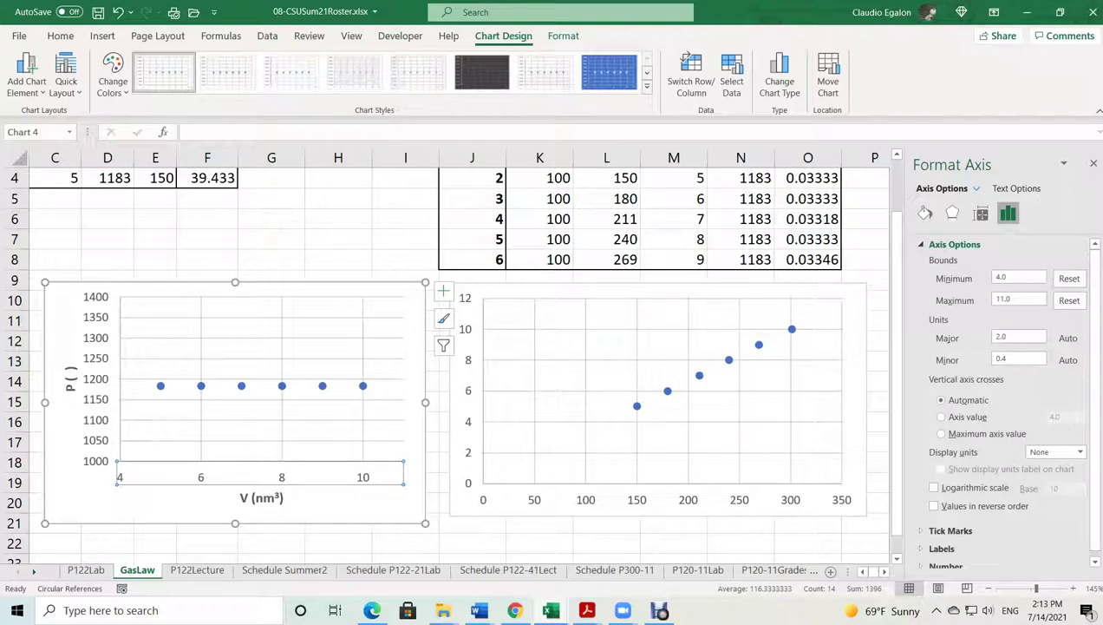
{"action": "double_click", "coordinate": [1003, 336]}
{"action": "type", "text": "1"}
{"action": "key", "text": "Return"}
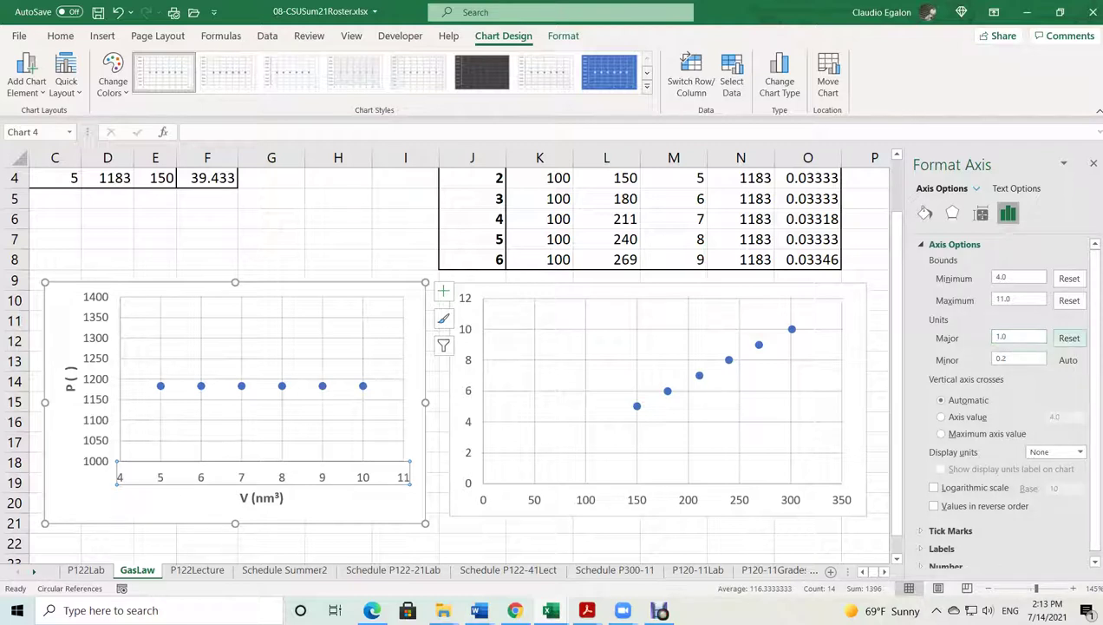
{"action": "left_click", "coordinate": [334, 509]}
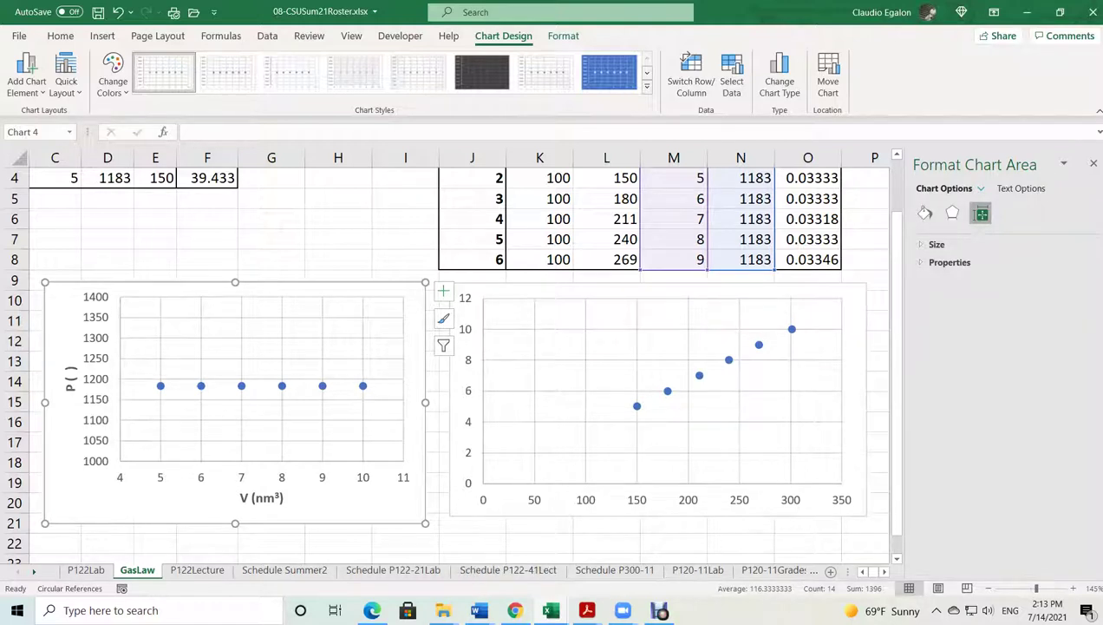
Set the minimum bound of the V against T chart's horizontal axis to 100
{"action": "left_click", "coordinate": [665, 499]}
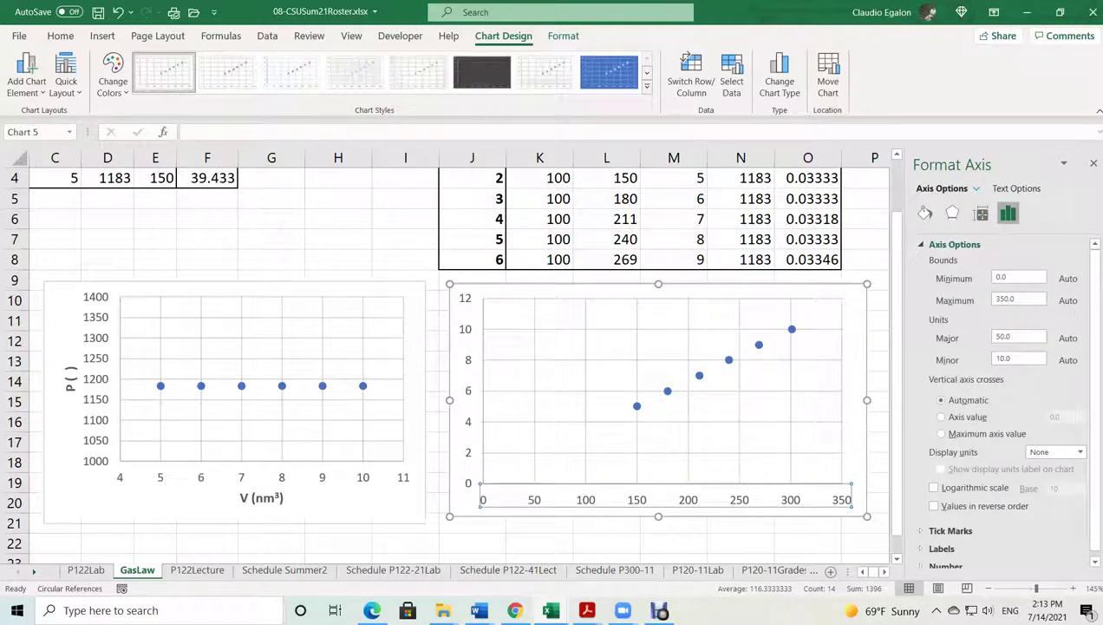
{"action": "double_click", "coordinate": [1002, 277]}
{"action": "type", "text": "100"}
{"action": "key", "text": "Return"}
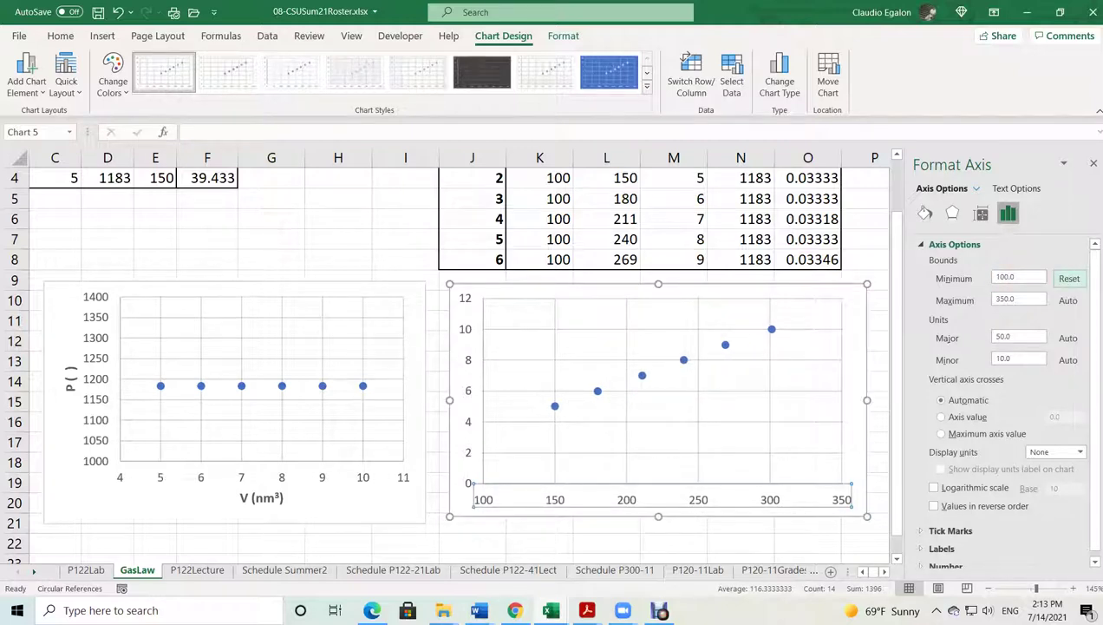
Set the minimum bound of the V against T chart's vertical axis to 4
{"action": "left_click", "coordinate": [465, 390]}
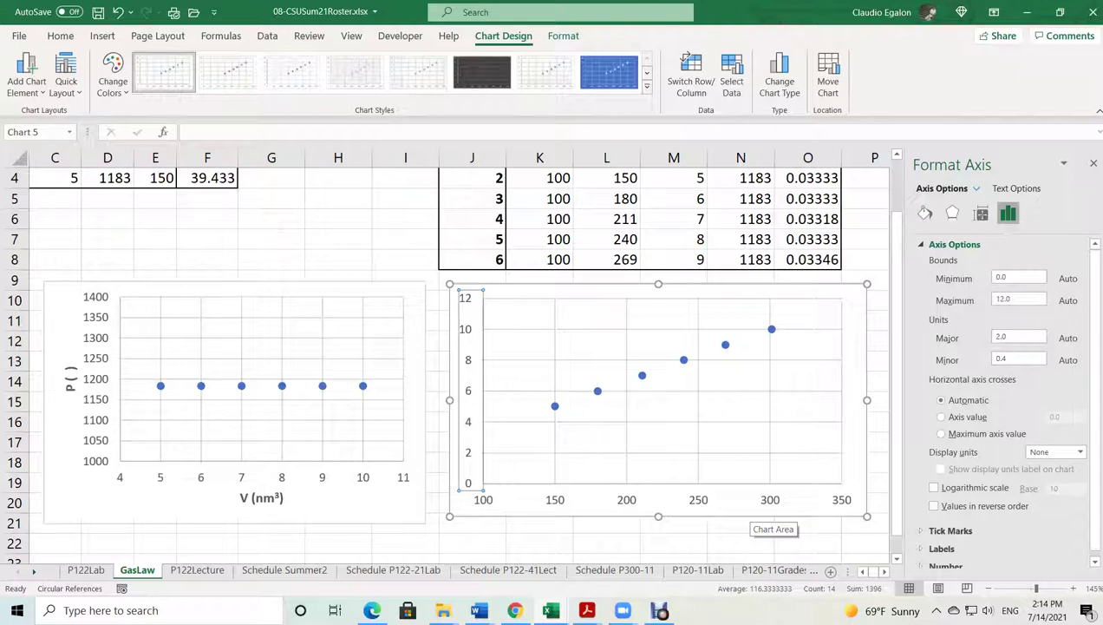
{"action": "left_click", "coordinate": [1018, 277]}
{"action": "type", "text": "4"}
{"action": "key", "text": "Tab"}
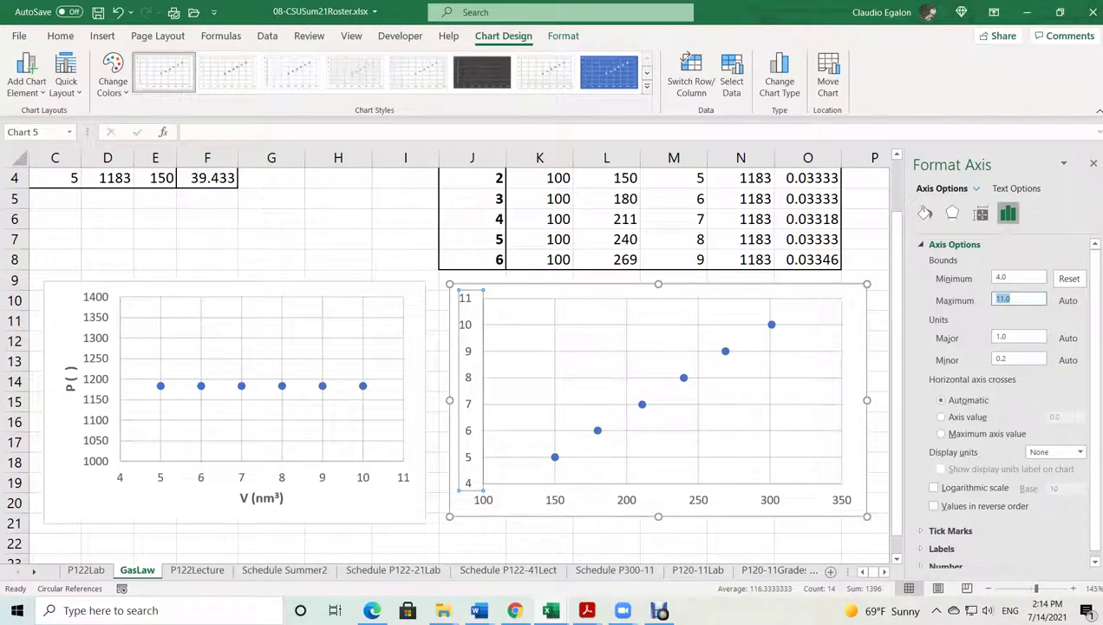
Set the V against T chart's horizontal axis bounds to a minimum of 125 and a maximum of 325
{"action": "left_click", "coordinate": [835, 501]}
{"action": "double_click", "coordinate": [1001, 277]}
{"action": "type", "text": "125"}
{"action": "key", "text": "Tab"}
{"action": "type", "text": "325"}
{"action": "key", "text": "Return"}
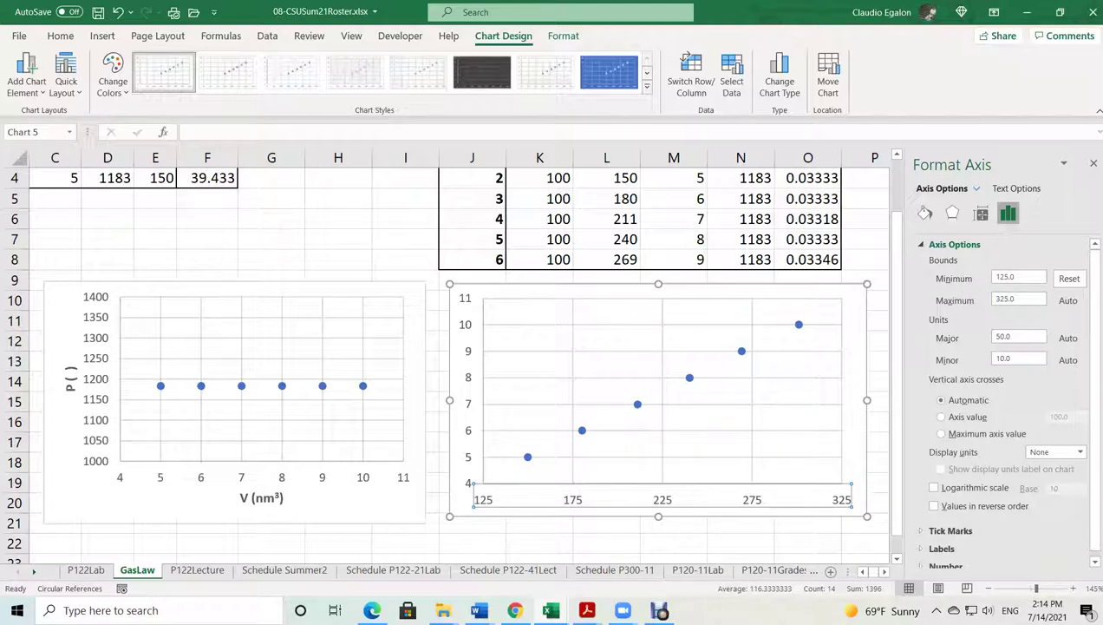
{"action": "left_click", "coordinate": [673, 542]}
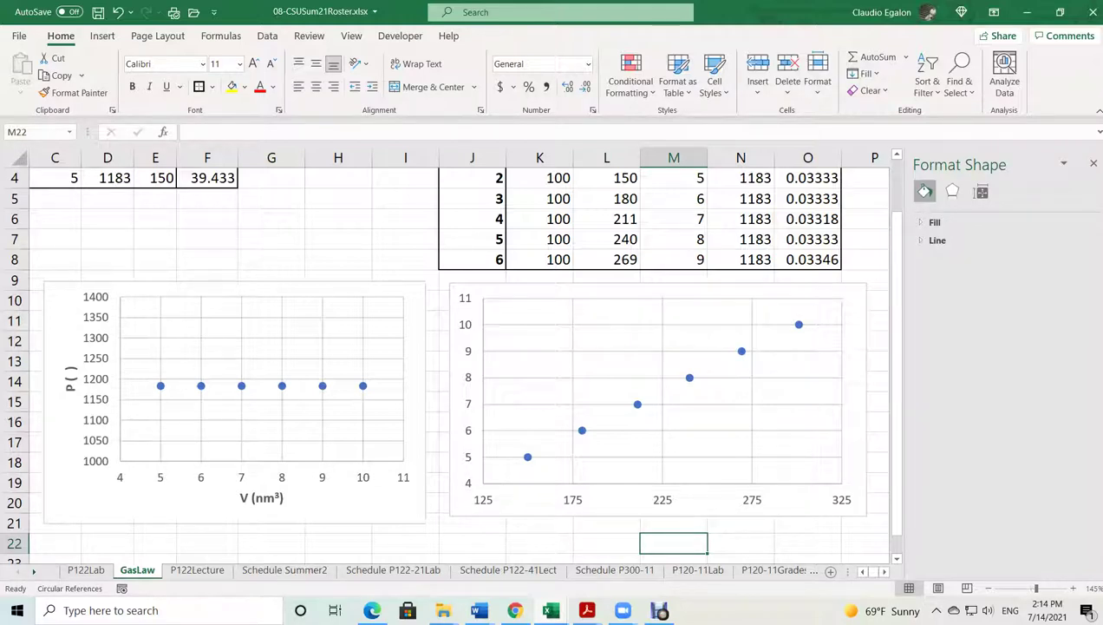
Add primary horizontal and primary vertical axis titles to the V against T chart
{"action": "left_click", "coordinate": [708, 379]}
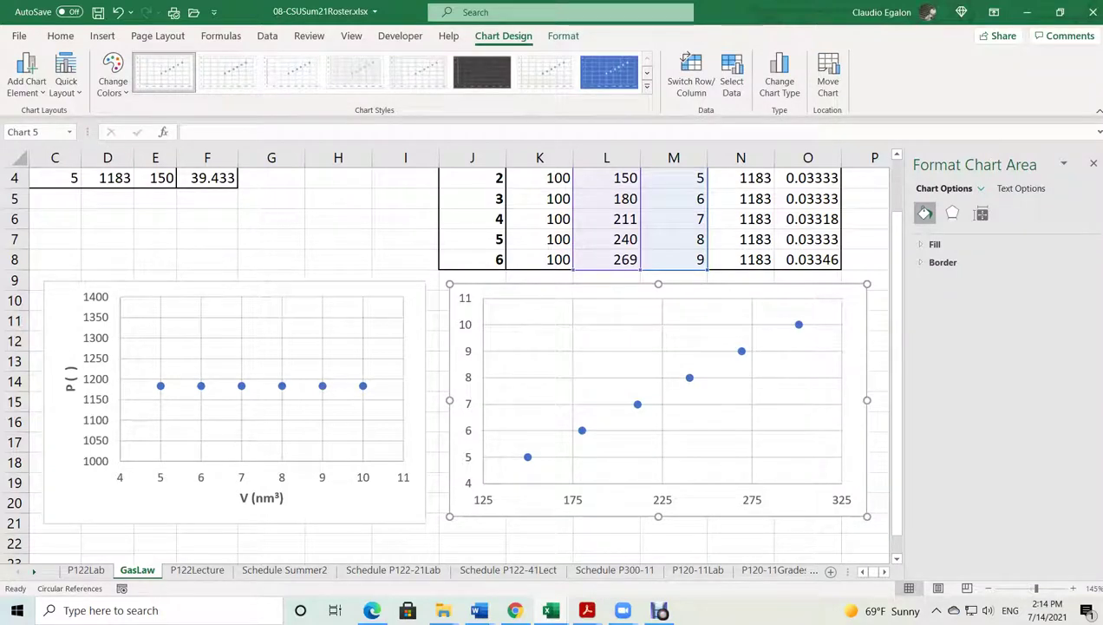
{"action": "left_click", "coordinate": [26, 76]}
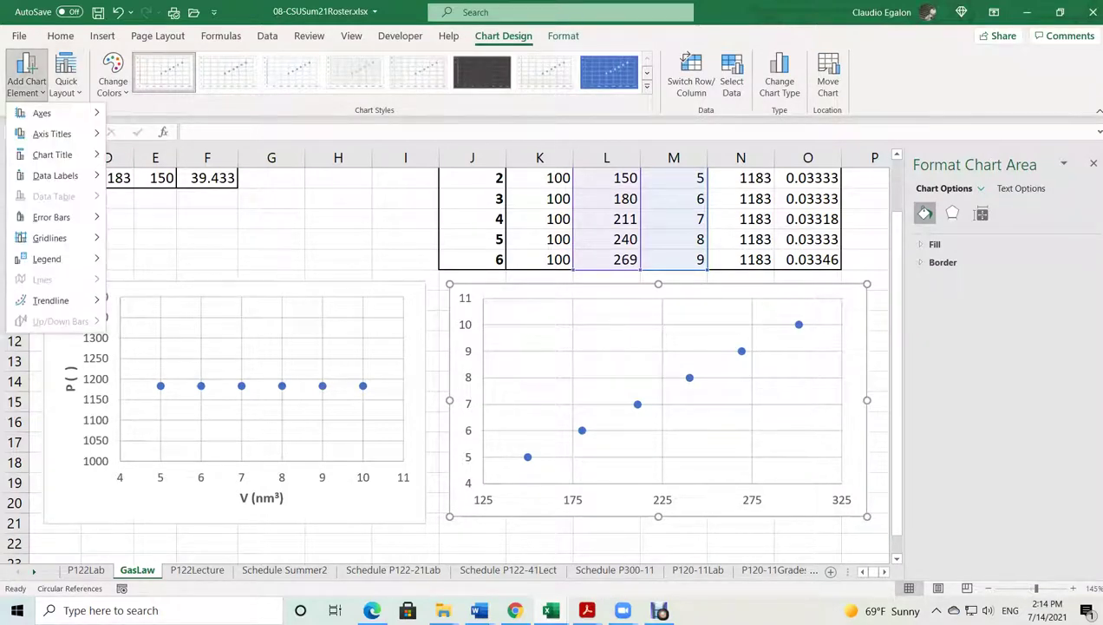
{"action": "mouse_move", "coordinate": [52, 134]}
{"action": "left_click", "coordinate": [184, 142]}
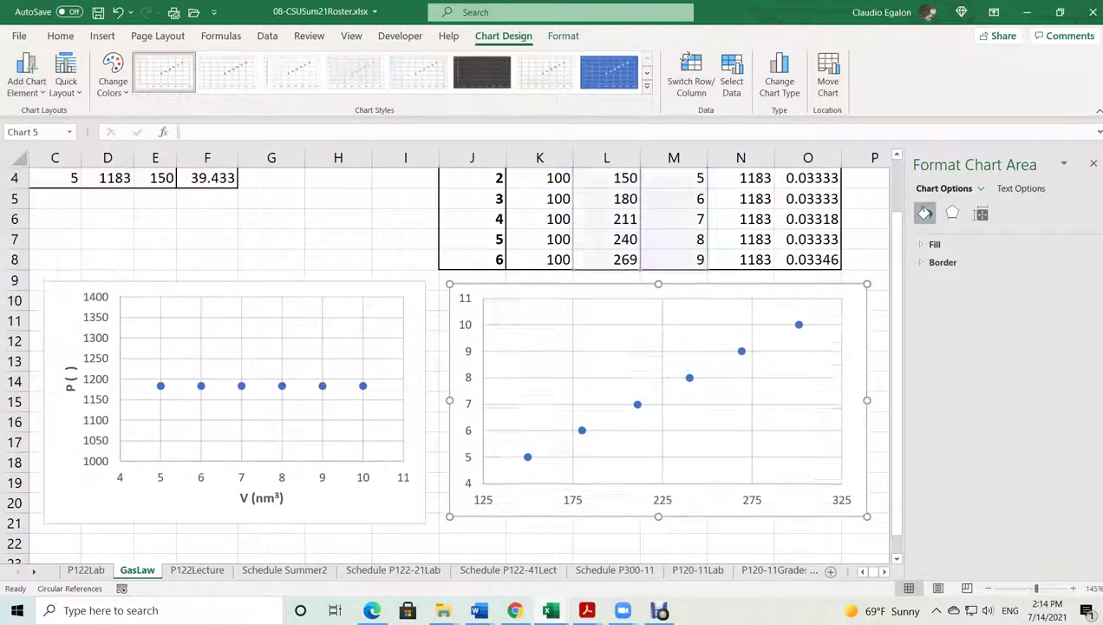
{"action": "left_click", "coordinate": [26, 76]}
{"action": "mouse_move", "coordinate": [52, 134]}
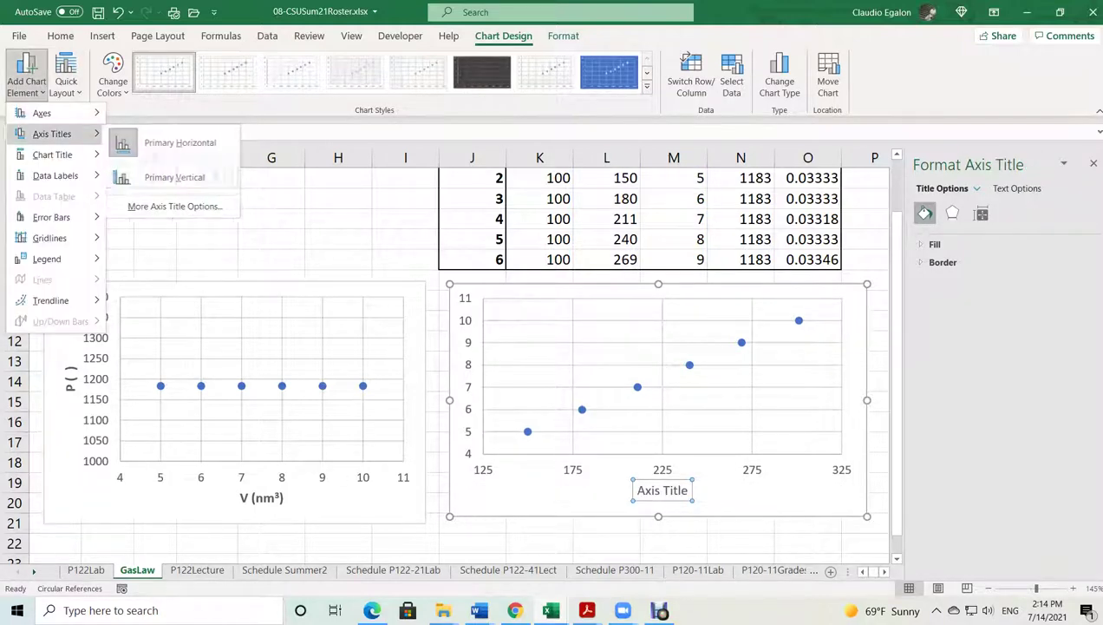
{"action": "left_click", "coordinate": [184, 177]}
Title the V against T chart's horizontal axis "T ( )"
{"action": "left_click", "coordinate": [677, 490]}
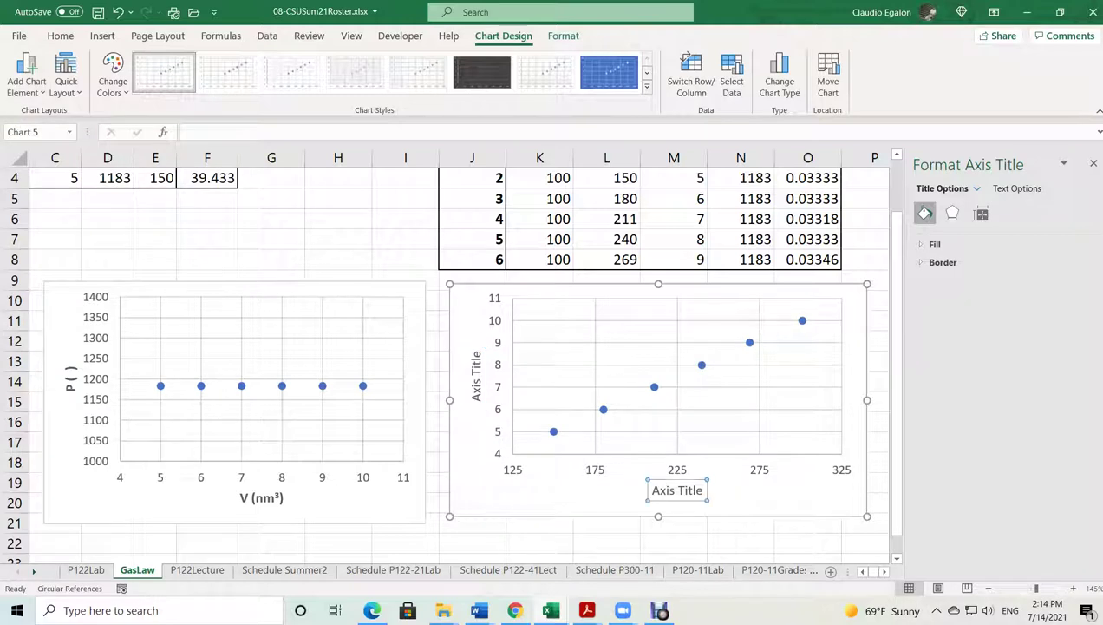
{"action": "triple_click", "coordinate": [676, 490]}
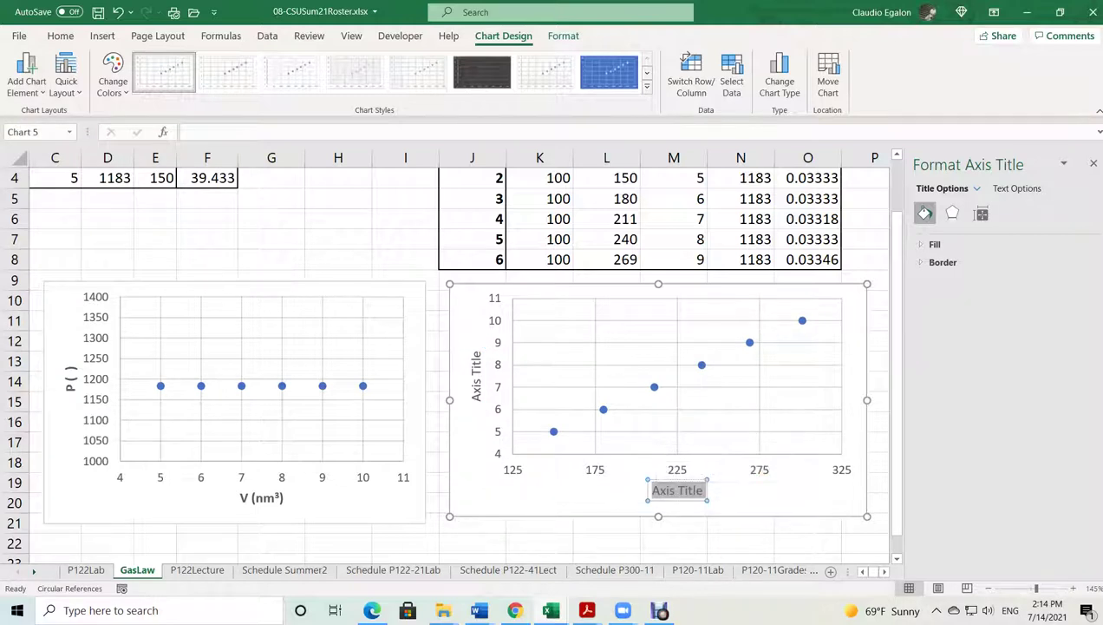
{"action": "type", "text": "T ( )"}
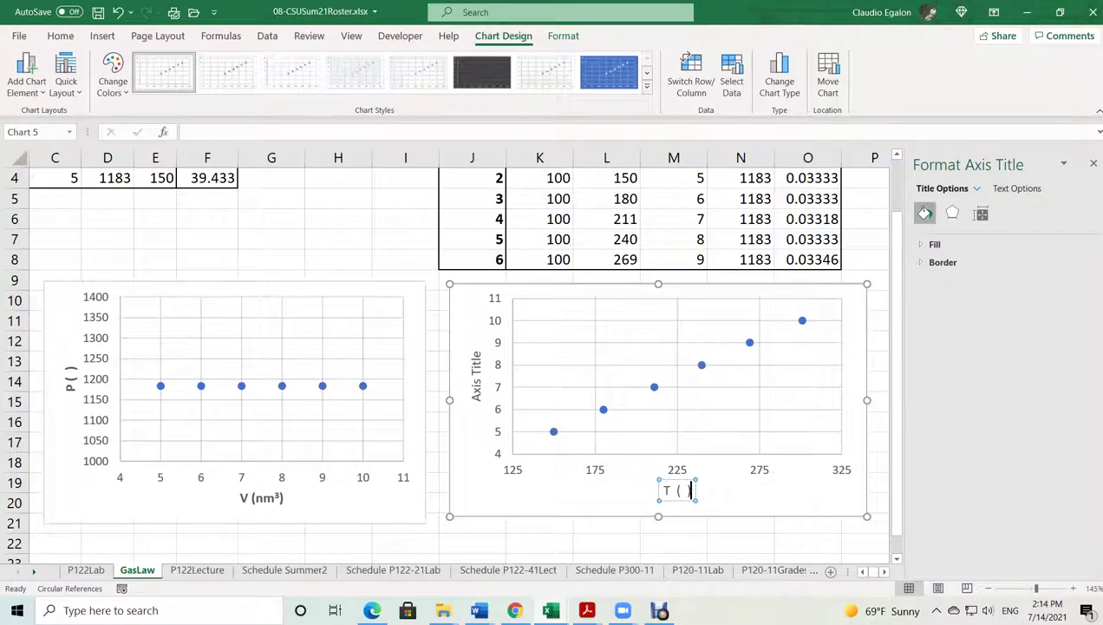
Replace the V against T chart's vertical axis title with the "V (nm³)" title copied from the P against V chart
{"action": "left_click", "coordinate": [475, 382]}
{"action": "triple_click", "coordinate": [476, 382]}
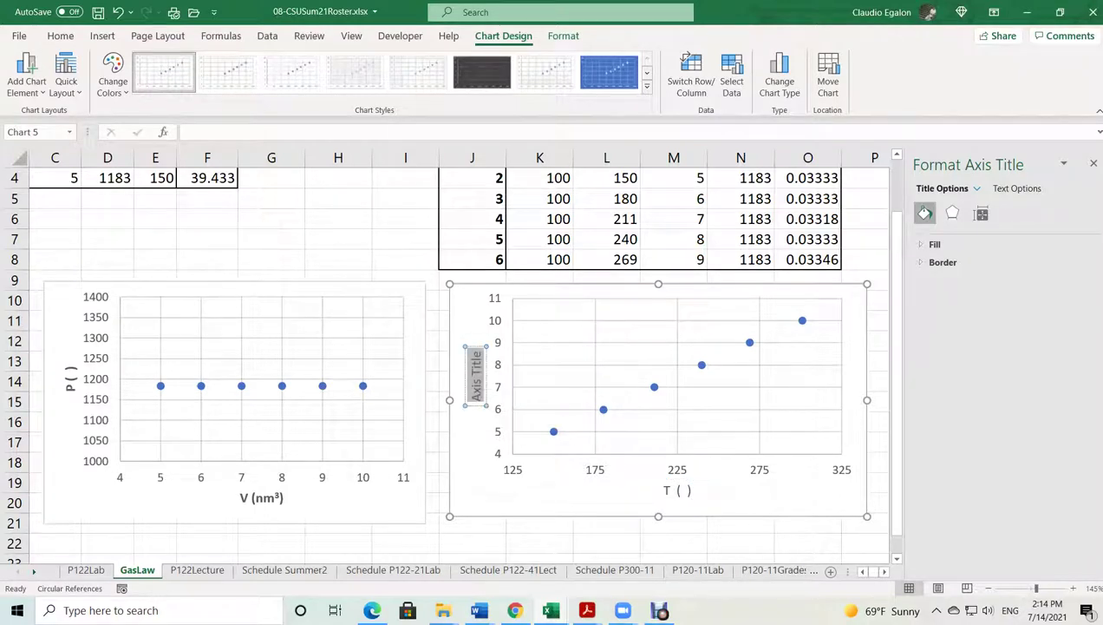
{"action": "left_click", "coordinate": [247, 497]}
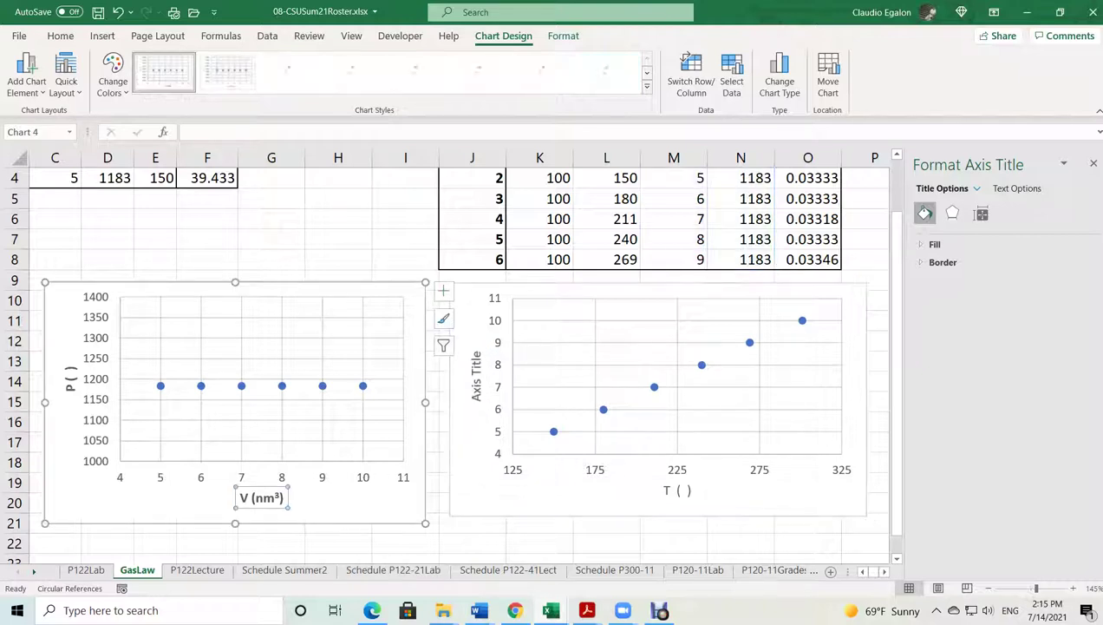
{"action": "triple_click", "coordinate": [246, 497]}
{"action": "key", "text": "ctrl+c"}
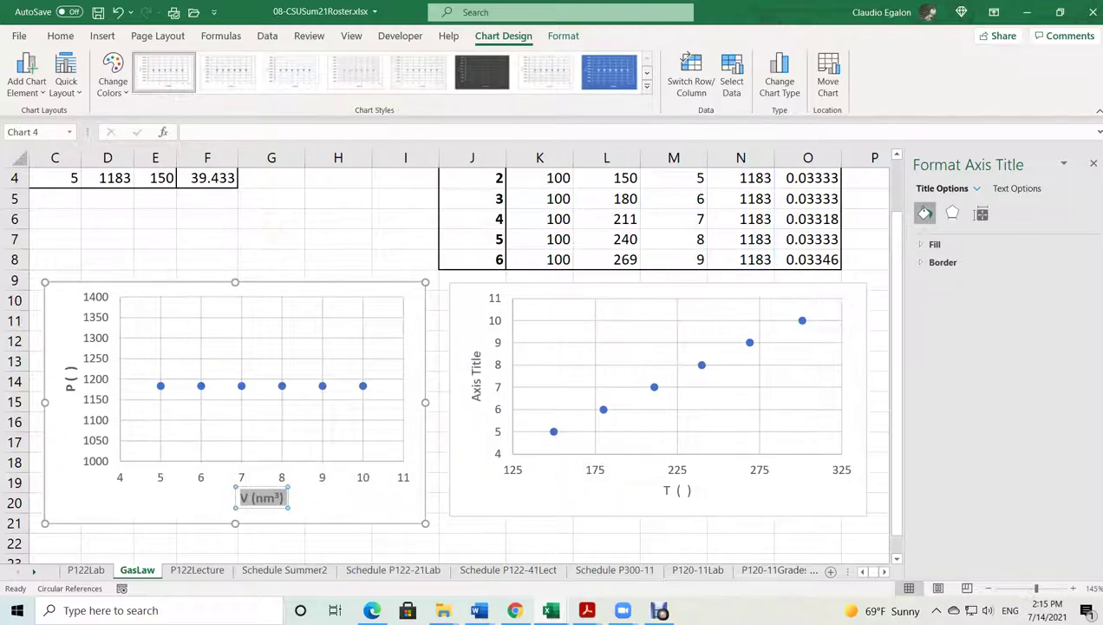
{"action": "left_click", "coordinate": [475, 384]}
{"action": "triple_click", "coordinate": [475, 385]}
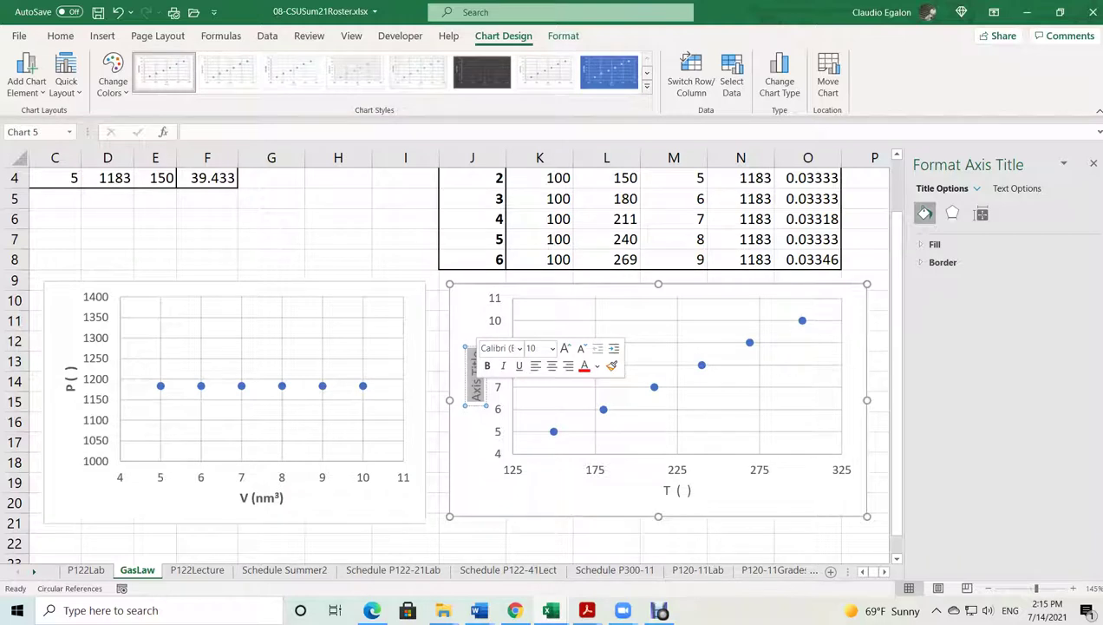
{"action": "key", "text": "ctrl+v"}
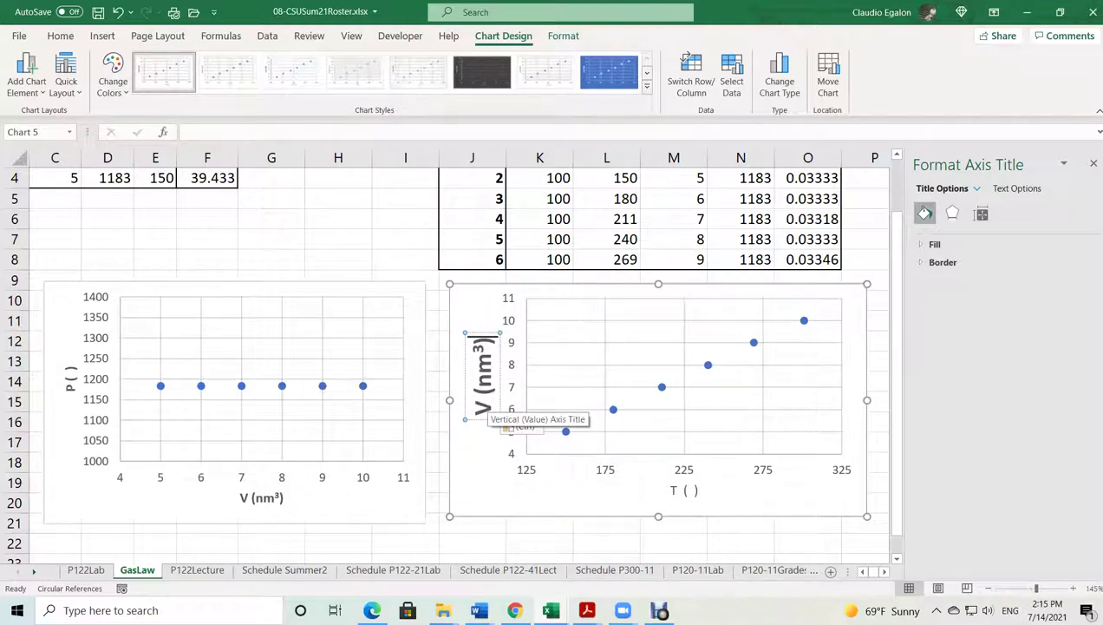
{"action": "double_click", "coordinate": [483, 408]}
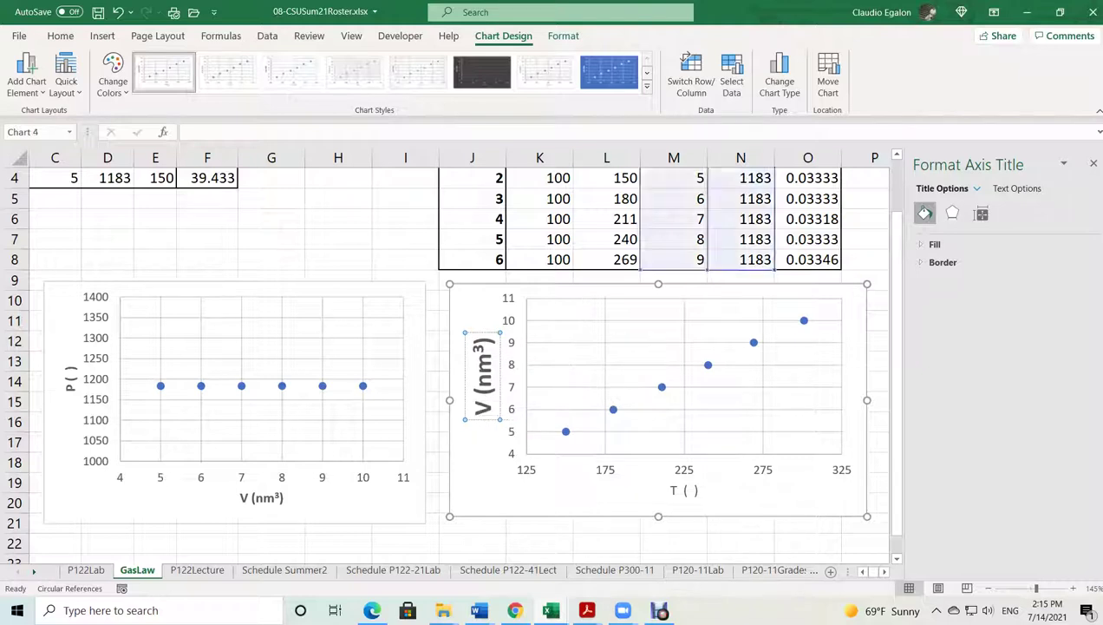
Try copying the P against V chart's horizontal axis title again and pasting it onto the V against T chart's selected vertical axis title
{"action": "left_click", "coordinate": [260, 498]}
{"action": "triple_click", "coordinate": [260, 497]}
{"action": "key", "text": "ctrl+c"}
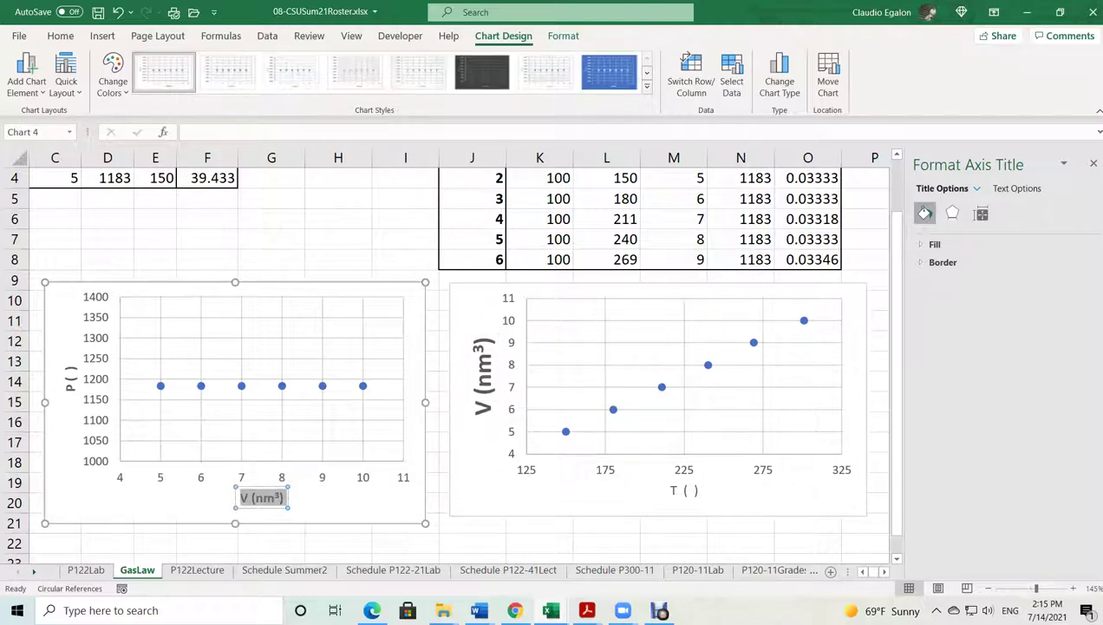
{"action": "left_click", "coordinate": [482, 373]}
{"action": "key", "text": "ctrl+v"}
{"action": "left_click", "coordinate": [685, 490]}
{"action": "triple_click", "coordinate": [685, 490]}
Set the V against T chart's vertical axis title to font size 10 and make its horizontal axis title bold
{"action": "left_click", "coordinate": [482, 373]}
{"action": "triple_click", "coordinate": [483, 373]}
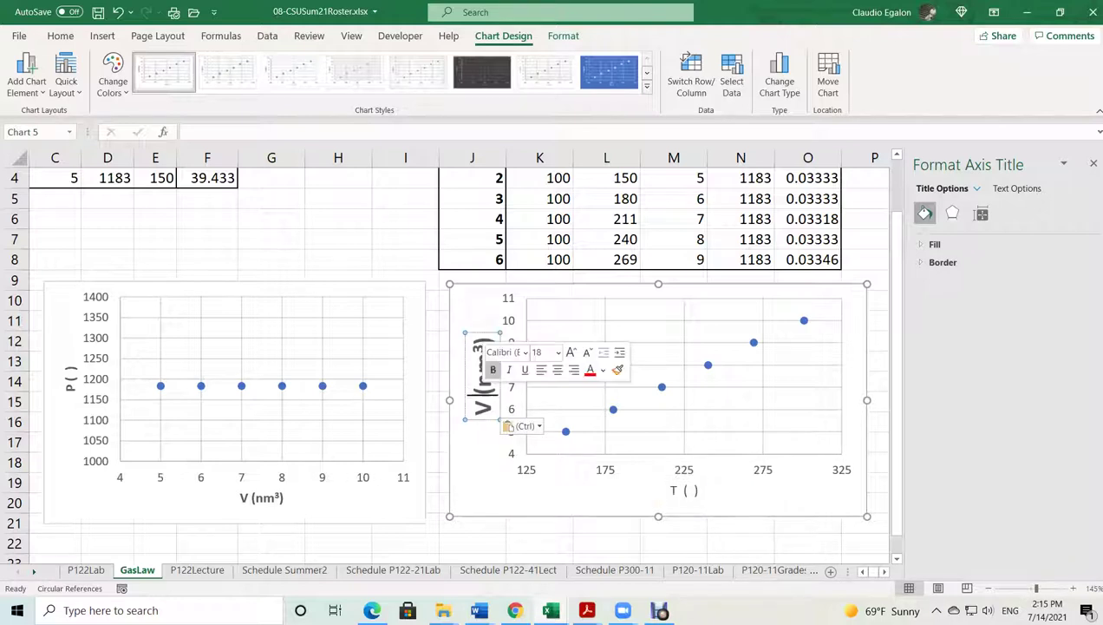
{"action": "left_click", "coordinate": [558, 352]}
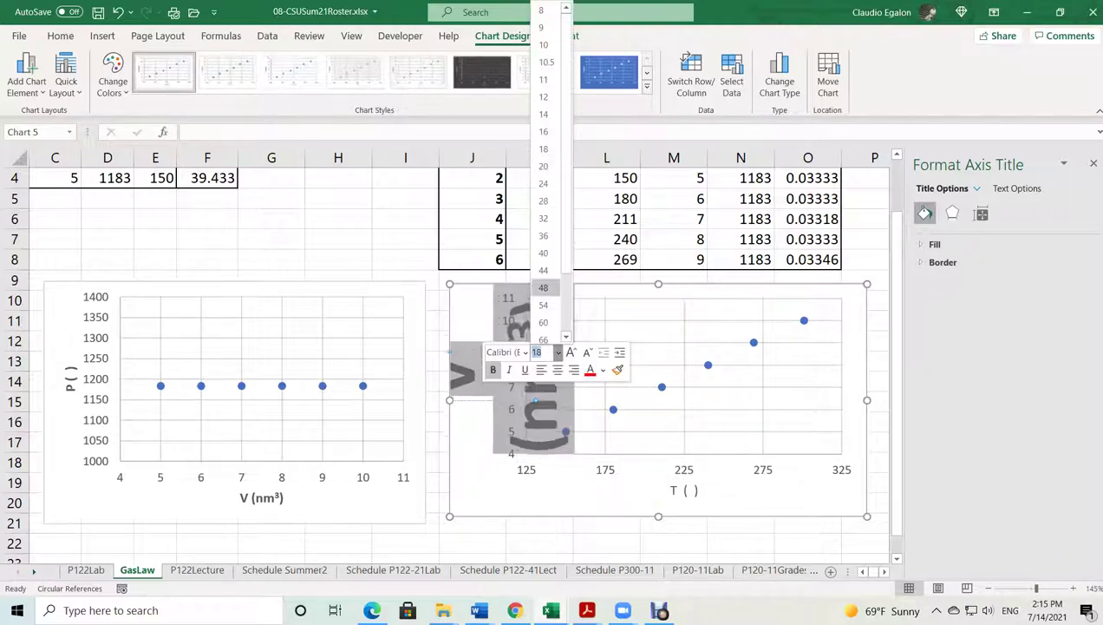
{"action": "left_click", "coordinate": [544, 44]}
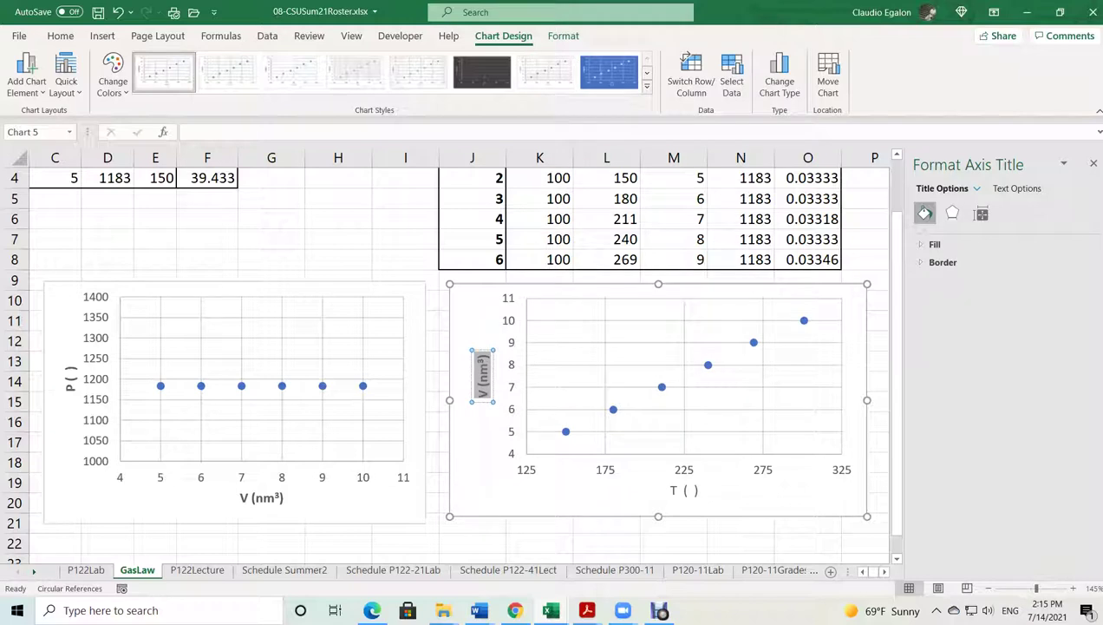
{"action": "left_click", "coordinate": [685, 490]}
{"action": "triple_click", "coordinate": [677, 490]}
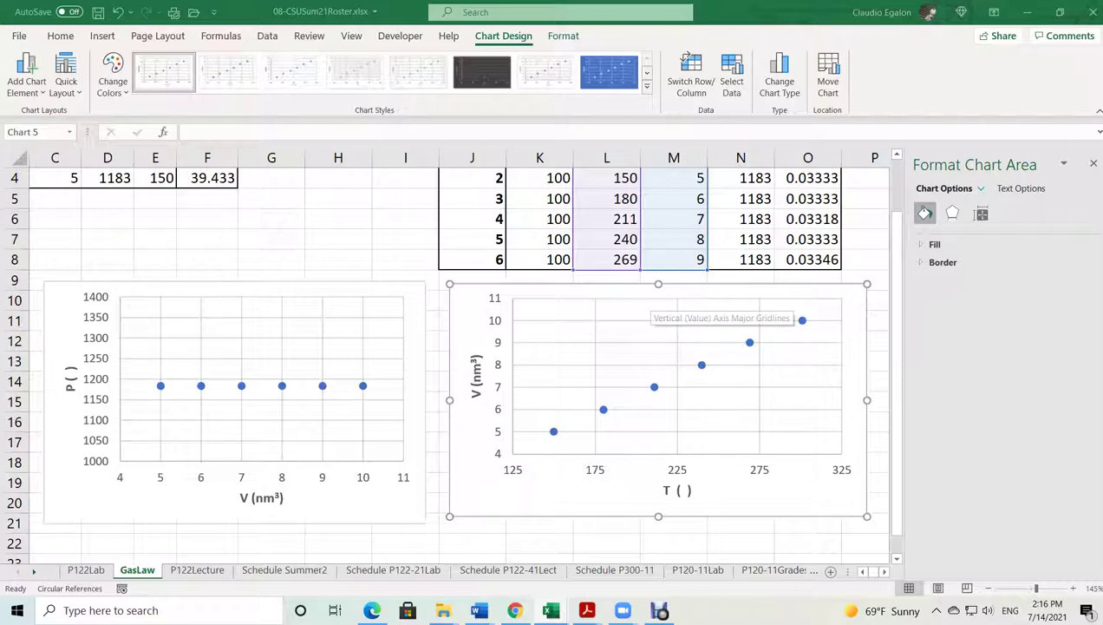
Switch to VRLab 02- Gas LawsCorrected.docx in Word and examine graph instruction 9, the initial and final values table and the Procedure A heading
{"action": "mouse_move", "coordinate": [479, 610]}
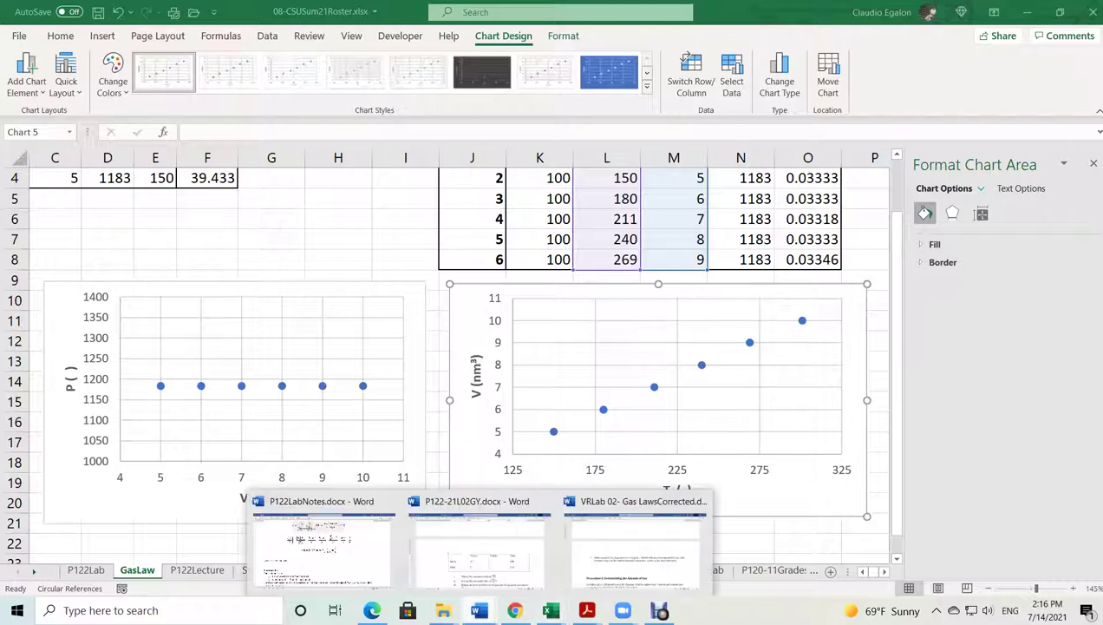
{"action": "left_click", "coordinate": [635, 542]}
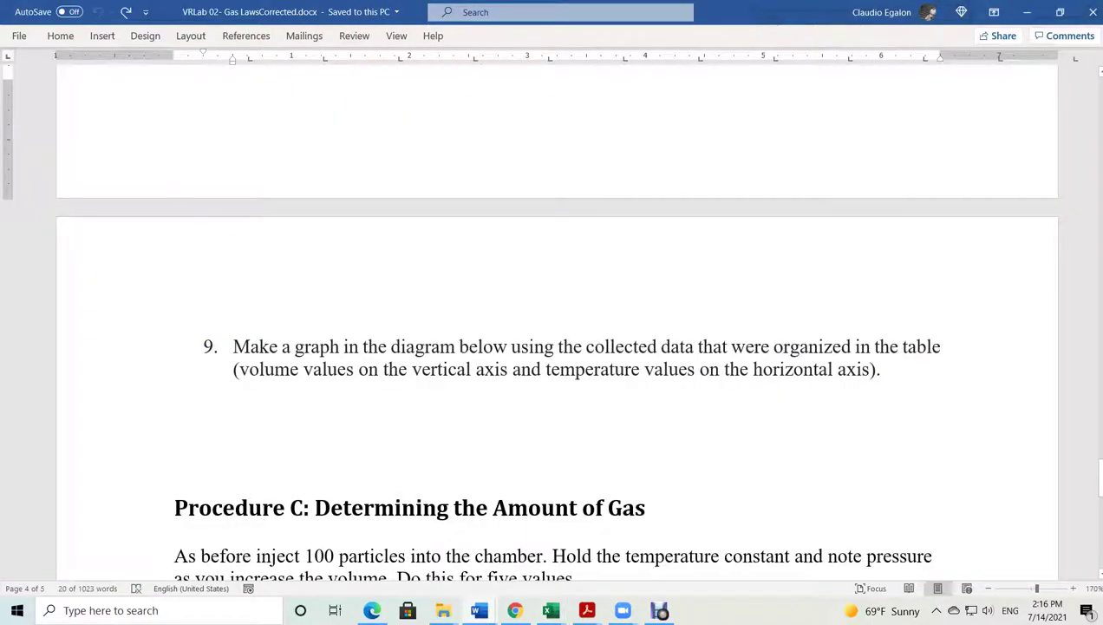
{"action": "triple_click", "coordinate": [359, 368]}
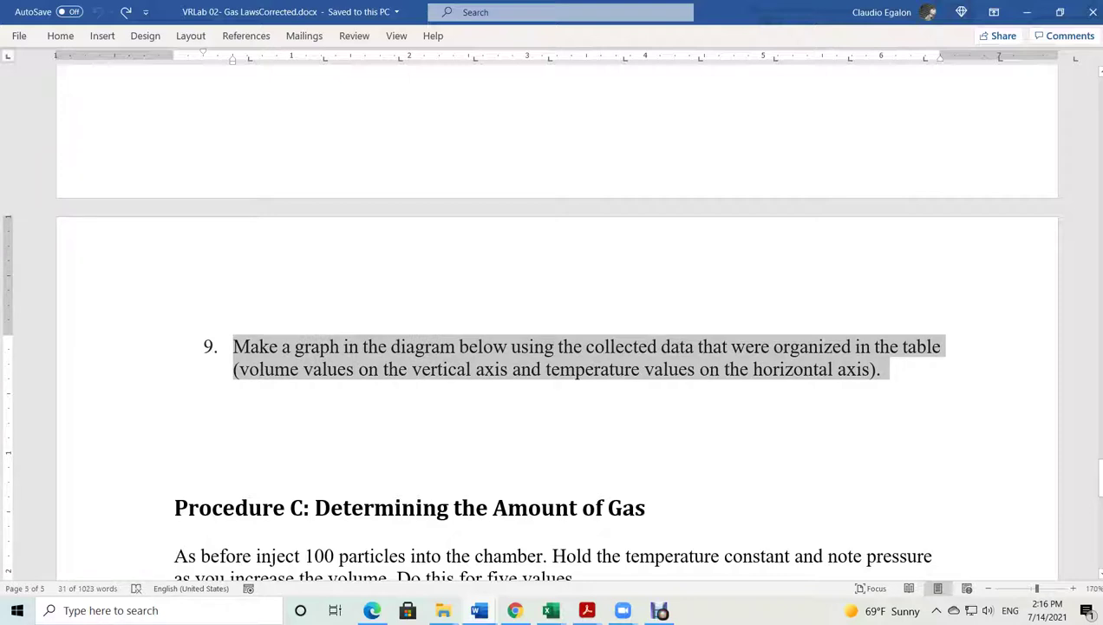
{"action": "scroll", "coordinate": [556, 313], "scroll_direction": "down", "scroll_amount": 3}
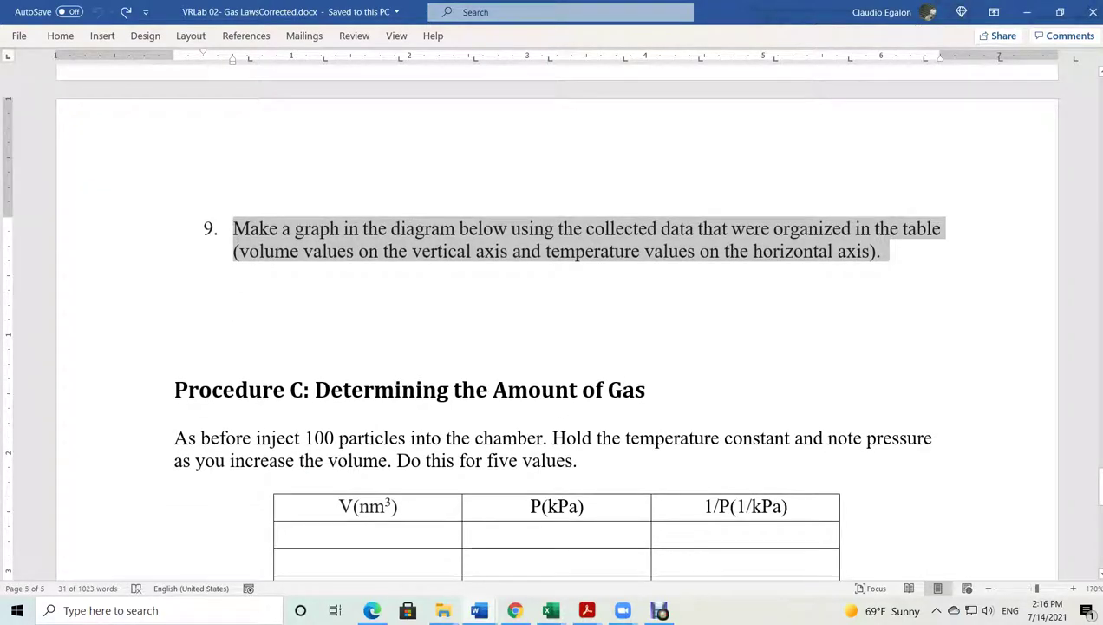
{"action": "scroll", "coordinate": [555, 313], "scroll_direction": "up", "scroll_amount": 15}
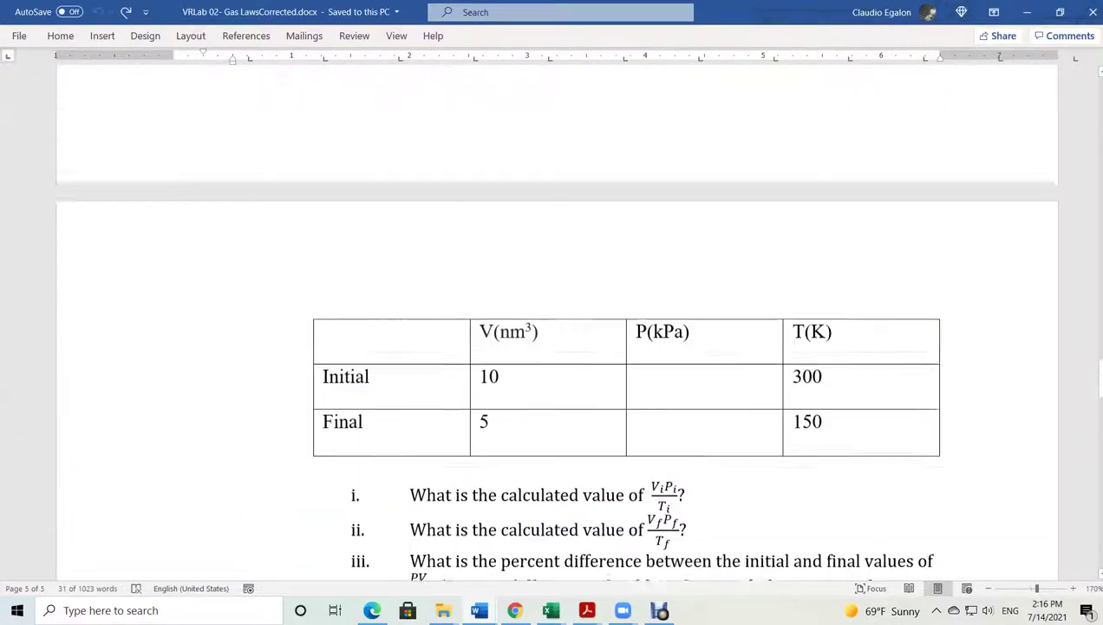
{"action": "scroll", "coordinate": [555, 321], "scroll_direction": "up", "scroll_amount": 20}
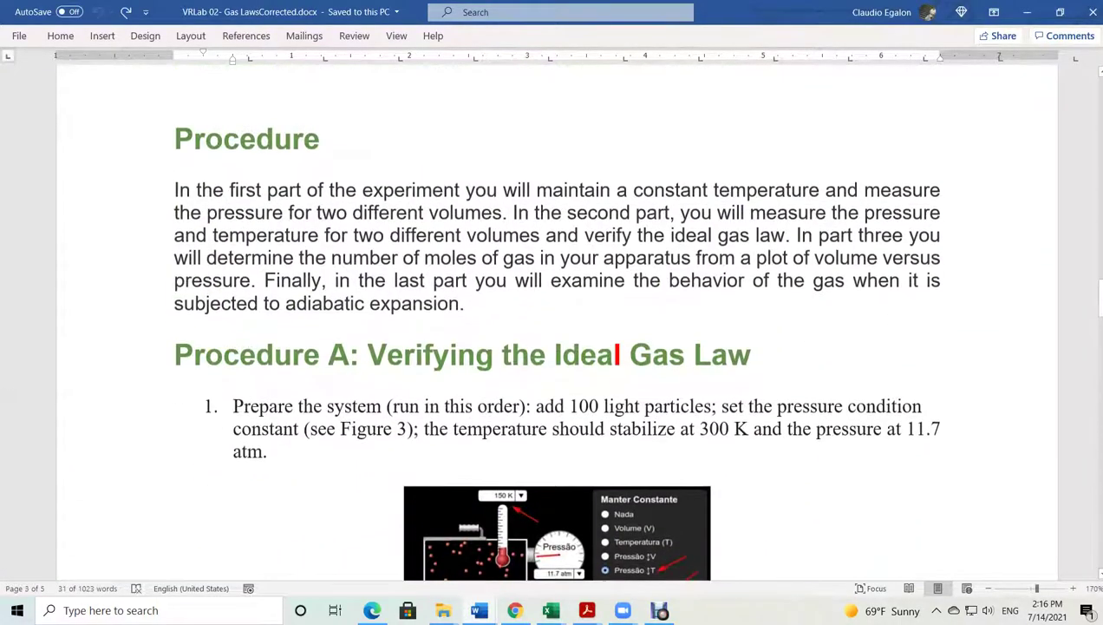
{"action": "triple_click", "coordinate": [618, 354]}
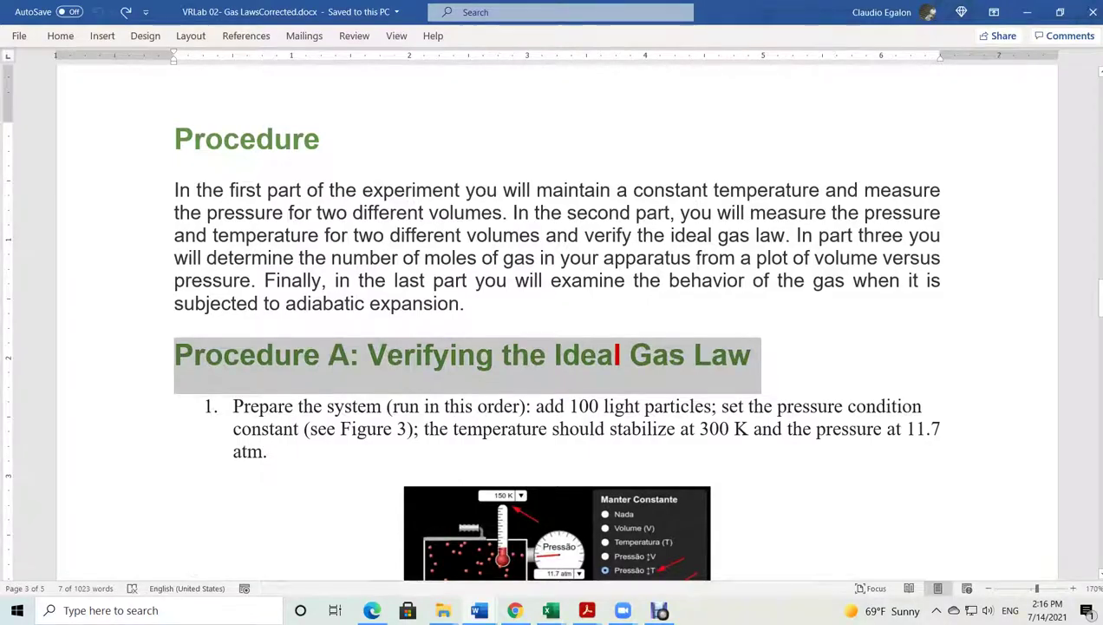
Examine the graphing questions 6 to 9, Procedure C and the closing questions of the lab document
{"action": "scroll", "coordinate": [617, 354], "scroll_direction": "down", "scroll_amount": 5}
{"action": "scroll", "coordinate": [556, 321], "scroll_direction": "down", "scroll_amount": 20}
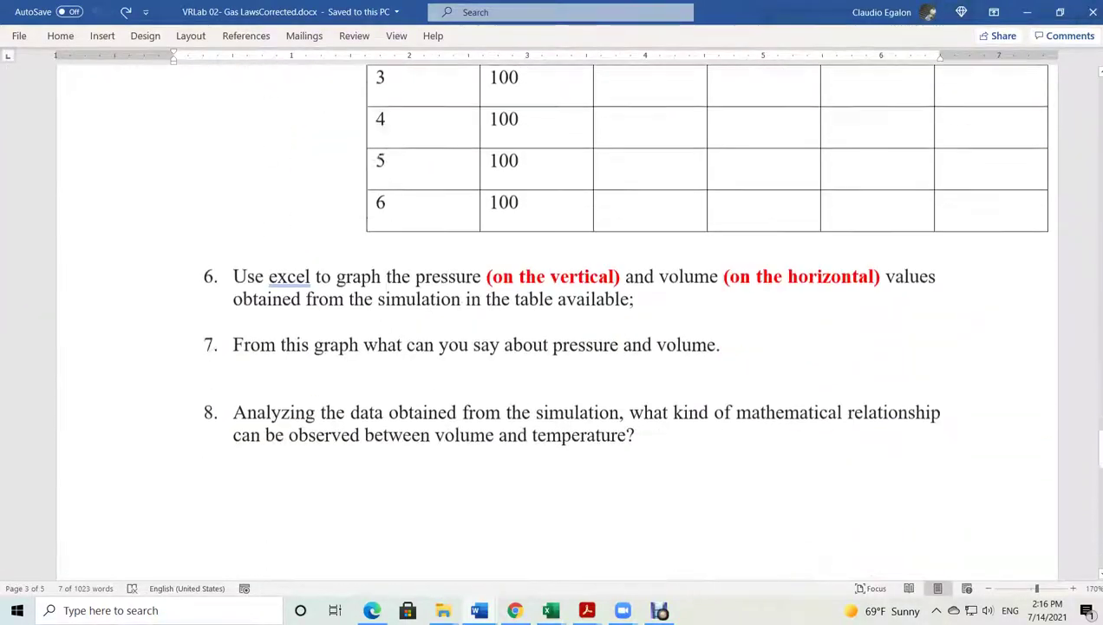
{"action": "scroll", "coordinate": [555, 321], "scroll_direction": "down", "scroll_amount": 6}
{"action": "triple_click", "coordinate": [381, 272]}
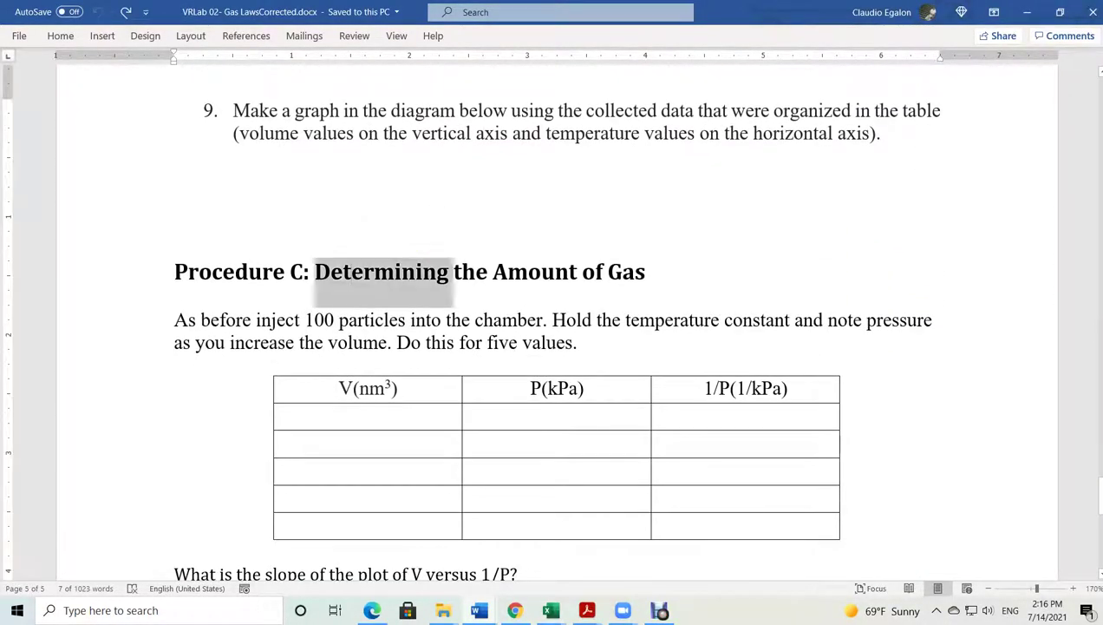
{"action": "scroll", "coordinate": [555, 321], "scroll_direction": "down", "scroll_amount": 12}
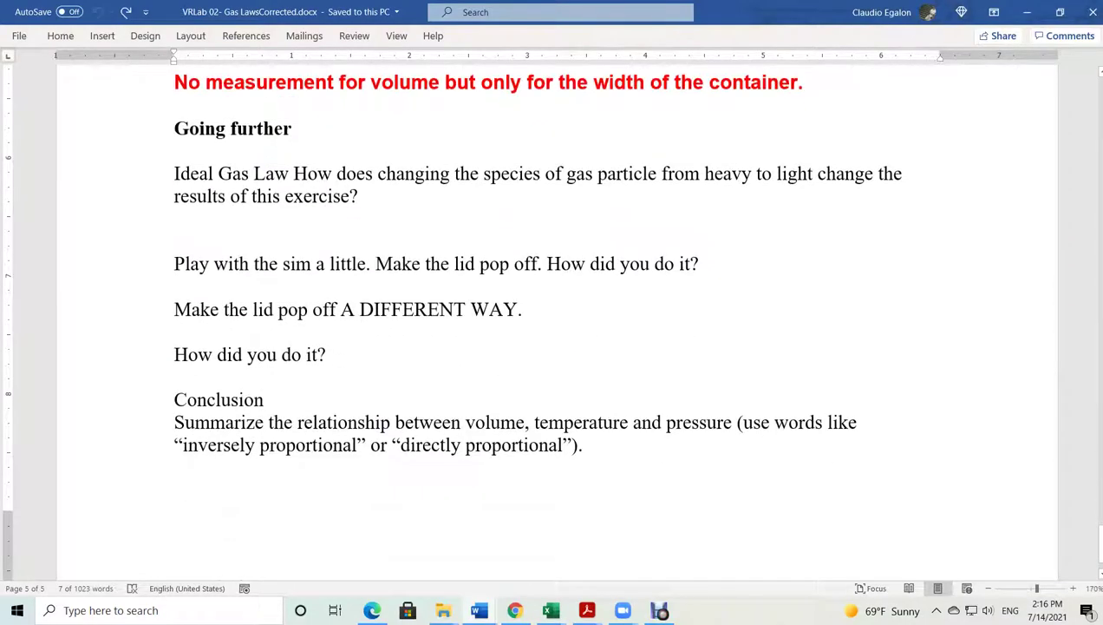
{"action": "scroll", "coordinate": [555, 321], "scroll_direction": "up", "scroll_amount": 15}
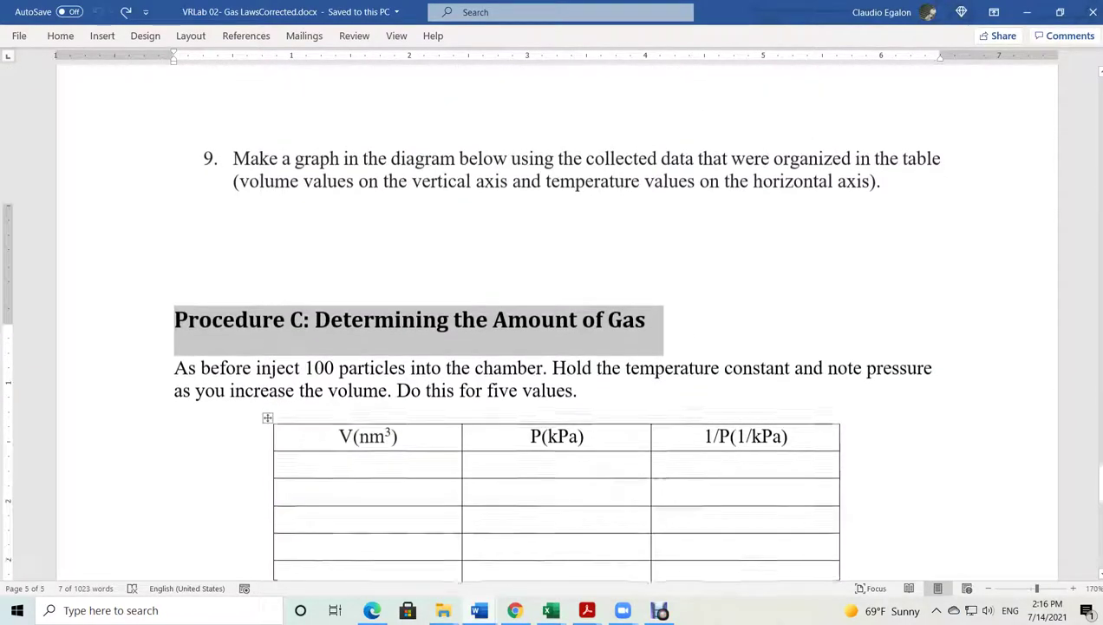
{"action": "scroll", "coordinate": [555, 321], "scroll_direction": "up", "scroll_amount": 3}
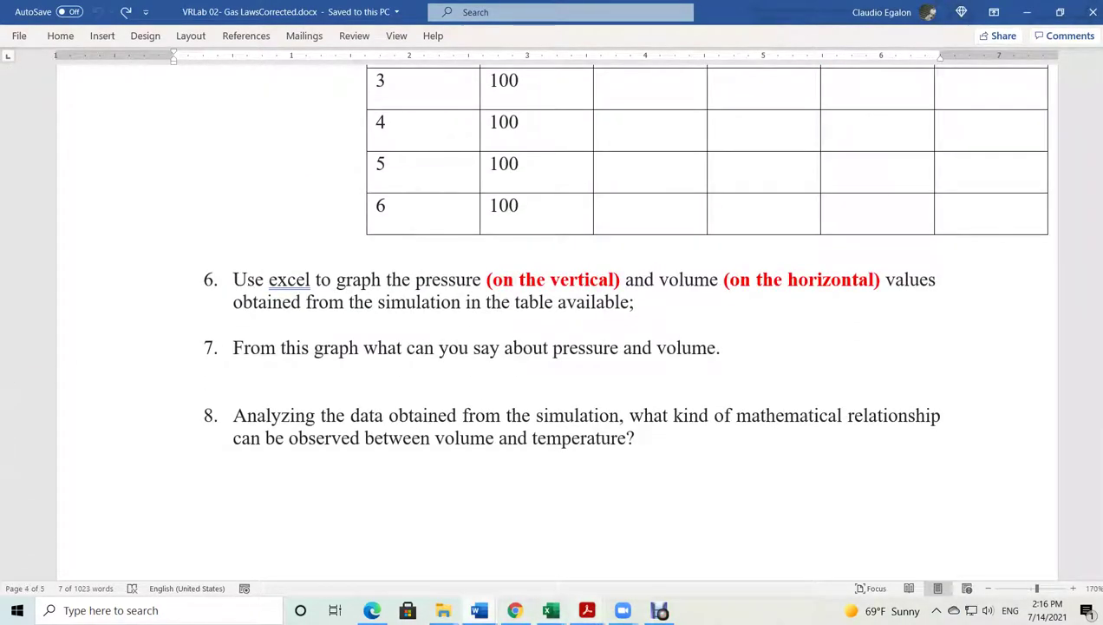
Switch to P122-21L02GY.docx and examine Procedure A, the six-state table, graph instruction 9, Procedure C and the closing questions
{"action": "left_click", "coordinate": [479, 610]}
{"action": "left_click", "coordinate": [479, 546]}
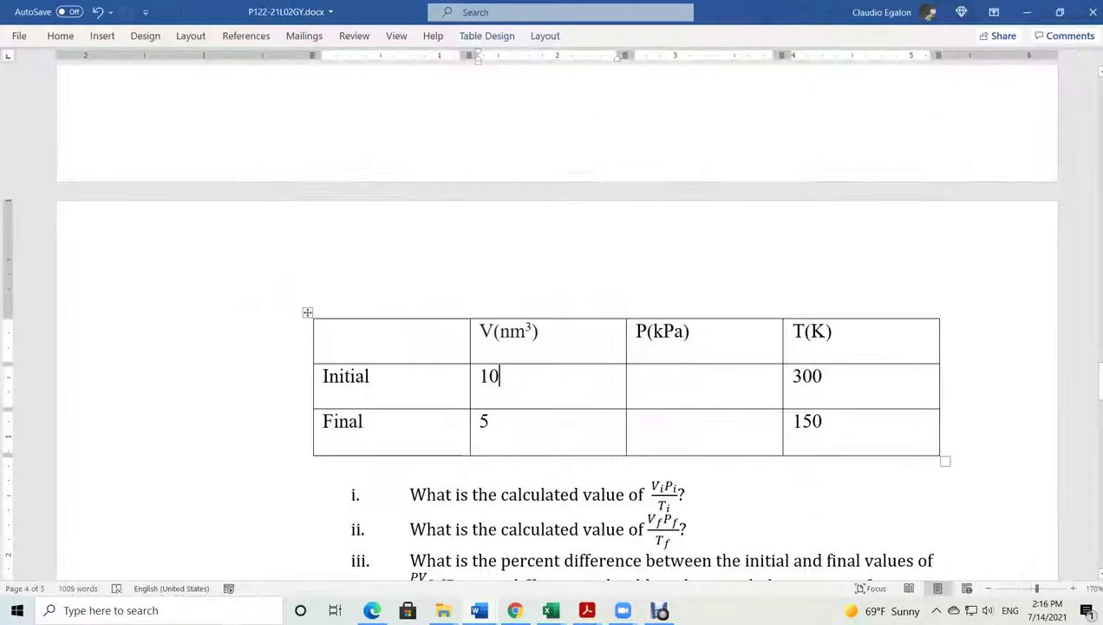
{"action": "scroll", "coordinate": [555, 321], "scroll_direction": "up", "scroll_amount": 8}
{"action": "scroll", "coordinate": [556, 321], "scroll_direction": "up", "scroll_amount": 6}
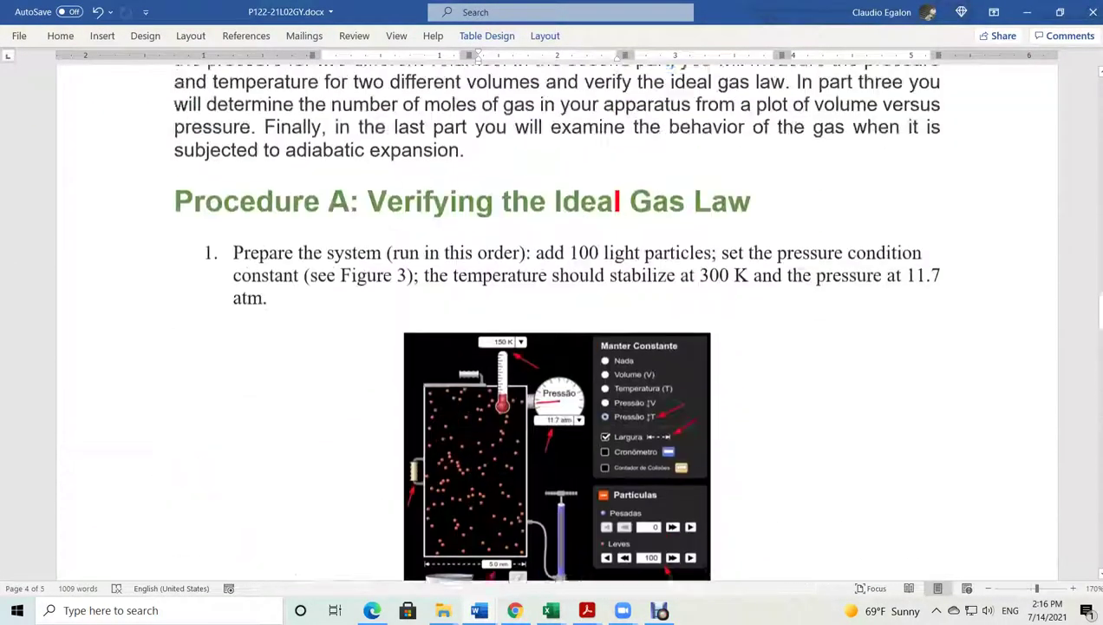
{"action": "scroll", "coordinate": [556, 321], "scroll_direction": "down", "scroll_amount": 10}
{"action": "scroll", "coordinate": [555, 321], "scroll_direction": "down", "scroll_amount": 15}
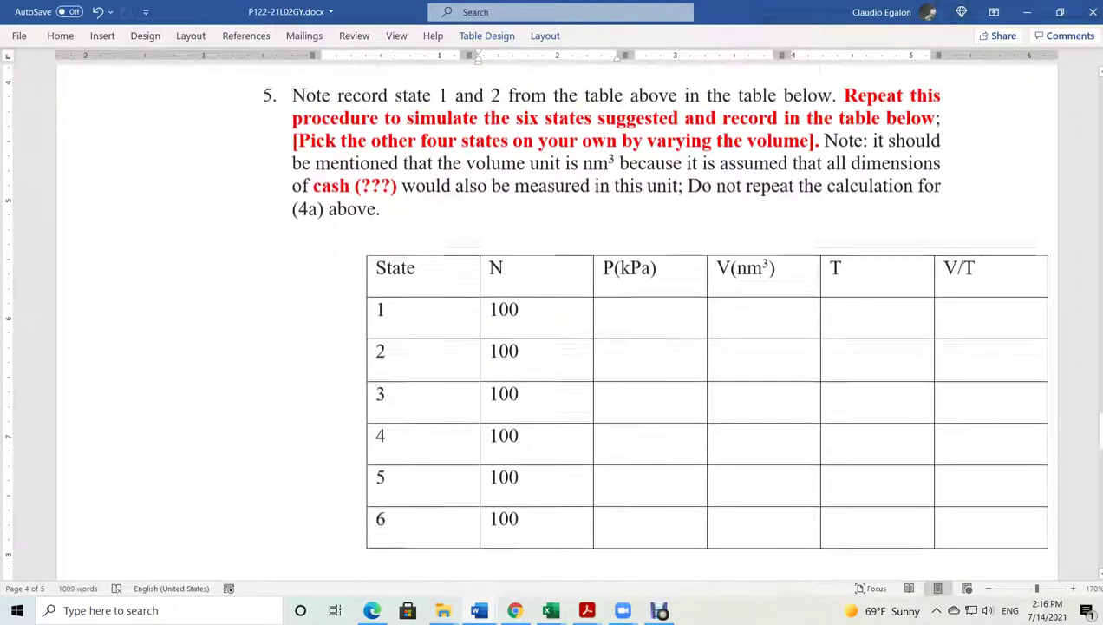
{"action": "scroll", "coordinate": [555, 321], "scroll_direction": "up", "scroll_amount": 2}
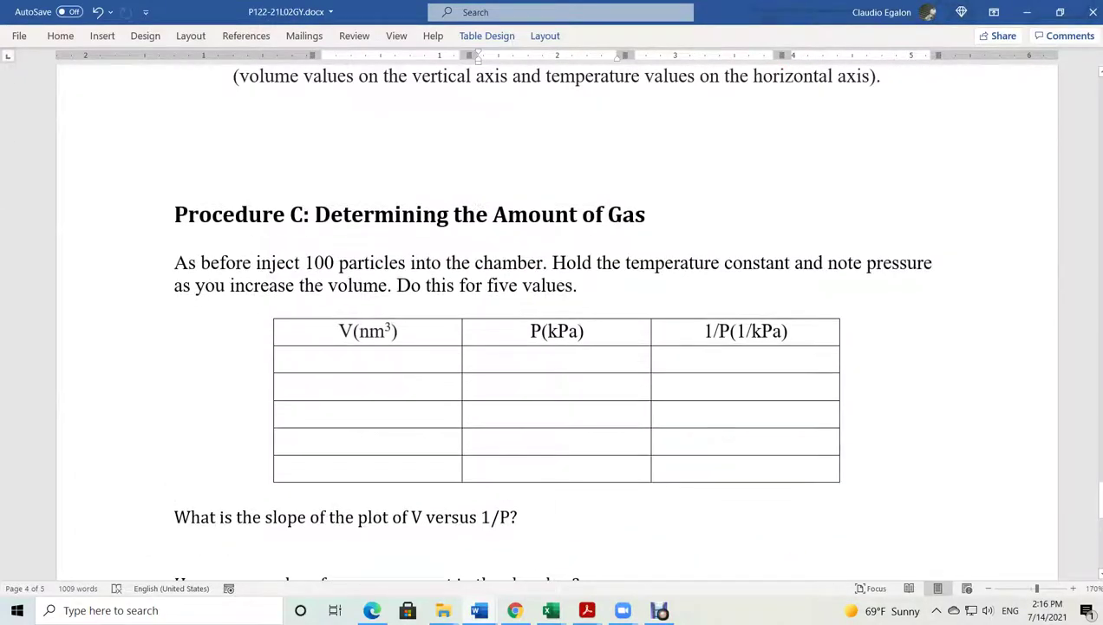
{"action": "scroll", "coordinate": [555, 321], "scroll_direction": "down", "scroll_amount": 7}
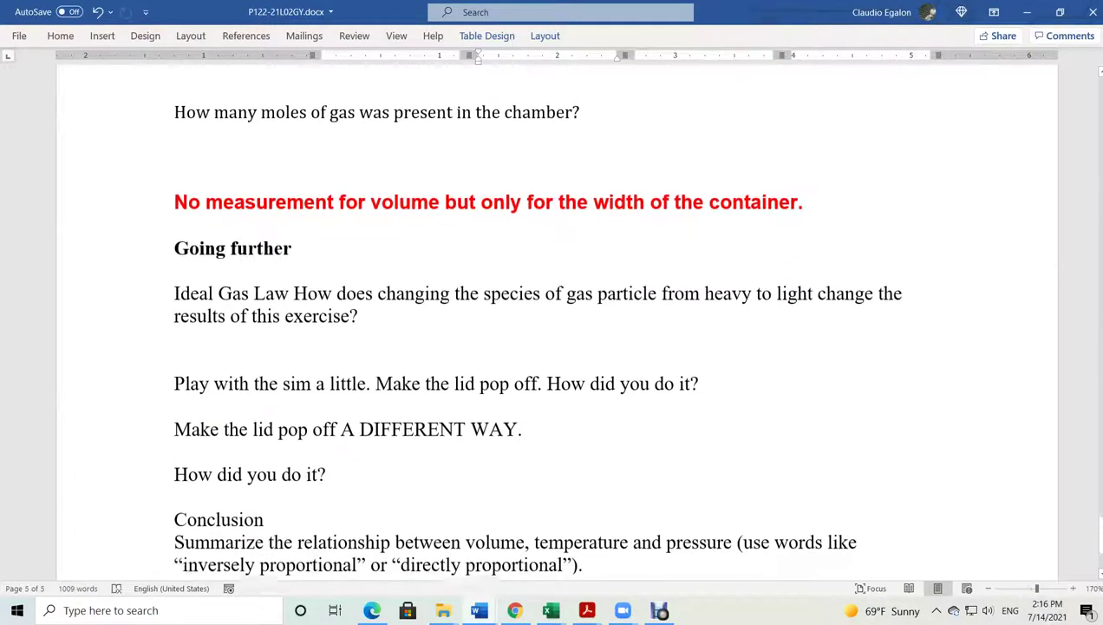
{"action": "scroll", "coordinate": [555, 321], "scroll_direction": "up", "scroll_amount": 3}
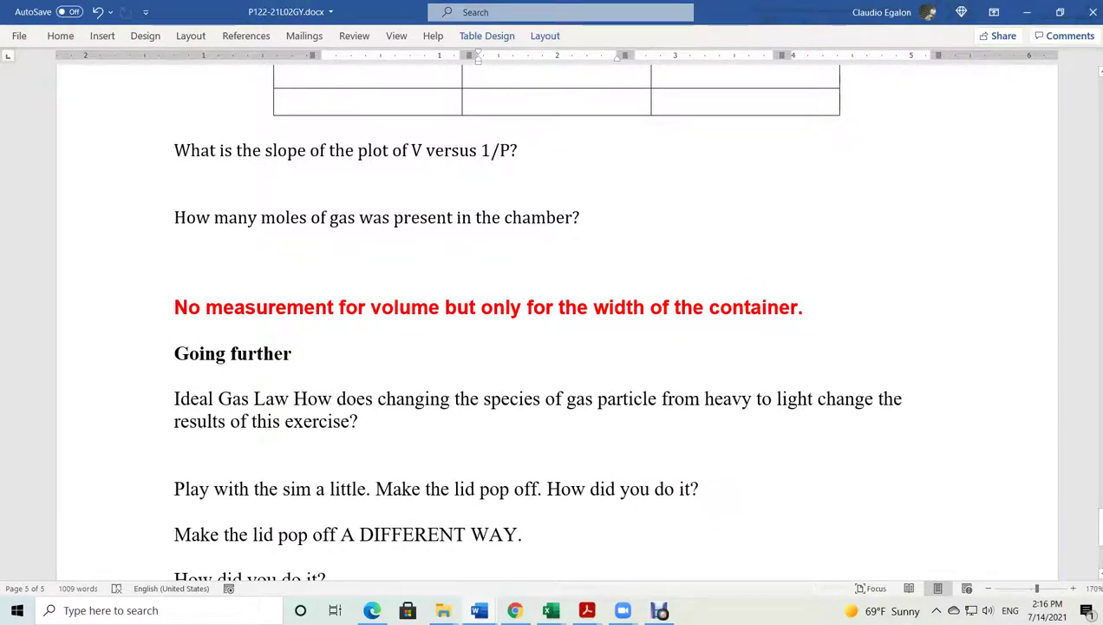
{"action": "scroll", "coordinate": [555, 321], "scroll_direction": "up", "scroll_amount": 4}
{"action": "scroll", "coordinate": [556, 321], "scroll_direction": "up", "scroll_amount": 1}
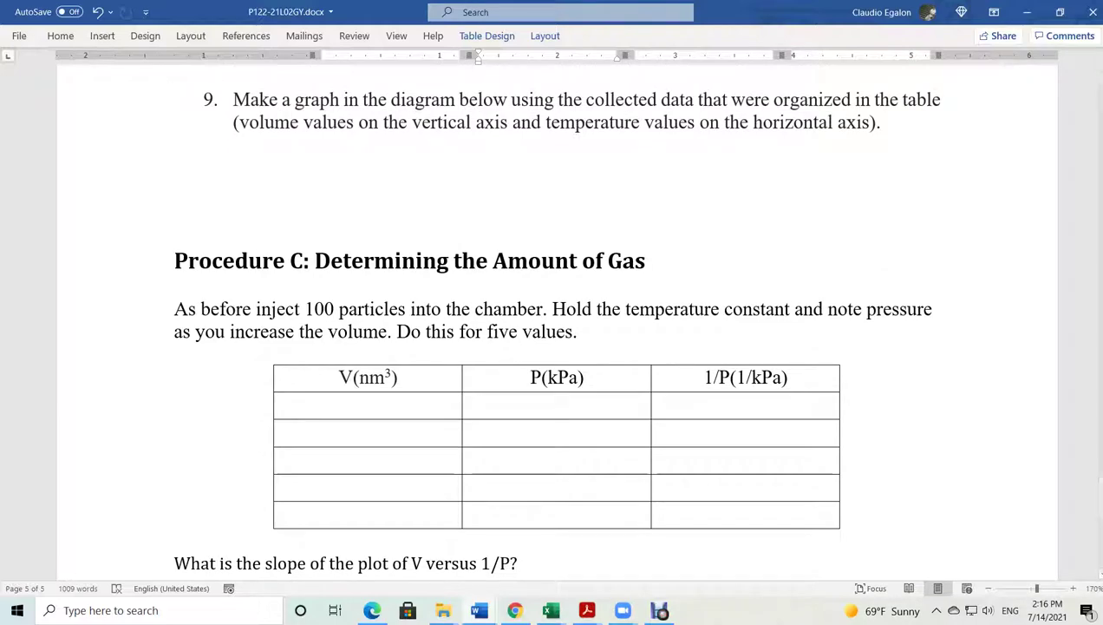
{"action": "left_click", "coordinate": [1027, 12]}
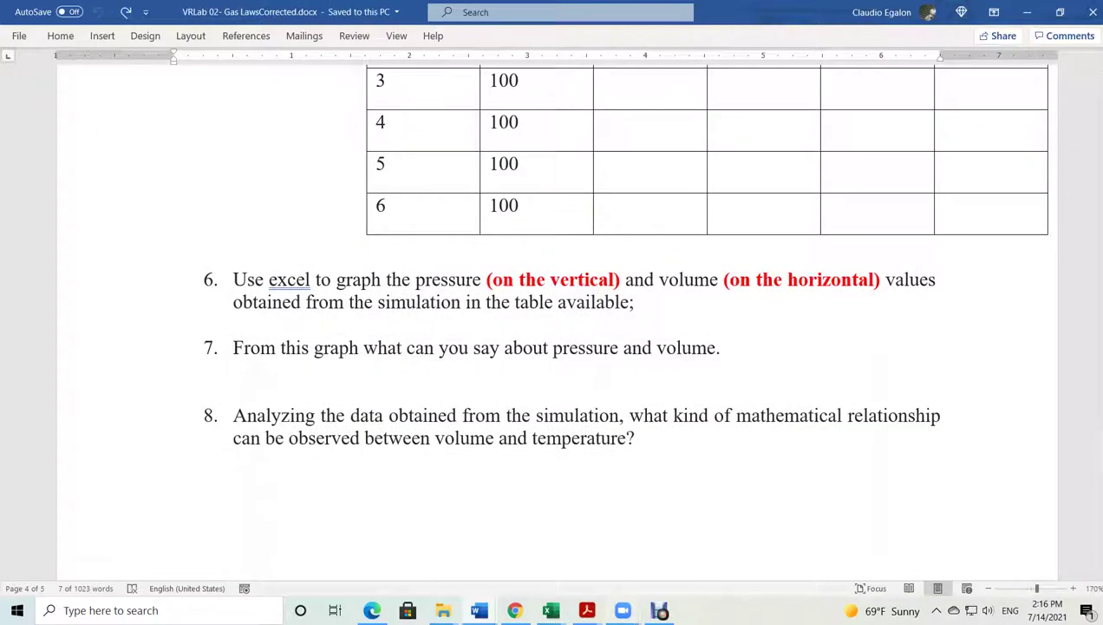
Switch to 08-CSUSum21Roster.xlsx in Excel and increase the V against T chart's height so it reaches about row 22
{"action": "mouse_move", "coordinate": [551, 610]}
{"action": "left_click", "coordinate": [629, 534]}
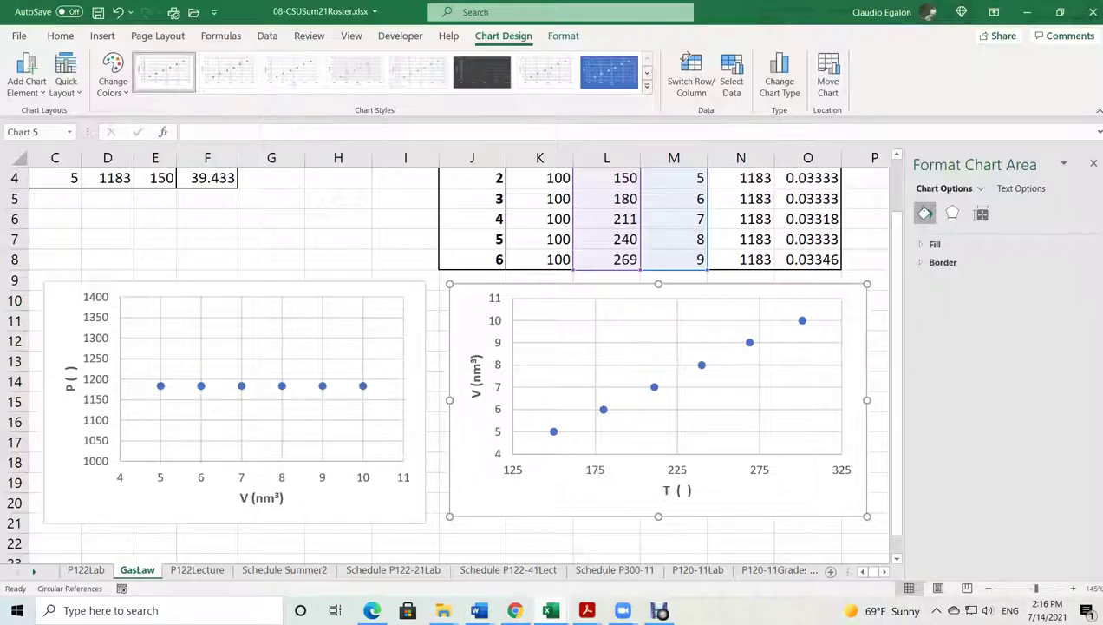
{"action": "left_click", "coordinate": [702, 364]}
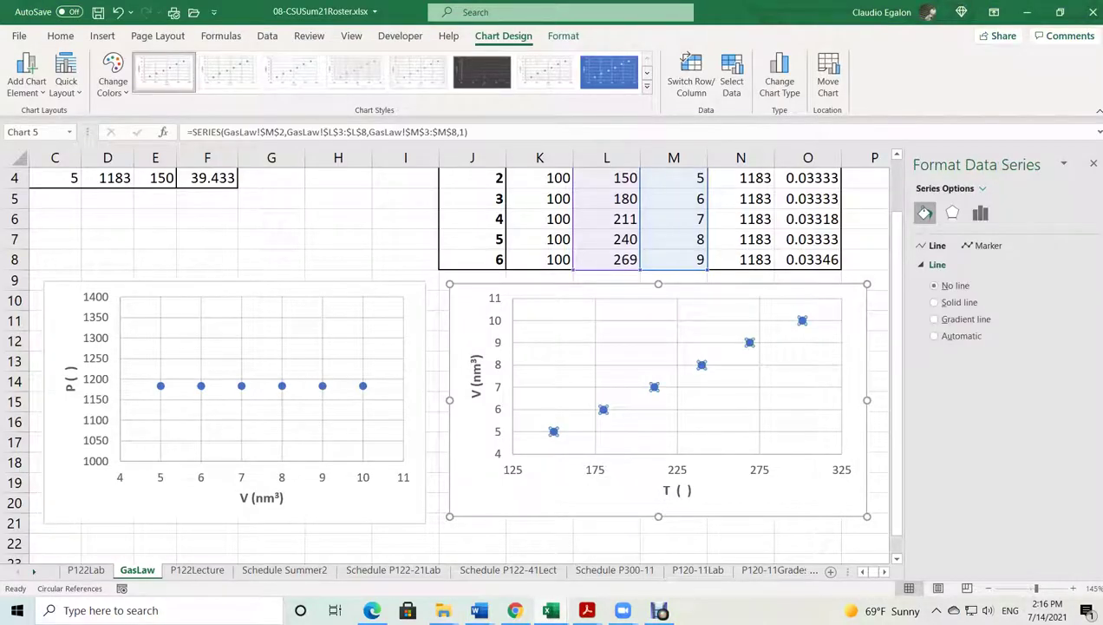
{"action": "left_click_drag", "start_coordinate": [658, 516], "coordinate": [659, 551]}
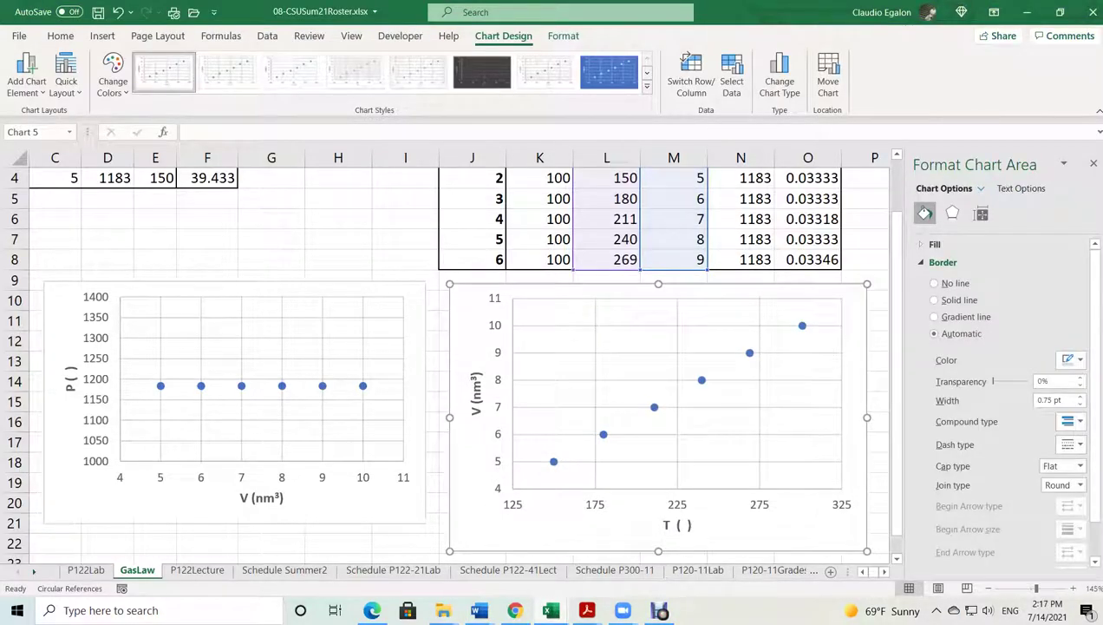
Add a linear trendline to the V against T data series, displaying its equation and R-squared value on the chart
{"action": "left_click", "coordinate": [701, 380]}
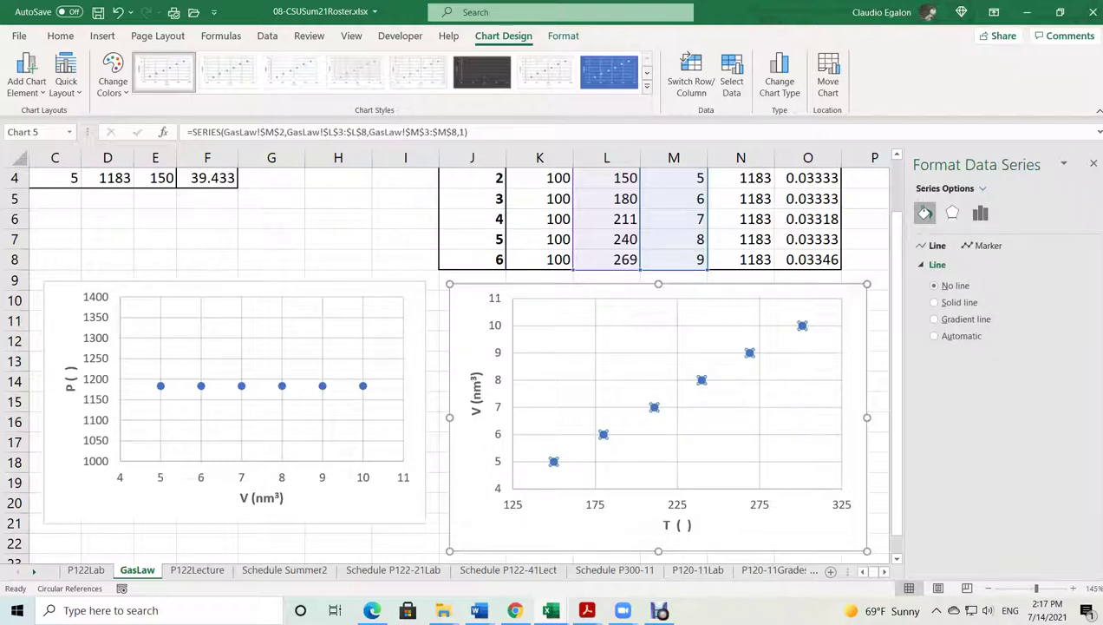
{"action": "right_click", "coordinate": [655, 407]}
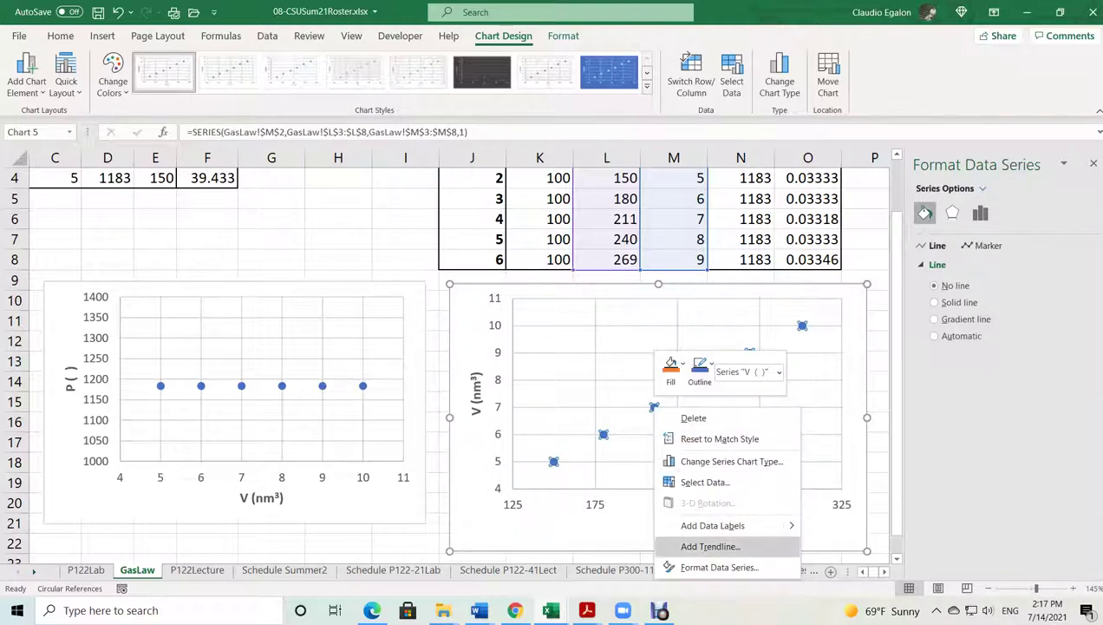
{"action": "left_click", "coordinate": [709, 546]}
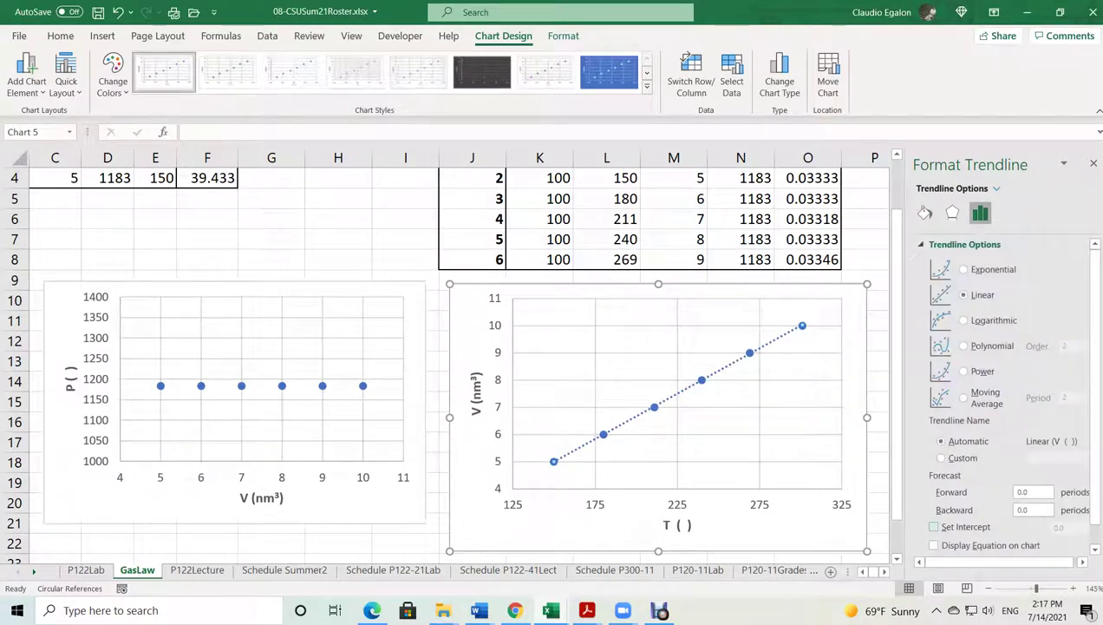
{"action": "left_click", "coordinate": [934, 545]}
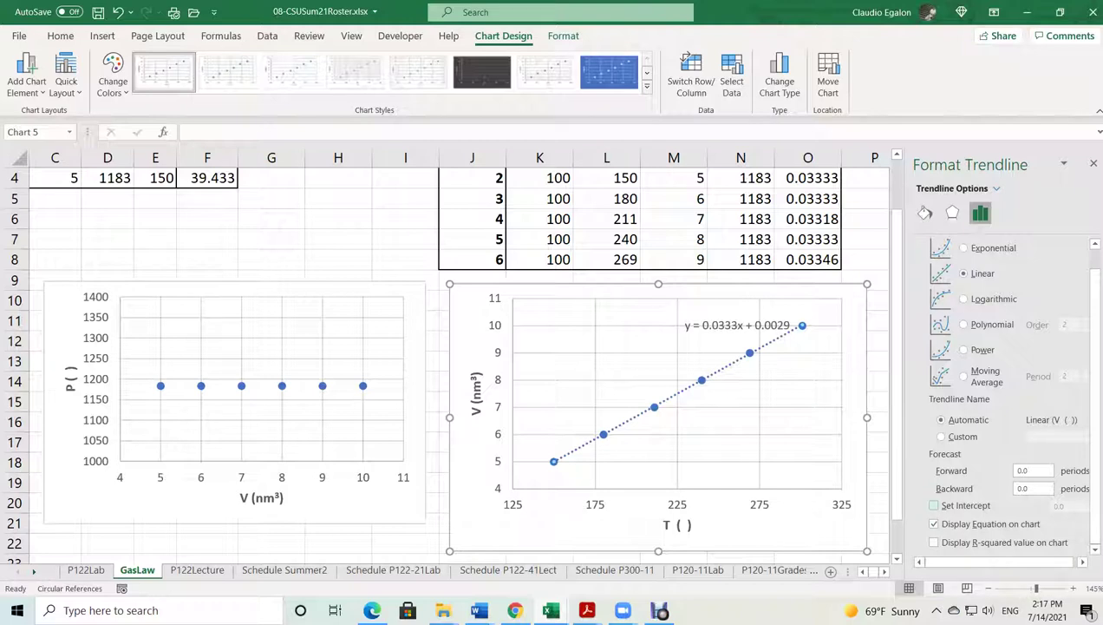
{"action": "left_click", "coordinate": [934, 542]}
Move the trendline label to the plot area's upper-left corner and rewrite its equation as V = 0.0333 T + 0.0029
{"action": "left_click_drag", "start_coordinate": [737, 308], "coordinate": [571, 315]}
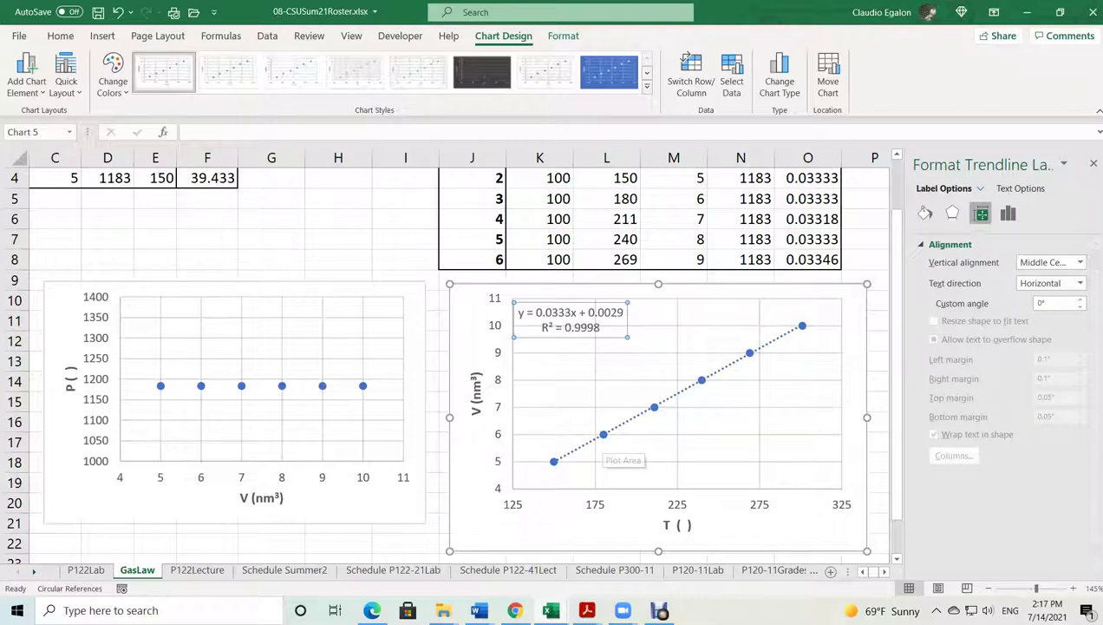
{"action": "left_click", "coordinate": [536, 313]}
{"action": "left_click_drag", "start_coordinate": [536, 313], "coordinate": [571, 313]}
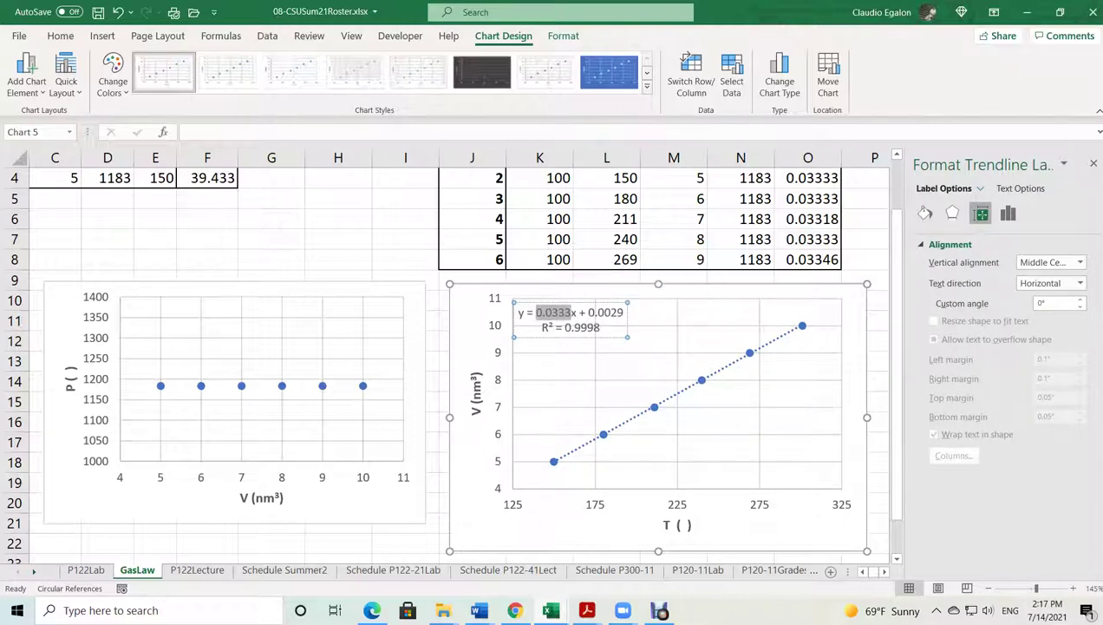
{"action": "double_click", "coordinate": [520, 313]}
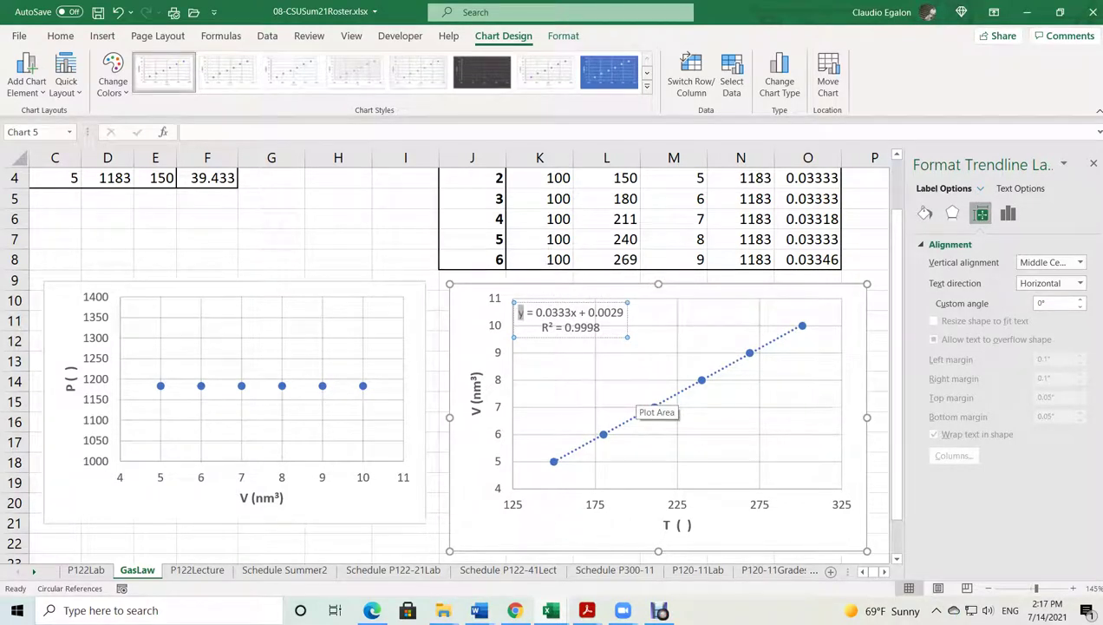
{"action": "type", "text": "V"}
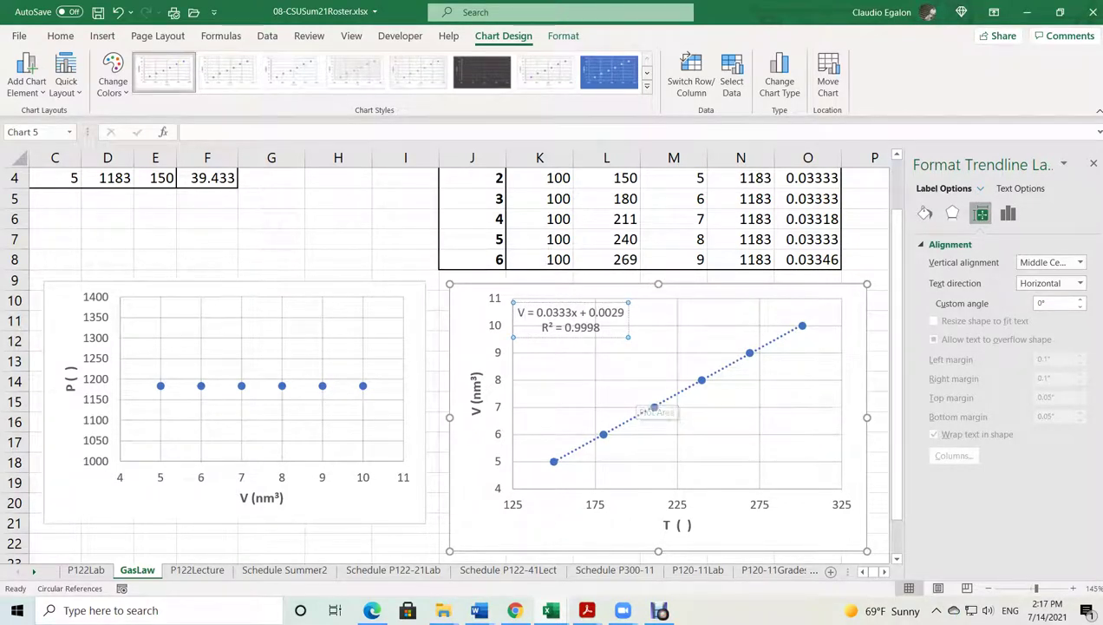
{"action": "left_click_drag", "start_coordinate": [572, 311], "coordinate": [578, 312]}
{"action": "type", "text": "T"}
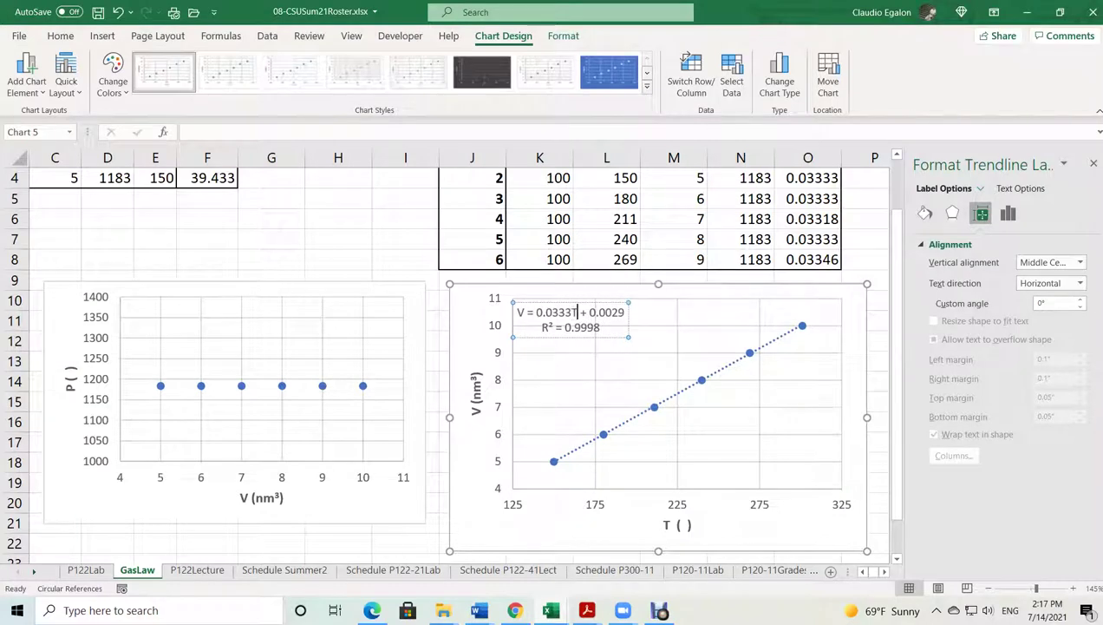
{"action": "key", "text": "Left"}
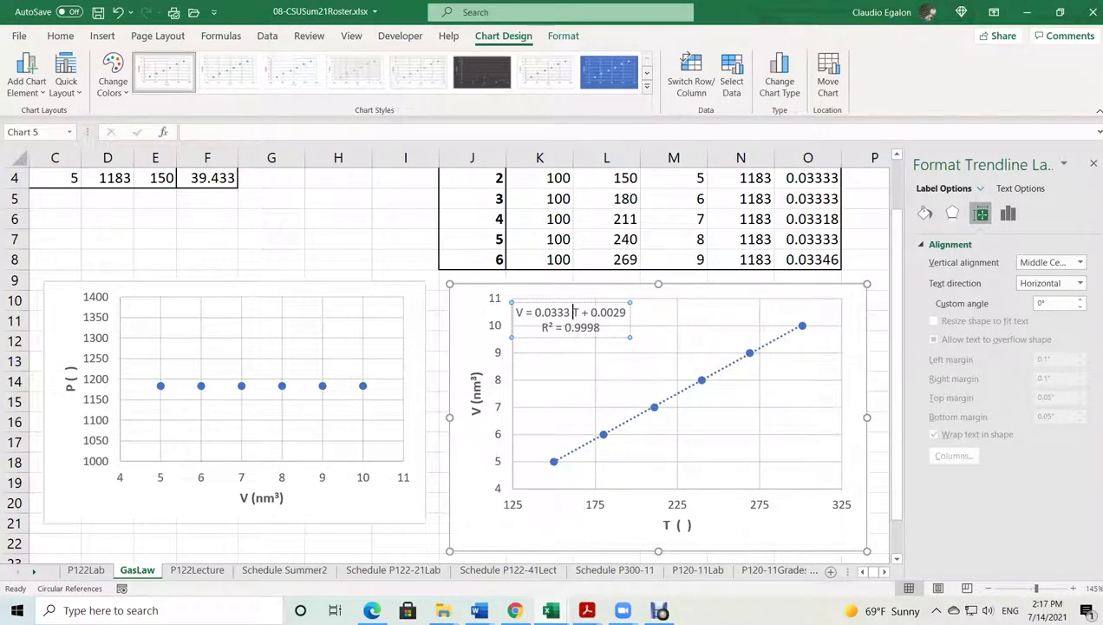
{"action": "left_click", "coordinate": [338, 259]}
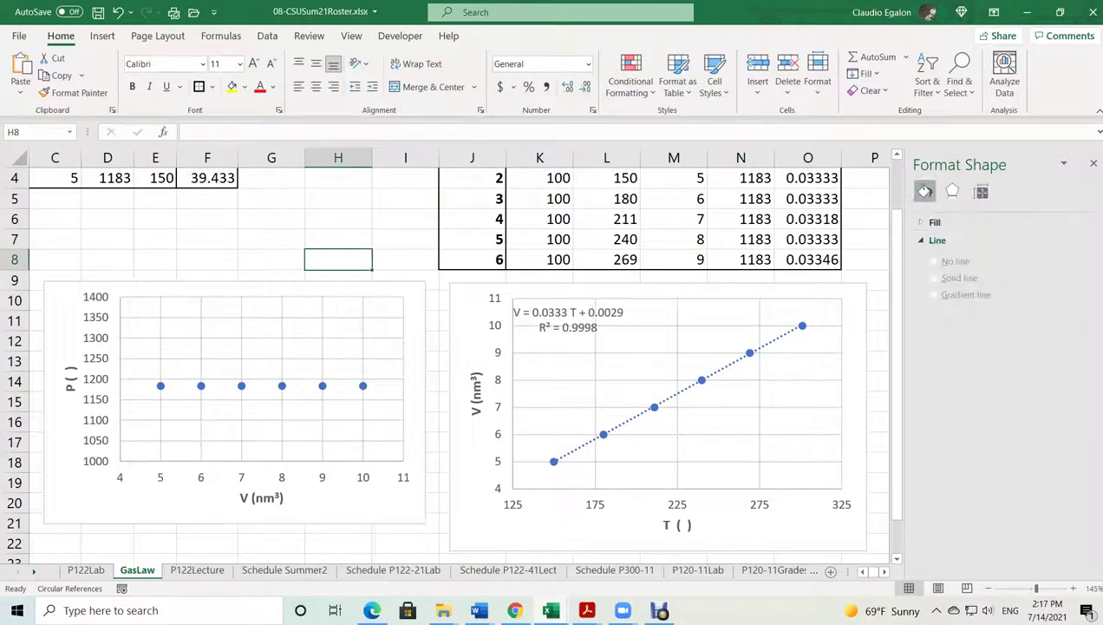
Nudge the V against T chart's trendline label slightly right and down within the plot area
{"action": "left_click", "coordinate": [568, 320]}
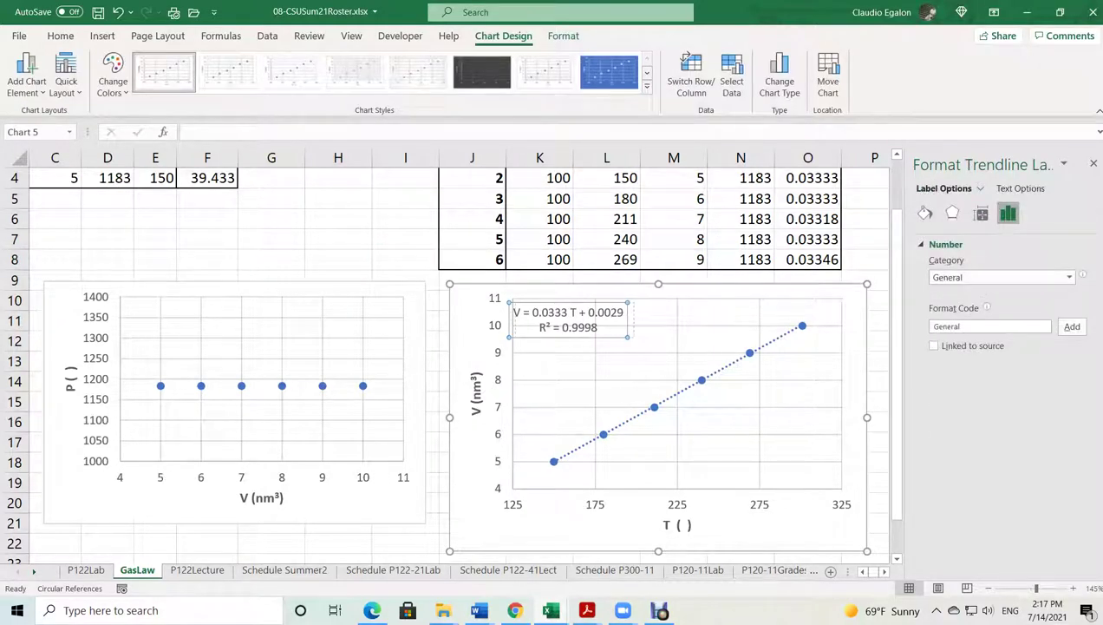
{"action": "left_click_drag", "start_coordinate": [568, 319], "coordinate": [574, 319]}
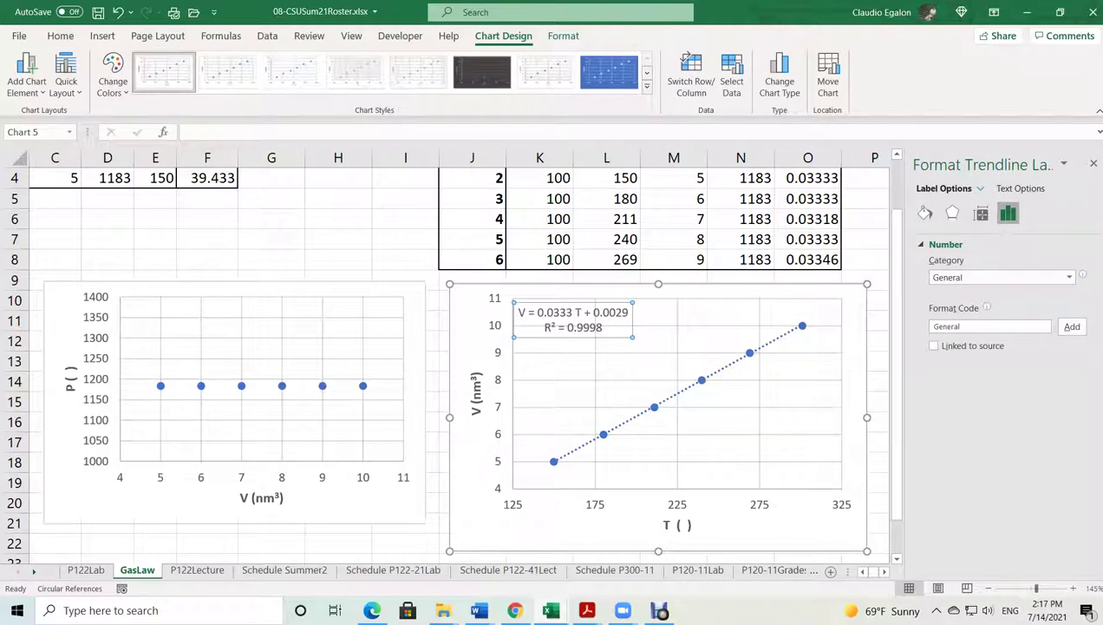
{"action": "left_click_drag", "start_coordinate": [570, 336], "coordinate": [571, 341]}
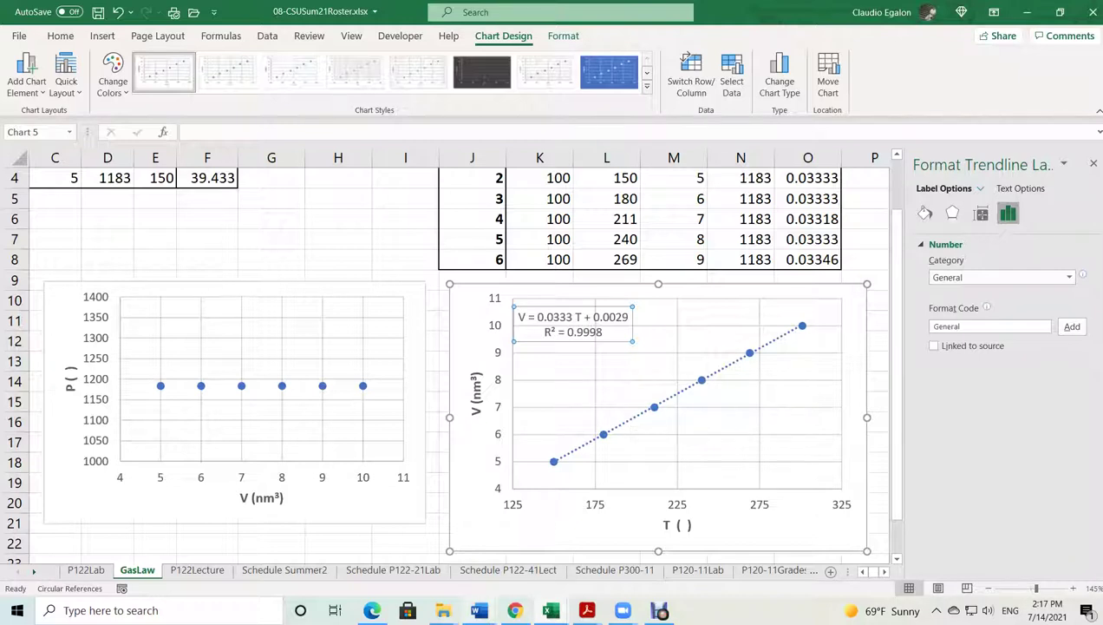
Switch to VRLab 02- Gas LawsCorrected.docx in Word and examine graph instruction 9 and the Procedure C section
{"action": "left_click", "coordinate": [479, 610]}
{"action": "left_click", "coordinate": [635, 542]}
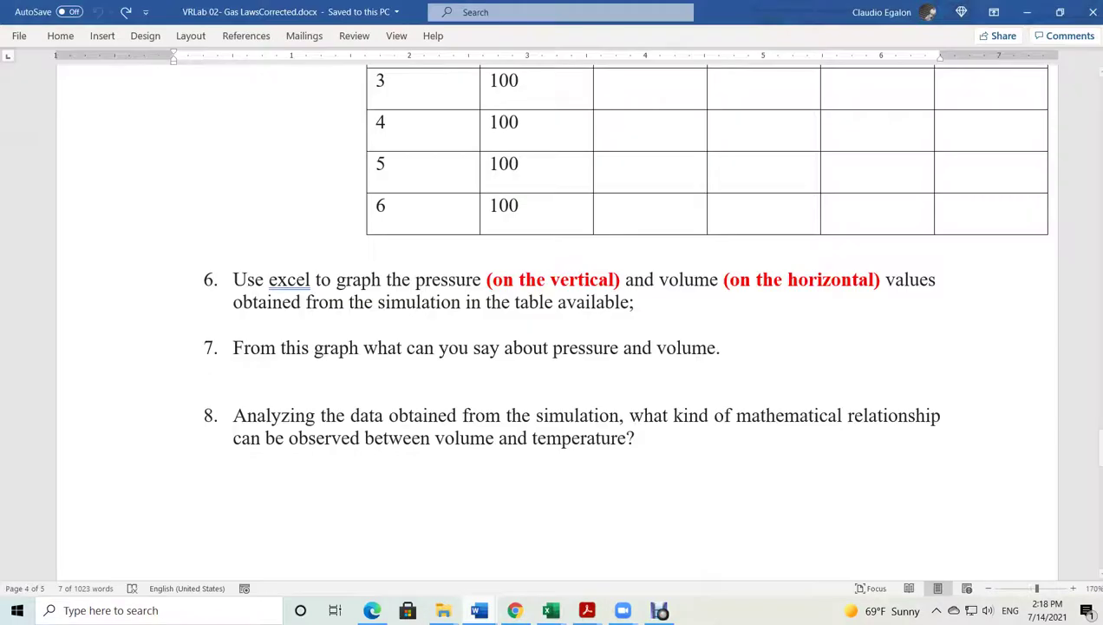
{"action": "scroll", "coordinate": [555, 321], "scroll_direction": "down", "scroll_amount": 10}
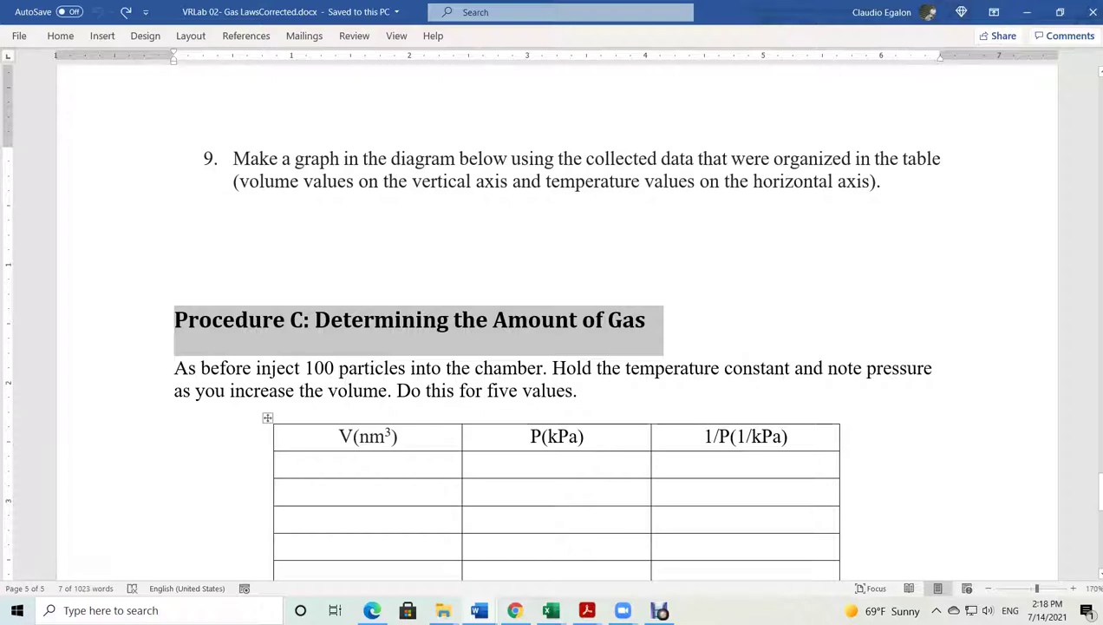
{"action": "scroll", "coordinate": [555, 321], "scroll_direction": "up", "scroll_amount": 3}
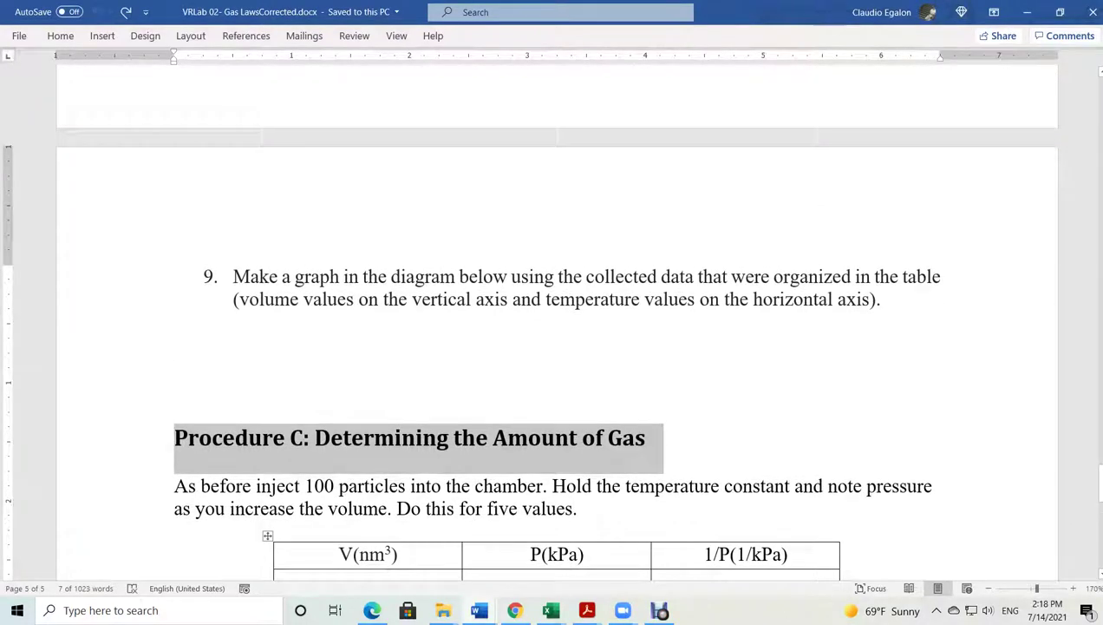
{"action": "scroll", "coordinate": [556, 321], "scroll_direction": "up", "scroll_amount": 3}
{"action": "left_click", "coordinate": [174, 460]}
{"action": "scroll", "coordinate": [555, 321], "scroll_direction": "up", "scroll_amount": 4}
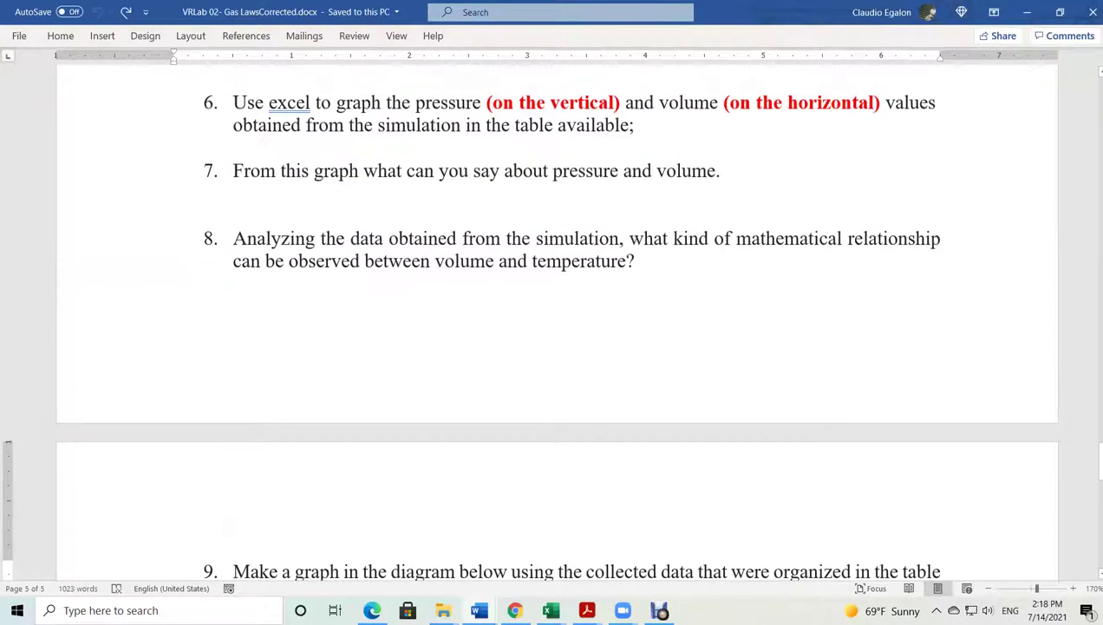
Select question 8 about the volume and temperature relationship and compare it with questions 6, 7 and 9
{"action": "triple_click", "coordinate": [464, 261]}
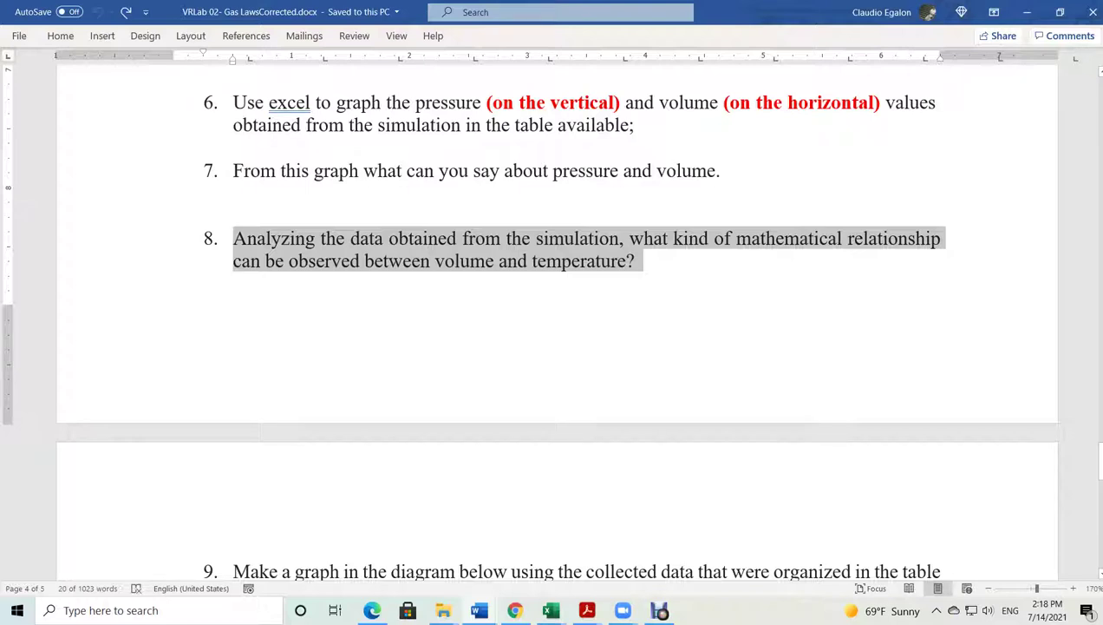
{"action": "scroll", "coordinate": [555, 304], "scroll_direction": "up", "scroll_amount": 2}
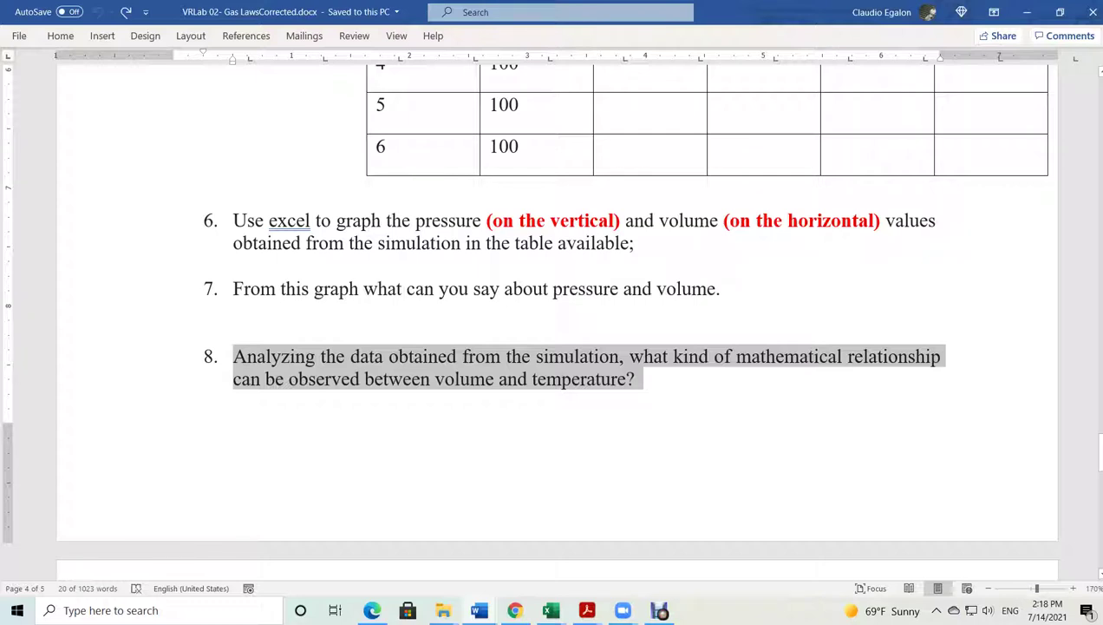
{"action": "scroll", "coordinate": [555, 312], "scroll_direction": "down", "scroll_amount": 3}
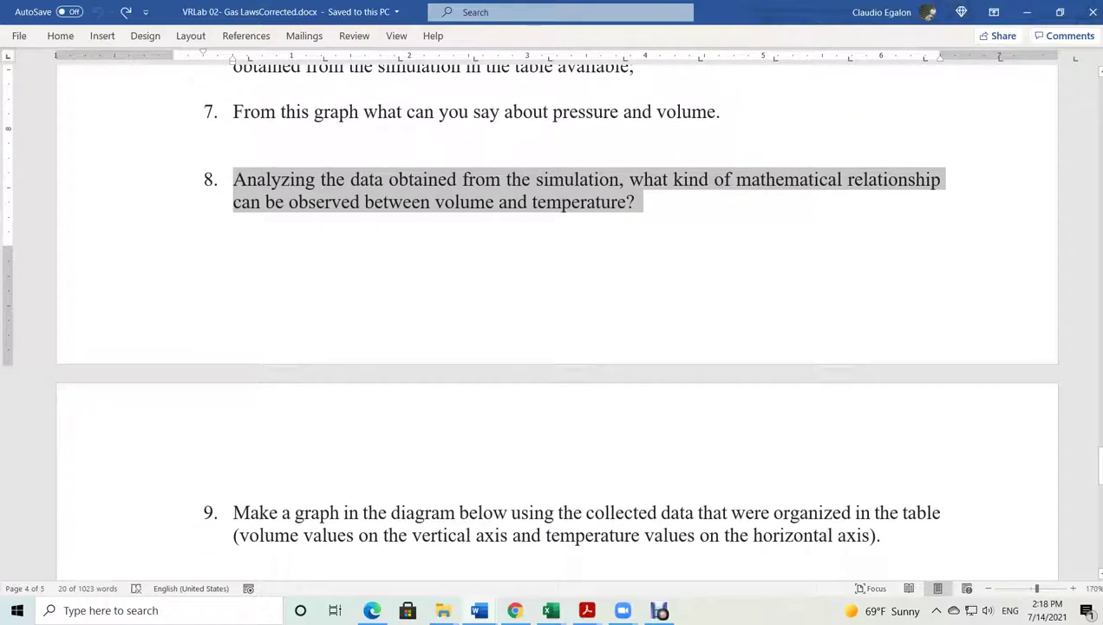
{"action": "scroll", "coordinate": [555, 312], "scroll_direction": "up", "scroll_amount": 3}
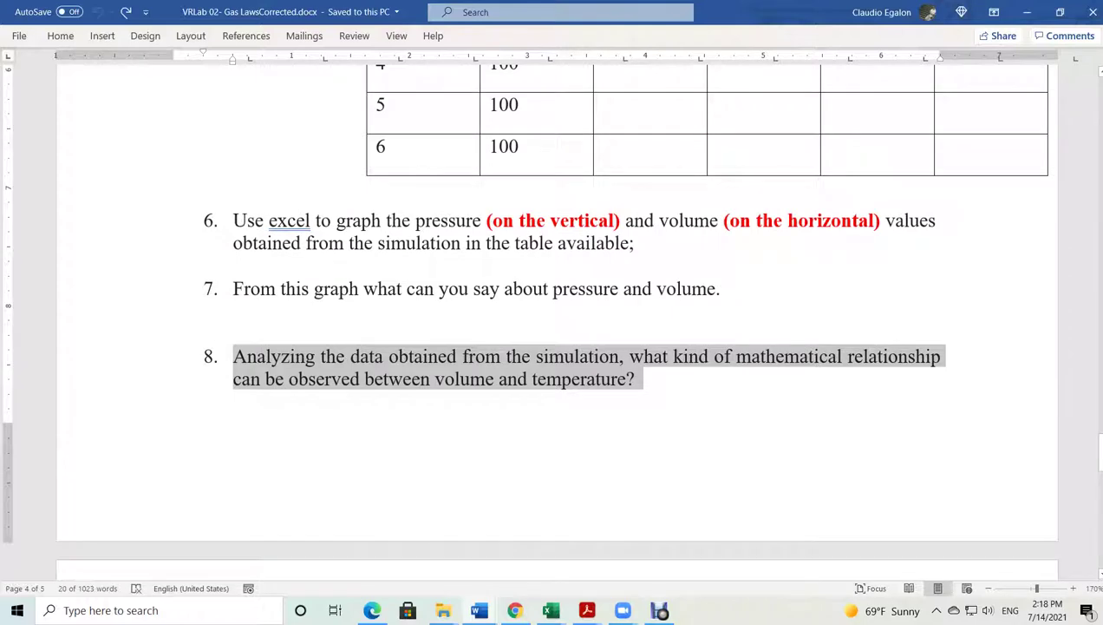
{"action": "scroll", "coordinate": [555, 313], "scroll_direction": "down", "scroll_amount": 4}
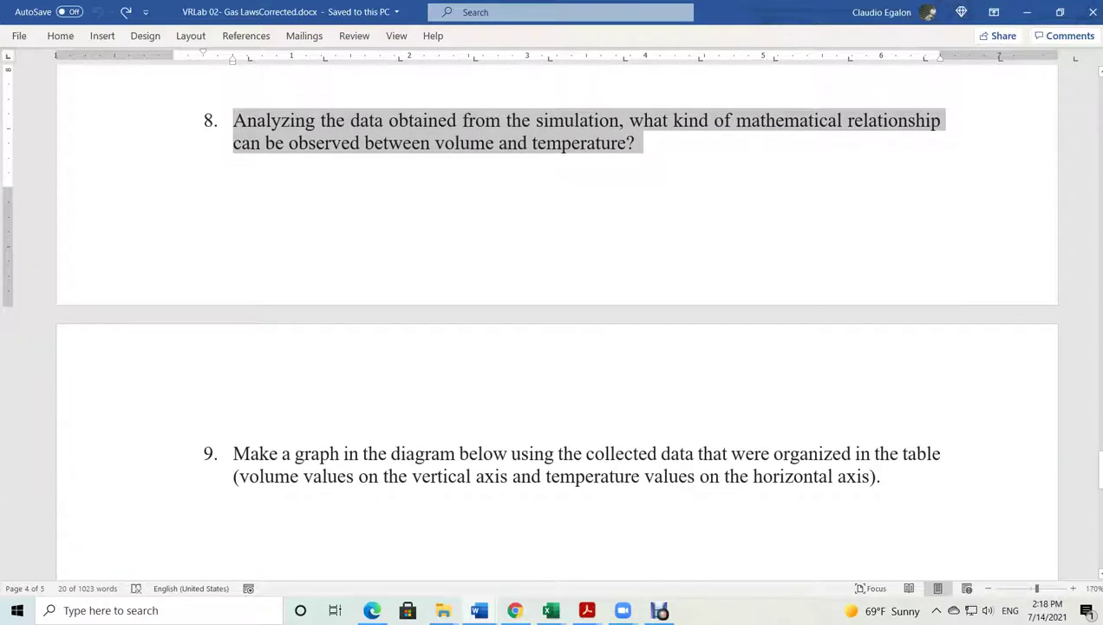
{"action": "scroll", "coordinate": [555, 312], "scroll_direction": "up", "scroll_amount": 3}
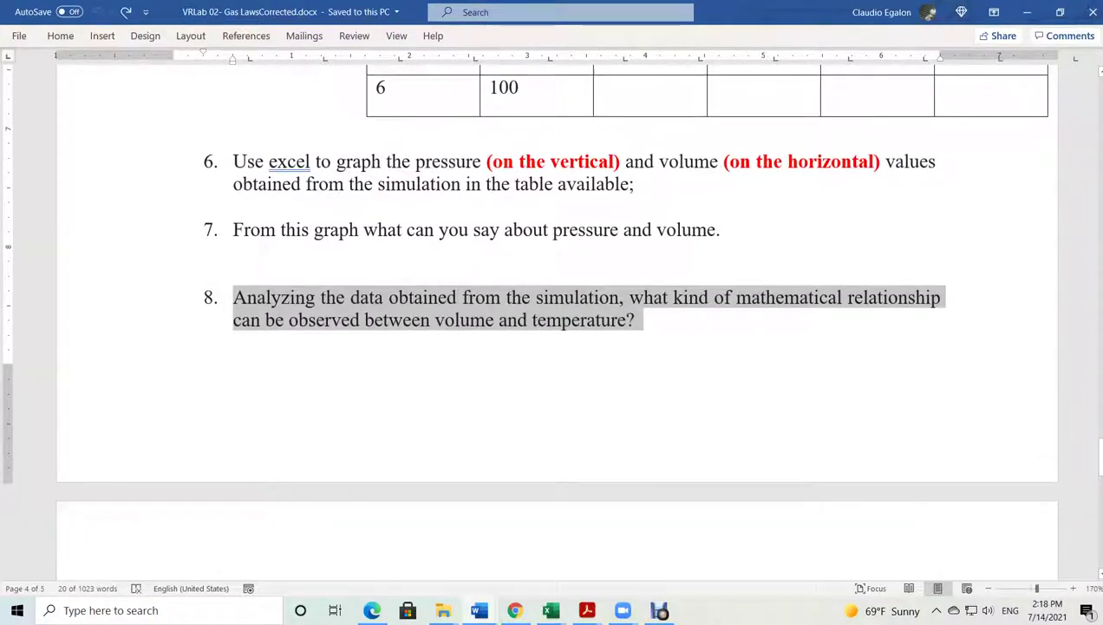
Append "Fit a linear curve to this graph and check if the slope" in bold red to instruction 9
{"action": "left_click", "coordinate": [636, 320]}
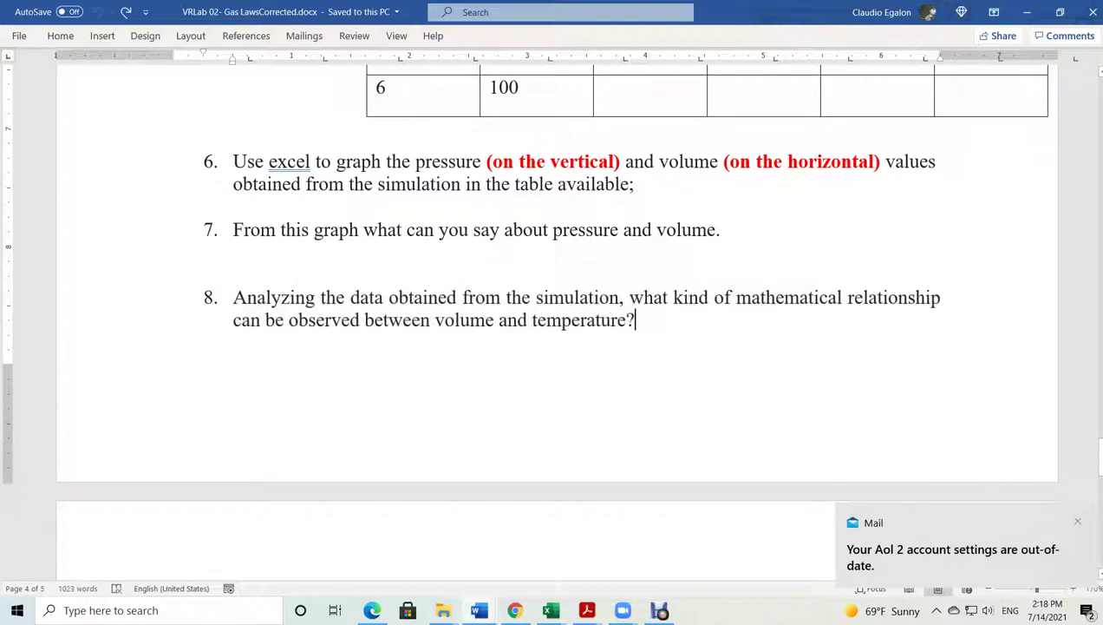
{"action": "scroll", "coordinate": [556, 312], "scroll_direction": "down", "scroll_amount": 4}
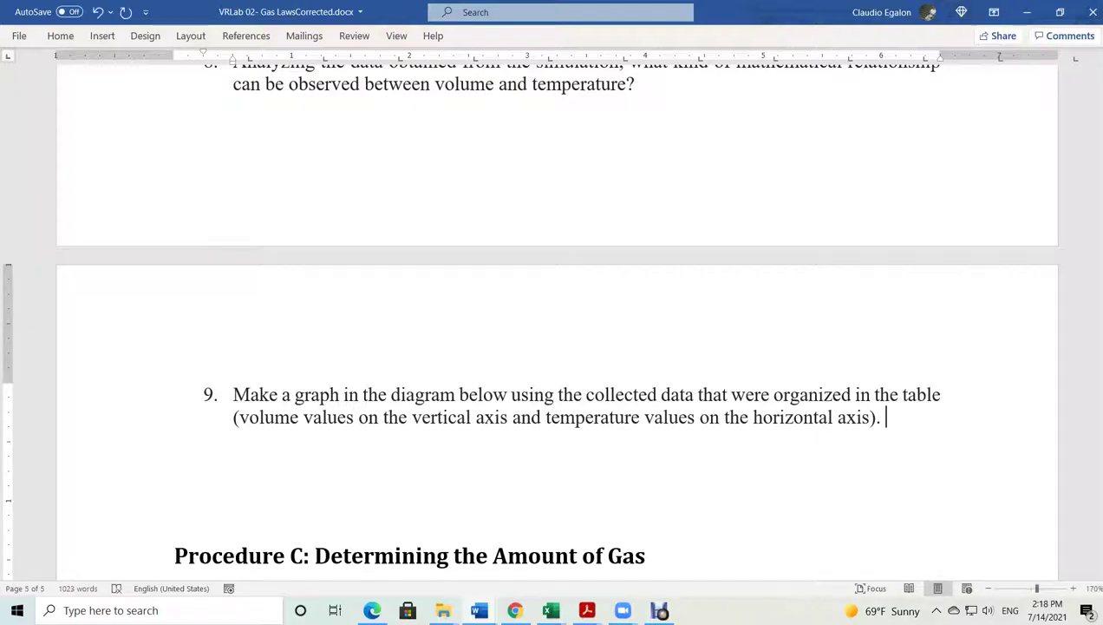
{"action": "left_click", "coordinate": [61, 36]}
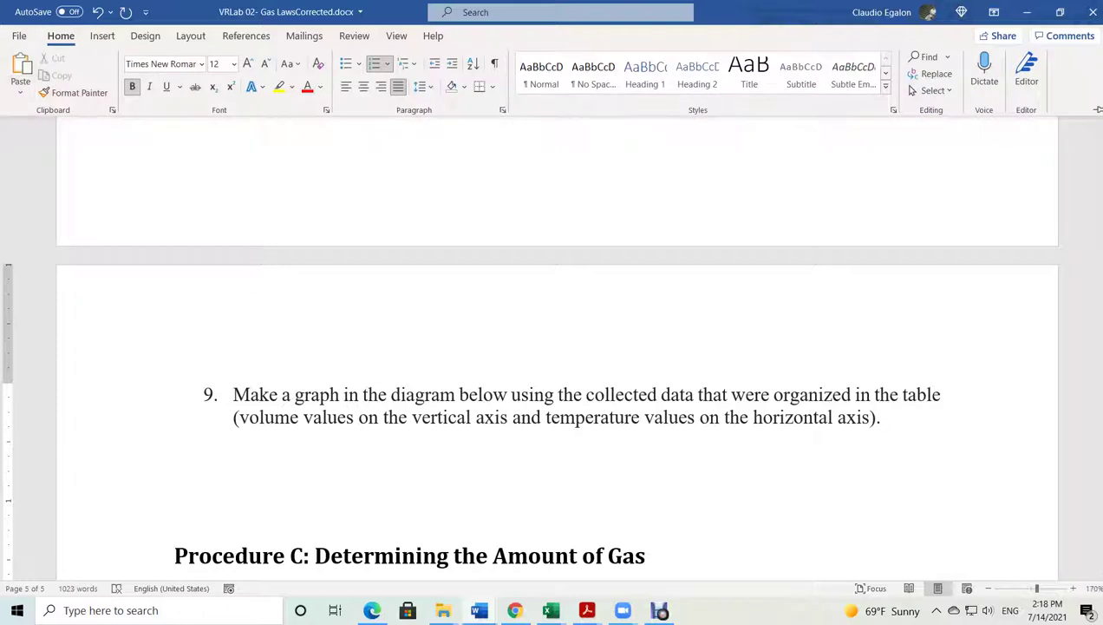
{"action": "type", "text": "Fit a li"}
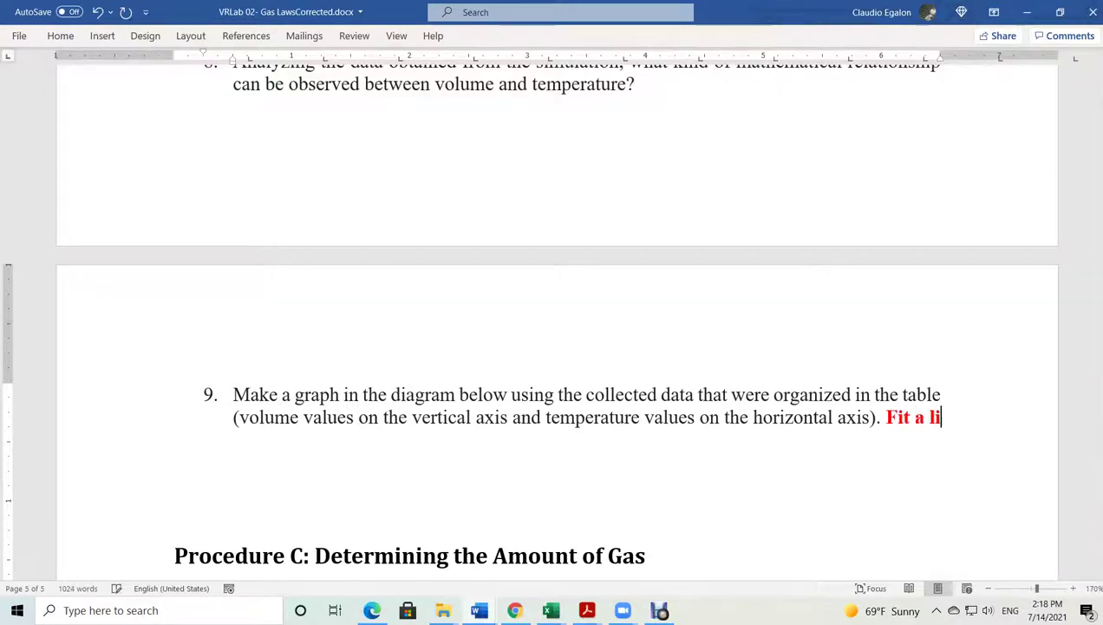
{"action": "type", "text": "near curve to the"}
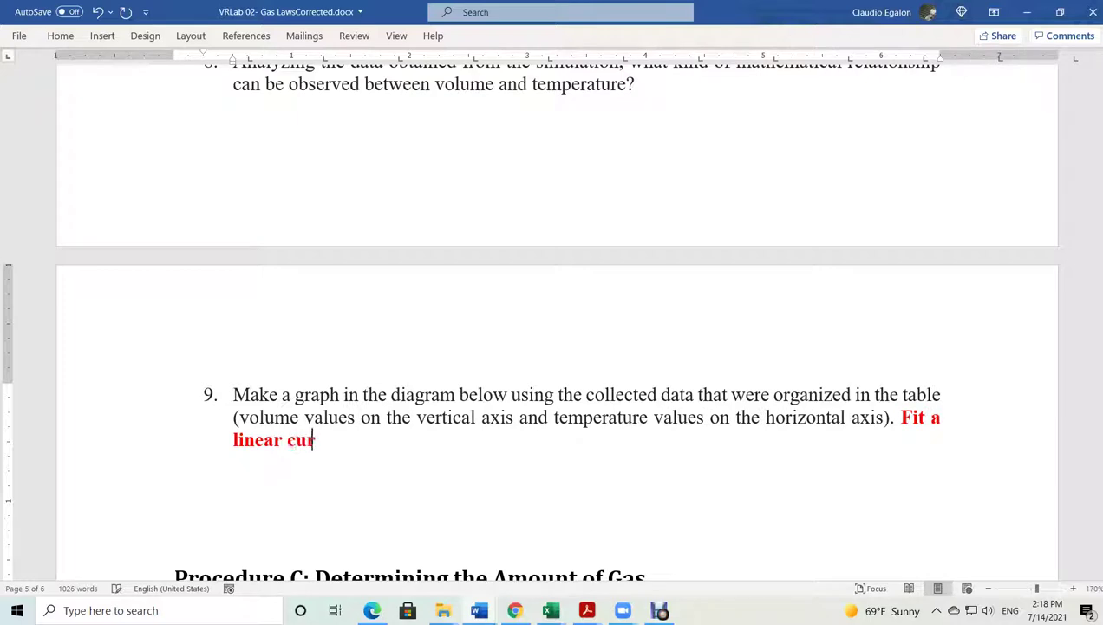
{"action": "key", "text": "BackSpace"}
{"action": "key", "text": "BackSpace"}
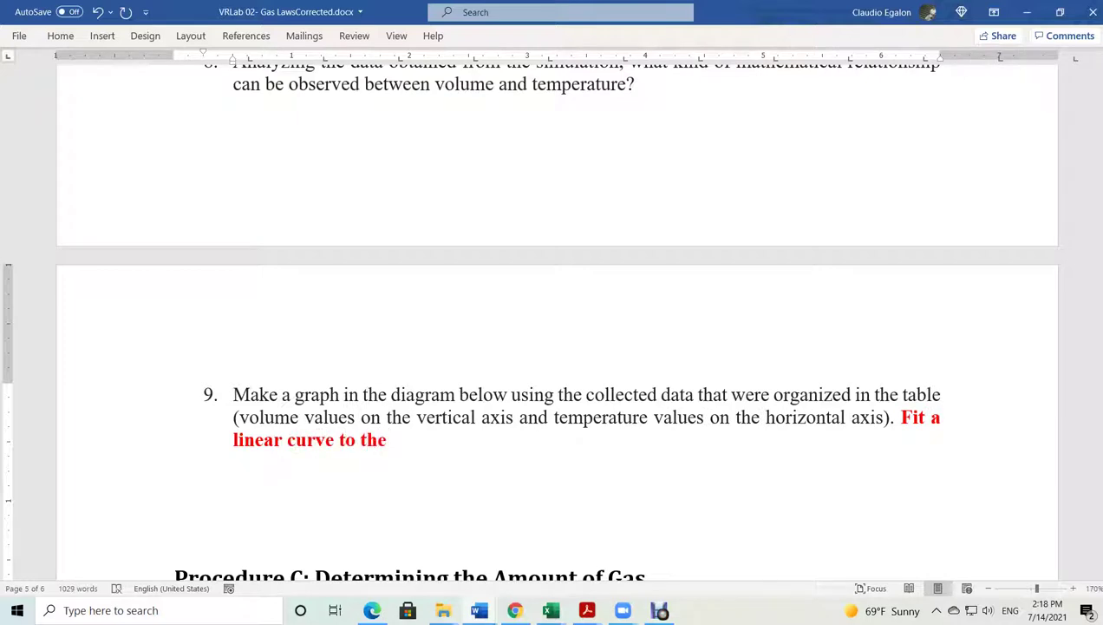
{"action": "type", "text": "is graph"}
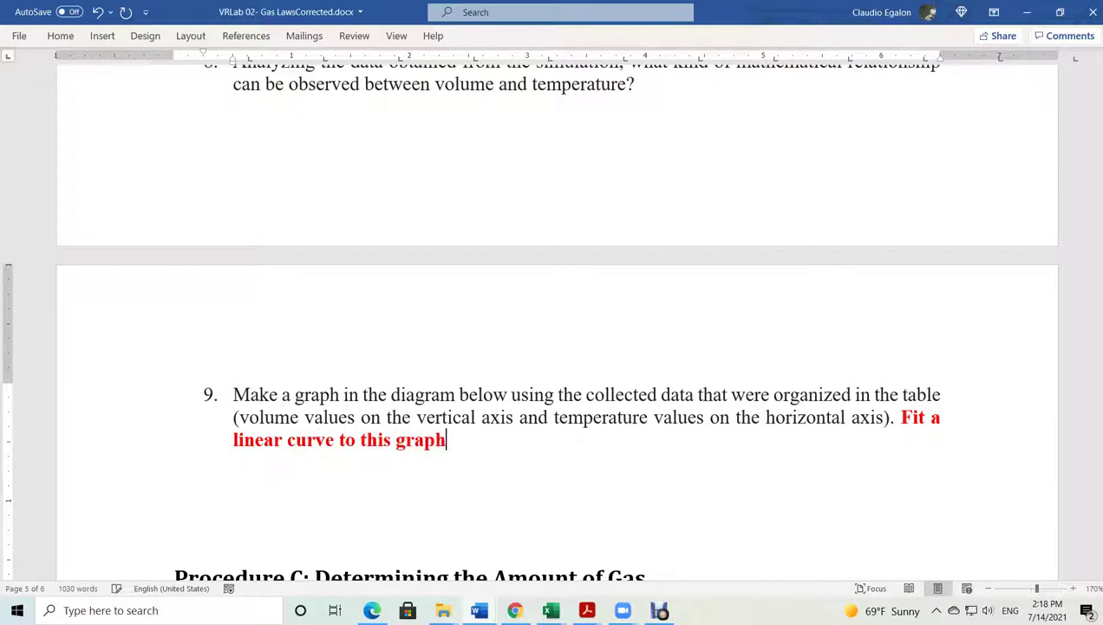
{"action": "type", "text": "."}
{"action": "key", "text": "BackSpace"}
{"action": "type", "text": "and check "}
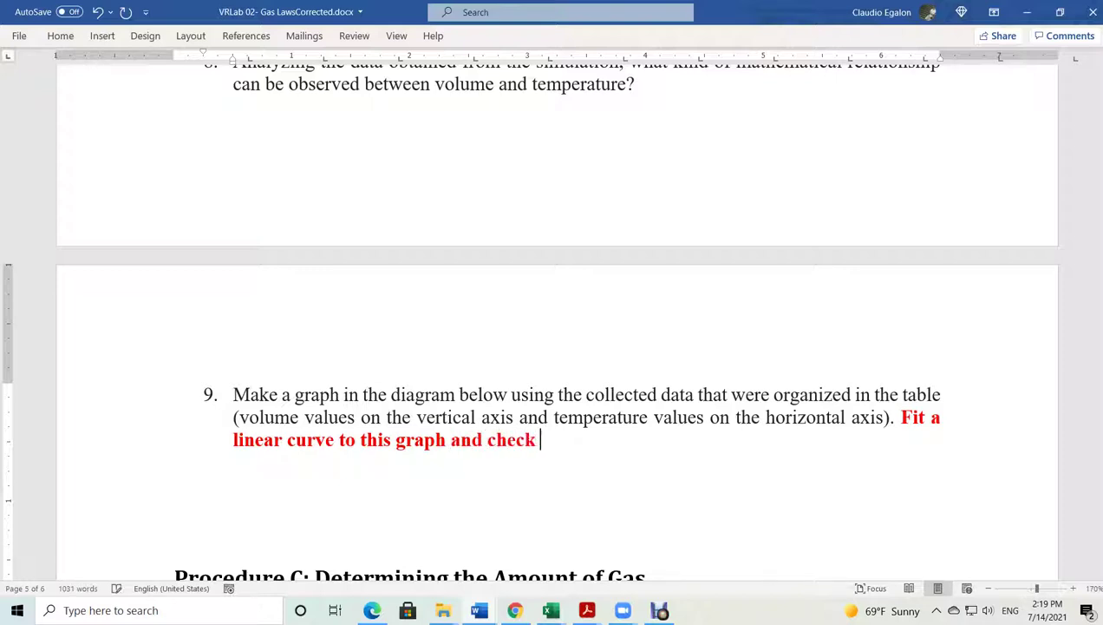
{"action": "type", "text": "if the slope"}
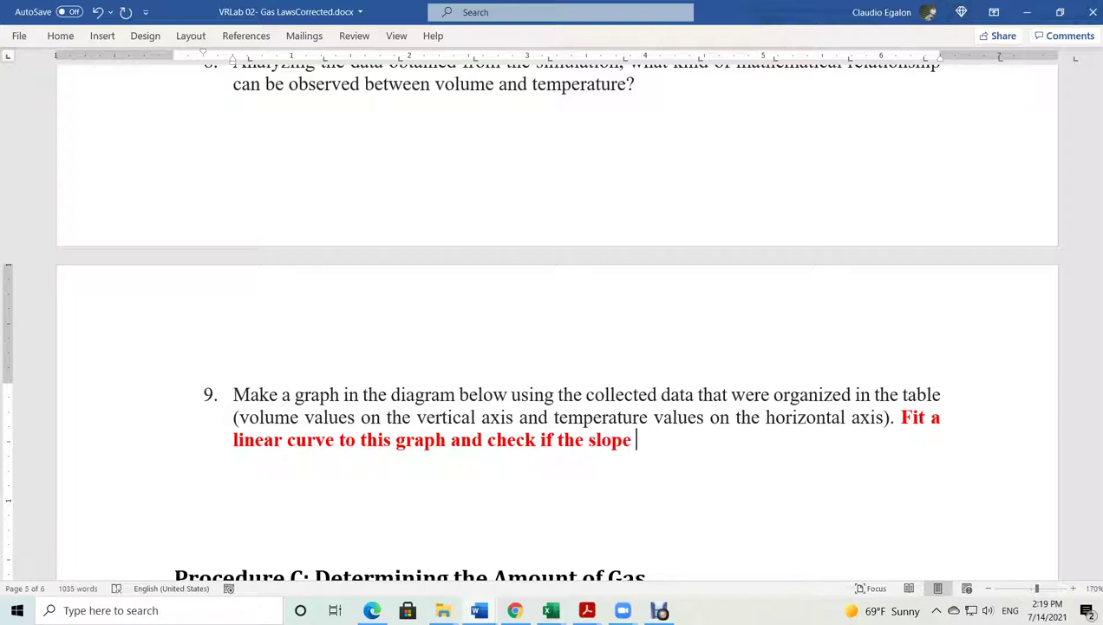
Replace "if the slope" at the end of instruction 9 with "the value of the"
{"action": "key", "text": "BackSpace"}
{"action": "key", "text": "BackSpace"}
{"action": "key", "text": "BackSpace"}
{"action": "key", "text": "BackSpace"}
{"action": "key", "text": "BackSpace"}
{"action": "key", "text": "BackSpace"}
{"action": "key", "text": "BackSpace"}
{"action": "key", "text": "BackSpace"}
{"action": "key", "text": "BackSpace"}
{"action": "key", "text": "BackSpace"}
{"action": "key", "text": "BackSpace"}
{"action": "key", "text": "BackSpace"}
{"action": "key", "text": "BackSpace"}
{"action": "type", "text": "the value of the"}
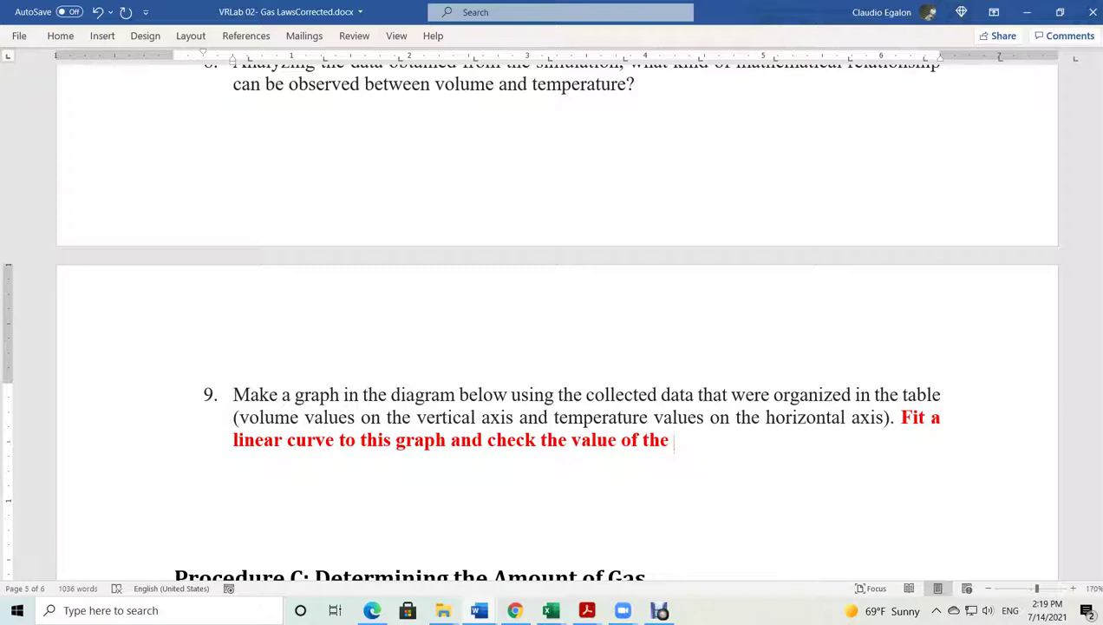
Change "check" to "write down" in the red sentence and complete it with "slope with its unit."
{"action": "double_click", "coordinate": [510, 439]}
{"action": "type", "text": "write down"}
{"action": "key", "text": "Down"}
{"action": "key", "text": "Left"}
{"action": "type", "text": "slope with its unit."}
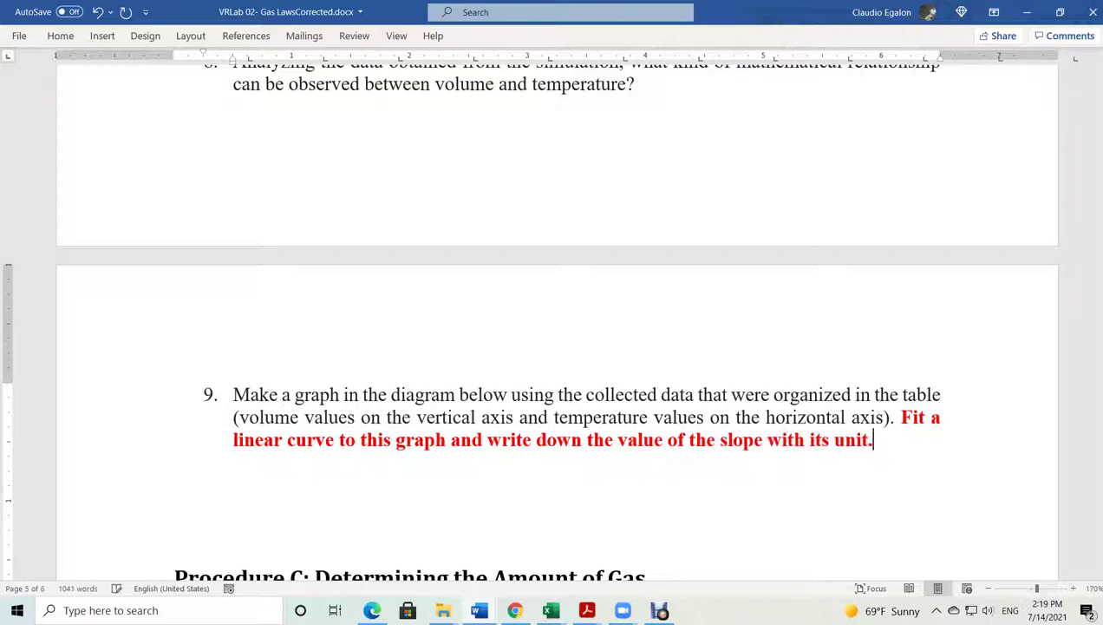
Add an unnumbered line below instruction 9 reading "Slope = ______ ____" with blanks for the value and unit
{"action": "key", "text": "Return"}
{"action": "key", "text": "BackSpace"}
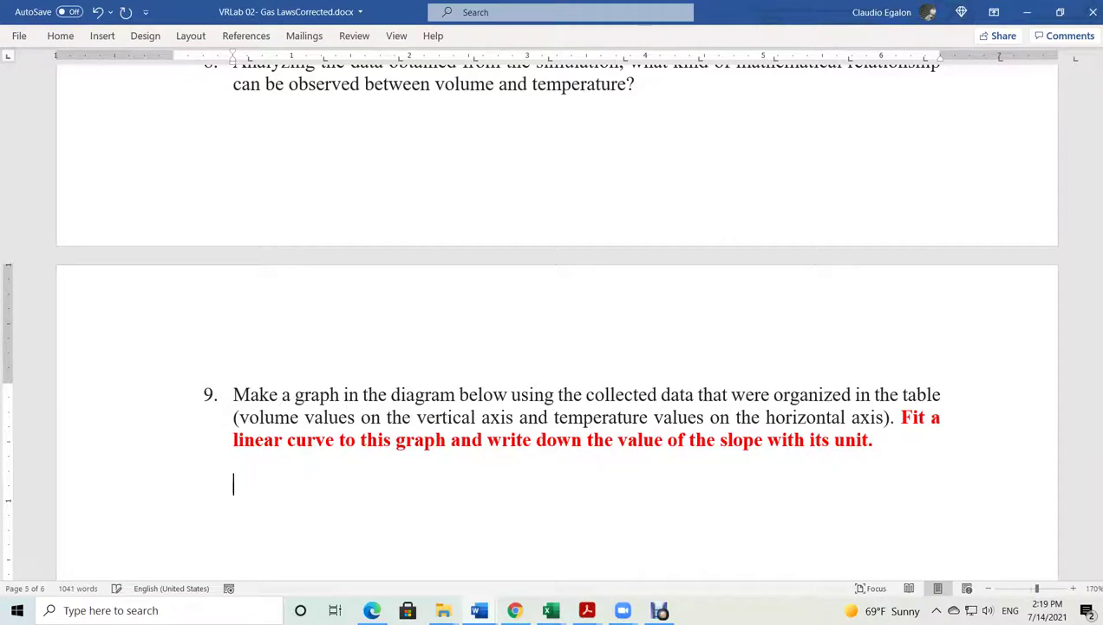
{"action": "type", "text": "S"}
{"action": "key", "text": "BackSpace"}
{"action": "key", "text": "BackSpace"}
{"action": "key", "text": "Return"}
{"action": "key", "text": "BackSpace"}
{"action": "key", "text": "BackSpace"}
{"action": "left_click", "coordinate": [719, 440]}
{"action": "left_click", "coordinate": [872, 440]}
{"action": "key", "text": "Return"}
{"action": "key", "text": "BackSpace"}
{"action": "type", "text": "Slope = ______  ____"}
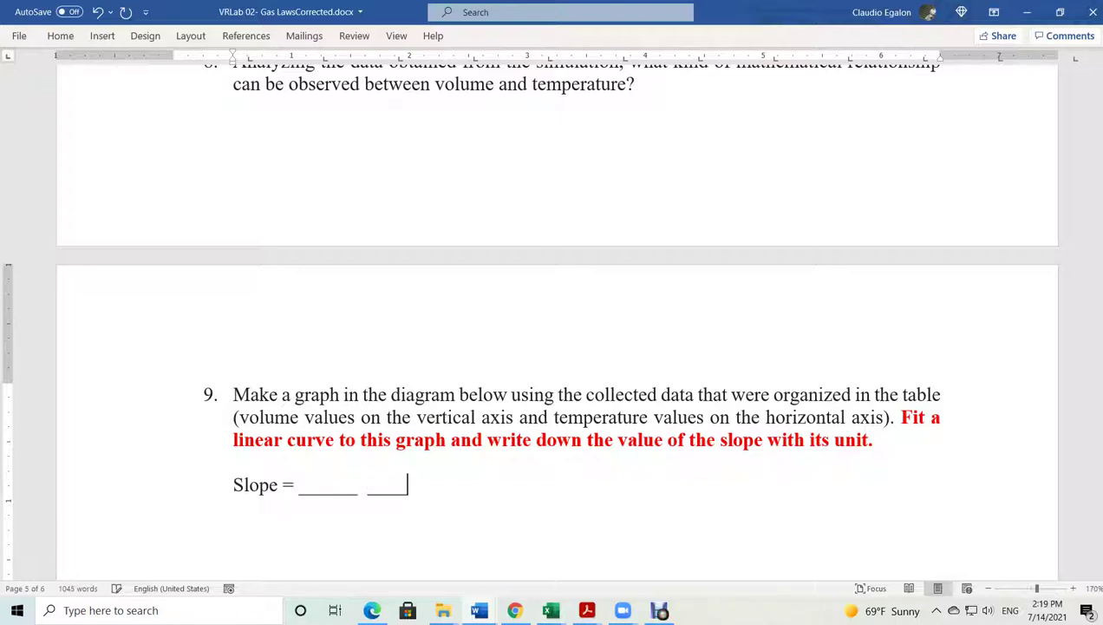
Format the "Slope =" answer line in bold red
{"action": "left_click", "coordinate": [160, 484]}
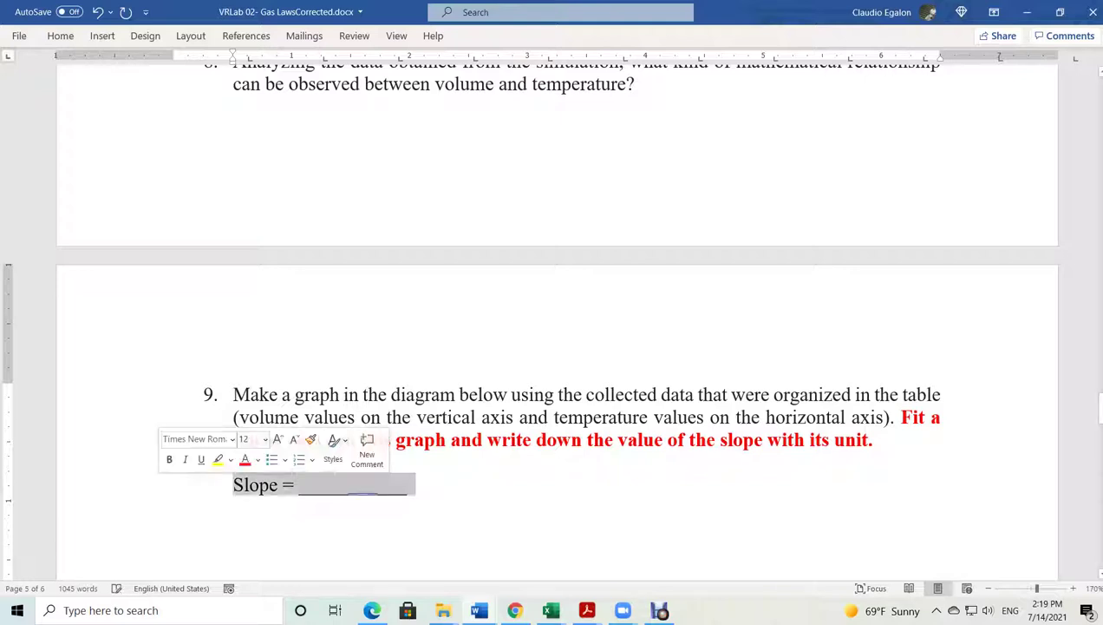
{"action": "left_click", "coordinate": [169, 459]}
{"action": "left_click", "coordinate": [245, 459]}
{"action": "left_click", "coordinate": [234, 529]}
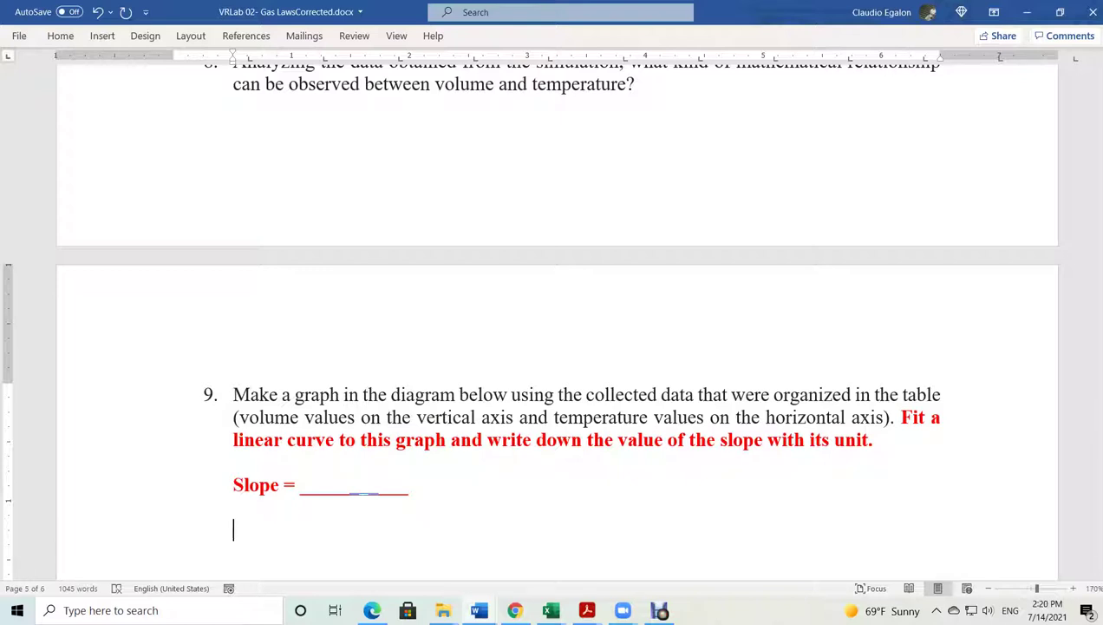
Switch to the 08-CSUSum21Roster.xlsx workbook in Excel and save it
{"action": "left_click", "coordinate": [551, 609]}
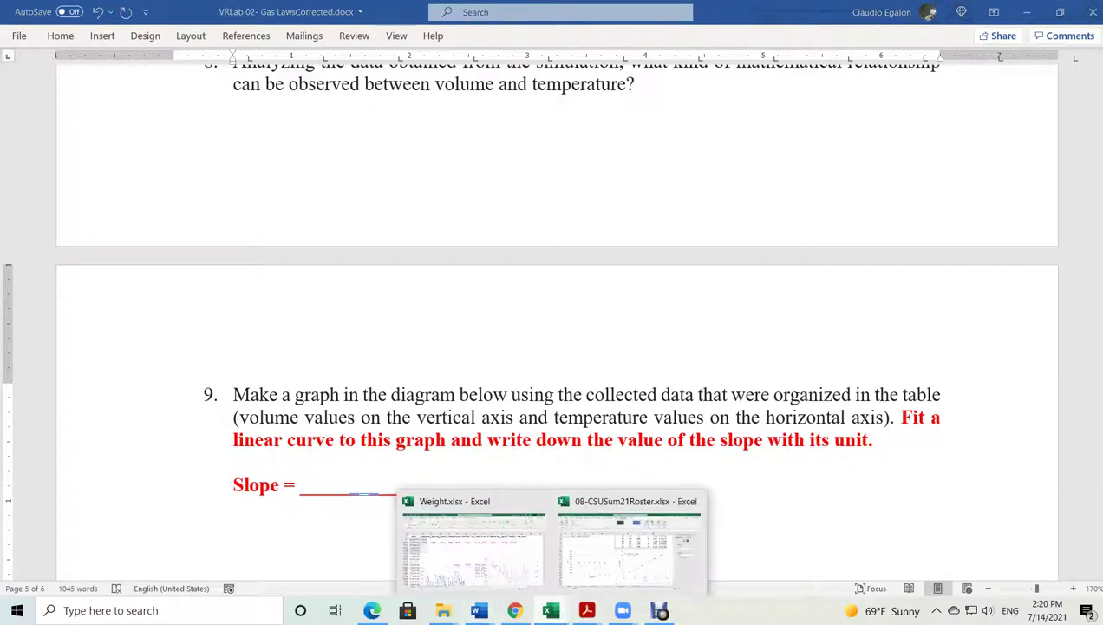
{"action": "left_click", "coordinate": [622, 542]}
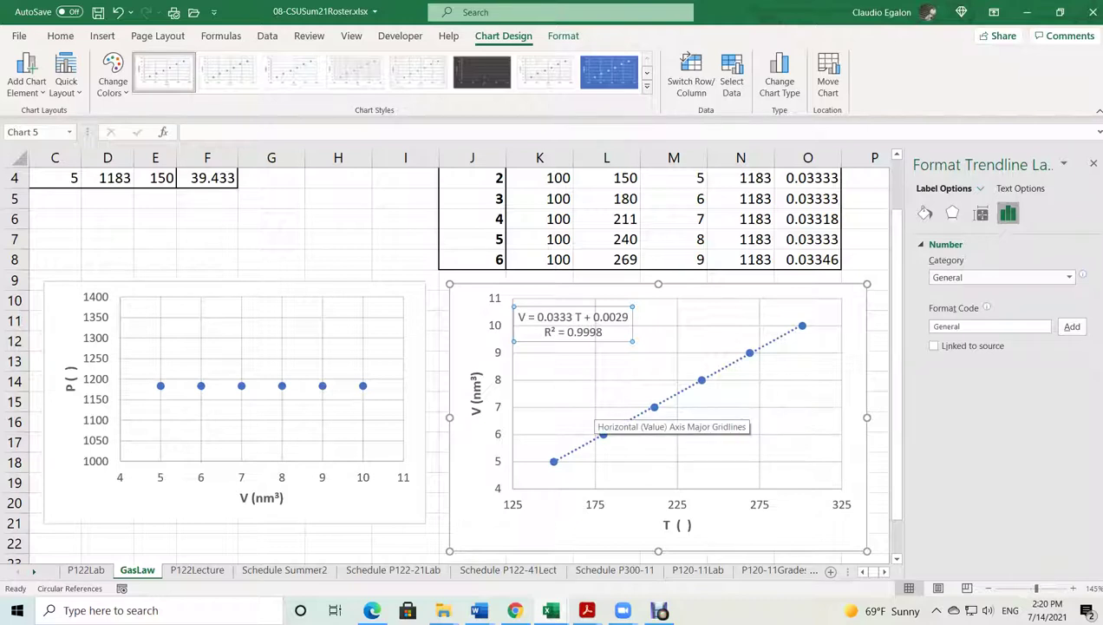
{"action": "left_click", "coordinate": [99, 12]}
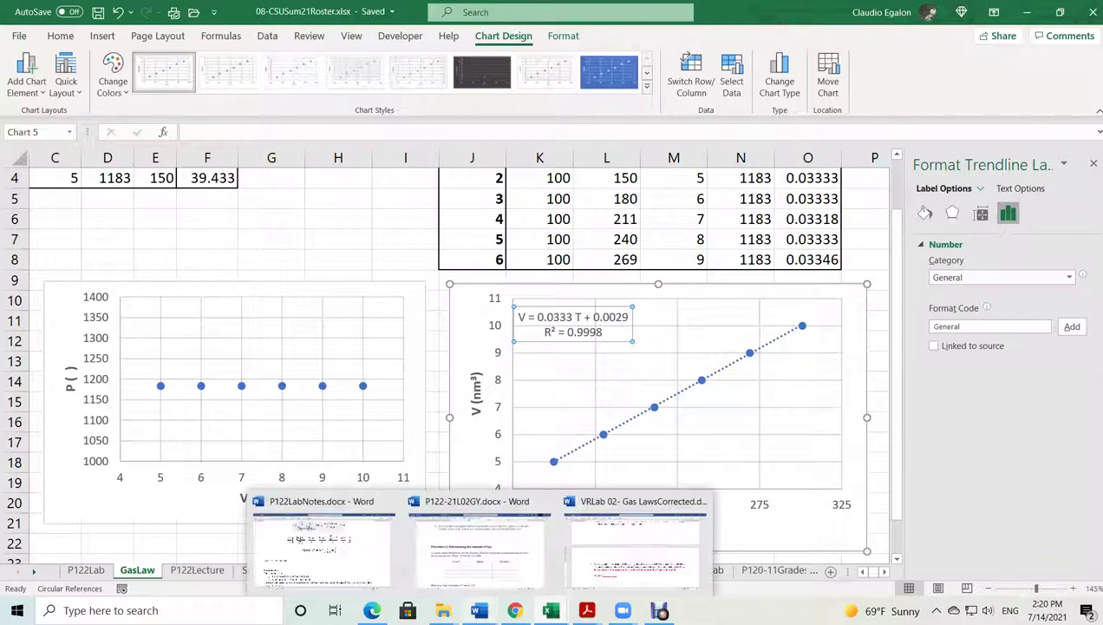
Switch to P122LabNotes.docx in Word and copy the ideal gas law equation PV = nRT
{"action": "mouse_move", "coordinate": [550, 610]}
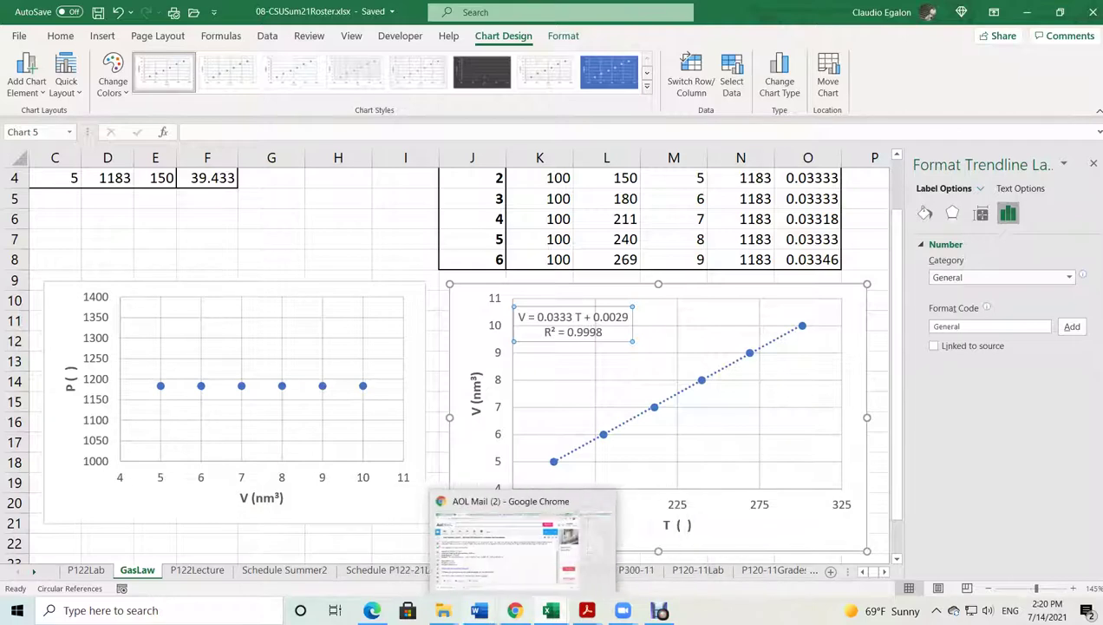
{"action": "mouse_move", "coordinate": [479, 610]}
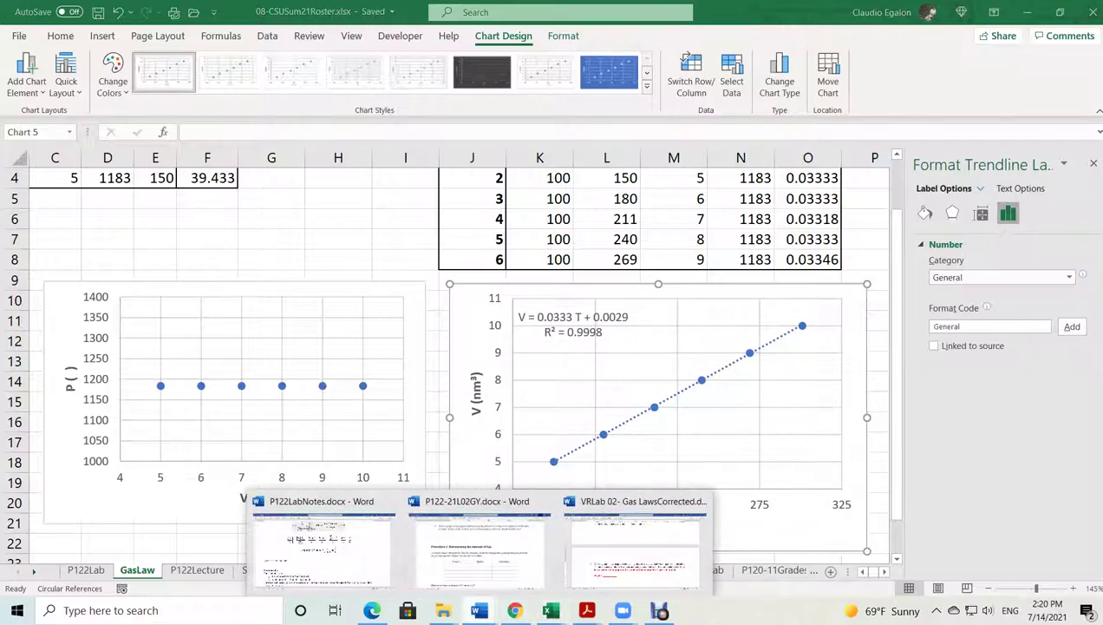
{"action": "left_click", "coordinate": [321, 542]}
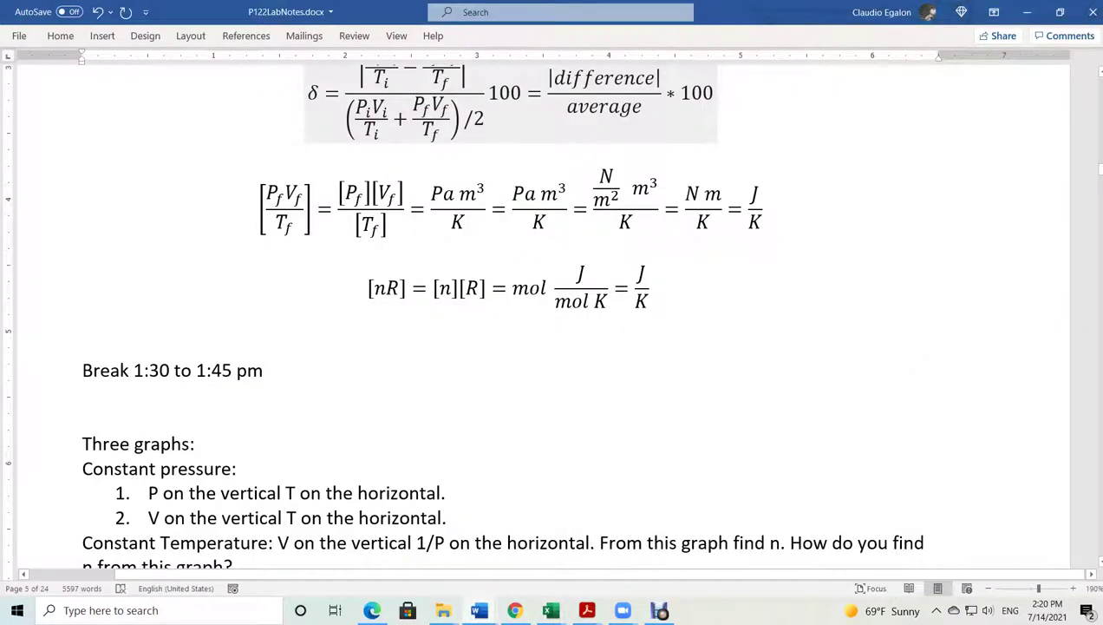
{"action": "scroll", "coordinate": [499, 312], "scroll_direction": "down", "scroll_amount": 3}
{"action": "scroll", "coordinate": [500, 312], "scroll_direction": "up", "scroll_amount": 10}
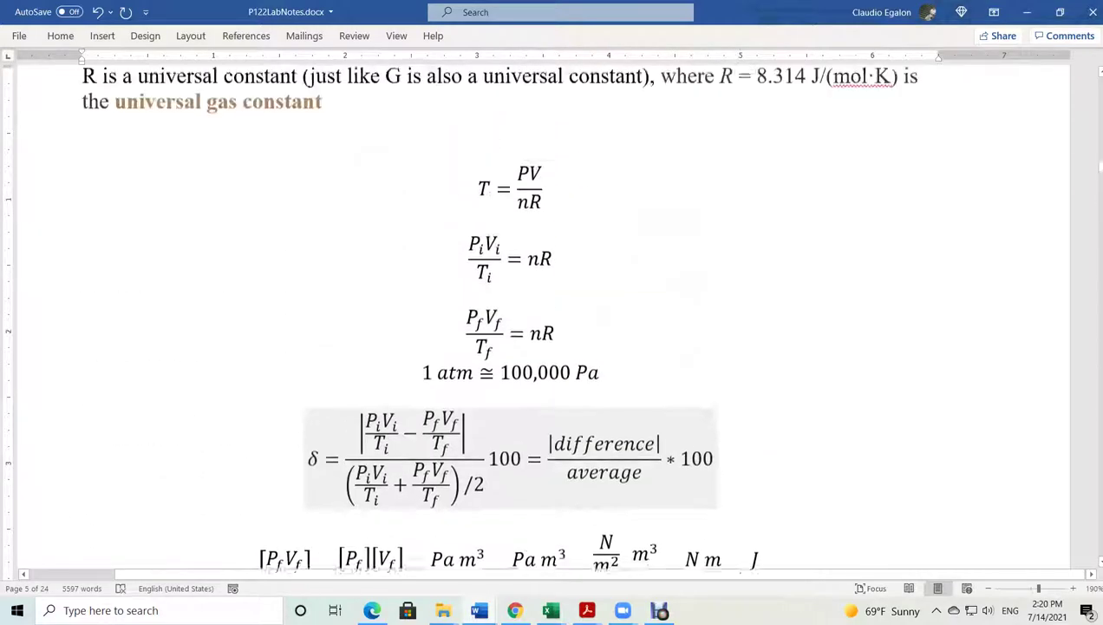
{"action": "scroll", "coordinate": [543, 313], "scroll_direction": "up", "scroll_amount": 8}
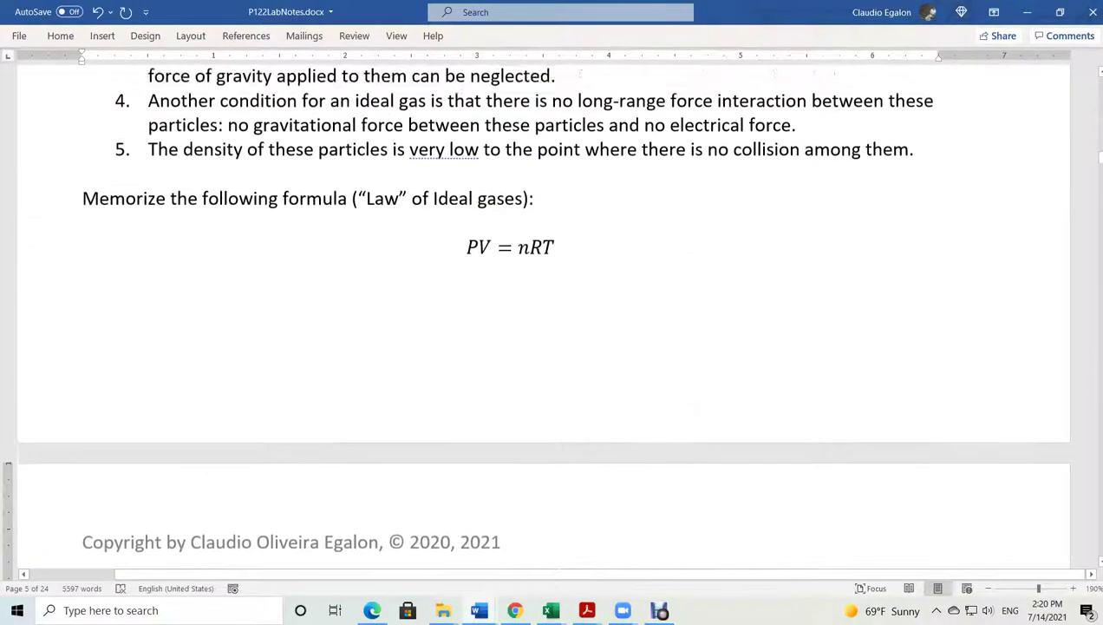
{"action": "scroll", "coordinate": [544, 313], "scroll_direction": "down", "scroll_amount": 3}
{"action": "left_click", "coordinate": [517, 115]}
{"action": "key", "text": "ctrl+c"}
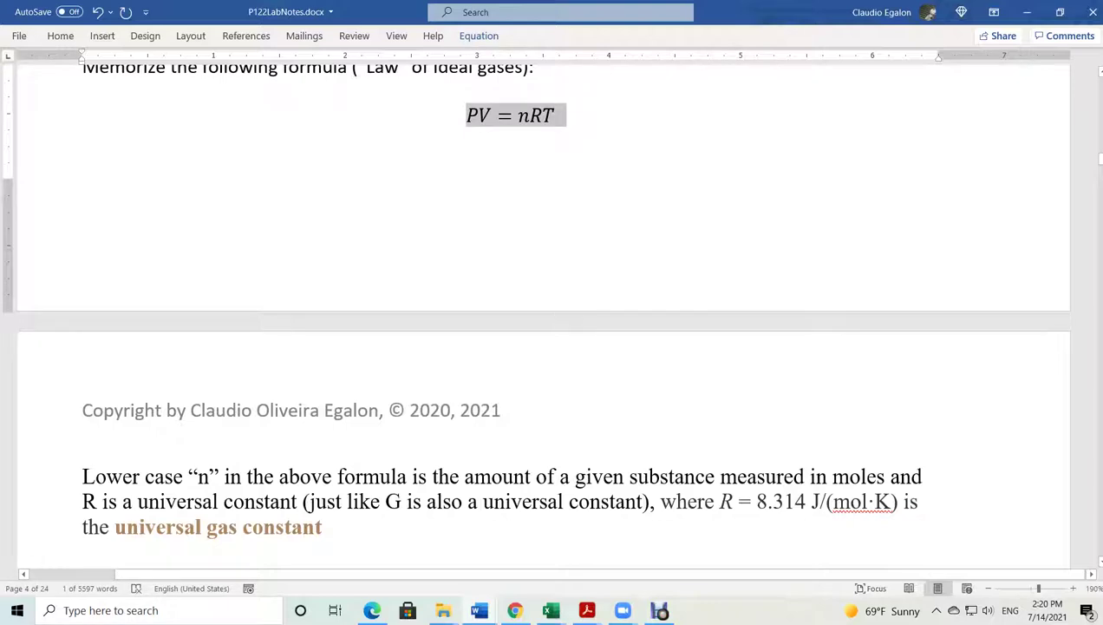
Insert blank lines below item 2 of the constant pressure graphs list and paste the PV = nRT equation there
{"action": "scroll", "coordinate": [544, 312], "scroll_direction": "down", "scroll_amount": 20}
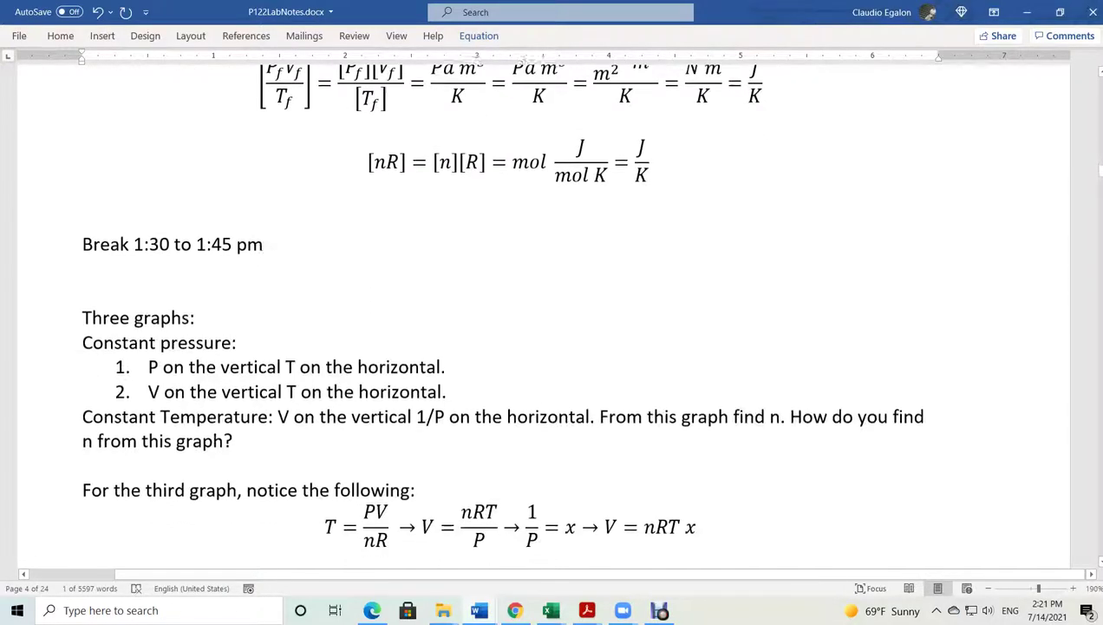
{"action": "scroll", "coordinate": [544, 312], "scroll_direction": "down", "scroll_amount": 1}
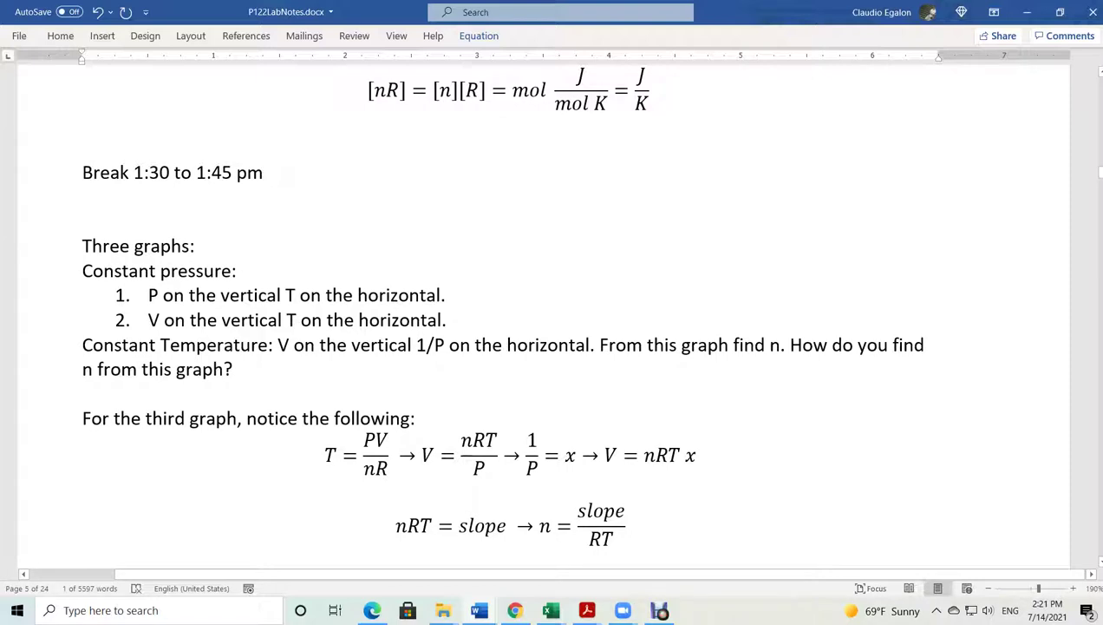
{"action": "left_click", "coordinate": [475, 319]}
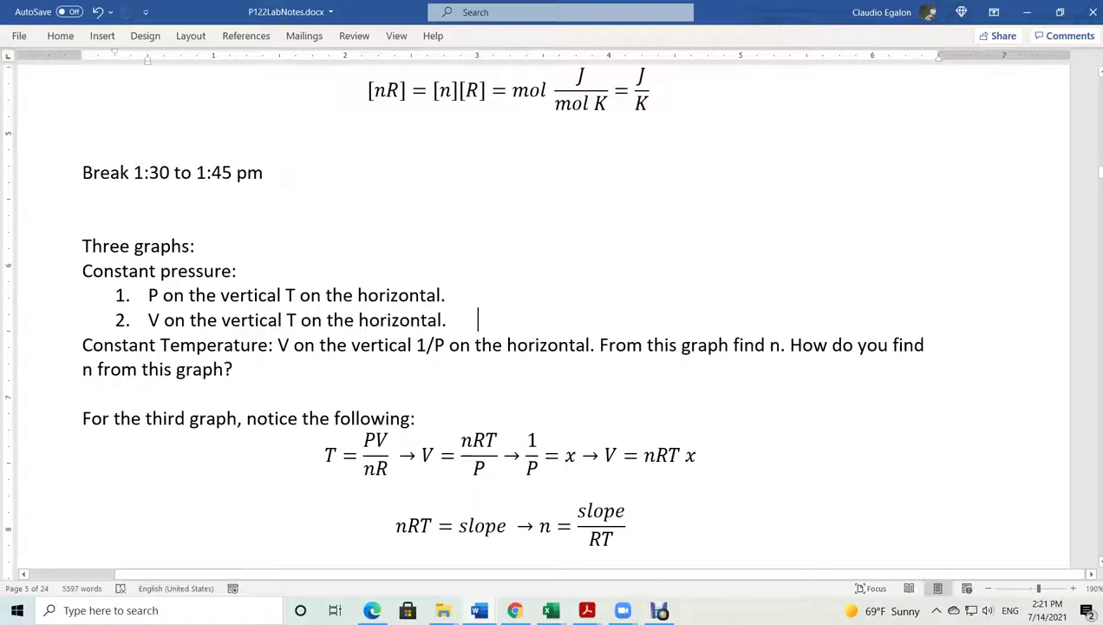
{"action": "key", "text": "Return"}
{"action": "key", "text": "Return"}
{"action": "key", "text": "Return"}
{"action": "key", "text": "Return"}
{"action": "key", "text": "Up"}
{"action": "key", "text": "Up"}
{"action": "key", "text": "ctrl+v"}
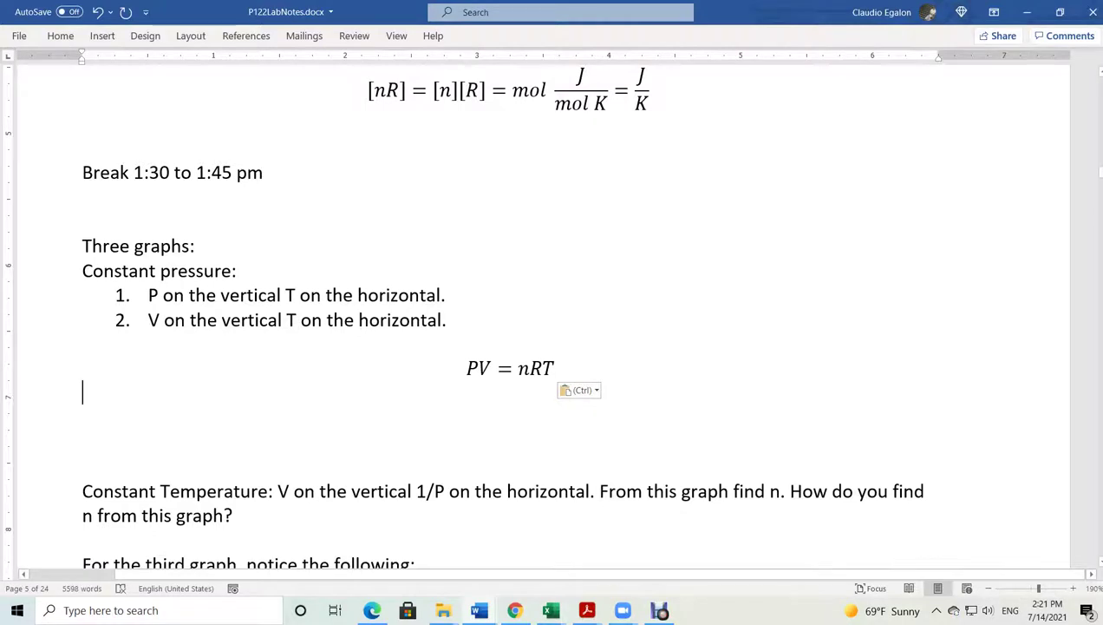
Rearrange the pasted equation to V = (nR/P) T, with nR and P as a stacked fraction
{"action": "left_click_drag", "start_coordinate": [467, 368], "coordinate": [478, 368]}
{"action": "key", "text": "ctrl+c"}
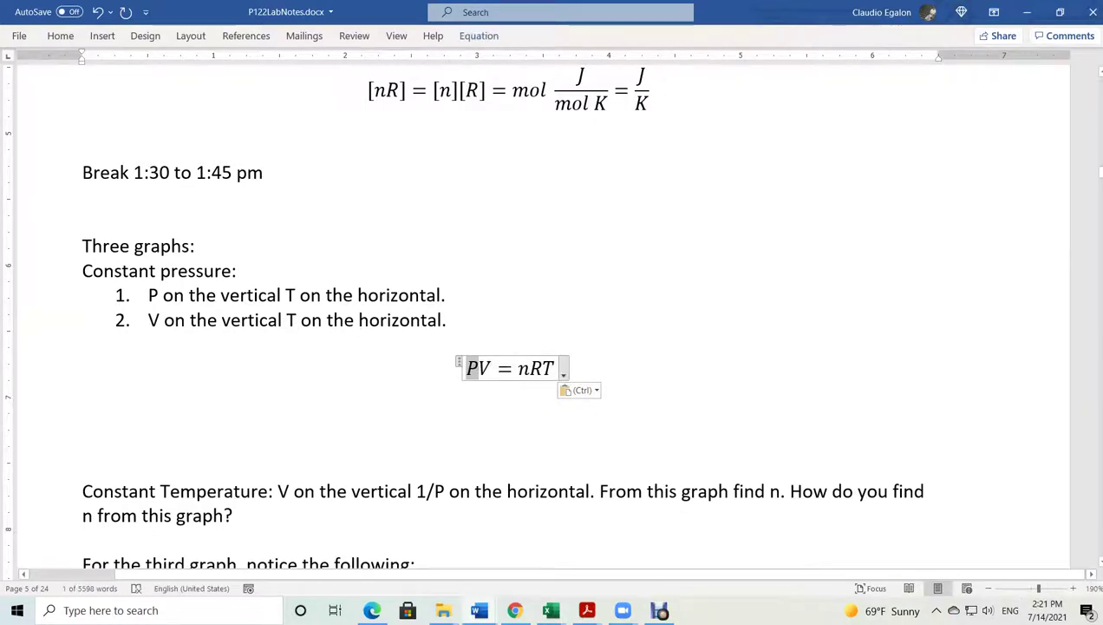
{"action": "key", "text": "Delete"}
{"action": "left_click", "coordinate": [512, 368]}
{"action": "left_click_drag", "start_coordinate": [511, 368], "coordinate": [536, 368]}
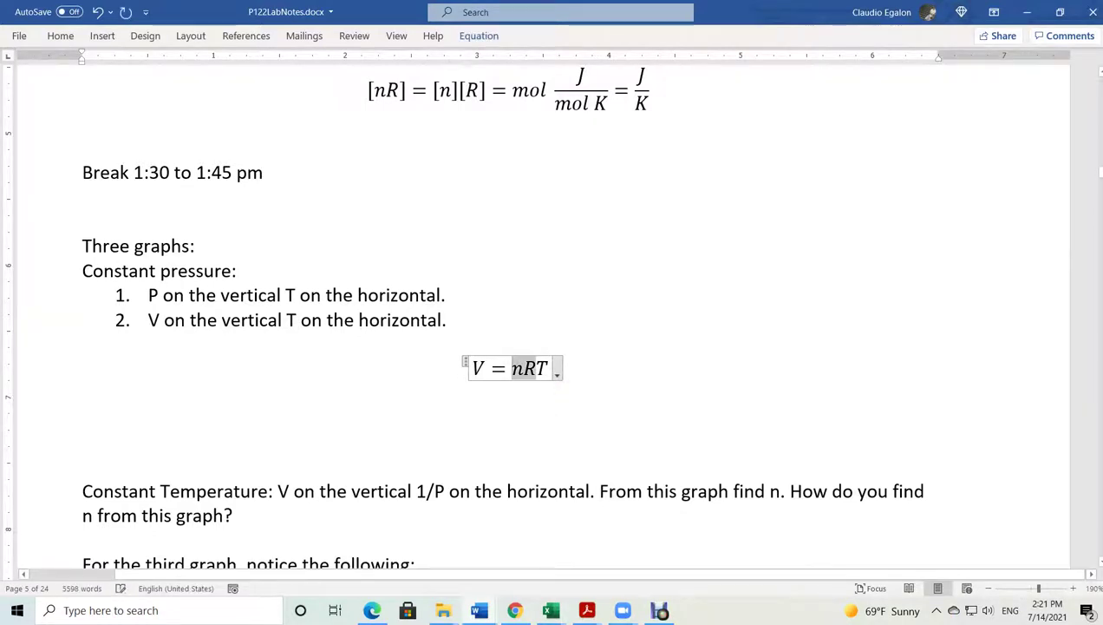
{"action": "left_click", "coordinate": [478, 36]}
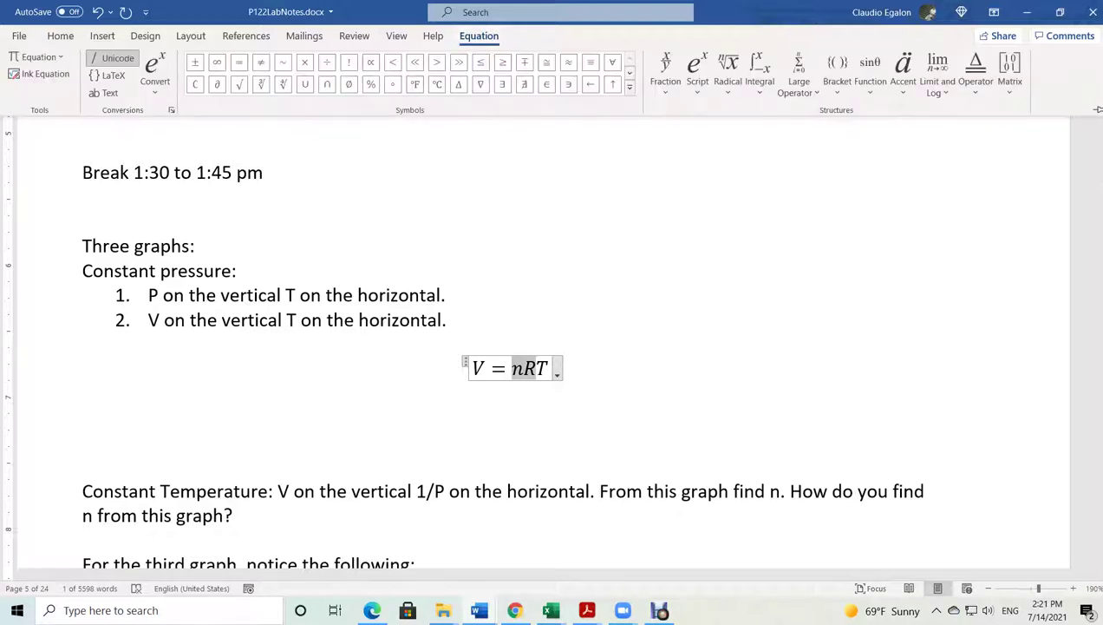
{"action": "left_click", "coordinate": [666, 74]}
{"action": "left_click", "coordinate": [679, 161]}
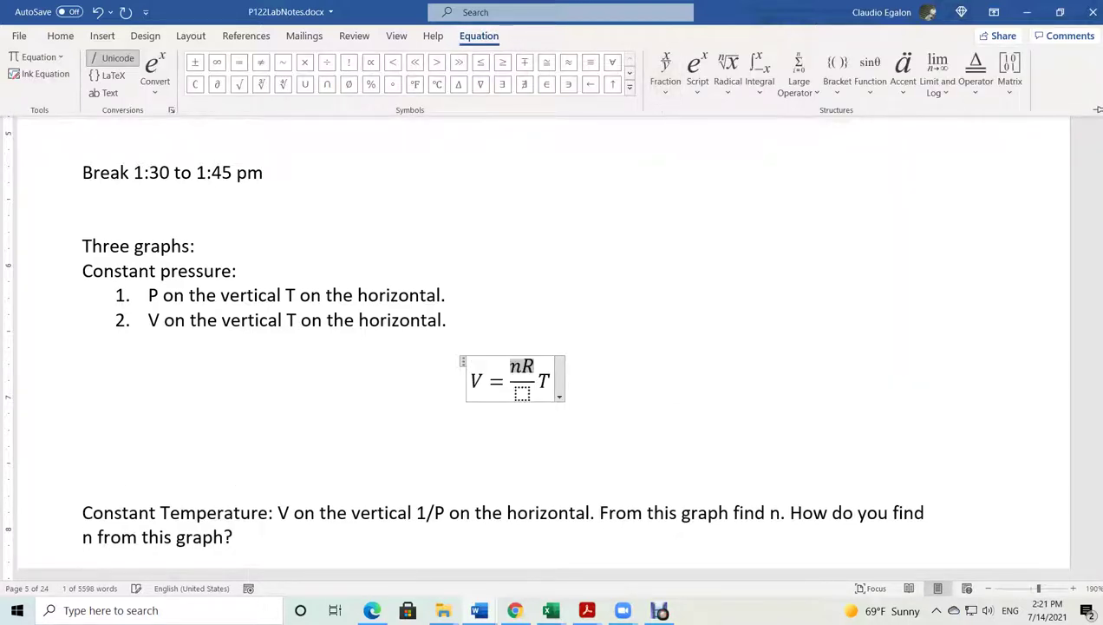
{"action": "left_click", "coordinate": [522, 393]}
{"action": "key", "text": "ctrl+v"}
{"action": "left_click", "coordinate": [82, 438]}
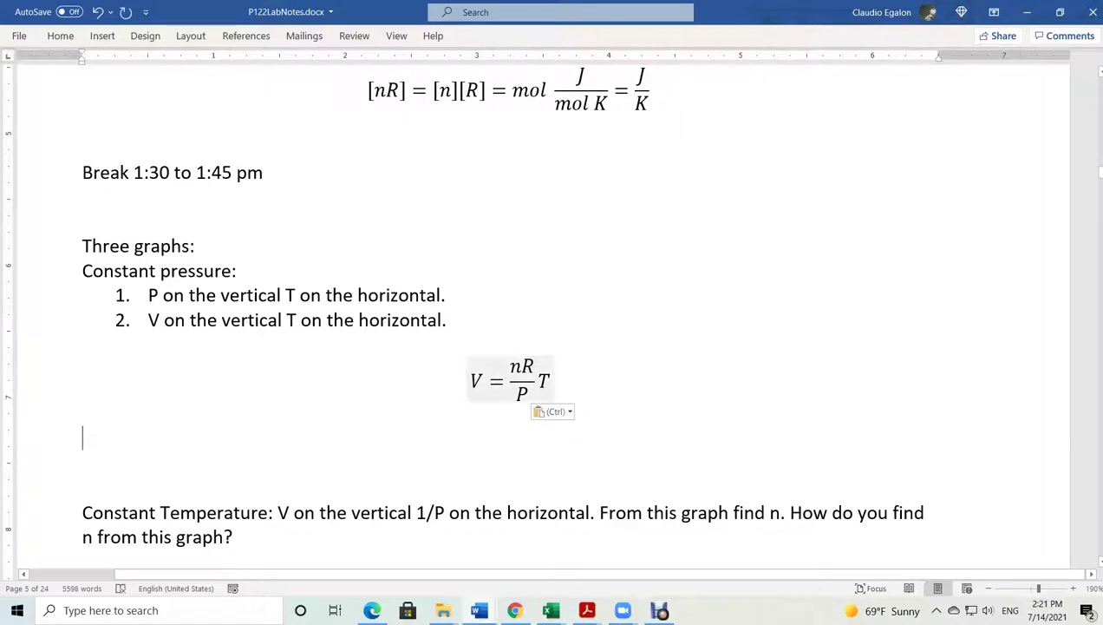
Select the nR/P fraction that multiplies T in the rearranged equation
{"action": "left_click", "coordinate": [519, 392]}
{"action": "left_click_drag", "start_coordinate": [531, 366], "coordinate": [510, 366]}
{"action": "left_click", "coordinate": [521, 366]}
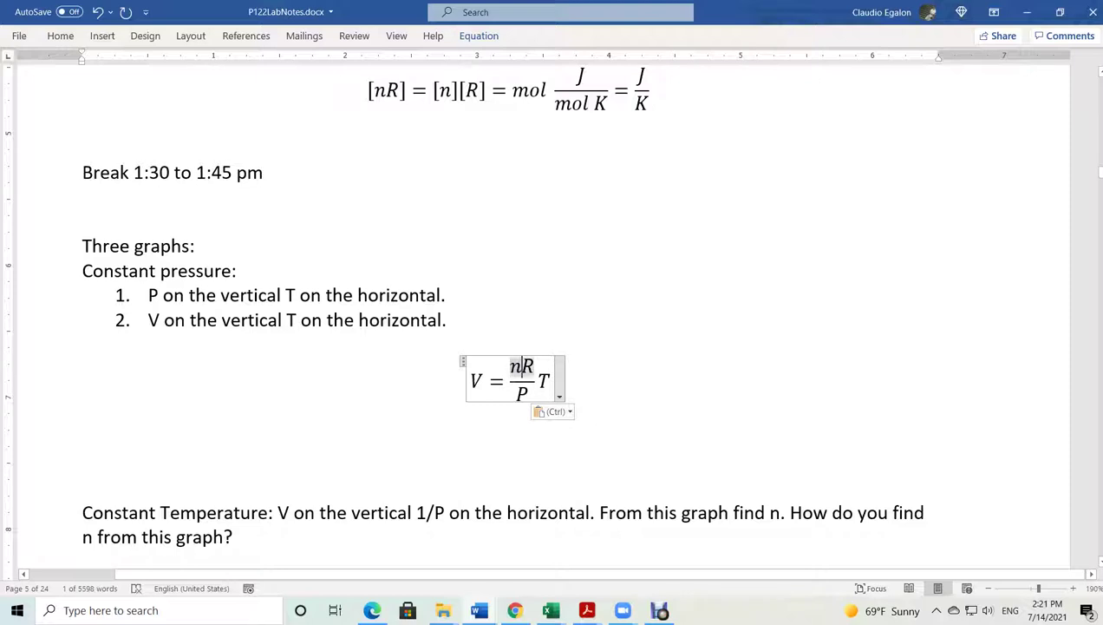
{"action": "left_click_drag", "start_coordinate": [520, 366], "coordinate": [522, 392]}
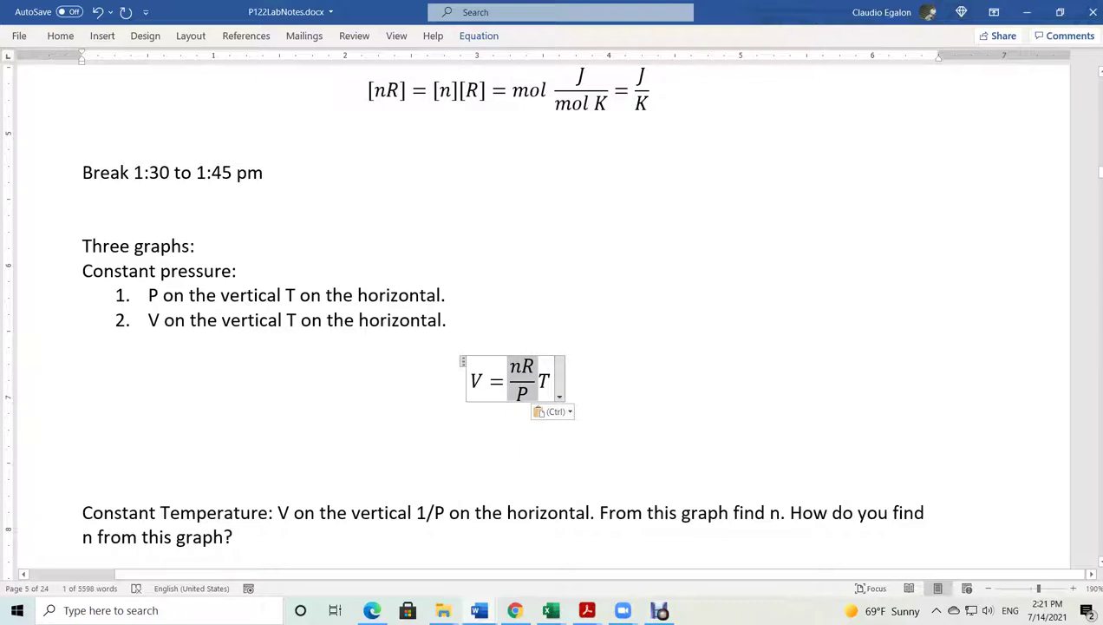
Point out V and T in the rearranged equation, followed by the Constant Temperature paragraph below it
{"action": "double_click", "coordinate": [476, 380]}
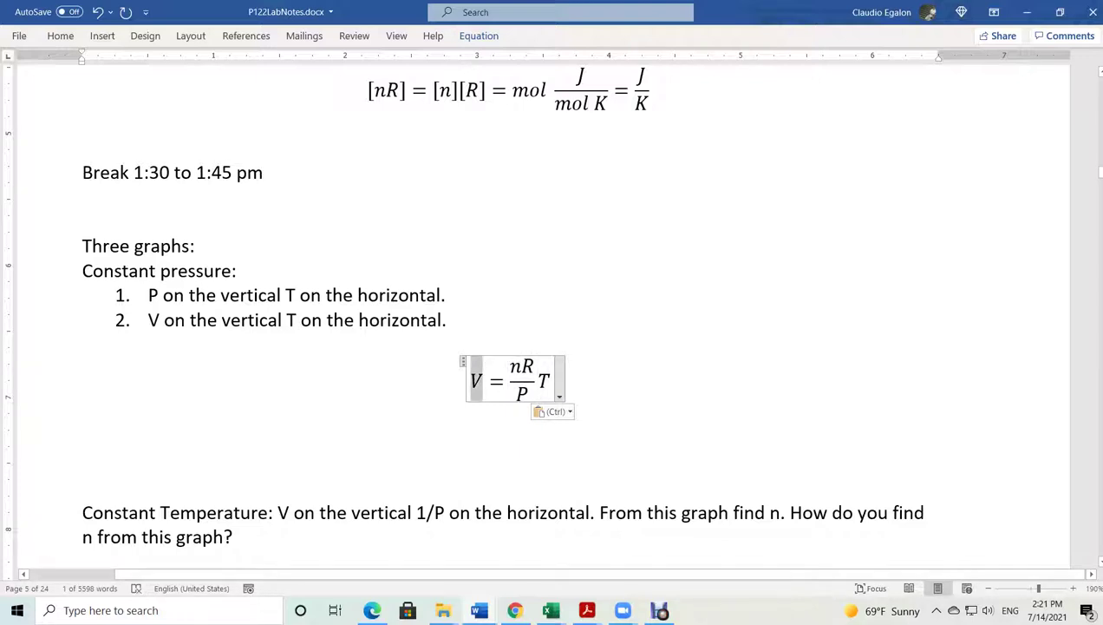
{"action": "double_click", "coordinate": [543, 381]}
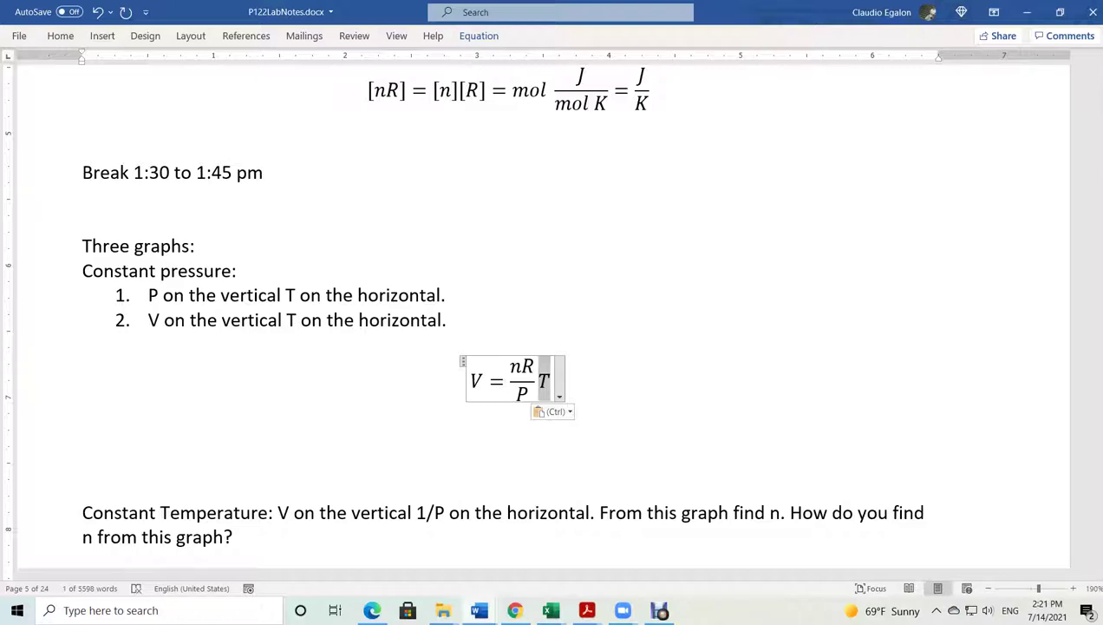
{"action": "scroll", "coordinate": [551, 313], "scroll_direction": "down", "scroll_amount": 2}
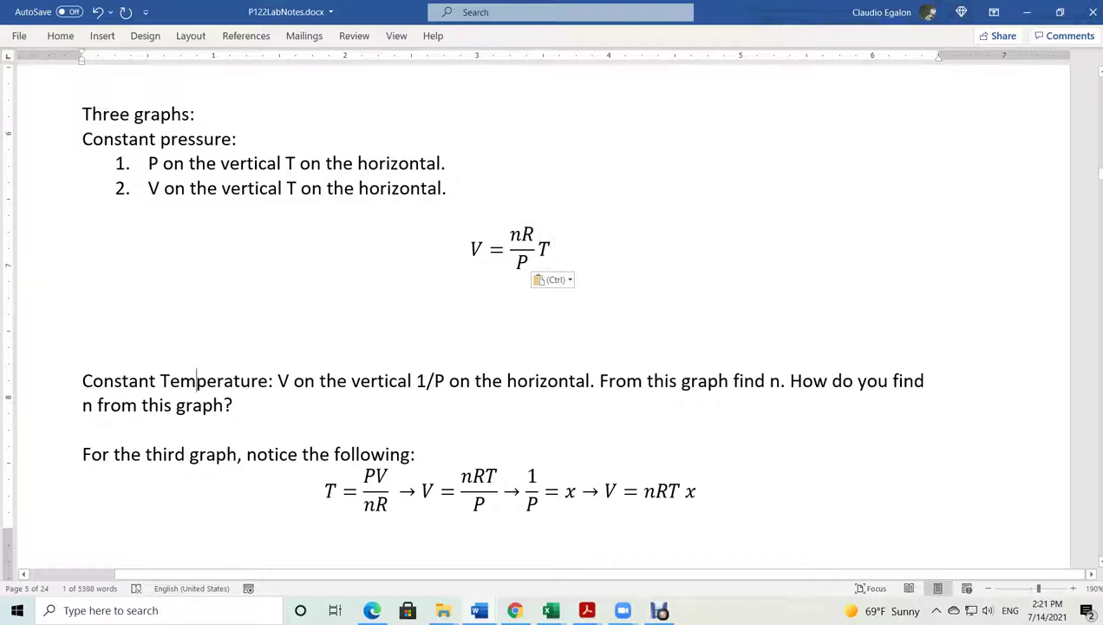
{"action": "triple_click", "coordinate": [197, 382]}
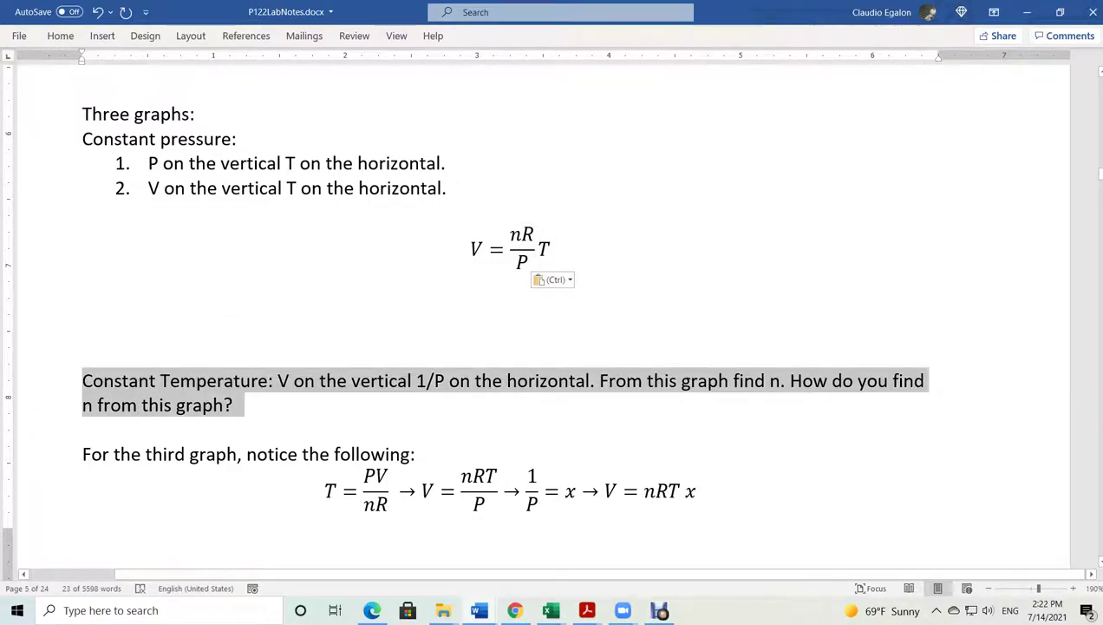
Delete two blank lines between the V = (nR/P) T equation and the Constant Temperature paragraph
{"action": "left_click", "coordinate": [82, 306]}
{"action": "key", "text": "Delete"}
{"action": "key", "text": "Delete"}
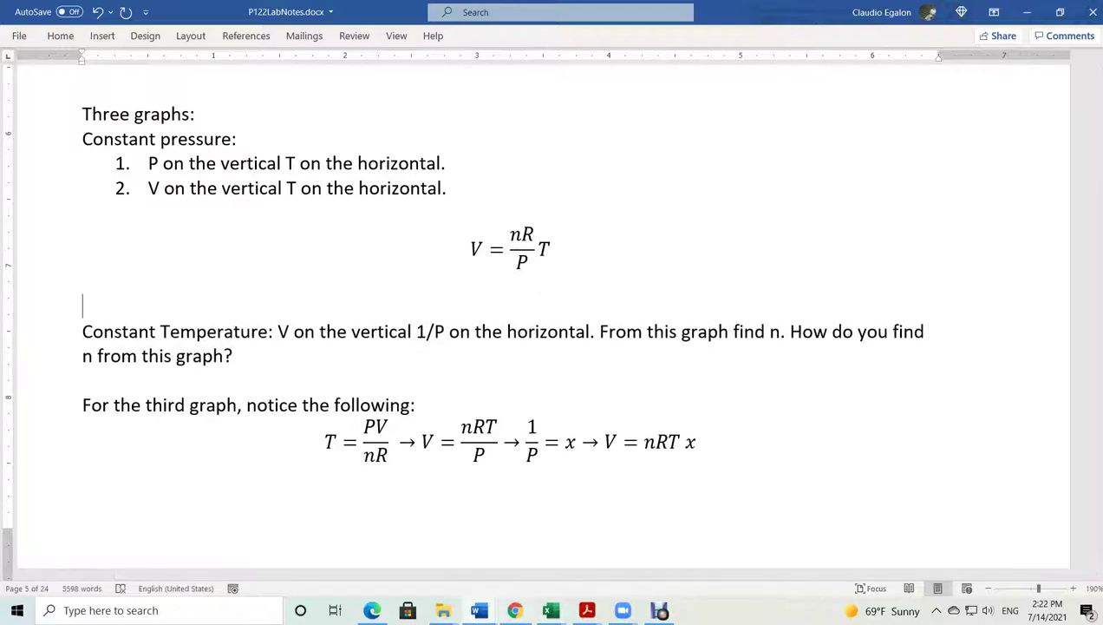
Switch to VRLab 02- Gas LawsCorrected.docx and highlight the instruction paragraph under Procedure C: Determining the Amount of Gas
{"action": "left_click", "coordinate": [478, 610]}
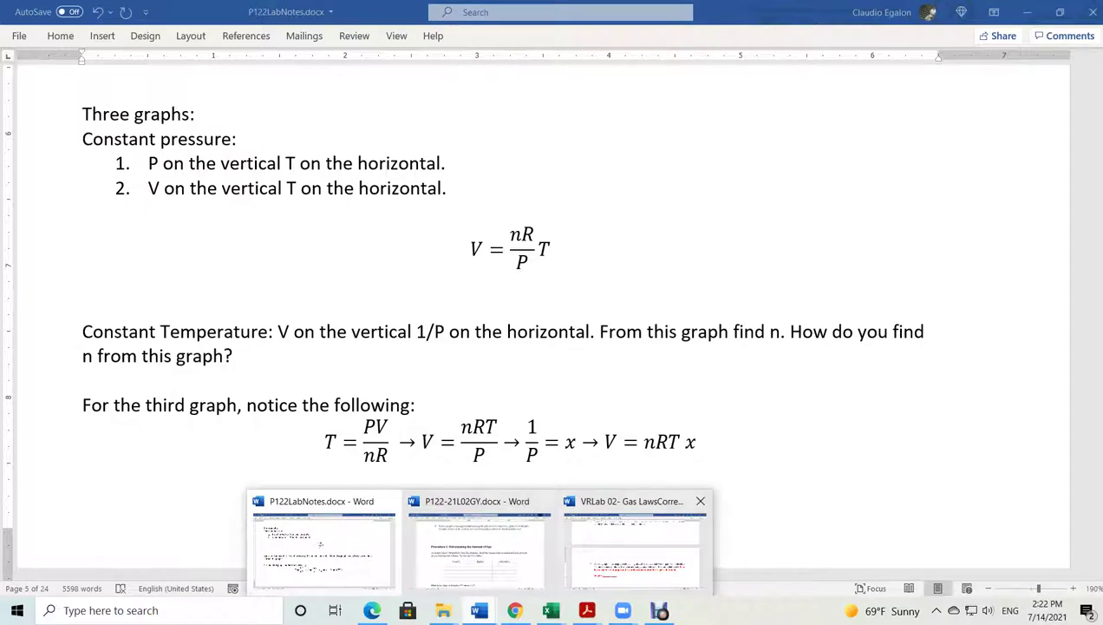
{"action": "left_click", "coordinate": [636, 542]}
{"action": "scroll", "coordinate": [556, 347], "scroll_direction": "down", "scroll_amount": 5}
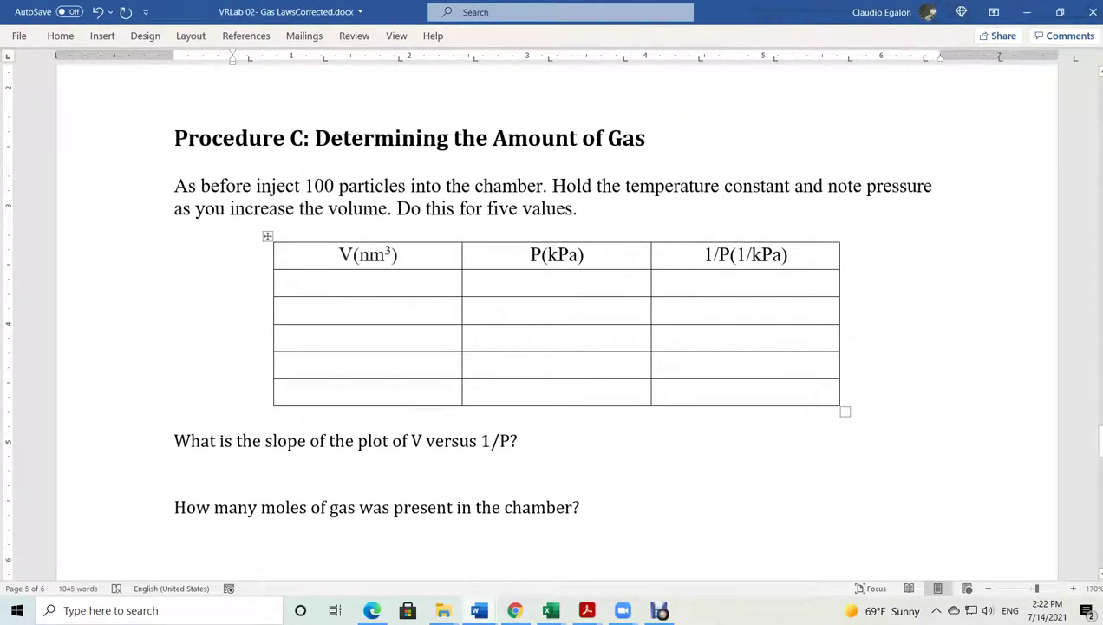
{"action": "triple_click", "coordinate": [230, 186]}
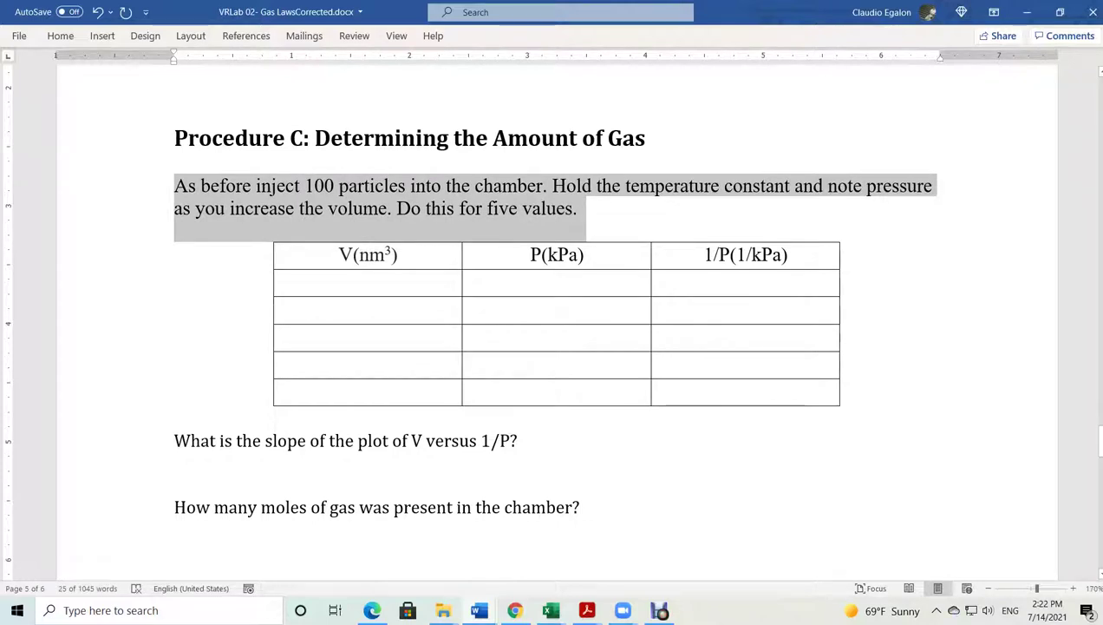
Insert the word "the" before "pressure" in the Procedure C instructions, formatted bold and red
{"action": "left_click", "coordinate": [863, 186]}
{"action": "type", "text": "the"}
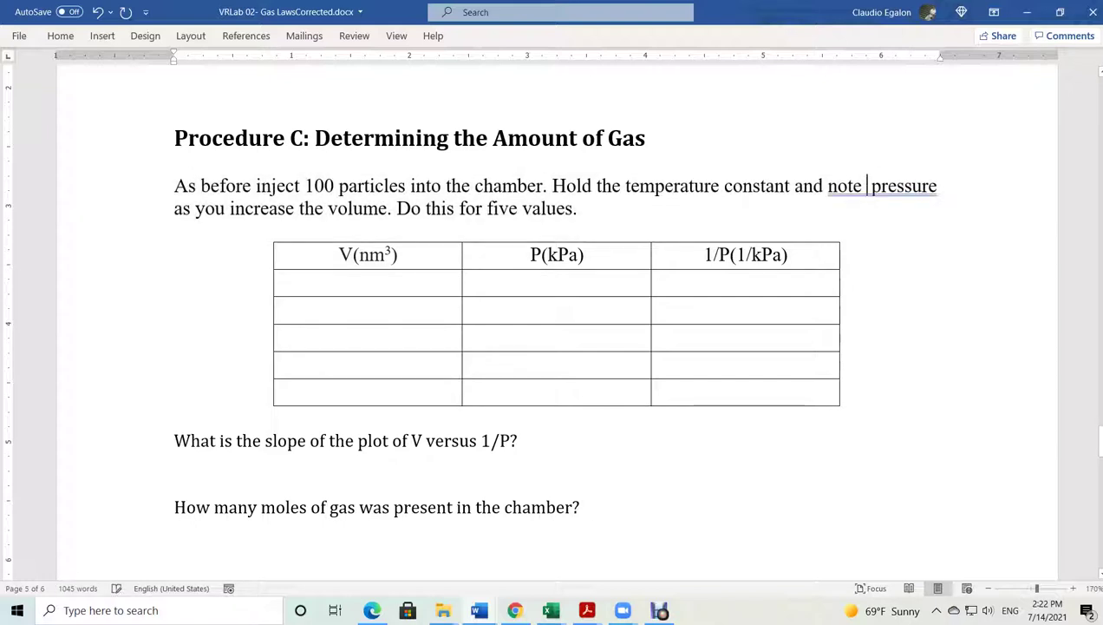
{"action": "key", "text": "shift+Left"}
{"action": "key", "text": "shift+Left"}
{"action": "key", "text": "shift+Left"}
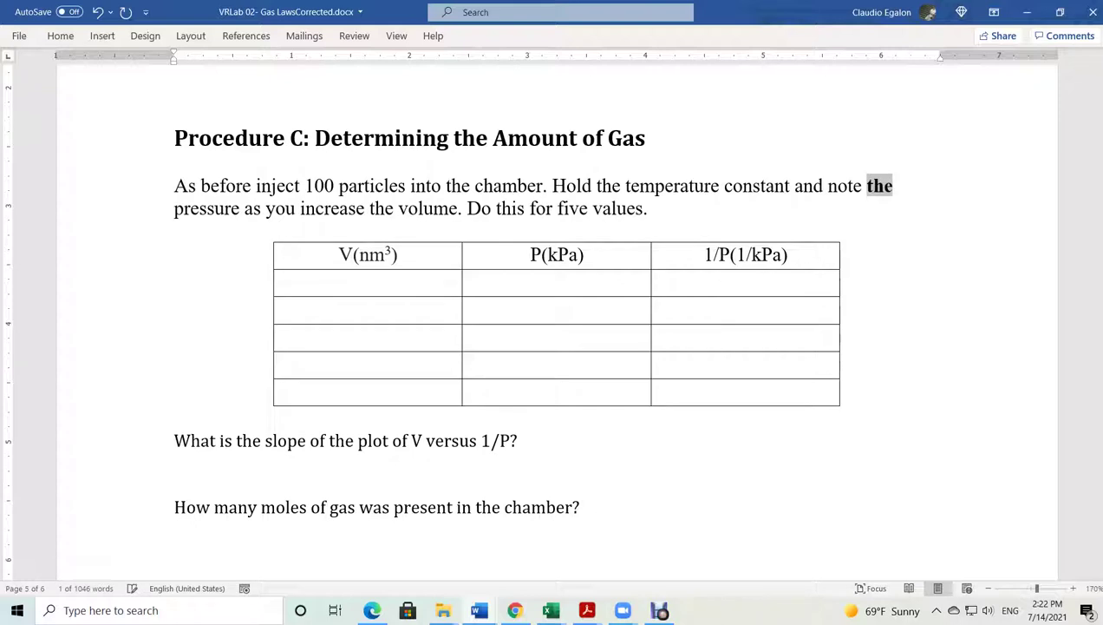
{"action": "right_click", "coordinate": [875, 183]}
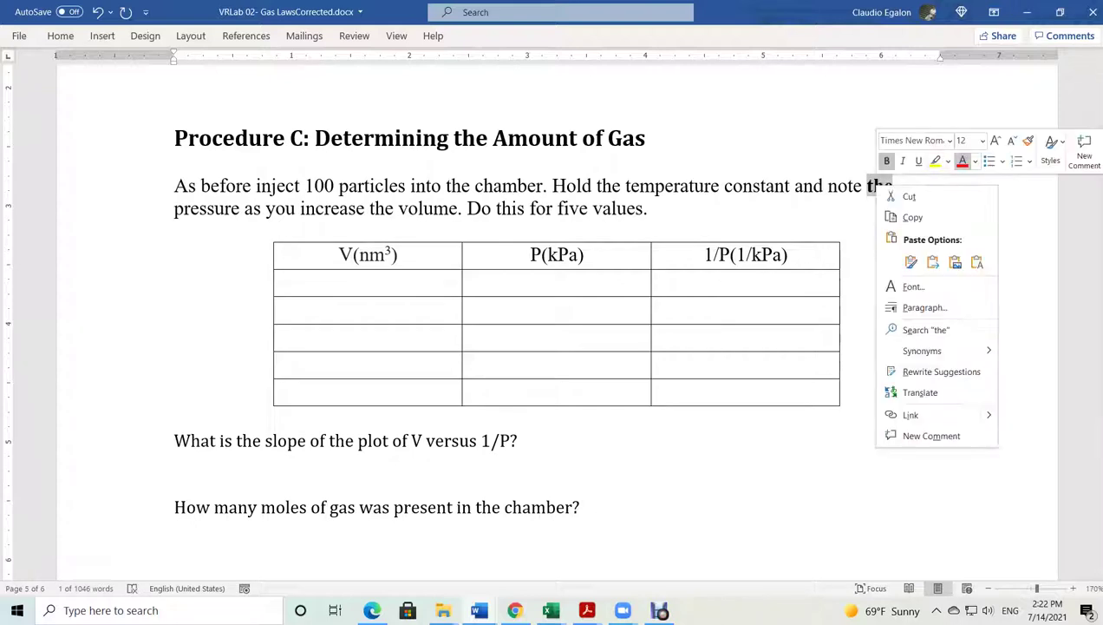
{"action": "left_click", "coordinate": [956, 160]}
{"action": "left_click", "coordinate": [649, 208]}
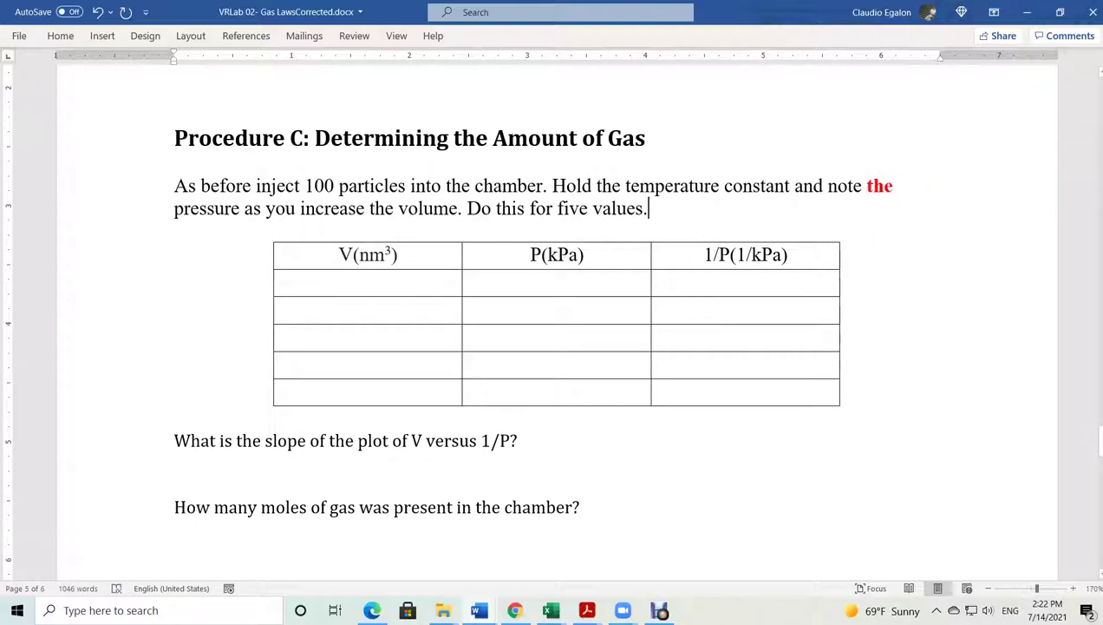
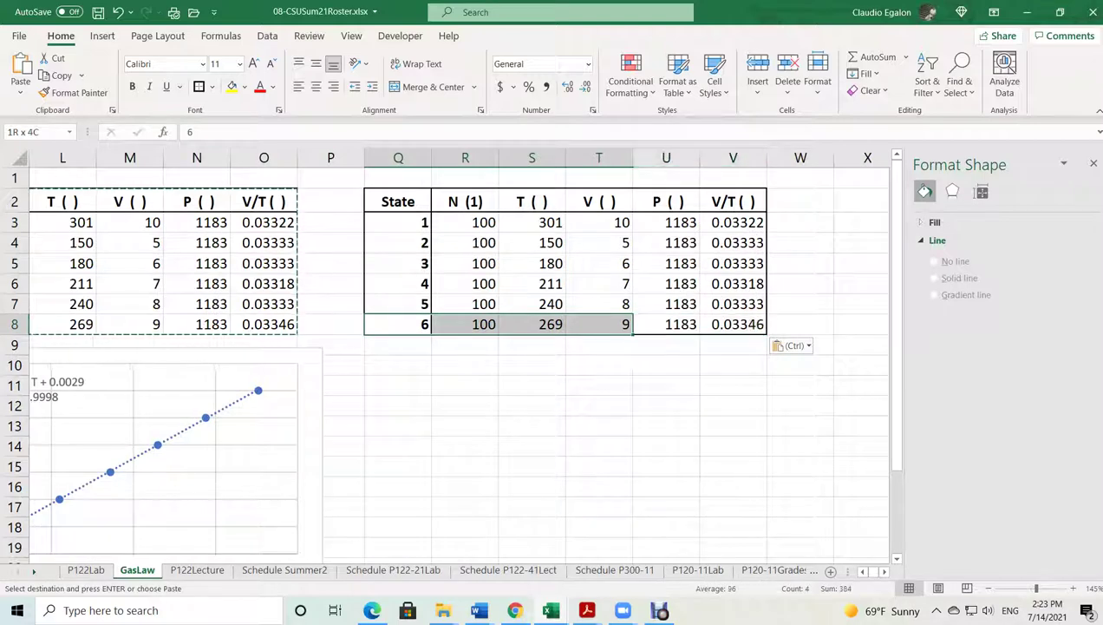
Delete the State 6 cells Q8:V8 from the copied table in the GasLaw sheet, shifting cells up
{"action": "right_click", "coordinate": [729, 325]}
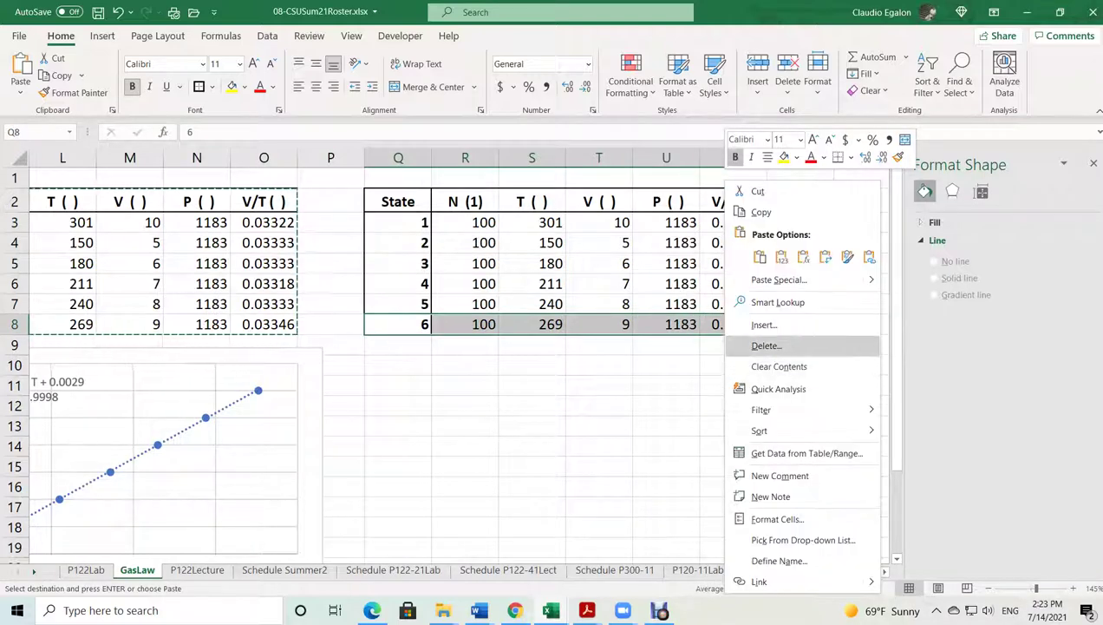
{"action": "left_click", "coordinate": [767, 346]}
{"action": "left_click", "coordinate": [748, 358]}
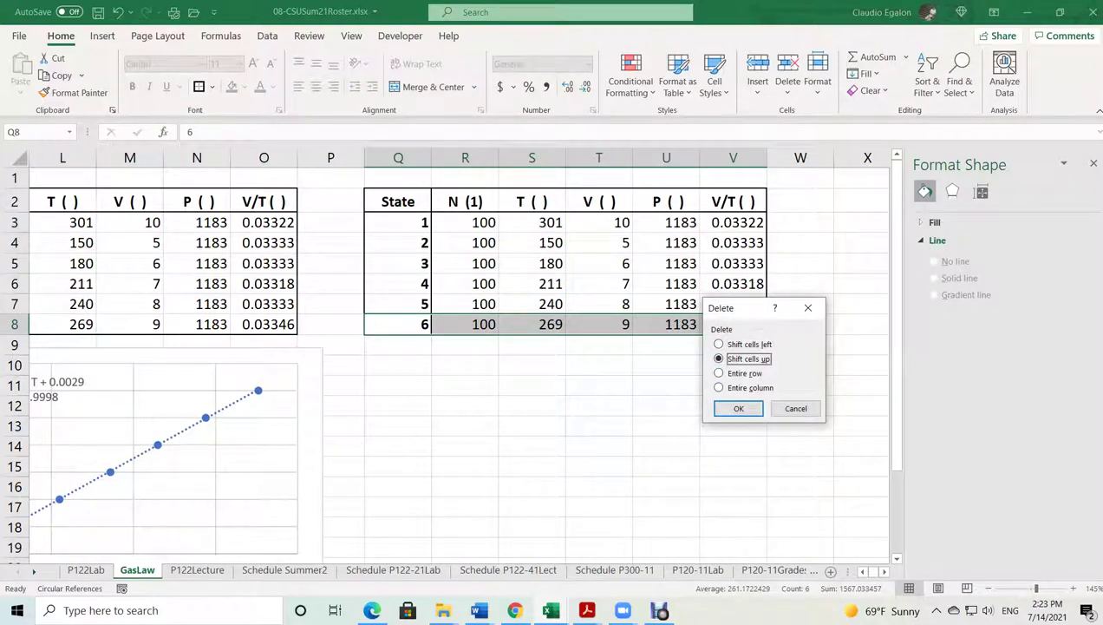
{"action": "left_click", "coordinate": [738, 408]}
{"action": "left_click", "coordinate": [569, 397]}
Apply an outline border around the remaining state rows Q3:V7 of the copied table
{"action": "left_click_drag", "start_coordinate": [407, 223], "coordinate": [737, 304]}
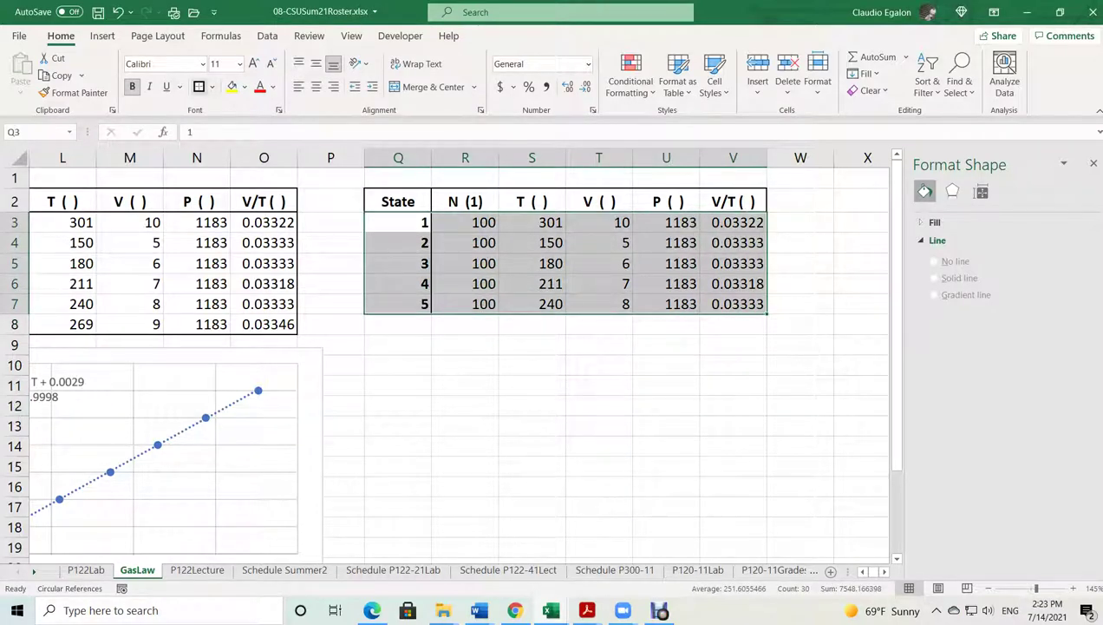
{"action": "left_click", "coordinate": [199, 86]}
{"action": "left_click", "coordinate": [465, 283]}
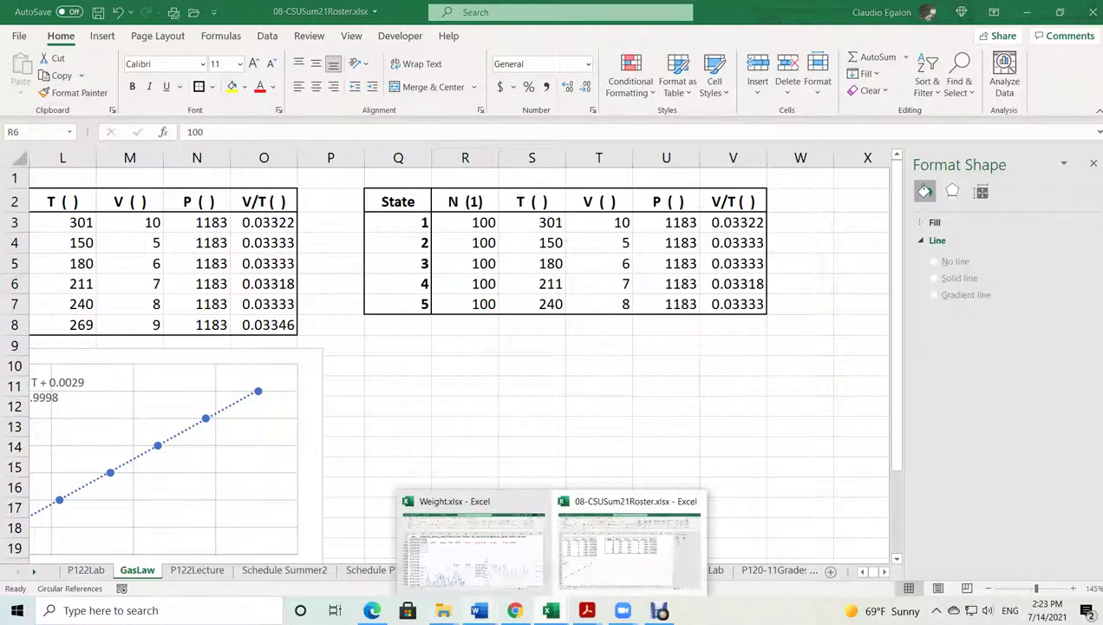
Compare the Procedure C table in P122-21L02GY.docx with the N and T columns of the copied Excel table
{"action": "mouse_move", "coordinate": [479, 610]}
{"action": "left_click", "coordinate": [511, 538]}
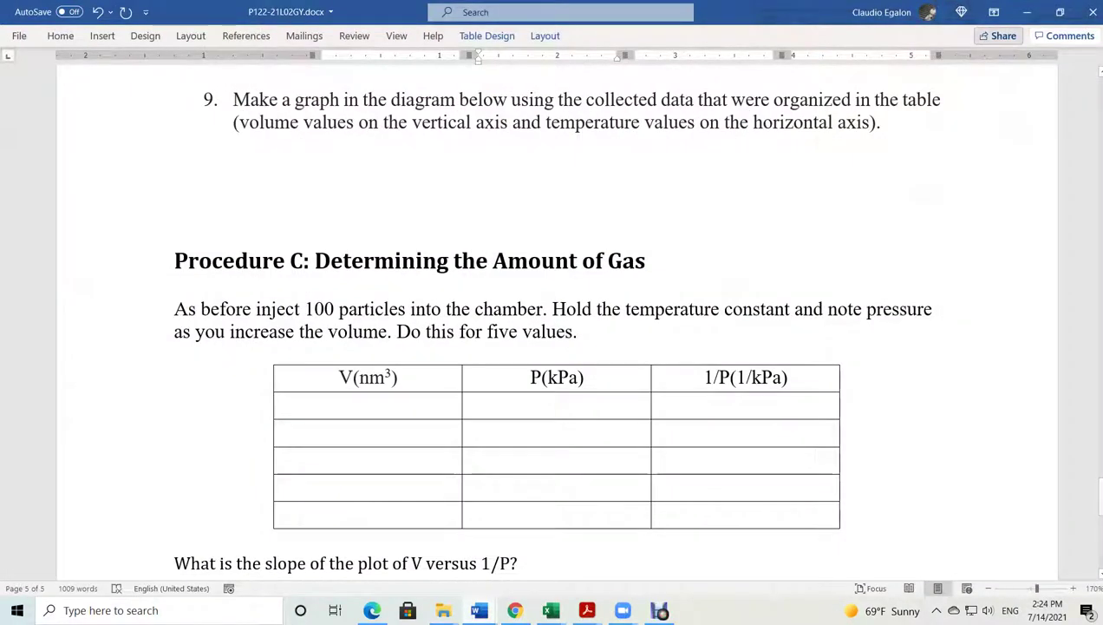
{"action": "left_click", "coordinate": [1027, 12]}
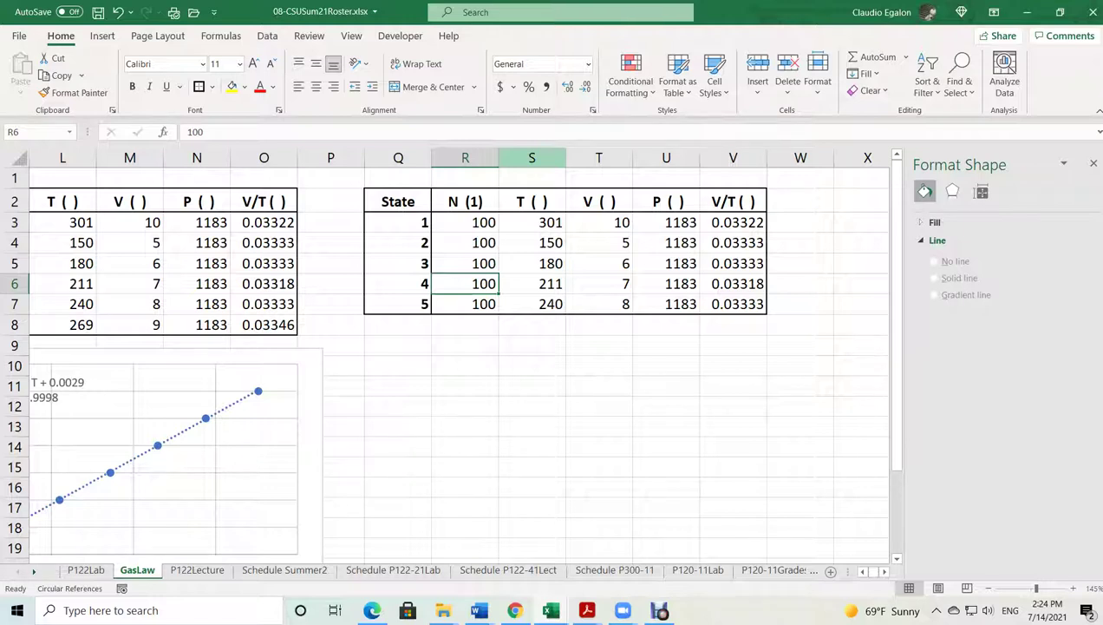
{"action": "left_click_drag", "start_coordinate": [468, 201], "coordinate": [569, 317]}
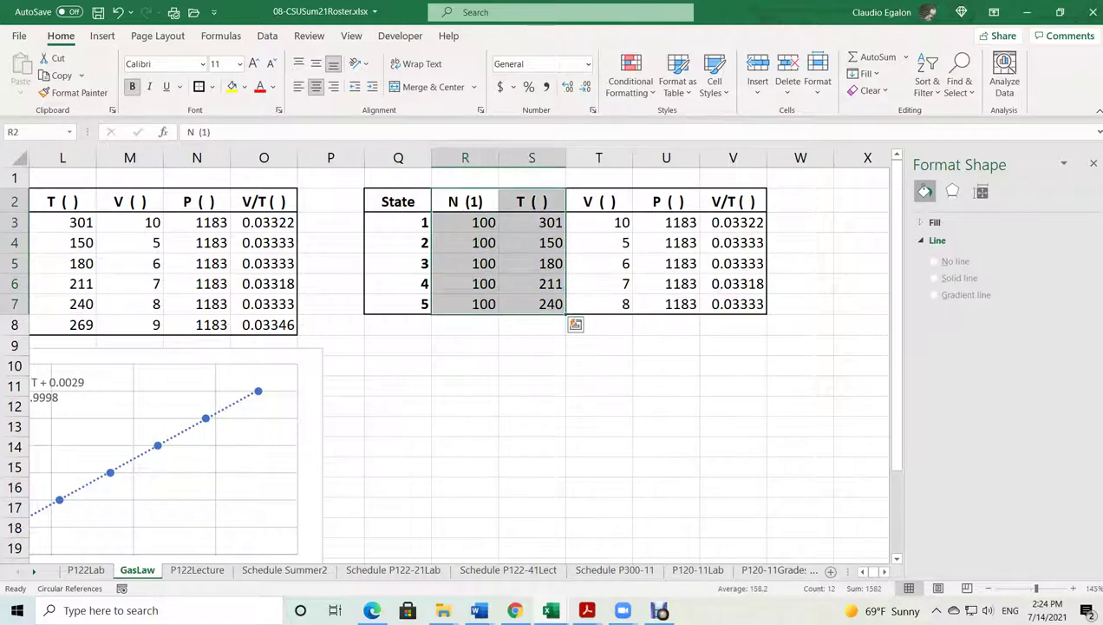
{"action": "mouse_move", "coordinate": [478, 610]}
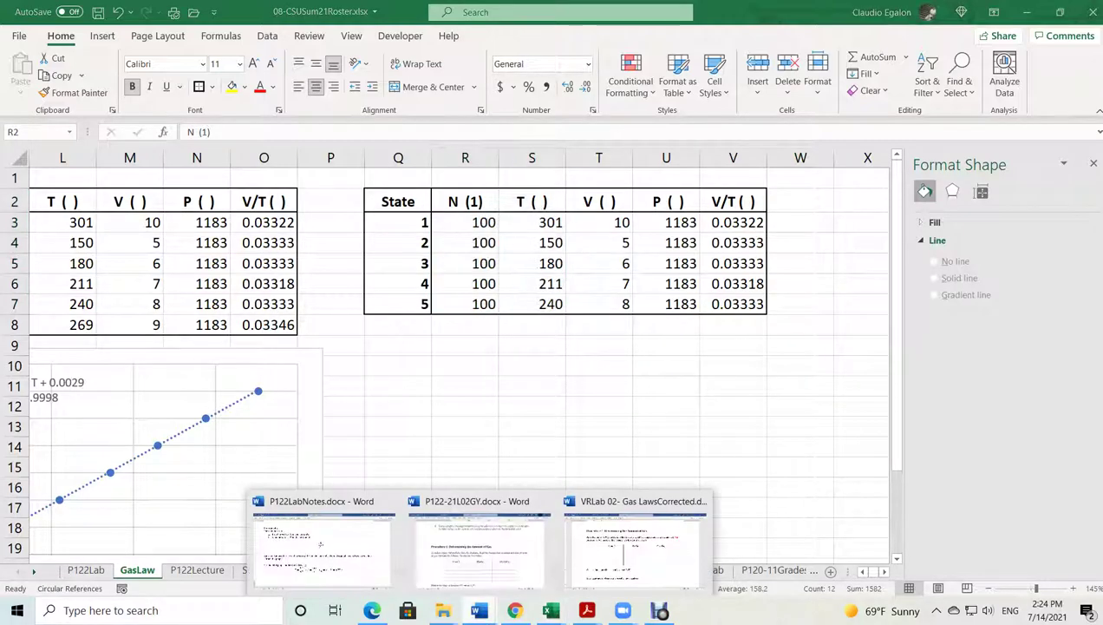
{"action": "left_click", "coordinate": [480, 555]}
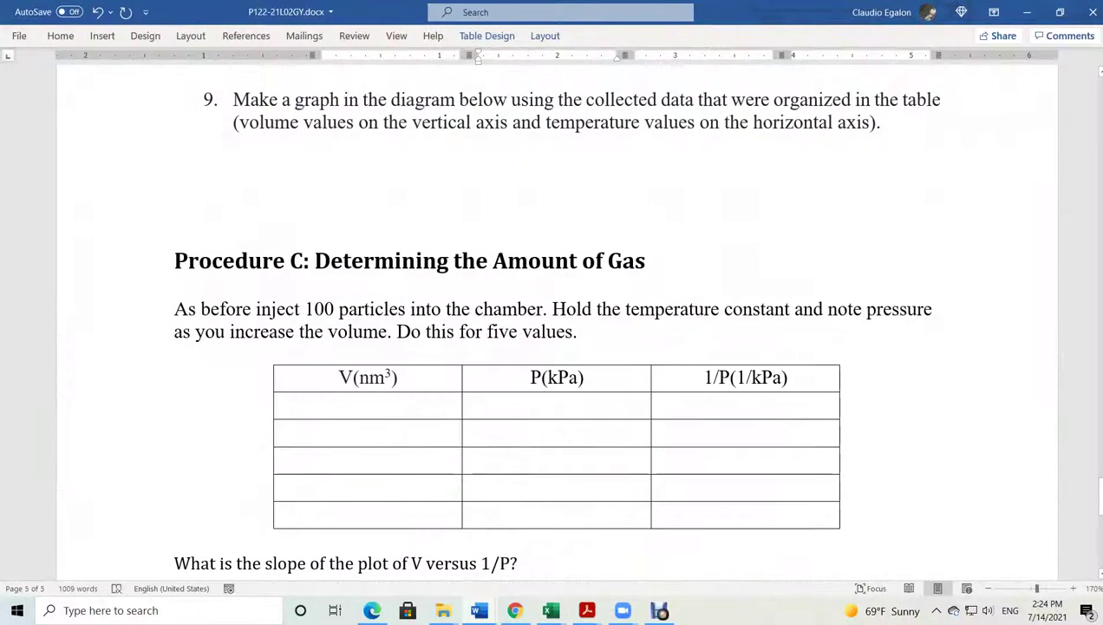
{"action": "left_click", "coordinate": [1026, 12]}
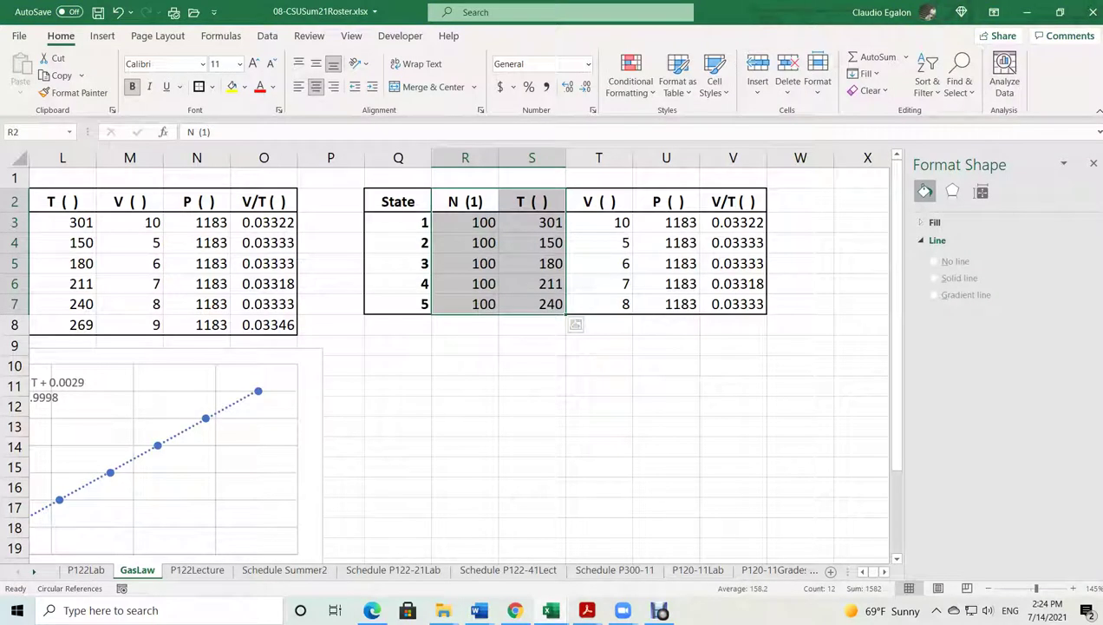
Change the V/T header in cell V2 to "1/P ( )"
{"action": "left_click", "coordinate": [733, 201]}
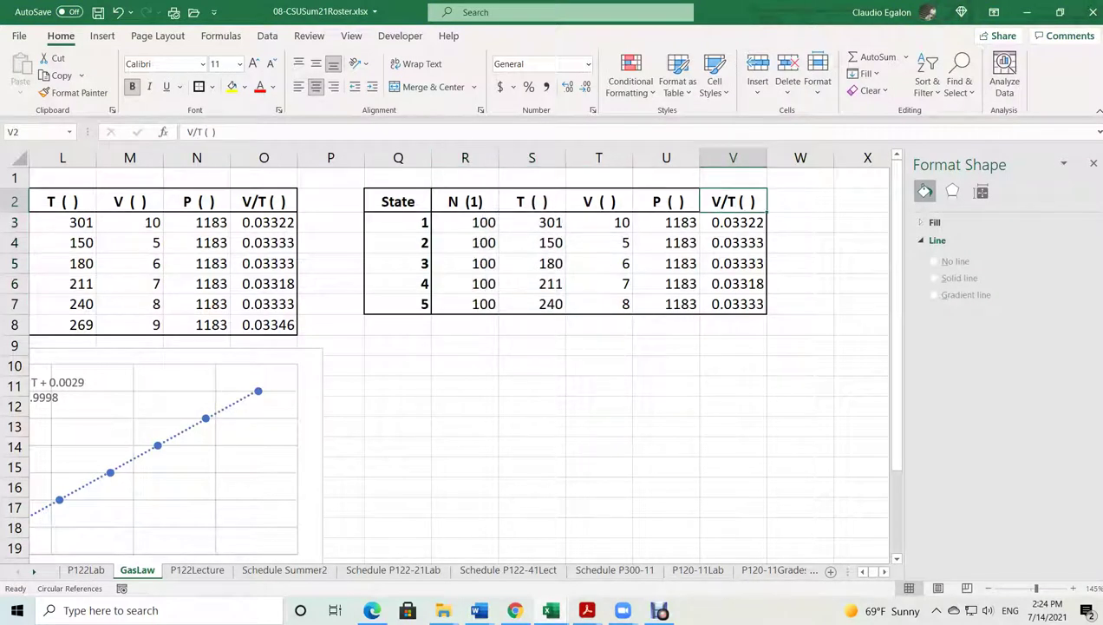
{"action": "left_click_drag", "start_coordinate": [186, 132], "coordinate": [205, 132]}
{"action": "type", "text": "1/P"}
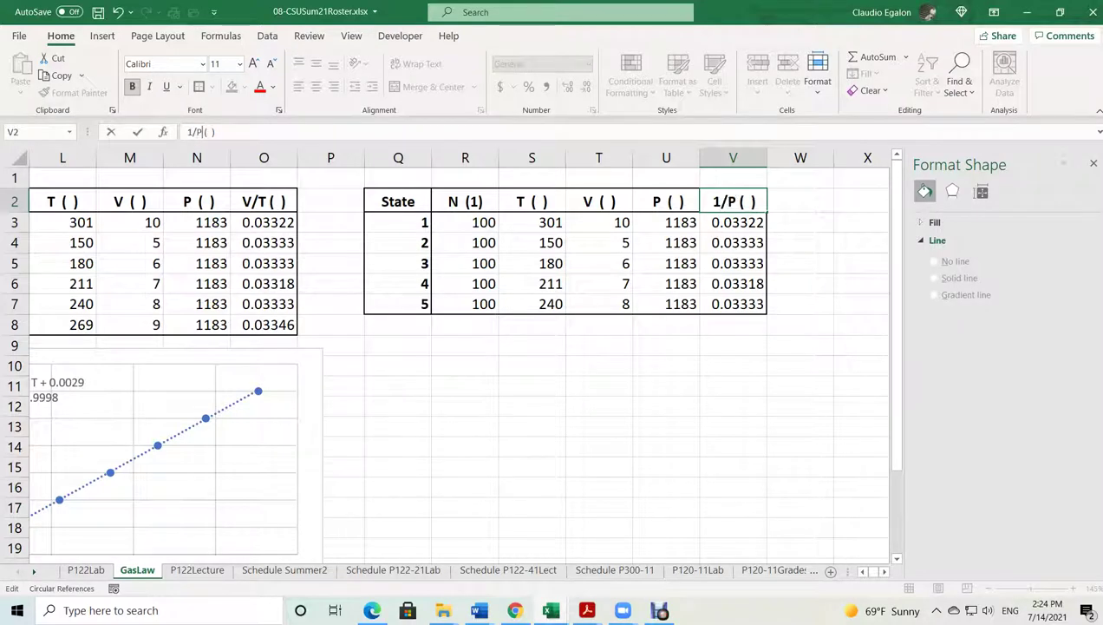
{"action": "key", "text": "Return"}
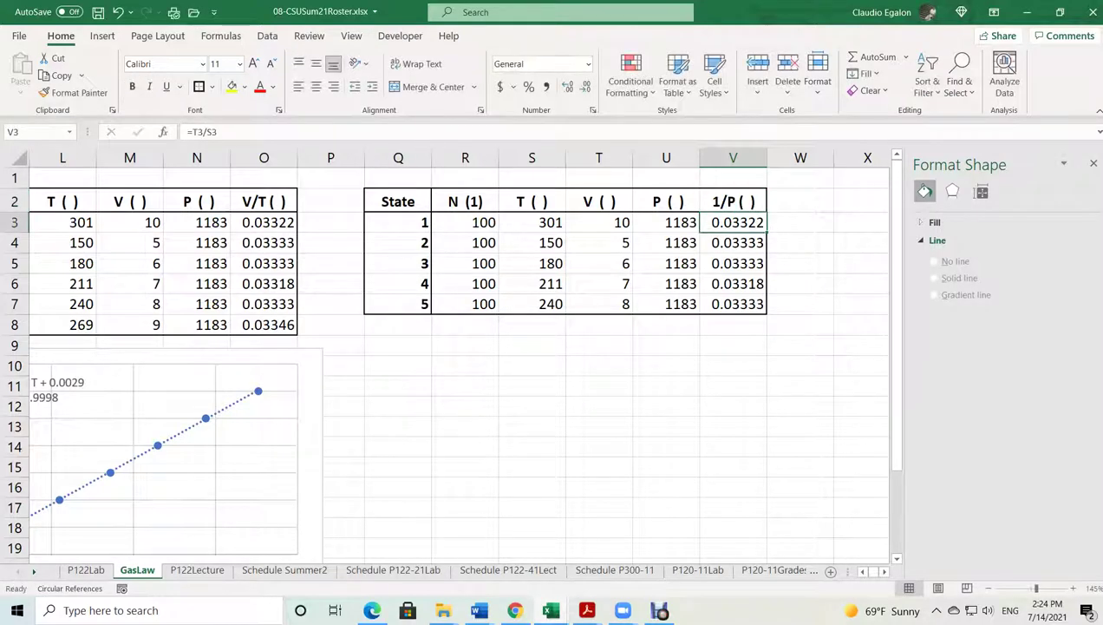
Change the formula in V3 to =1/U3 and fill it down through V7
{"action": "left_click_drag", "start_coordinate": [193, 132], "coordinate": [203, 131]}
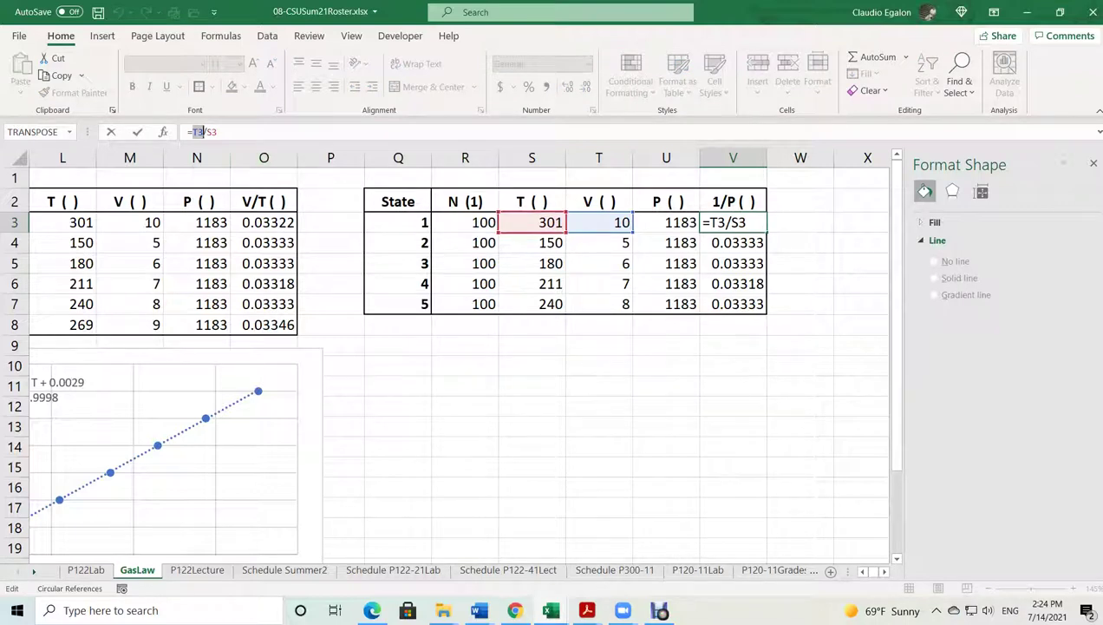
{"action": "left_click_drag", "start_coordinate": [531, 233], "coordinate": [666, 232]}
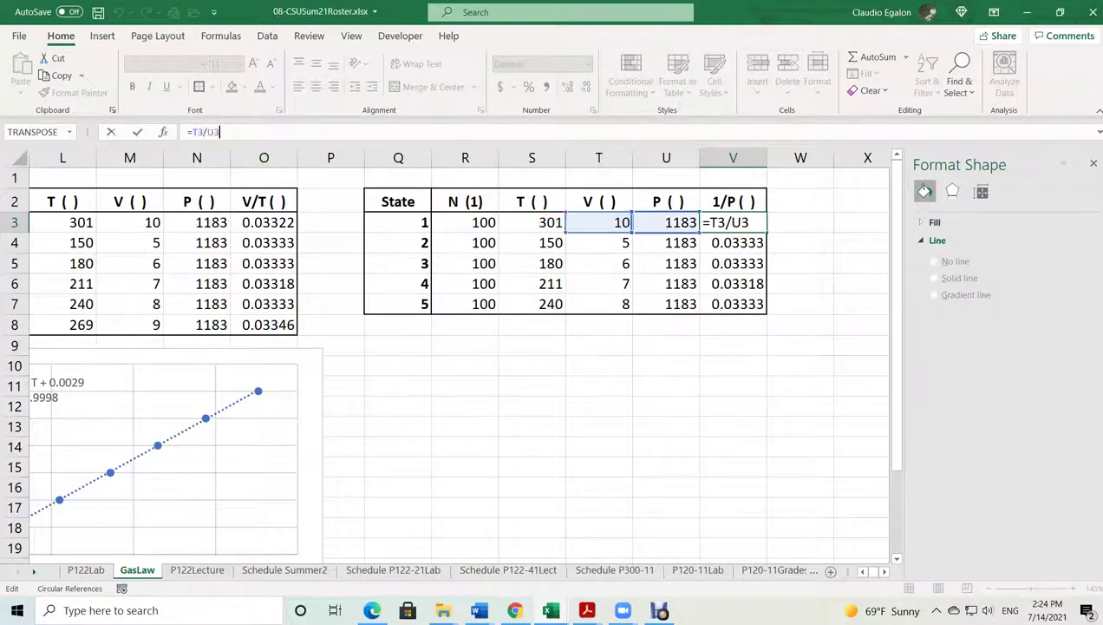
{"action": "double_click", "coordinate": [196, 132]}
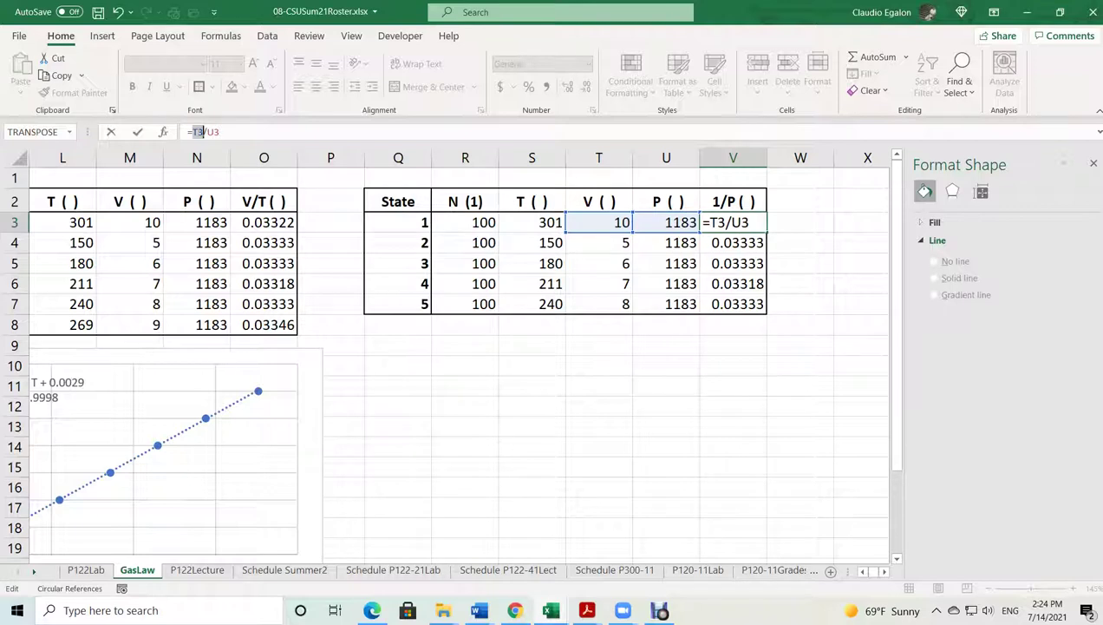
{"action": "type", "text": "1"}
{"action": "key", "text": "Return"}
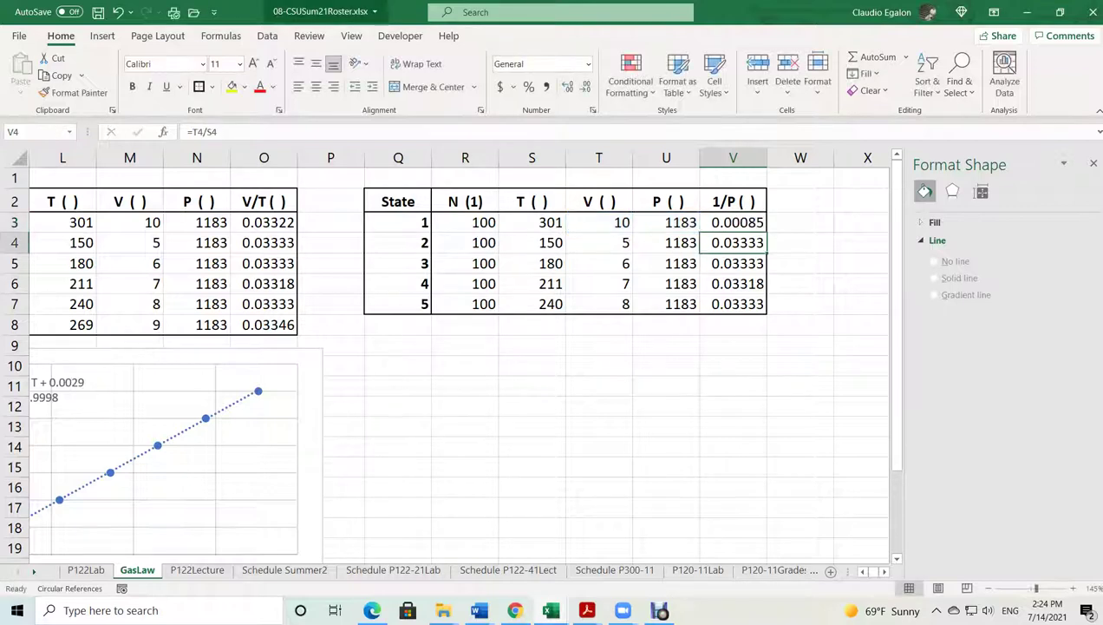
{"action": "left_click", "coordinate": [733, 222]}
{"action": "left_click_drag", "start_coordinate": [767, 232], "coordinate": [765, 311]}
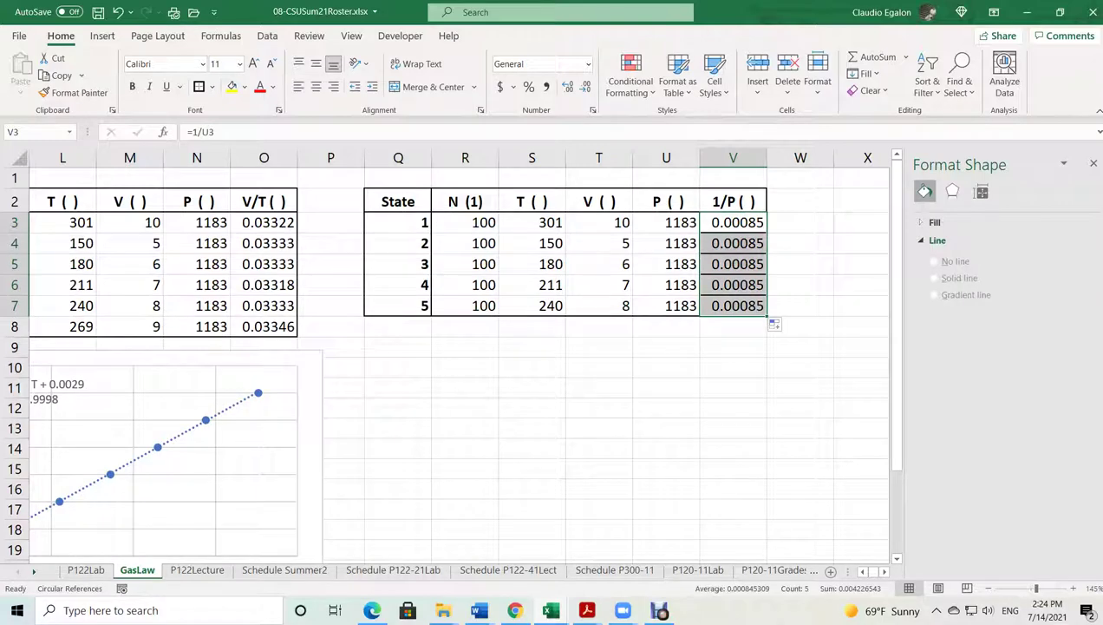
Clear the borders in R3:V7 and reapply a border around the outside of the range
{"action": "left_click_drag", "start_coordinate": [465, 222], "coordinate": [733, 305]}
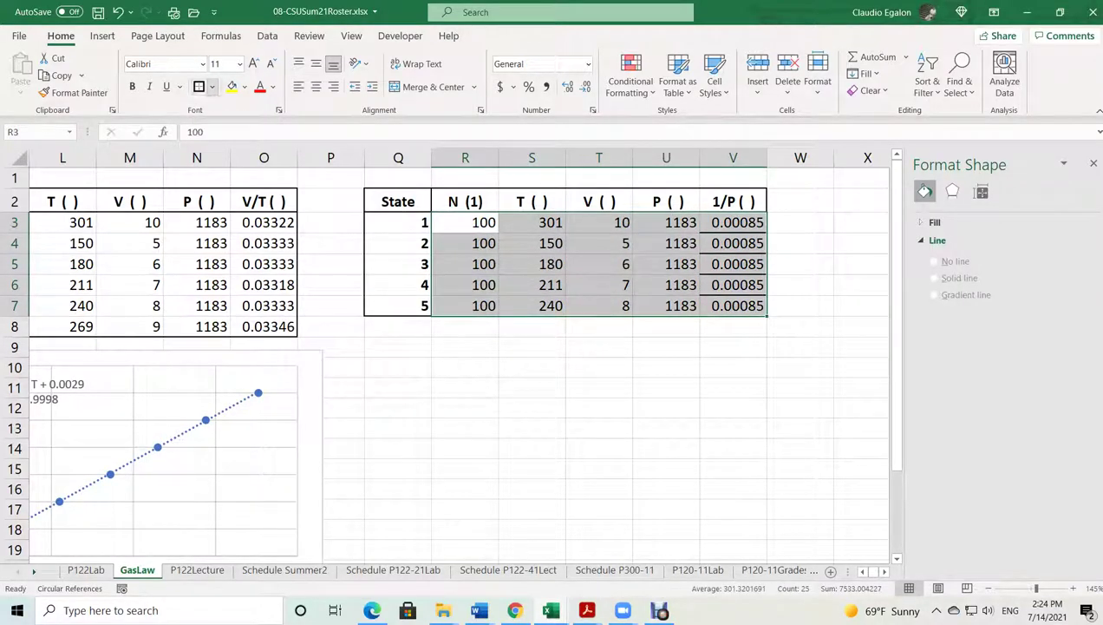
{"action": "left_click", "coordinate": [212, 86]}
{"action": "left_click", "coordinate": [247, 211]}
{"action": "left_click", "coordinate": [212, 86]}
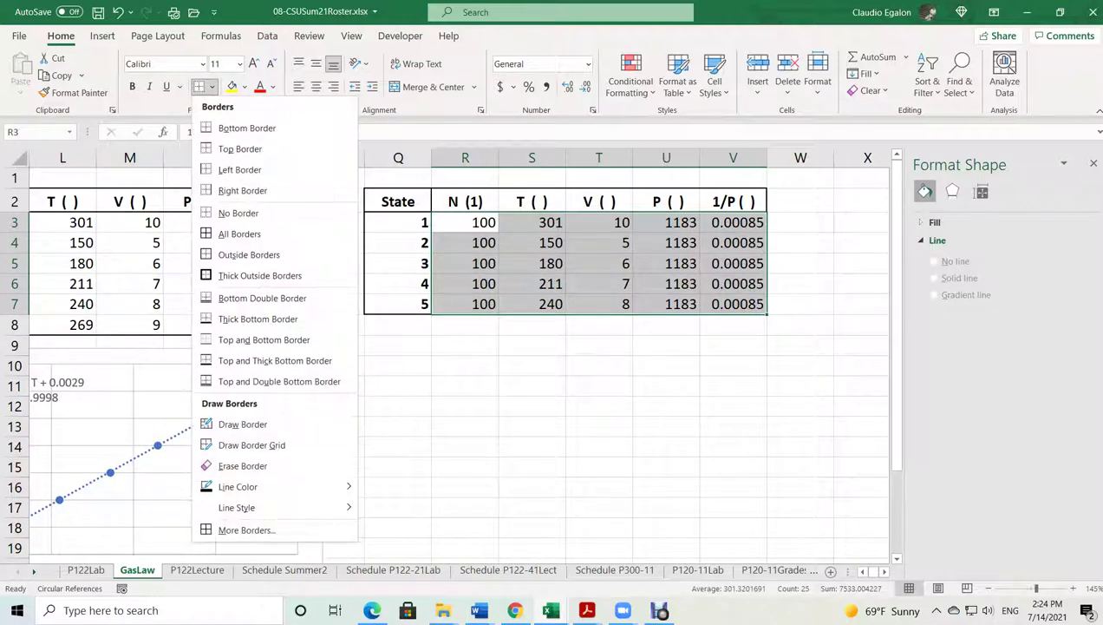
{"action": "left_click", "coordinate": [246, 344]}
{"action": "left_click", "coordinate": [465, 346]}
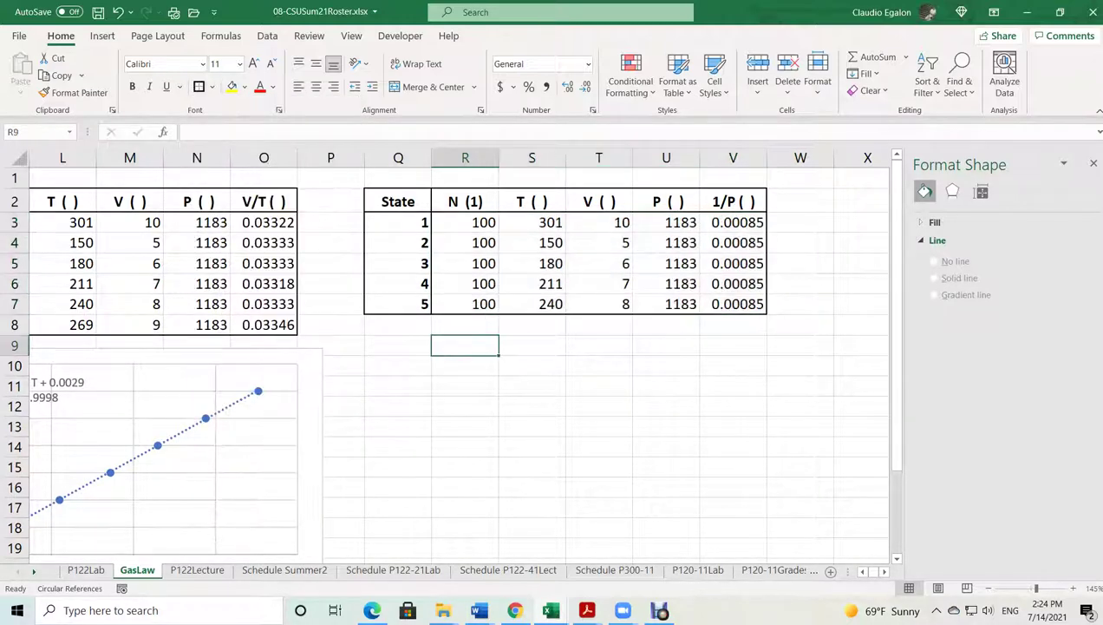
Review the Procedure C table in P122-21L02GY.docx and the chamber settings in the Gas Properties simulation in Edge
{"action": "left_click_drag", "start_coordinate": [465, 157], "coordinate": [555, 157]}
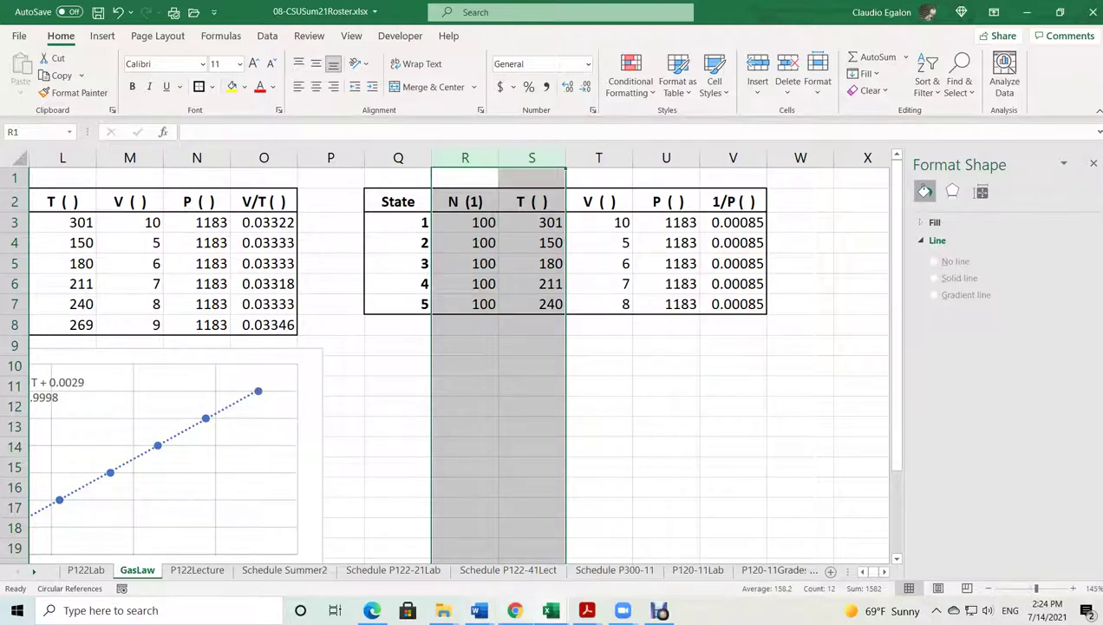
{"action": "mouse_move", "coordinate": [479, 610]}
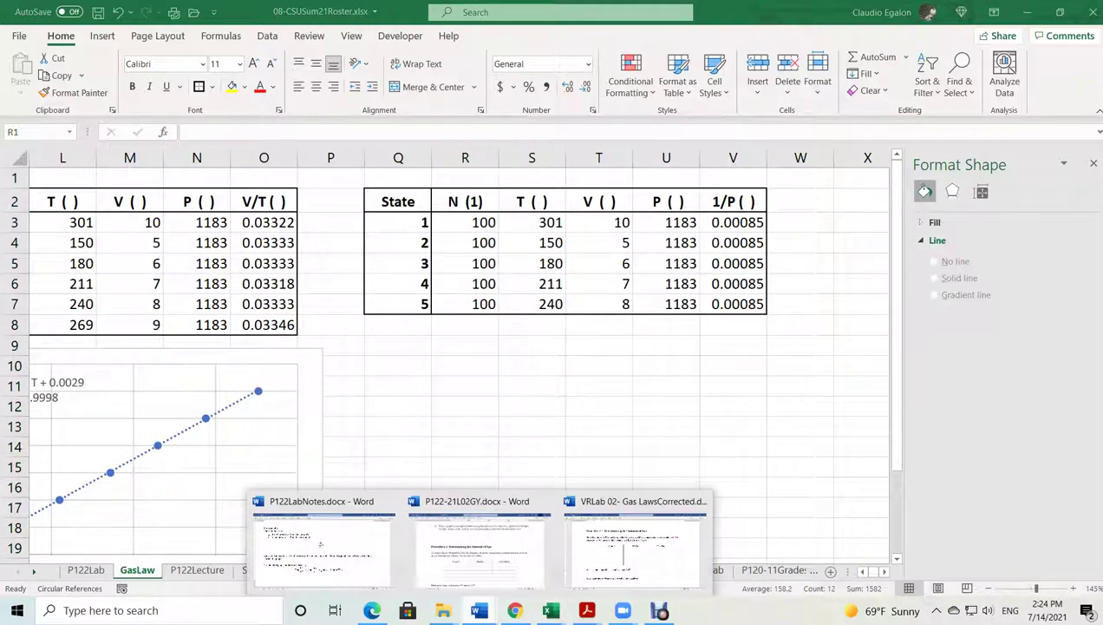
{"action": "left_click", "coordinate": [479, 542]}
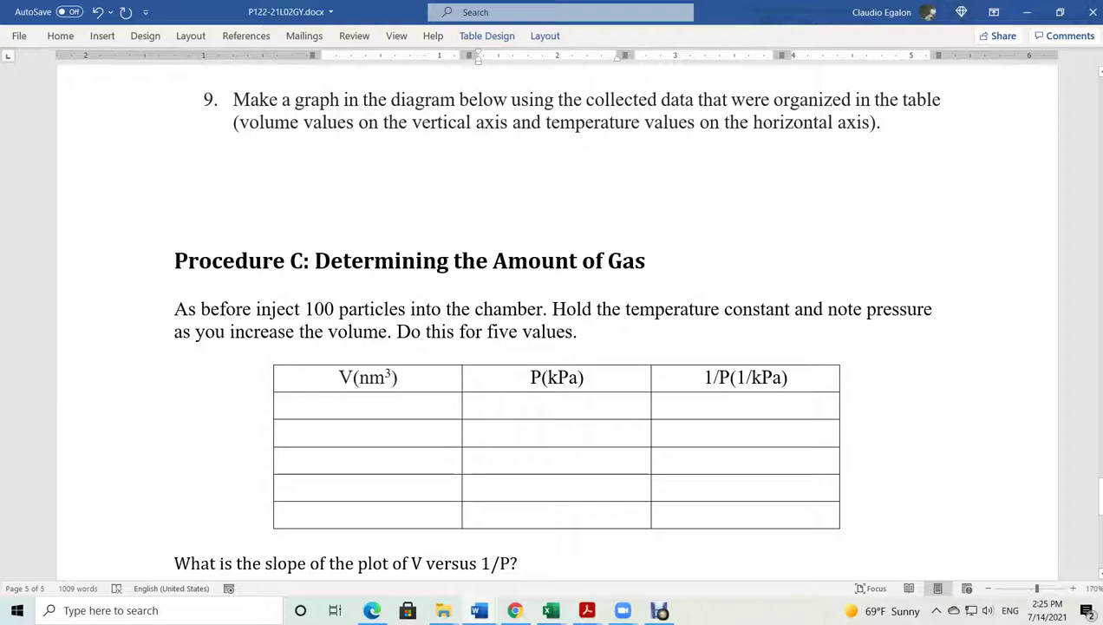
{"action": "left_click", "coordinate": [371, 610]}
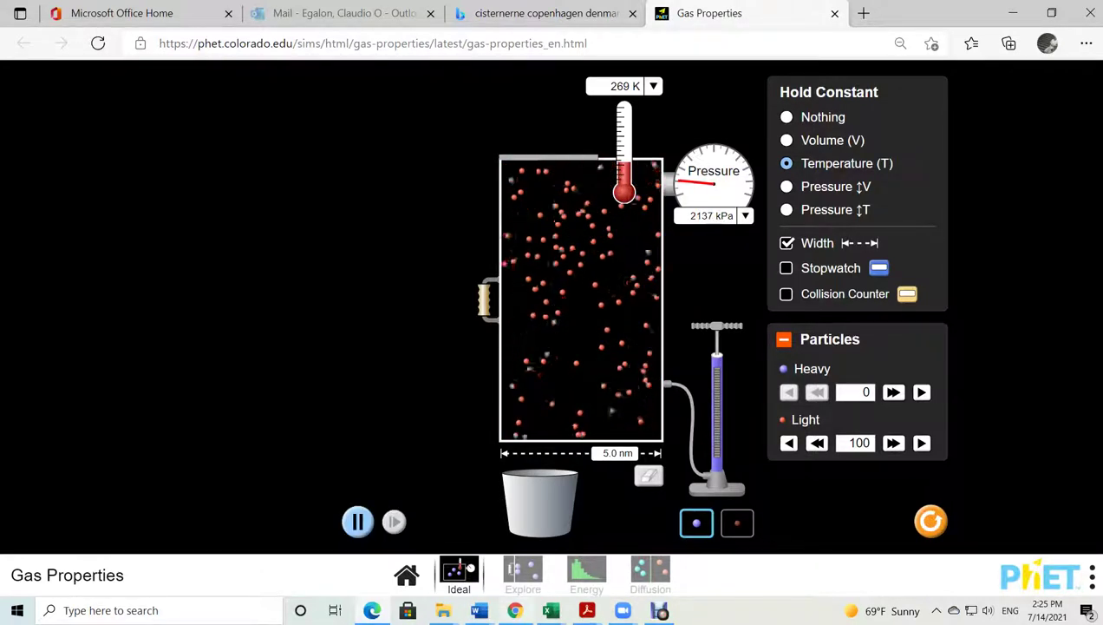
{"action": "mouse_move", "coordinate": [515, 610]}
{"action": "mouse_move", "coordinate": [551, 610]}
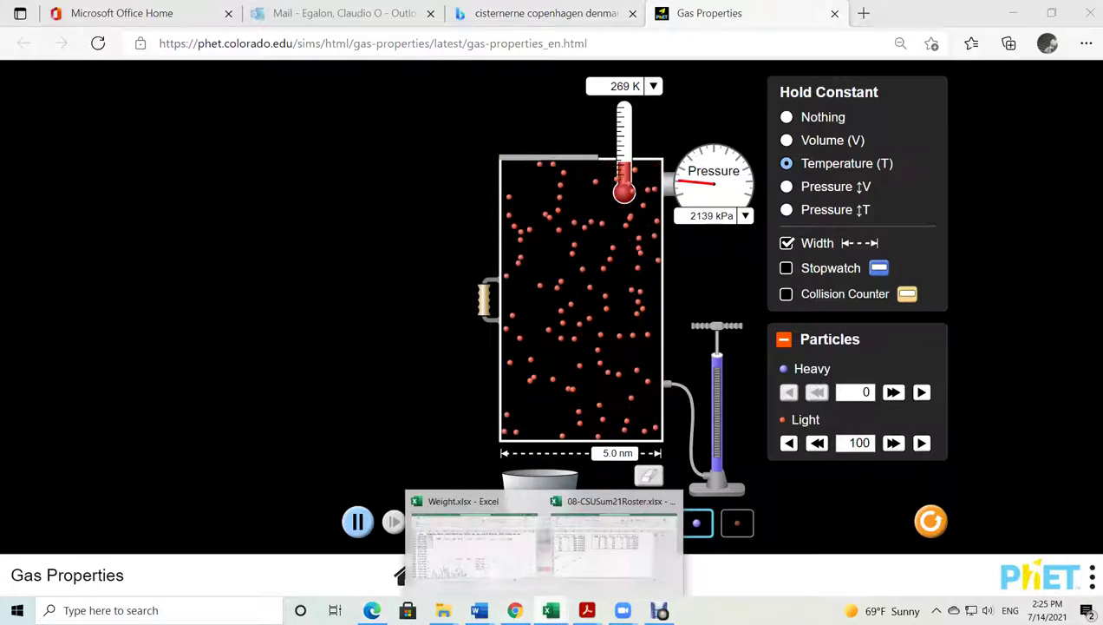
Switch to 08-CSUSum21Roster.xlsx and enter the V values 5, 7.5, 10, 12.5 and 15 in T3:T7
{"action": "left_click", "coordinate": [629, 544]}
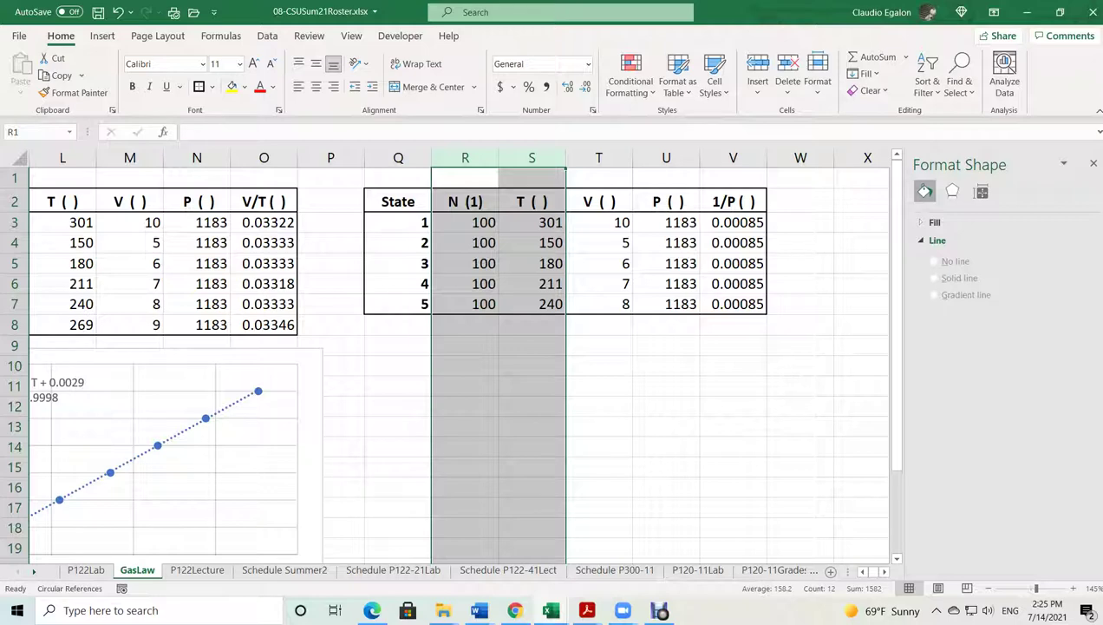
{"action": "left_click", "coordinate": [598, 222]}
{"action": "type", "text": "5"}
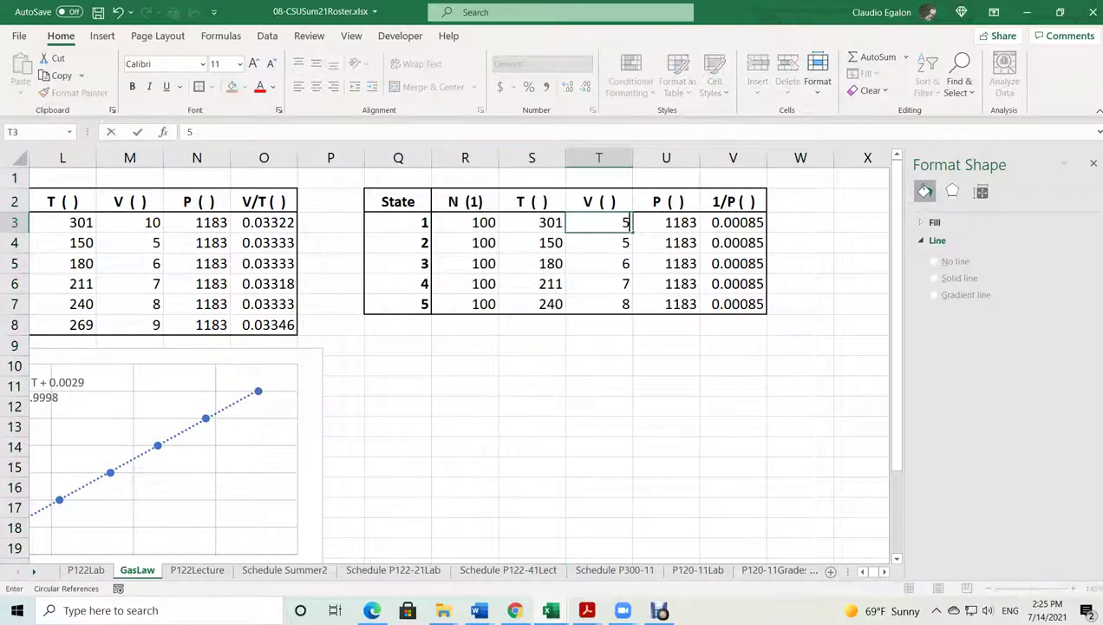
{"action": "key", "text": "Return"}
{"action": "type", "text": "7.5"}
{"action": "key", "text": "Return"}
{"action": "type", "text": "10"}
{"action": "key", "text": "Return"}
{"action": "type", "text": "12.5"}
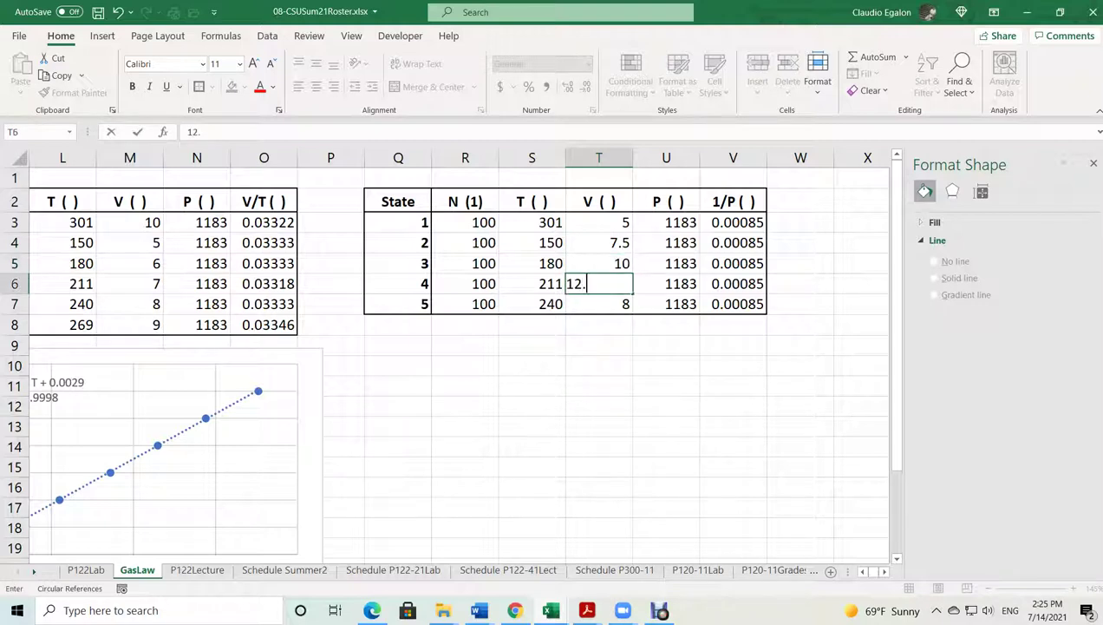
{"action": "key", "text": "Return"}
{"action": "type", "text": "8"}
{"action": "key", "text": "BackSpace"}
{"action": "type", "text": "15"}
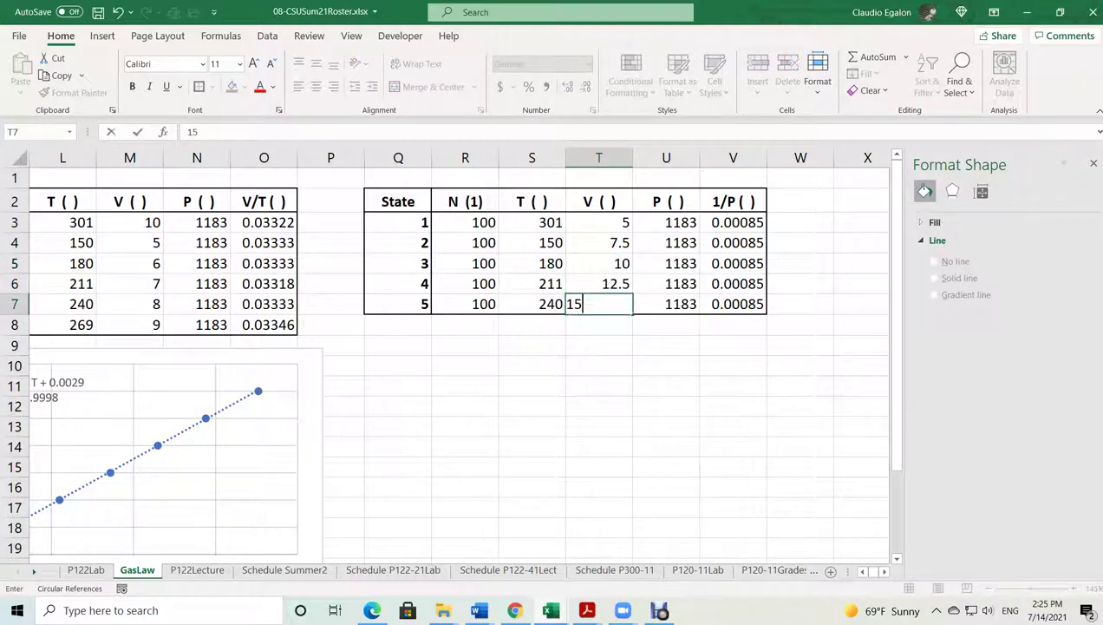
{"action": "key", "text": "Return"}
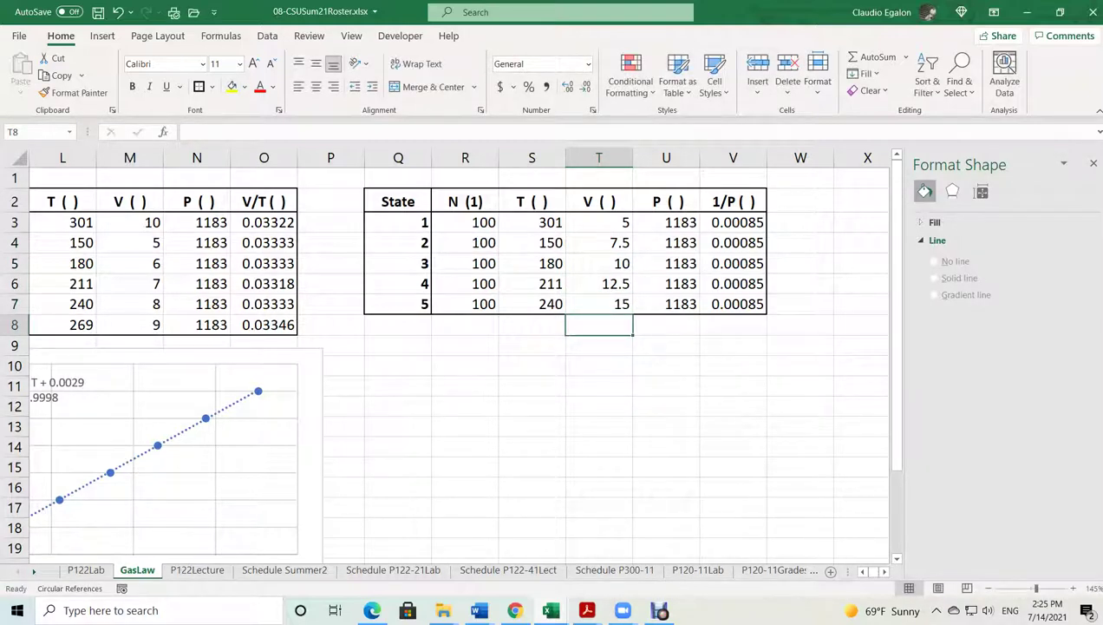
Clear the old P values in U3:U7 and the old T values in S3:S7
{"action": "left_click", "coordinate": [665, 467]}
{"action": "left_click_drag", "start_coordinate": [666, 222], "coordinate": [672, 303]}
{"action": "right_click", "coordinate": [679, 305]}
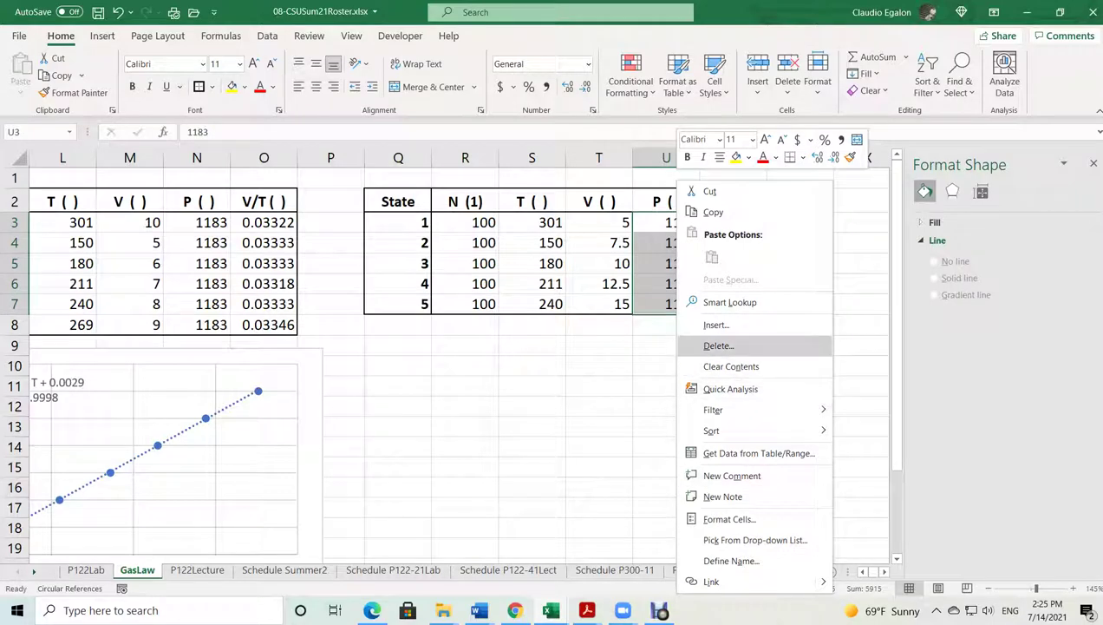
{"action": "key", "text": "Escape"}
{"action": "key", "text": "Delete"}
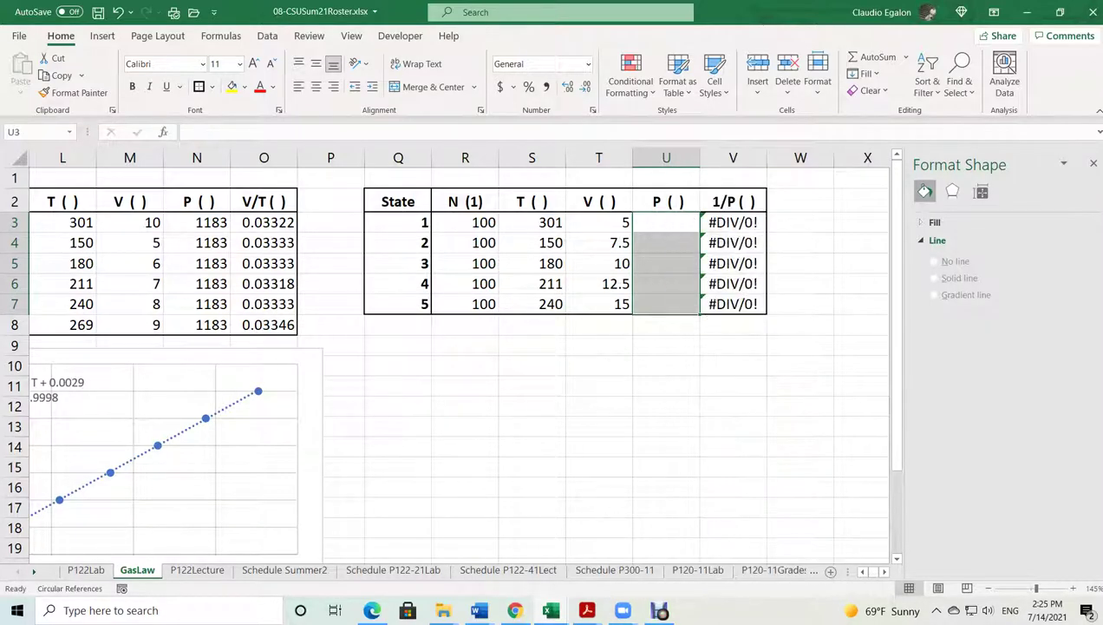
{"action": "left_click_drag", "start_coordinate": [532, 222], "coordinate": [531, 304]}
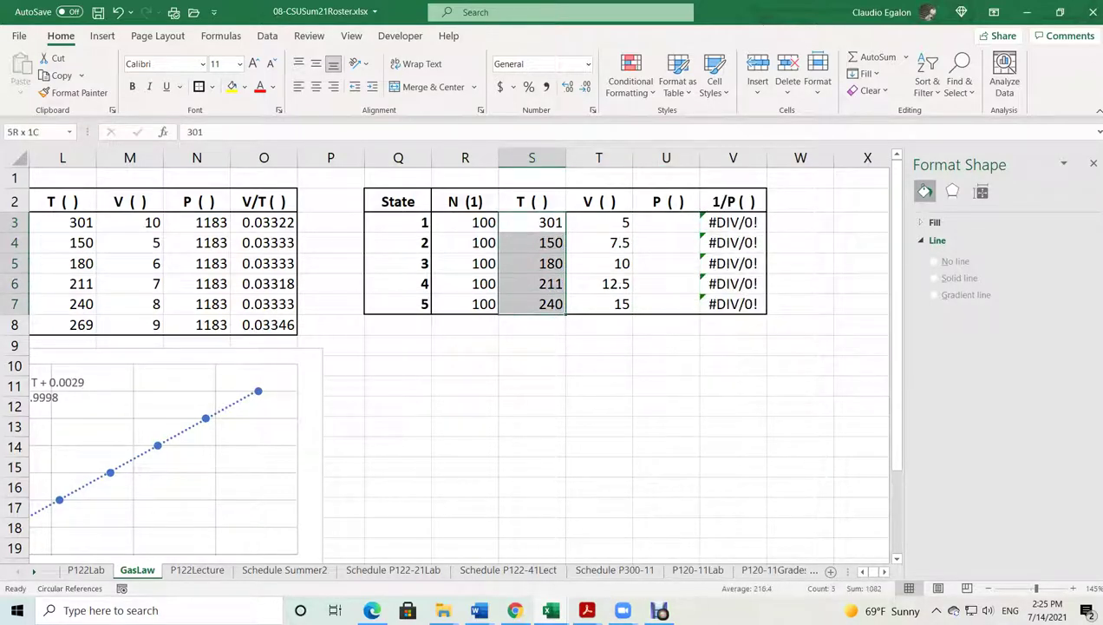
{"action": "right_click", "coordinate": [531, 286]}
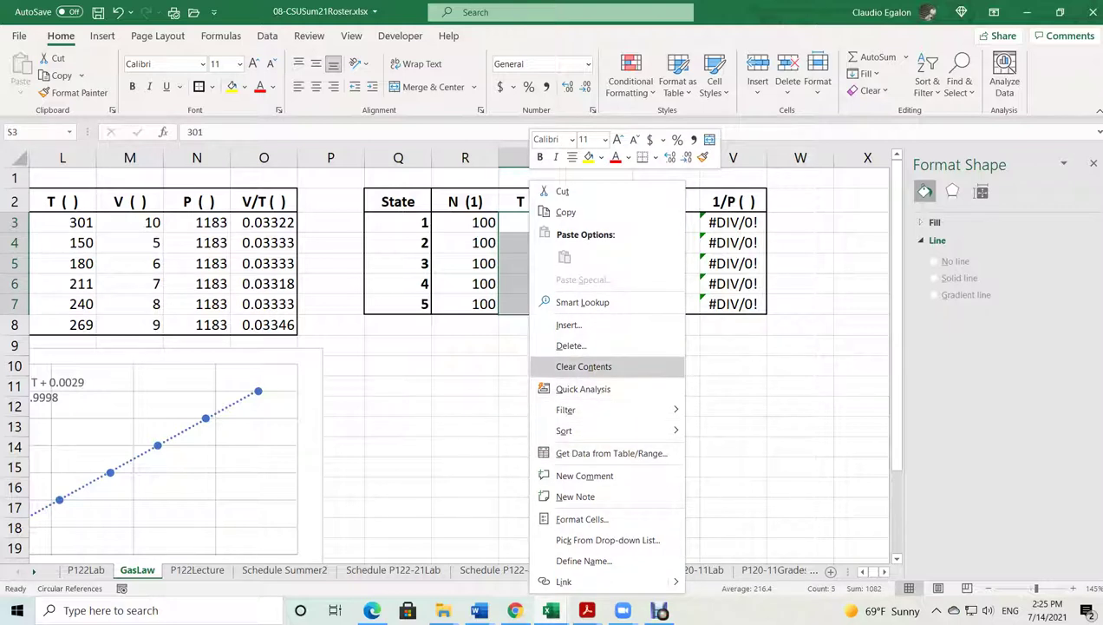
{"action": "left_click", "coordinate": [582, 366]}
{"action": "left_click", "coordinate": [732, 446]}
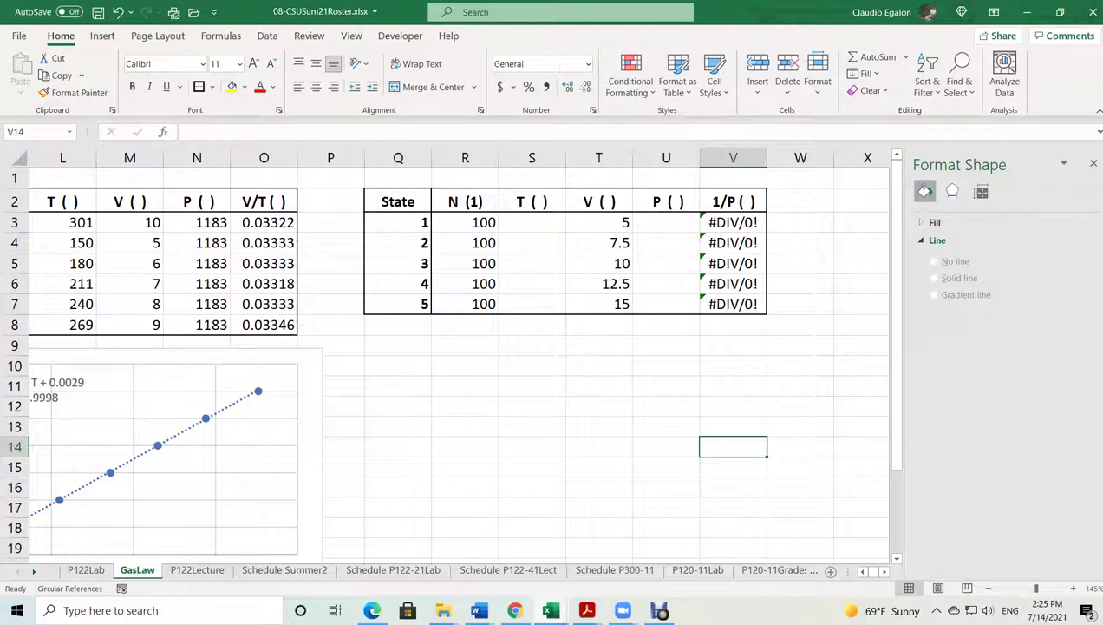
Read the pressure at 5.0 nm width in the Gas Properties simulation in Edge and enter 2114 in cell U3 of the Excel table
{"action": "mouse_move", "coordinate": [371, 610]}
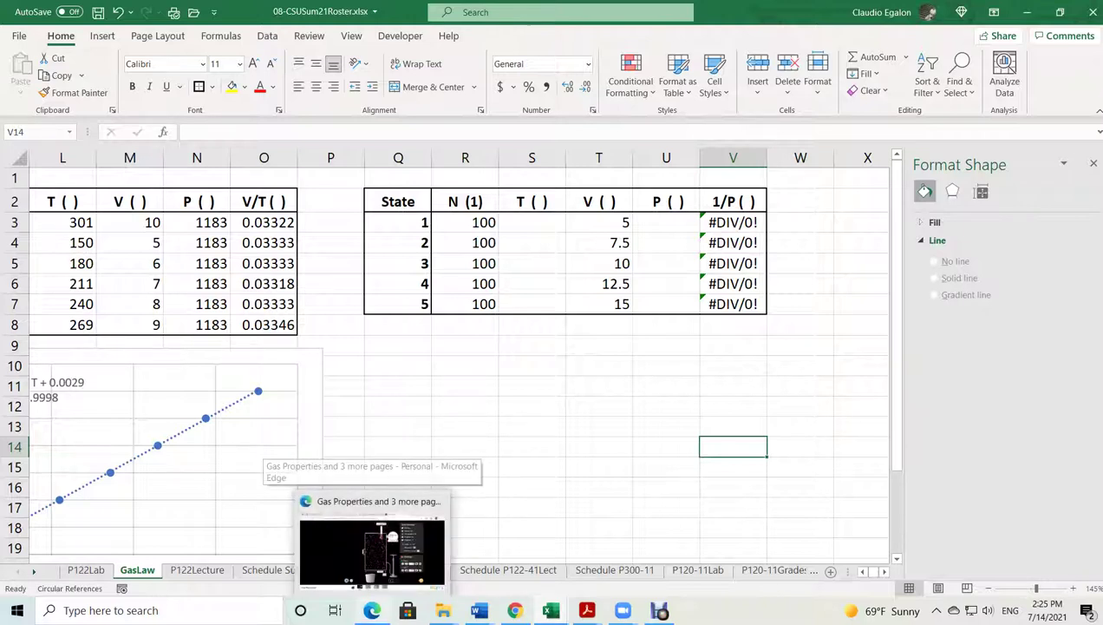
{"action": "left_click", "coordinate": [372, 536]}
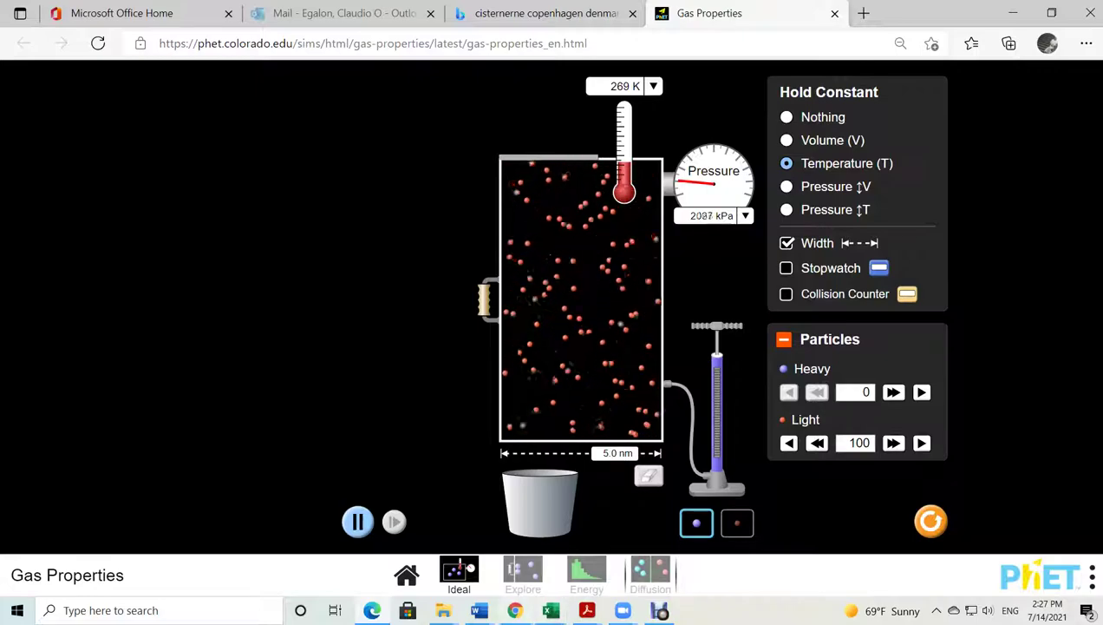
{"action": "mouse_move", "coordinate": [551, 610]}
{"action": "left_click", "coordinate": [636, 546]}
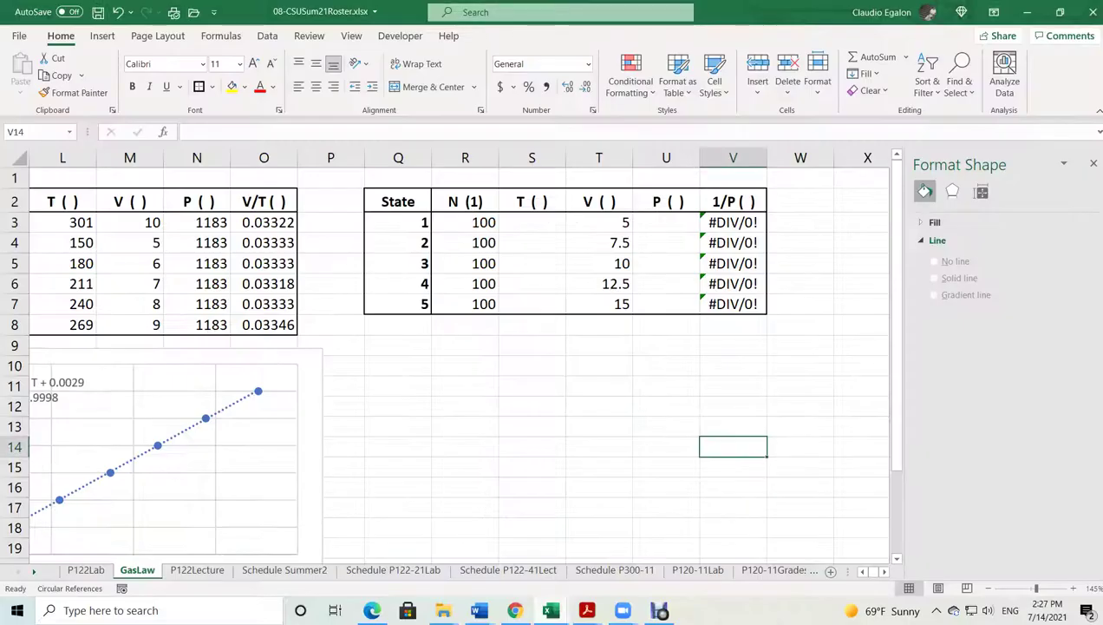
{"action": "type", "text": "2114"}
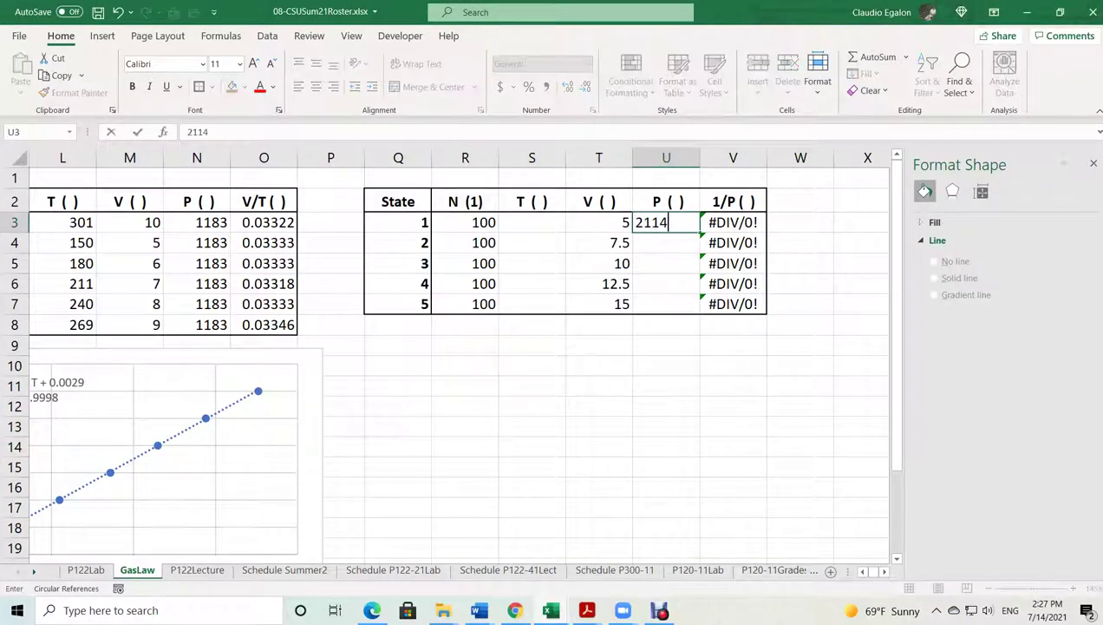
{"action": "key", "text": "Up"}
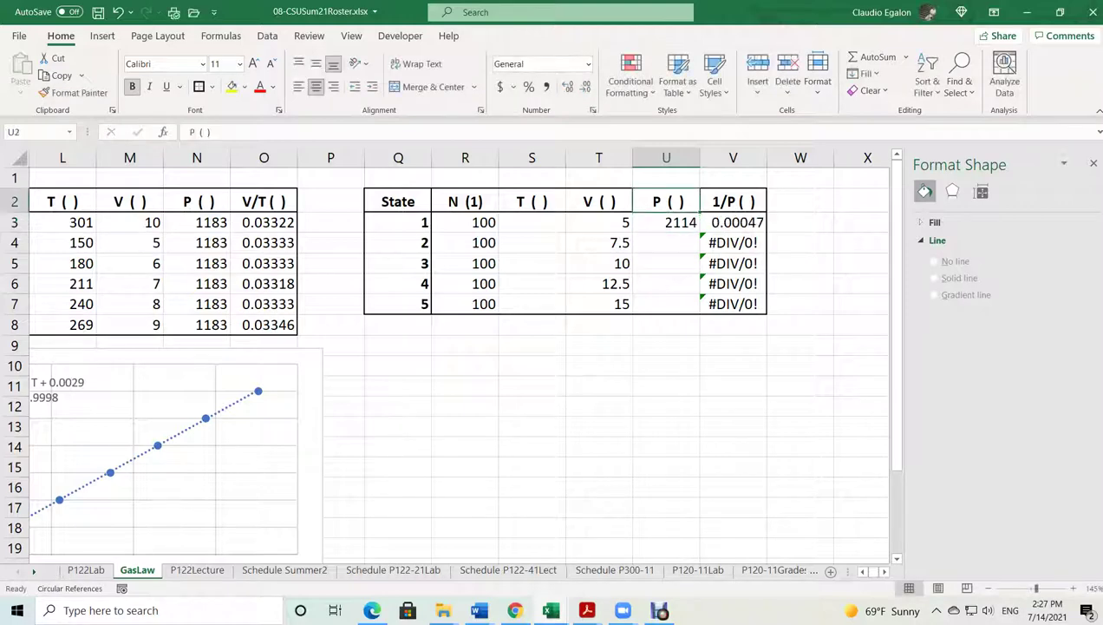
Check the temperature in the Gas Properties simulation and enter 269 as the T value for state 1 in cell S3 in Excel
{"action": "left_click", "coordinate": [372, 610]}
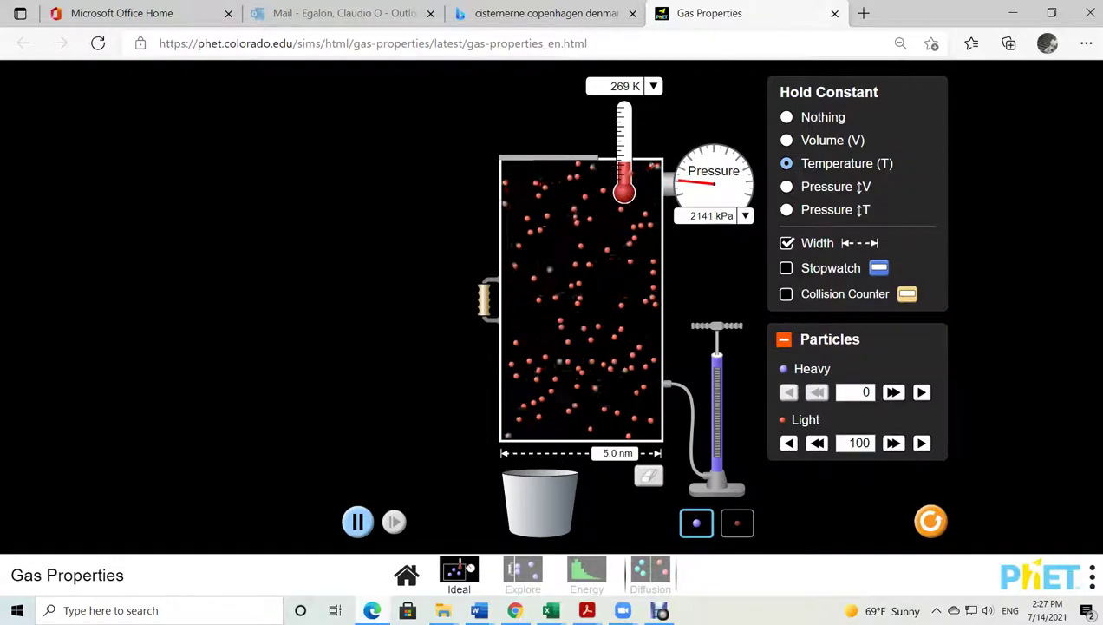
{"action": "key", "text": "alt+Tab"}
{"action": "left_click", "coordinate": [372, 610]}
{"action": "left_click", "coordinate": [372, 610]}
{"action": "left_click", "coordinate": [532, 222]}
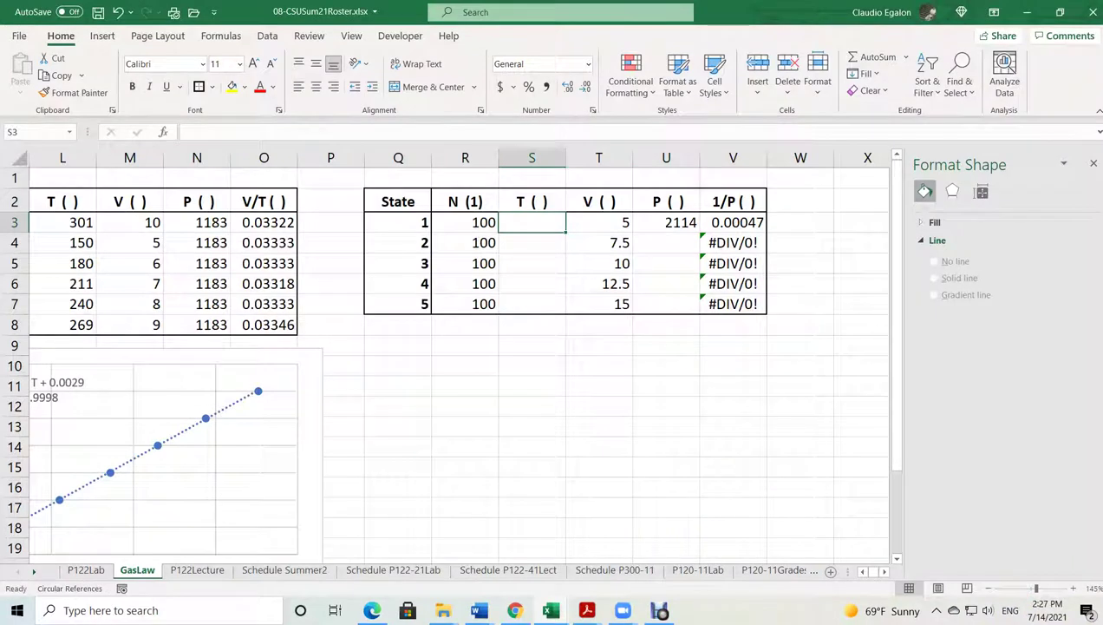
{"action": "type", "text": "269"}
{"action": "key", "text": "Return"}
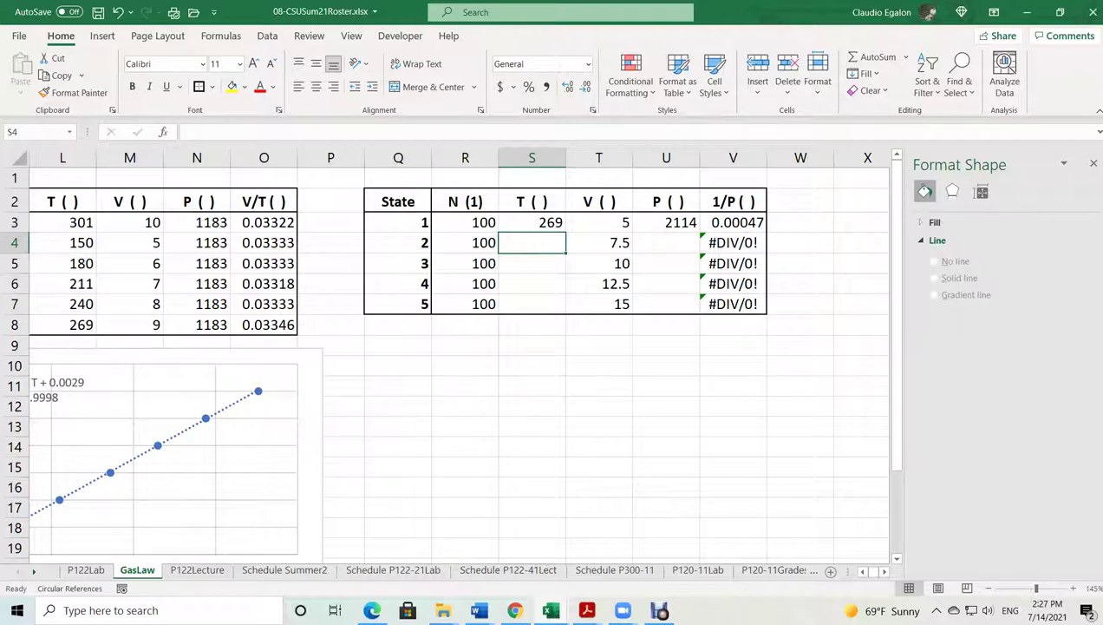
Switch to the Gas Properties simulation in Edge and widen the chamber to 7.5 nm
{"action": "key", "text": "alt+Tab"}
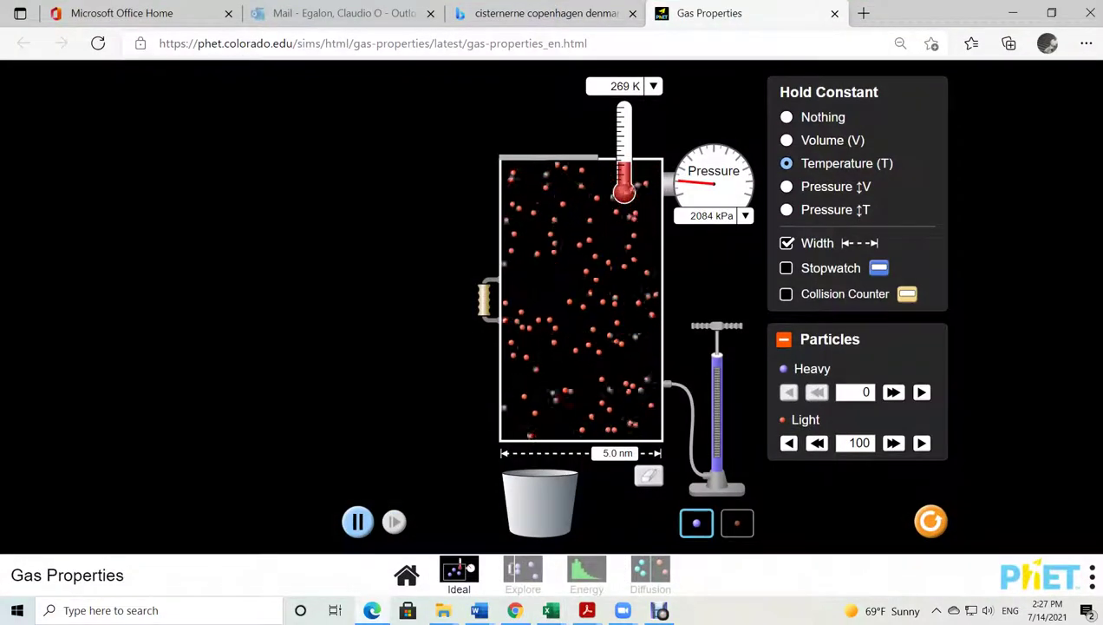
{"action": "left_click_drag", "start_coordinate": [484, 299], "coordinate": [432, 299]}
{"action": "key", "text": "Left"}
{"action": "key", "text": "Left"}
{"action": "key", "text": "Left"}
{"action": "key", "text": "Left"}
{"action": "key", "text": "Left"}
{"action": "key", "text": "Left"}
{"action": "key", "text": "Left"}
{"action": "key", "text": "Left"}
{"action": "key", "text": "Left"}
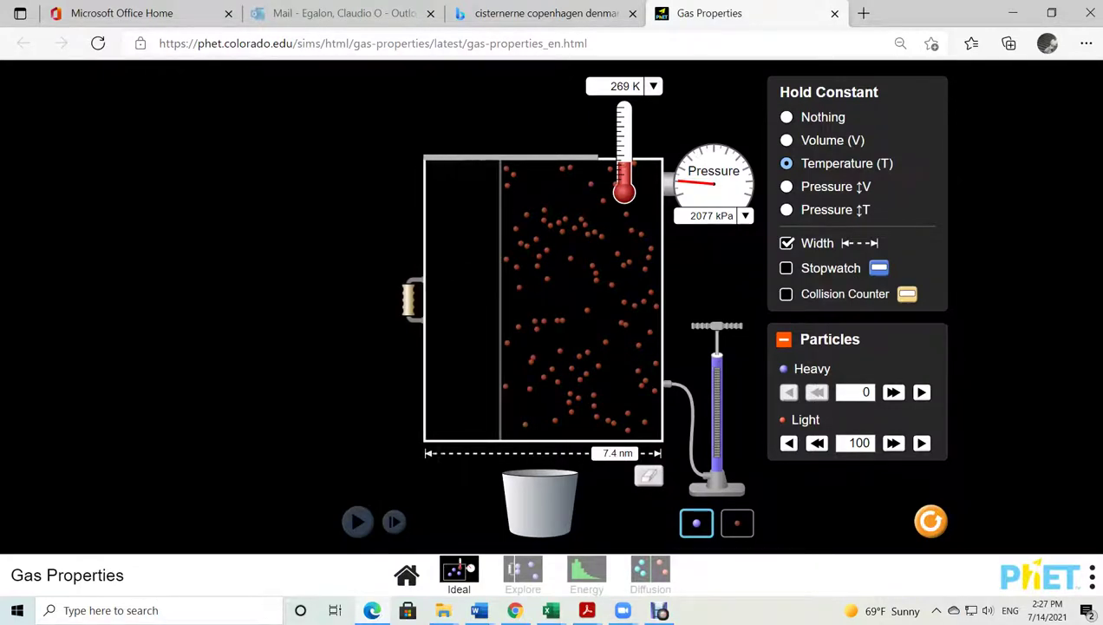
{"action": "key", "text": "alt+k"}
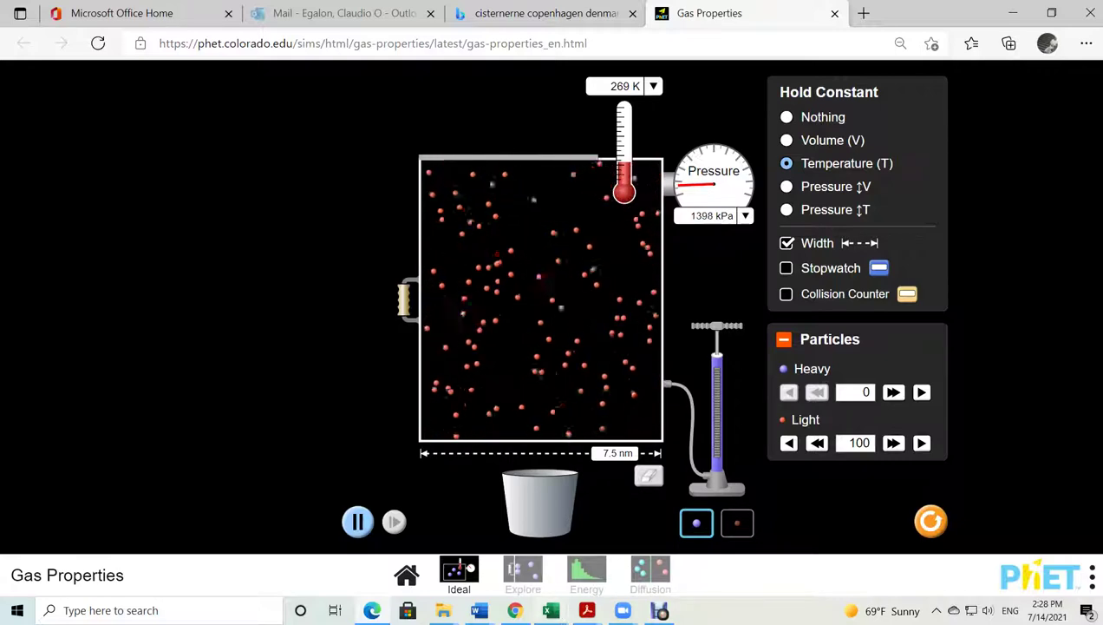
Return to the Excel table and enter 1415 as the P value for state 2 in cell U4
{"action": "mouse_move", "coordinate": [551, 610]}
{"action": "left_click", "coordinate": [629, 547]}
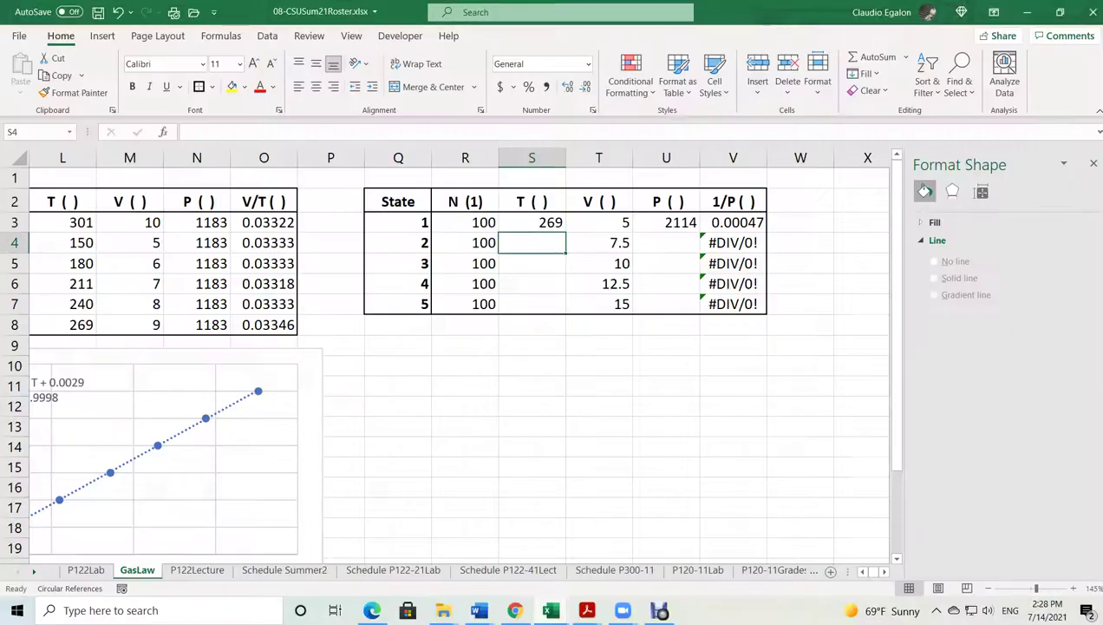
{"action": "left_click", "coordinate": [667, 243]}
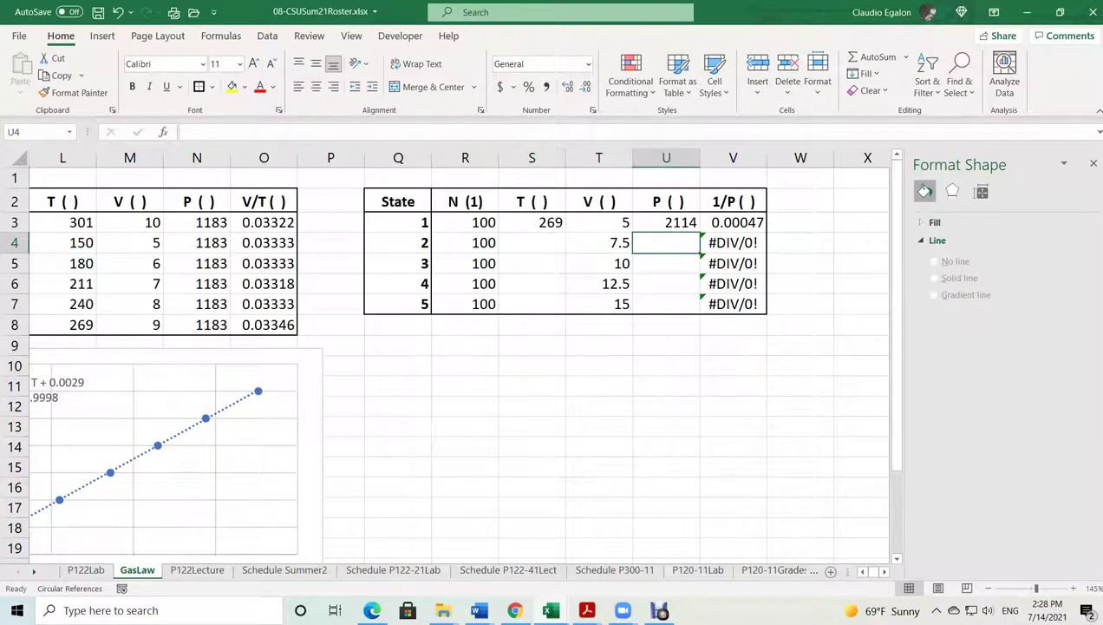
{"action": "type", "text": "1415"}
{"action": "key", "text": "Return"}
Recheck the simulation's temperature and enter 269 as the T value for states 2 to 5 in S4:S7 in Excel
{"action": "key", "text": "Up"}
{"action": "key", "text": "Left"}
{"action": "key", "text": "Left"}
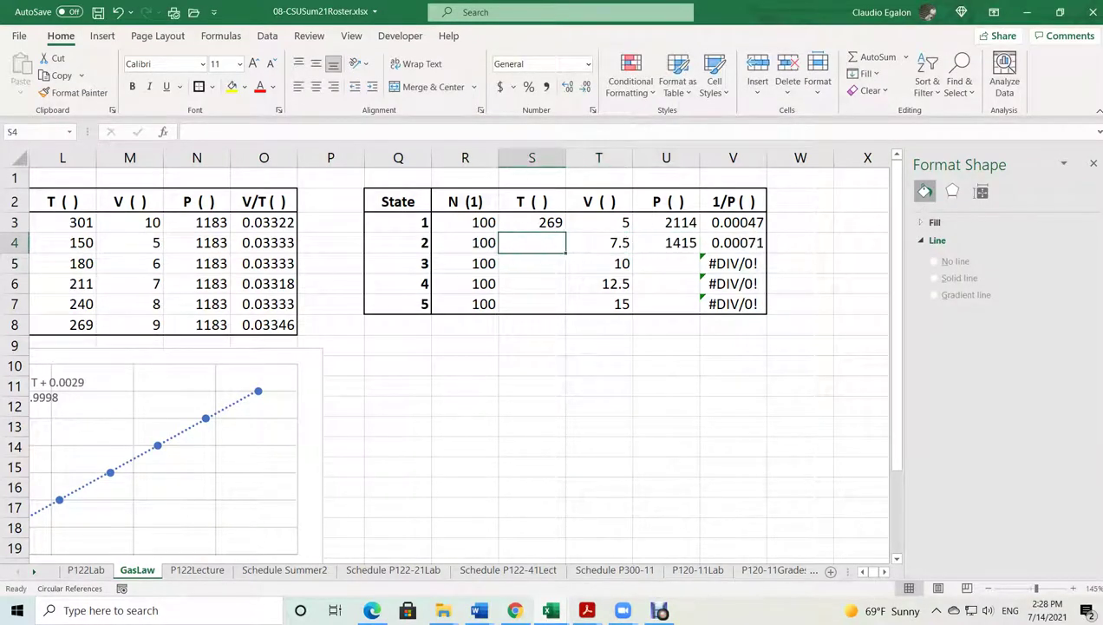
{"action": "left_click", "coordinate": [372, 610]}
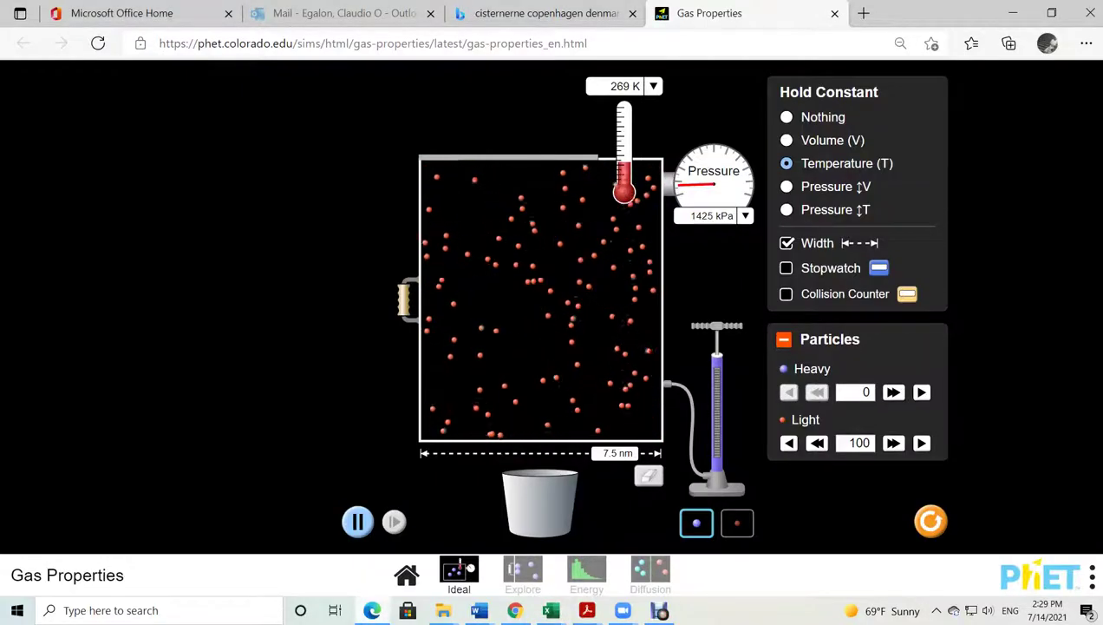
{"action": "key", "text": "alt+Tab"}
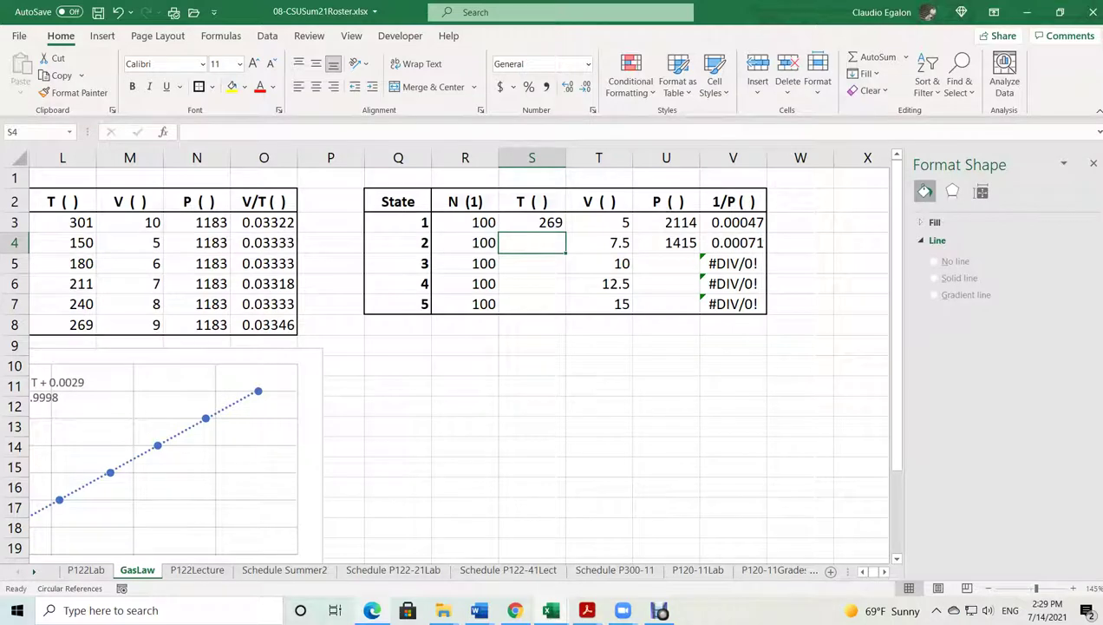
{"action": "type", "text": "269"}
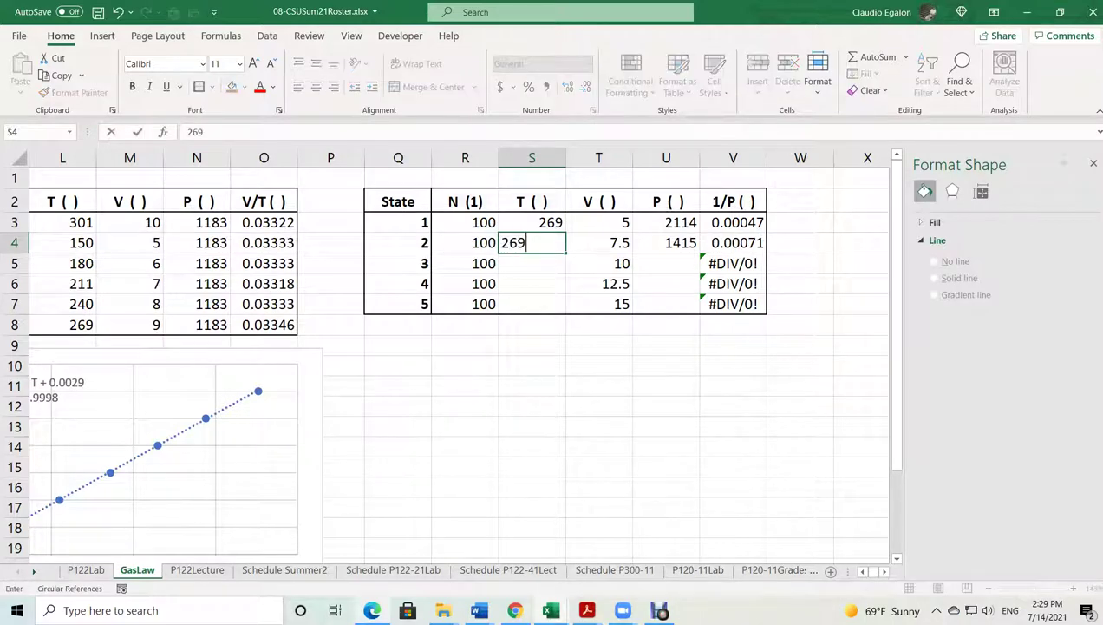
{"action": "key", "text": "Return"}
{"action": "type", "text": "269"}
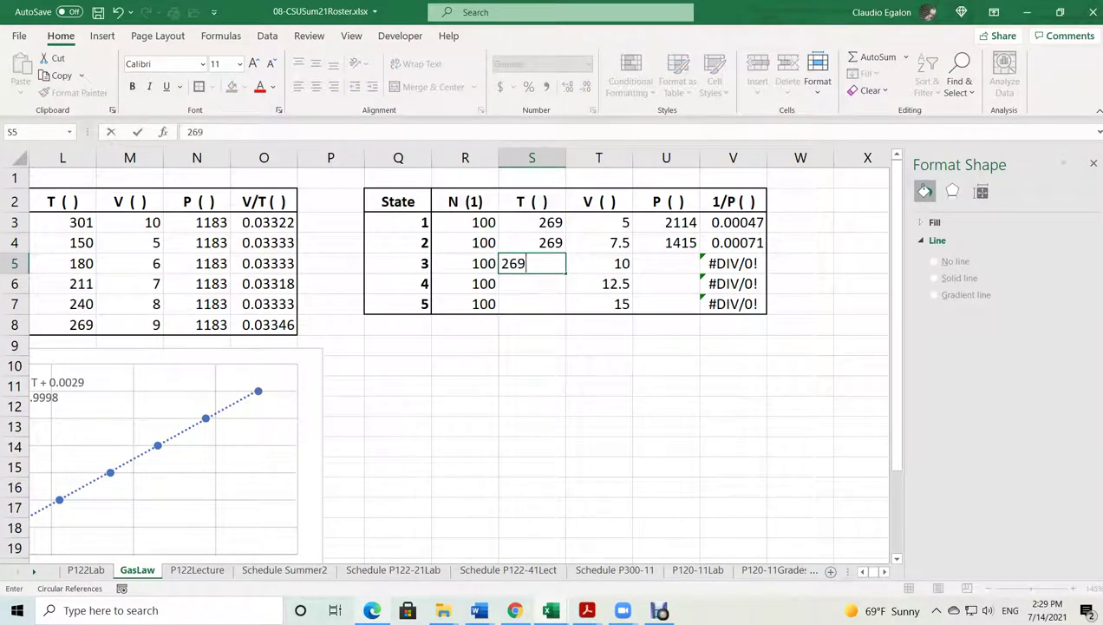
{"action": "key", "text": "Return"}
{"action": "type", "text": "269"}
{"action": "key", "text": "Return"}
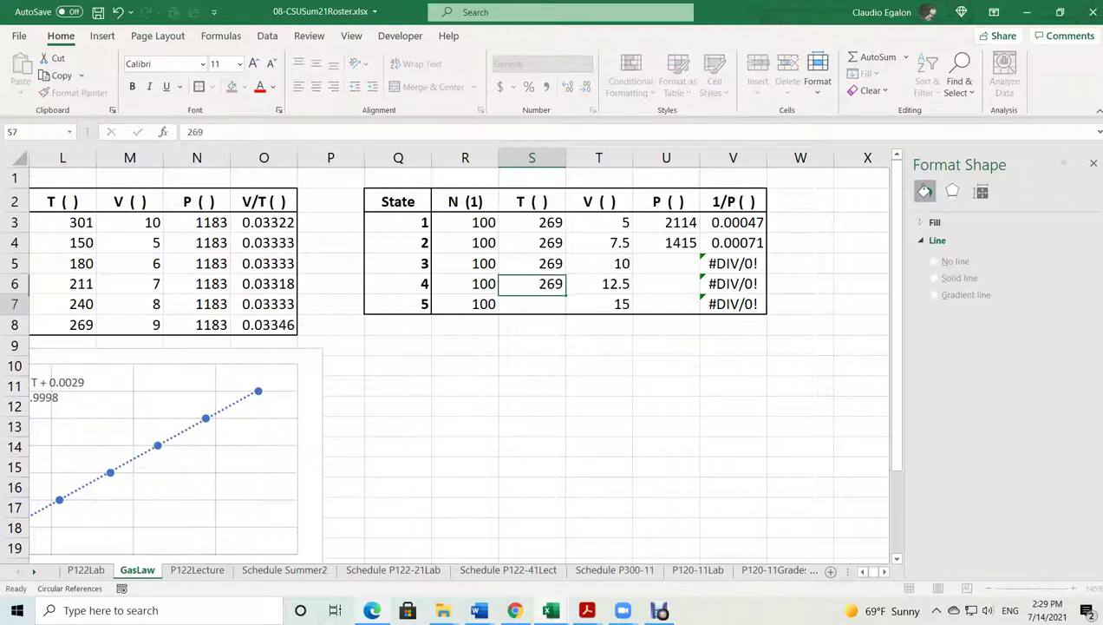
{"action": "type", "text": "269"}
{"action": "key", "text": "Return"}
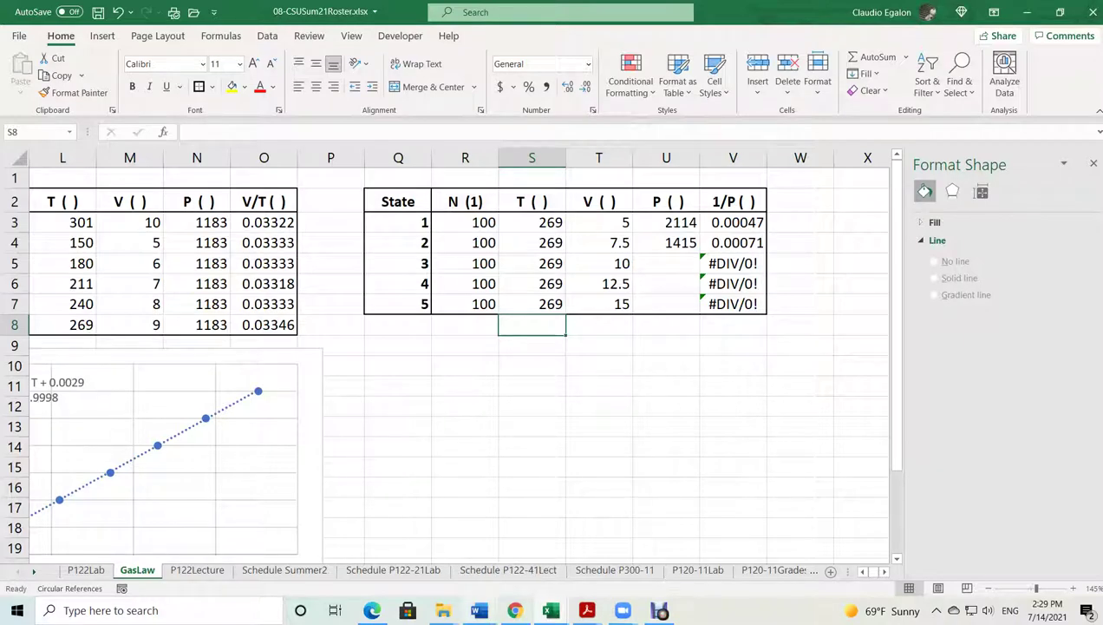
Widen the Gas Properties chamber to 10.0 nm in Edge and enter 1059 as state 3's P value in cell U5 in Excel
{"action": "key", "text": "alt+Tab"}
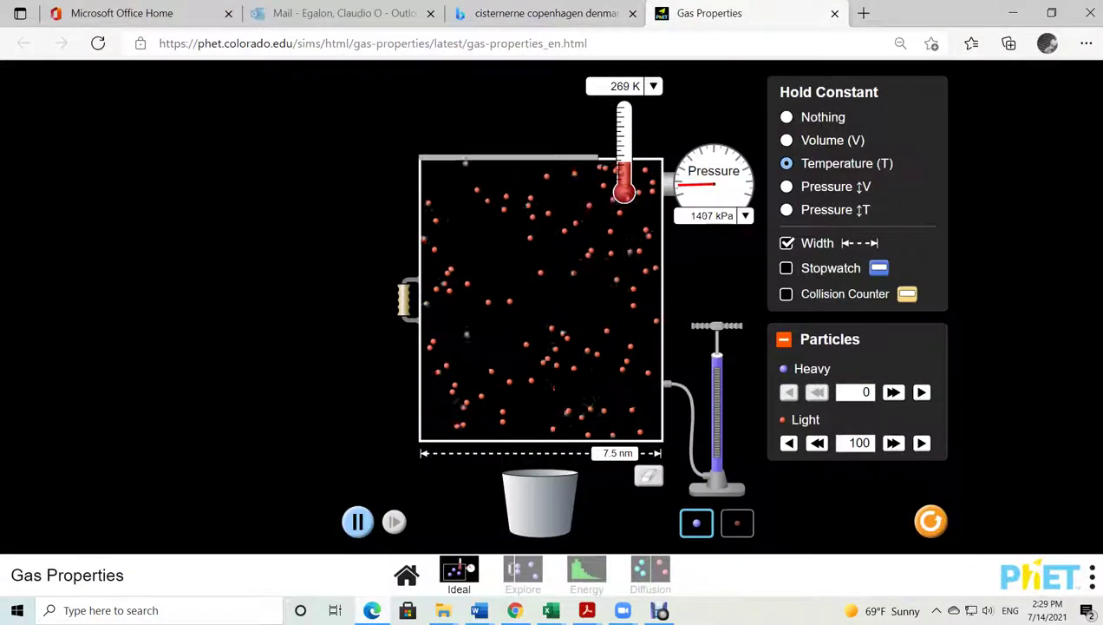
{"action": "left_click_drag", "start_coordinate": [403, 299], "coordinate": [323, 299]}
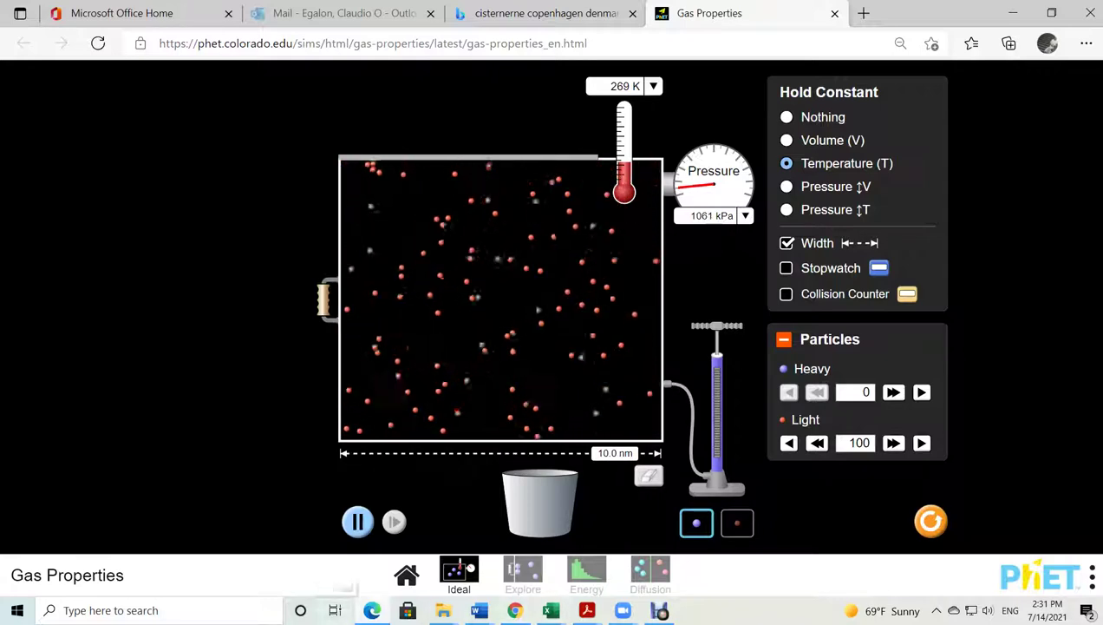
{"action": "left_click", "coordinate": [334, 610]}
{"action": "left_click", "coordinate": [666, 263]}
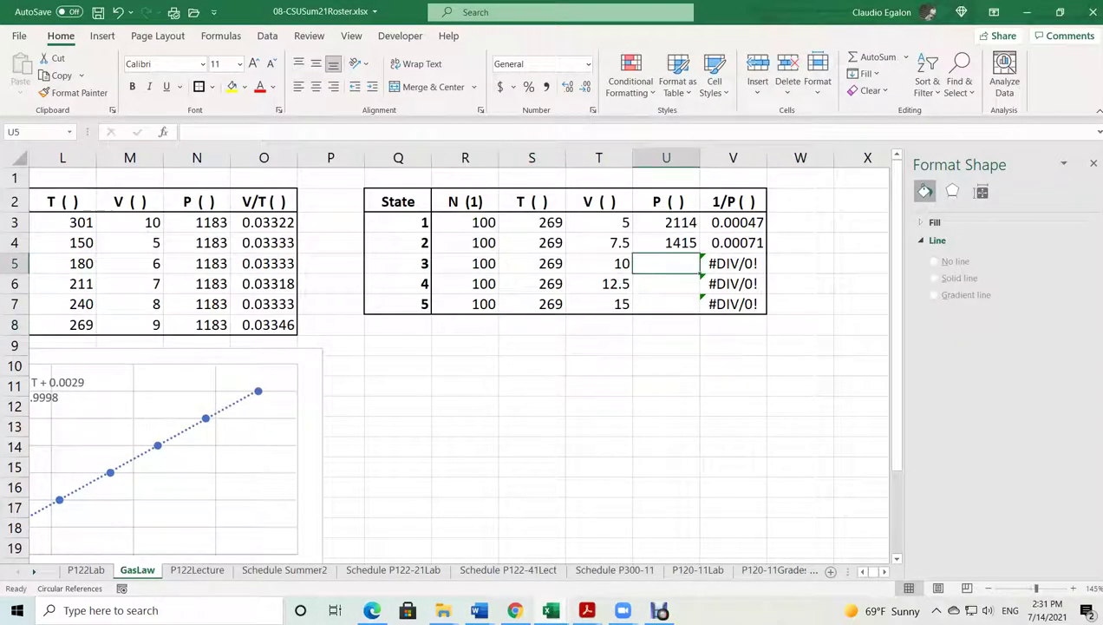
{"action": "type", "text": "1059"}
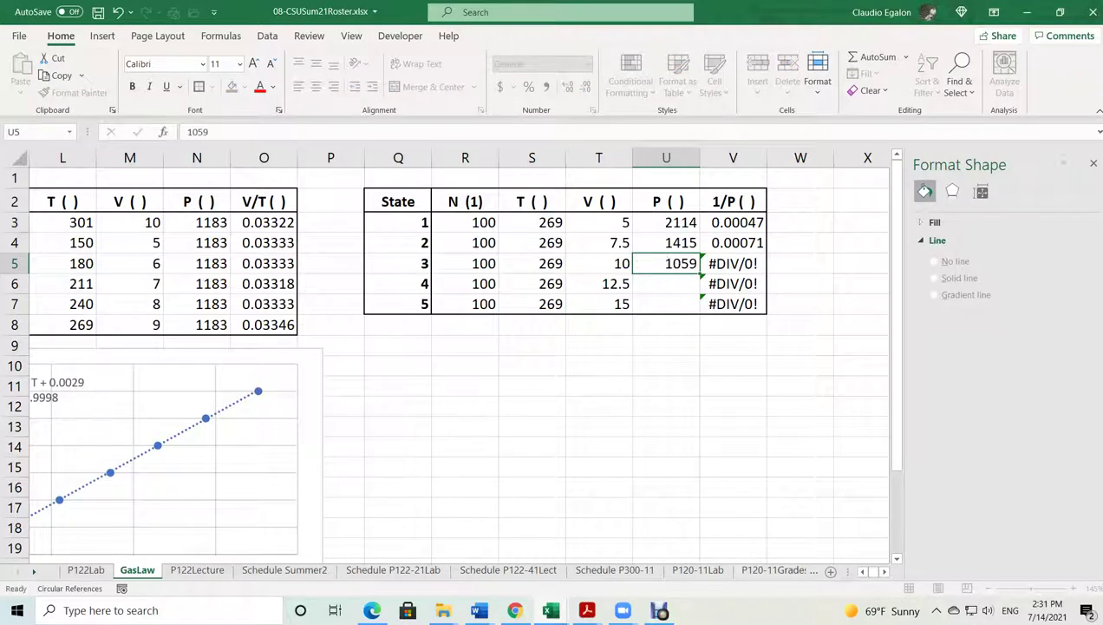
{"action": "key", "text": "Return"}
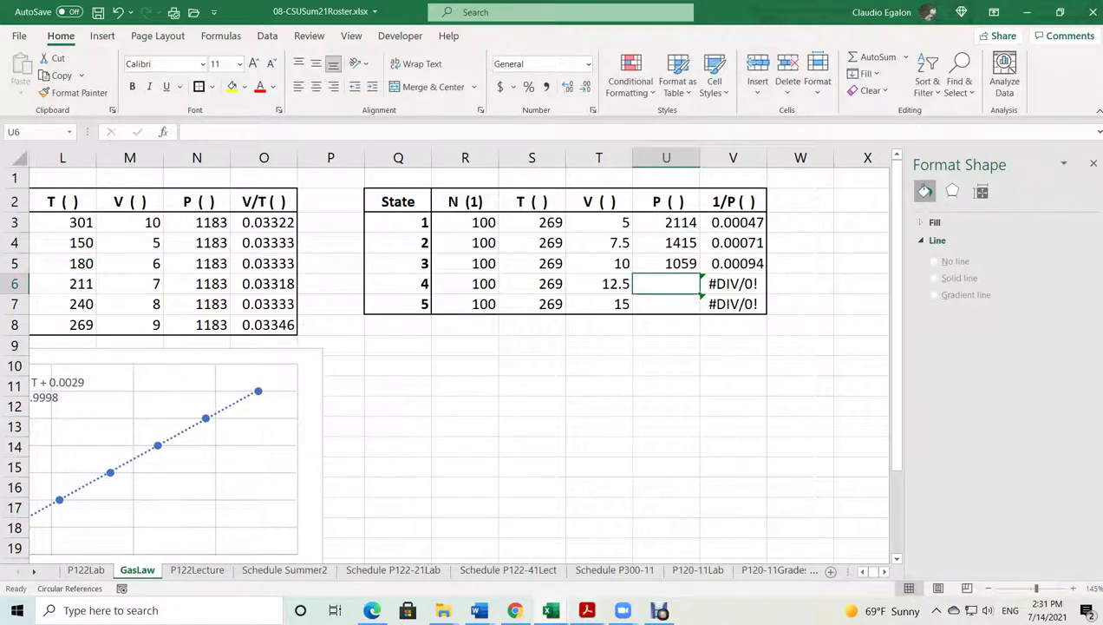
Widen the simulation chamber to 12.5 nm in Edge and enter 845 as state 4's P value in cell U6 in Excel
{"action": "left_click", "coordinate": [372, 610]}
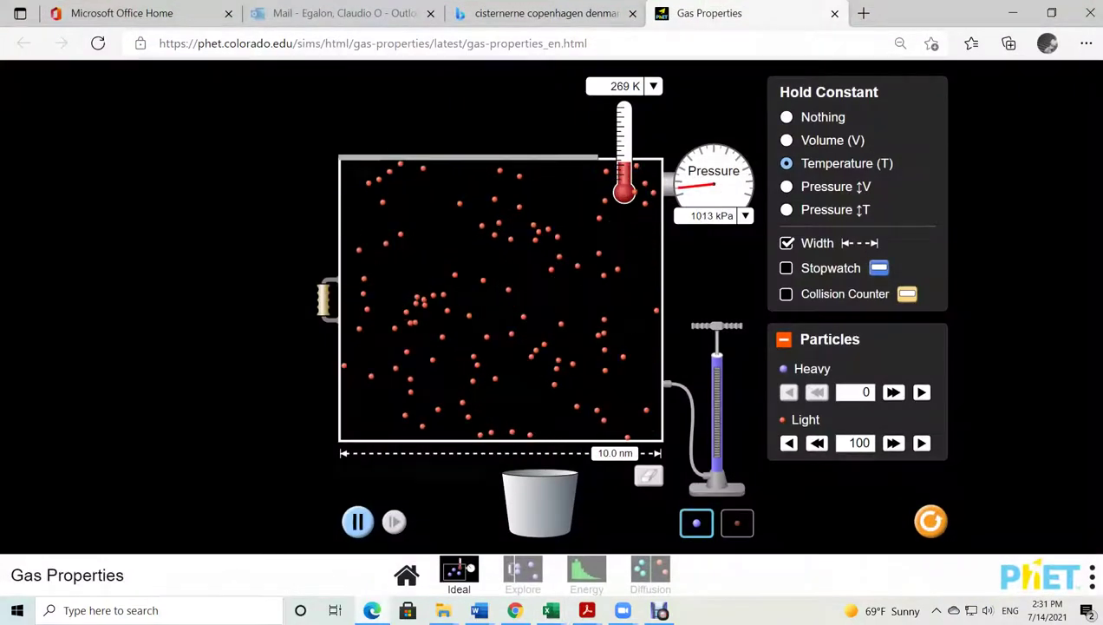
{"action": "left_click", "coordinate": [357, 521]}
{"action": "left_click_drag", "start_coordinate": [323, 299], "coordinate": [244, 299]}
{"action": "left_click", "coordinate": [356, 521]}
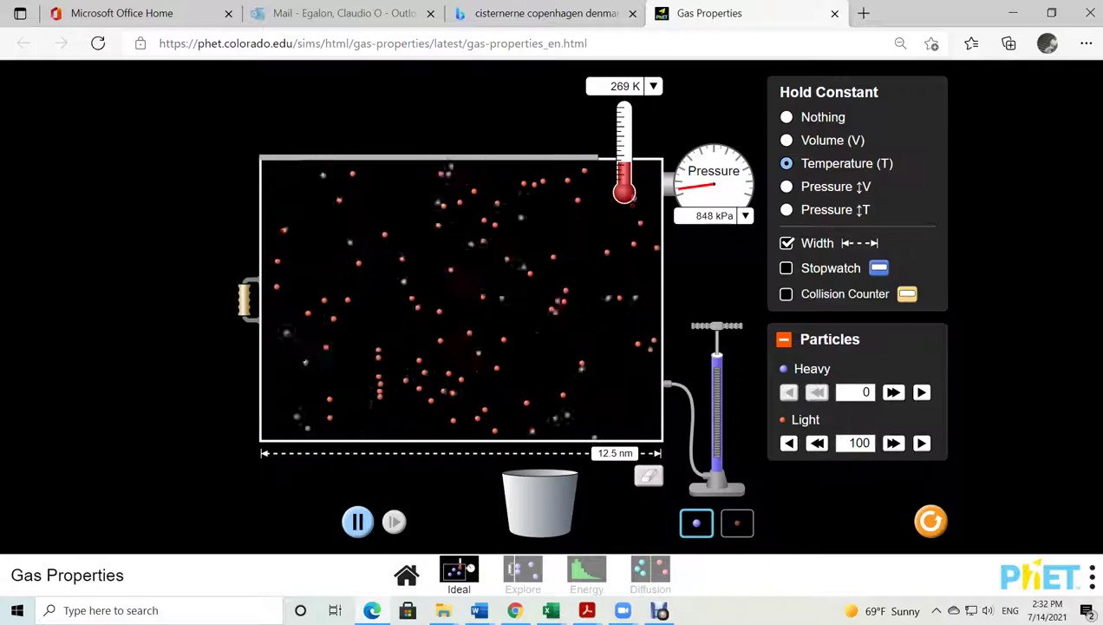
{"action": "key", "text": "alt+Tab"}
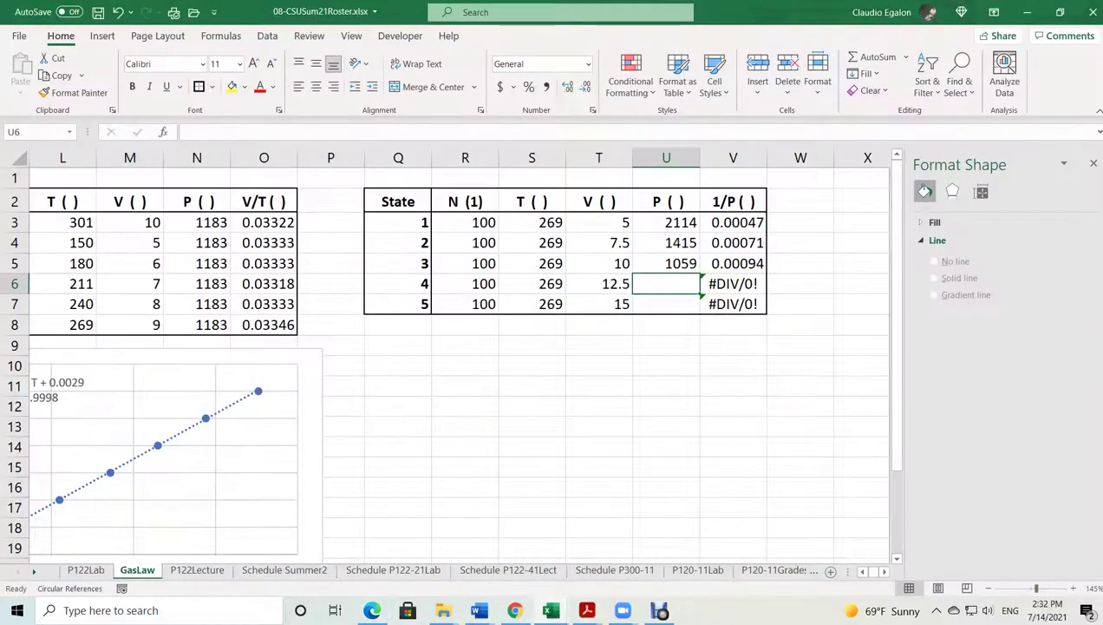
{"action": "type", "text": "845"}
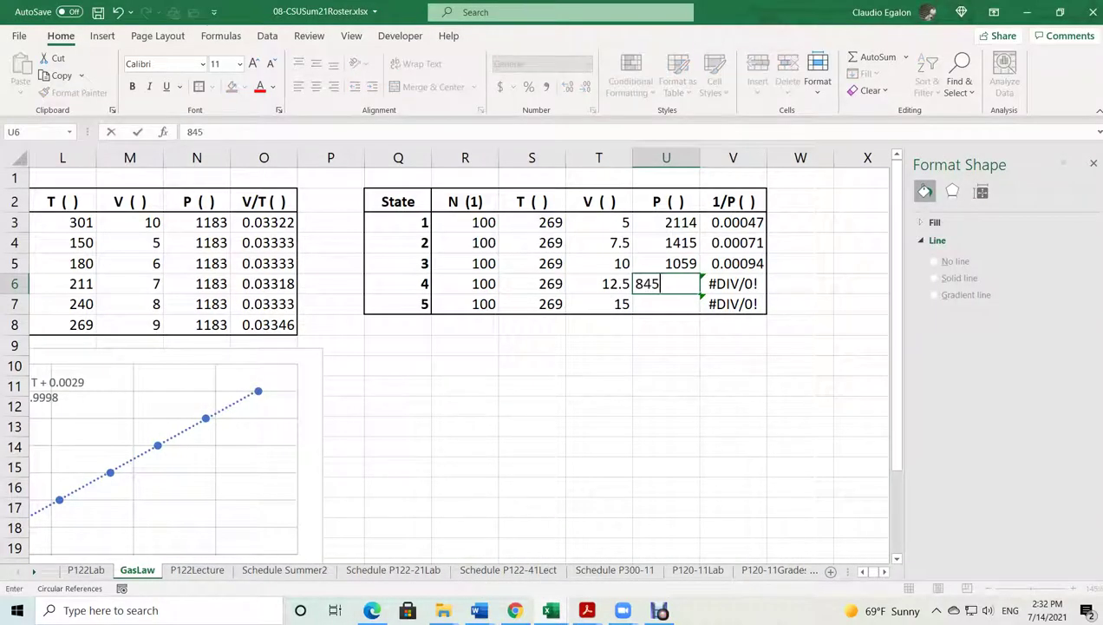
{"action": "key", "text": "Return"}
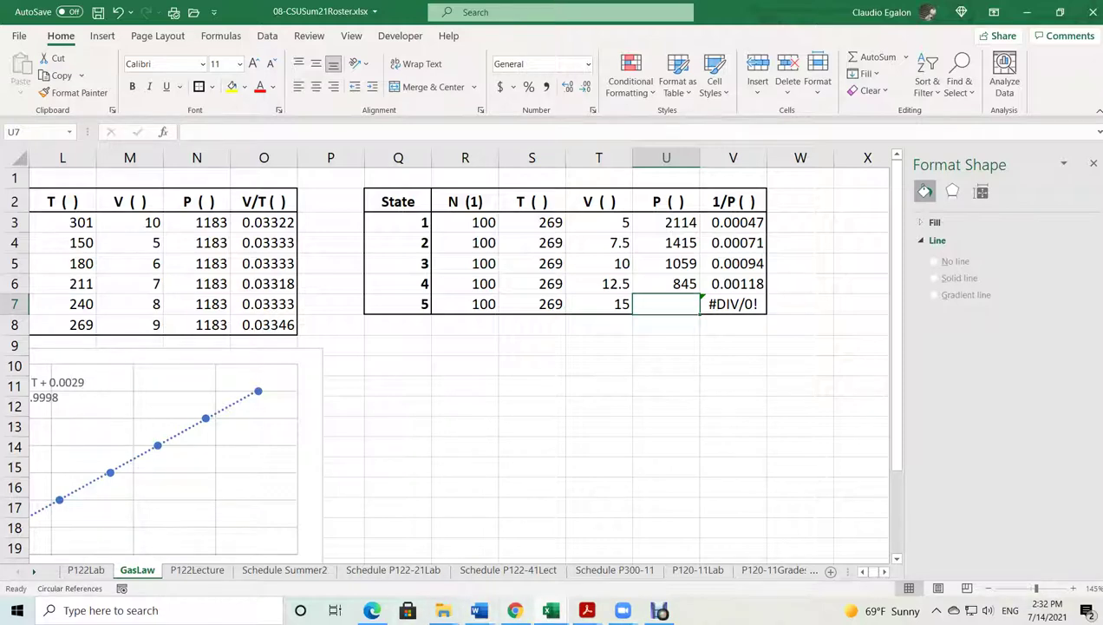
On the P122Lab sheet, insert a new column before the 7/19/21 column and give it the heading "7/14 Q"
{"action": "left_click", "coordinate": [86, 569]}
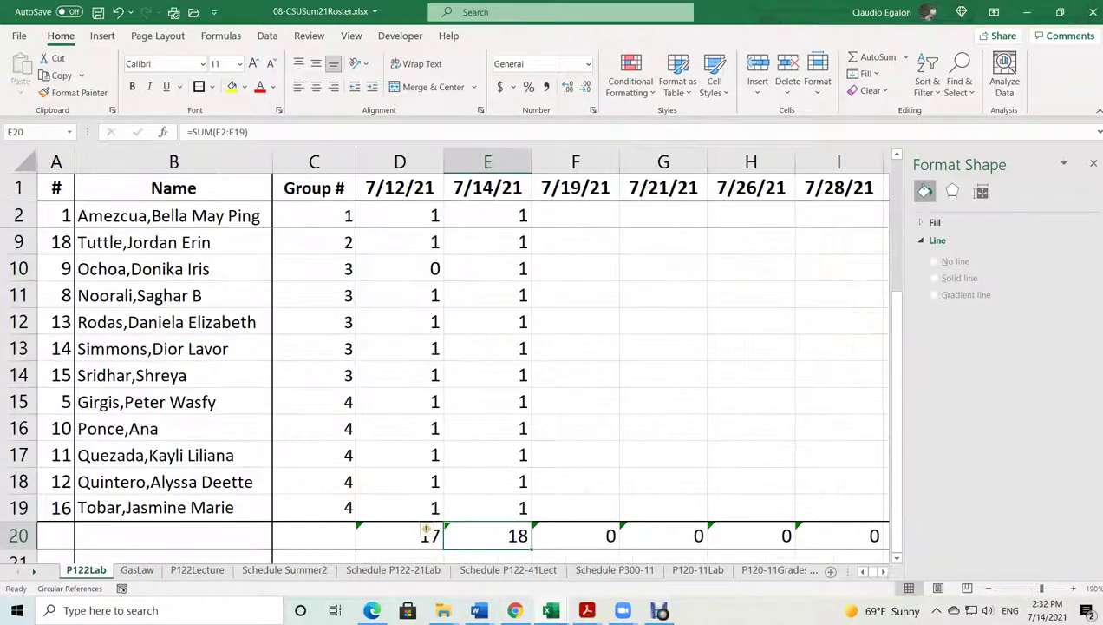
{"action": "left_click", "coordinate": [575, 162]}
{"action": "right_click", "coordinate": [575, 163]}
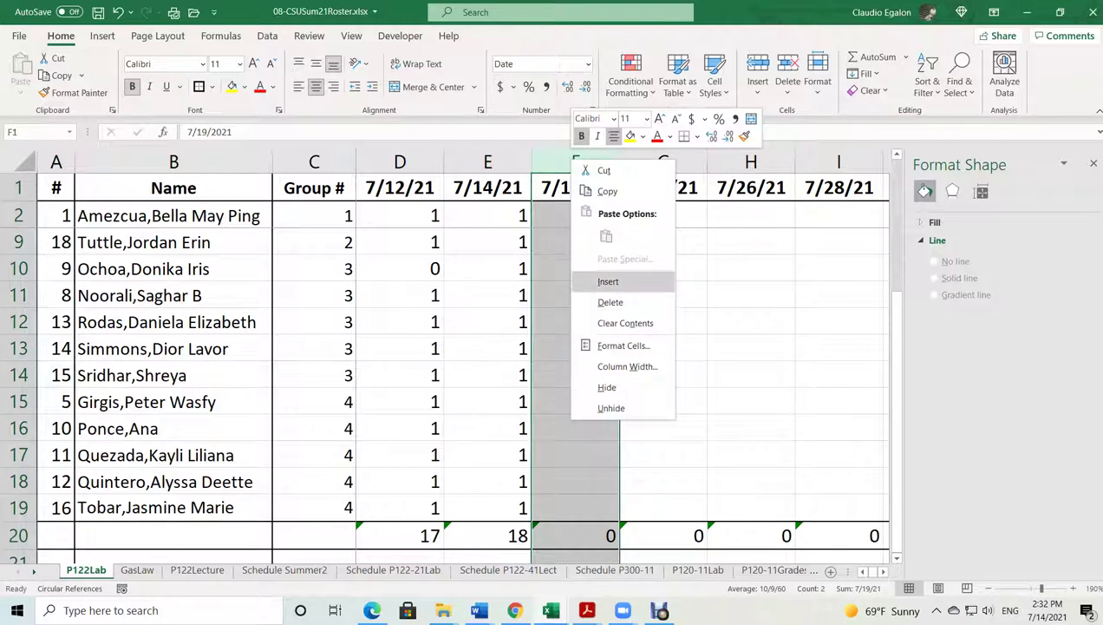
{"action": "left_click", "coordinate": [608, 281]}
{"action": "left_click", "coordinate": [575, 215]}
{"action": "left_click", "coordinate": [575, 187]}
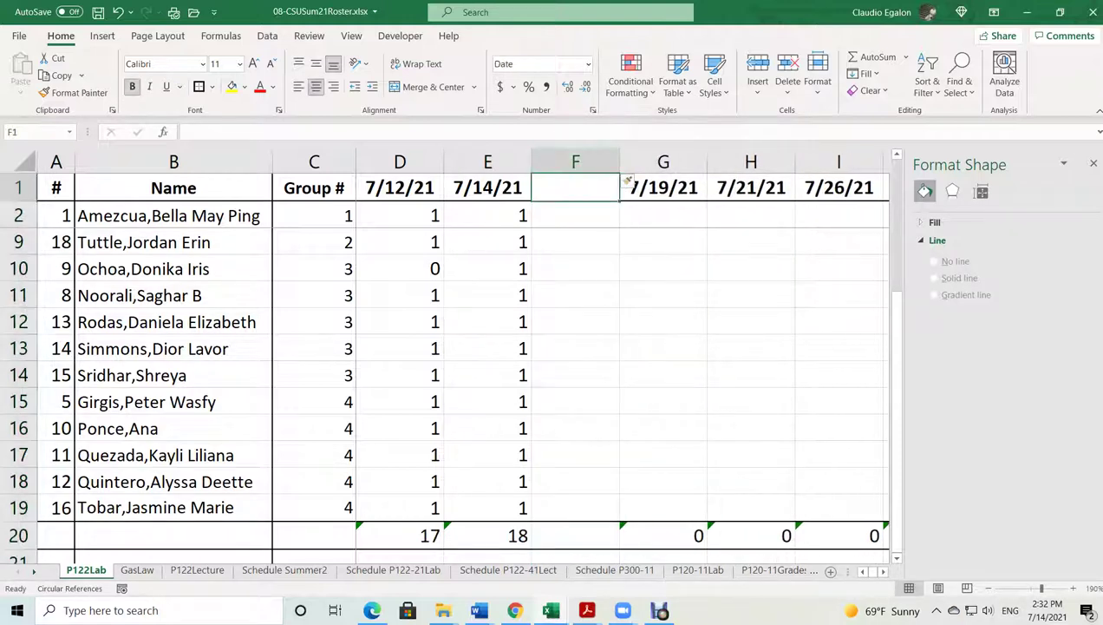
{"action": "type", "text": "7"}
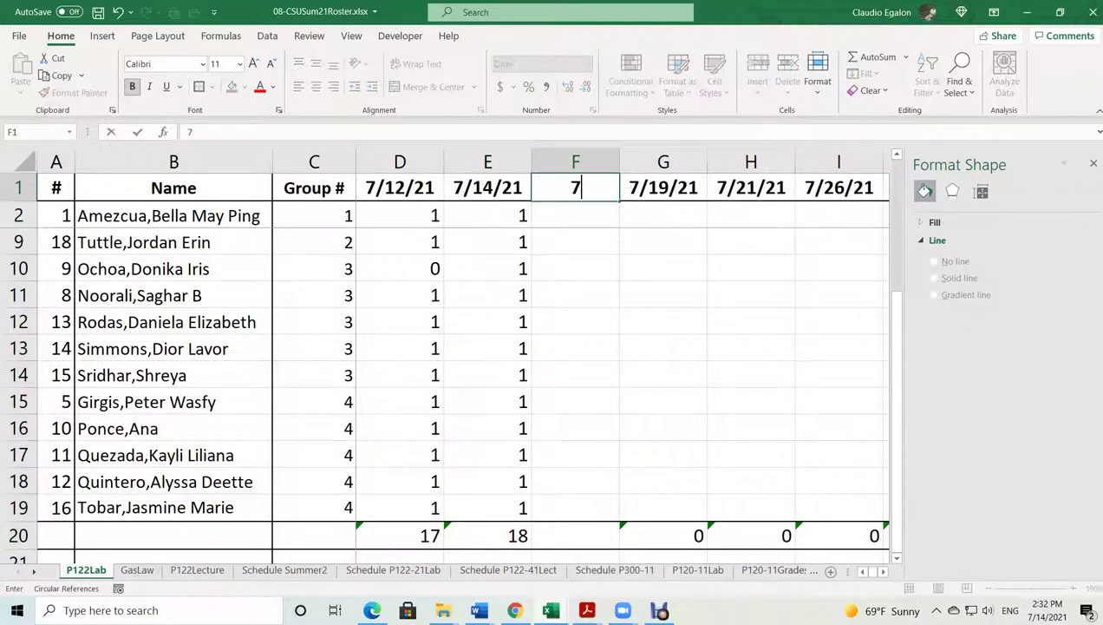
{"action": "type", "text": "/14 Q"}
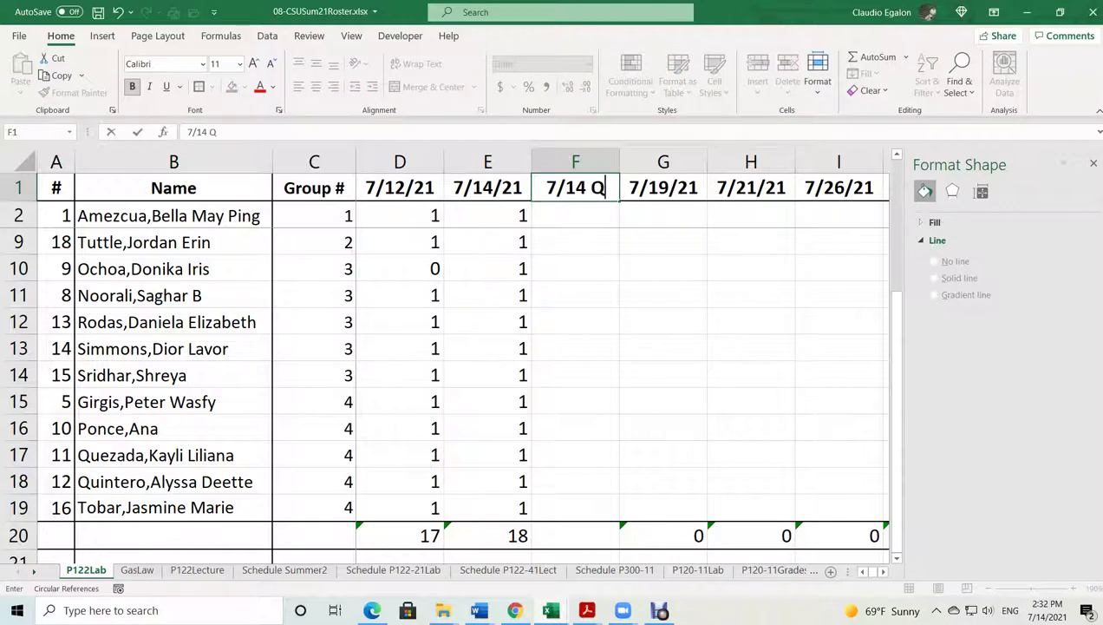
{"action": "key", "text": "Return"}
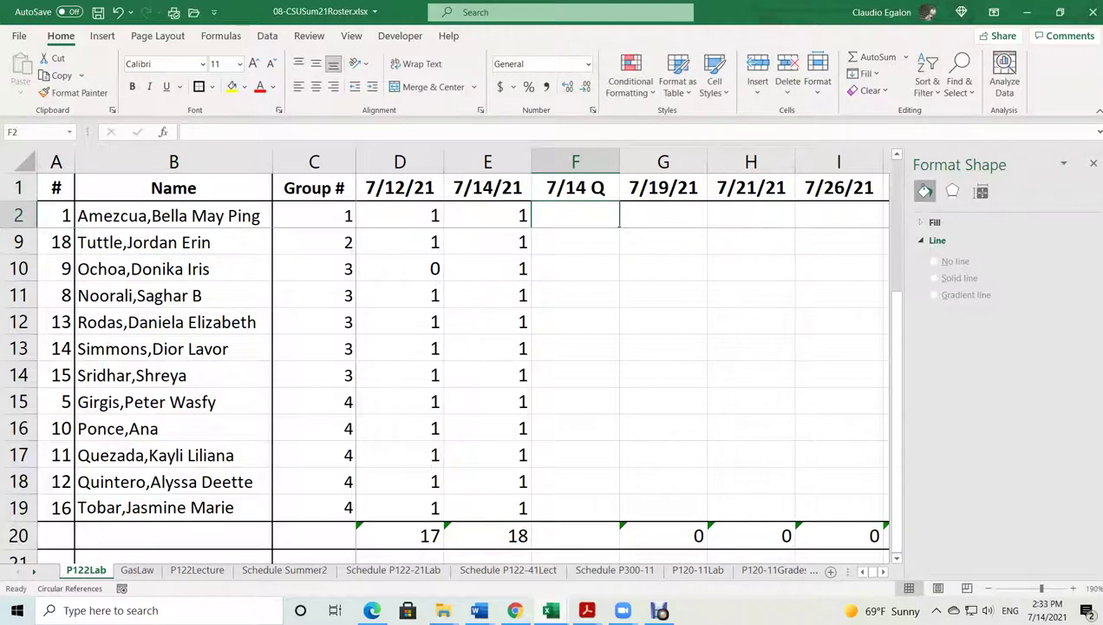
Enter "y" in the 7/14 Q column for the students in rows 2, 9 and 17
{"action": "type", "text": "y"}
{"action": "key", "text": "Return"}
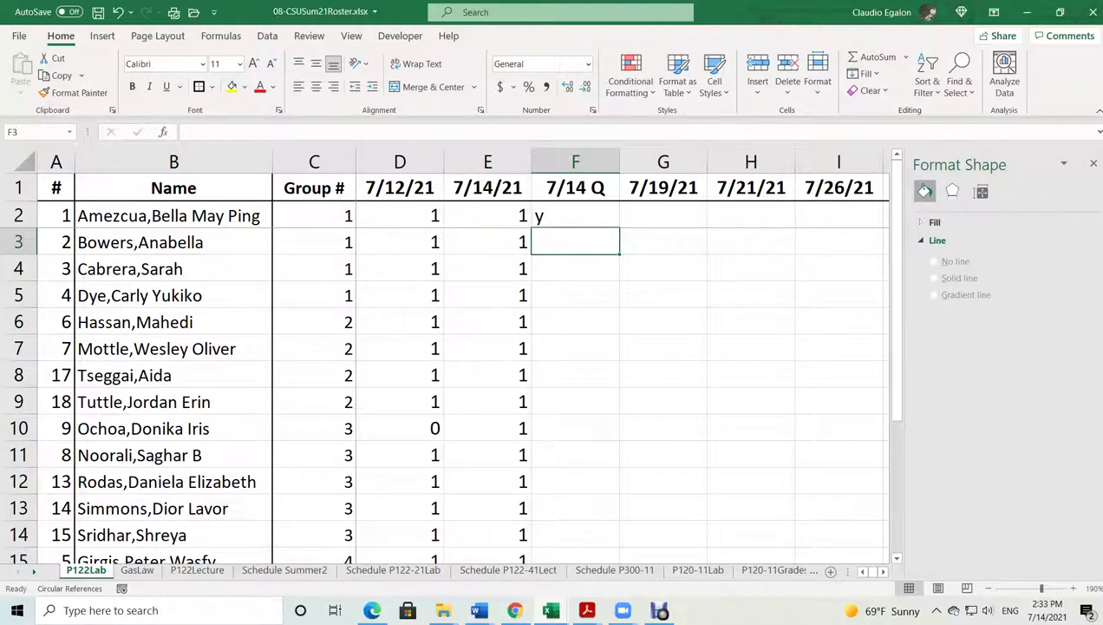
{"action": "left_click", "coordinate": [18, 402]}
{"action": "left_click", "coordinate": [575, 401]}
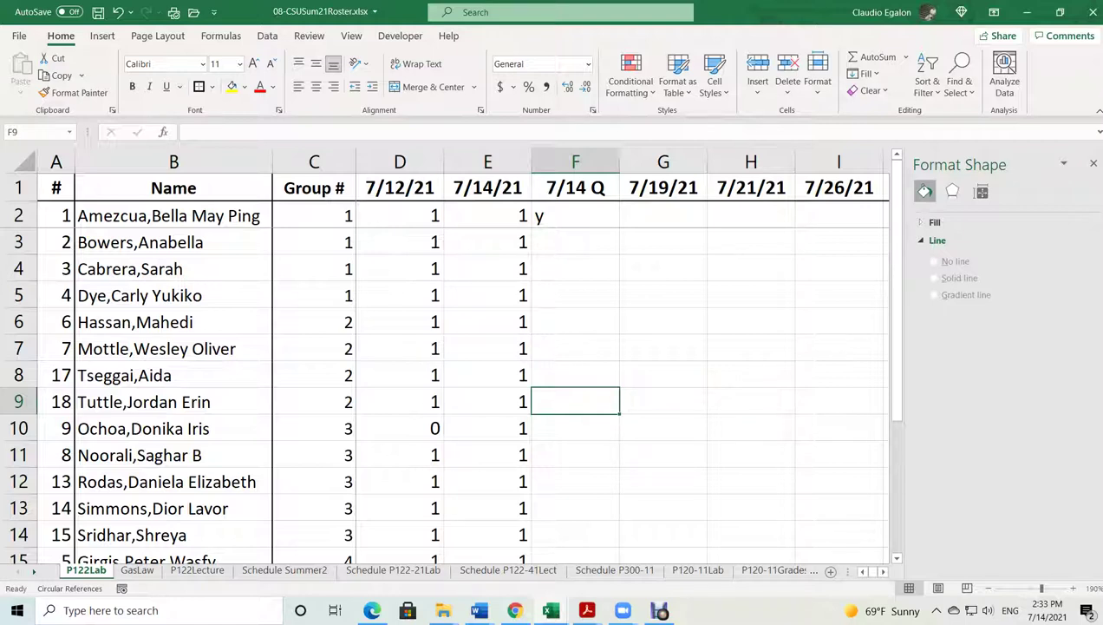
{"action": "type", "text": "y"}
{"action": "key", "text": "Return"}
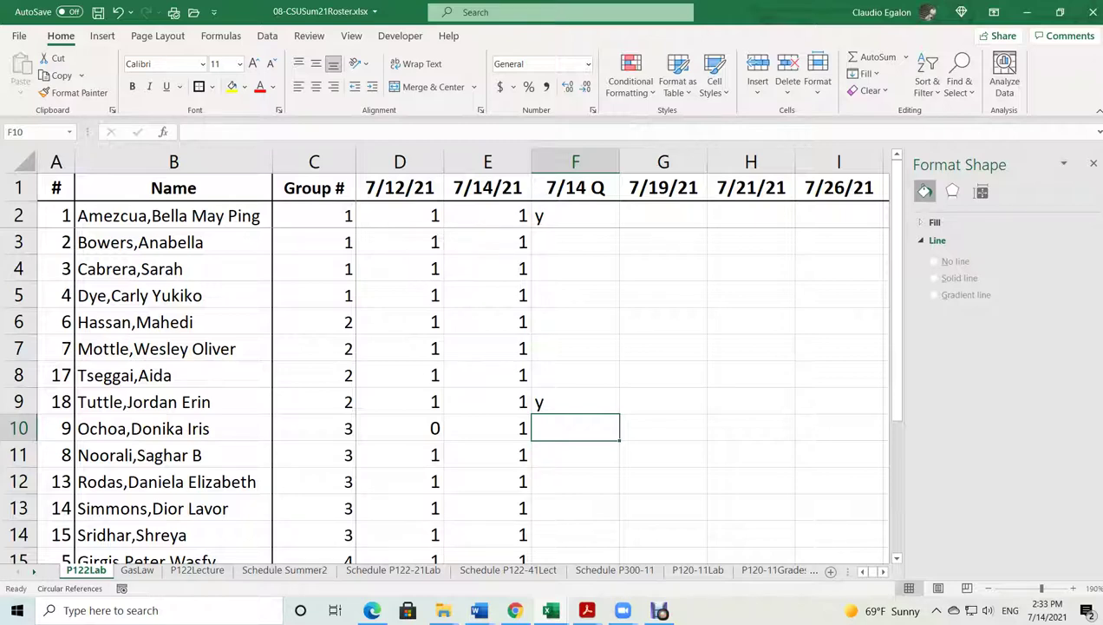
{"action": "scroll", "coordinate": [575, 375], "scroll_direction": "down", "scroll_amount": 3}
{"action": "left_click", "coordinate": [575, 374]}
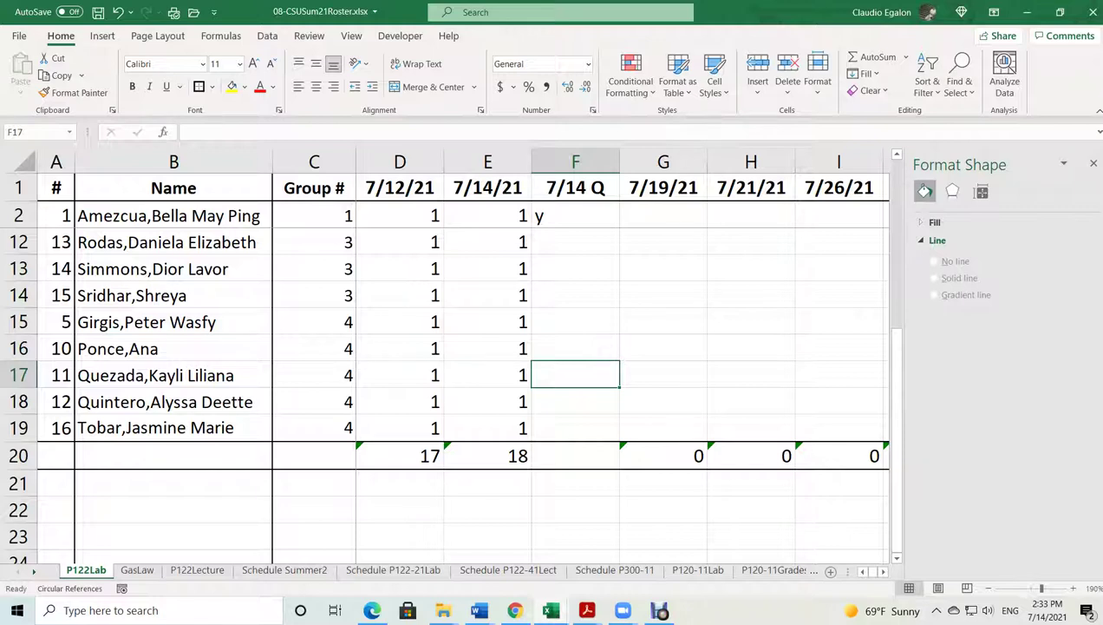
{"action": "type", "text": "y"}
{"action": "key", "text": "Return"}
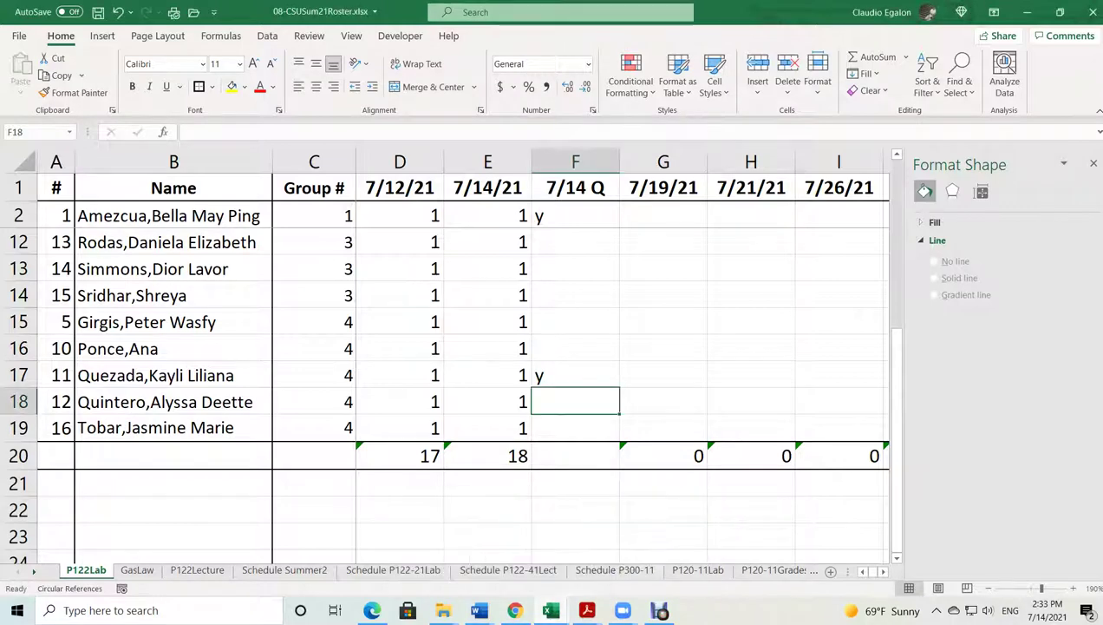
Widen the simulation chamber to 15.0 nm in Edge and enter 708 as state 5's P value in cell U7 of the GasLaw sheet in Excel
{"action": "mouse_move", "coordinate": [551, 610]}
{"action": "left_click", "coordinate": [137, 569]}
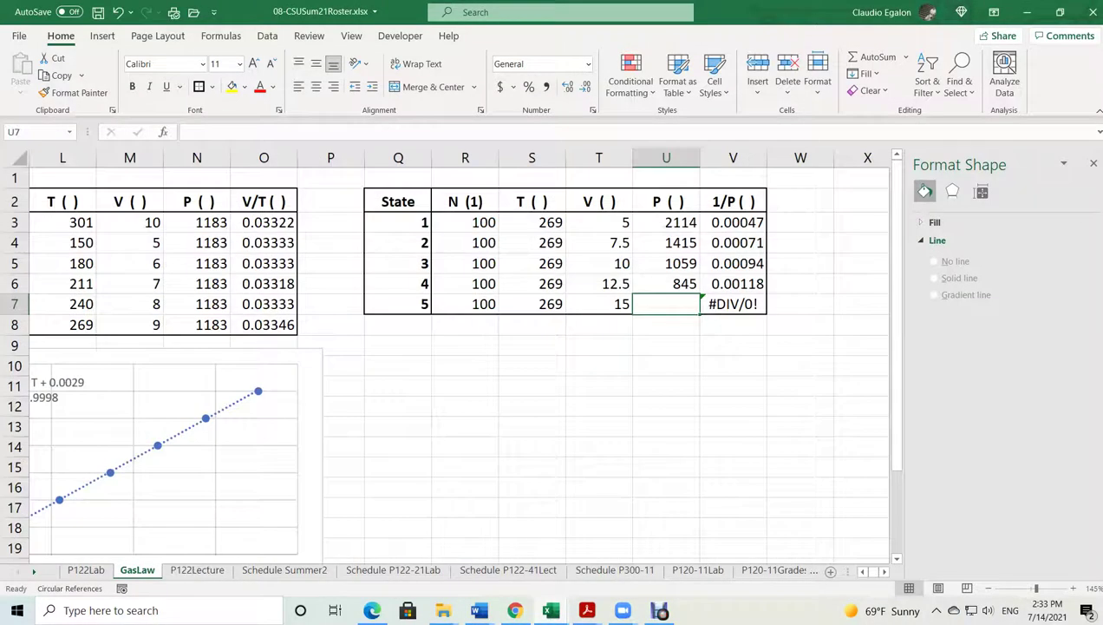
{"action": "key", "text": "alt+Tab"}
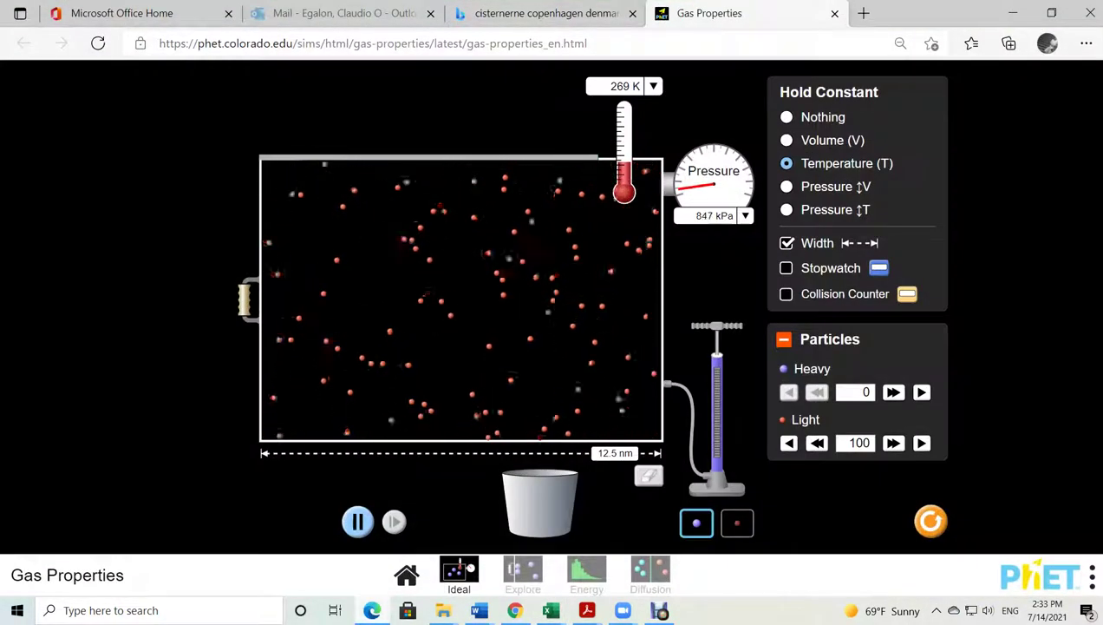
{"action": "left_click_drag", "start_coordinate": [246, 299], "coordinate": [166, 299]}
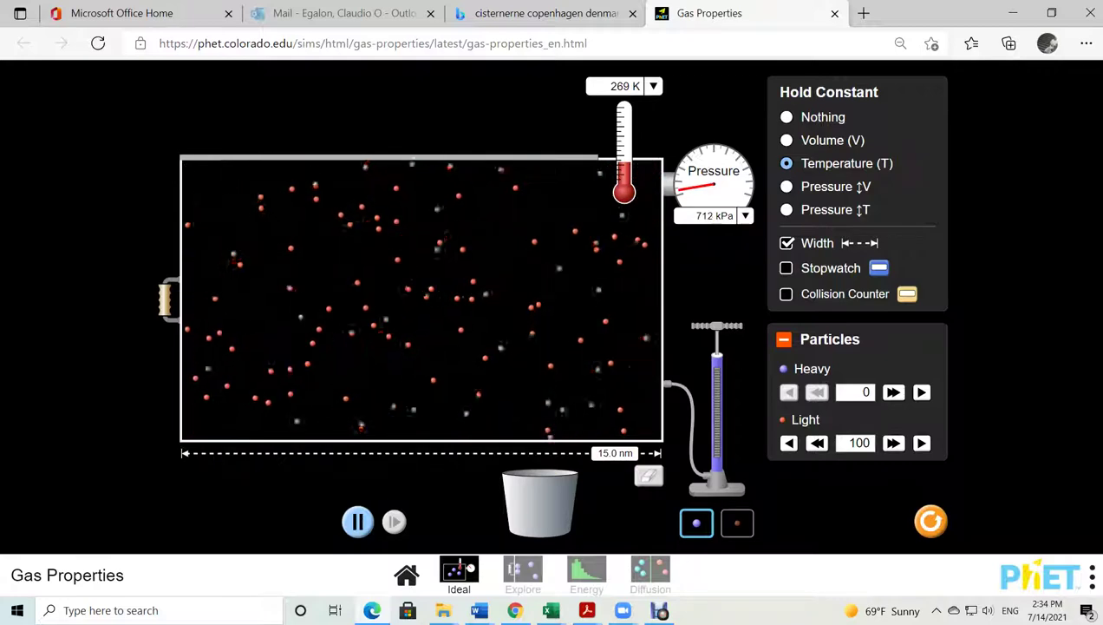
{"action": "mouse_move", "coordinate": [551, 610]}
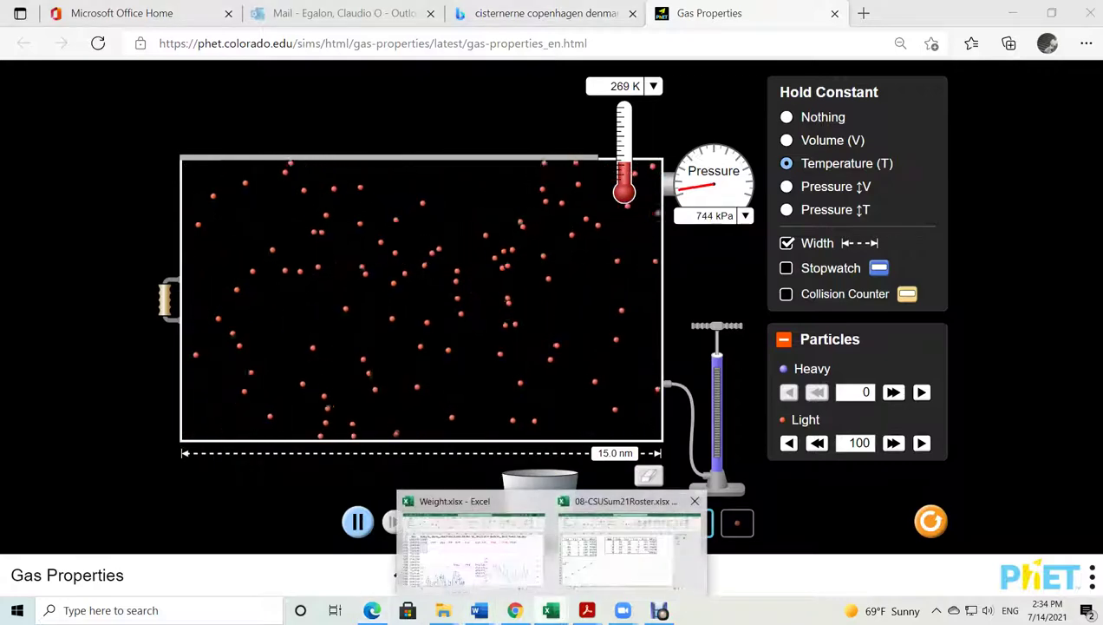
{"action": "left_click", "coordinate": [634, 542]}
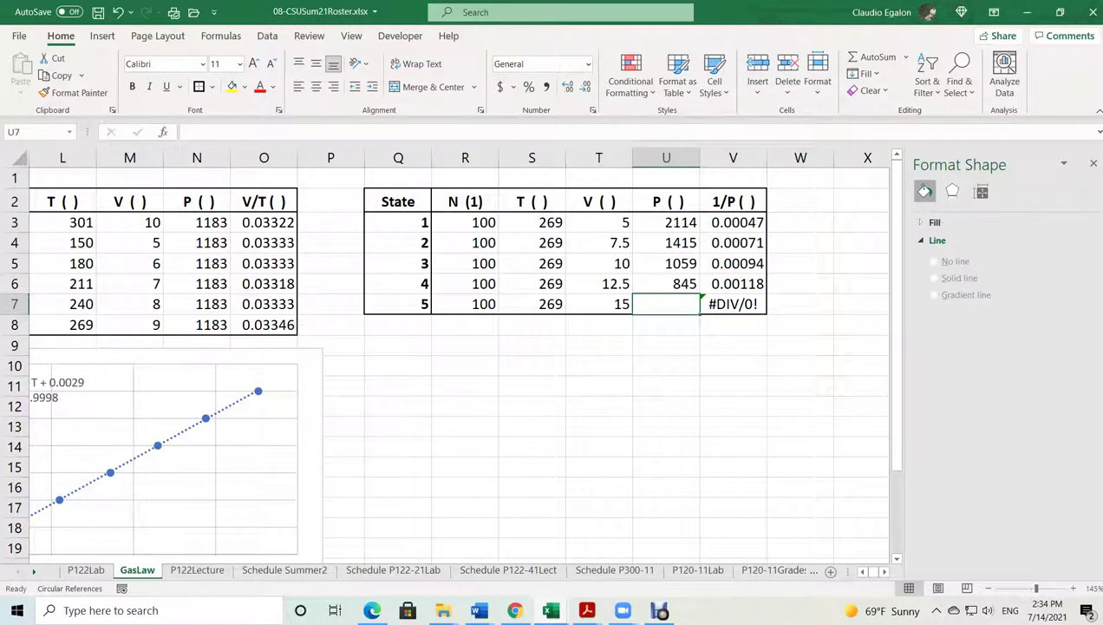
{"action": "type", "text": "708"}
{"action": "key", "text": "Return"}
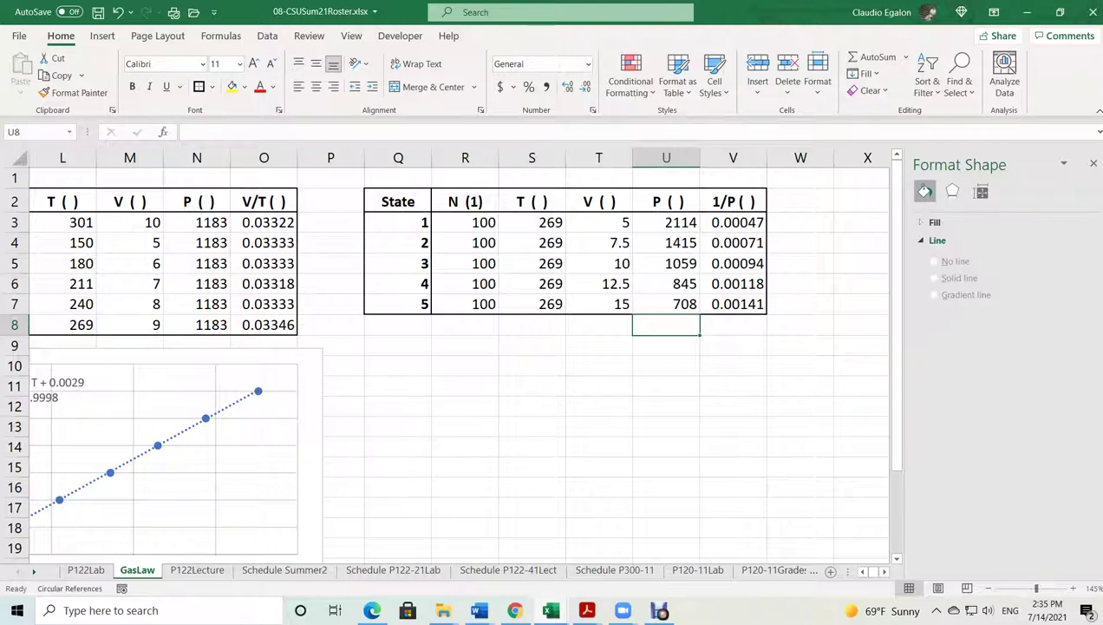
Switch to VRLab 02- Gas LawsCorrected.docx in Word and review the Procedure C instructions and the question on the V versus 1/P plot
{"action": "left_click", "coordinate": [477, 610]}
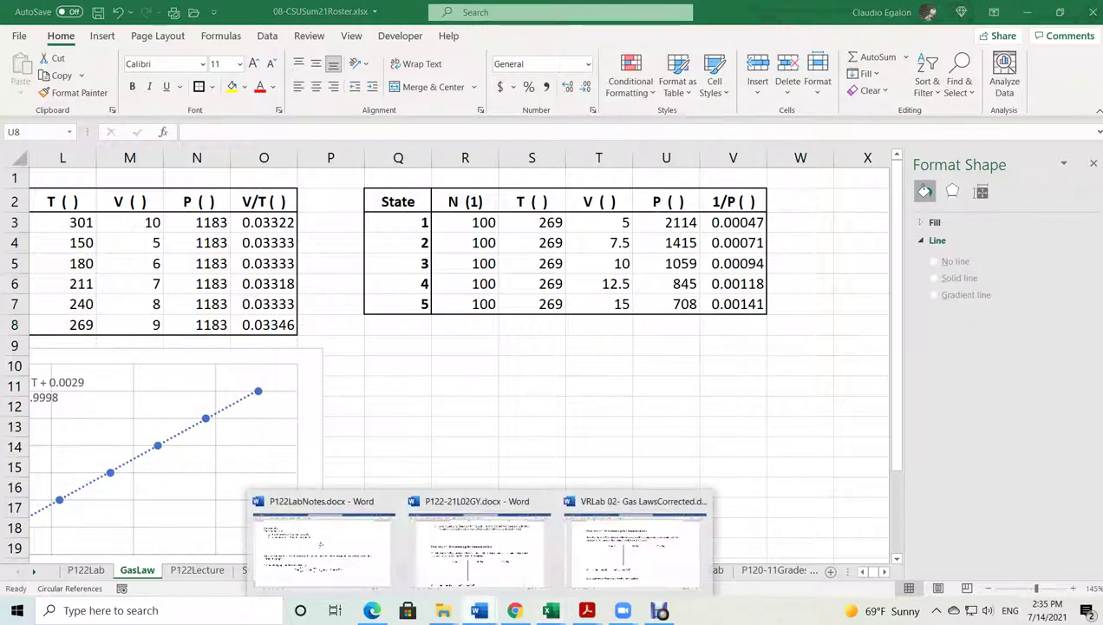
{"action": "left_click", "coordinate": [635, 539]}
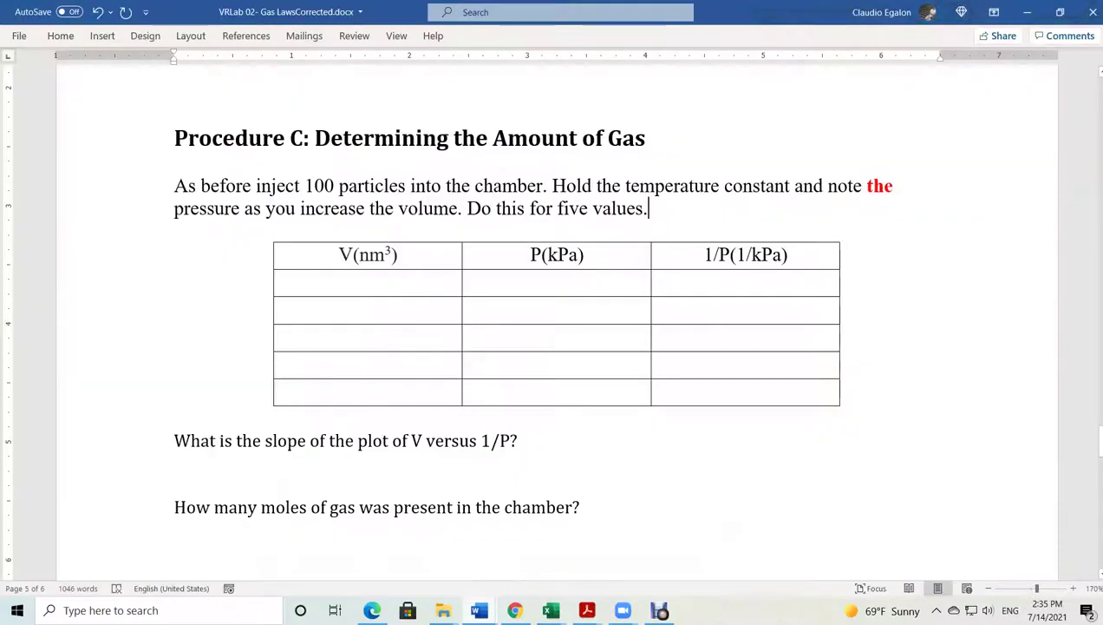
{"action": "triple_click", "coordinate": [234, 184]}
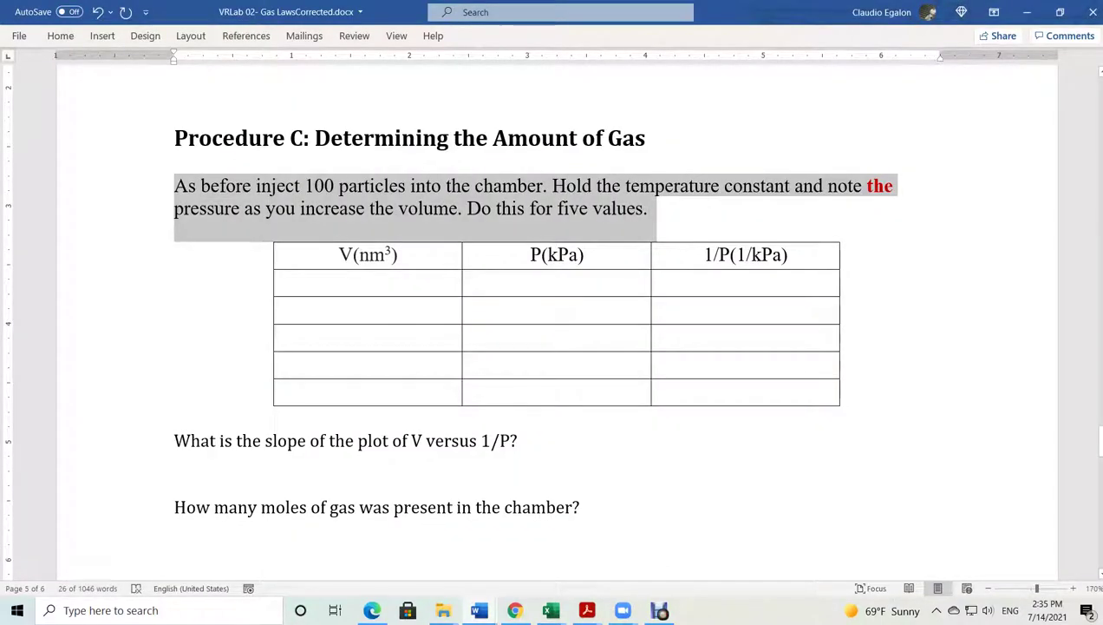
{"action": "scroll", "coordinate": [532, 347], "scroll_direction": "down", "scroll_amount": 3}
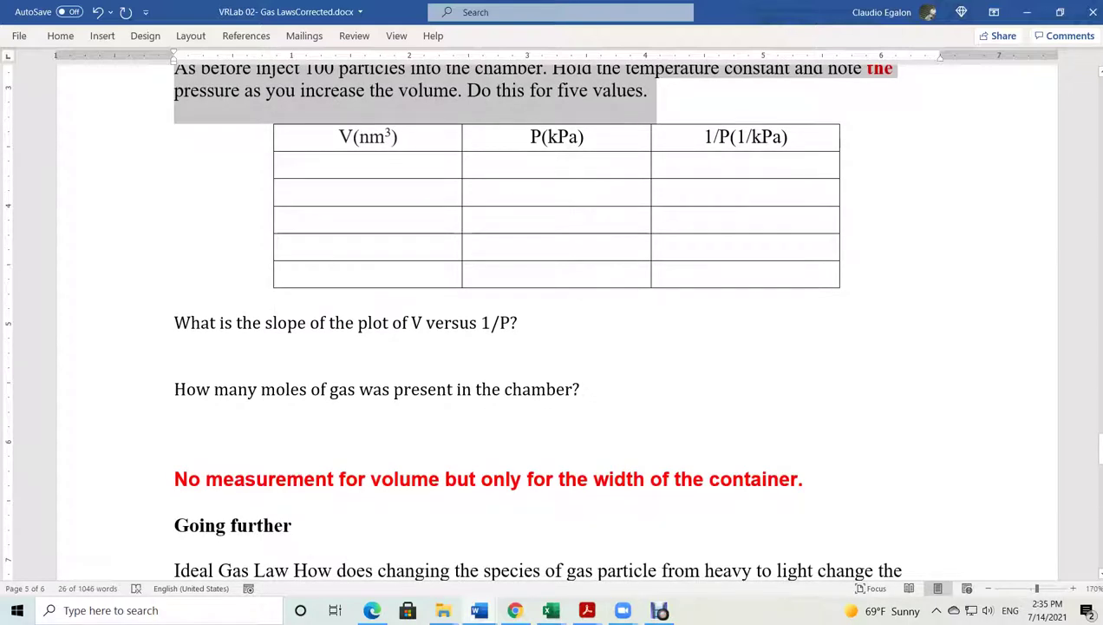
{"action": "left_click_drag", "start_coordinate": [412, 323], "coordinate": [510, 352]}
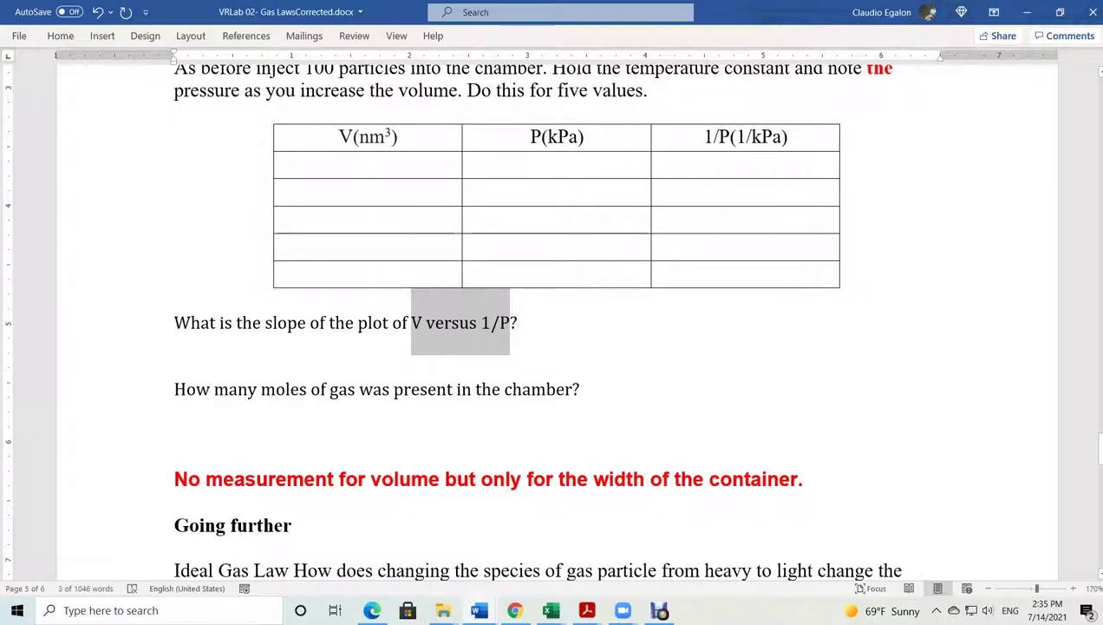
Switch to 08-CSUSum21Roster.xlsx in Excel and move the V column of the GasLaw sheet's State table to after the 1/P column
{"action": "mouse_move", "coordinate": [551, 609]}
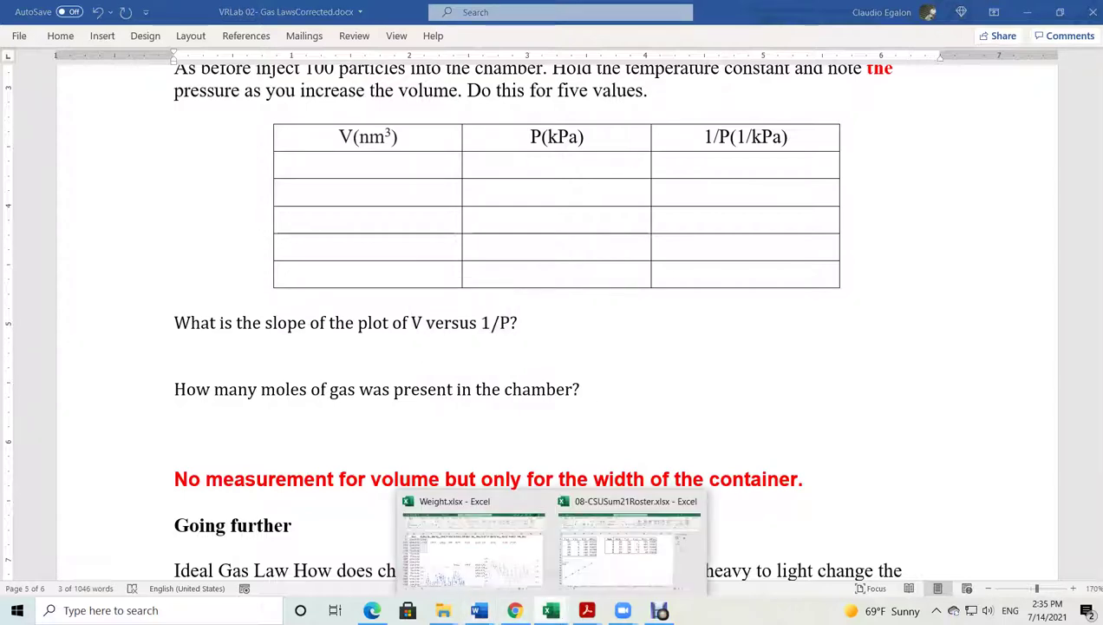
{"action": "left_click", "coordinate": [622, 534]}
{"action": "left_click", "coordinate": [666, 467]}
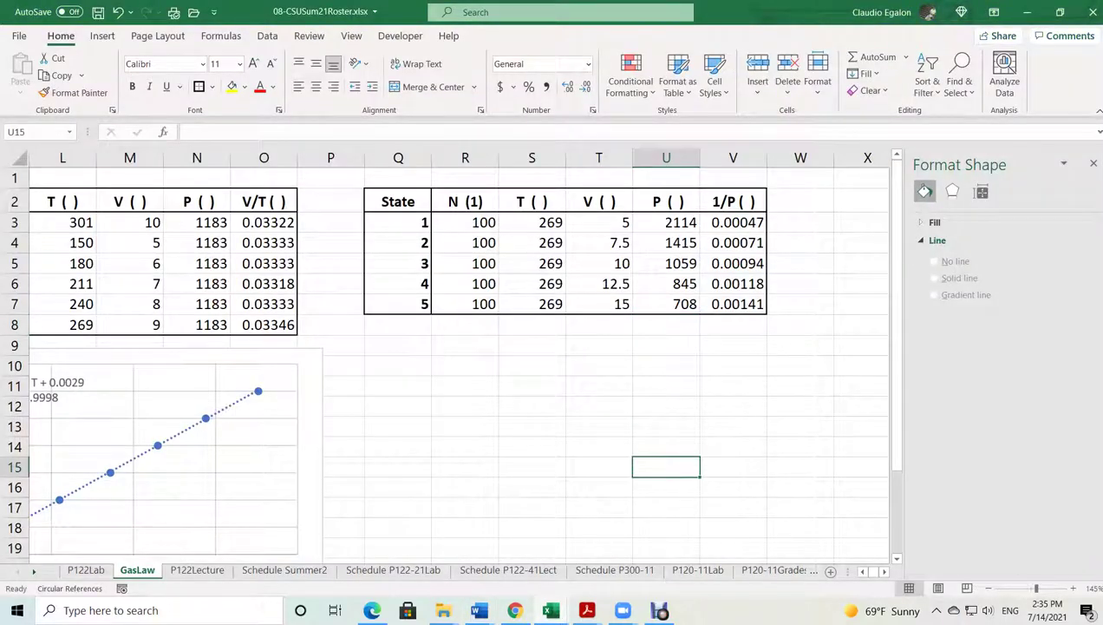
{"action": "left_click", "coordinate": [598, 157]}
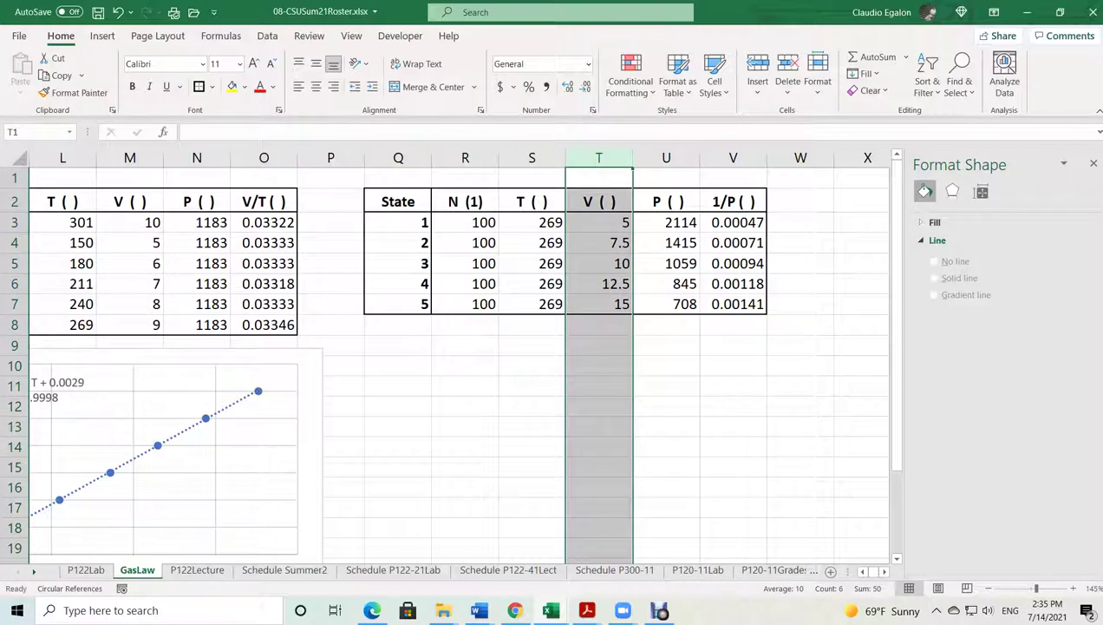
{"action": "key", "text": "ctrl+c"}
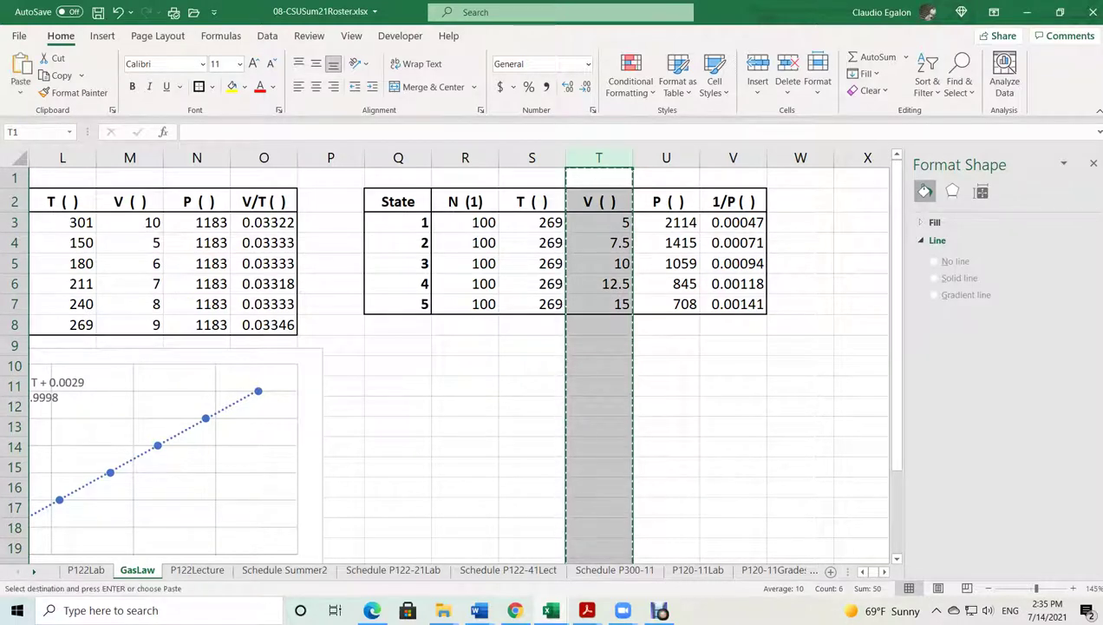
{"action": "left_click", "coordinate": [800, 157]}
{"action": "right_click", "coordinate": [800, 160]}
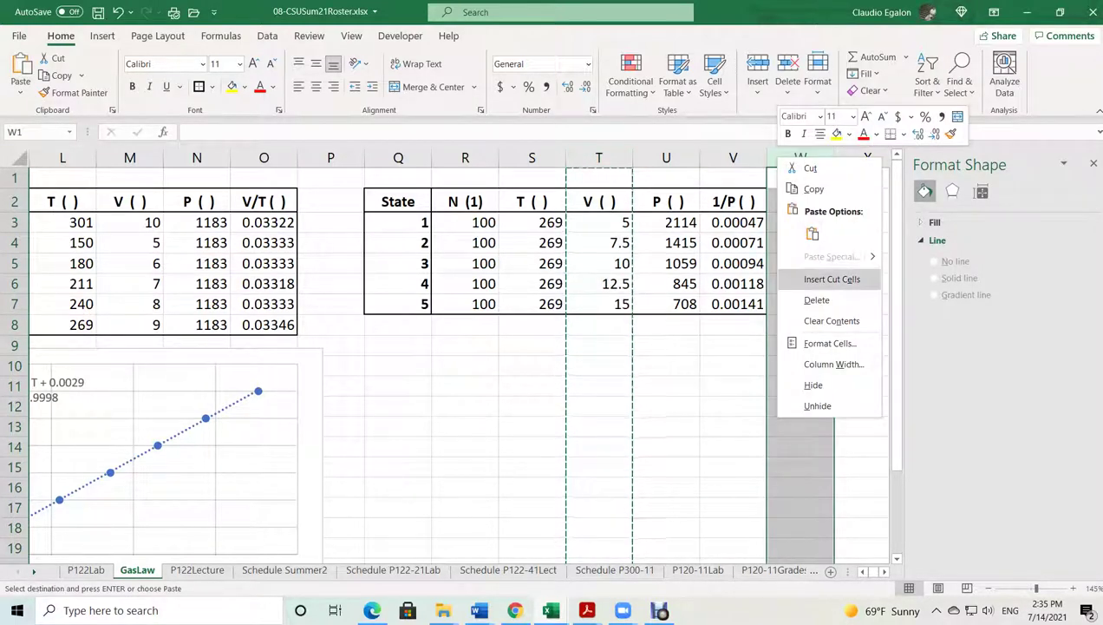
{"action": "left_click", "coordinate": [838, 209]}
{"action": "left_click", "coordinate": [733, 467]}
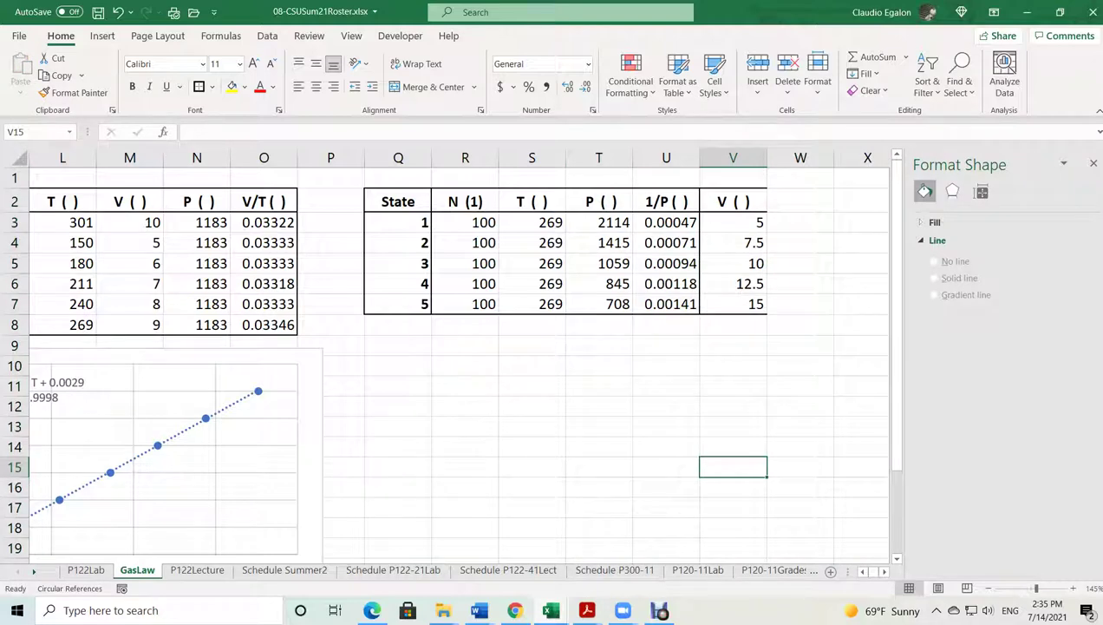
Clear the borders of R2:V7, then give that range and the header row Q2:V2 thick outside borders
{"action": "left_click_drag", "start_coordinate": [465, 222], "coordinate": [733, 303]}
{"action": "left_click", "coordinate": [211, 87]}
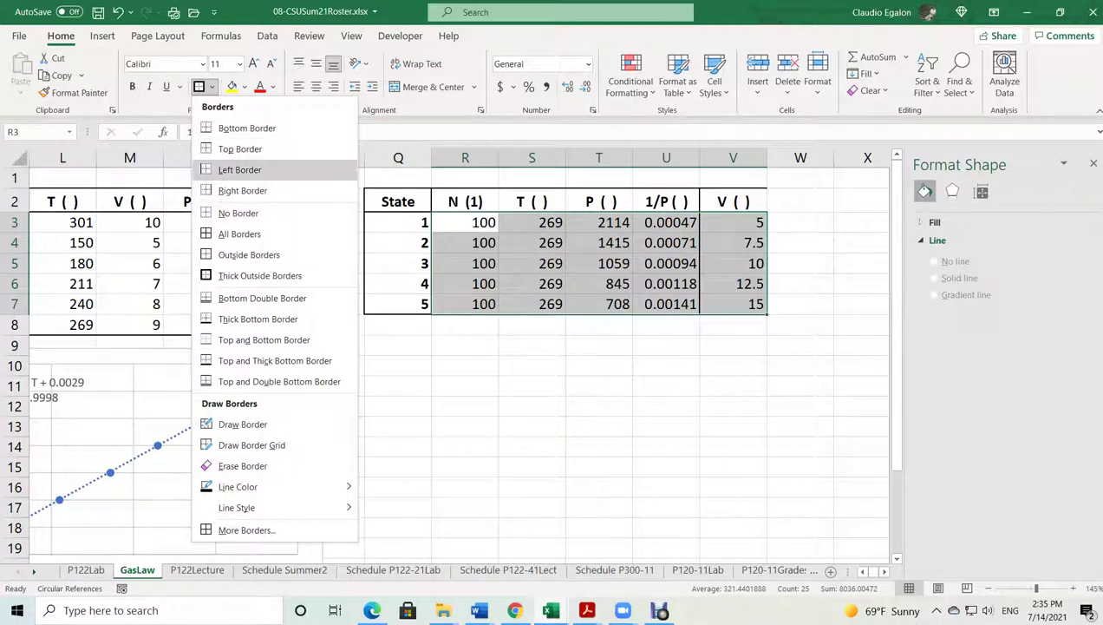
{"action": "key", "text": "Escape"}
{"action": "left_click_drag", "start_coordinate": [465, 201], "coordinate": [733, 304]}
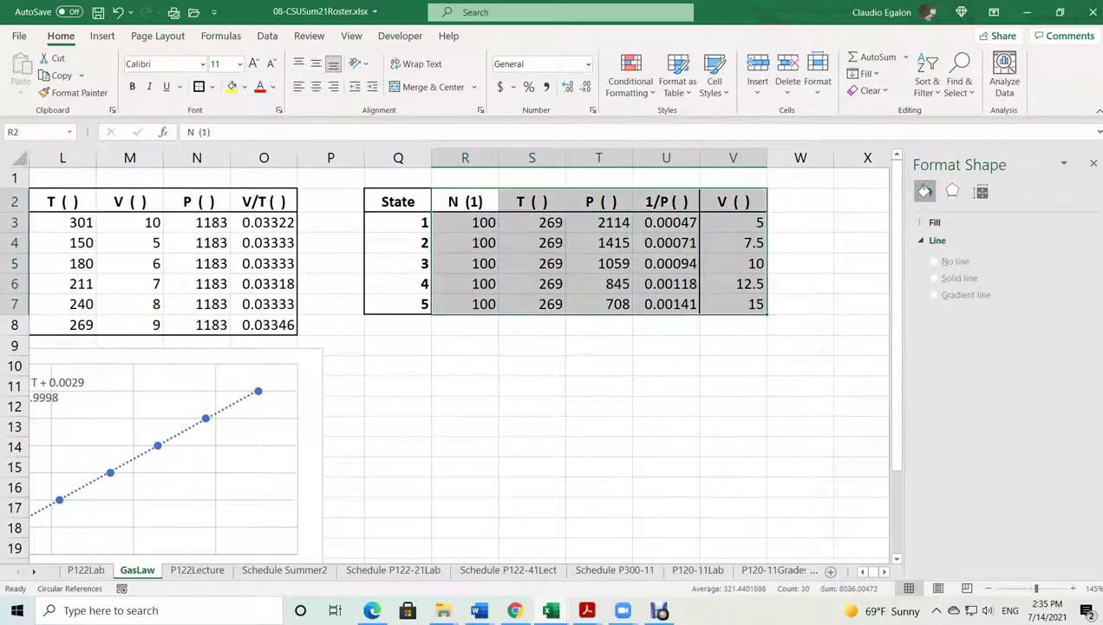
{"action": "left_click", "coordinate": [212, 87]}
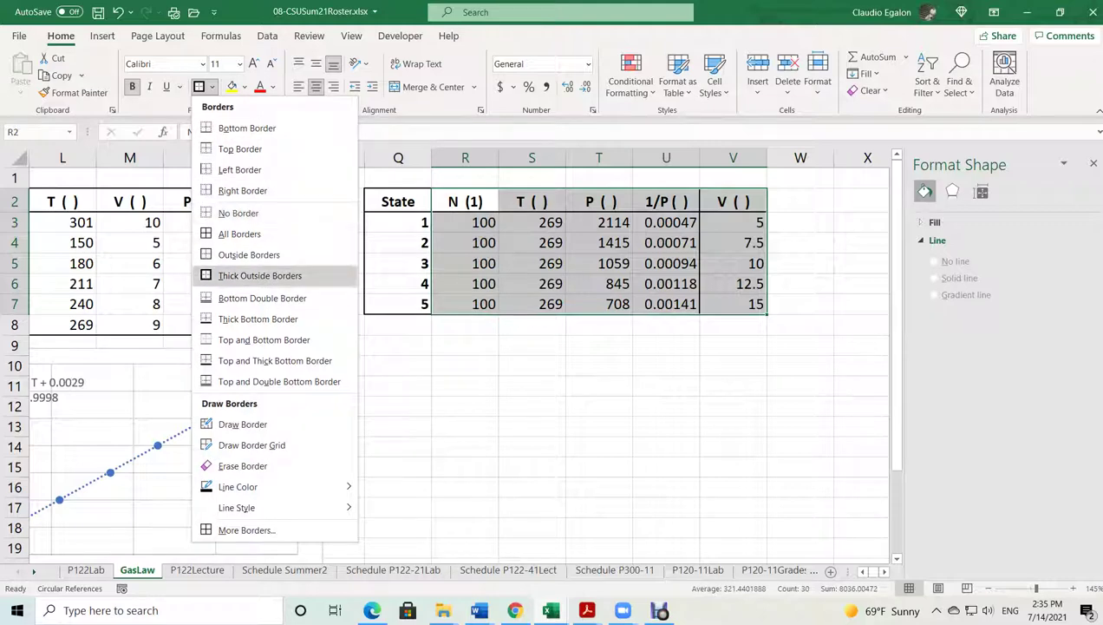
{"action": "left_click", "coordinate": [238, 213]}
{"action": "left_click", "coordinate": [212, 87]}
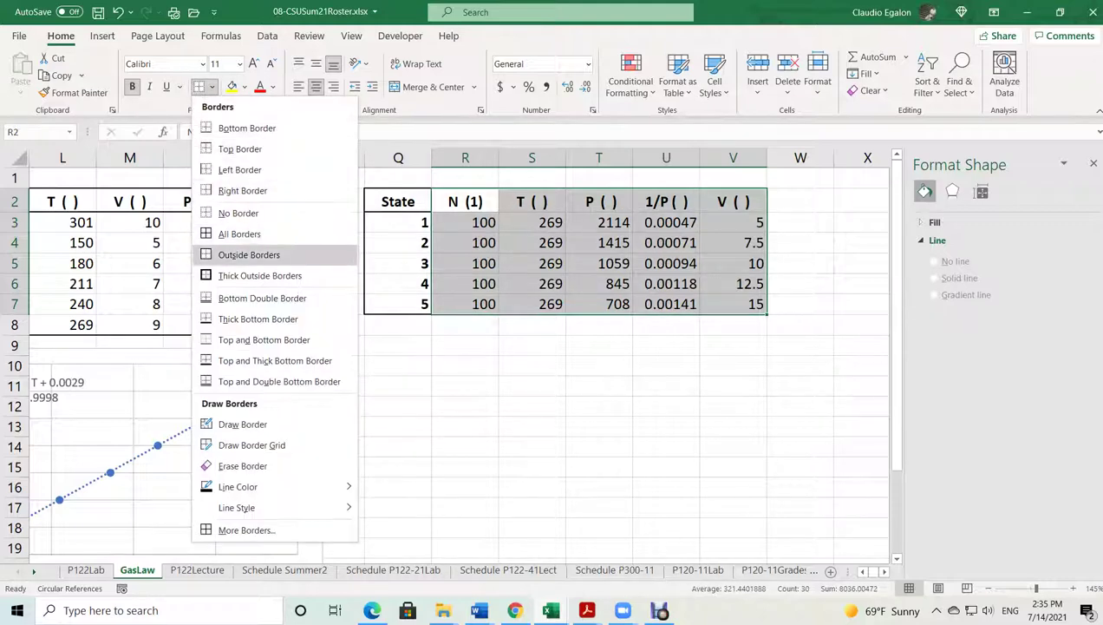
{"action": "left_click", "coordinate": [260, 275]}
{"action": "left_click", "coordinate": [532, 263]}
{"action": "left_click_drag", "start_coordinate": [399, 201], "coordinate": [738, 201]}
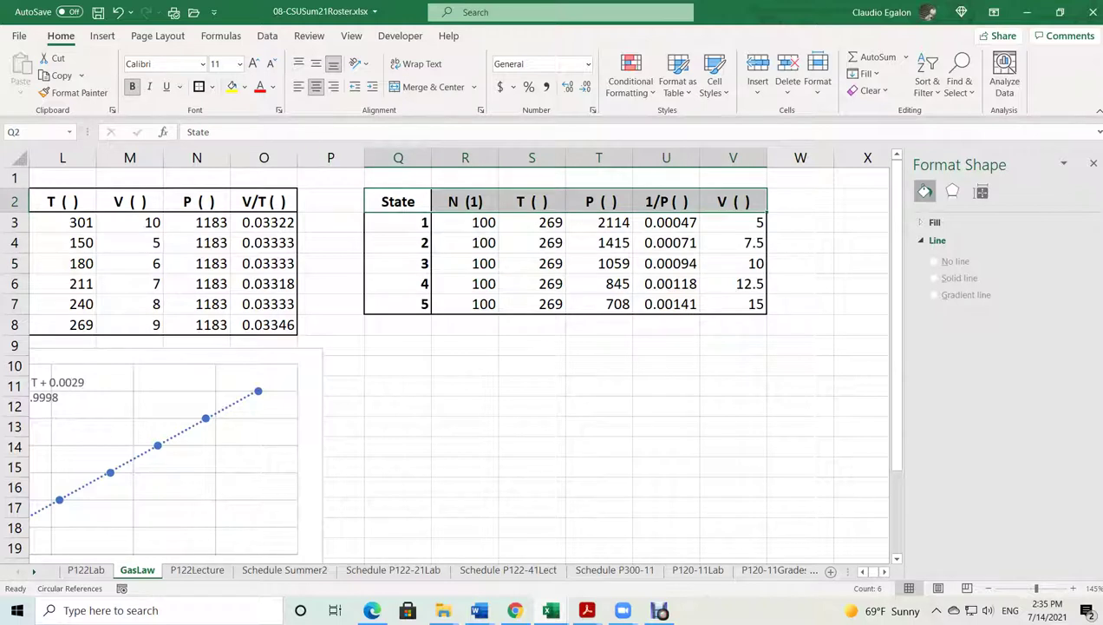
{"action": "left_click", "coordinate": [599, 386]}
Select the 1/P and V data in U2:V7, then switch to P122LabNotes.docx in Word and examine the constant-pressure volume equation
{"action": "left_click_drag", "start_coordinate": [666, 201], "coordinate": [733, 303]}
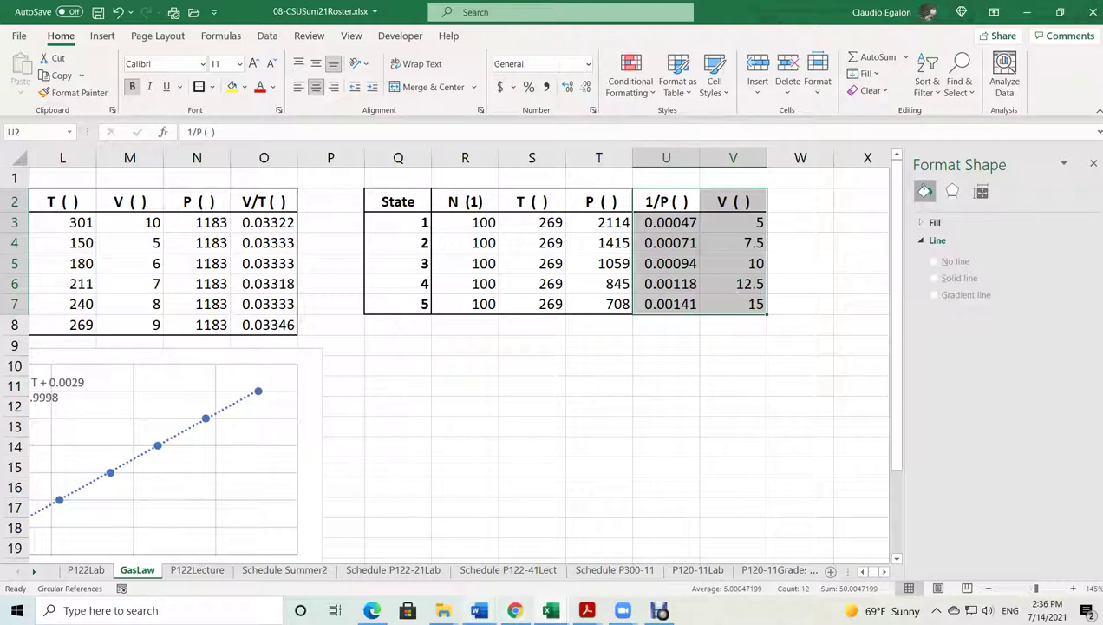
{"action": "left_click", "coordinate": [479, 610]}
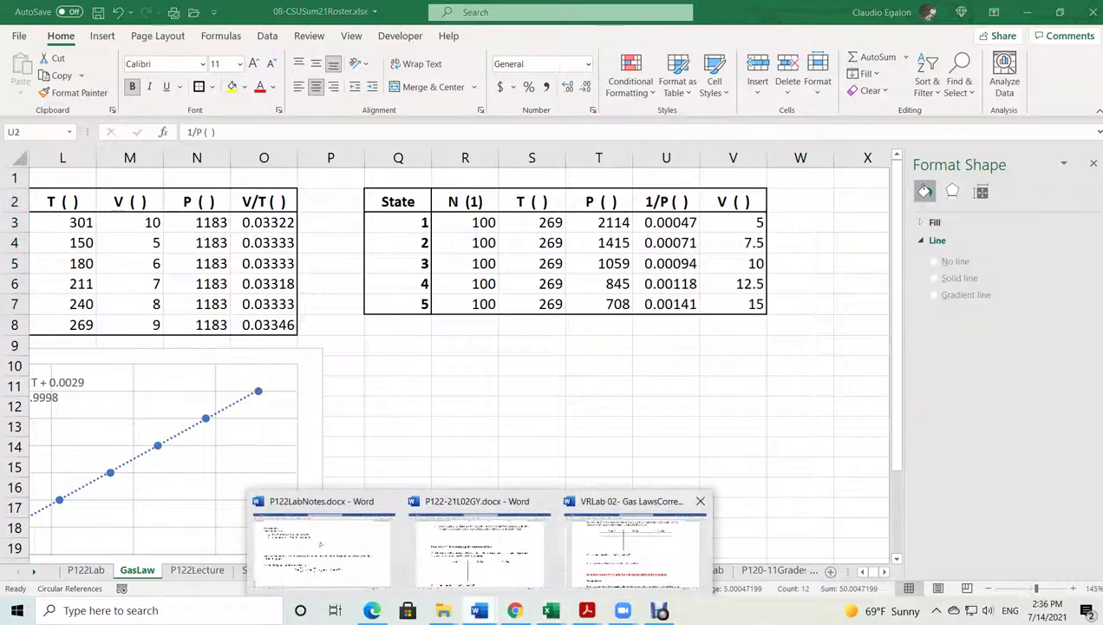
{"action": "left_click", "coordinate": [321, 534]}
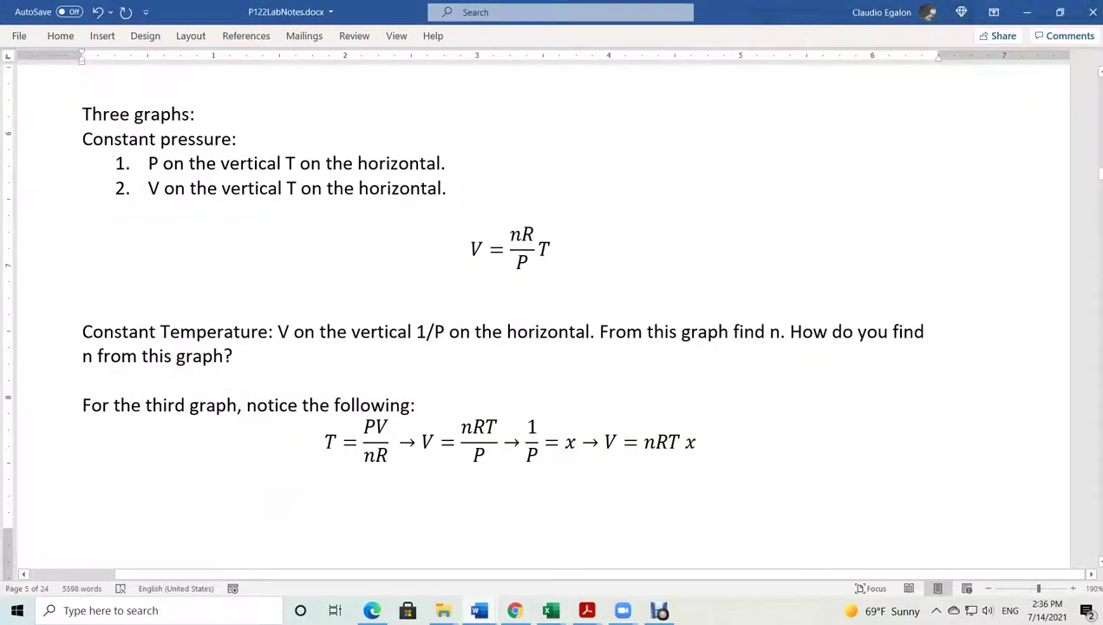
{"action": "key", "text": "shift+Up"}
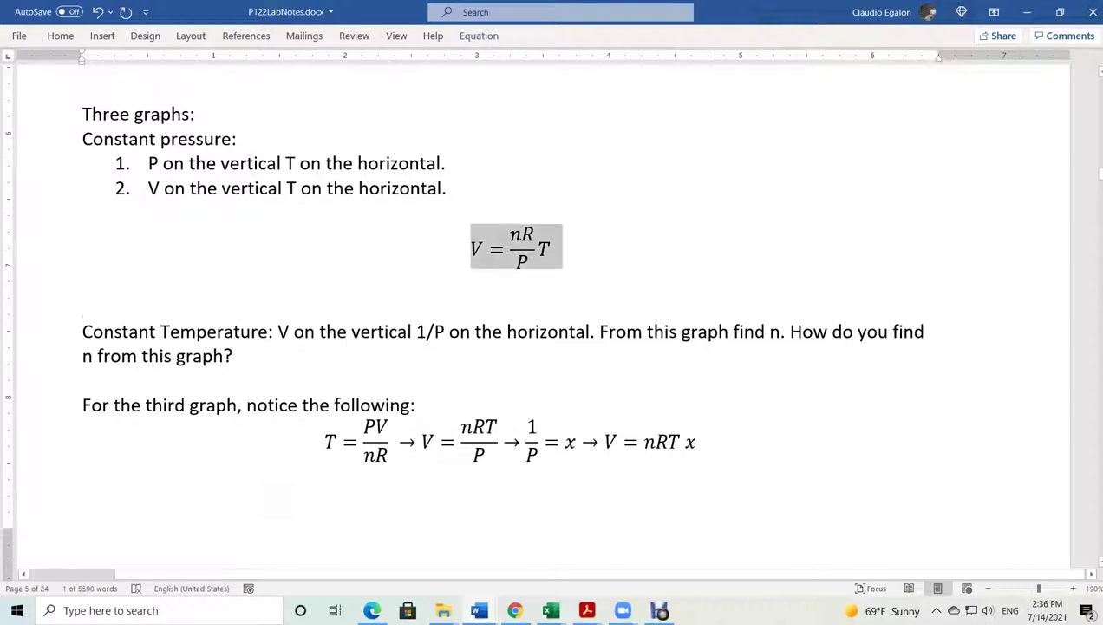
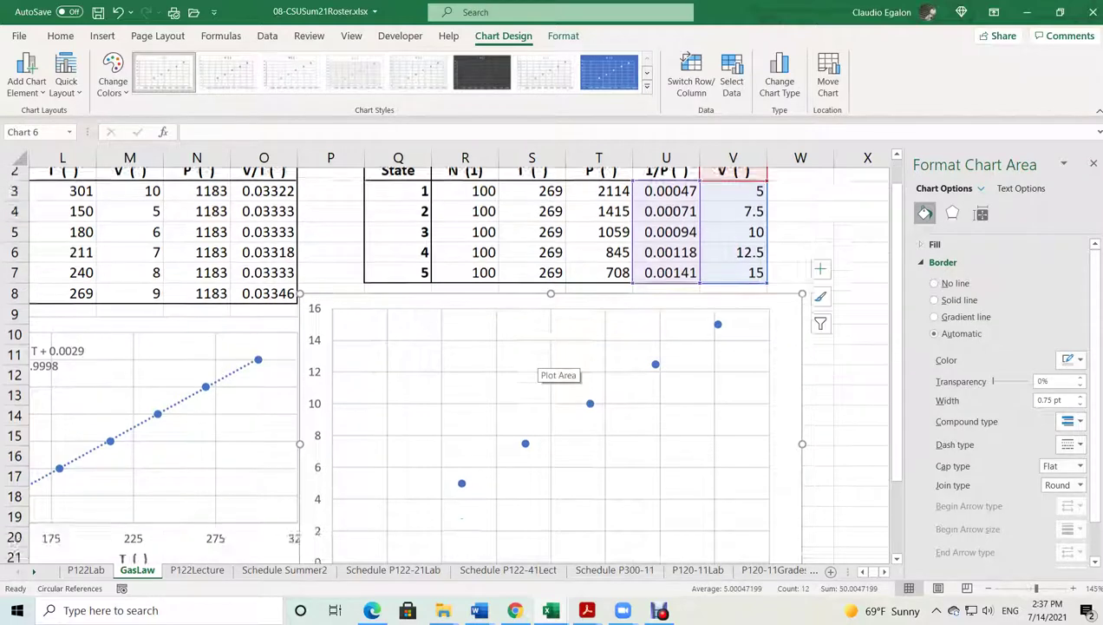
Shrink the V versus 1/P scatter chart in Excel and place it below the State table, beside the existing chart
{"action": "left_click_drag", "start_coordinate": [803, 499], "coordinate": [730, 441]}
{"action": "left_click_drag", "start_coordinate": [440, 372], "coordinate": [502, 402]}
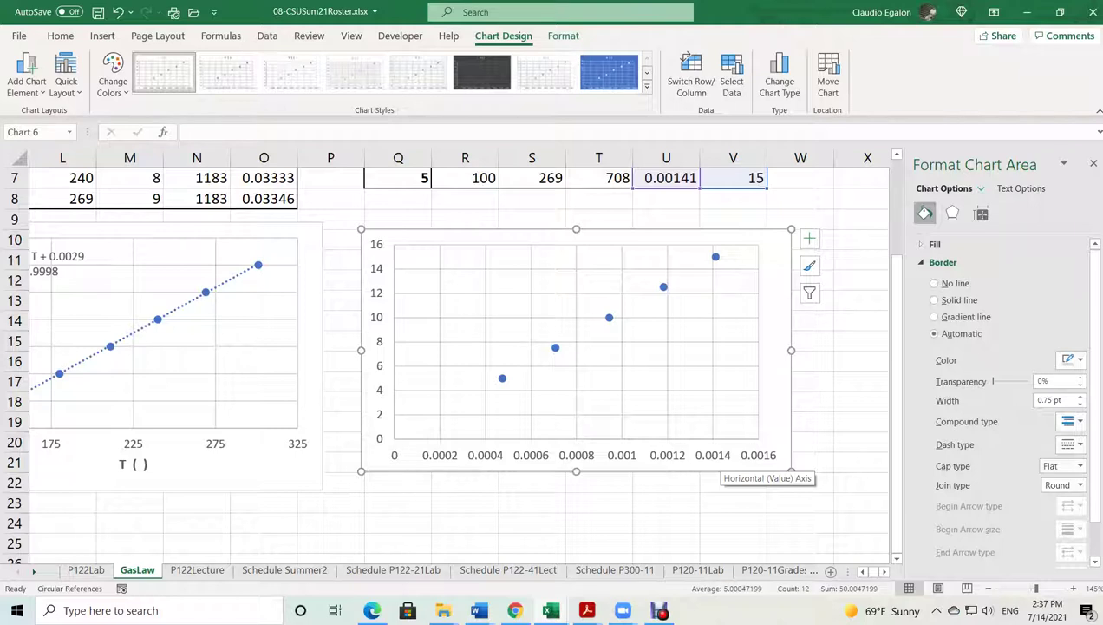
Set the horizontal axis bounds of the V versus 1/P chart to a minimum of 0.0004 and a maximum of 0.0015
{"action": "left_click", "coordinate": [718, 457]}
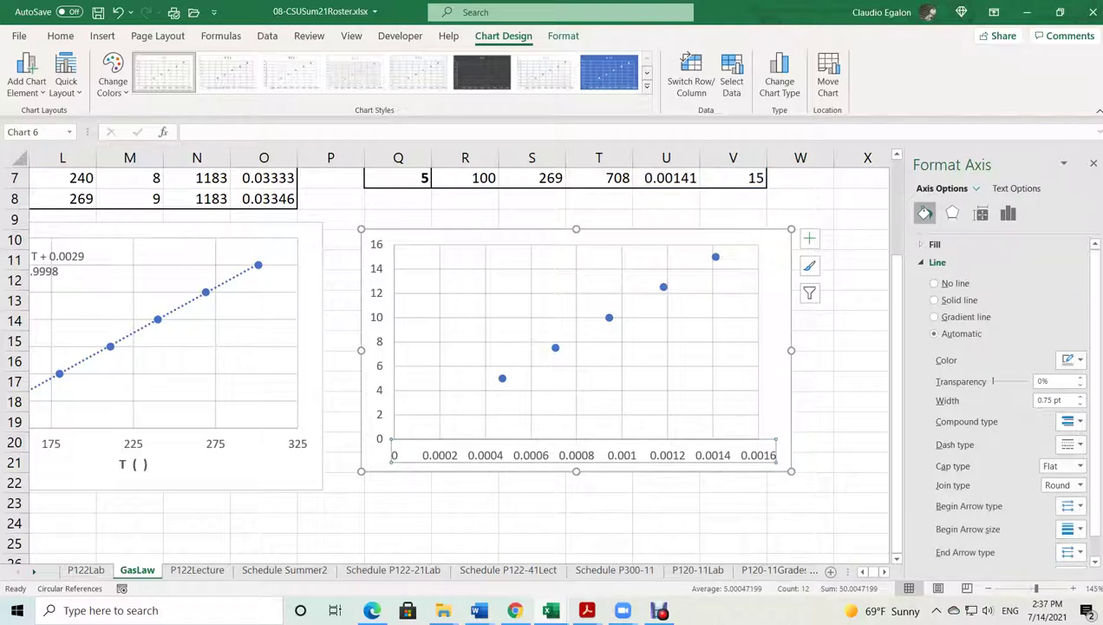
{"action": "left_click", "coordinate": [1008, 212]}
{"action": "left_click", "coordinate": [954, 244]}
{"action": "left_click", "coordinate": [1011, 298]}
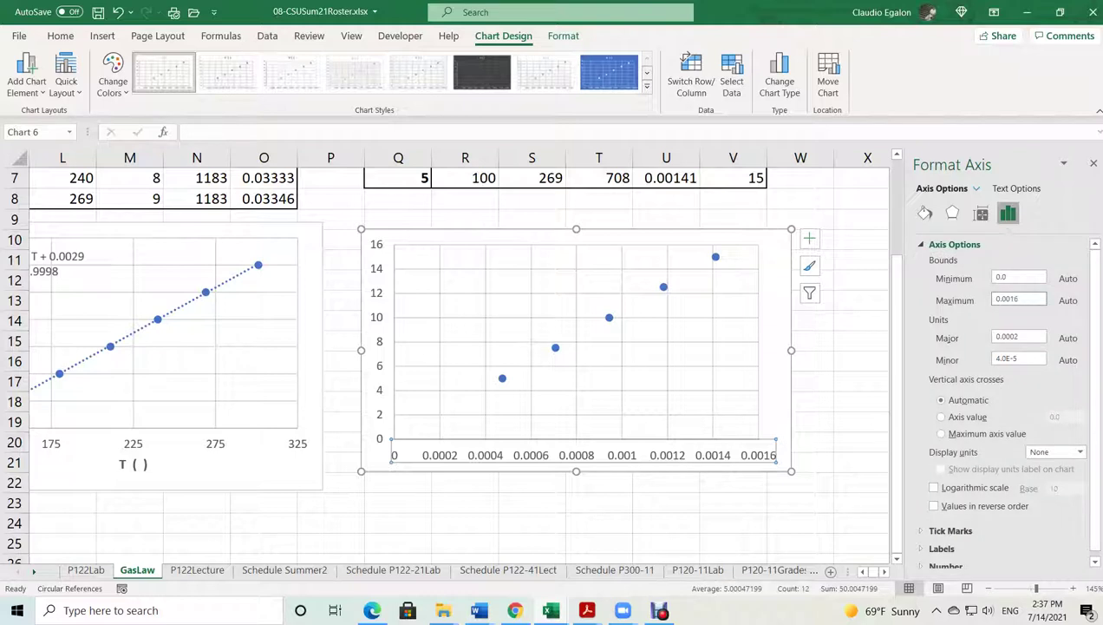
{"action": "key", "text": "BackSpace"}
{"action": "type", "text": "5"}
{"action": "left_click", "coordinate": [1004, 276]}
{"action": "key", "text": "Return"}
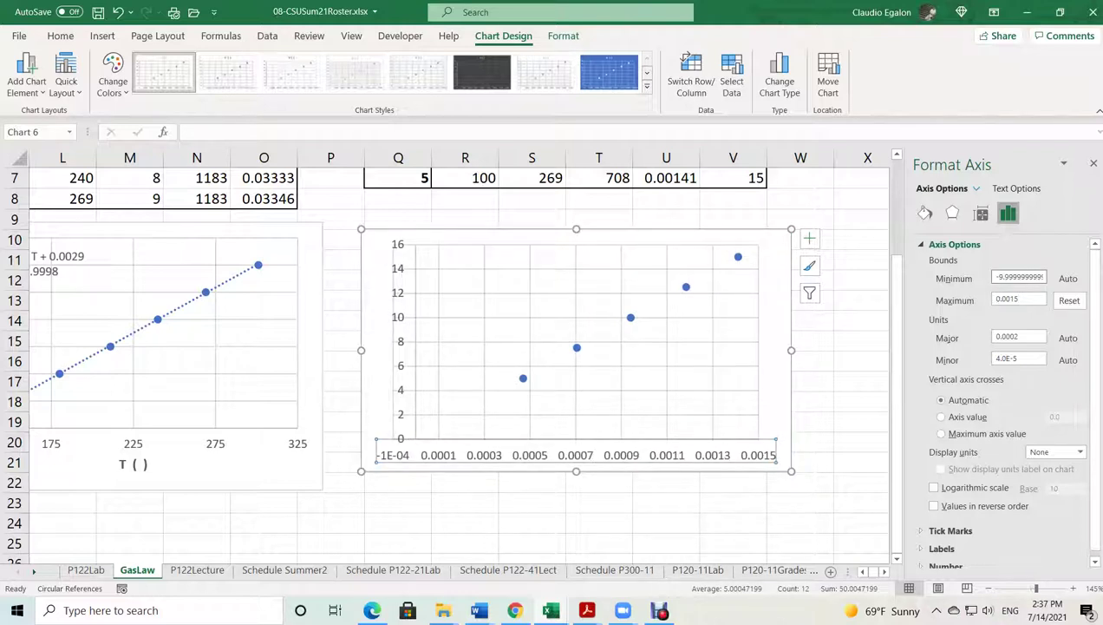
{"action": "left_click_drag", "start_coordinate": [993, 276], "coordinate": [1039, 276]}
{"action": "type", "text": "0.0004"}
{"action": "key", "text": "Return"}
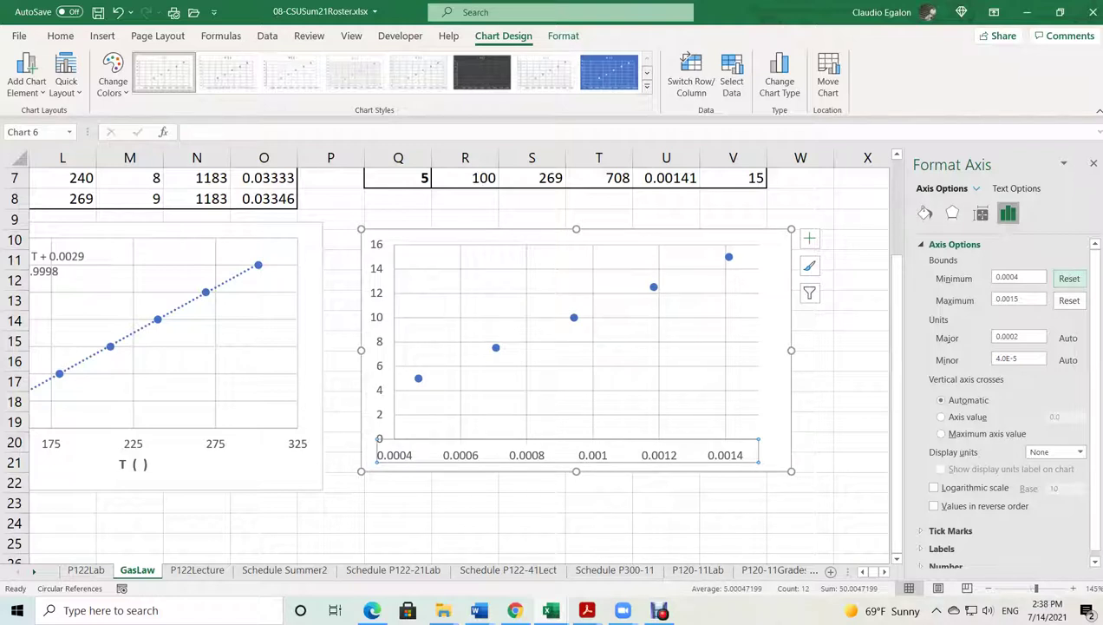
Set the vertical axis minimum of the V versus 1/P chart to 4
{"action": "left_click", "coordinate": [372, 455]}
{"action": "left_click", "coordinate": [379, 341]}
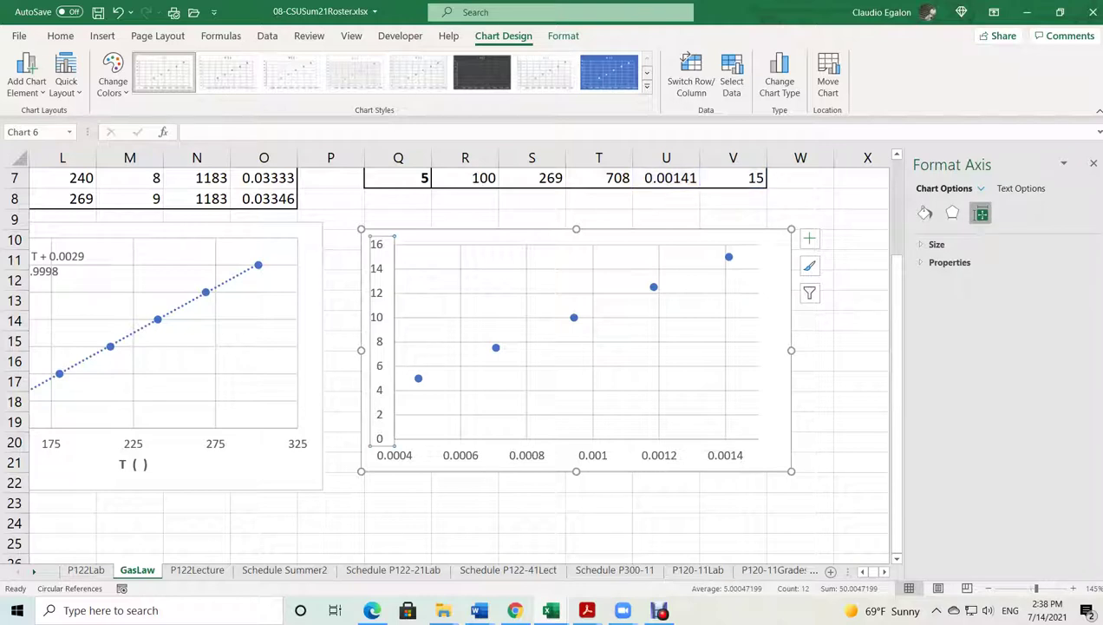
{"action": "left_click", "coordinate": [1007, 212]}
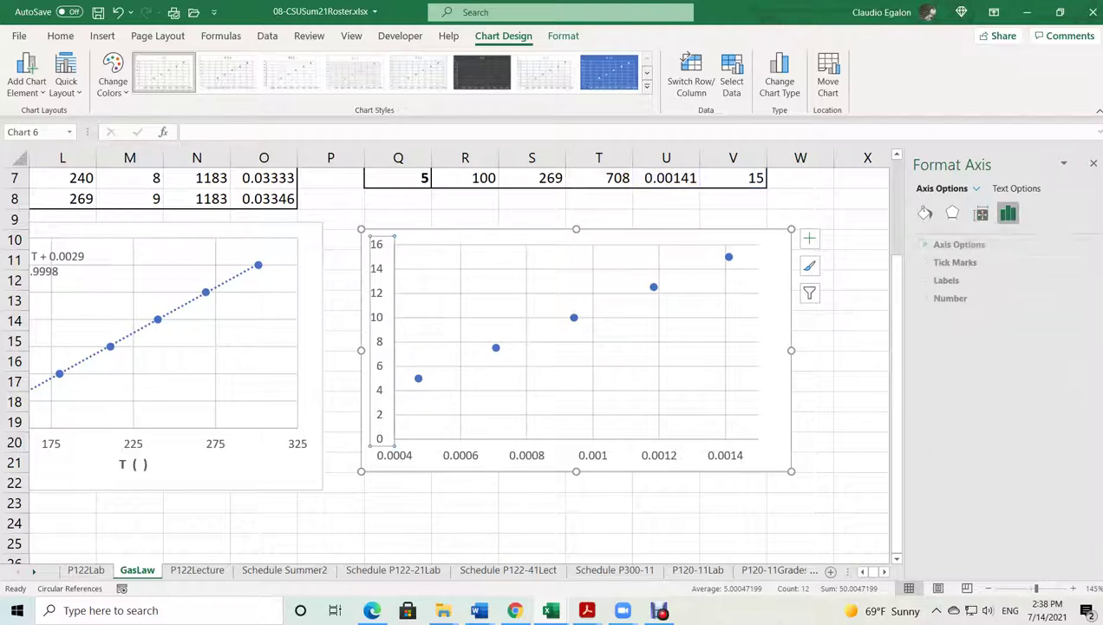
{"action": "key", "text": "Return"}
{"action": "key", "text": "Tab"}
{"action": "type", "text": "4"}
{"action": "key", "text": "Return"}
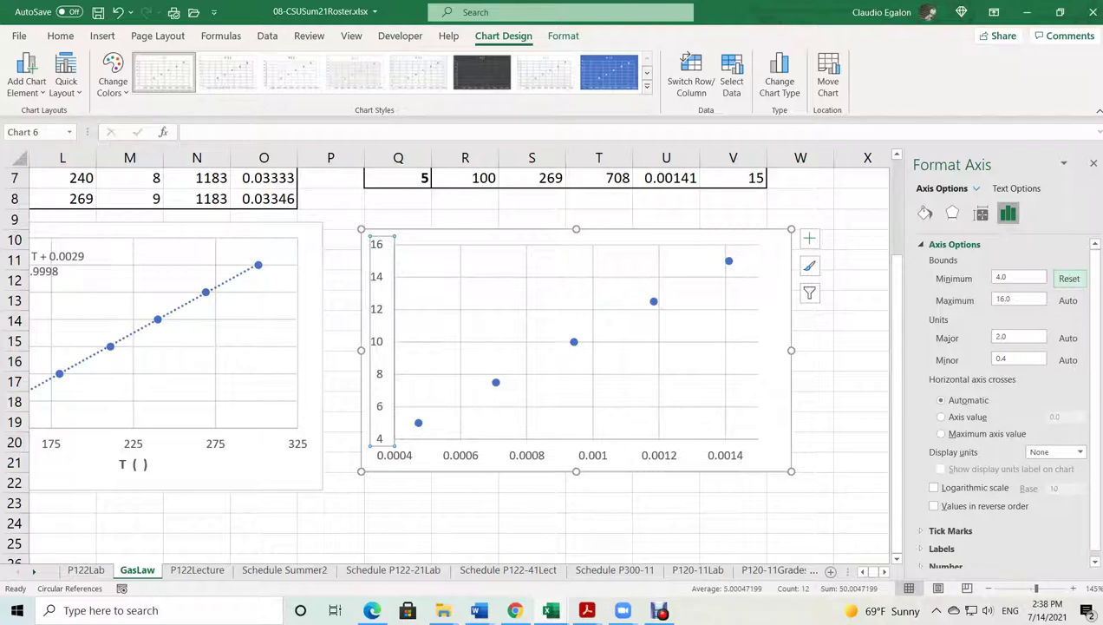
Set the horizontal axis maximum of the V versus 1/P chart to 0.0016
{"action": "left_click", "coordinate": [569, 455]}
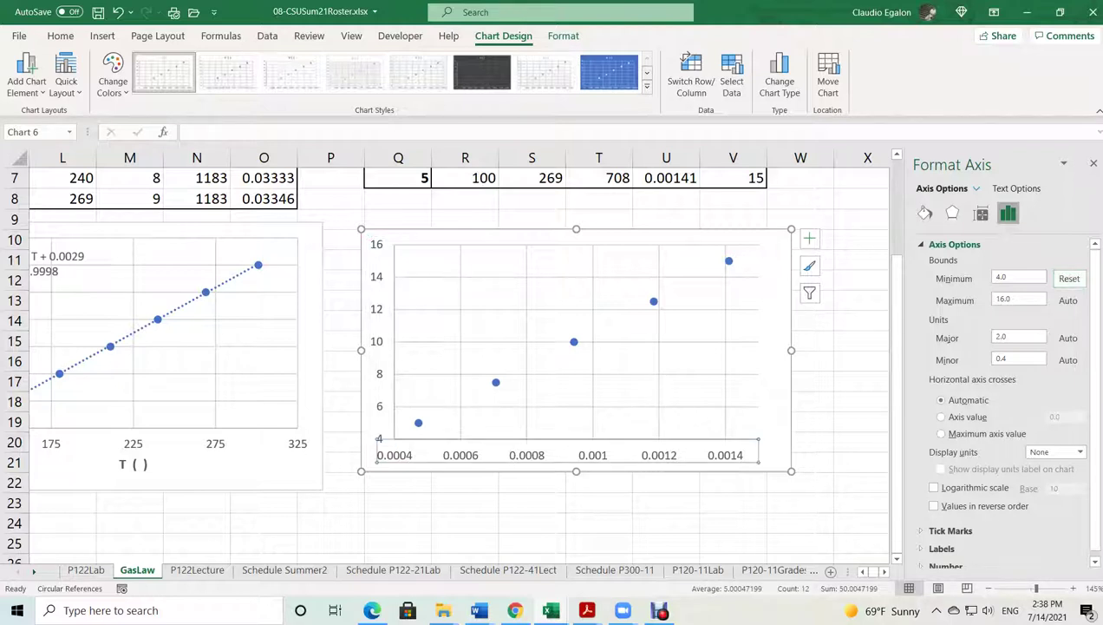
{"action": "left_click", "coordinate": [1019, 298]}
{"action": "key", "text": "BackSpace"}
{"action": "type", "text": "6"}
{"action": "key", "text": "Tab"}
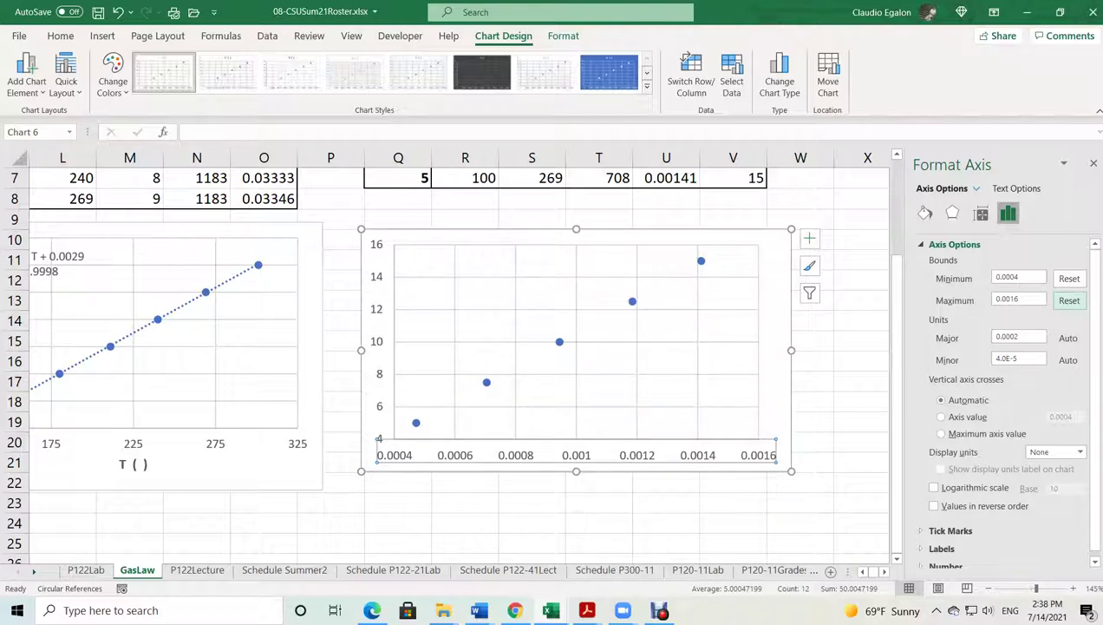
Enlarge the V versus 1/P chart slightly so its lower edge lines up with the neighbouring chart
{"action": "left_click", "coordinate": [733, 523]}
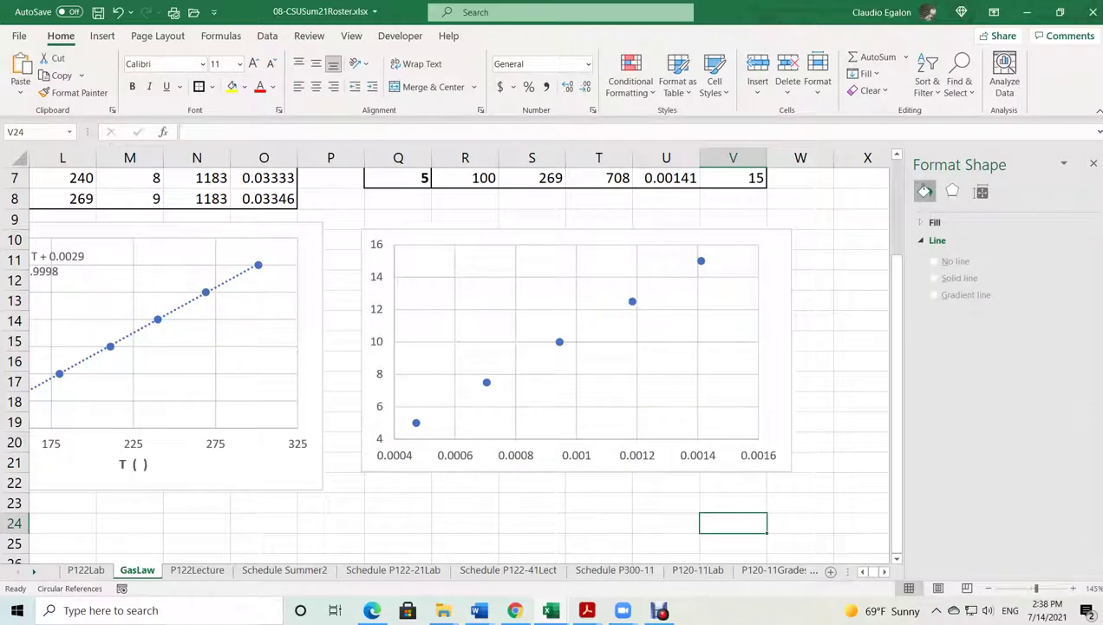
{"action": "left_click", "coordinate": [774, 460]}
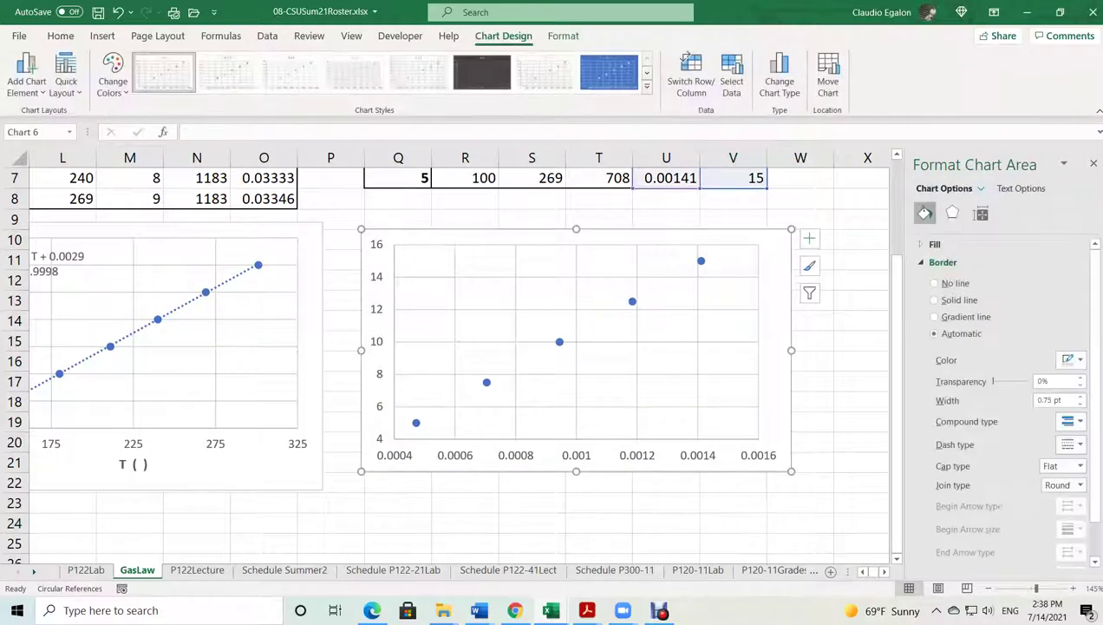
{"action": "left_click_drag", "start_coordinate": [791, 471], "coordinate": [808, 490]}
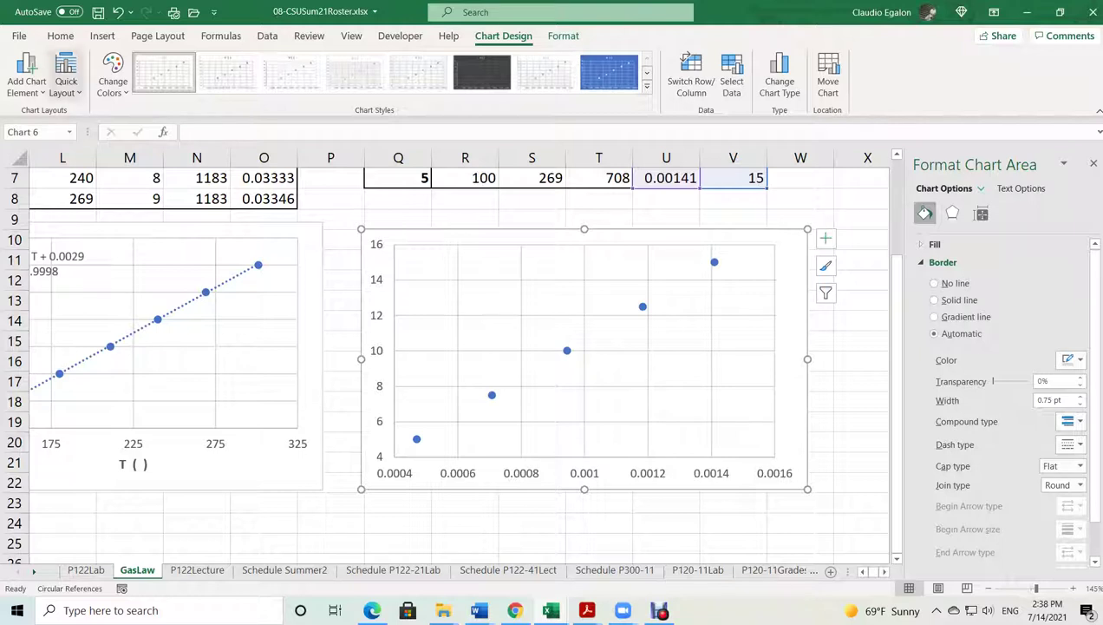
Add primary horizontal and primary vertical axis titles to the V versus 1/P chart
{"action": "left_click", "coordinate": [26, 76]}
{"action": "mouse_move", "coordinate": [60, 133]}
{"action": "left_click", "coordinate": [178, 137]}
{"action": "left_click", "coordinate": [26, 76]}
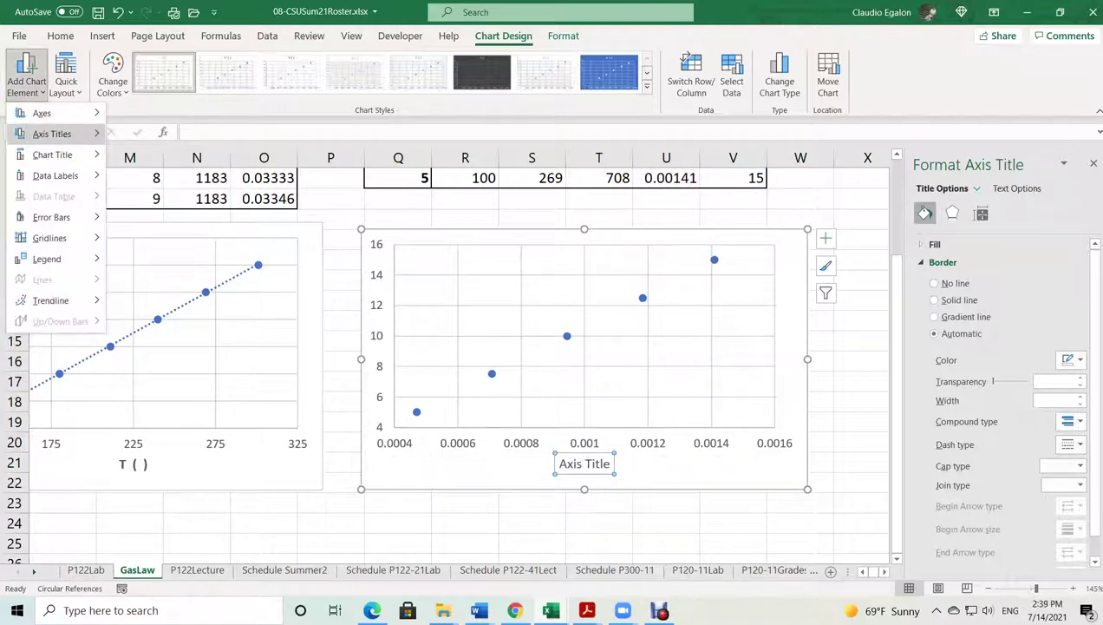
{"action": "mouse_move", "coordinate": [60, 134]}
{"action": "left_click", "coordinate": [178, 176]}
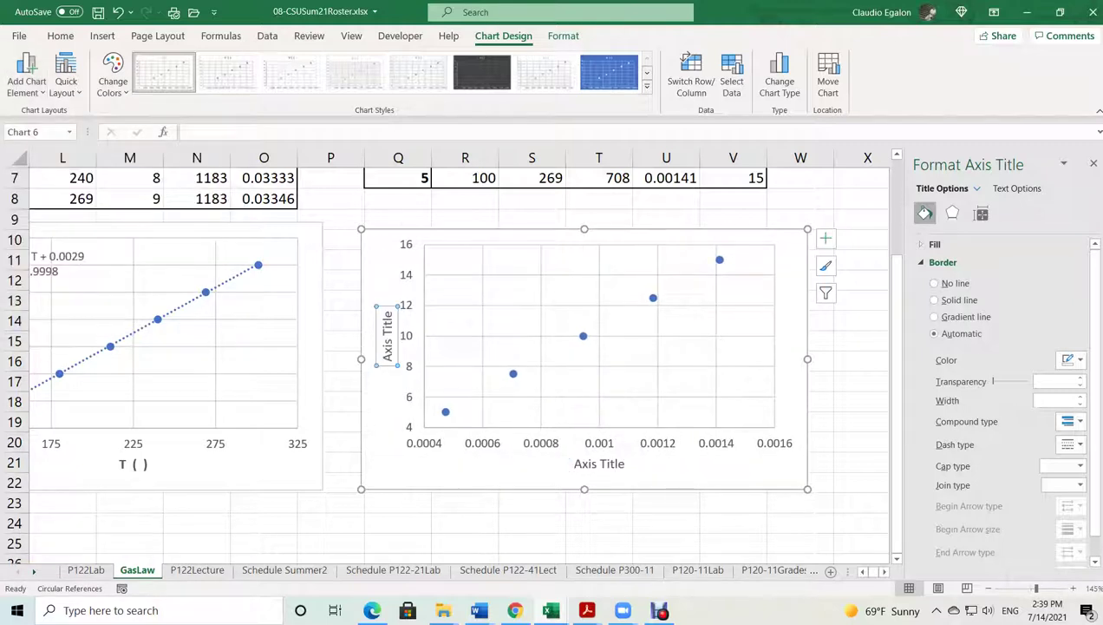
Change the horizontal axis title to "1/P ( )" and the vertical axis title to "V ( )"
{"action": "left_click", "coordinate": [599, 463]}
{"action": "triple_click", "coordinate": [599, 463]}
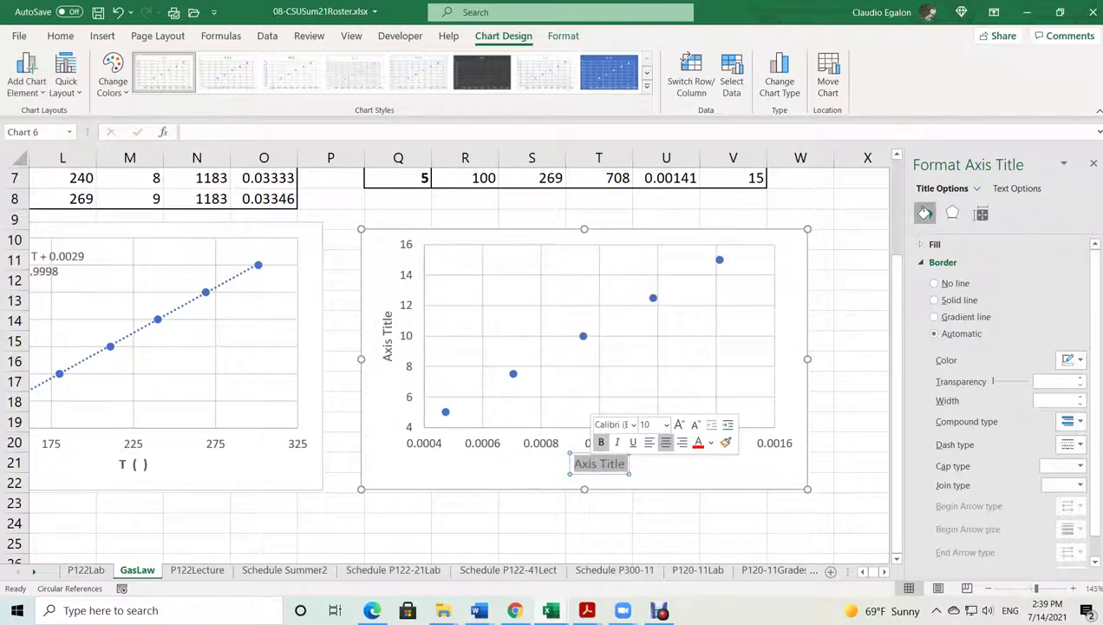
{"action": "type", "text": "1/"}
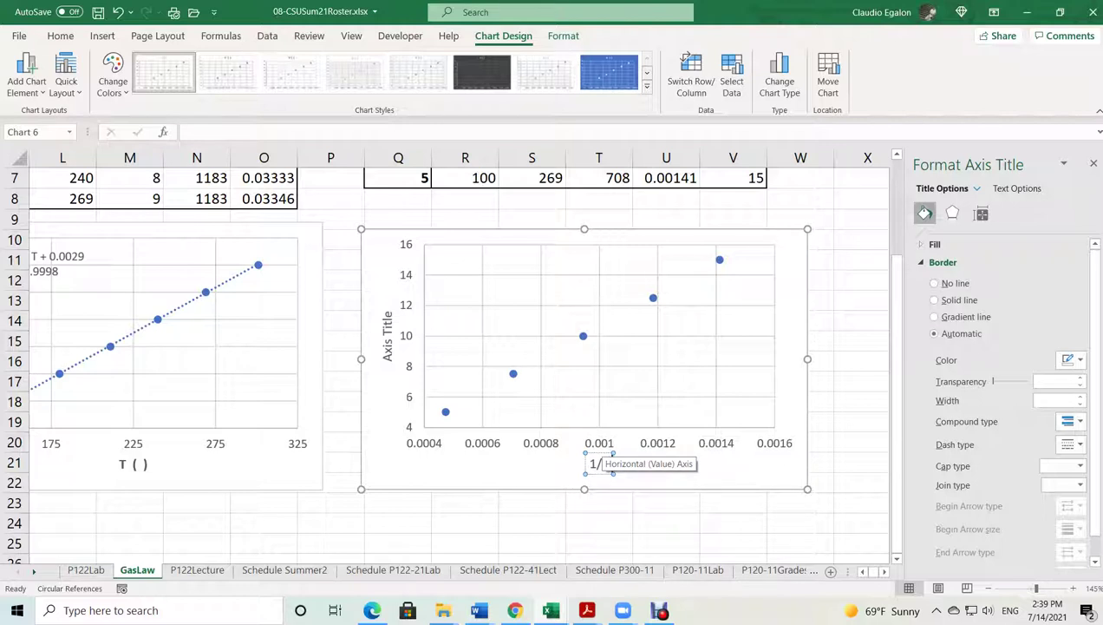
{"action": "type", "text": "P ( )"}
{"action": "left_click", "coordinate": [388, 334]}
{"action": "double_click", "coordinate": [388, 349]}
{"action": "left_click", "coordinate": [388, 349]}
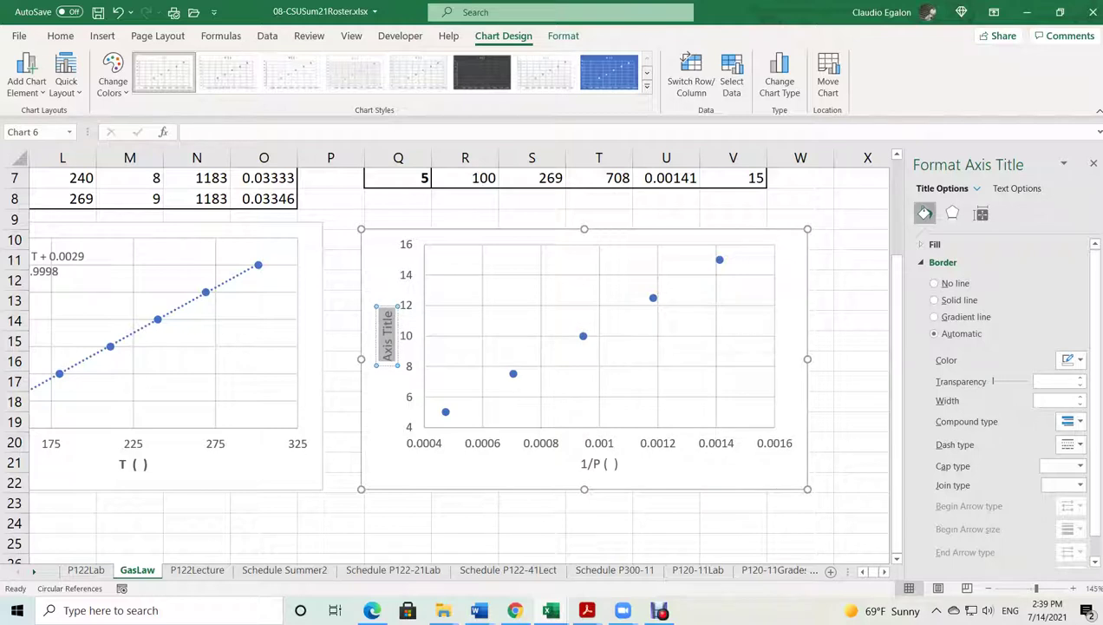
{"action": "type", "text": "V ( )"}
{"action": "left_click", "coordinate": [777, 473]}
Add a linear trendline with its equation and R-squared value to the V versus 1/P data, and place the label in the plot's upper-left corner
{"action": "left_click", "coordinate": [583, 335]}
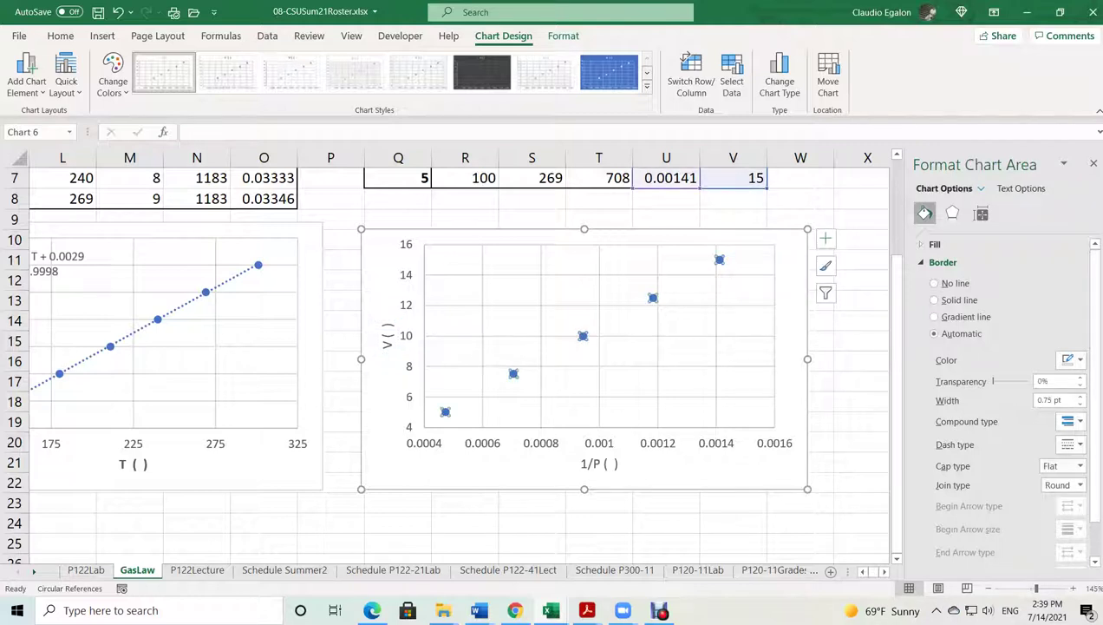
{"action": "right_click", "coordinate": [583, 335]}
{"action": "left_click", "coordinate": [642, 475]}
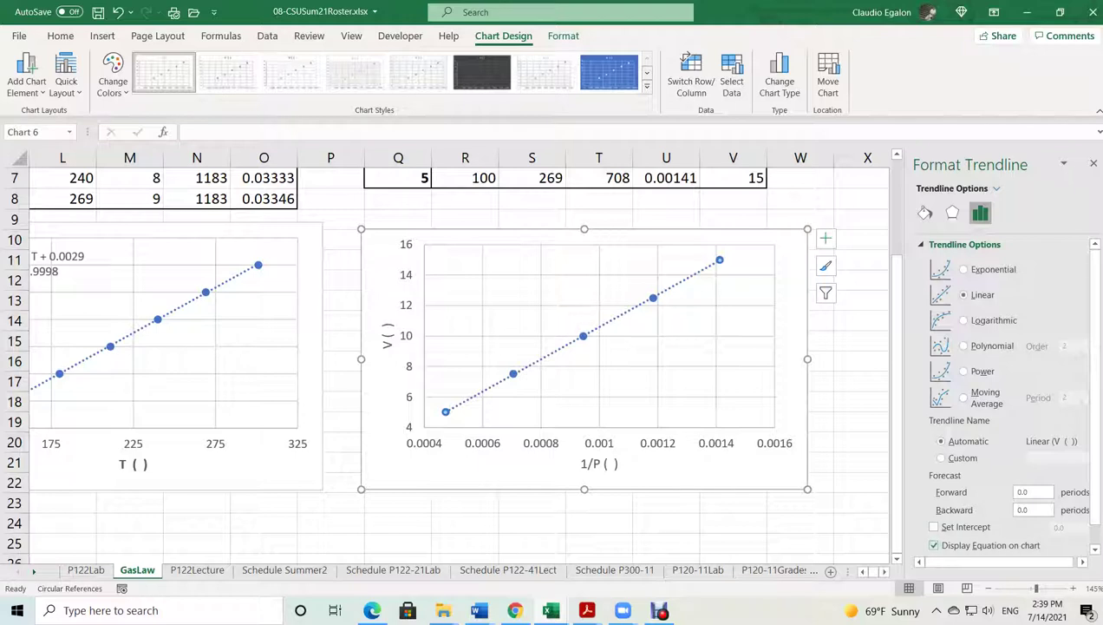
{"action": "left_click", "coordinate": [934, 545]}
{"action": "left_click", "coordinate": [934, 543]}
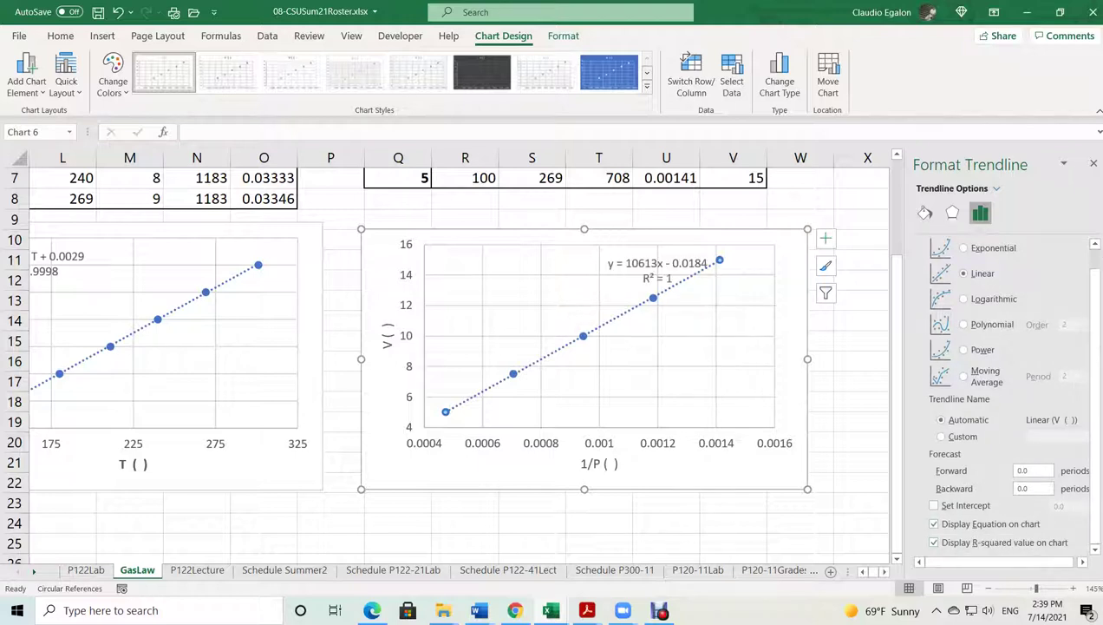
{"action": "left_click_drag", "start_coordinate": [491, 256], "coordinate": [478, 265]}
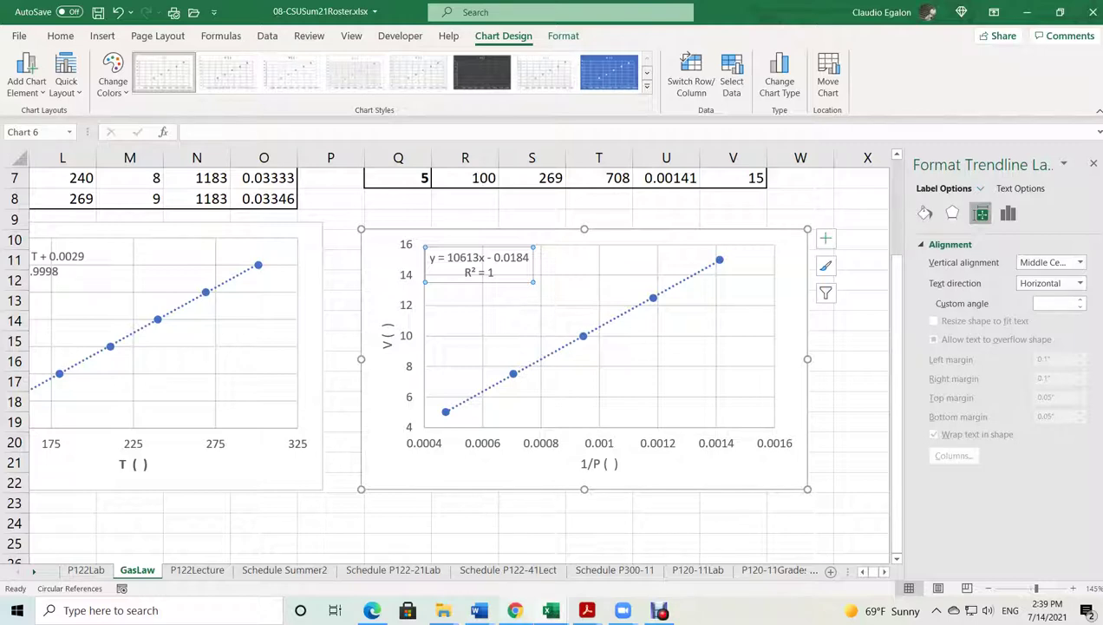
Switch to the VRLab 02- Gas LawsCorrected document in Word and review the Procedure C instructions and its slope question
{"action": "left_click", "coordinate": [478, 610]}
{"action": "left_click", "coordinate": [635, 542]}
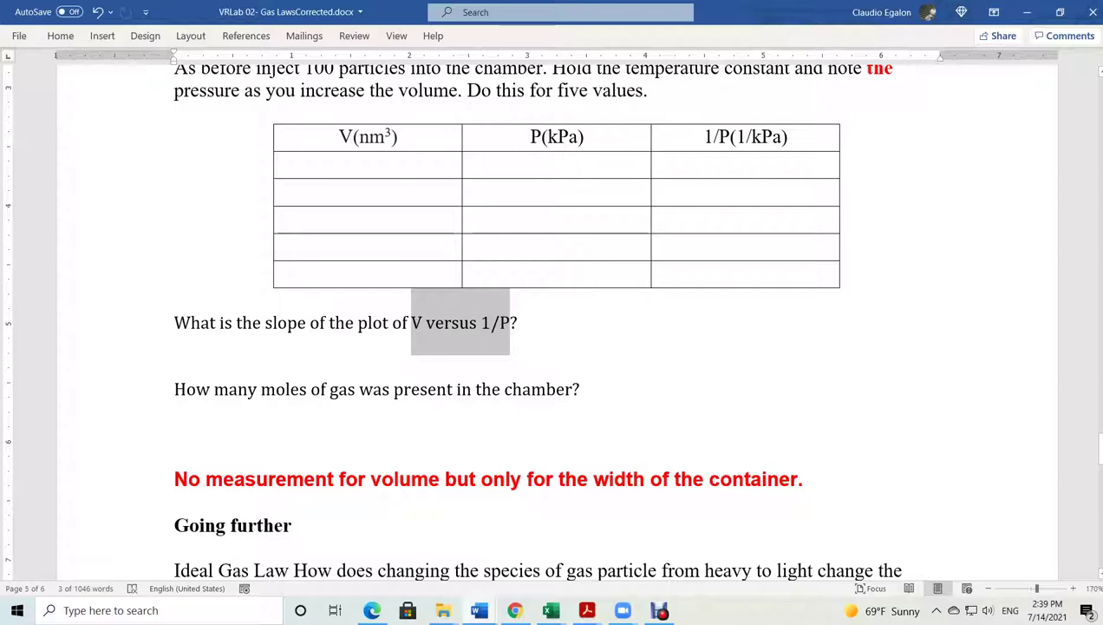
{"action": "scroll", "coordinate": [531, 318], "scroll_direction": "up", "scroll_amount": 1}
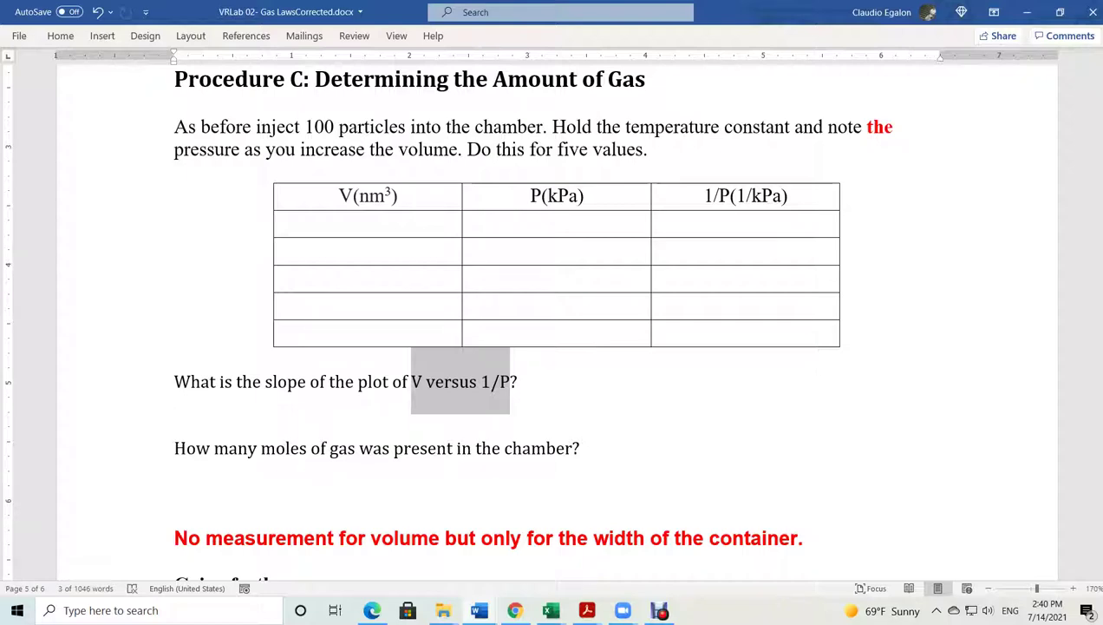
Return to the 08-CSUSum21Roster workbook in Excel and examine the Procedure C table and the V versus 1/P trendline equation
{"action": "mouse_move", "coordinate": [551, 610]}
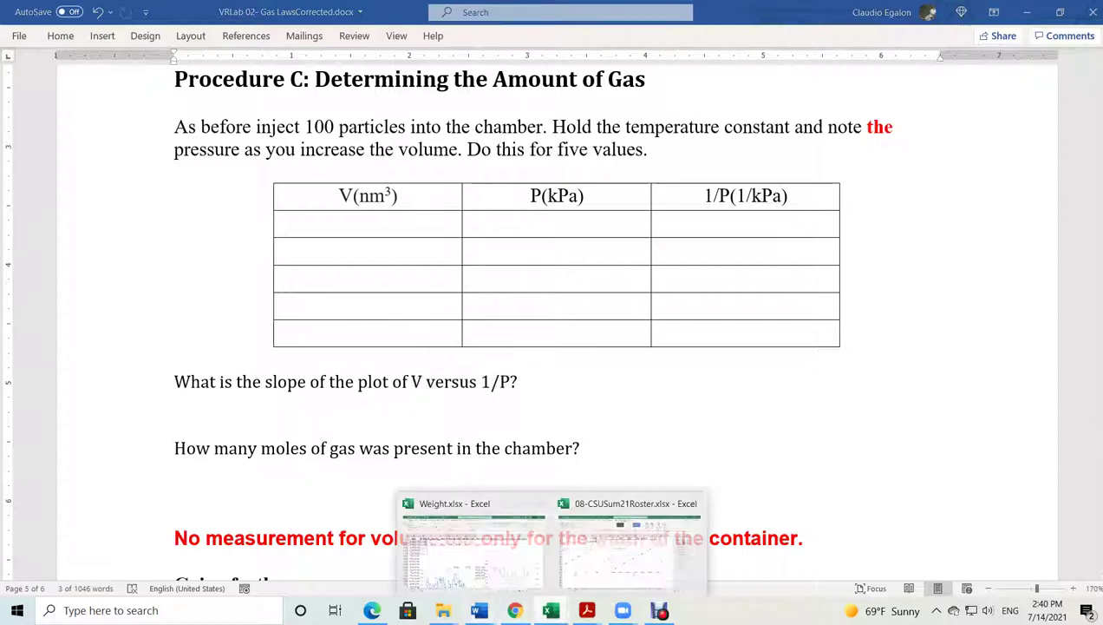
{"action": "left_click", "coordinate": [631, 546]}
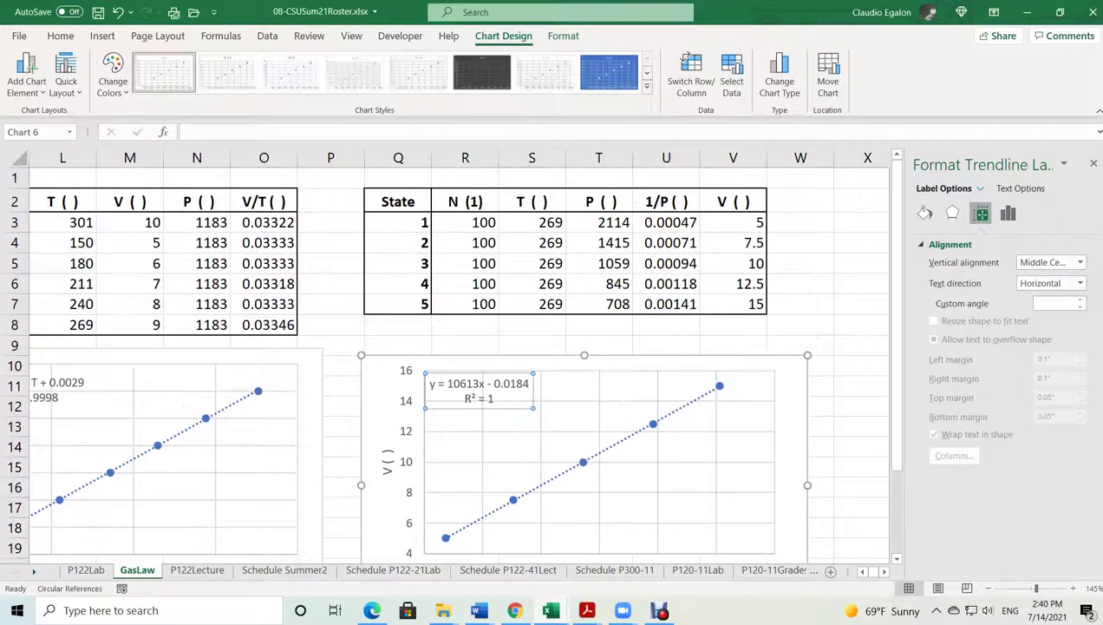
{"action": "left_click_drag", "start_coordinate": [398, 201], "coordinate": [733, 303]}
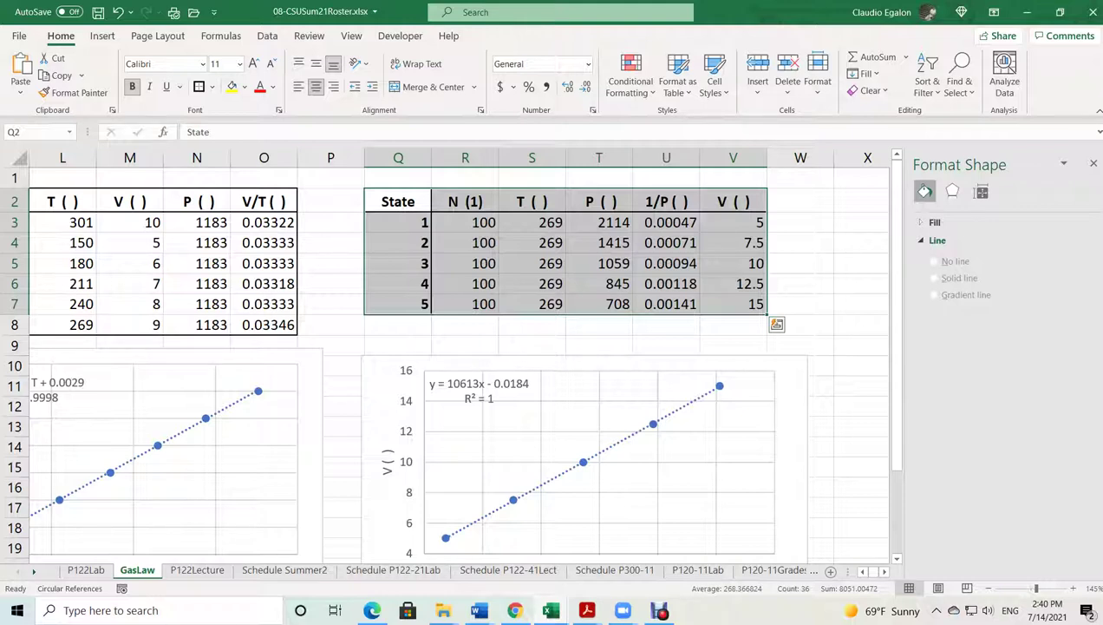
{"action": "left_click", "coordinate": [862, 324]}
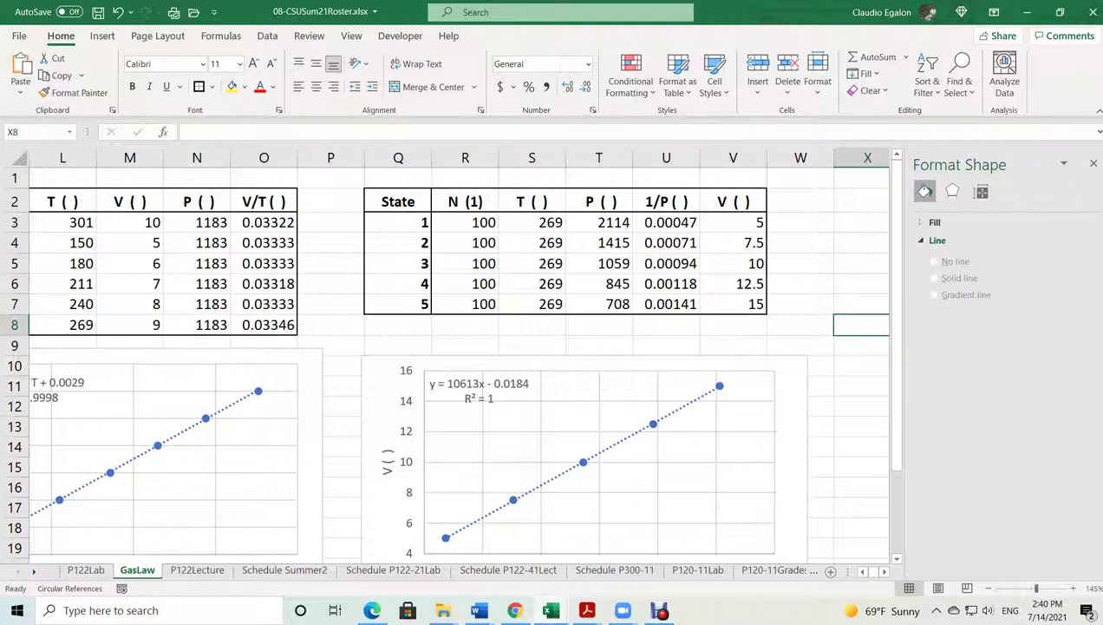
{"action": "left_click", "coordinate": [479, 391]}
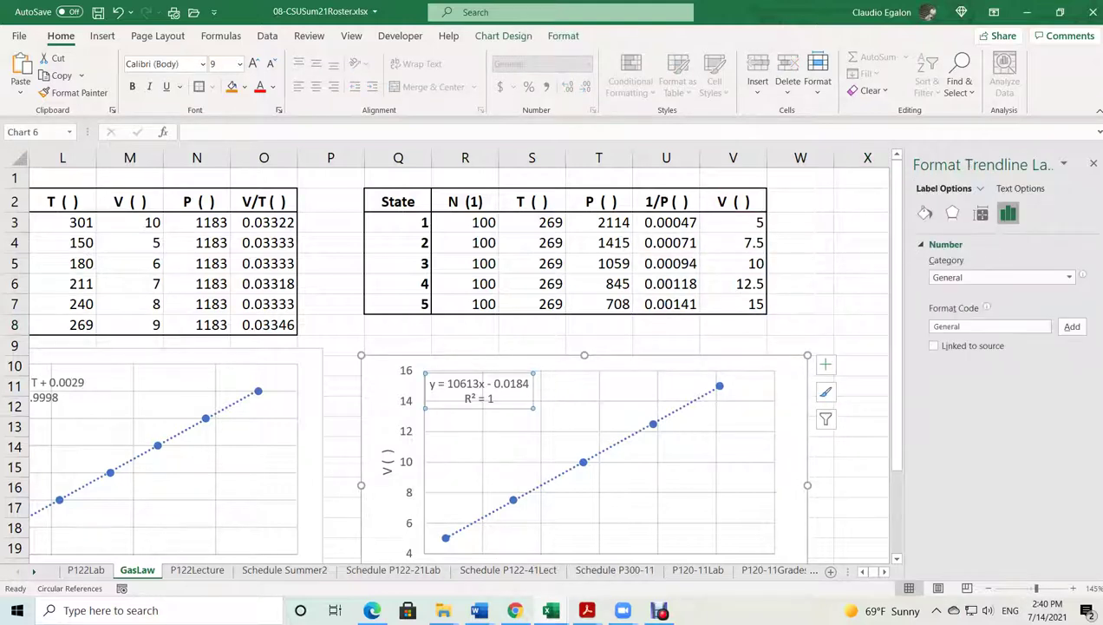
Switch back to the VRLab 02- Gas LawsCorrected document in Word and highlight the question about the moles of gas in the chamber
{"action": "mouse_move", "coordinate": [478, 609]}
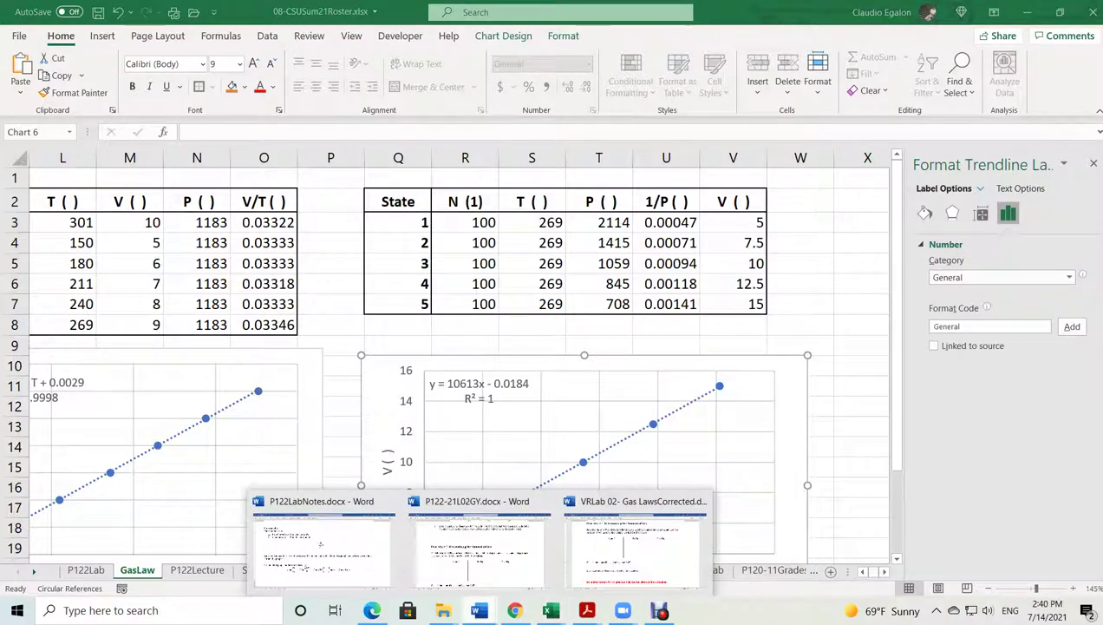
{"action": "left_click", "coordinate": [635, 538]}
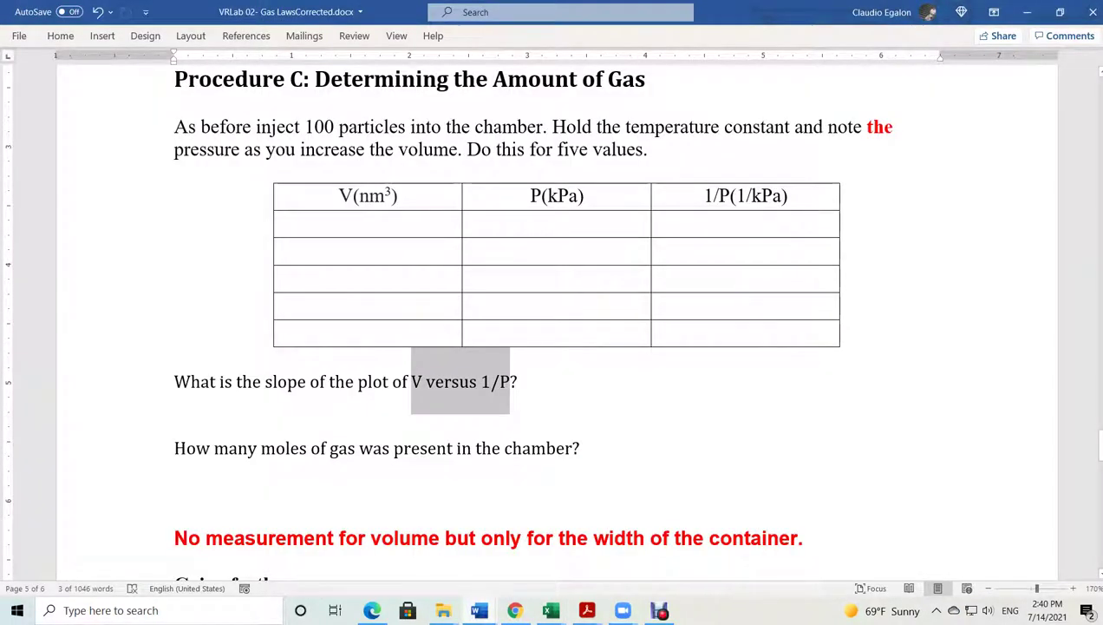
{"action": "triple_click", "coordinate": [283, 448]}
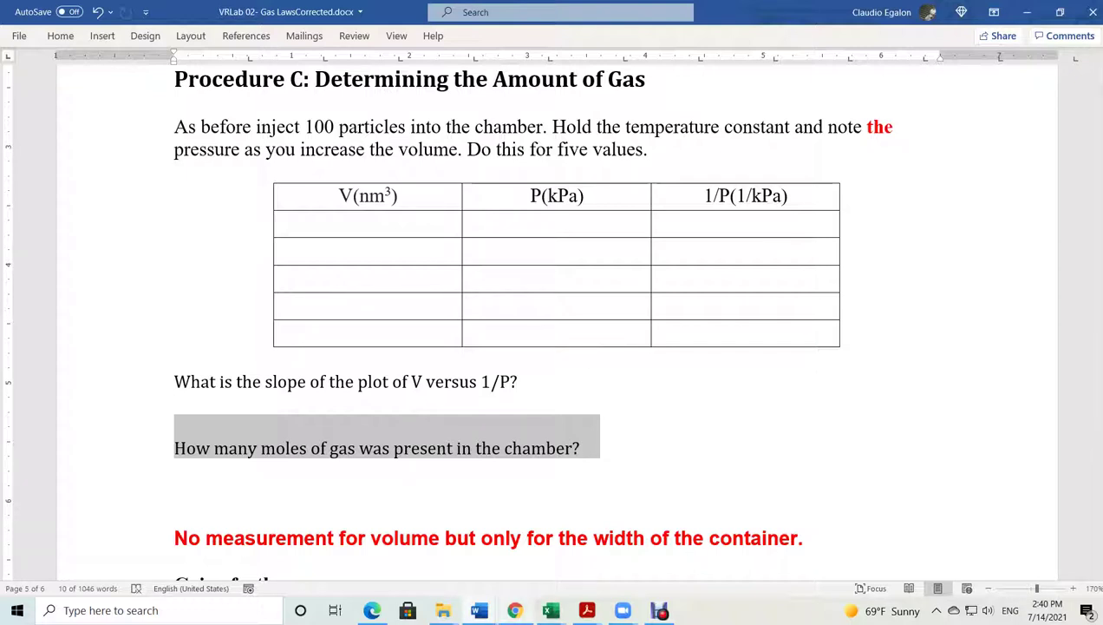
Open the P122LabNotes document and highlight nRT = slope, then the slope/RT fraction, in the equation for n
{"action": "left_click", "coordinate": [479, 610]}
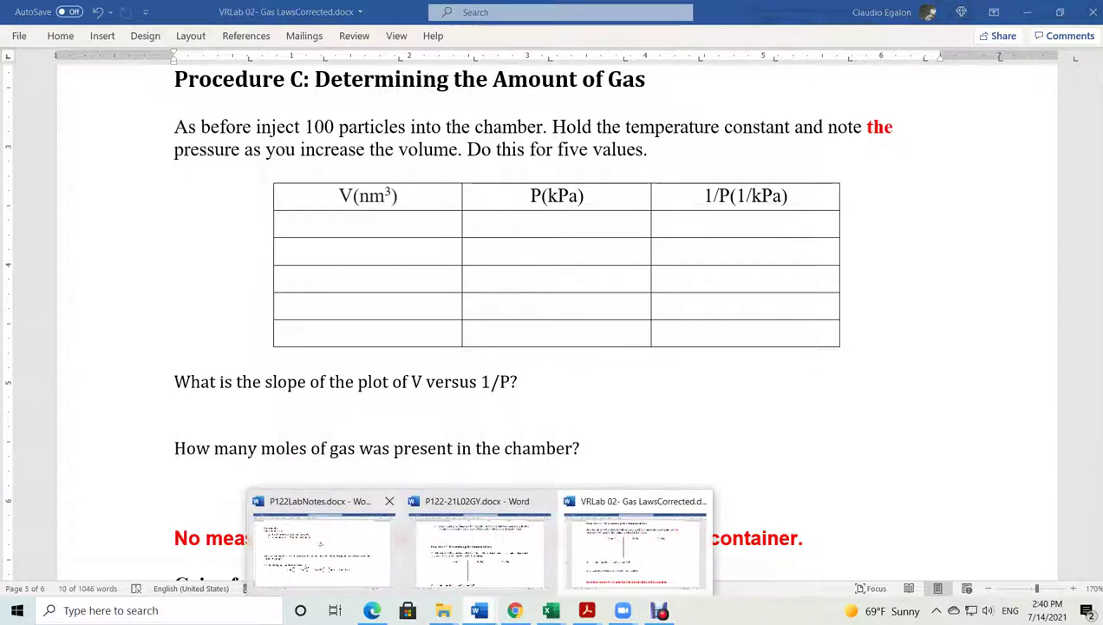
{"action": "left_click", "coordinate": [323, 542]}
{"action": "scroll", "coordinate": [552, 321], "scroll_direction": "down", "scroll_amount": 6}
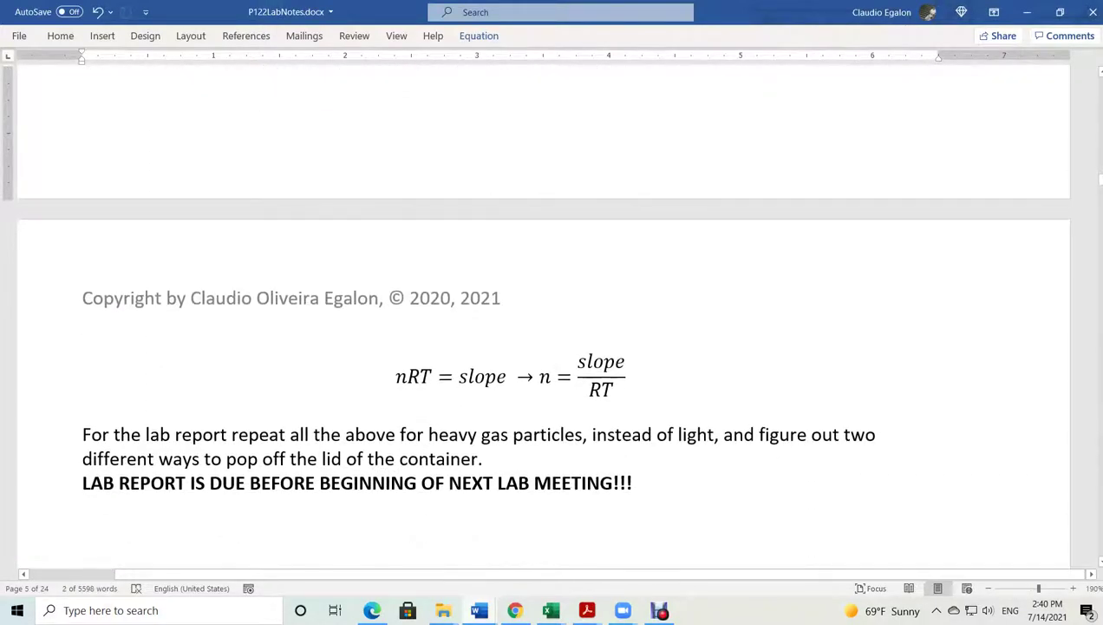
{"action": "left_click", "coordinate": [418, 373]}
{"action": "left_click_drag", "start_coordinate": [396, 376], "coordinate": [506, 377]}
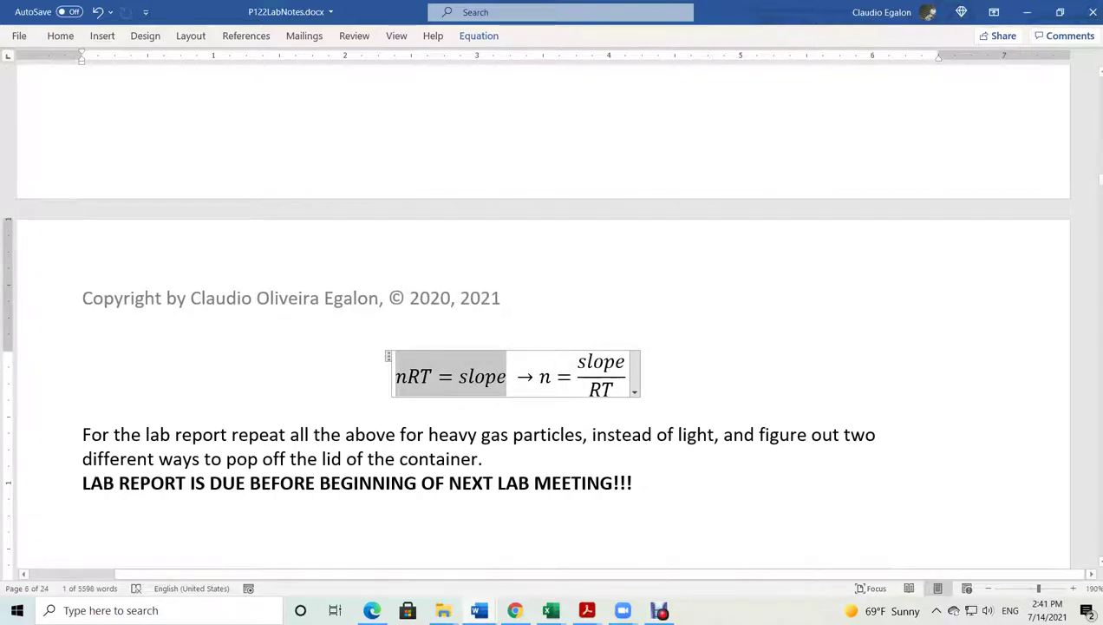
{"action": "double_click", "coordinate": [542, 376]}
{"action": "left_click_drag", "start_coordinate": [579, 362], "coordinate": [621, 389]}
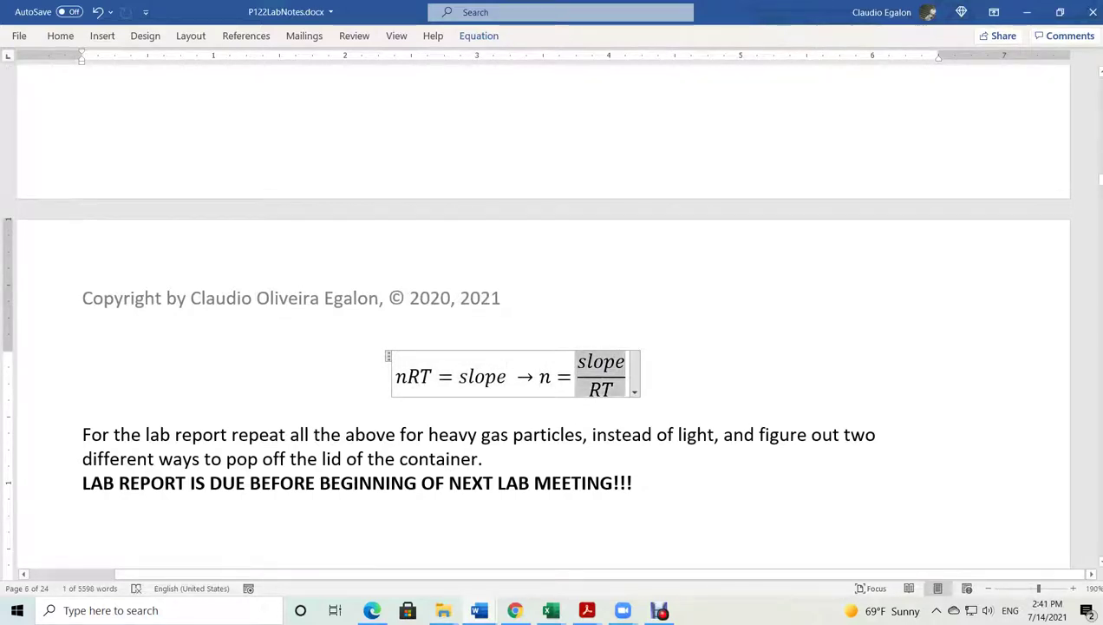